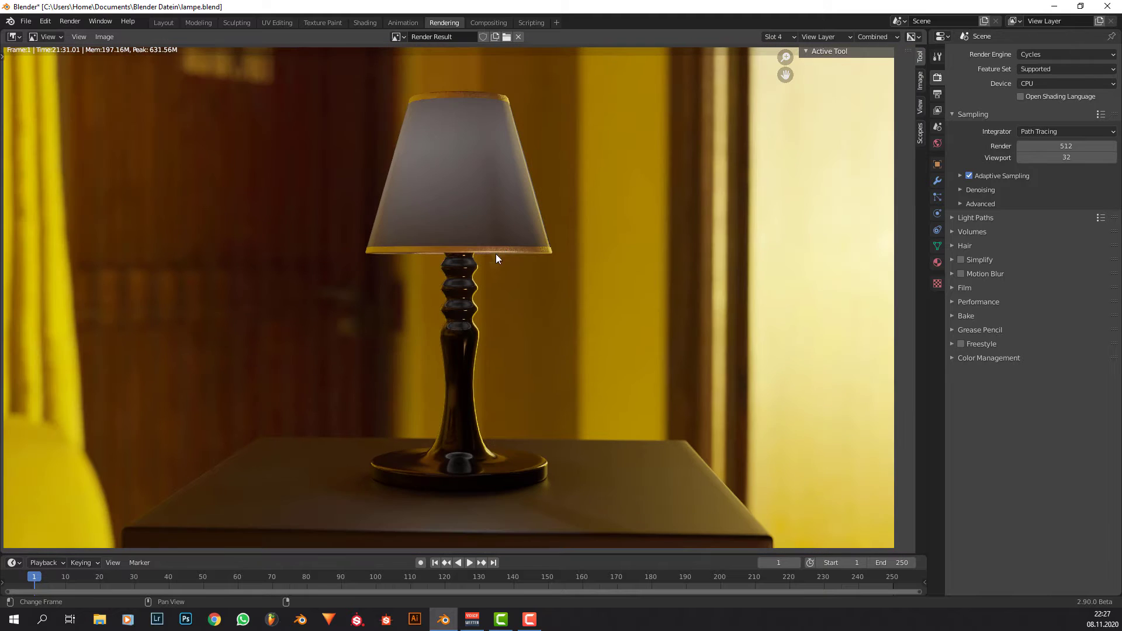
Compare the finished lamp renders across the four render slots and view the lamp model's scene.
{"action": "scroll", "coordinate": [456, 181], "scroll_direction": "down", "scroll_amount": 1}
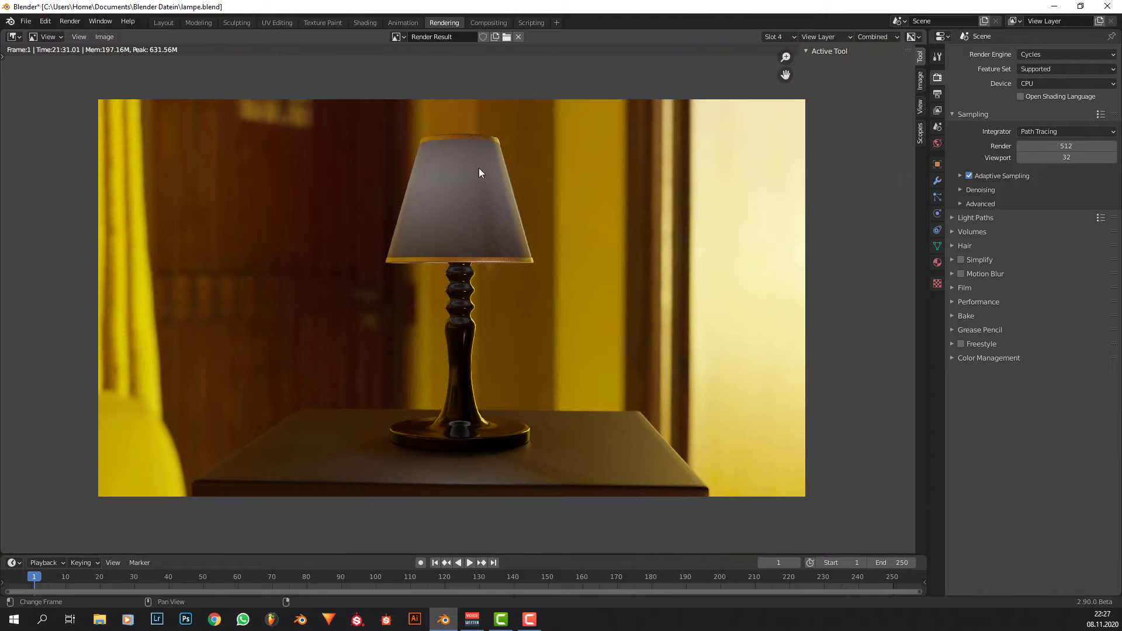
{"action": "key", "text": "alt+j"}
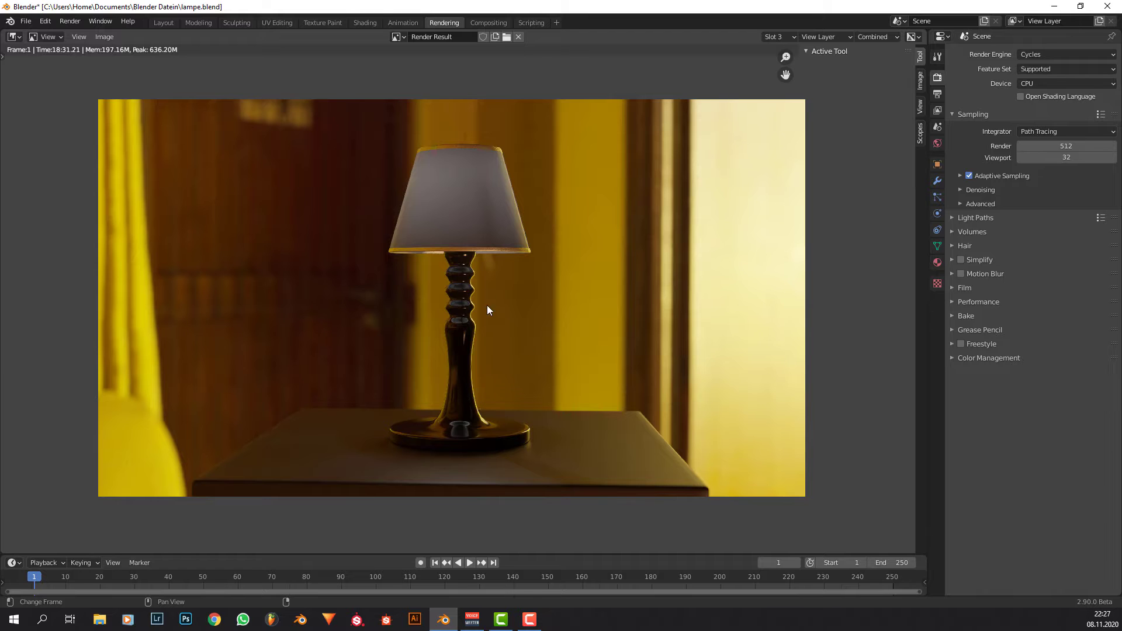
{"action": "key", "text": "alt+j"}
{"action": "scroll", "coordinate": [461, 293], "scroll_direction": "up", "scroll_amount": 4}
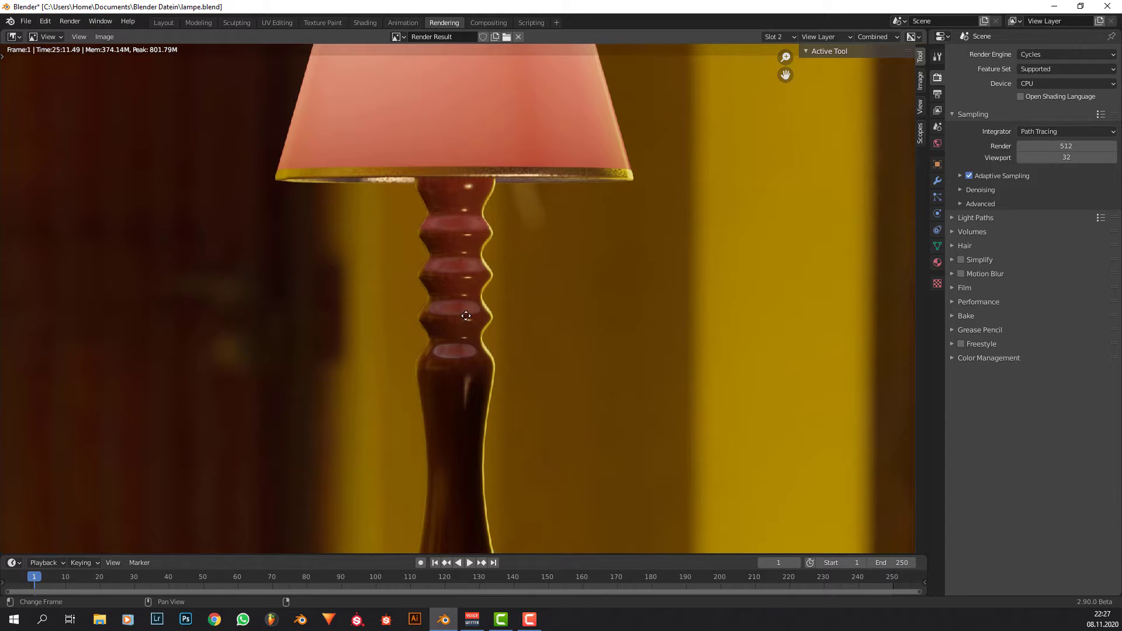
{"action": "middle_click_drag", "start_coordinate": [466, 316], "coordinate": [500, 198]}
{"action": "scroll", "coordinate": [499, 201], "scroll_direction": "up", "scroll_amount": 1}
{"action": "scroll", "coordinate": [492, 241], "scroll_direction": "down", "scroll_amount": 2}
{"action": "middle_click_drag", "start_coordinate": [492, 241], "coordinate": [495, 260]}
{"action": "scroll", "coordinate": [496, 261], "scroll_direction": "down", "scroll_amount": 1}
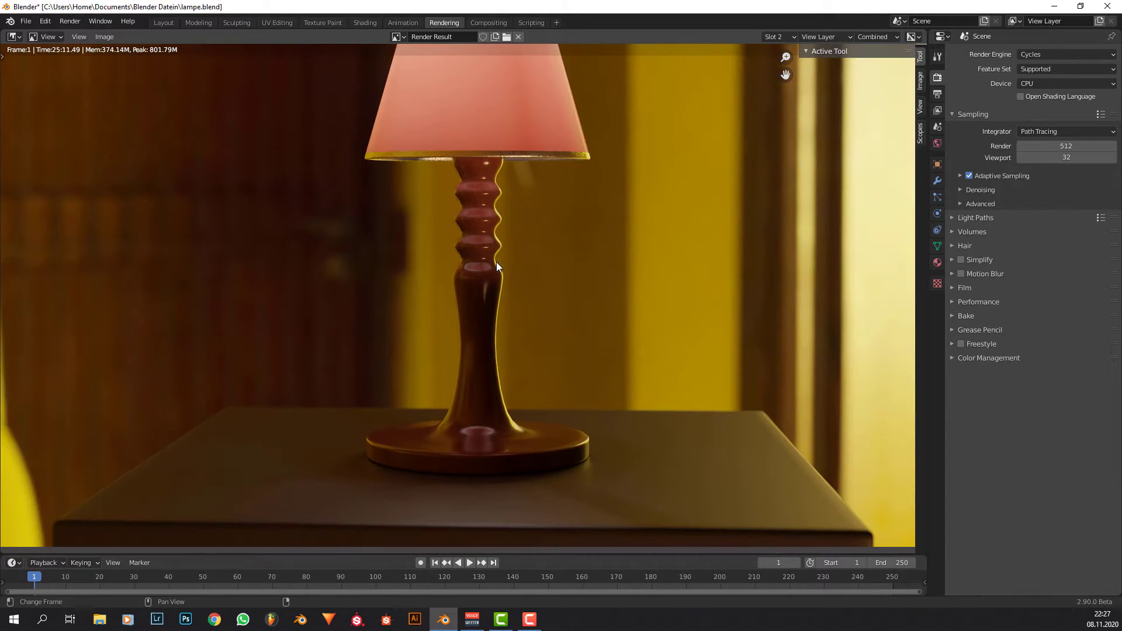
{"action": "scroll", "coordinate": [501, 280], "scroll_direction": "down", "scroll_amount": 1}
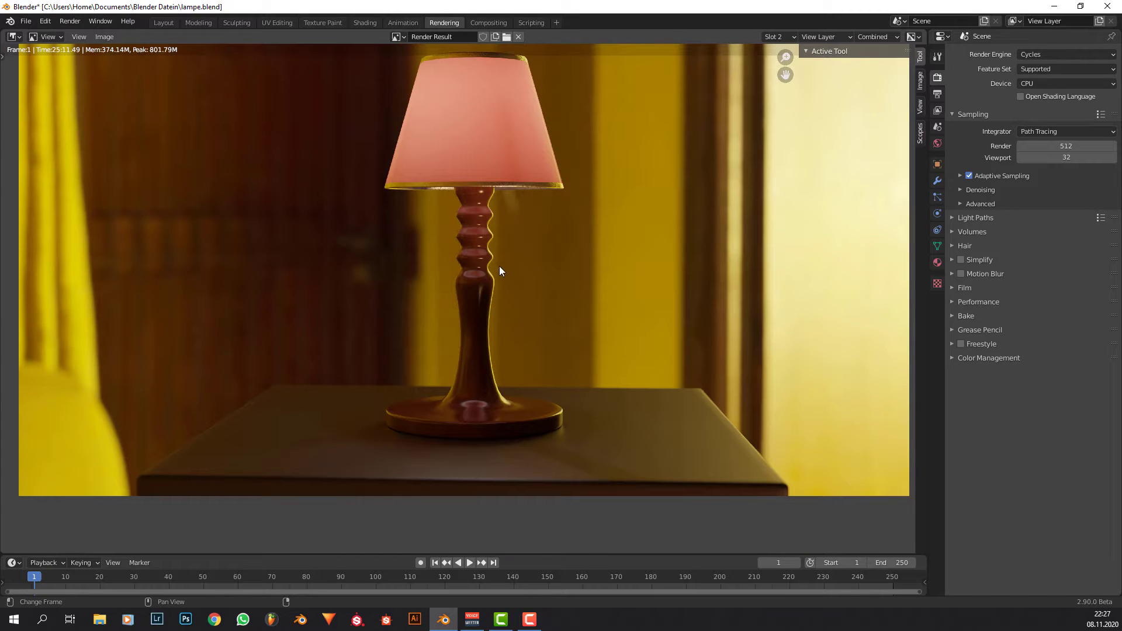
{"action": "key", "text": "alt+j"}
{"action": "scroll", "coordinate": [514, 278], "scroll_direction": "down", "scroll_amount": 2}
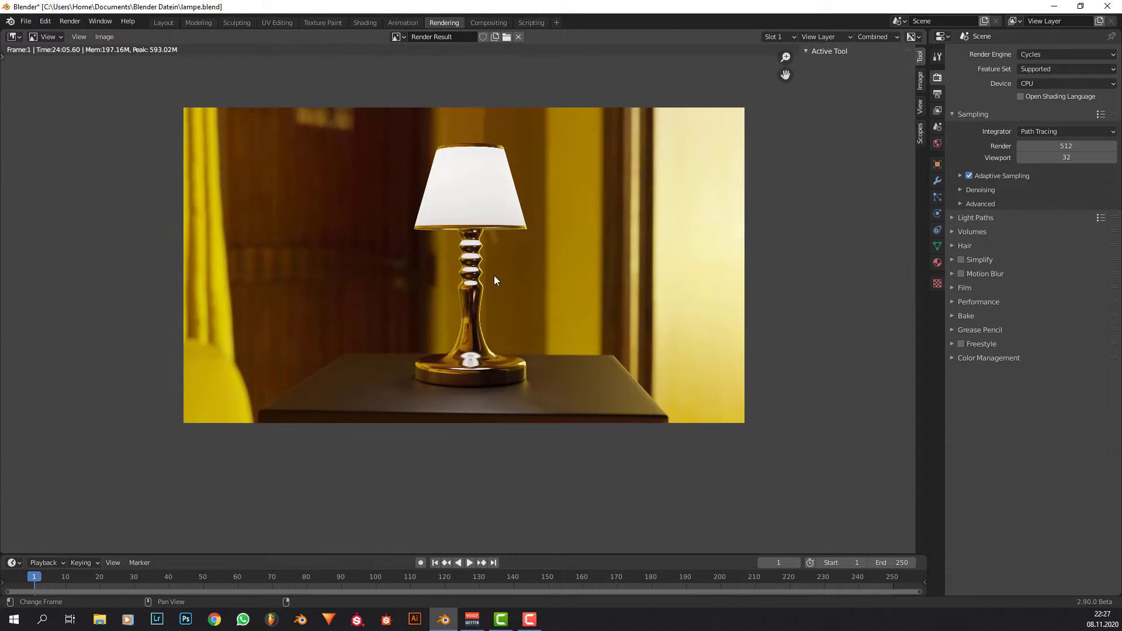
{"action": "scroll", "coordinate": [493, 275], "scroll_direction": "down", "scroll_amount": 1}
{"action": "key", "text": "Home"}
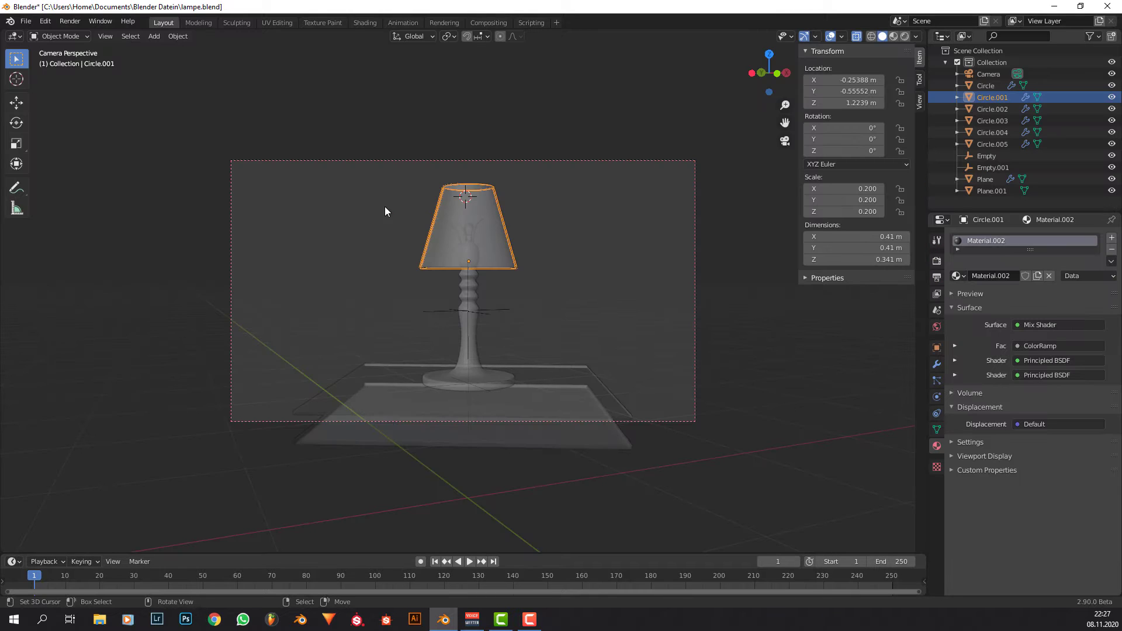
{"action": "mouse_move", "coordinate": [541, 208]}
{"action": "middle_mouse_down"}
{"action": "mouse_move", "coordinate": [550, 223]}
{"action": "mouse_move", "coordinate": [622, 191]}
{"action": "mouse_move", "coordinate": [532, 224]}
{"action": "middle_mouse_up"}
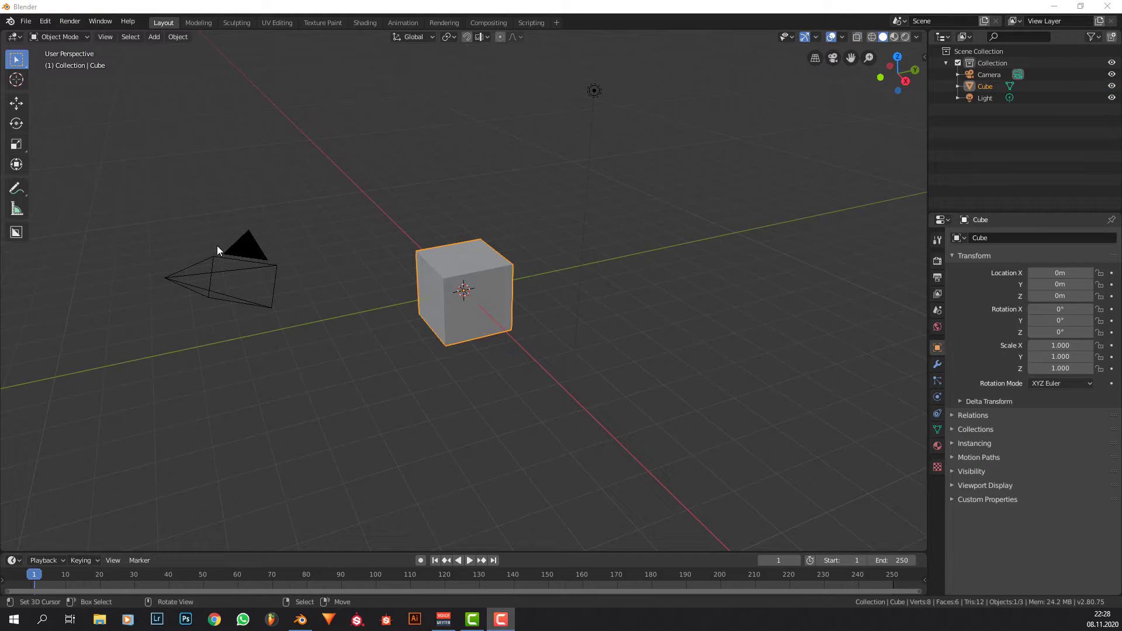
Delete the default cube from the new scene.
{"action": "middle_click_drag", "start_coordinate": [218, 250], "coordinate": [502, 235]}
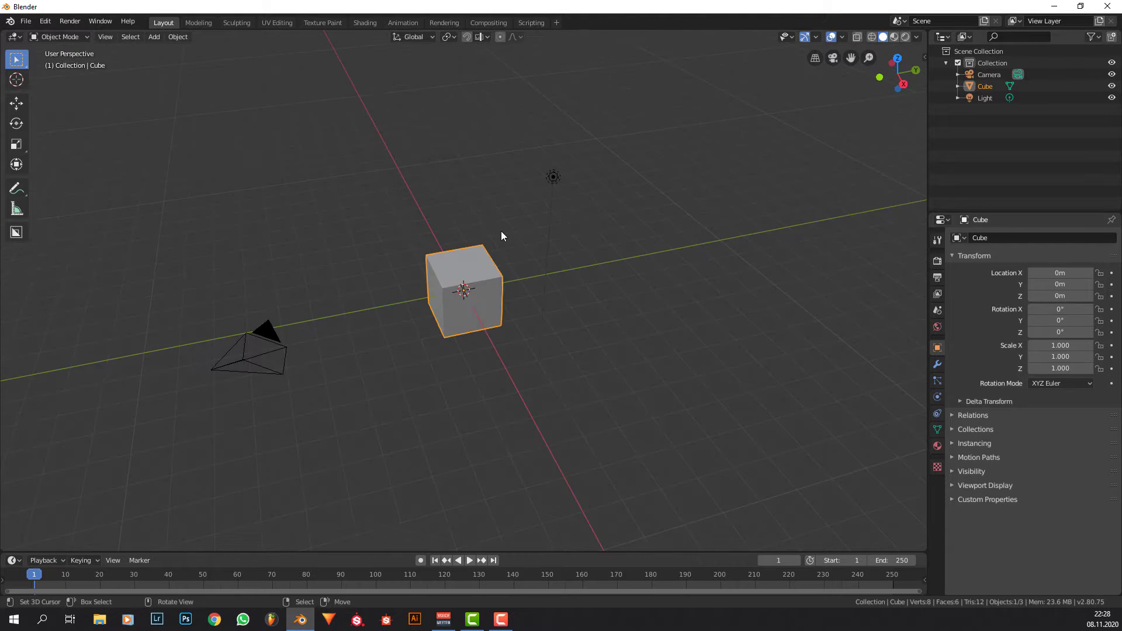
{"action": "key", "text": "x"}
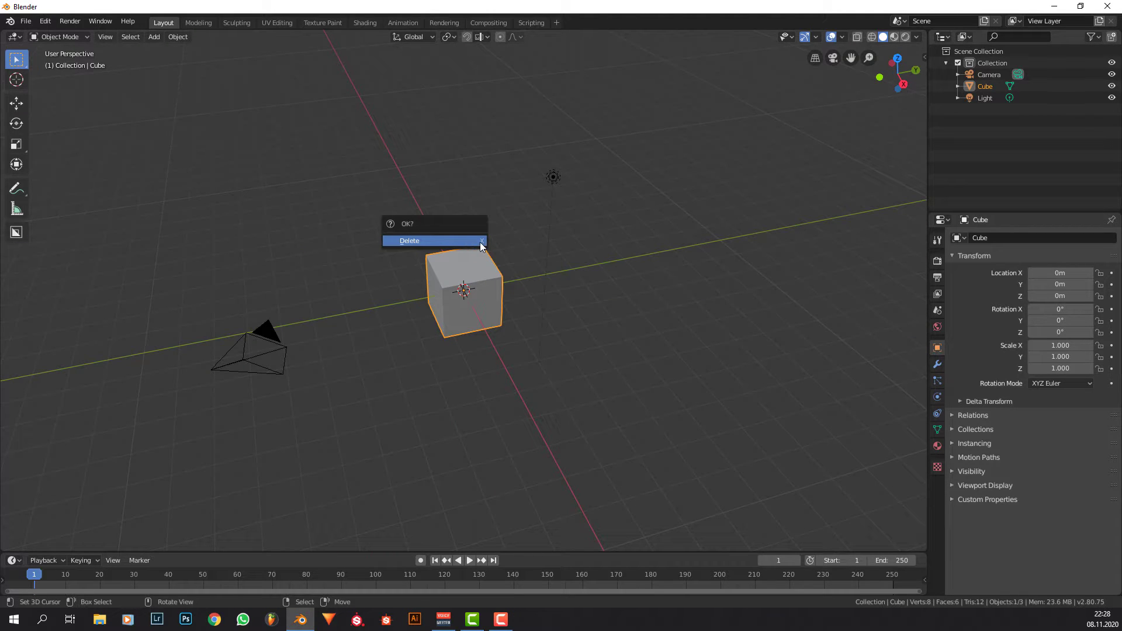
{"action": "left_click", "coordinate": [471, 243]}
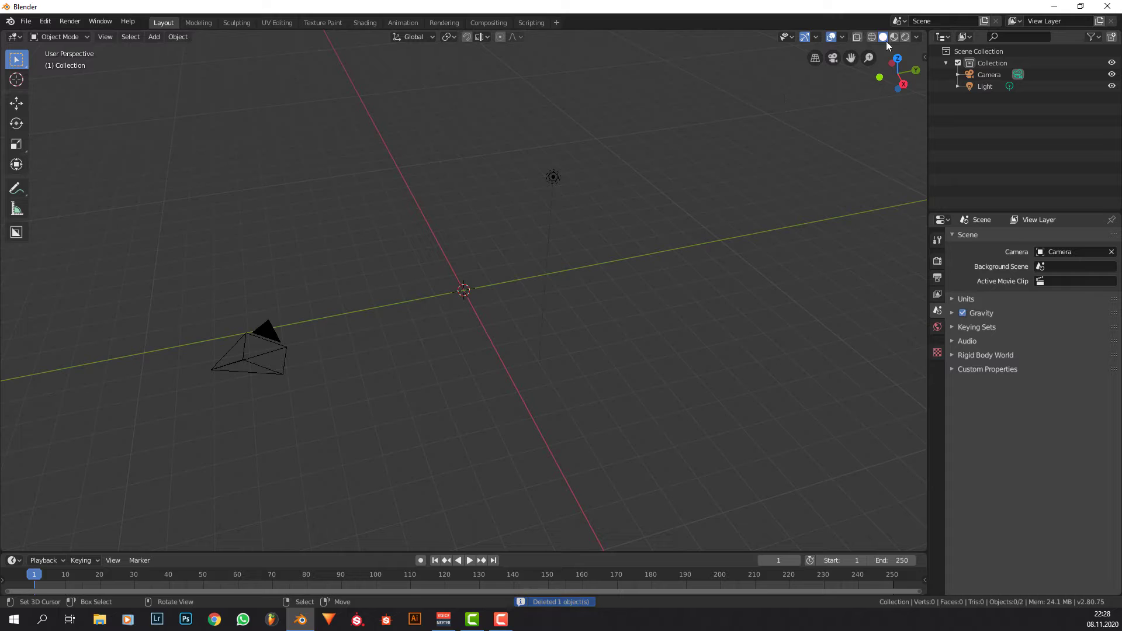
Start the Shortcut VUr input display from the sidebar and hide the sidebar again.
{"action": "left_click", "coordinate": [924, 57]}
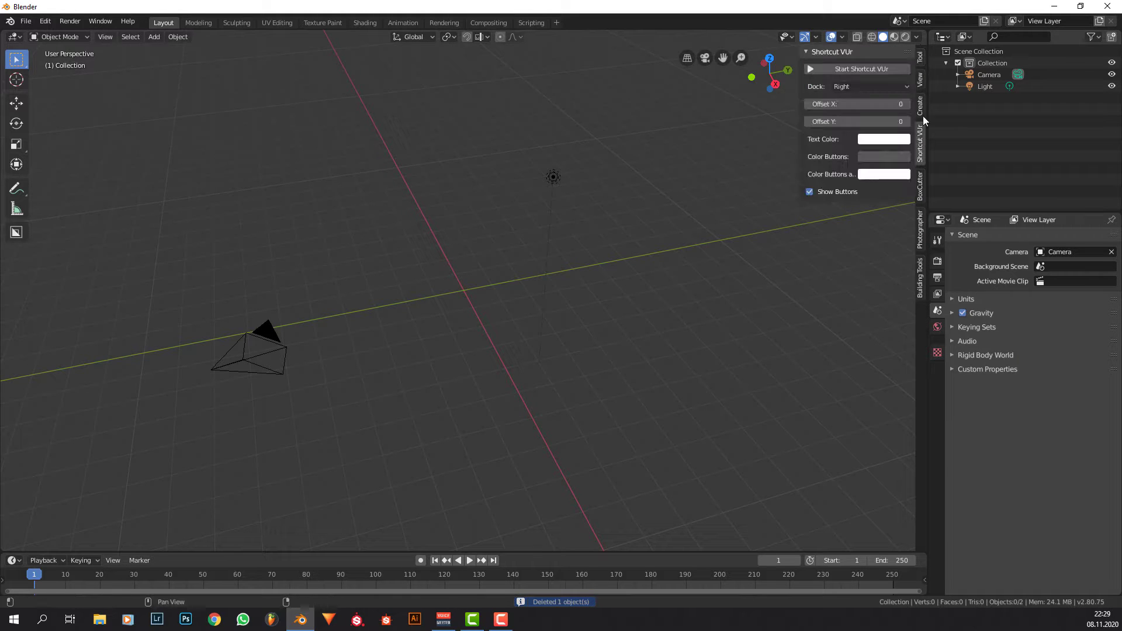
{"action": "left_click", "coordinate": [885, 69]}
{"action": "middle_click_drag", "start_coordinate": [865, 450], "coordinate": [796, 147]}
{"action": "left_click_drag", "start_coordinate": [799, 147], "coordinate": [947, 135]}
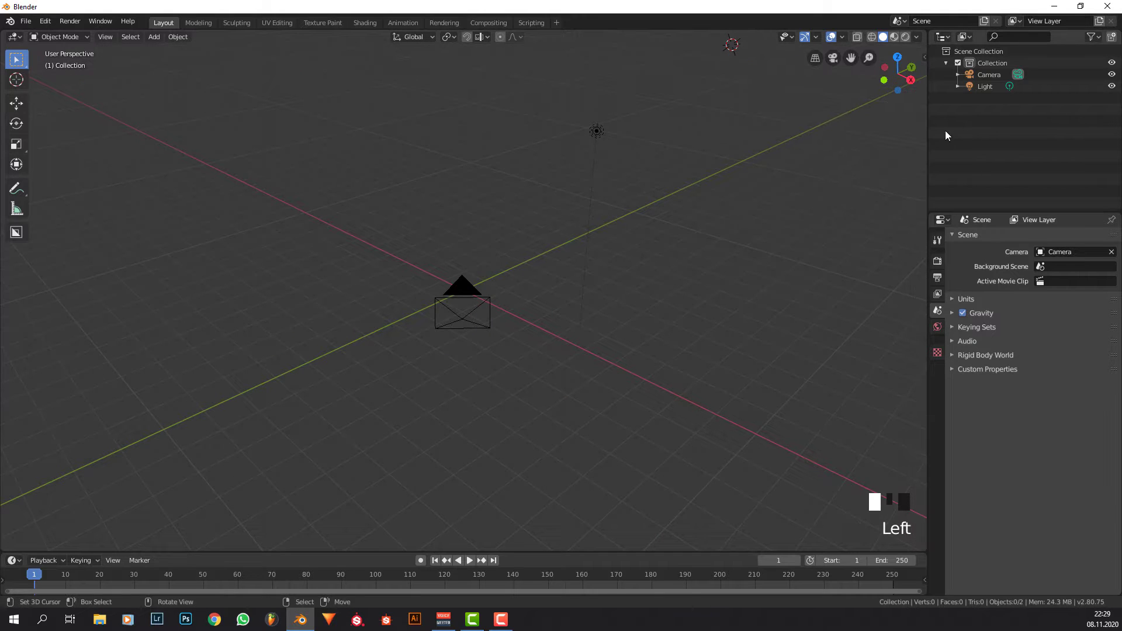
Delete the default light and reset the 3D cursor to the world origin.
{"action": "middle_click_drag", "start_coordinate": [628, 208], "coordinate": [686, 206]}
{"action": "scroll", "coordinate": [662, 208], "scroll_direction": "up", "scroll_amount": 2}
{"action": "scroll", "coordinate": [629, 156], "scroll_direction": "down", "scroll_amount": 2}
{"action": "right_click", "coordinate": [609, 126]}
{"action": "key", "text": "x"}
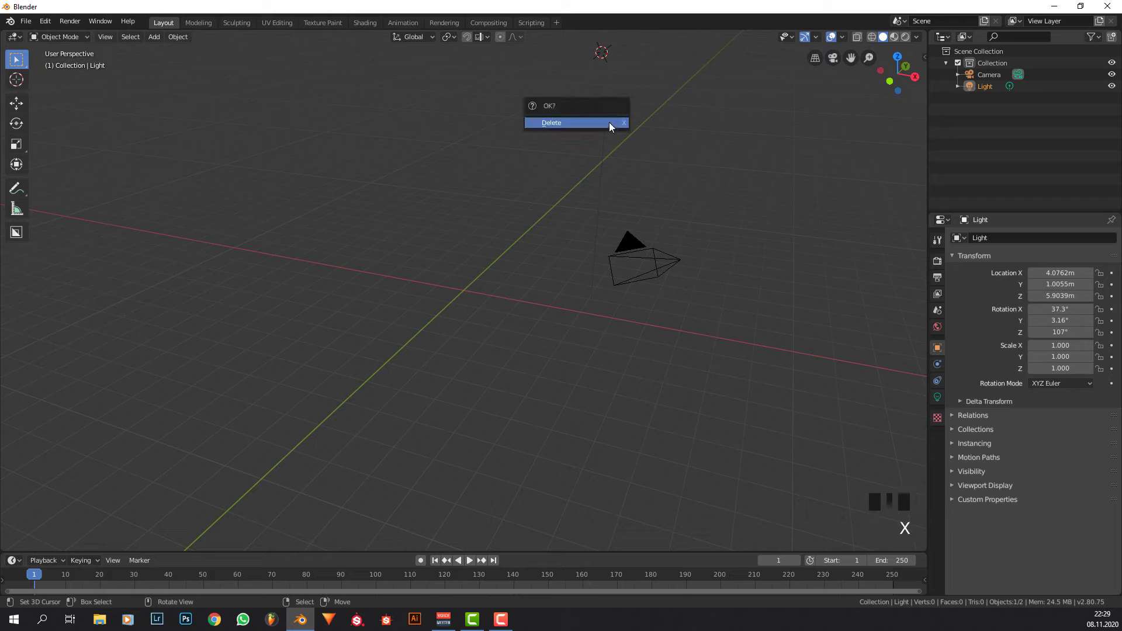
{"action": "left_click", "coordinate": [609, 123]}
{"action": "key", "text": "shift+s"}
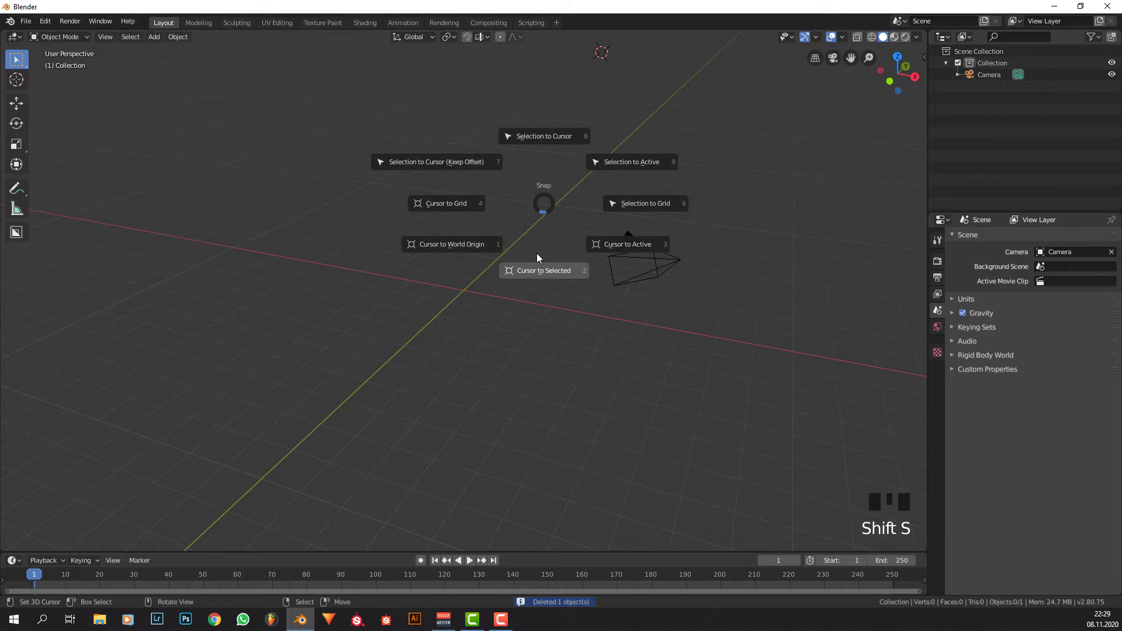
{"action": "left_click", "coordinate": [496, 238]}
Add a mesh circle at the world origin.
{"action": "scroll", "coordinate": [518, 290], "scroll_direction": "up", "scroll_amount": 2}
{"action": "middle_click_drag", "start_coordinate": [518, 290], "coordinate": [473, 299]}
{"action": "key", "text": "shift+a"}
{"action": "mouse_move", "coordinate": [473, 299]}
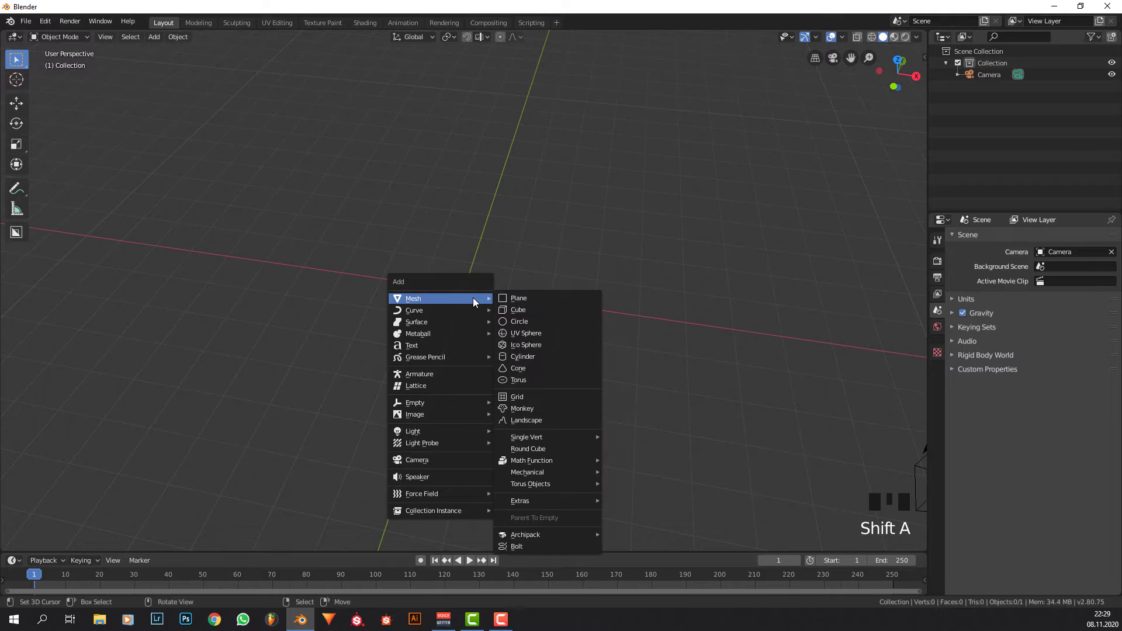
{"action": "left_click", "coordinate": [520, 321]}
{"action": "middle_click_drag", "start_coordinate": [446, 296], "coordinate": [483, 308]}
{"action": "scroll", "coordinate": [549, 282], "scroll_direction": "up", "scroll_amount": 2}
{"action": "middle_click_drag", "start_coordinate": [549, 283], "coordinate": [548, 193]}
{"action": "middle_click_drag", "start_coordinate": [541, 243], "coordinate": [531, 271]}
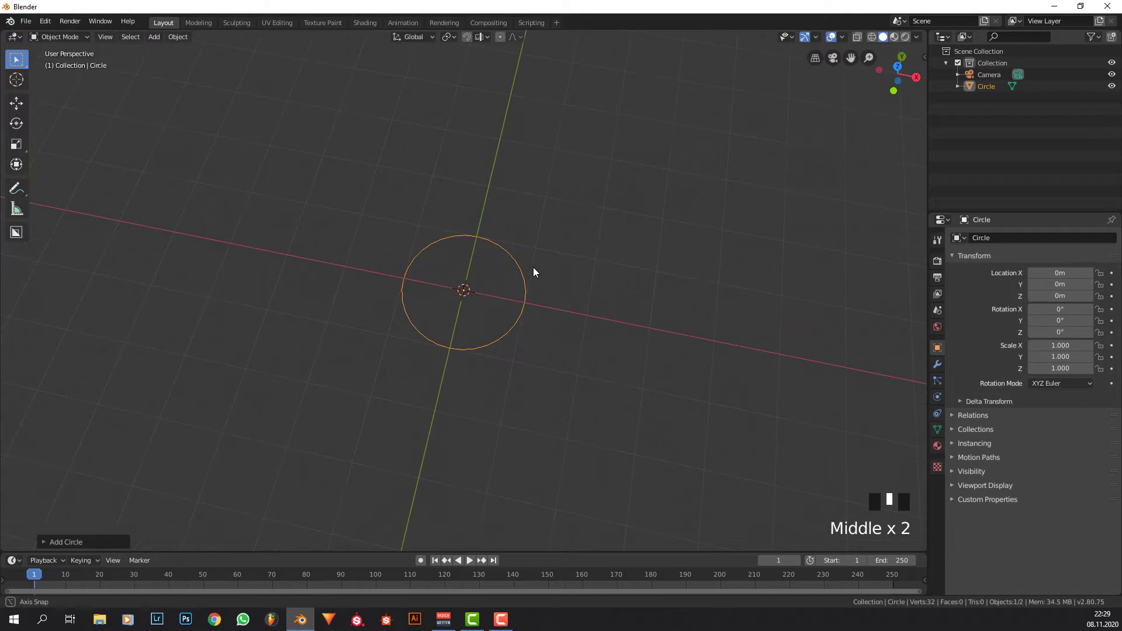
Delete all of the circle's vertices except the one on the positive X axis, and return to Object Mode.
{"action": "key", "text": "Tab"}
{"action": "scroll", "coordinate": [533, 293], "scroll_direction": "up", "scroll_amount": 1}
{"action": "right_click", "coordinate": [537, 302]}
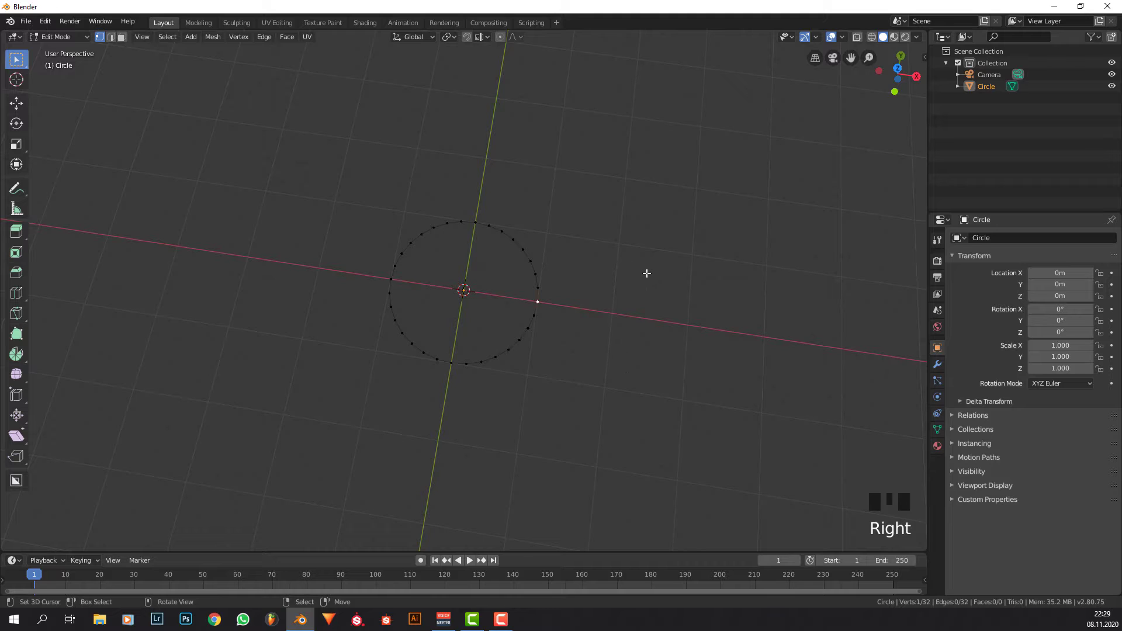
{"action": "key", "text": "Tab"}
{"action": "key", "text": "Tab"}
{"action": "right_click", "coordinate": [538, 303]}
{"action": "key", "text": "ctrl+i"}
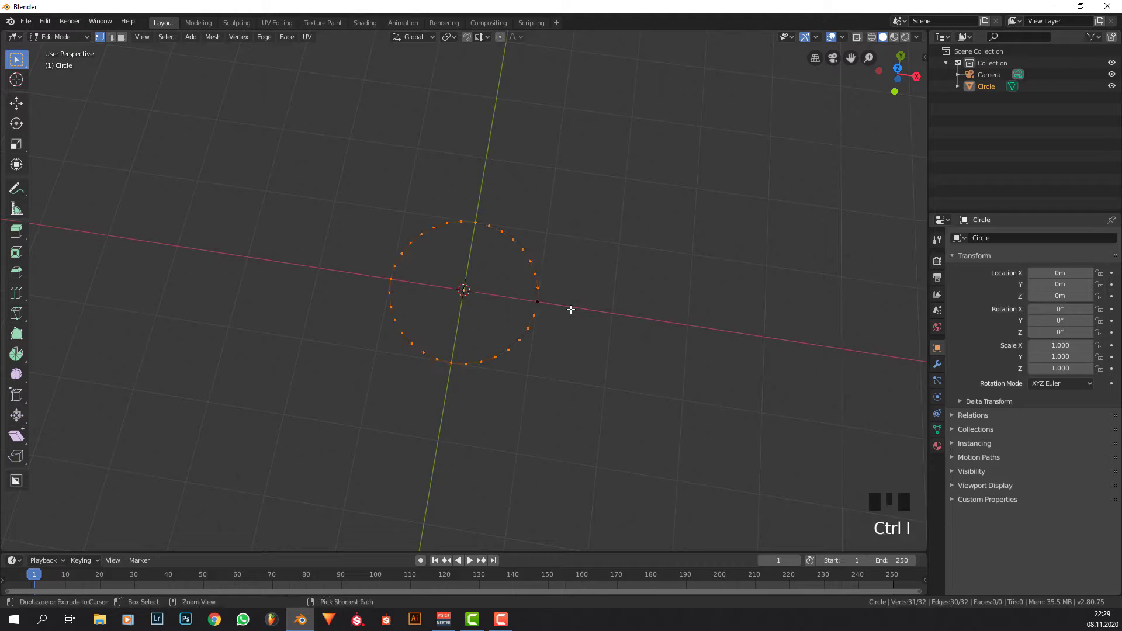
{"action": "middle_click_drag", "start_coordinate": [531, 313], "coordinate": [544, 314]}
{"action": "scroll", "coordinate": [552, 311], "scroll_direction": "up", "scroll_amount": 1}
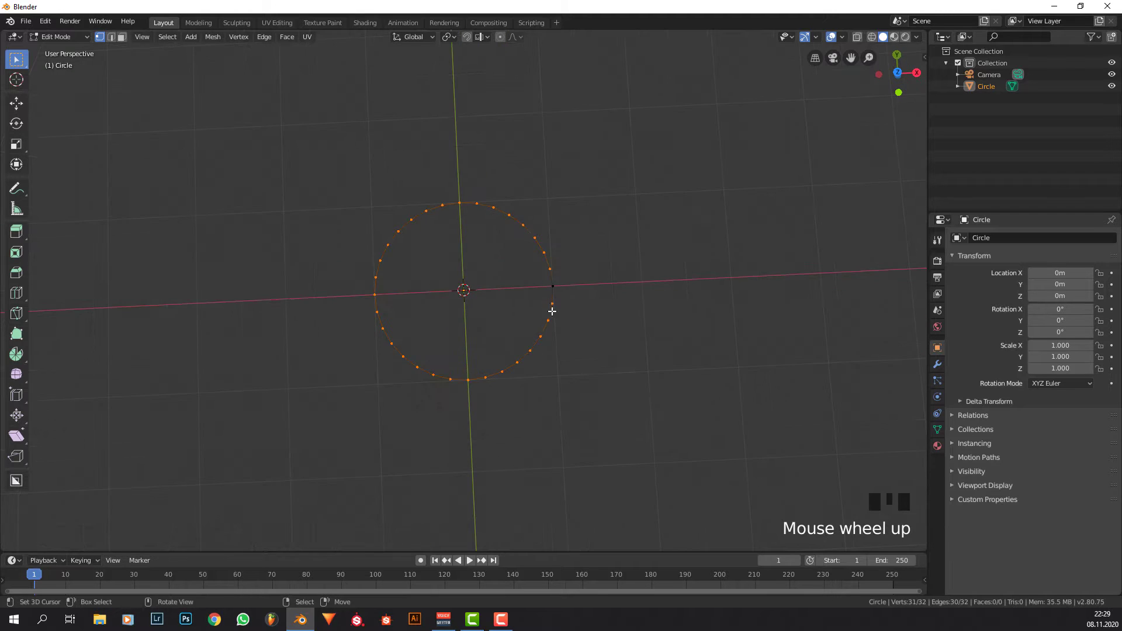
{"action": "key", "text": "x"}
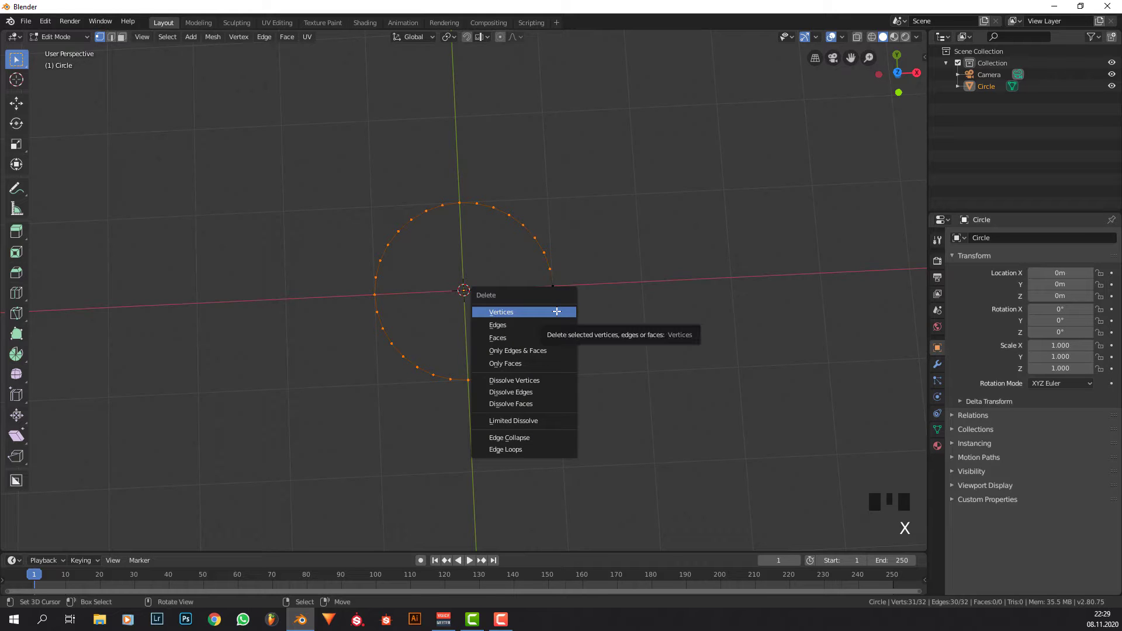
{"action": "left_click", "coordinate": [558, 312]}
{"action": "key", "text": "Tab"}
{"action": "middle_click_drag", "start_coordinate": [564, 359], "coordinate": [556, 251]}
{"action": "middle_click_drag", "start_coordinate": [545, 309], "coordinate": [536, 338]}
{"action": "scroll", "coordinate": [571, 325], "scroll_direction": "up", "scroll_amount": 1}
{"action": "key", "text": "Tab"}
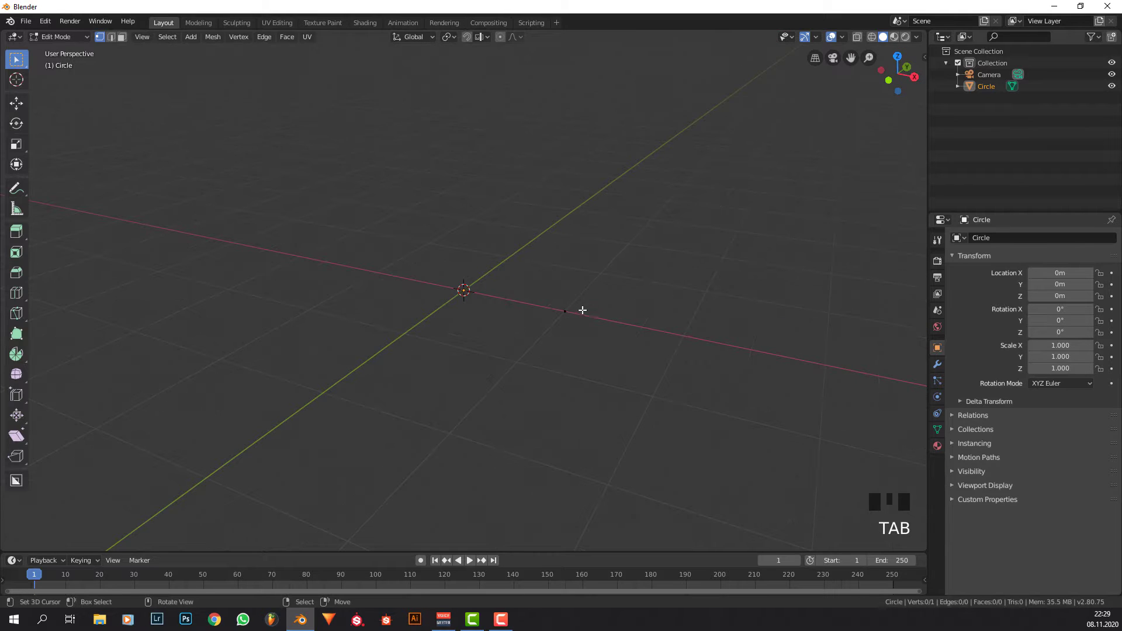
{"action": "key", "text": "Tab"}
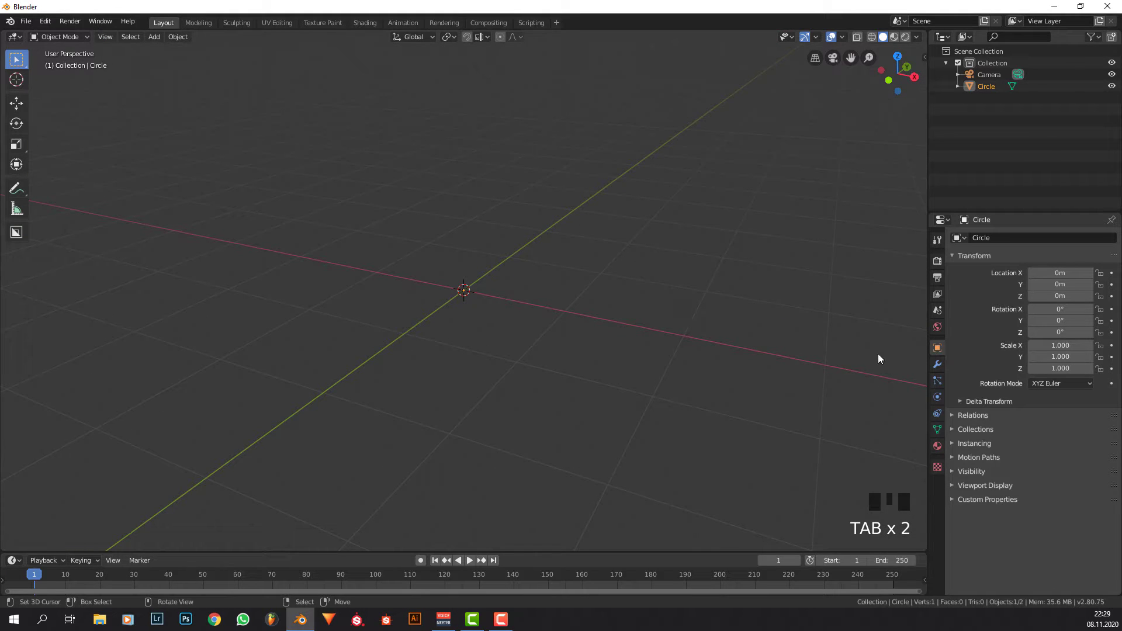
Add a Screw modifier to the single-vertex circle object.
{"action": "left_click", "coordinate": [938, 368]}
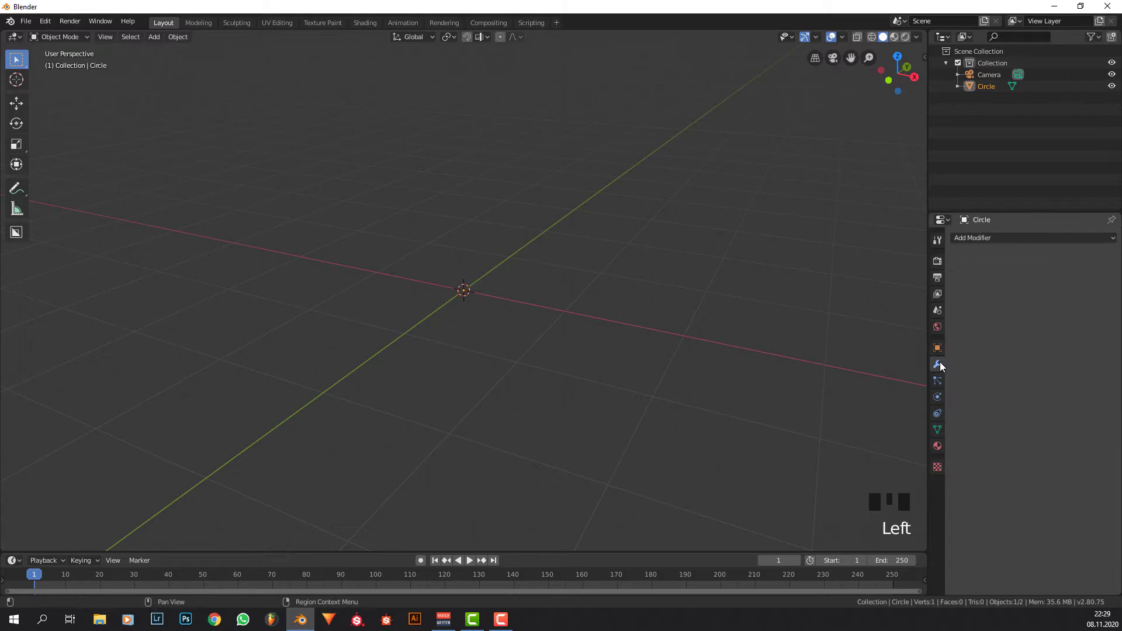
{"action": "left_click", "coordinate": [973, 237]}
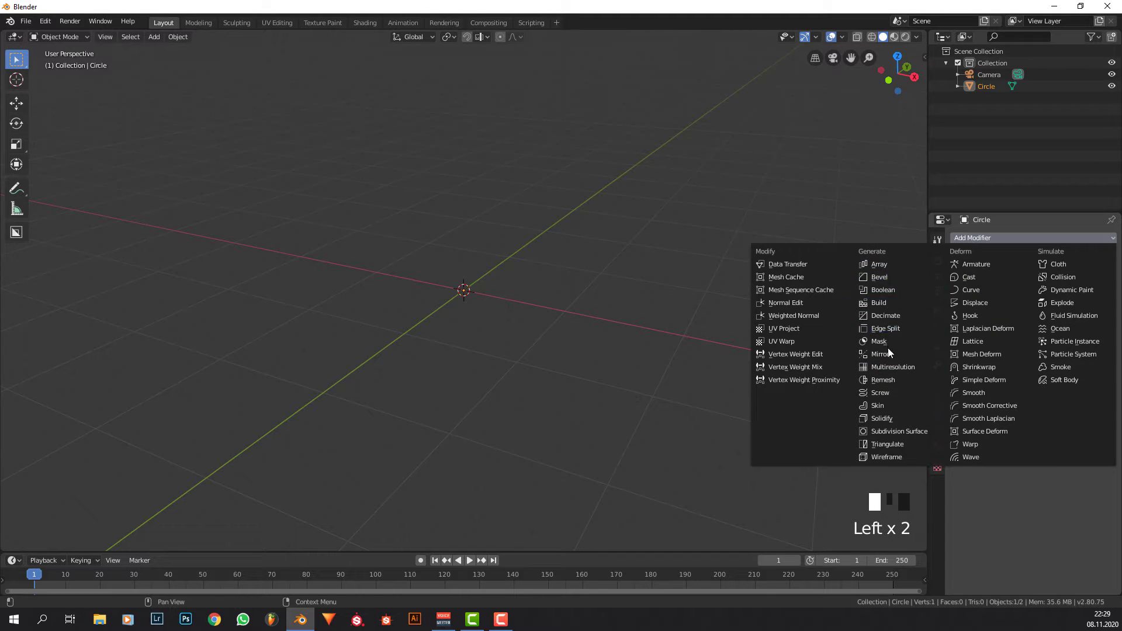
{"action": "left_click", "coordinate": [898, 392]}
{"action": "middle_click_drag", "start_coordinate": [751, 278], "coordinate": [914, 334]}
{"action": "scroll", "coordinate": [569, 320], "scroll_direction": "up", "scroll_amount": 2}
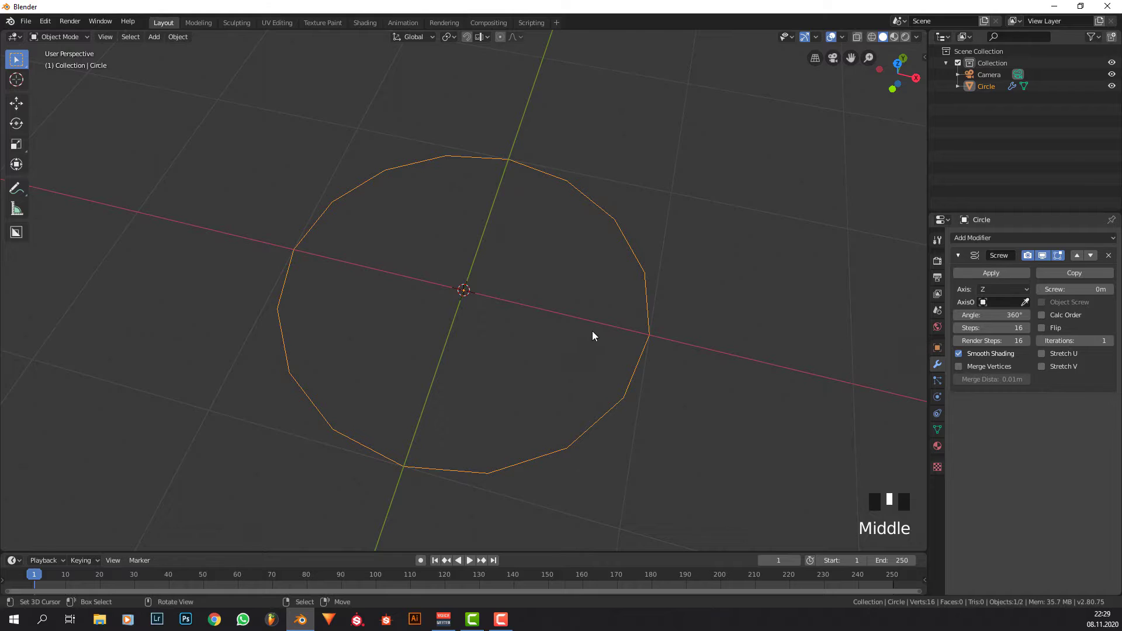
{"action": "scroll", "coordinate": [593, 335], "scroll_direction": "down", "scroll_amount": 1}
{"action": "middle_click_drag", "start_coordinate": [586, 318], "coordinate": [595, 311]}
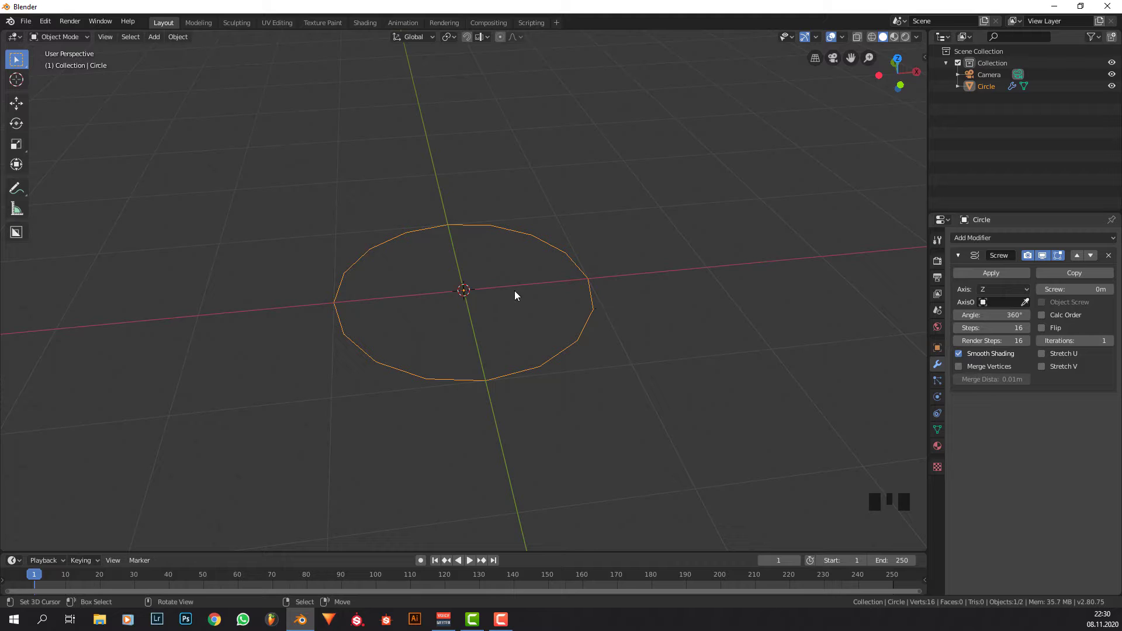
Try viewport step counts of 8, 16 and 32 in the Screw modifier.
{"action": "left_click", "coordinate": [993, 325]}
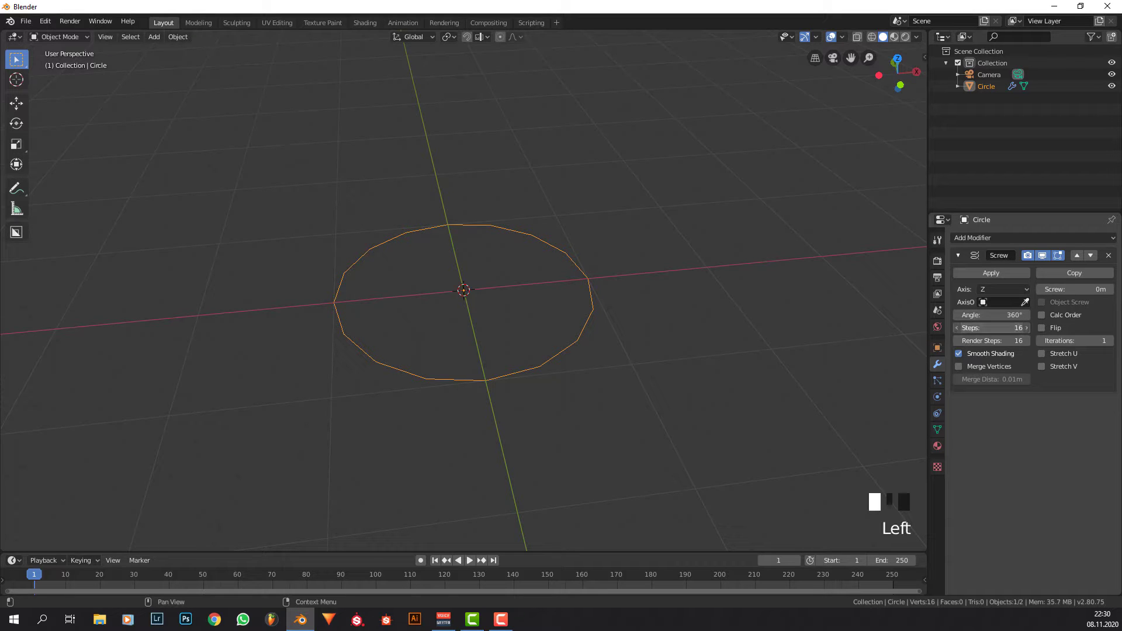
{"action": "type", "text": "8"}
{"action": "key", "text": "Return"}
{"action": "left_click", "coordinate": [992, 325]}
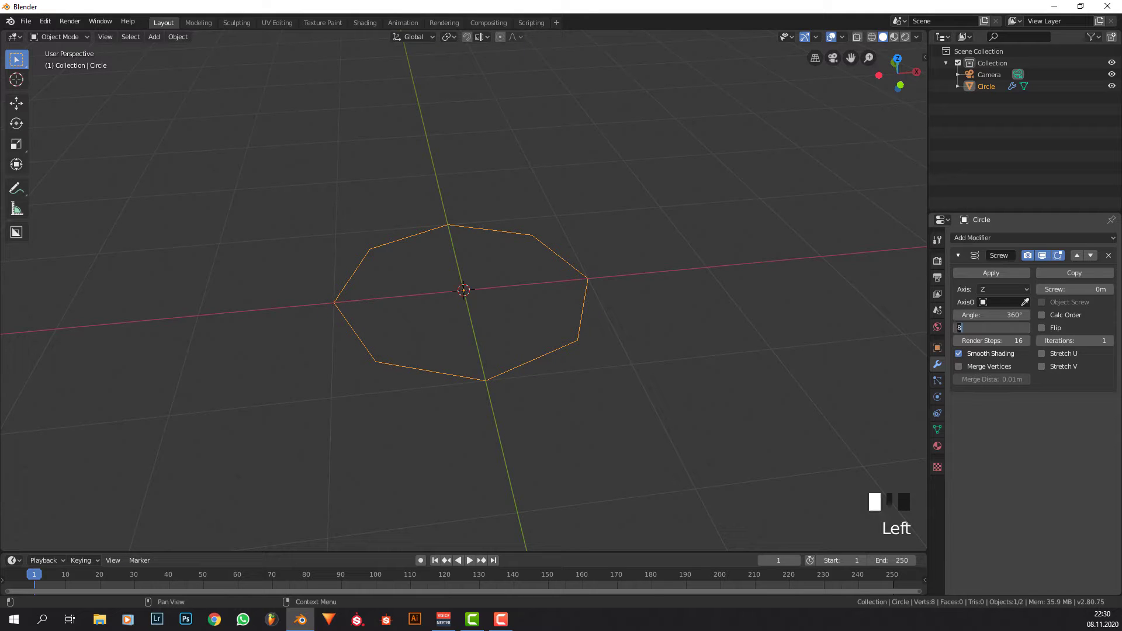
{"action": "type", "text": "16"}
{"action": "key", "text": "Return"}
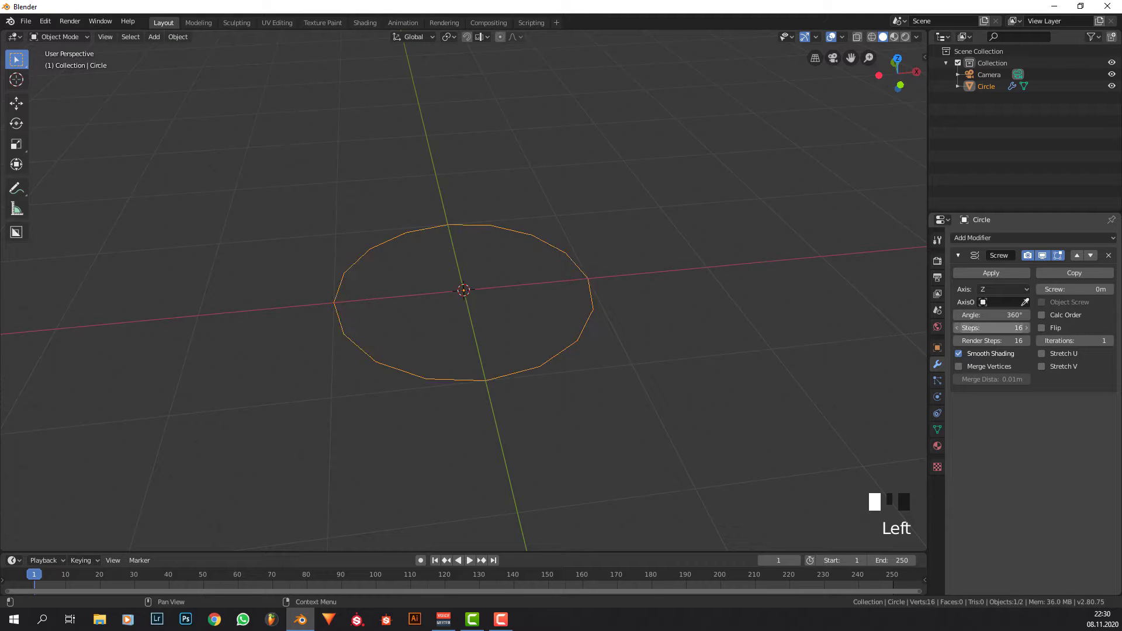
{"action": "left_click", "coordinate": [992, 327]}
{"action": "type", "text": "32"}
{"action": "key", "text": "Return"}
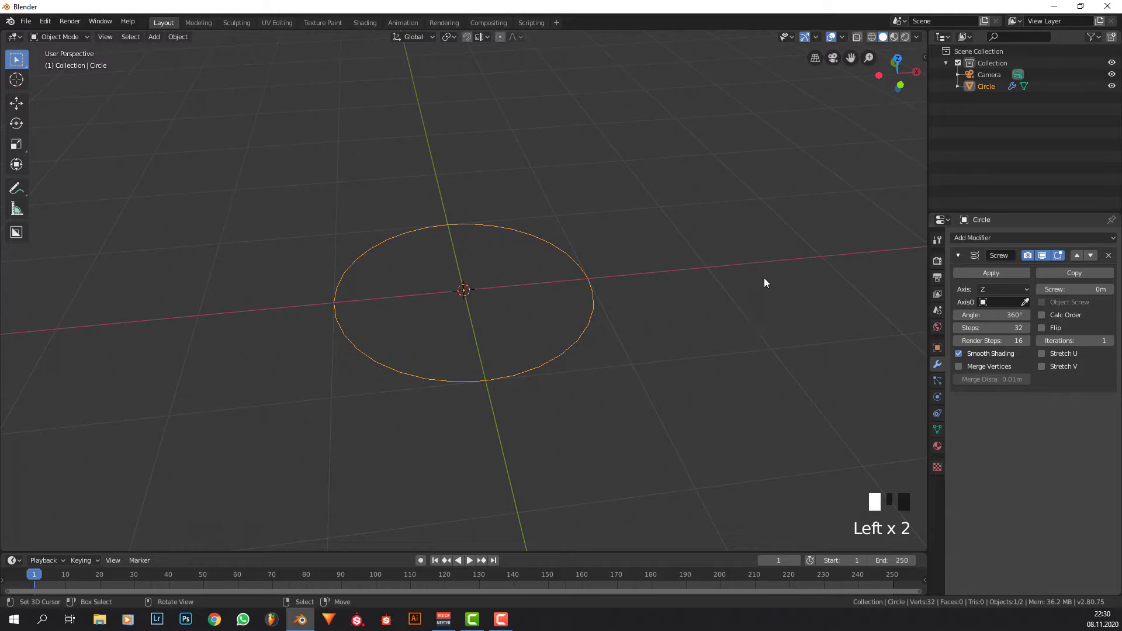
{"action": "middle_click_drag", "start_coordinate": [763, 278], "coordinate": [744, 313]}
{"action": "middle_click_drag", "start_coordinate": [463, 253], "coordinate": [472, 220]}
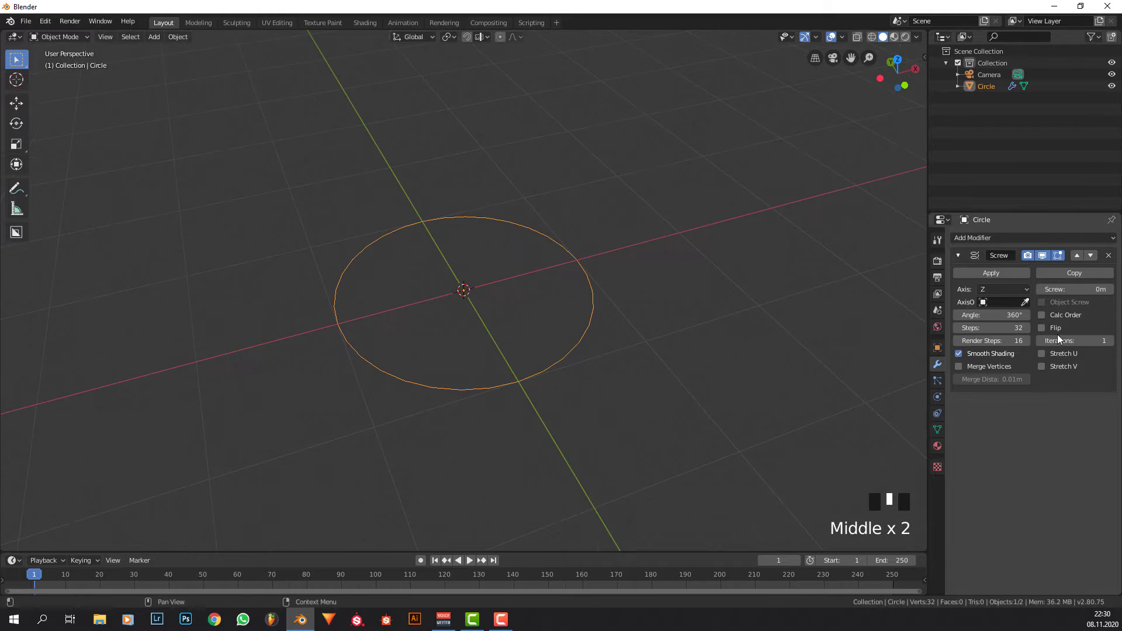
Set the Screw modifier's viewport steps to 64.
{"action": "double_click", "coordinate": [1005, 328]}
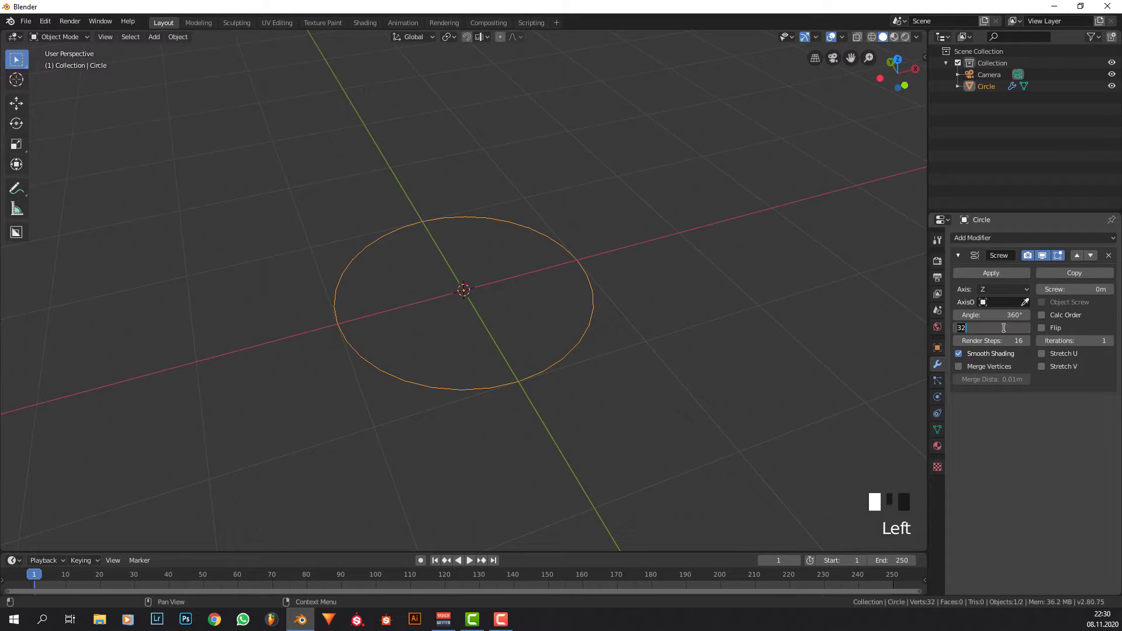
{"action": "type", "text": "64"}
{"action": "key", "text": "Return"}
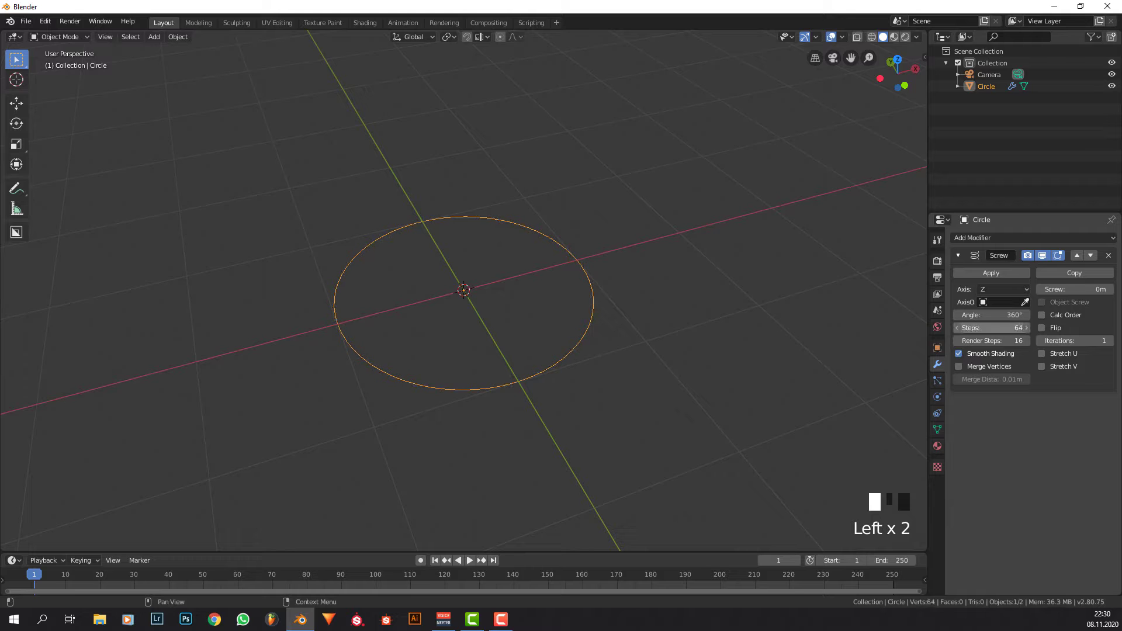
{"action": "middle_click_drag", "start_coordinate": [717, 301], "coordinate": [818, 292]}
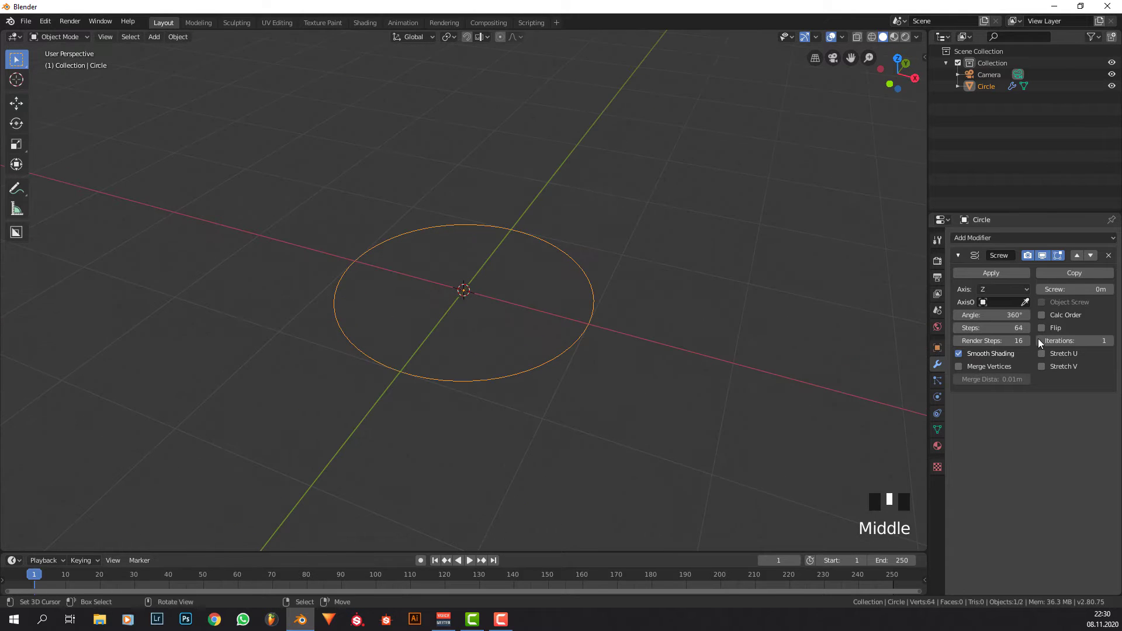
Try a viewport step count of 256 in the Screw modifier.
{"action": "left_click", "coordinate": [992, 328]}
{"action": "type", "text": "256"}
{"action": "key", "text": "Return"}
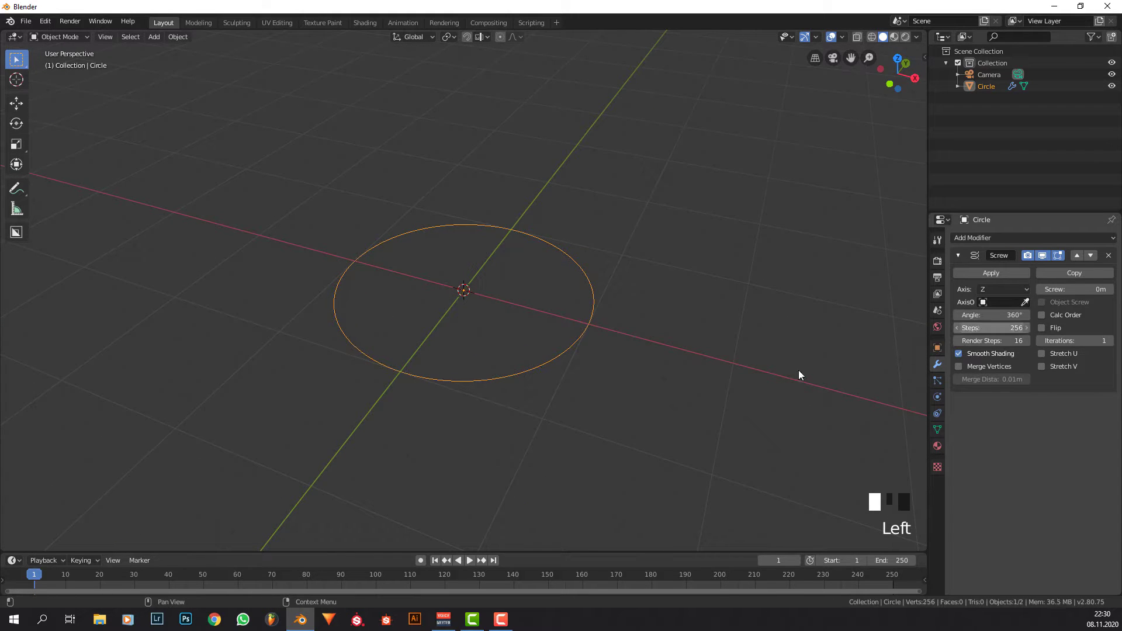
{"action": "middle_click_drag", "start_coordinate": [799, 376], "coordinate": [701, 281]}
Set the Screw modifier's viewport steps to 32.
{"action": "left_click", "coordinate": [1013, 330]}
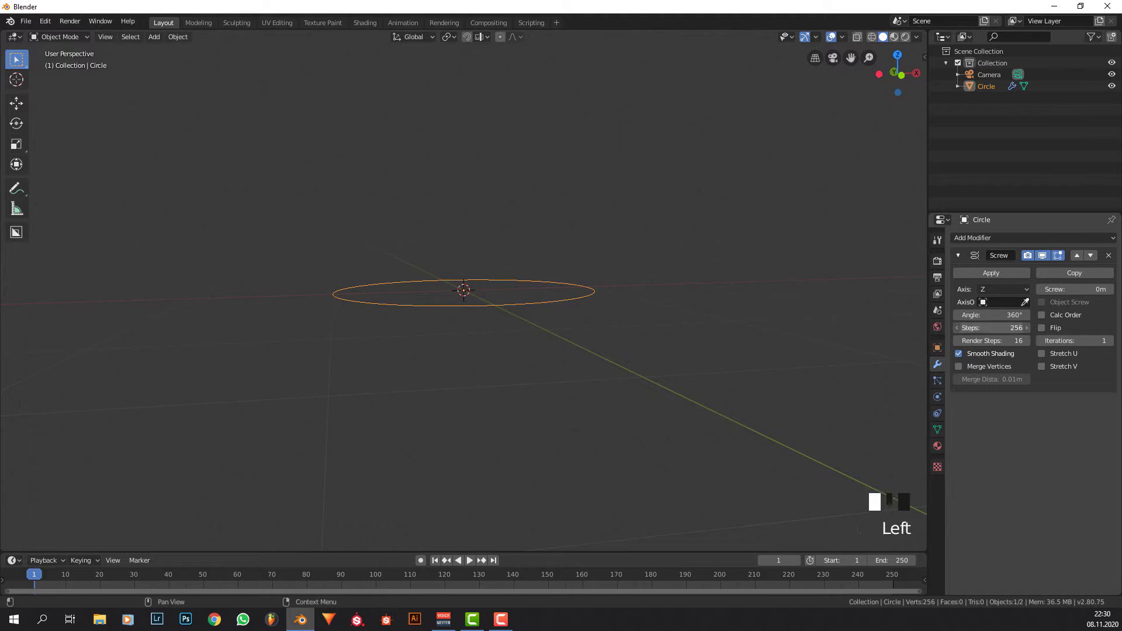
{"action": "type", "text": "32"}
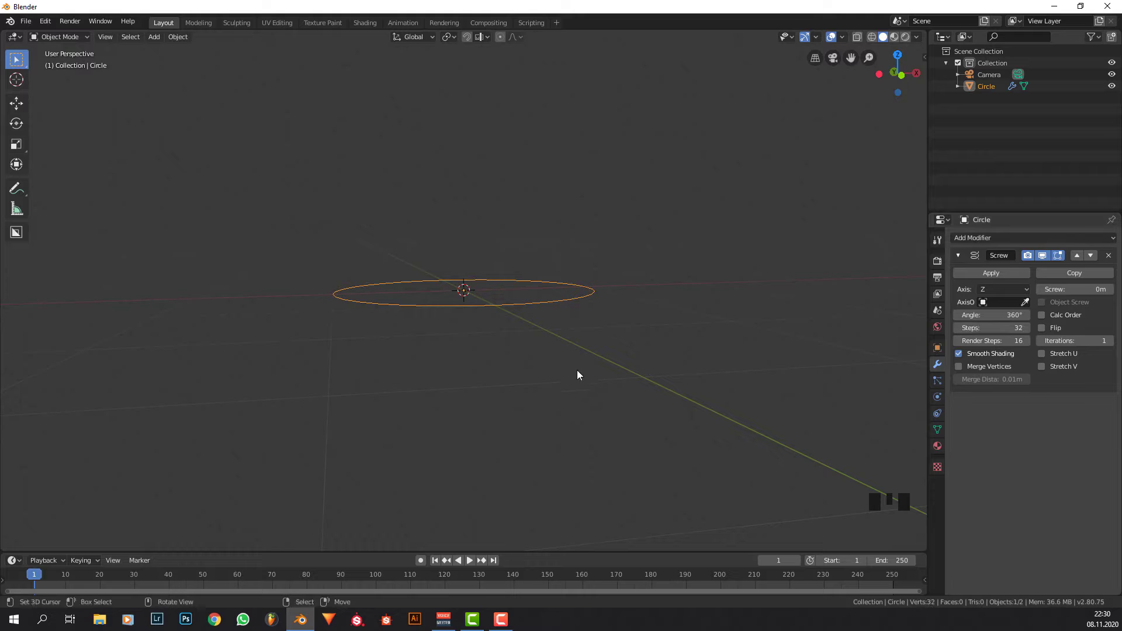
{"action": "middle_click_drag", "start_coordinate": [572, 345], "coordinate": [602, 357]}
{"action": "scroll", "coordinate": [507, 353], "scroll_direction": "up", "scroll_amount": 2}
Enter Edit Mode on the circle object and select its single vertex.
{"action": "key", "text": "Tab"}
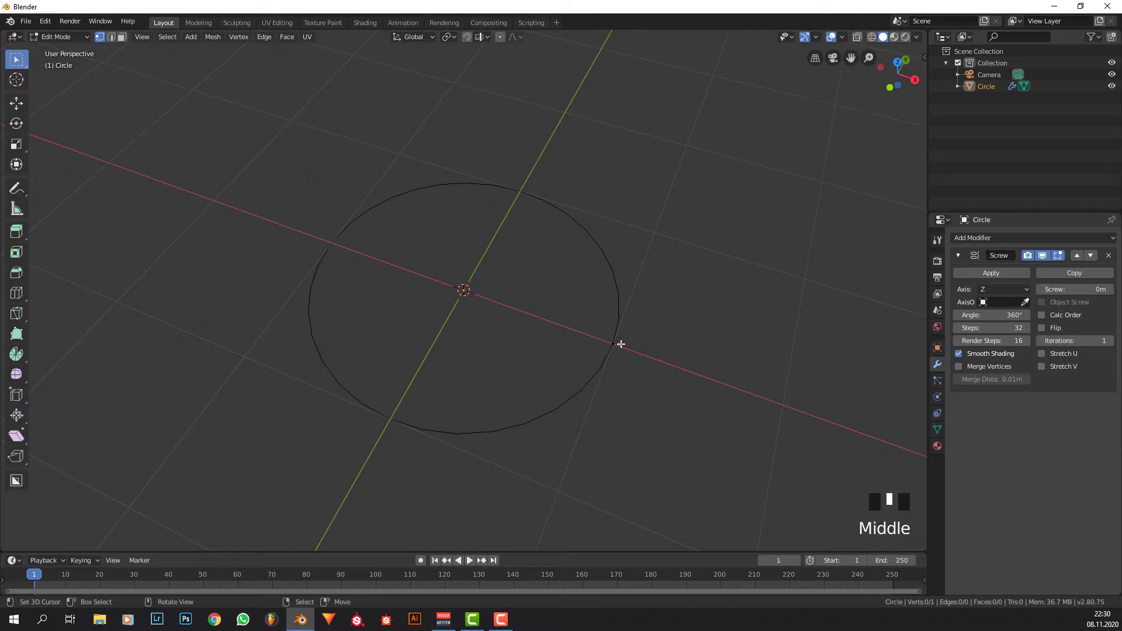
{"action": "right_click", "coordinate": [621, 344]}
{"action": "middle_click_drag", "start_coordinate": [625, 380], "coordinate": [649, 384]}
{"action": "key", "text": "3"}
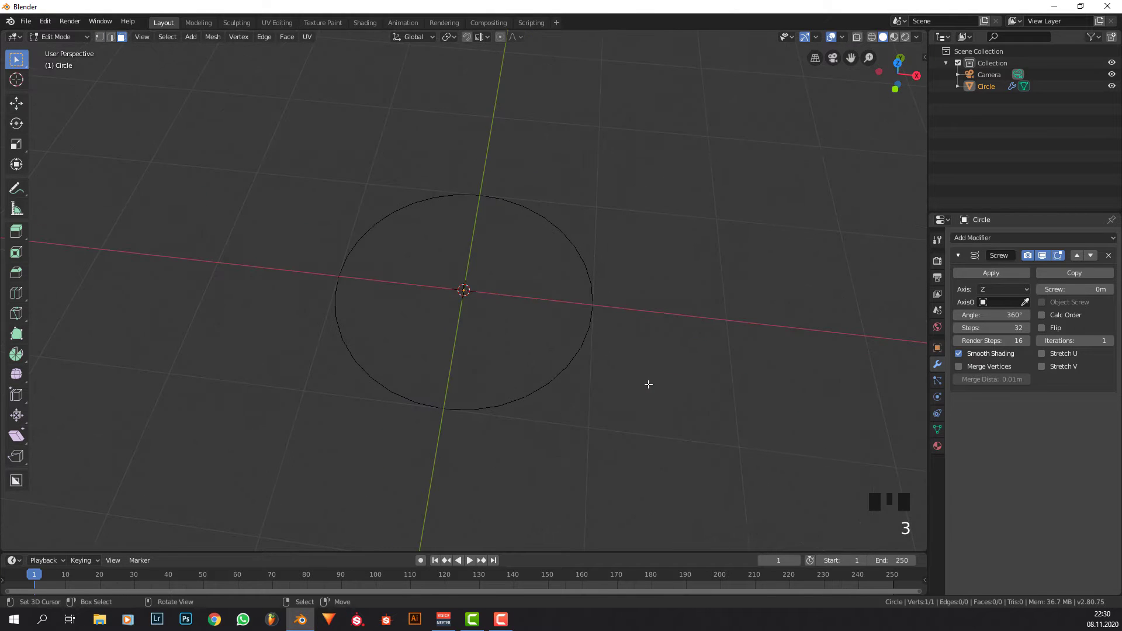
{"action": "key", "text": "x"}
{"action": "middle_click_drag", "start_coordinate": [618, 290], "coordinate": [613, 297]}
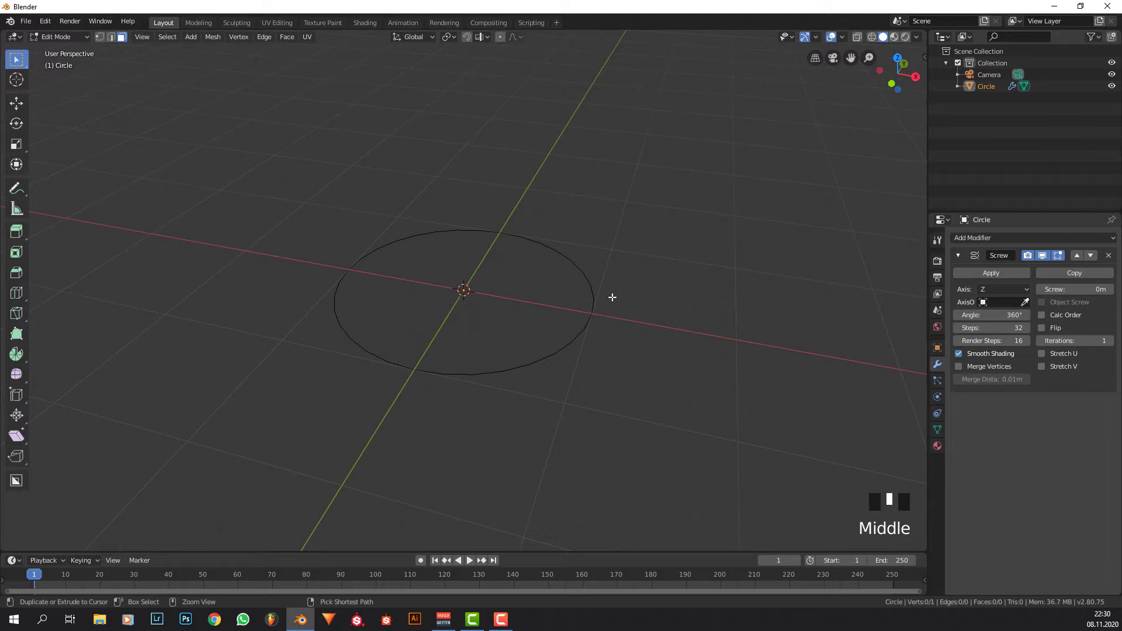
{"action": "key", "text": "ctrl+z"}
{"action": "key", "text": "ctrl+z"}
{"action": "key", "text": "ctrl+z"}
Extrude the single vertex -1 m along X to the world origin so the Screw modifier forms a disc.
{"action": "right_click", "coordinate": [595, 321]}
{"action": "key", "text": "e"}
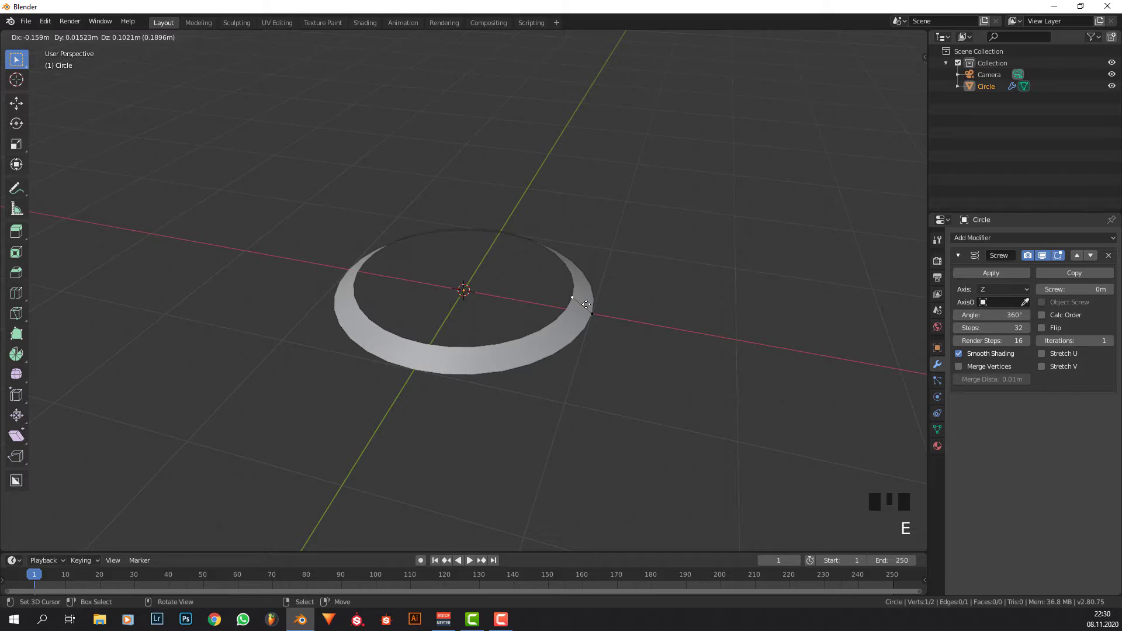
{"action": "key", "text": "ctrl"}
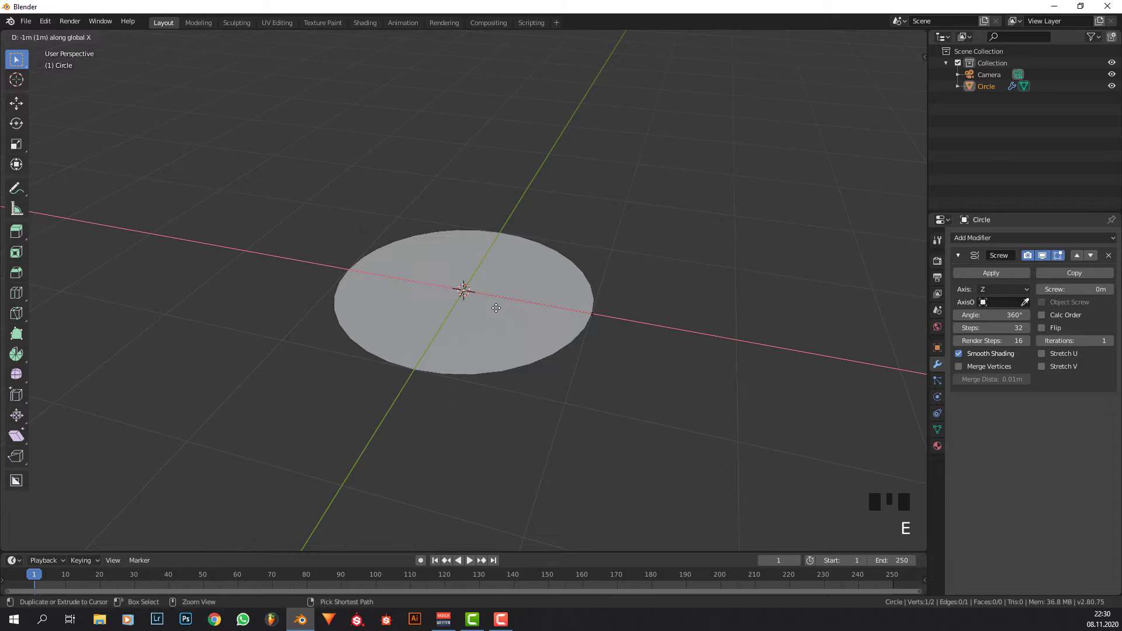
{"action": "left_click", "coordinate": [497, 308]}
Try moving the inner vertex about 0.23 m along X away from the disc's centre.
{"action": "mouse_move", "coordinate": [476, 326]}
{"action": "middle_mouse_down"}
{"action": "mouse_move", "coordinate": [467, 310]}
{"action": "mouse_move", "coordinate": [519, 275]}
{"action": "mouse_move", "coordinate": [495, 302]}
{"action": "mouse_move", "coordinate": [464, 310]}
{"action": "middle_mouse_up"}
{"action": "middle_click", "coordinate": [524, 289]}
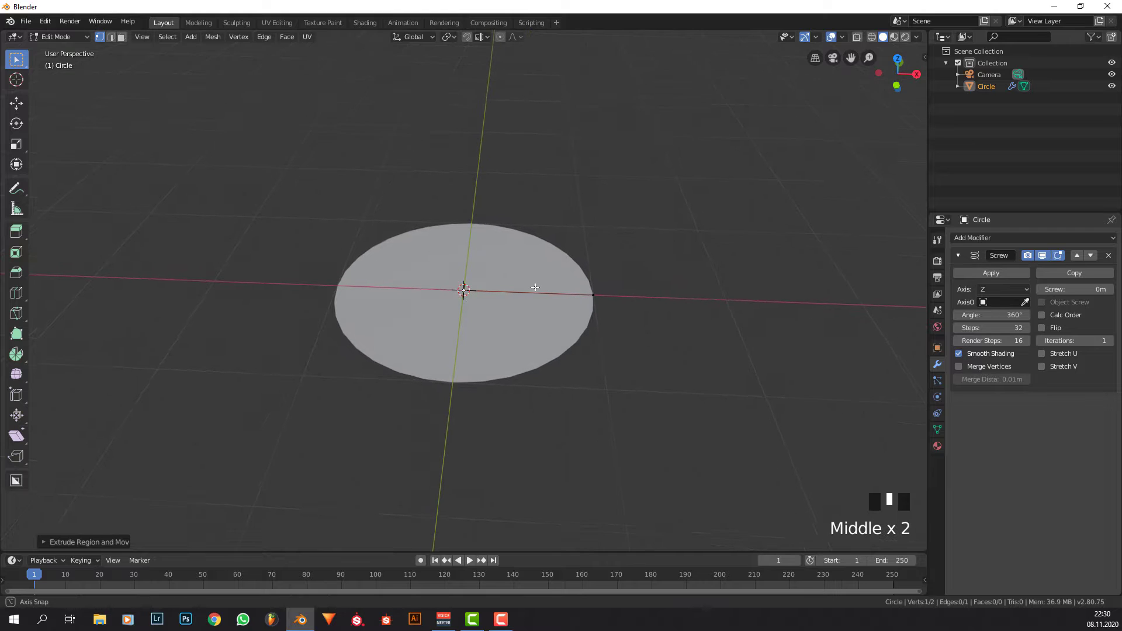
{"action": "key", "text": "g"}
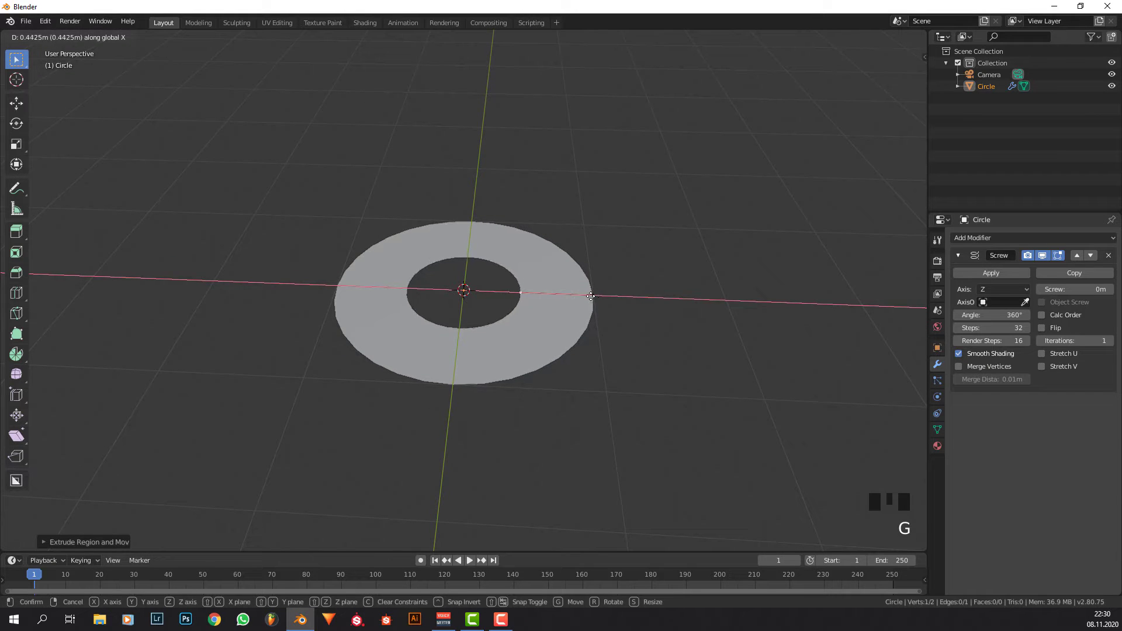
{"action": "left_click", "coordinate": [564, 295]}
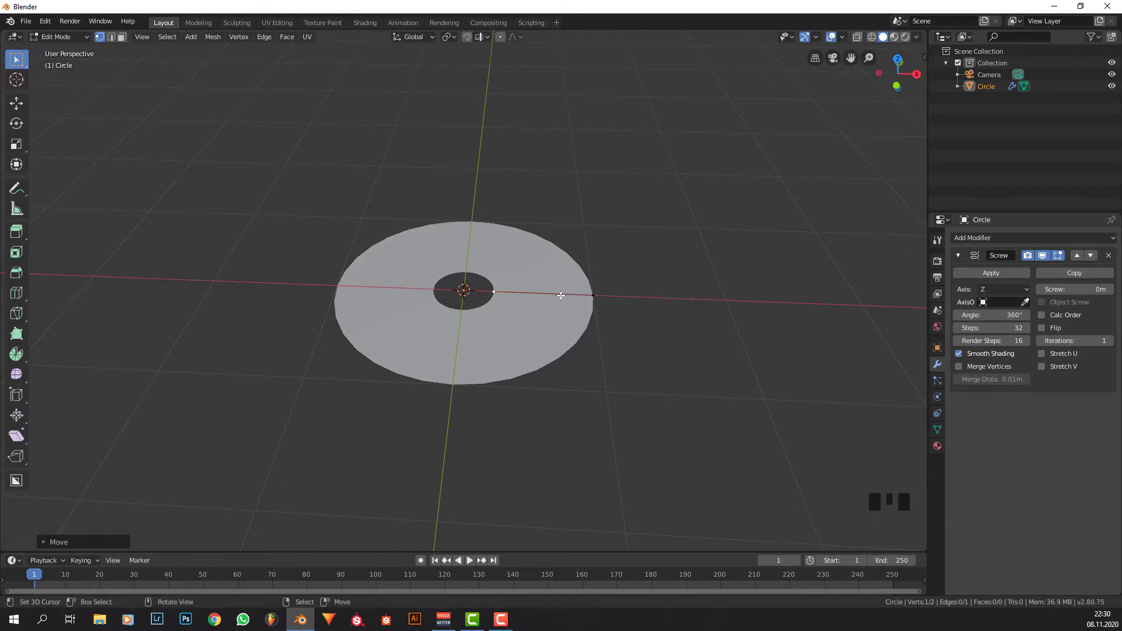
{"action": "key", "text": "g"}
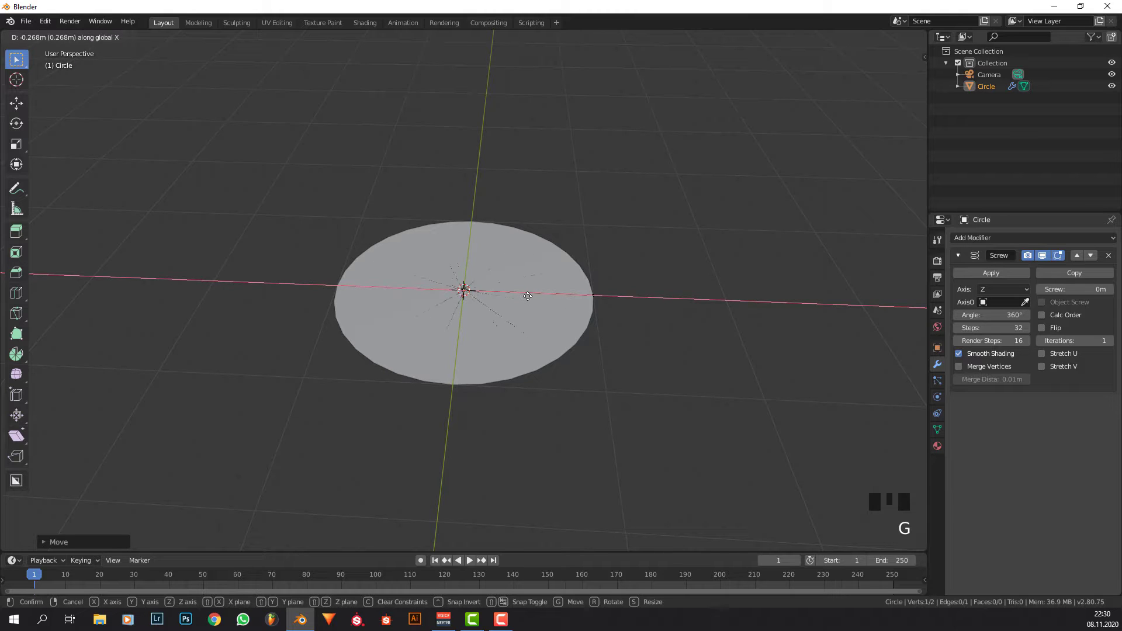
{"action": "right_click", "coordinate": [536, 297]}
Set the inner vertex's local X and Y coordinates to 0 m in its transform values.
{"action": "left_click", "coordinate": [924, 56]}
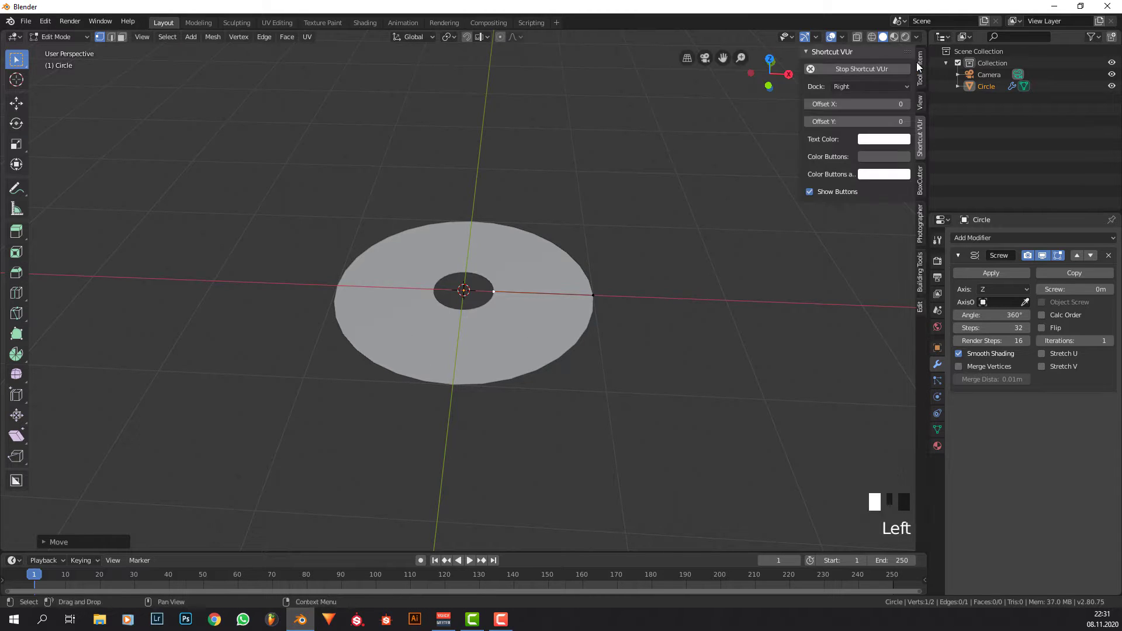
{"action": "left_click", "coordinate": [921, 59]}
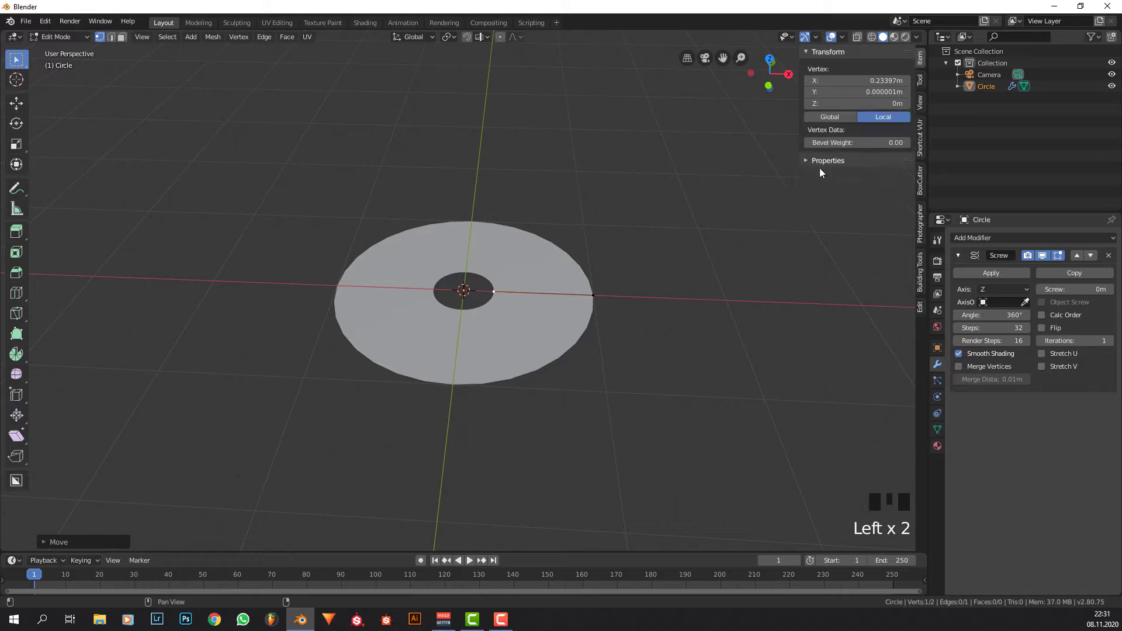
{"action": "right_click", "coordinate": [597, 291]}
{"action": "right_click", "coordinate": [500, 291]}
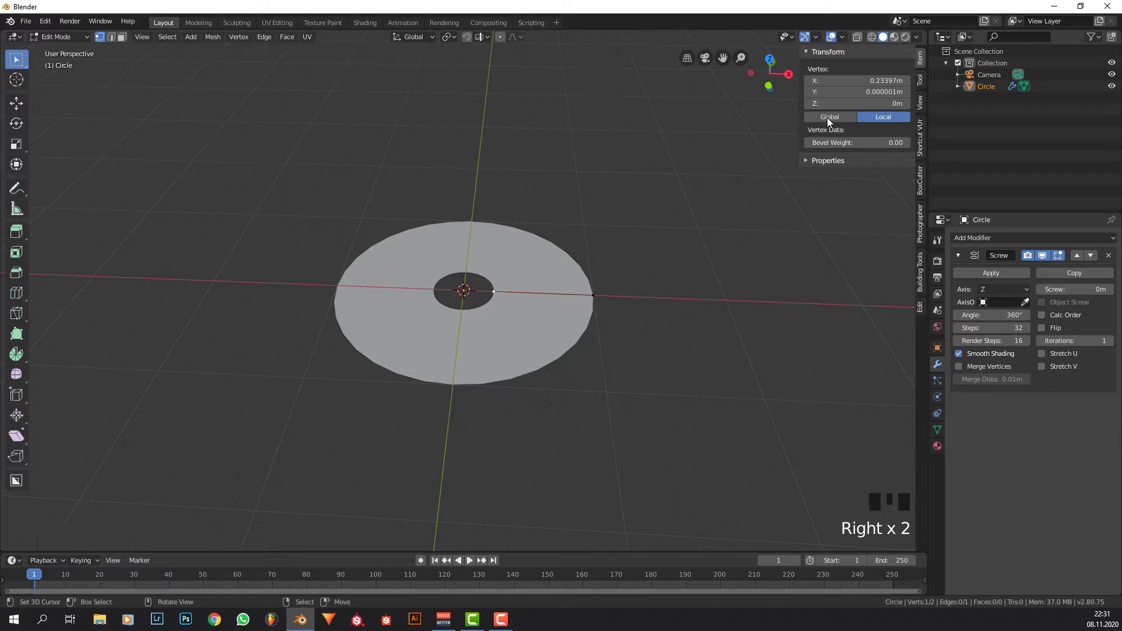
{"action": "left_click", "coordinate": [863, 80]}
{"action": "type", "text": "0"}
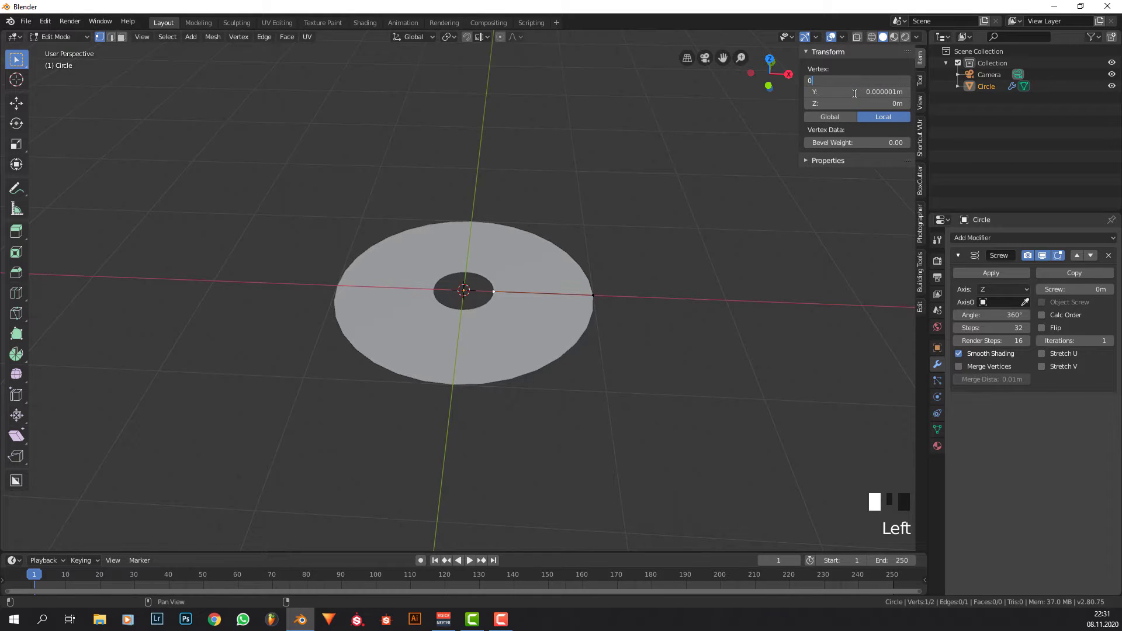
{"action": "key", "text": "Return"}
{"action": "left_click", "coordinate": [854, 91]}
{"action": "type", "text": "0"}
{"action": "key", "text": "Return"}
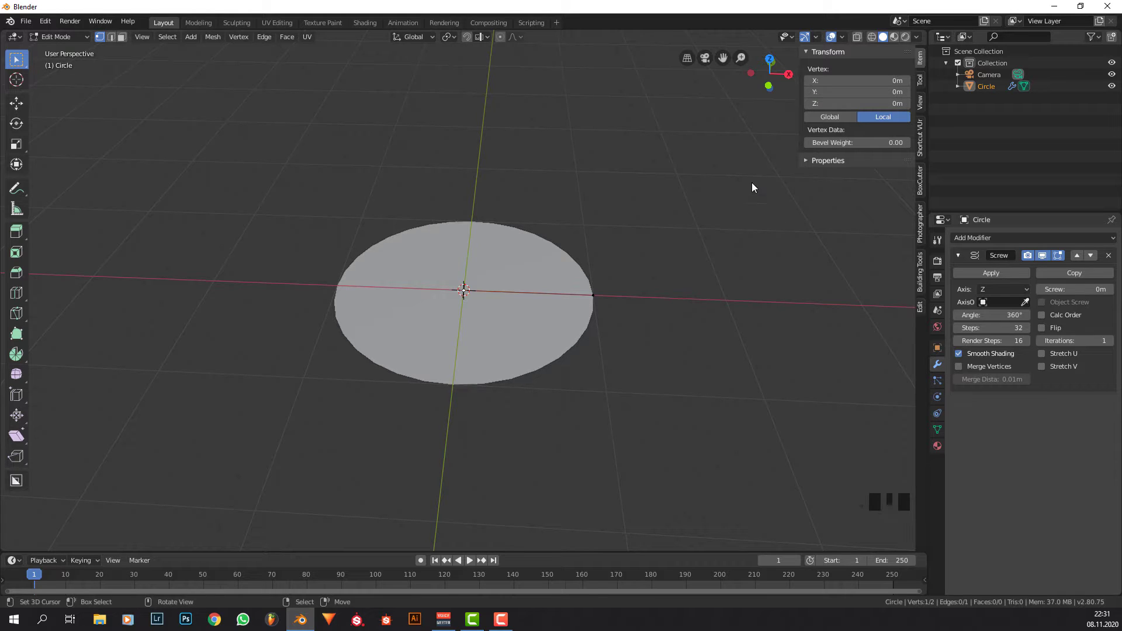
{"action": "left_click_drag", "start_coordinate": [799, 131], "coordinate": [824, 183]}
Enable Merge Vertices in the Screw modifier from Object Mode and return to Edit Mode.
{"action": "key", "text": "Tab"}
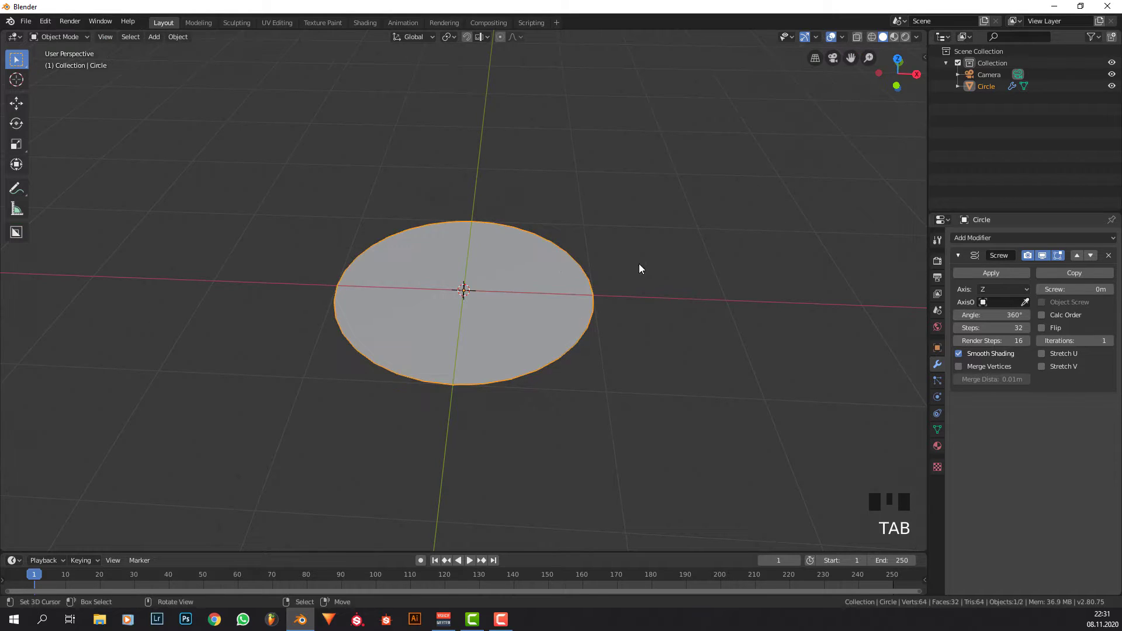
{"action": "middle_click_drag", "start_coordinate": [869, 278], "coordinate": [871, 289]}
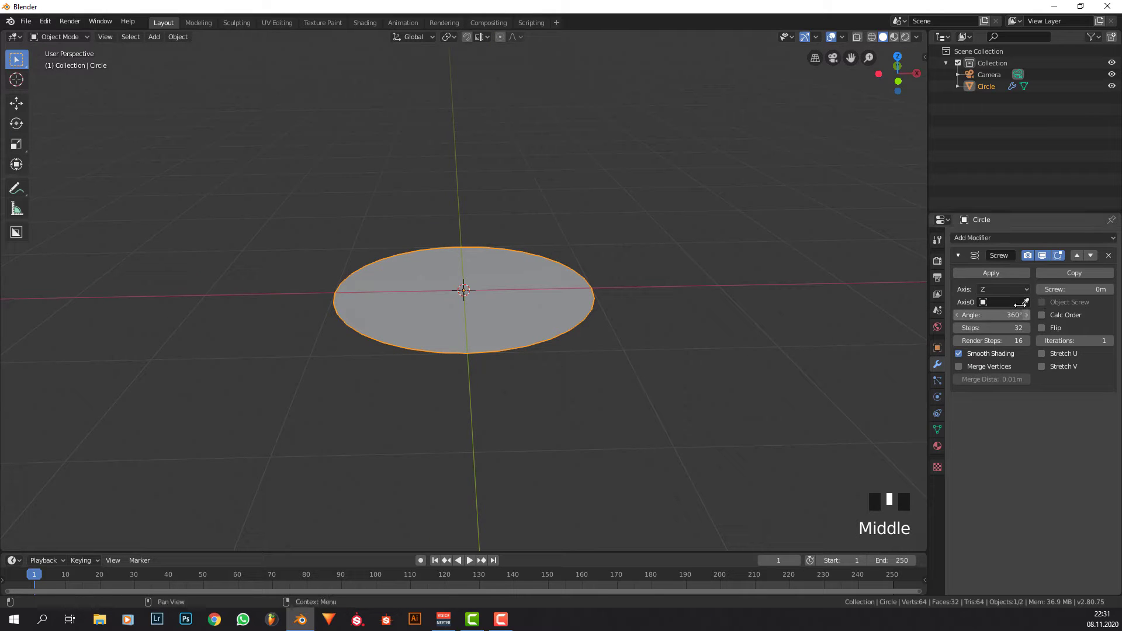
{"action": "left_click", "coordinate": [963, 368]}
{"action": "middle_click_drag", "start_coordinate": [809, 269], "coordinate": [752, 297]}
{"action": "key", "text": "Tab"}
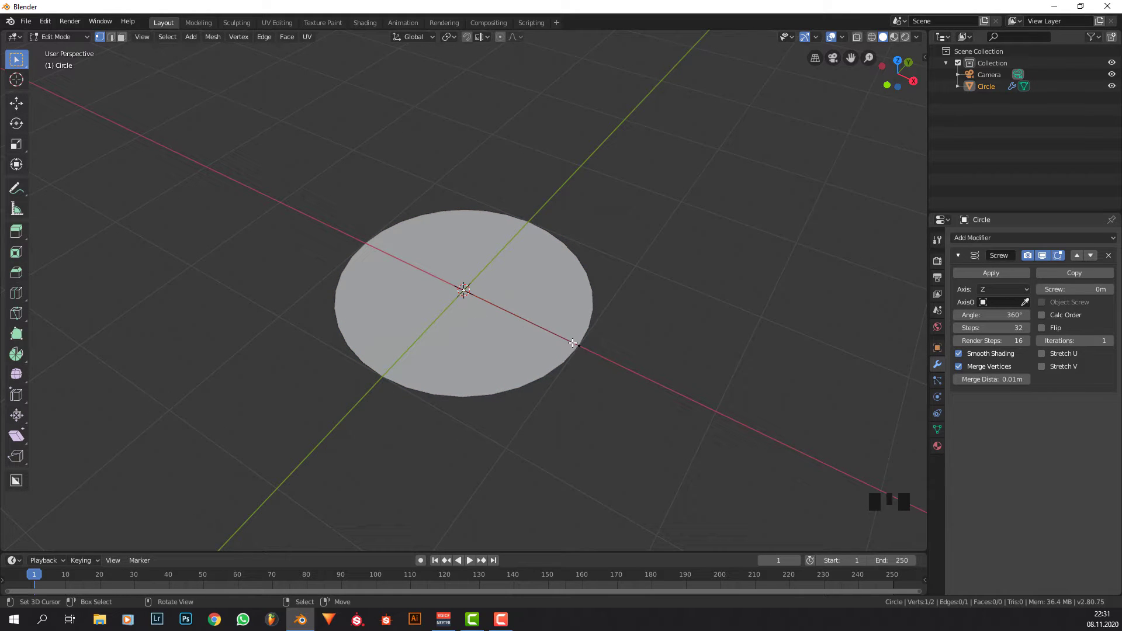
Select the vertex at the disc's centre and examine the merged centre and flat surface from several angles.
{"action": "right_click", "coordinate": [465, 291], "text": "shift"}
{"action": "right_click", "coordinate": [464, 291], "text": "shift"}
{"action": "right_click", "coordinate": [464, 290], "text": "shift"}
{"action": "right_click", "coordinate": [464, 294]}
{"action": "middle_click_drag", "start_coordinate": [464, 294], "coordinate": [502, 269]}
{"action": "scroll", "coordinate": [465, 305], "scroll_direction": "up", "scroll_amount": 2}
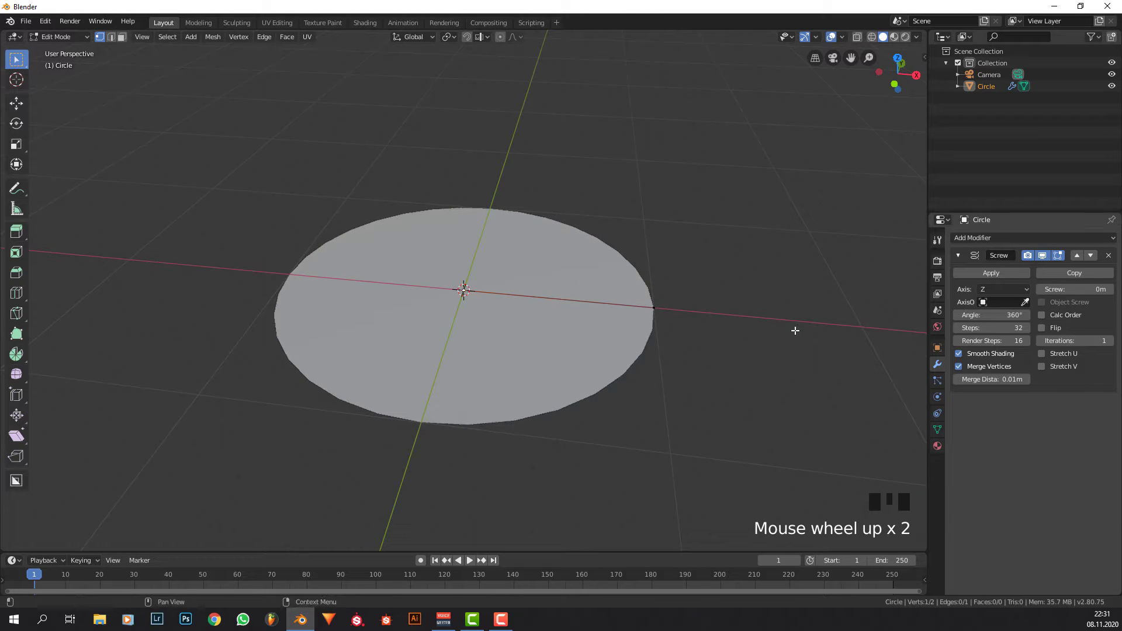
{"action": "middle_click_drag", "start_coordinate": [465, 251], "coordinate": [546, 261]}
{"action": "scroll", "coordinate": [457, 285], "scroll_direction": "down", "scroll_amount": 2}
{"action": "scroll", "coordinate": [471, 298], "scroll_direction": "down", "scroll_amount": 1}
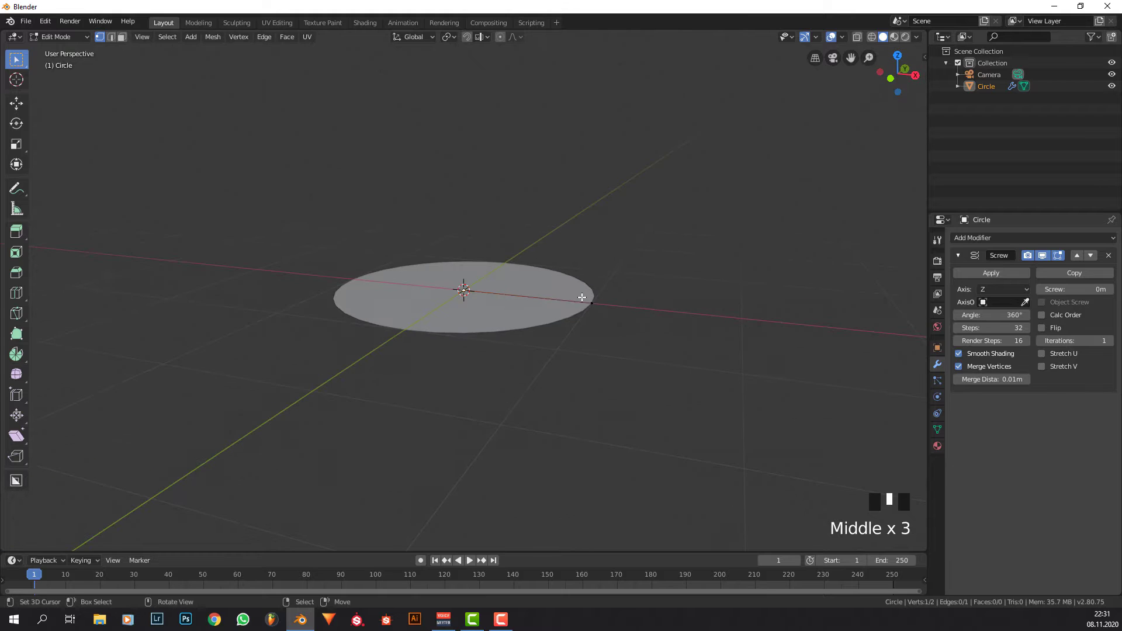
Switch to front orthographic view and select the vertex at the disc's outer rim.
{"action": "right_click", "coordinate": [601, 271]}
{"action": "scroll", "coordinate": [540, 267], "scroll_direction": "down", "scroll_amount": 1}
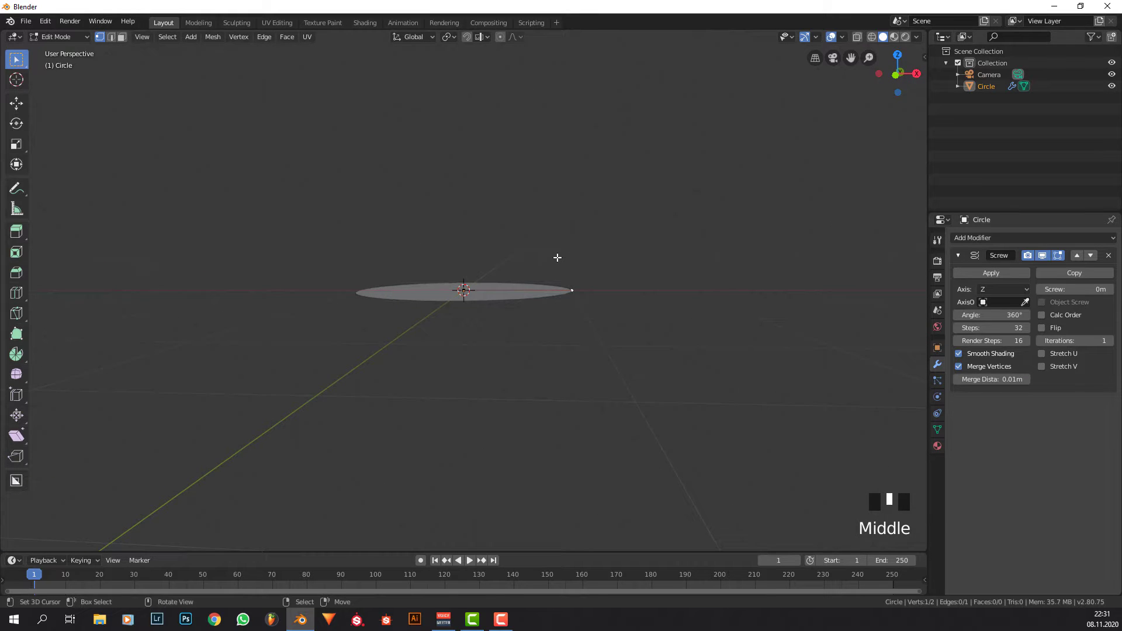
{"action": "key", "text": "KP_1"}
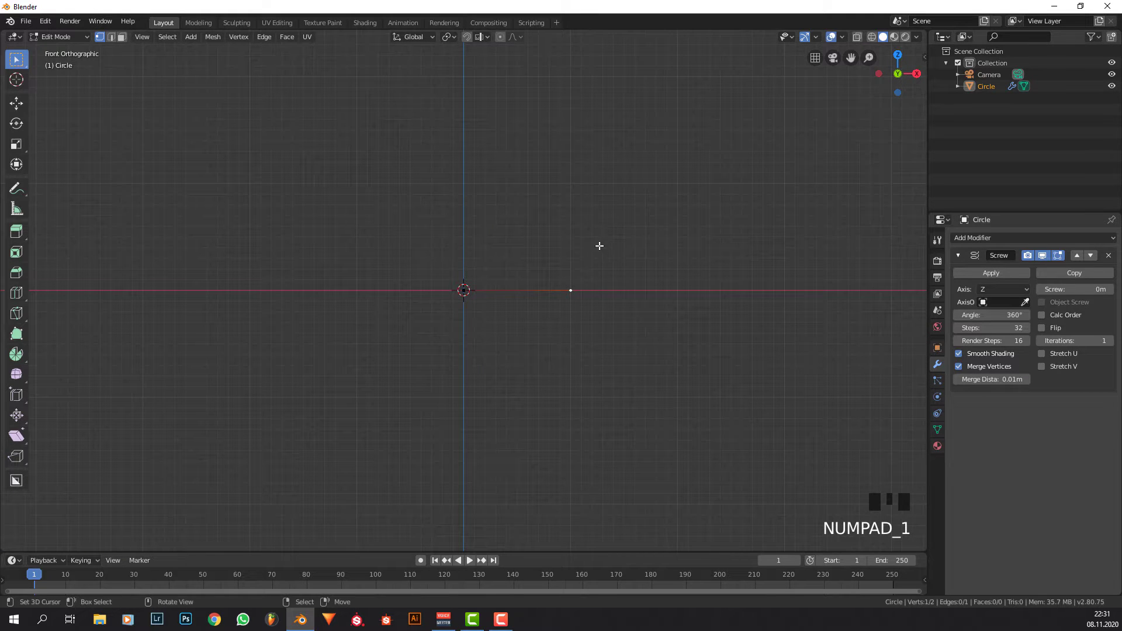
{"action": "key", "text": "KP_1"}
{"action": "key", "text": "KP_3"}
{"action": "key", "text": "KP_1"}
{"action": "scroll", "coordinate": [597, 245], "scroll_direction": "up", "scroll_amount": 2}
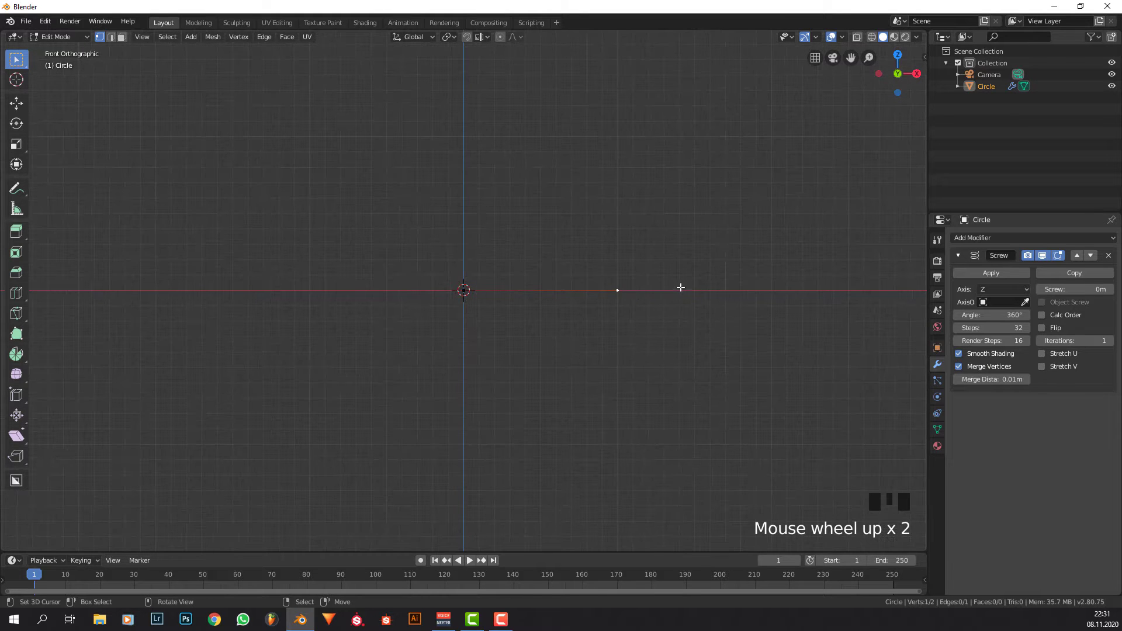
{"action": "scroll", "coordinate": [655, 288], "scroll_direction": "down", "scroll_amount": 1}
{"action": "right_click", "coordinate": [611, 291]}
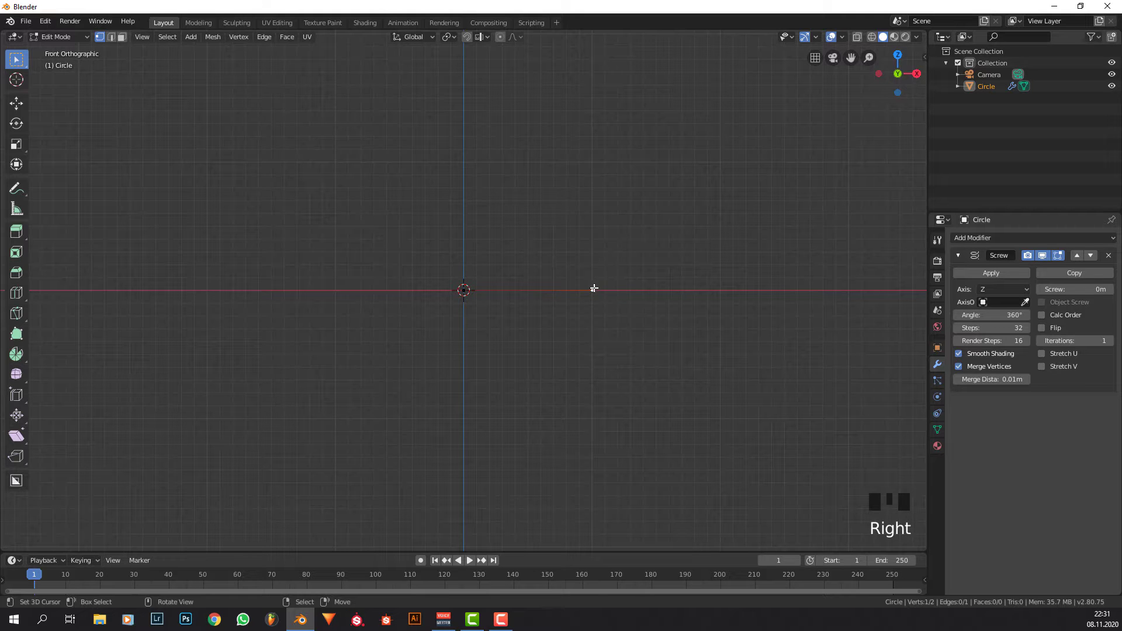
Extrude the rim vertex about 0.17 m up along Z, and extrude the new vertex about 0.2 m higher and inward, close to the Z axis.
{"action": "key", "text": "e"}
{"action": "key", "text": "z"}
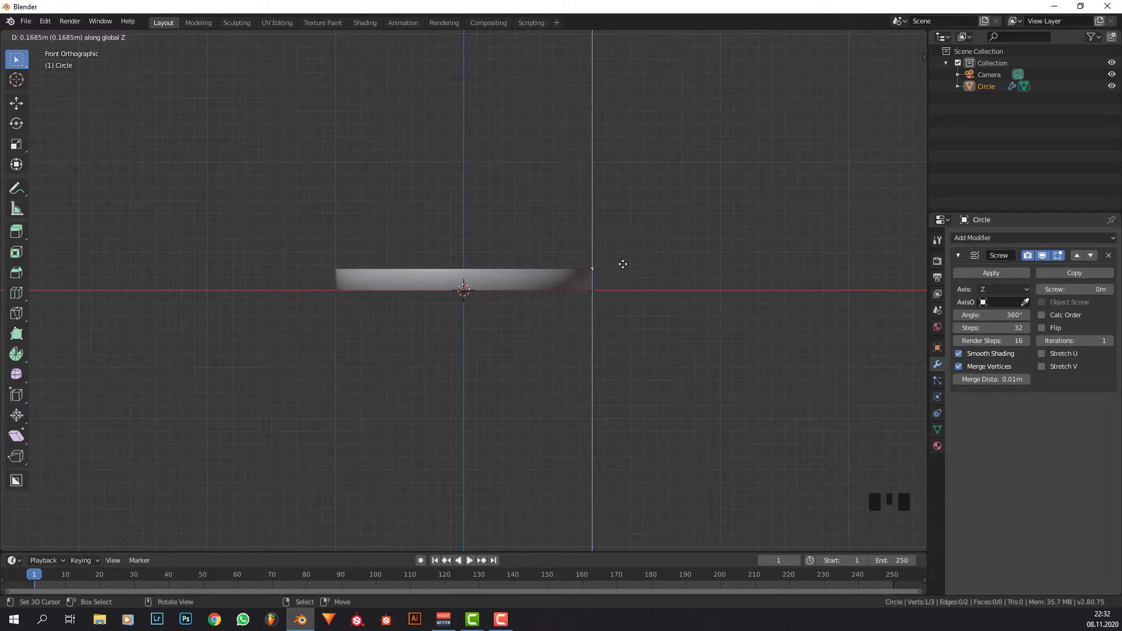
{"action": "left_click", "coordinate": [624, 264]}
{"action": "middle_click_drag", "start_coordinate": [638, 243], "coordinate": [667, 258]}
{"action": "key", "text": "KP_1"}
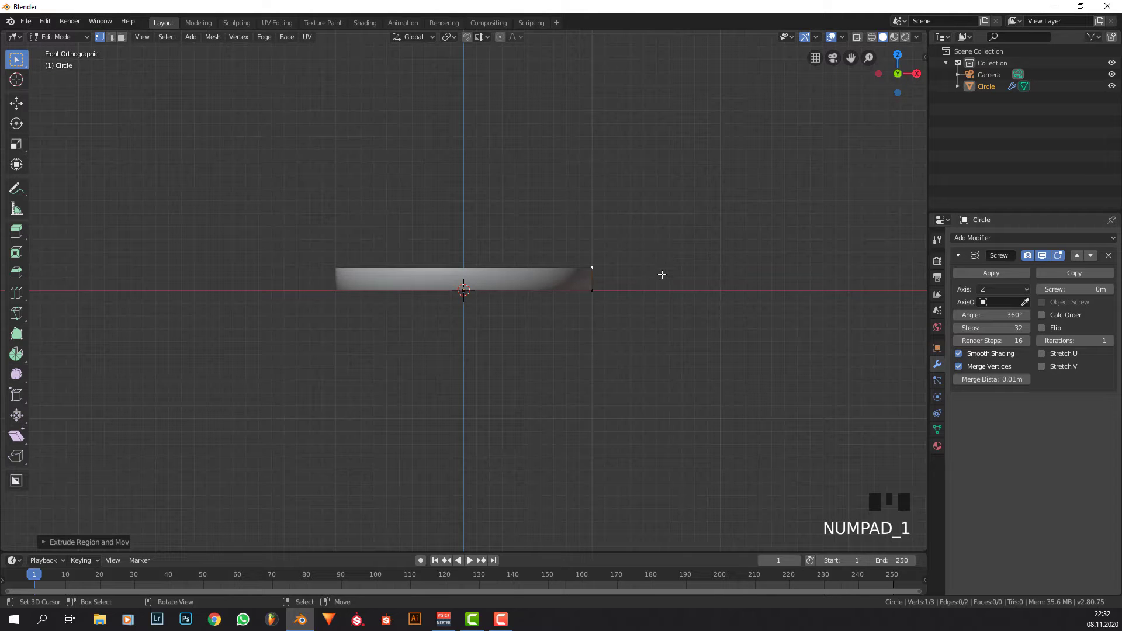
{"action": "key", "text": "e"}
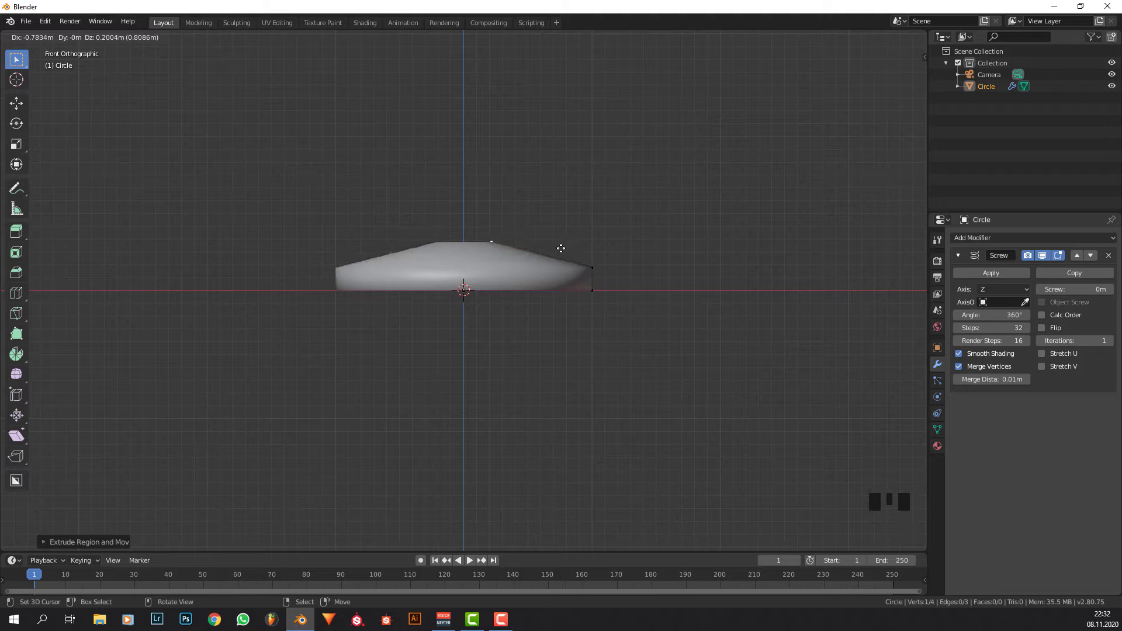
{"action": "left_click", "coordinate": [542, 263]}
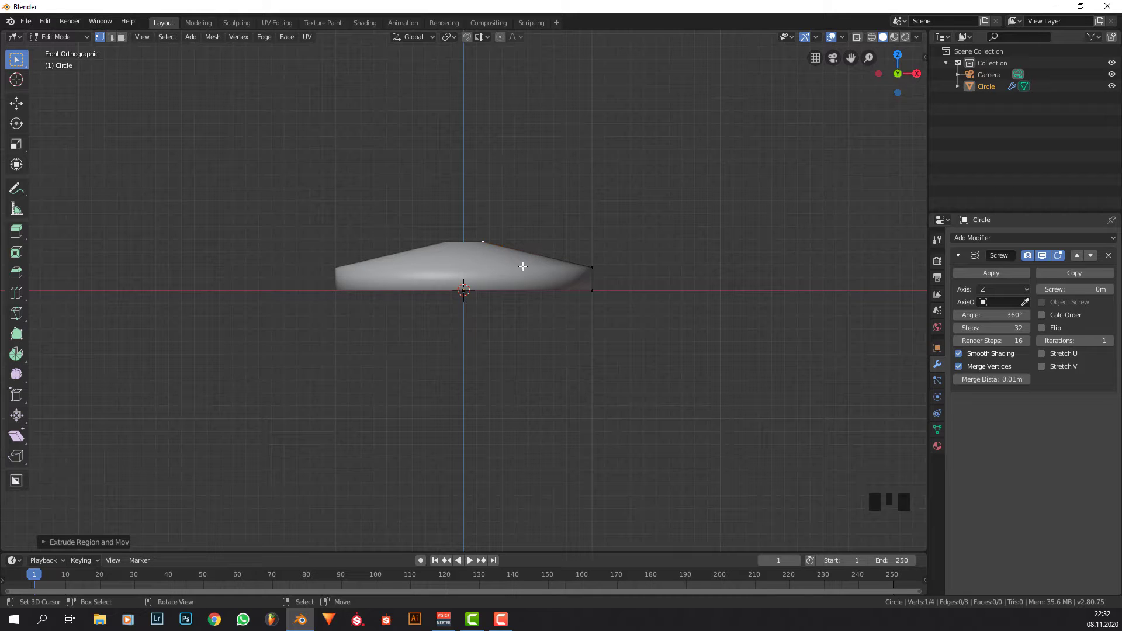
Select both end vertices of the profile's sloped upper edge and subdivide that edge.
{"action": "right_click", "coordinate": [590, 268], "text": "shift"}
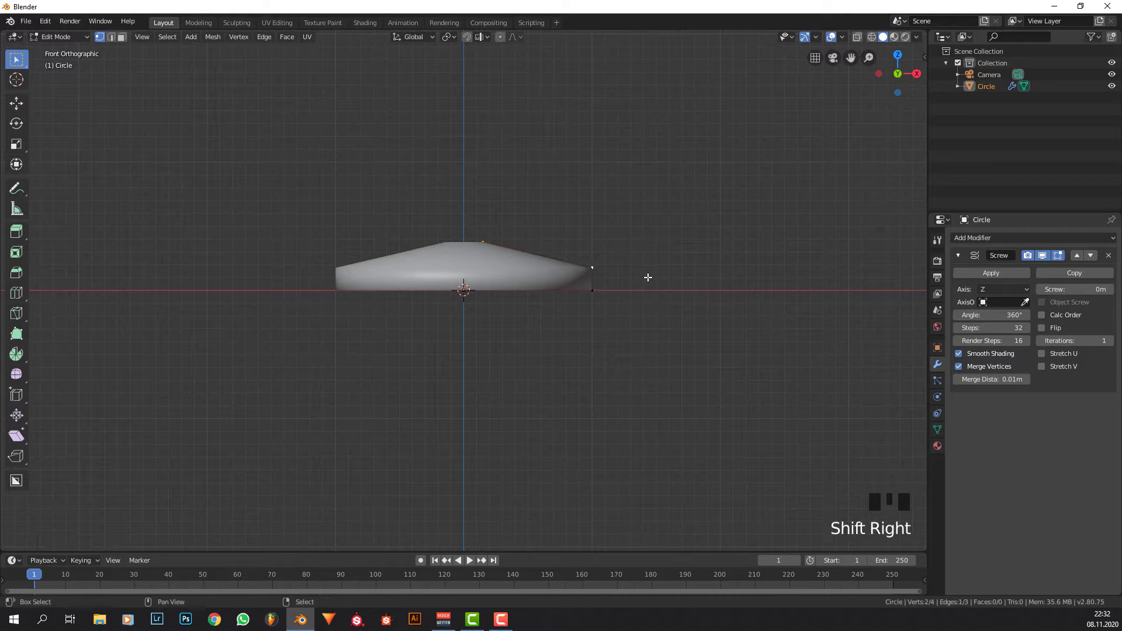
{"action": "right_click", "coordinate": [485, 236]}
{"action": "right_click", "coordinate": [614, 272], "text": "shift"}
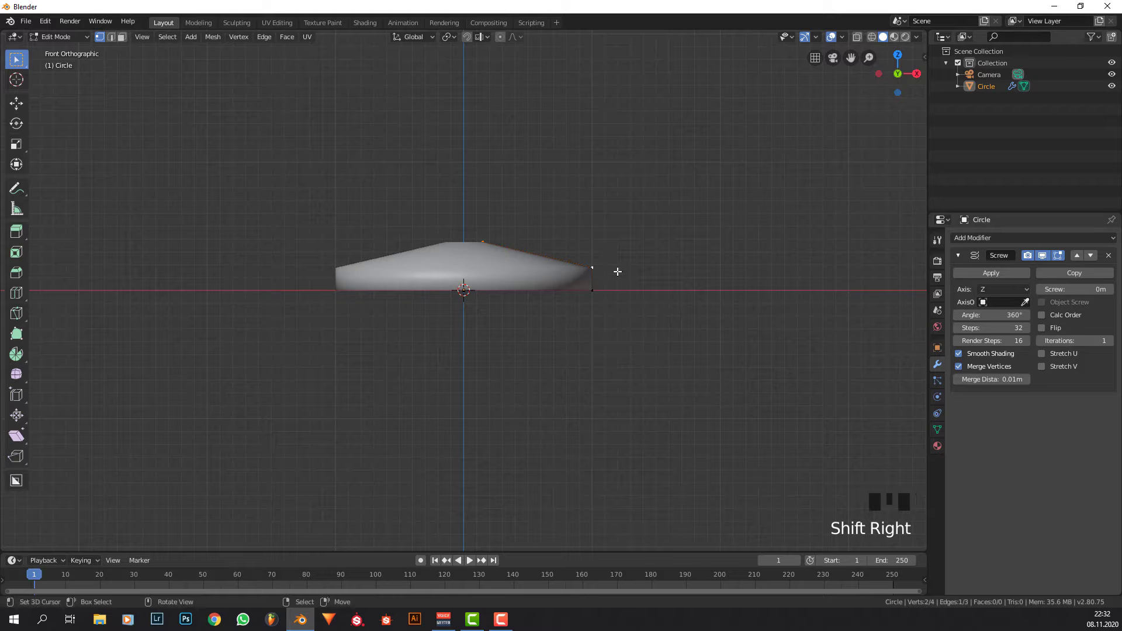
{"action": "key", "text": "F3"}
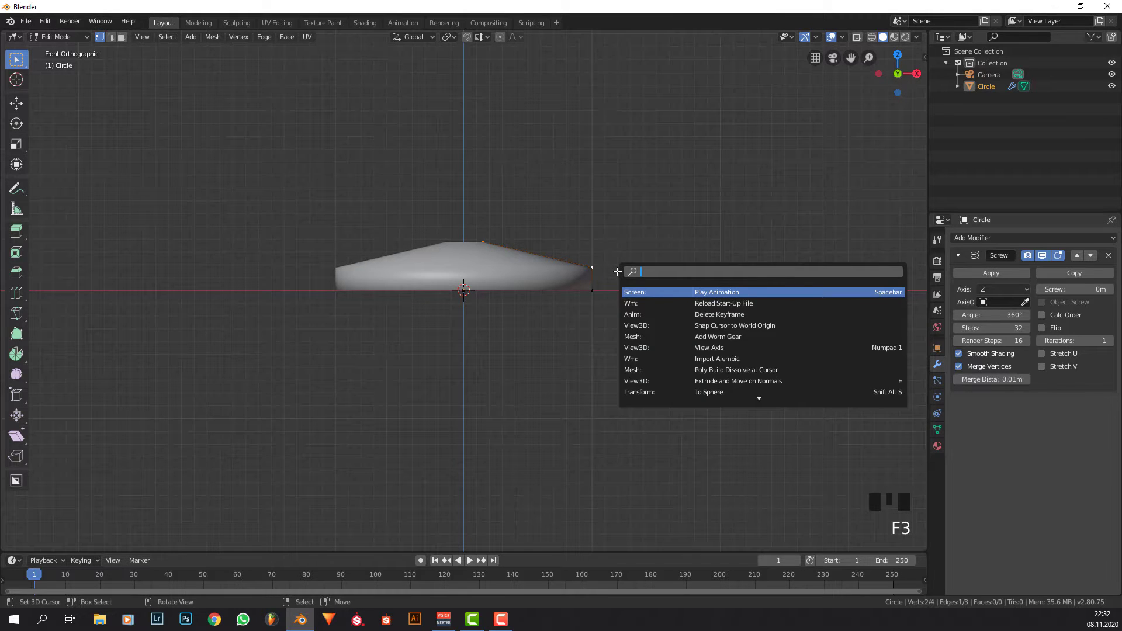
{"action": "type", "text": "subd"}
{"action": "key", "text": "Down"}
{"action": "key", "text": "Down"}
{"action": "key", "text": "Down"}
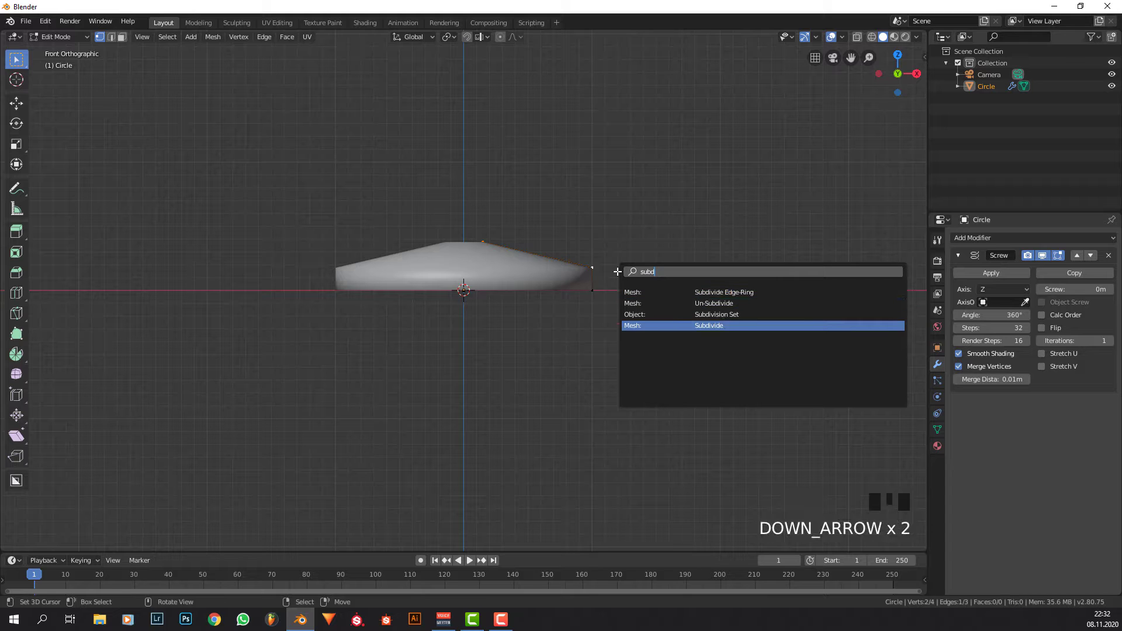
{"action": "key", "text": "Return"}
Select the new middle vertex of the sloped upper edge and move it slightly down along the Z axis.
{"action": "right_click", "coordinate": [530, 254]}
{"action": "scroll", "coordinate": [551, 219], "scroll_direction": "up", "scroll_amount": 1}
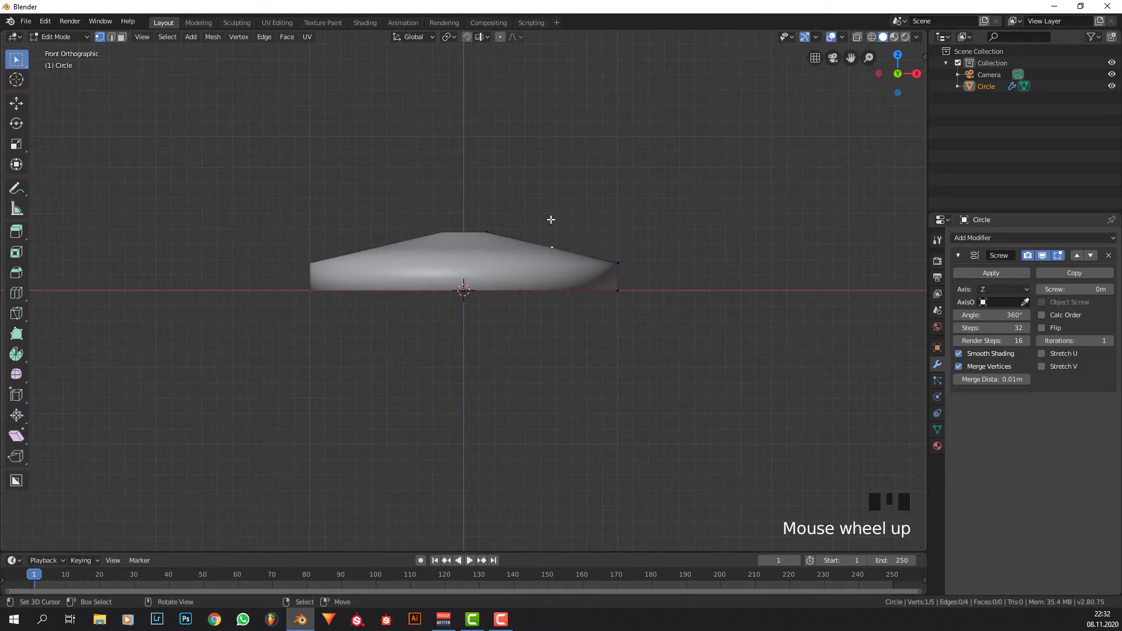
{"action": "key", "text": "g"}
{"action": "key", "text": "z"}
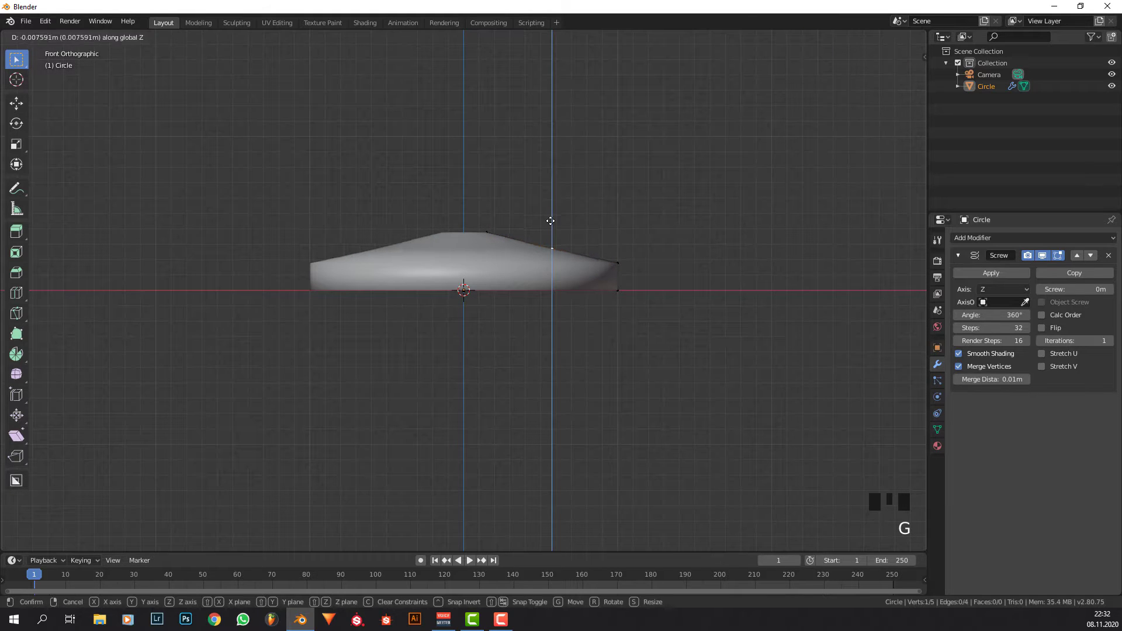
{"action": "left_click", "coordinate": [551, 228]}
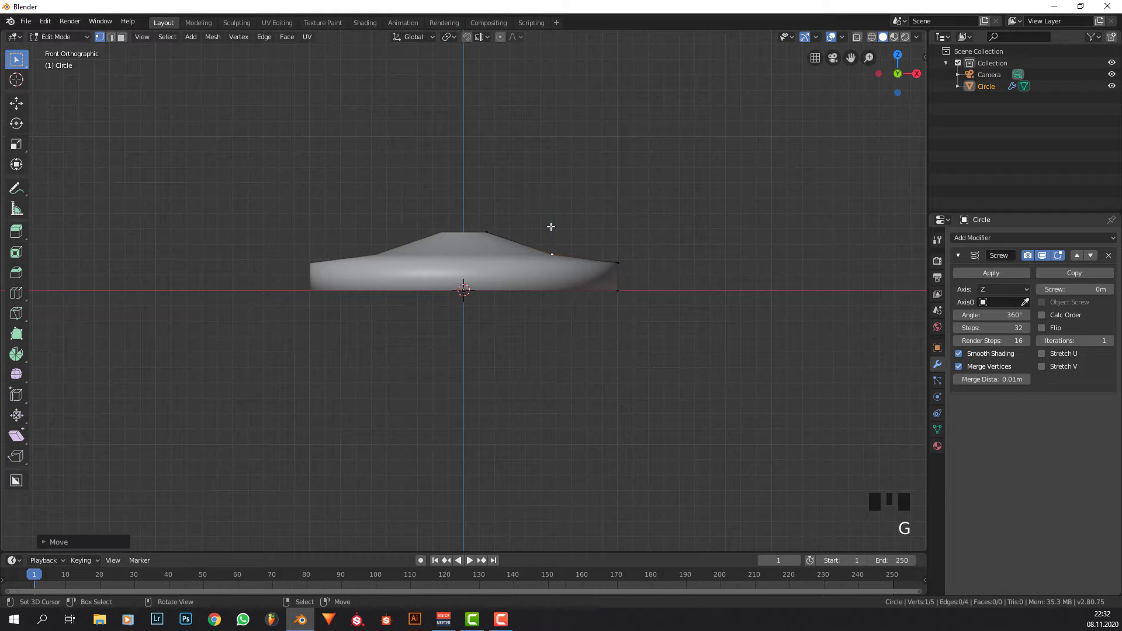
Leave Edit Mode and examine the lamp base from a rotated perspective and in front orthographic view.
{"action": "key", "text": "Tab"}
{"action": "middle_click_drag", "start_coordinate": [573, 231], "coordinate": [602, 232]}
{"action": "key", "text": "Tab"}
{"action": "key", "text": "Tab"}
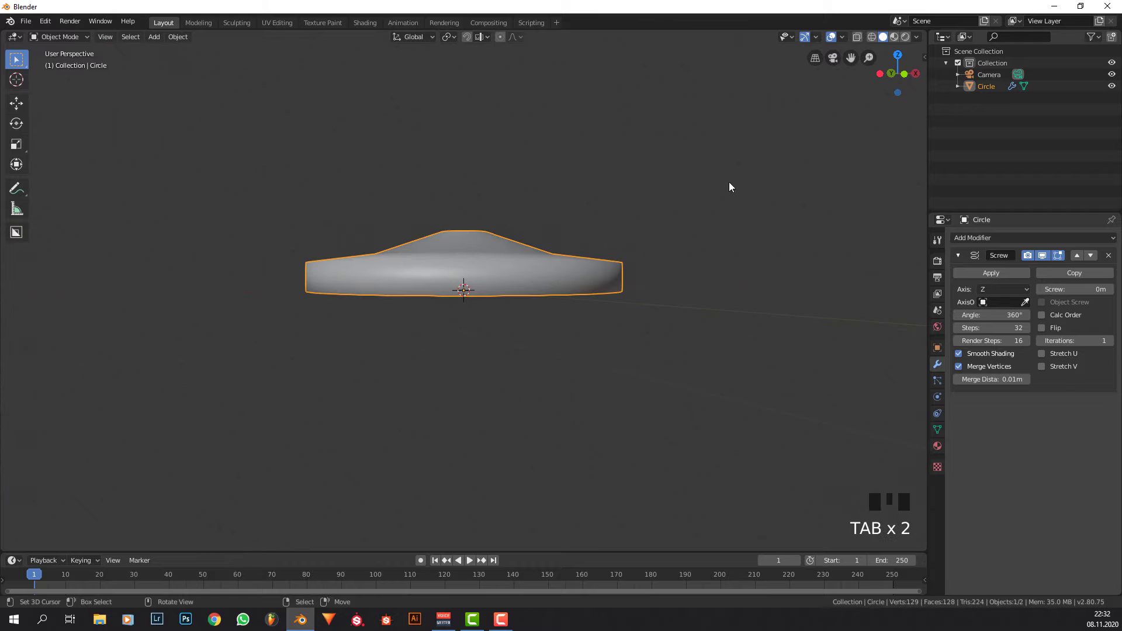
{"action": "key", "text": "KP_2"}
{"action": "key", "text": "KP_1"}
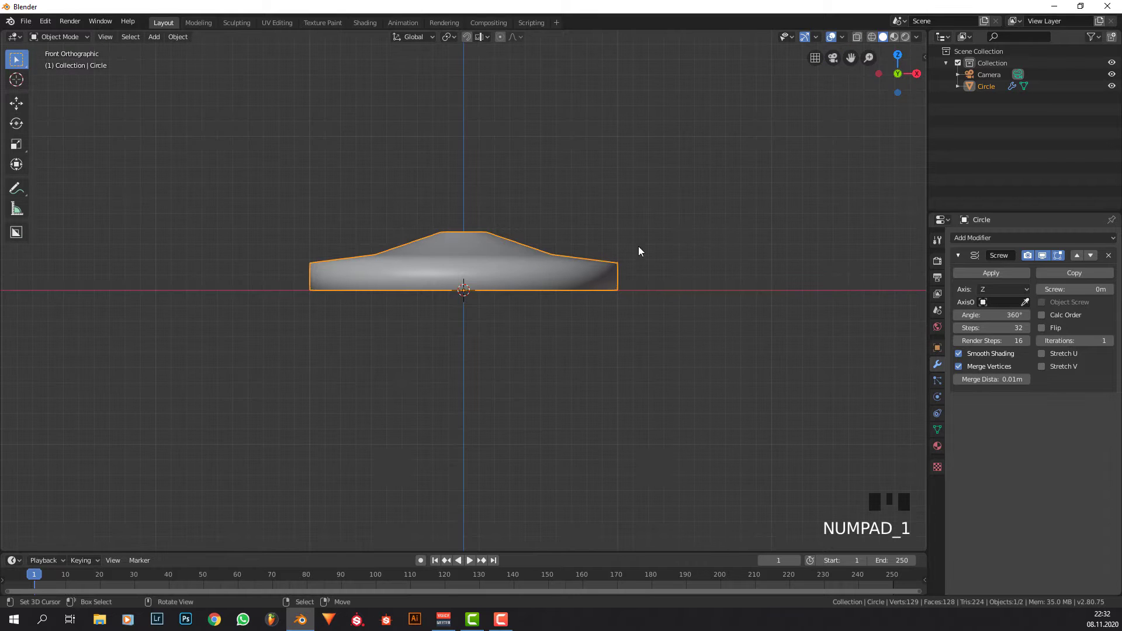
{"action": "key", "text": "Tab"}
{"action": "key", "text": "Tab"}
{"action": "key", "text": "Tab"}
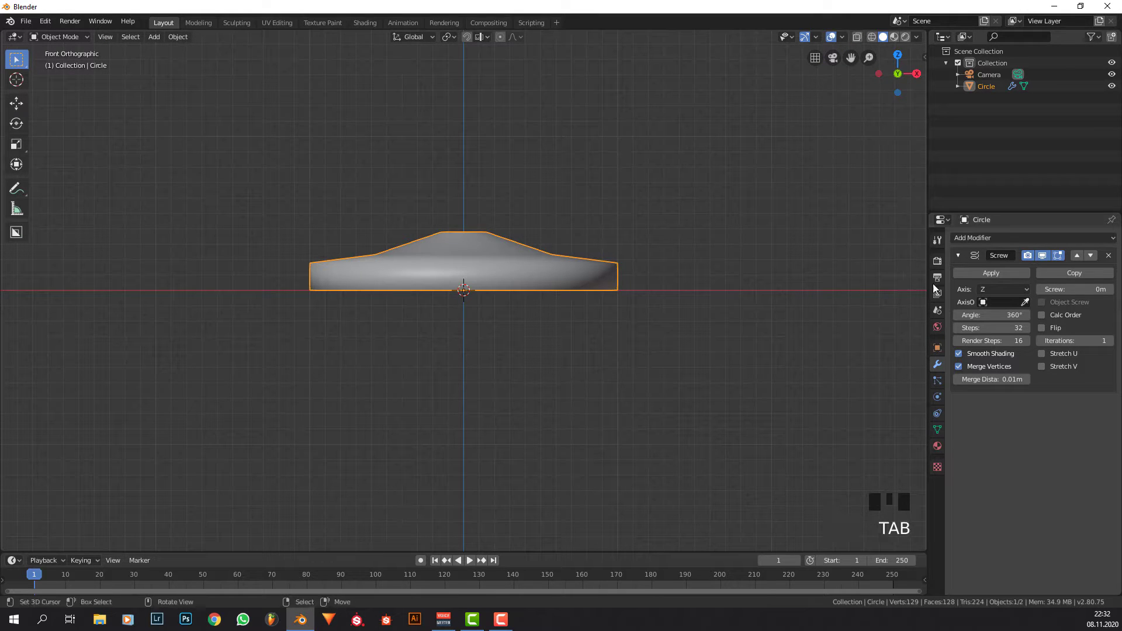
Add a Subdivision Surface modifier after the Screw modifier and set its viewport subdivisions to 2.
{"action": "left_click", "coordinate": [957, 255]}
{"action": "left_click", "coordinate": [969, 240]}
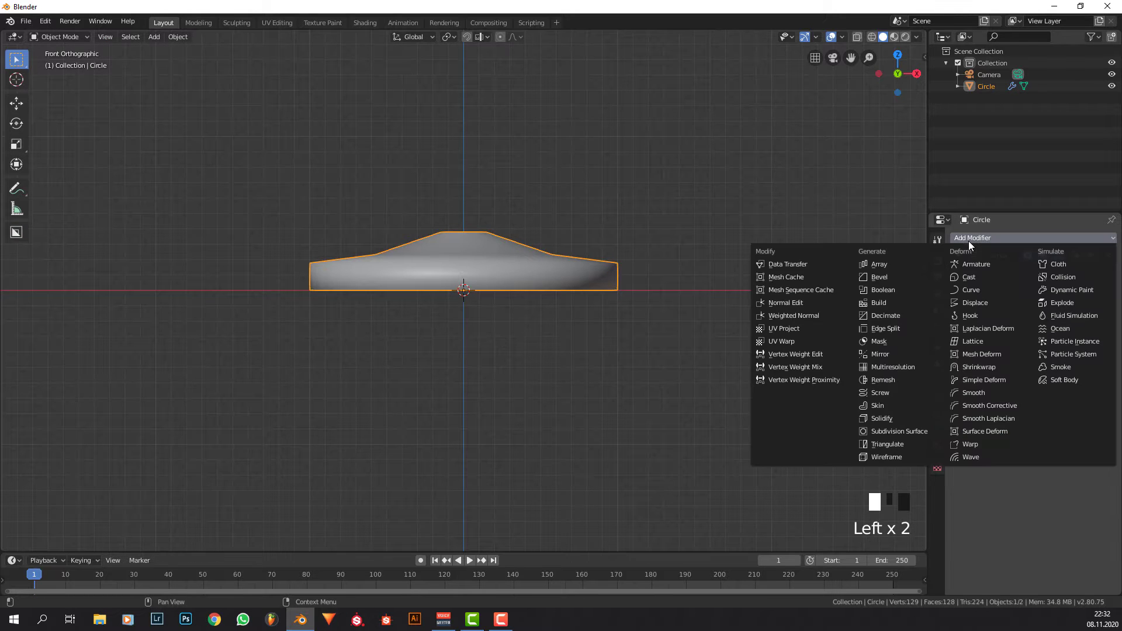
{"action": "left_click", "coordinate": [911, 431]}
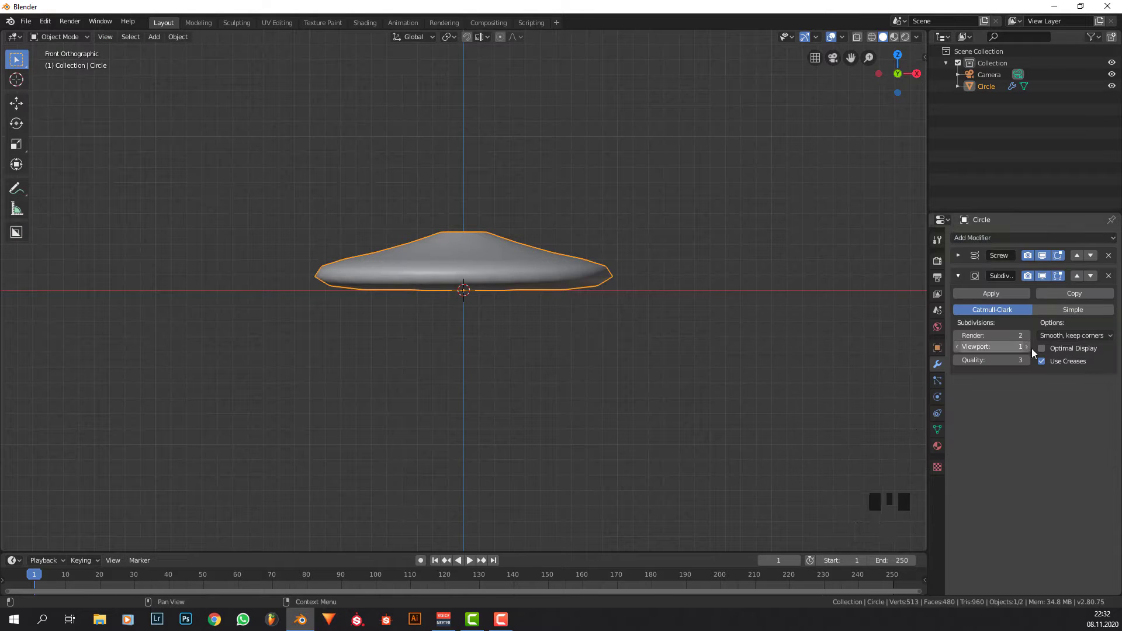
In Edit Mode, select both vertices of the vertical rim edge and subdivide that edge with 2 cuts.
{"action": "key", "text": "Tab"}
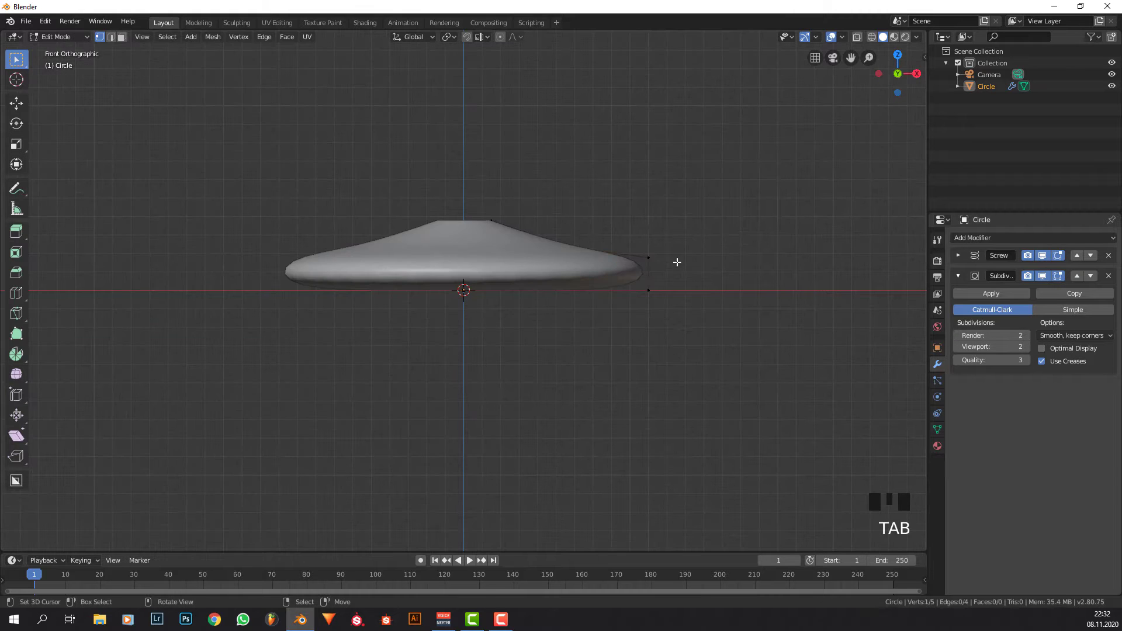
{"action": "right_click", "coordinate": [650, 257]}
{"action": "right_click", "coordinate": [657, 289], "text": "shift"}
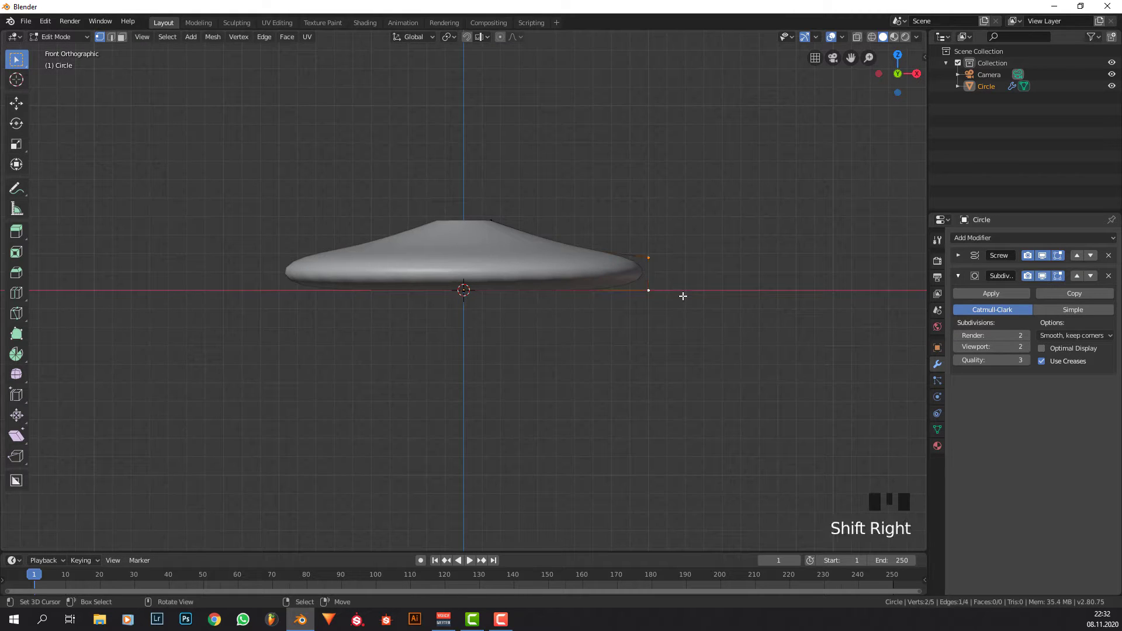
{"action": "key", "text": "F3"}
{"action": "key", "text": "Return"}
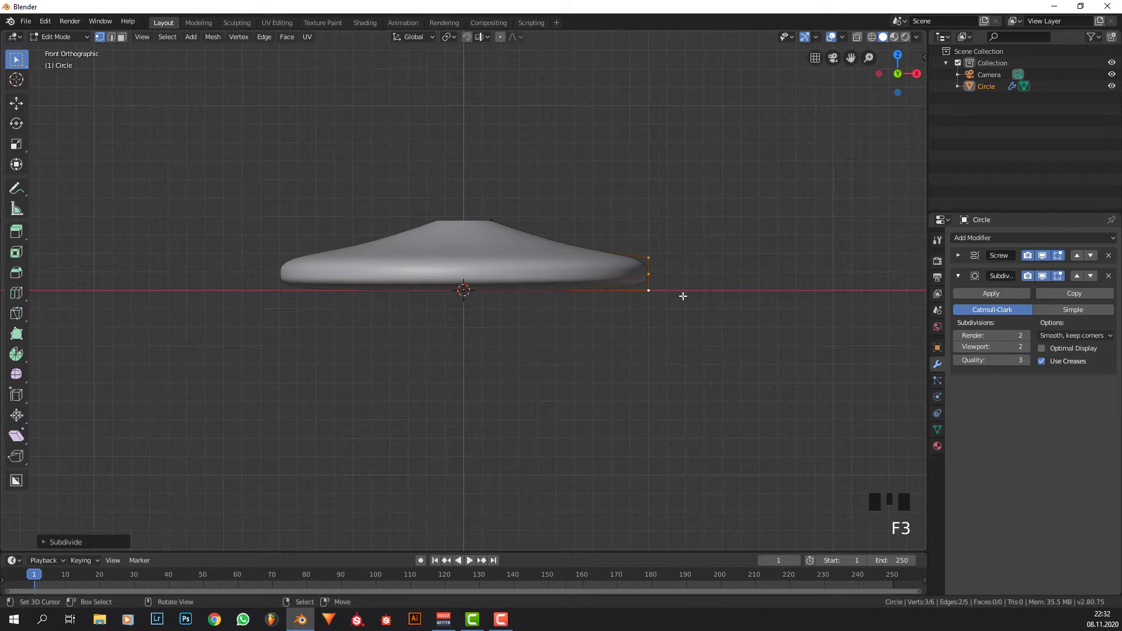
{"action": "left_click", "coordinate": [109, 542]}
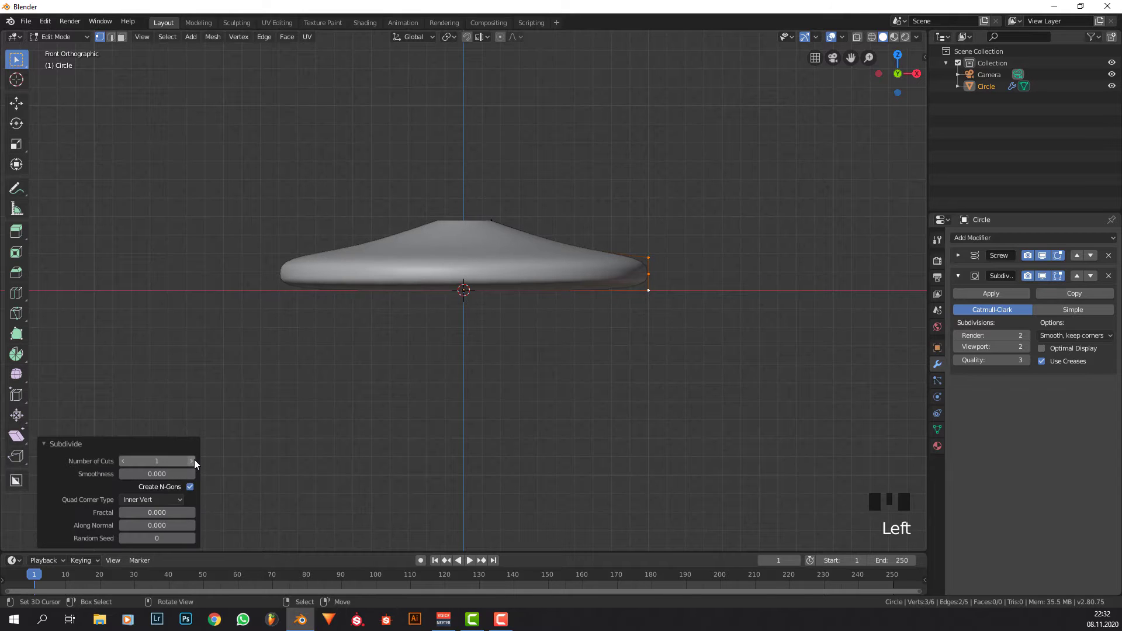
{"action": "left_click", "coordinate": [193, 461]}
Vertex-slide the upper new rim vertex about 0.48 toward the rim's top corner, and slide the lower one toward the bottom corner.
{"action": "right_click", "coordinate": [659, 277]}
{"action": "scroll", "coordinate": [728, 272], "scroll_direction": "up", "scroll_amount": 1}
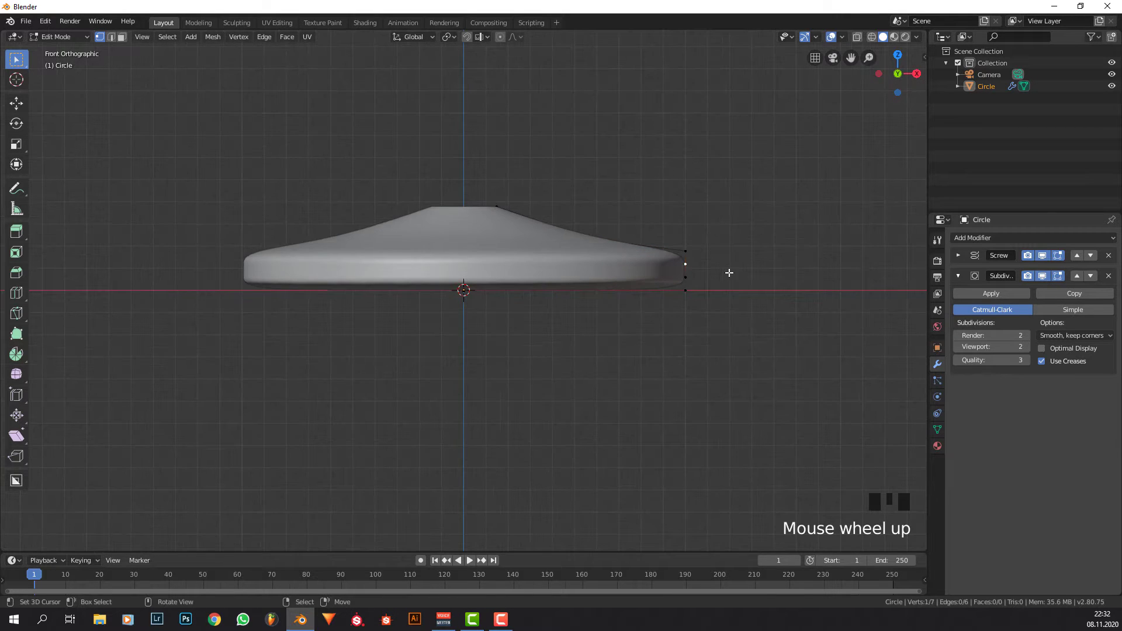
{"action": "key", "text": "g"}
{"action": "key", "text": "g"}
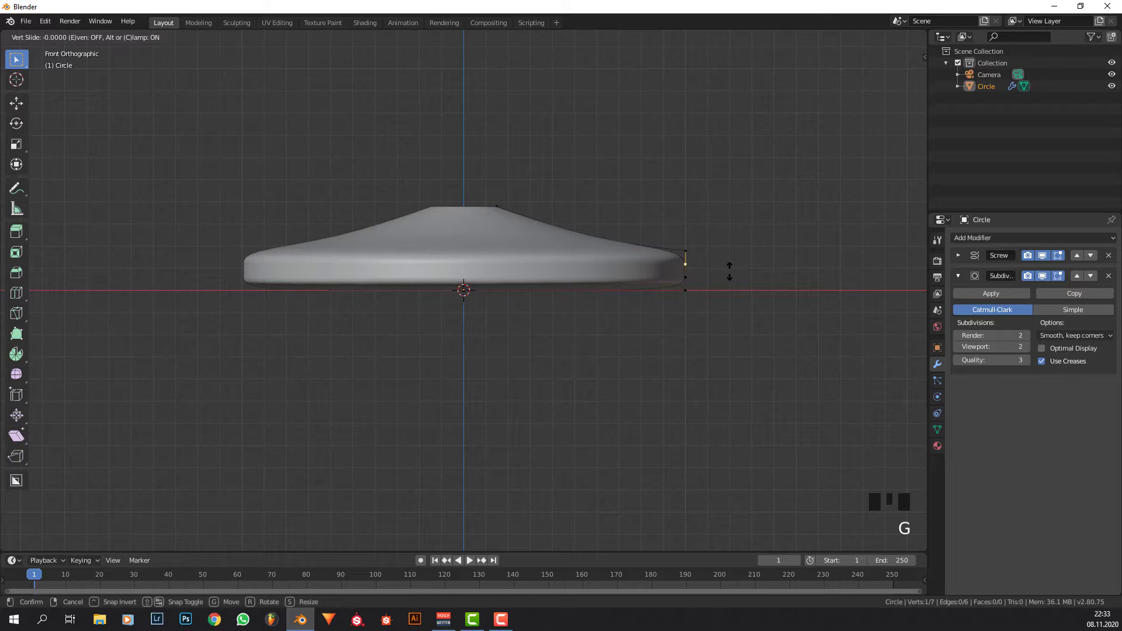
{"action": "left_click", "coordinate": [734, 266]}
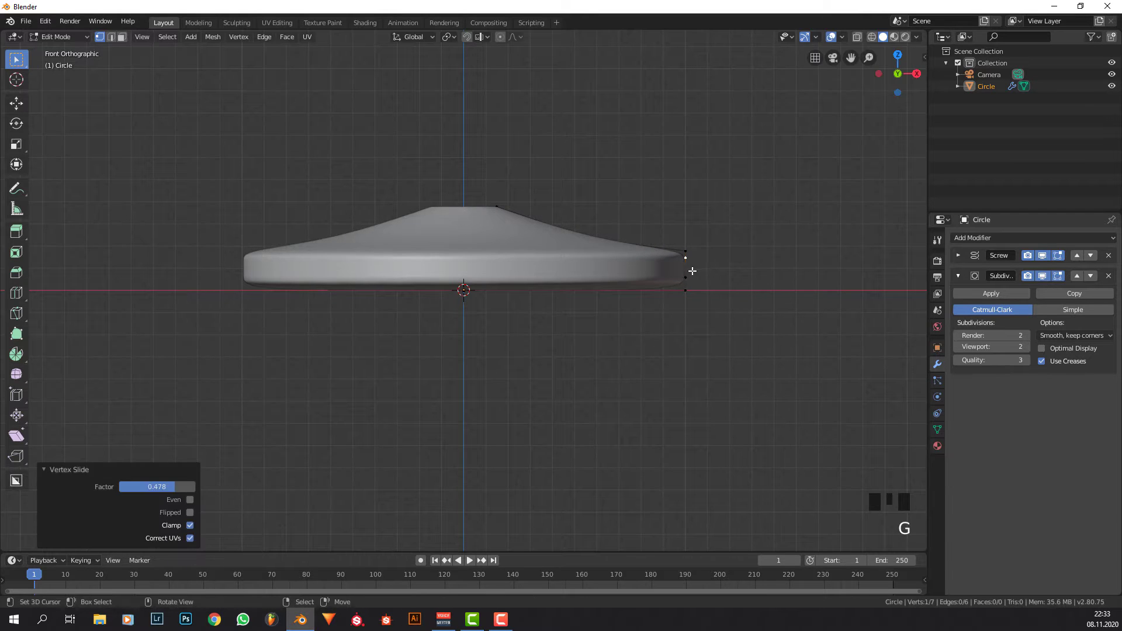
{"action": "right_click", "coordinate": [693, 280]}
{"action": "key", "text": "g"}
{"action": "key", "text": "g"}
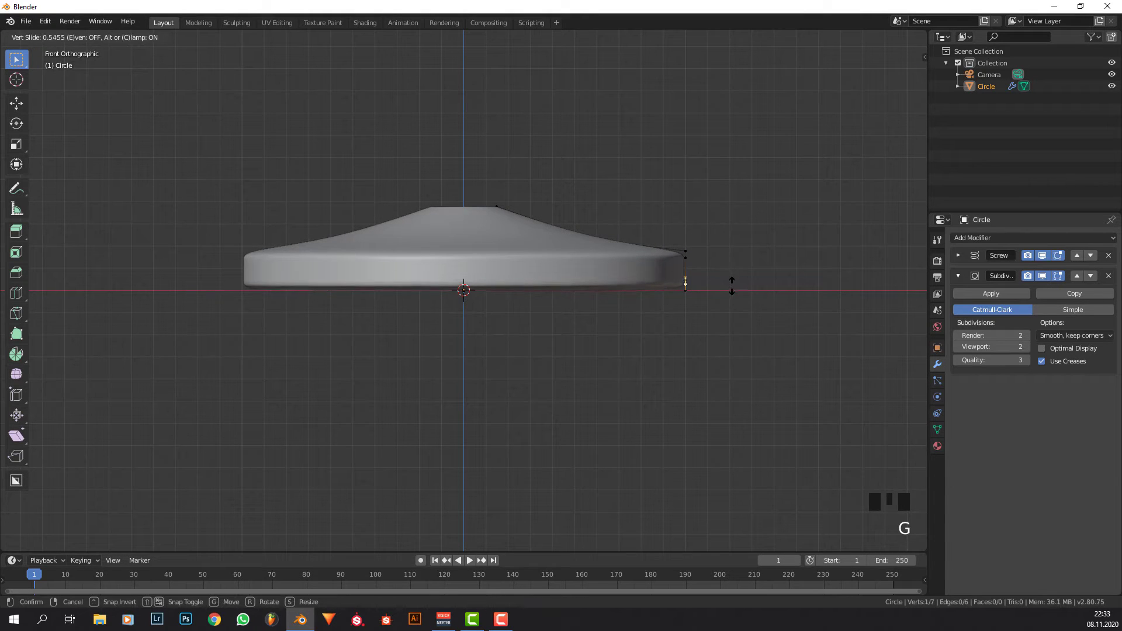
{"action": "left_click", "coordinate": [733, 286]}
Select the bottom edge's vertices at the base centre and the rim, and subdivide that edge with 1 cut.
{"action": "middle_click_drag", "start_coordinate": [679, 296], "coordinate": [513, 291]}
{"action": "right_click", "coordinate": [647, 296]}
{"action": "right_click", "coordinate": [666, 295], "text": "shift"}
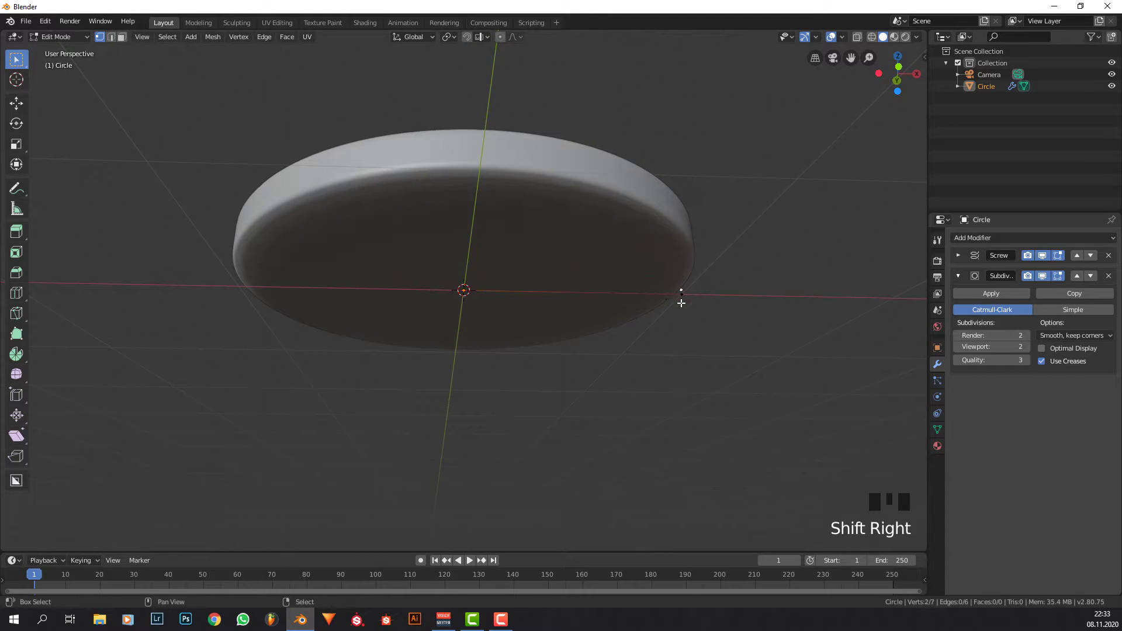
{"action": "right_click", "coordinate": [677, 299], "text": "shift"}
{"action": "middle_click_drag", "start_coordinate": [677, 299], "coordinate": [702, 291]}
{"action": "right_click", "coordinate": [705, 271], "text": "shift"}
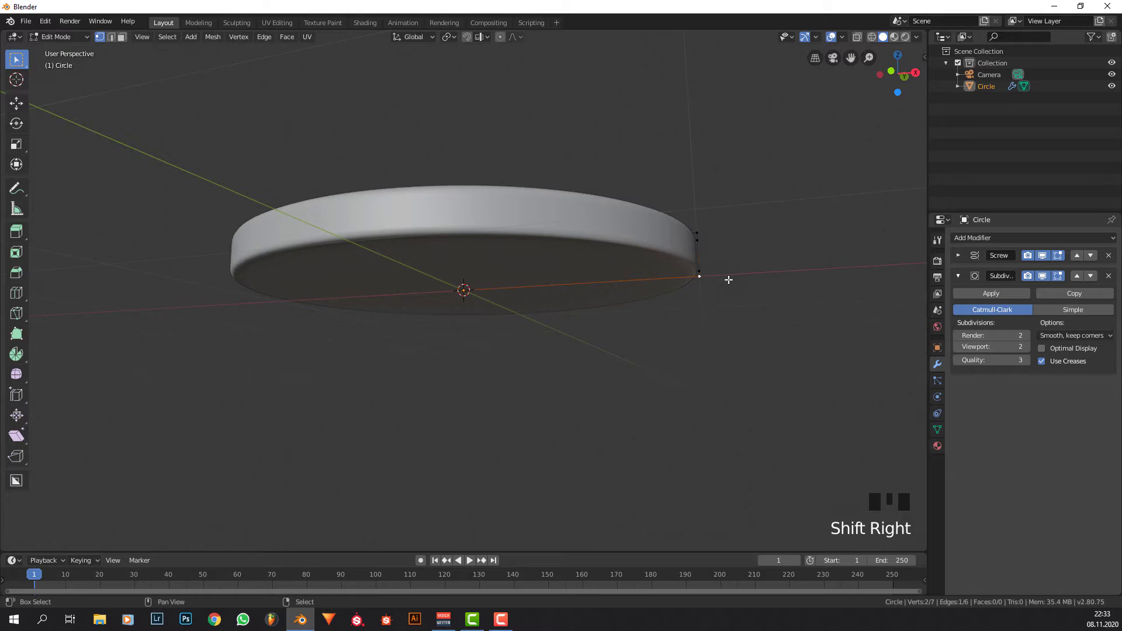
{"action": "key", "text": "F3"}
{"action": "key", "text": "Return"}
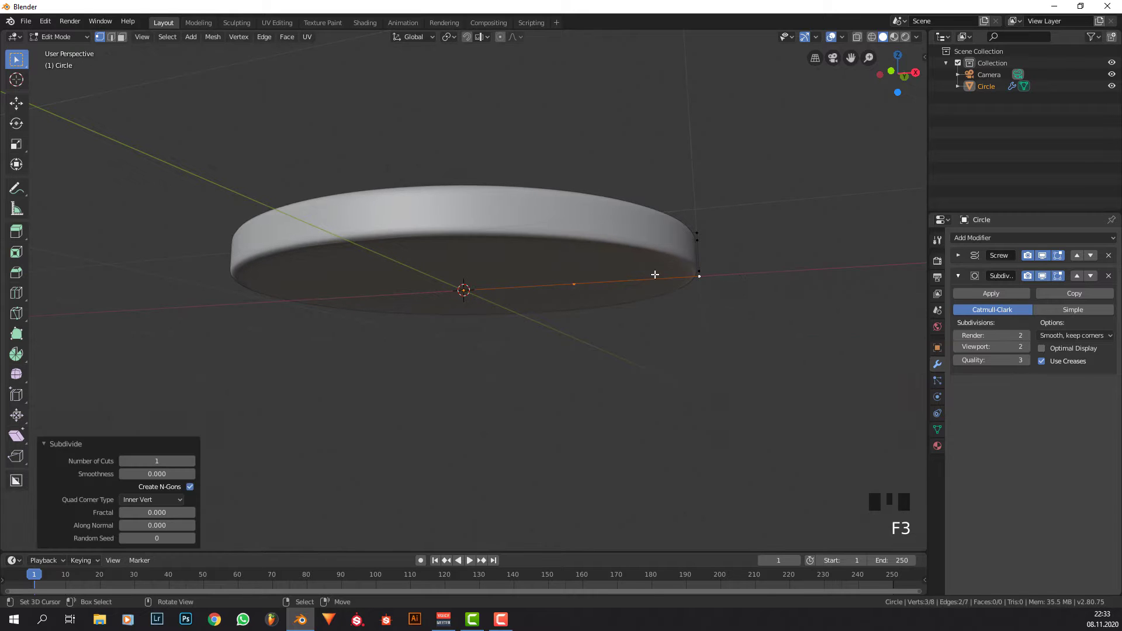
Vertex-slide the bottom edge's new middle vertex outward, close to the rim corner.
{"action": "right_click", "coordinate": [594, 281]}
{"action": "key", "text": "g"}
{"action": "key", "text": "g"}
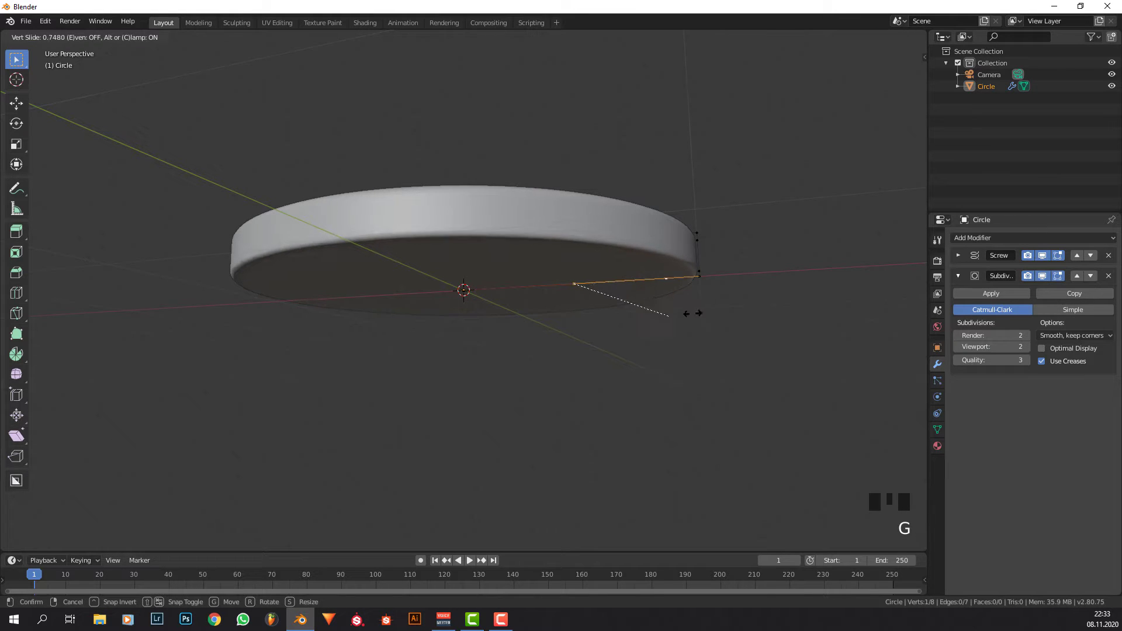
{"action": "left_click", "coordinate": [704, 280]}
Select the rim vertex just above the bottom corner and vertex-slide it along the vertical edge by a factor of about 0.11.
{"action": "right_click", "coordinate": [711, 283]}
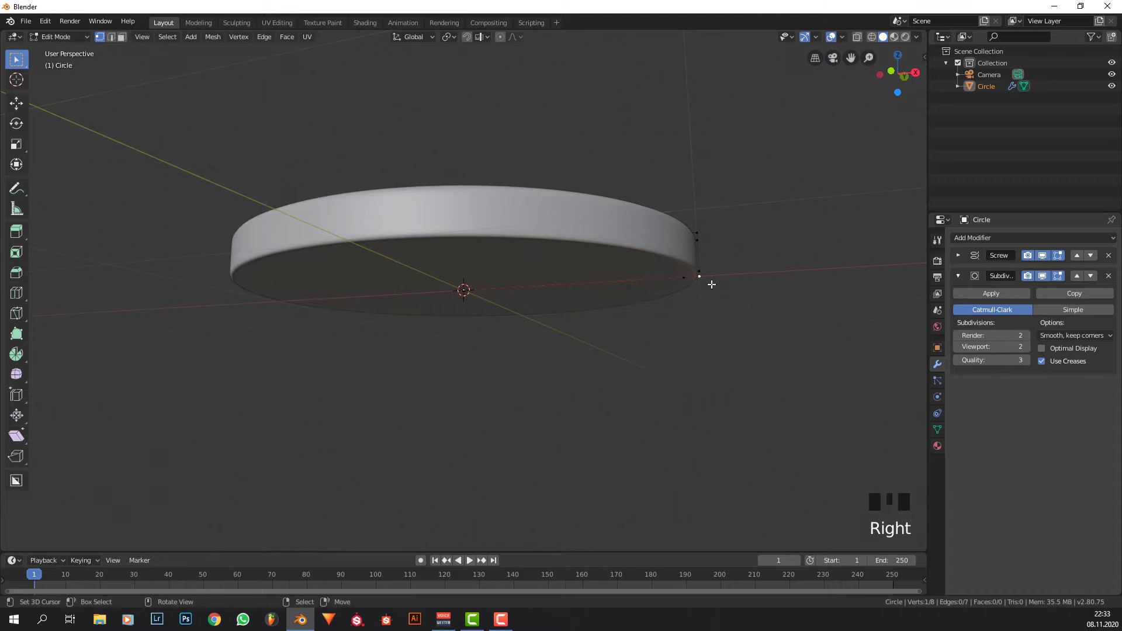
{"action": "right_click", "coordinate": [702, 269]}
{"action": "right_click", "coordinate": [701, 270]}
{"action": "key", "text": "g"}
{"action": "key", "text": "g"}
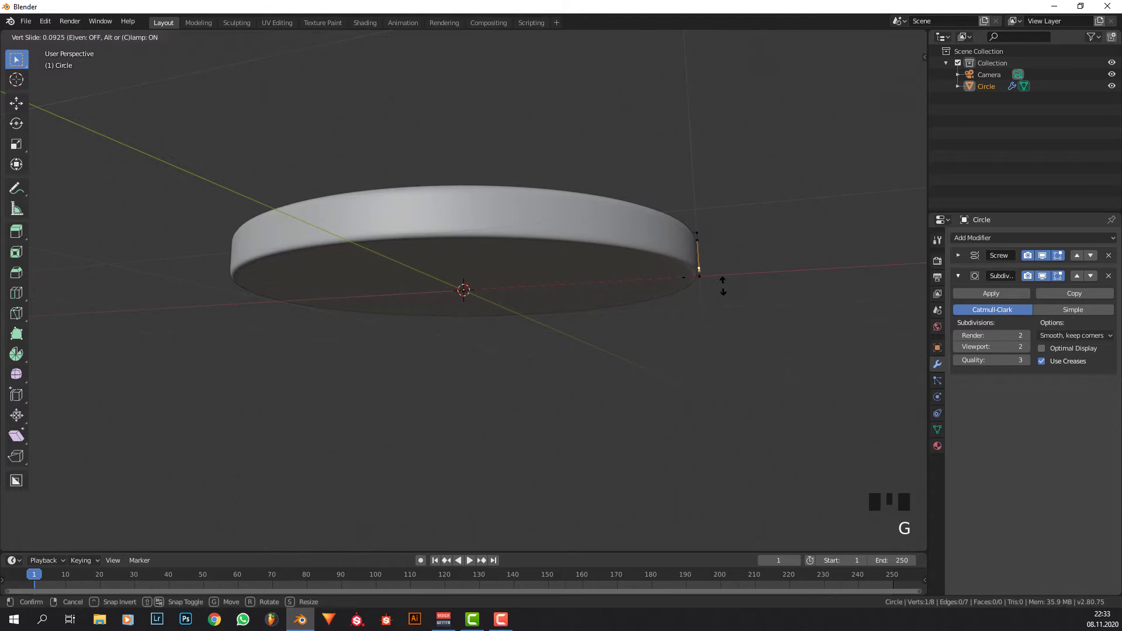
{"action": "left_click", "coordinate": [724, 285]}
Switch to front orthographic view with wireframe shading and select the middle vertex of the sloped upper edge.
{"action": "key", "text": "KP_1"}
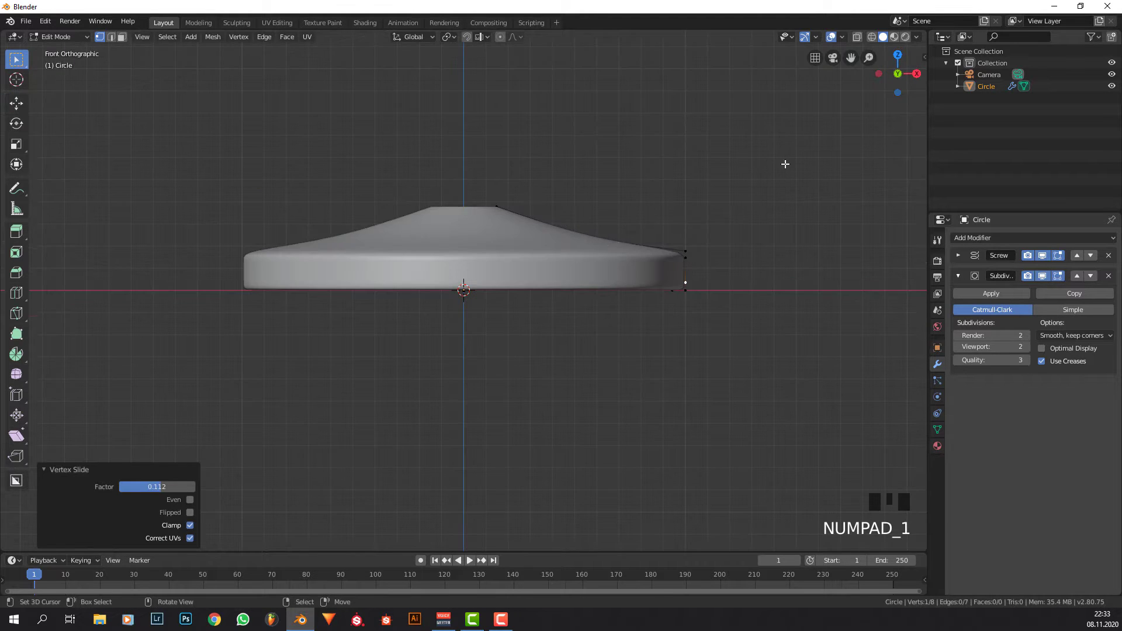
{"action": "left_click", "coordinate": [871, 36]}
{"action": "right_click", "coordinate": [595, 232]}
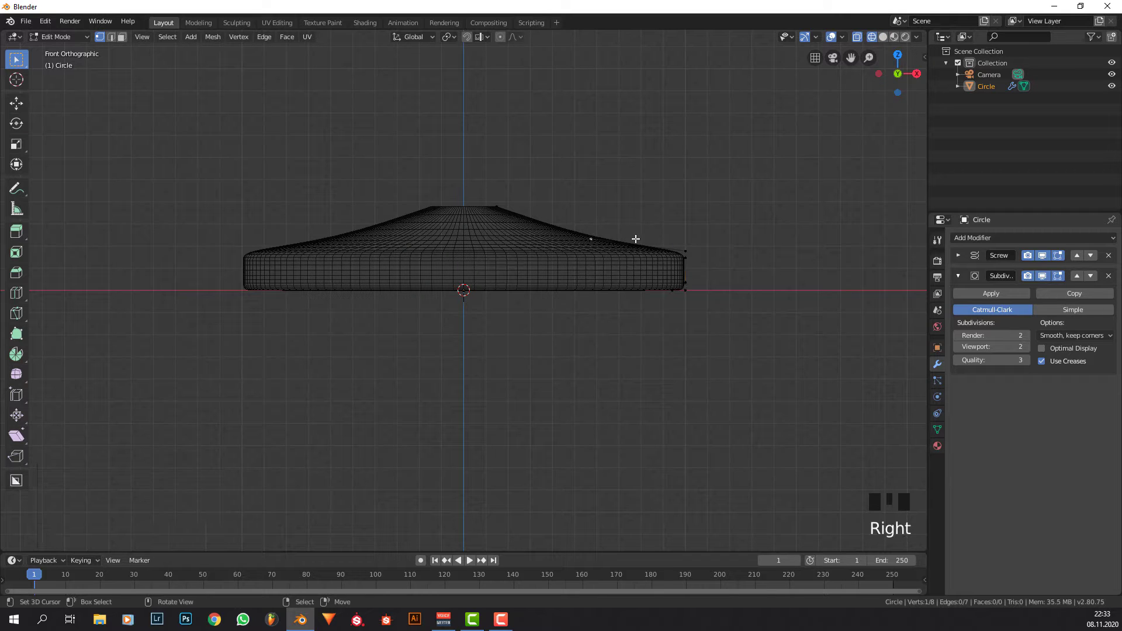
{"action": "key", "text": "h"}
{"action": "key", "text": "h"}
{"action": "key", "text": "h"}
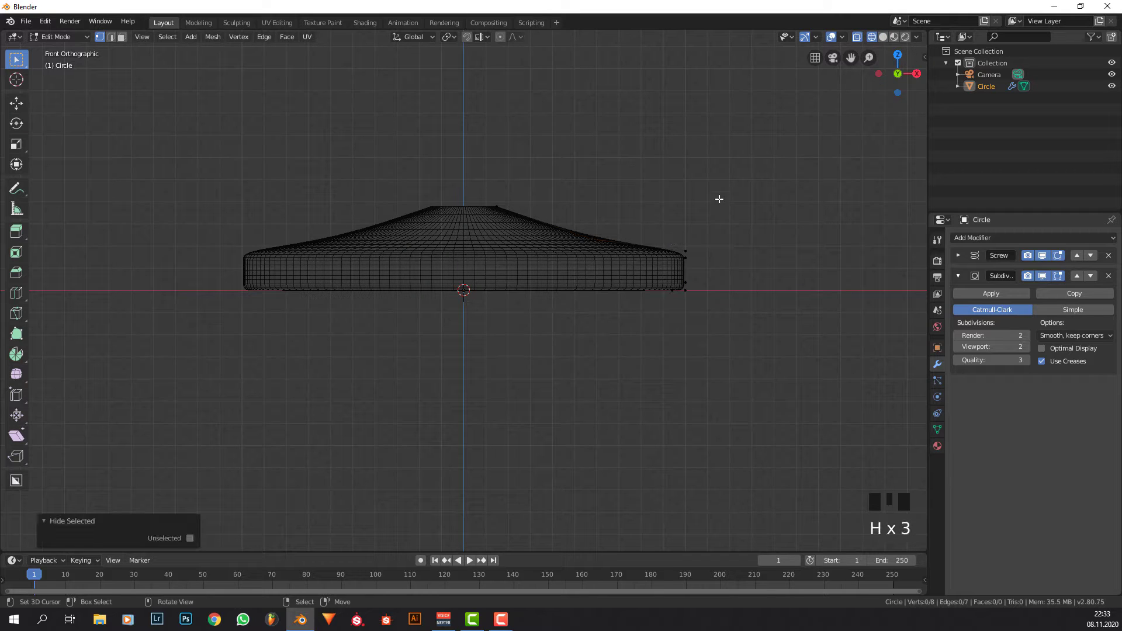
{"action": "key", "text": "ctrl+z"}
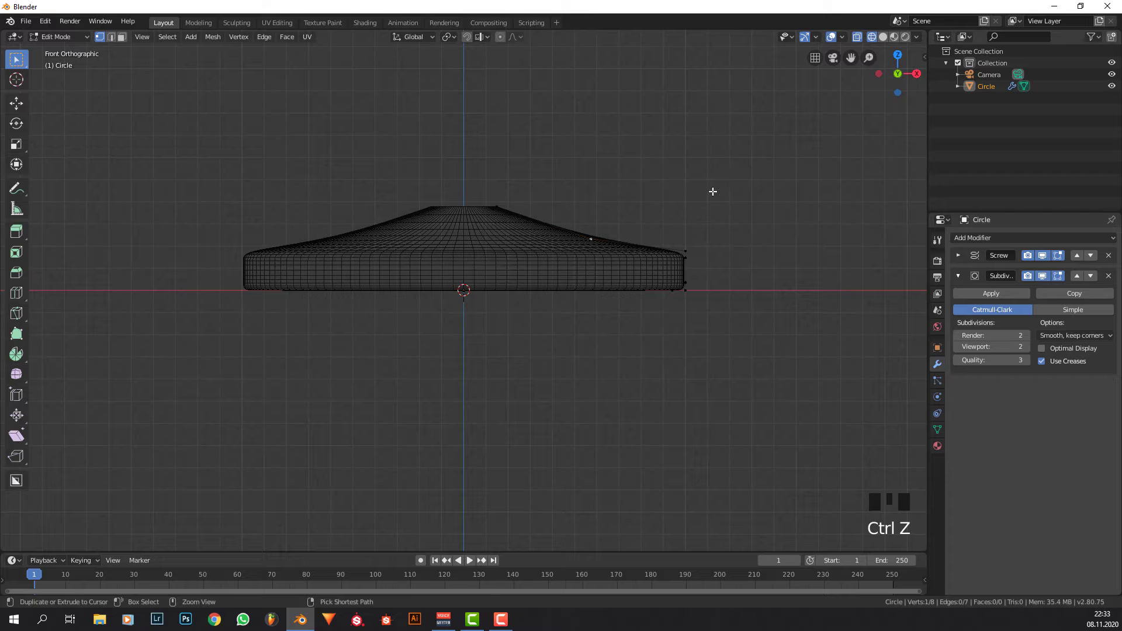
Vertex-slide the slope's middle vertex outward toward the rim by a factor of about 0.85, and return to solid shading.
{"action": "key", "text": "g"}
{"action": "key", "text": "g"}
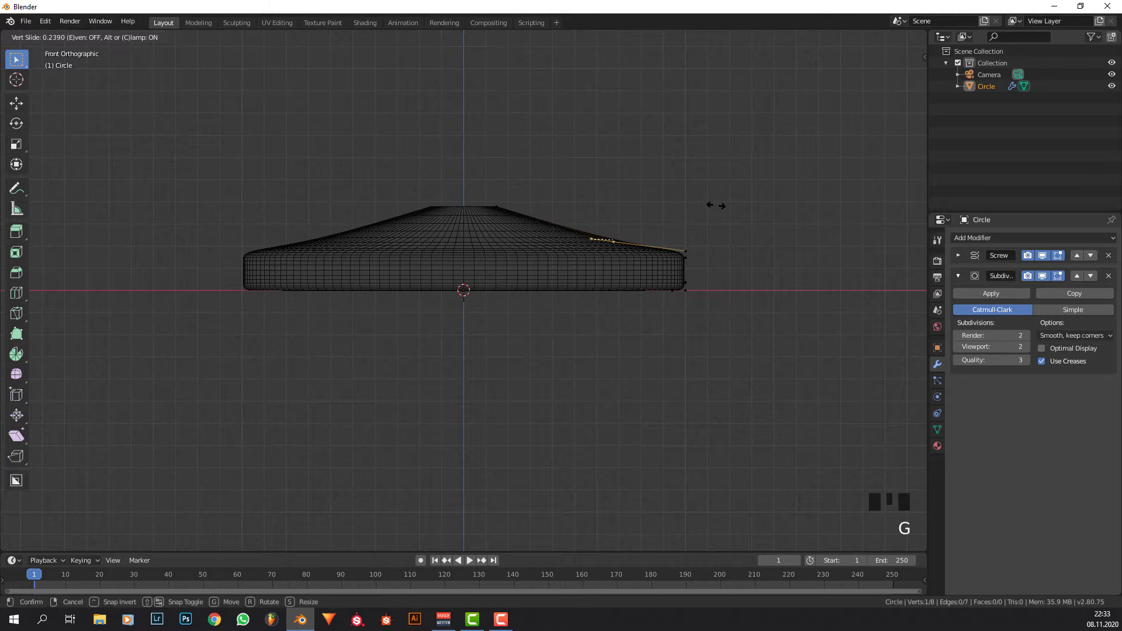
{"action": "left_click", "coordinate": [772, 206]}
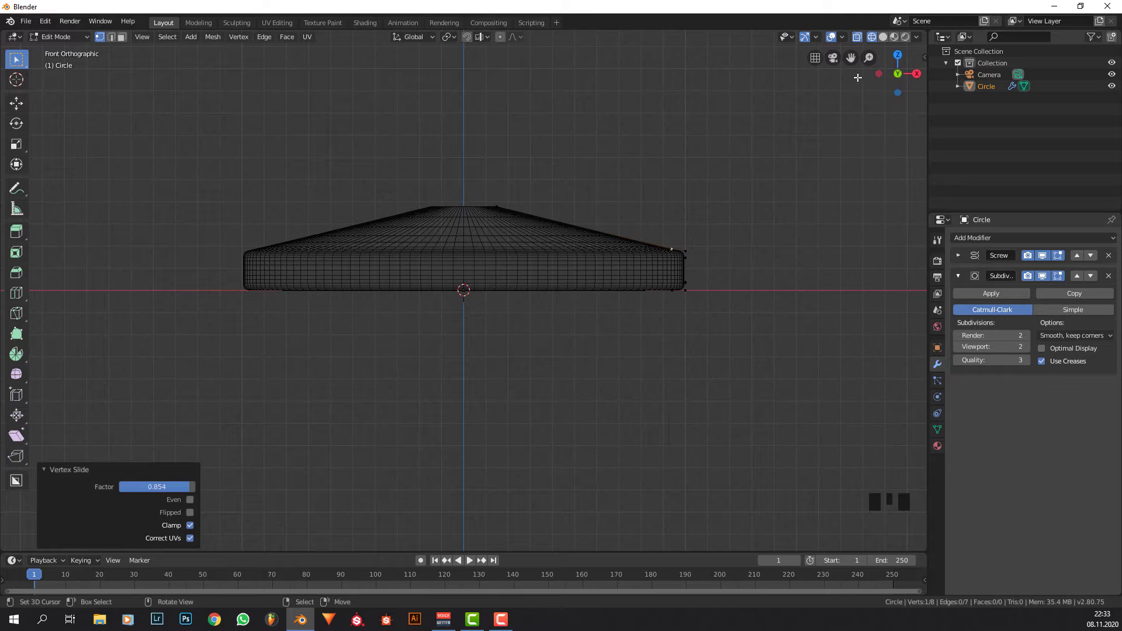
{"action": "left_click", "coordinate": [883, 37]}
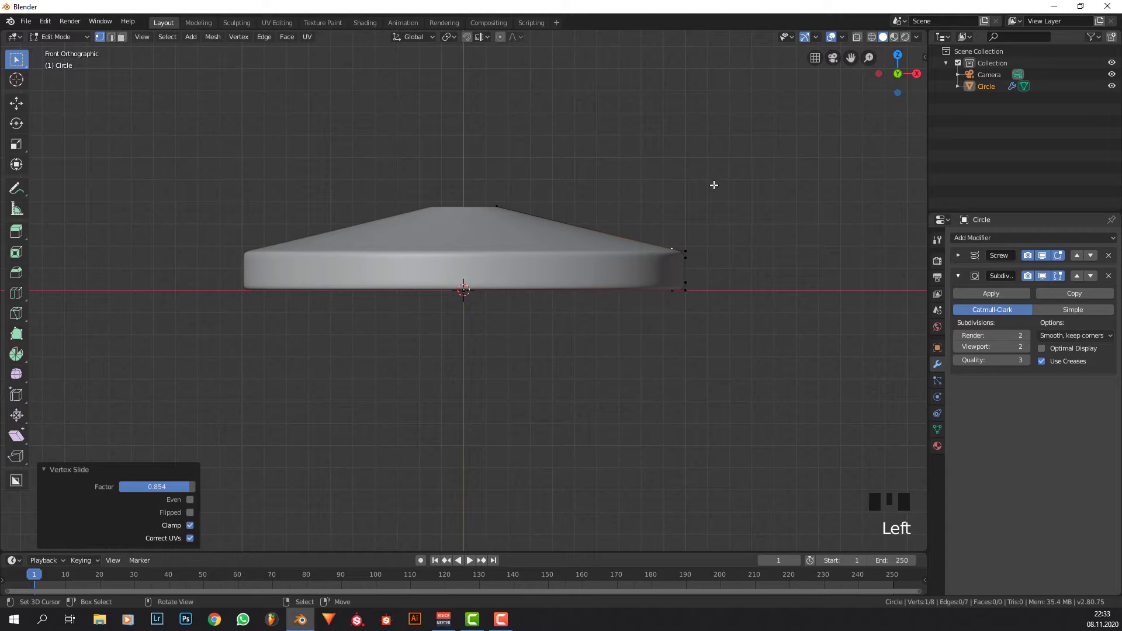
Add the profile's top vertex to the selection and subdivide the long sloped edge with 1 cut.
{"action": "scroll", "coordinate": [708, 208], "scroll_direction": "up", "scroll_amount": 1}
{"action": "right_click", "coordinate": [535, 184], "text": "shift"}
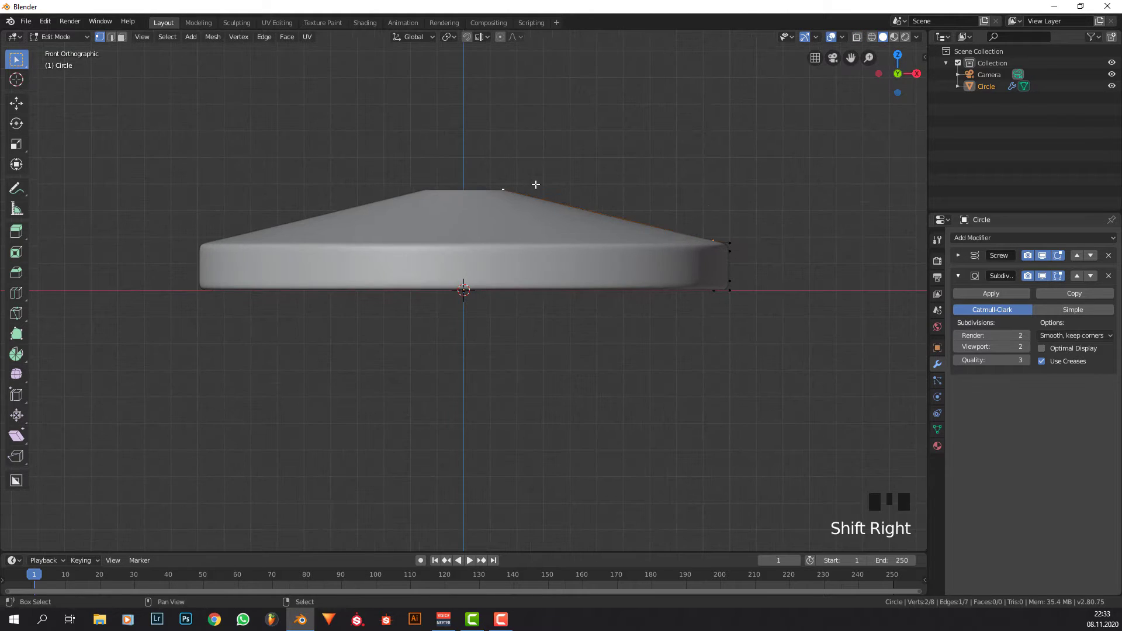
{"action": "key", "text": "F3"}
{"action": "key", "text": "Return"}
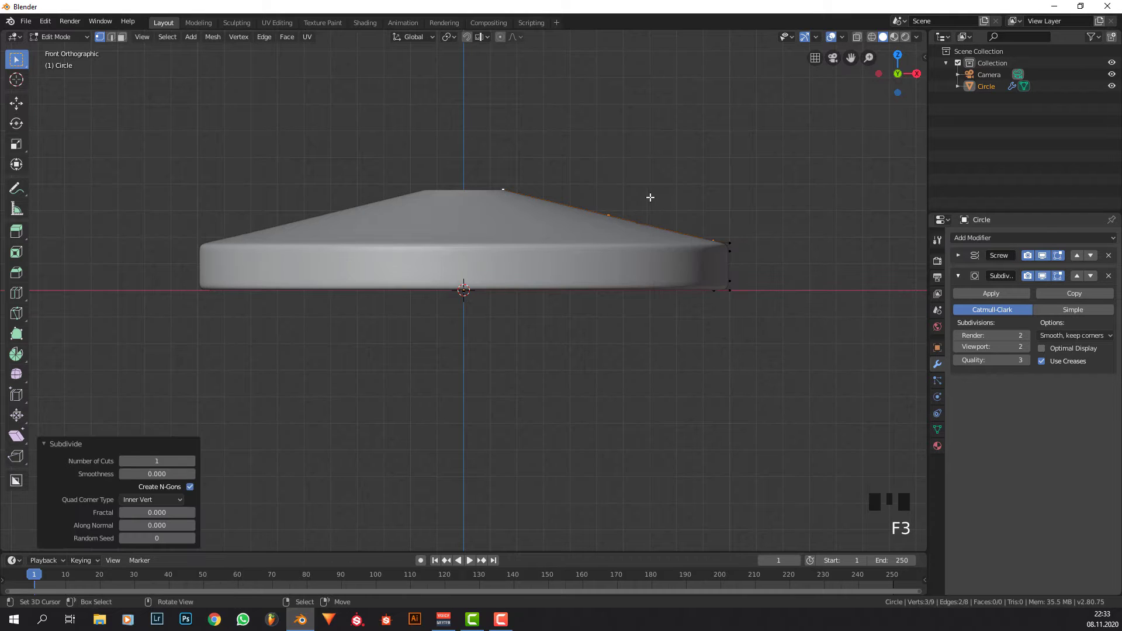
Move the slope's new middle vertex about -0.123 m in X and -0.059 m in Z, and leave Edit Mode to view the curved base.
{"action": "right_click", "coordinate": [609, 213]}
{"action": "key", "text": "g"}
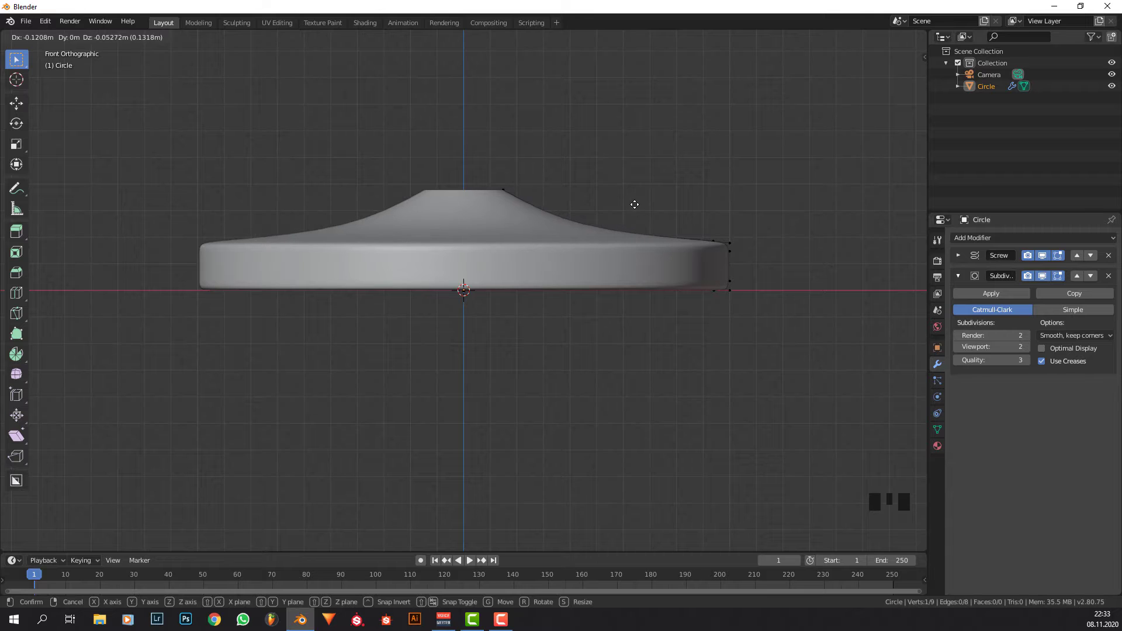
{"action": "left_click", "coordinate": [635, 206]}
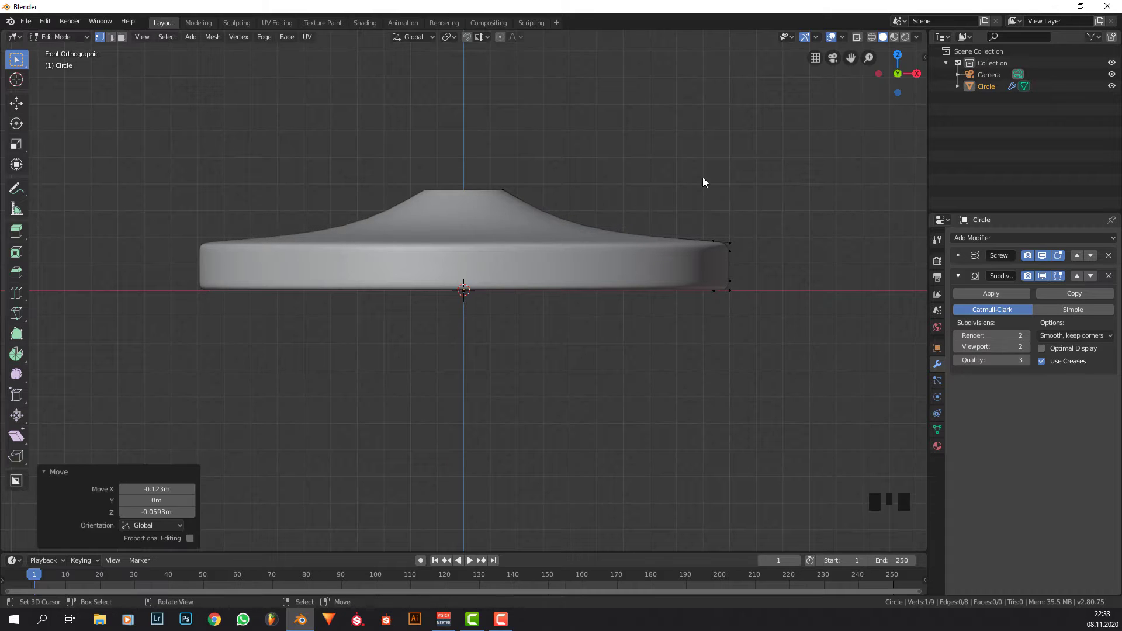
{"action": "key", "text": "Tab"}
{"action": "middle_click_drag", "start_coordinate": [703, 181], "coordinate": [616, 224]}
{"action": "scroll", "coordinate": [529, 233], "scroll_direction": "down", "scroll_amount": 3}
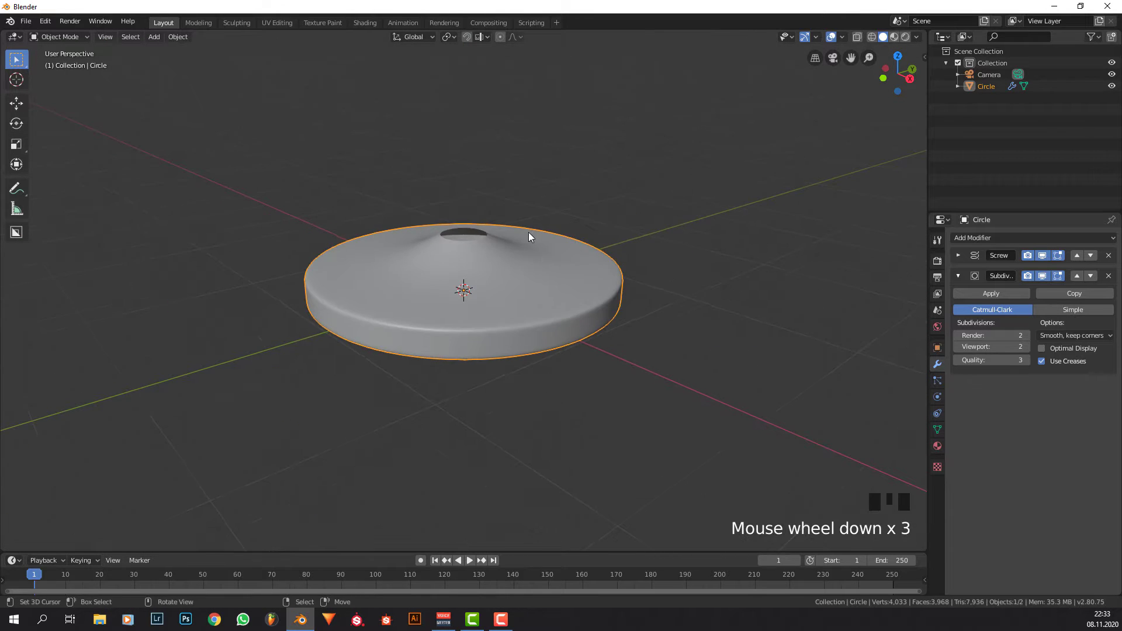
{"action": "middle_click_drag", "start_coordinate": [529, 232], "coordinate": [595, 223]}
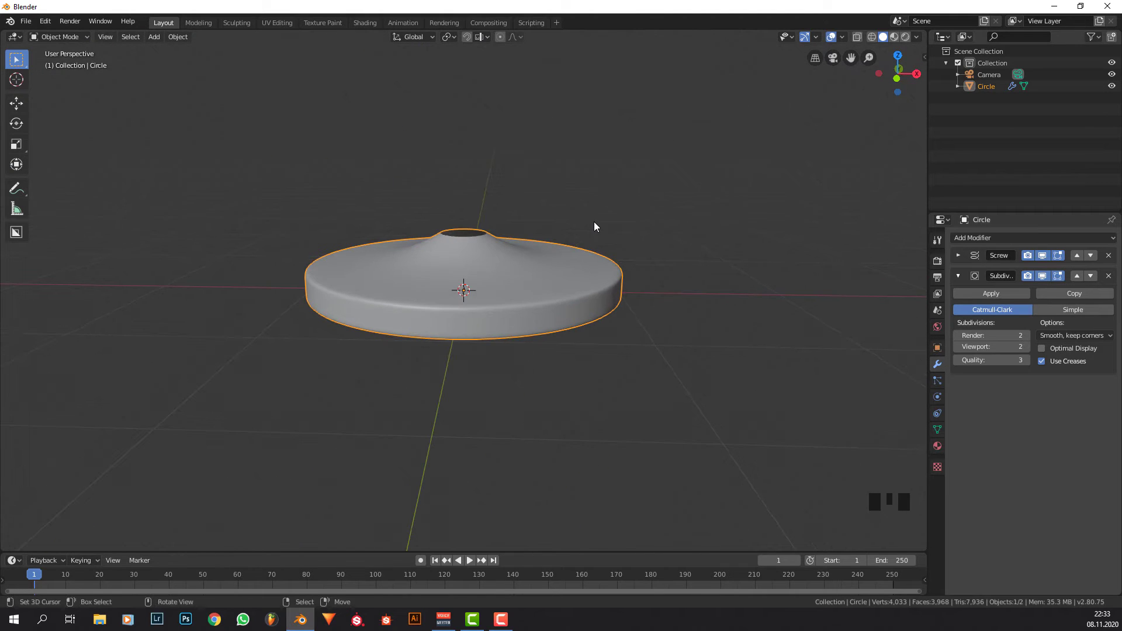
Move the slope's middle vertex about 0.011 m in X and 0.019 m in Z, and return to Object Mode.
{"action": "middle_click_drag", "start_coordinate": [489, 281], "coordinate": [542, 273]}
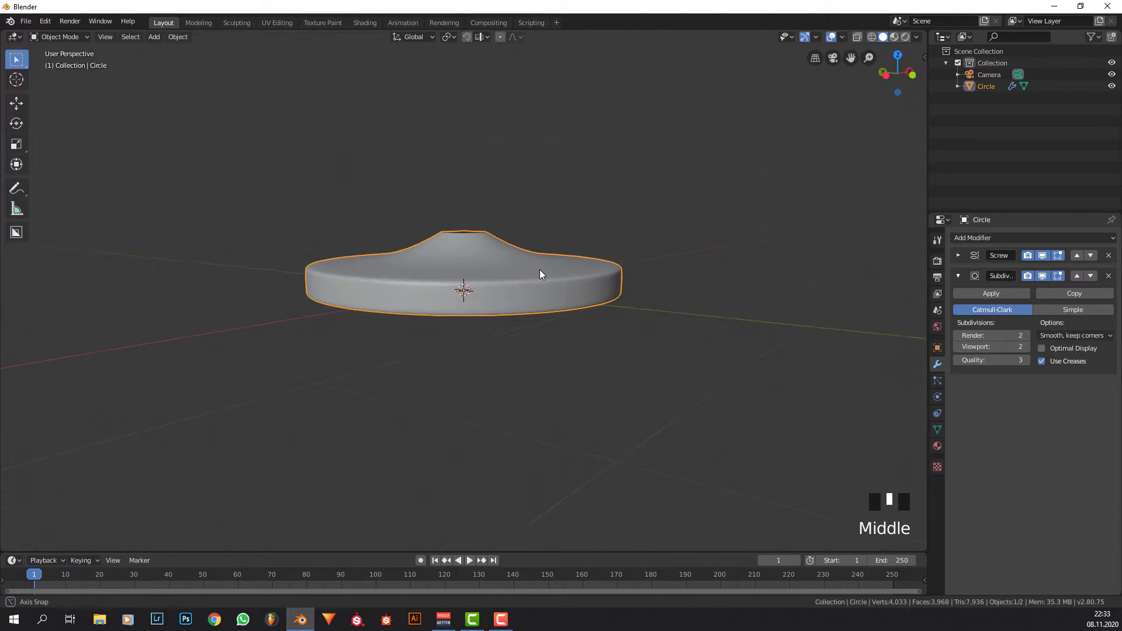
{"action": "key", "text": "KP_1"}
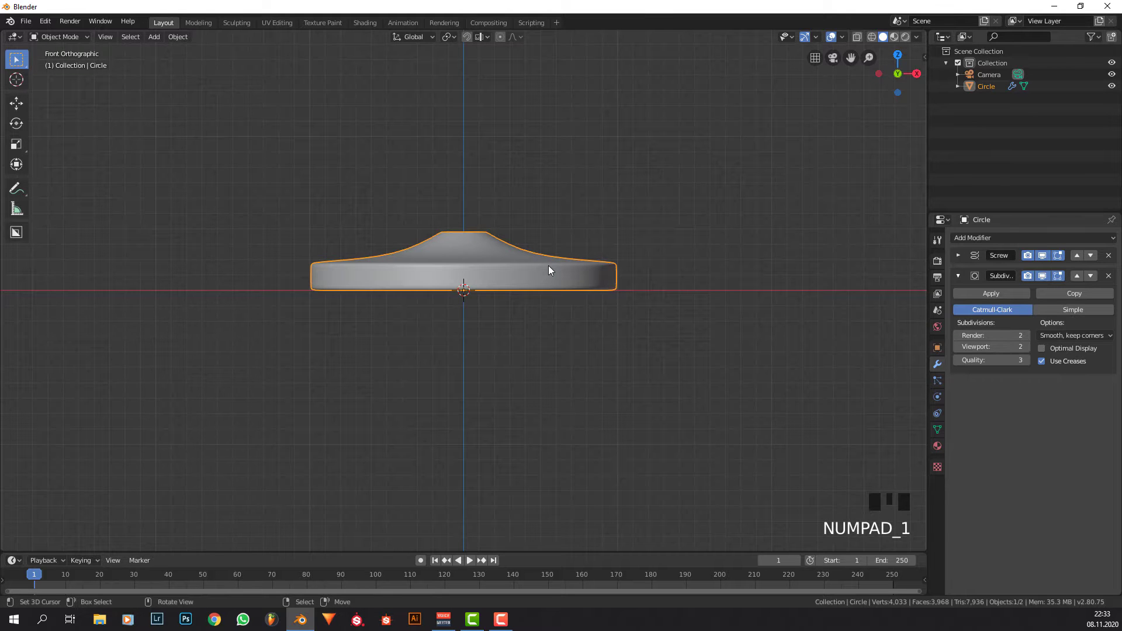
{"action": "key", "text": "Tab"}
{"action": "key", "text": "g"}
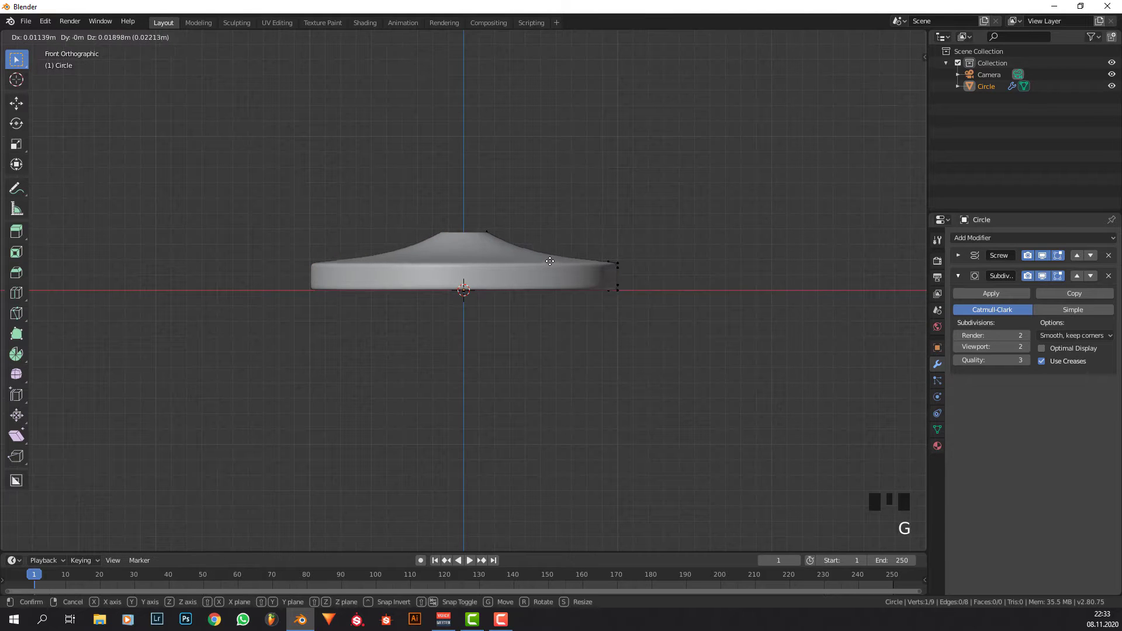
{"action": "left_click", "coordinate": [550, 261]}
{"action": "middle_click_drag", "start_coordinate": [746, 265], "coordinate": [624, 286]}
{"action": "key", "text": "Tab"}
{"action": "scroll", "coordinate": [569, 304], "scroll_direction": "up", "scroll_amount": 2}
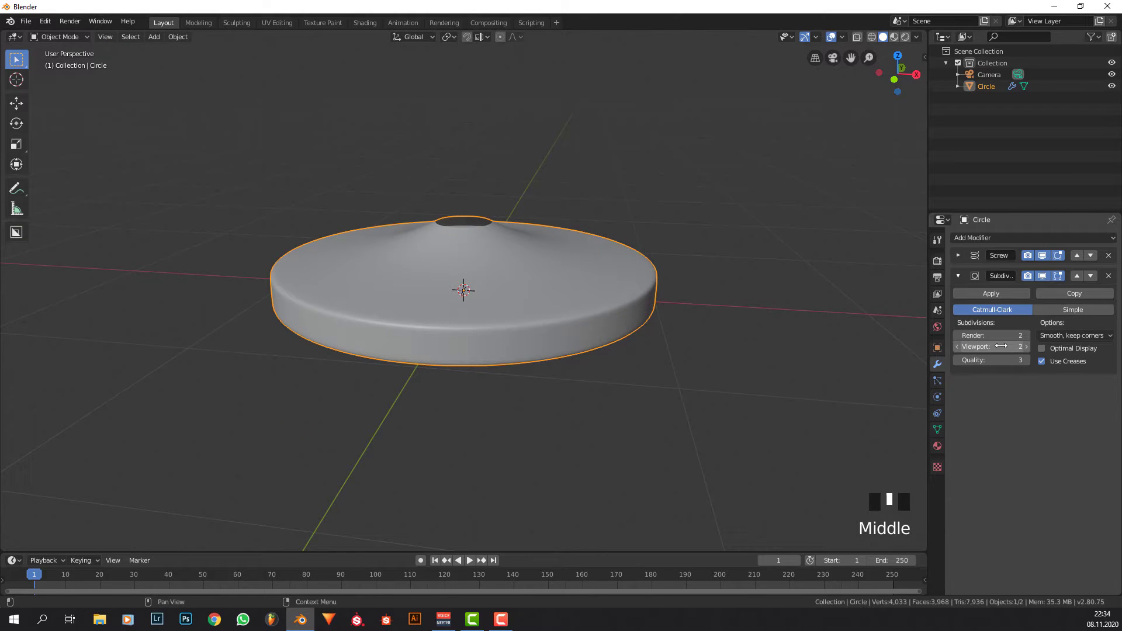
Show the Screw modifier's settings and examine the smoothness of the lamp base from several sides.
{"action": "left_click", "coordinate": [960, 275]}
{"action": "left_click", "coordinate": [958, 256]}
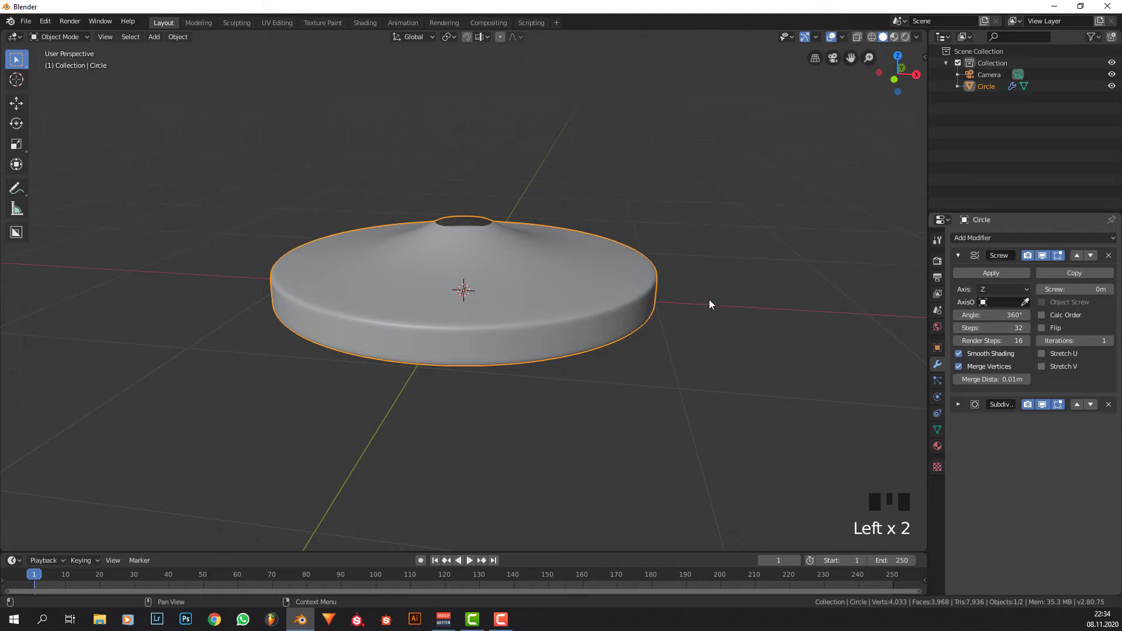
{"action": "middle_click_drag", "start_coordinate": [710, 300], "coordinate": [792, 412]}
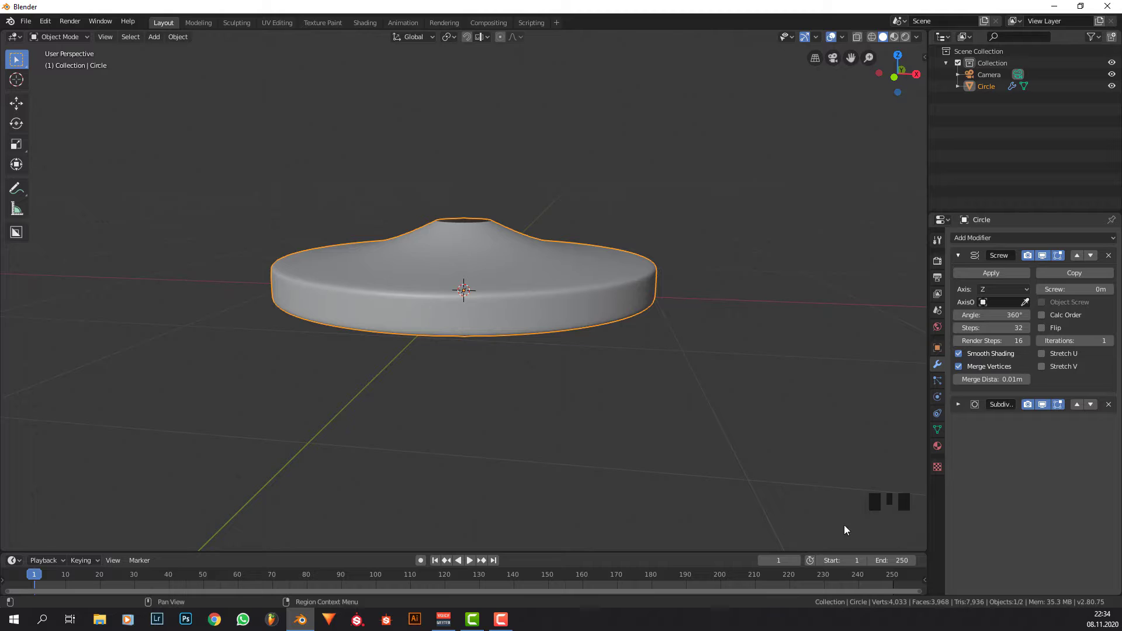
{"action": "middle_click_drag", "start_coordinate": [749, 465], "coordinate": [792, 451]}
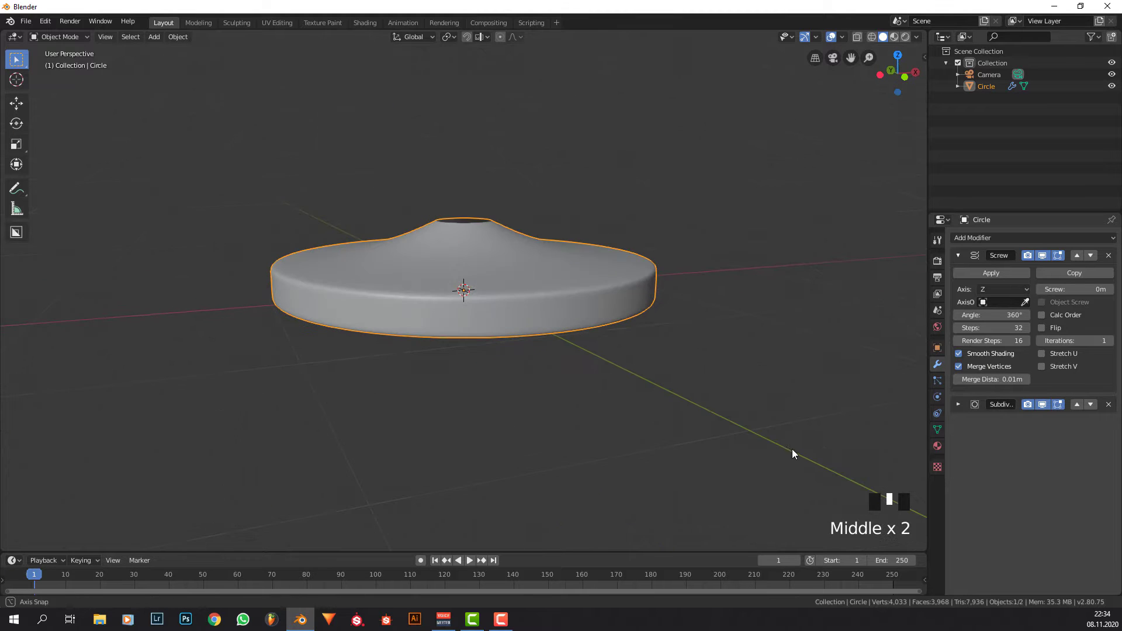
{"action": "middle_click_drag", "start_coordinate": [677, 314], "coordinate": [719, 366]}
{"action": "middle_click_drag", "start_coordinate": [571, 289], "coordinate": [602, 260]}
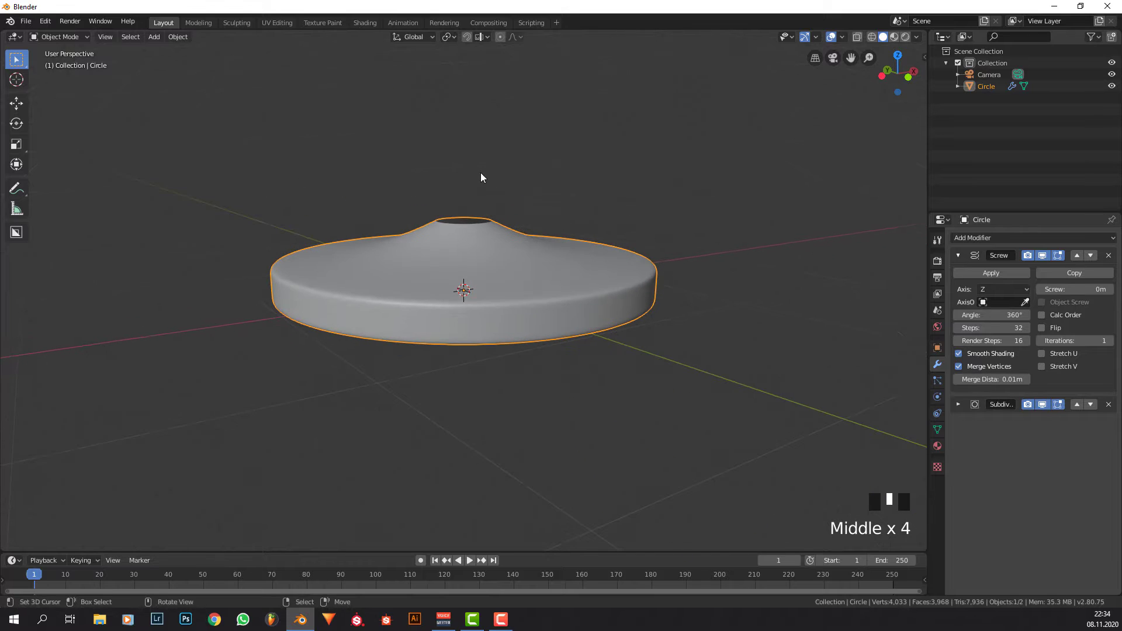
{"action": "middle_click_drag", "start_coordinate": [458, 187], "coordinate": [473, 195]}
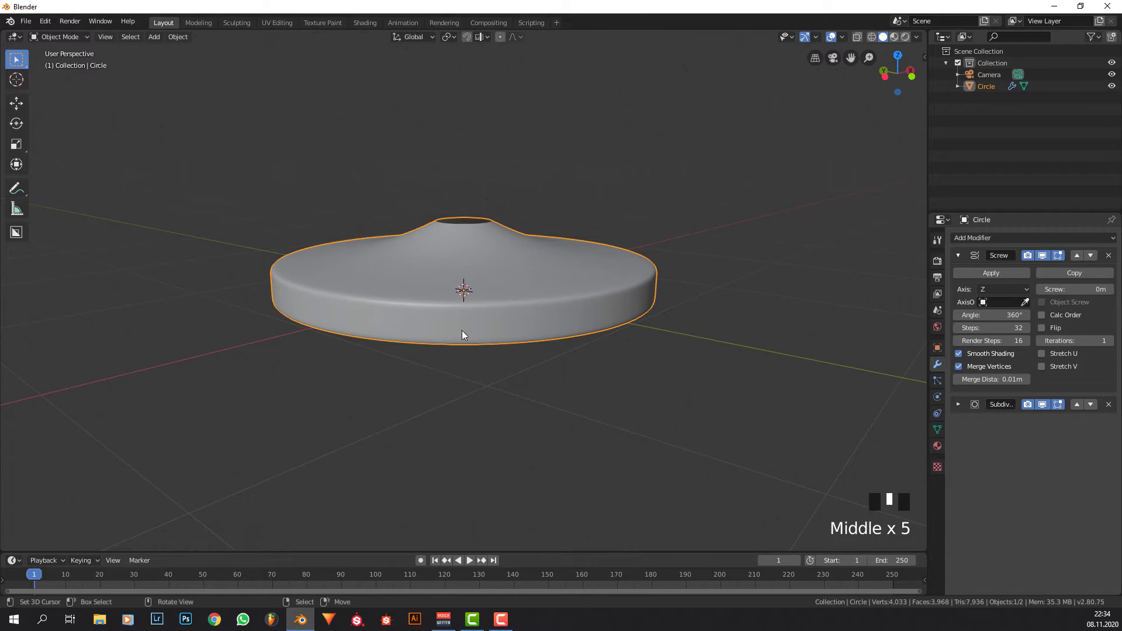
{"action": "middle_click_drag", "start_coordinate": [501, 343], "coordinate": [509, 288]}
{"action": "scroll", "coordinate": [531, 326], "scroll_direction": "down", "scroll_amount": 1}
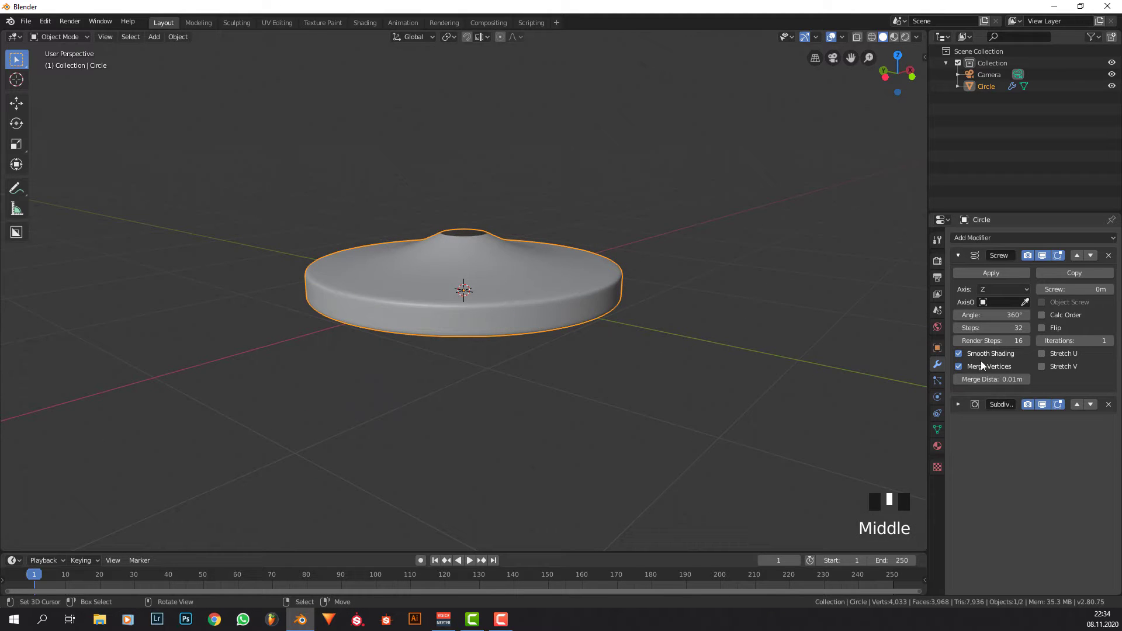
{"action": "left_click", "coordinate": [1002, 331]}
{"action": "key", "text": "Return"}
{"action": "middle_click_drag", "start_coordinate": [579, 285], "coordinate": [557, 290]}
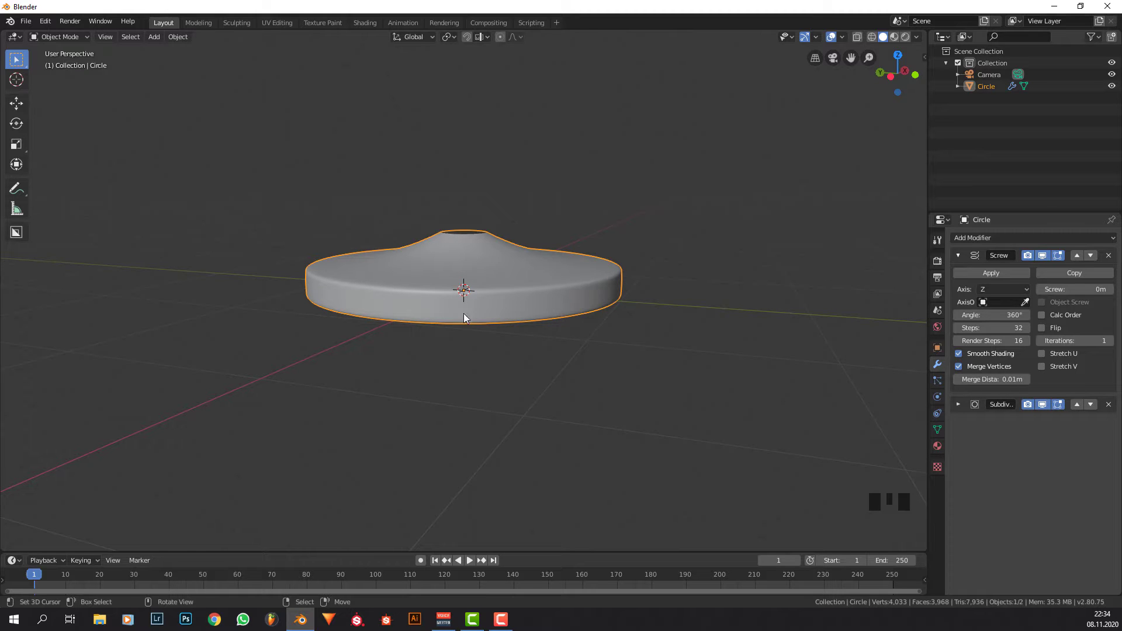
{"action": "middle_click_drag", "start_coordinate": [465, 318], "coordinate": [577, 293]}
{"action": "key", "text": "Tab"}
{"action": "key", "text": "Tab"}
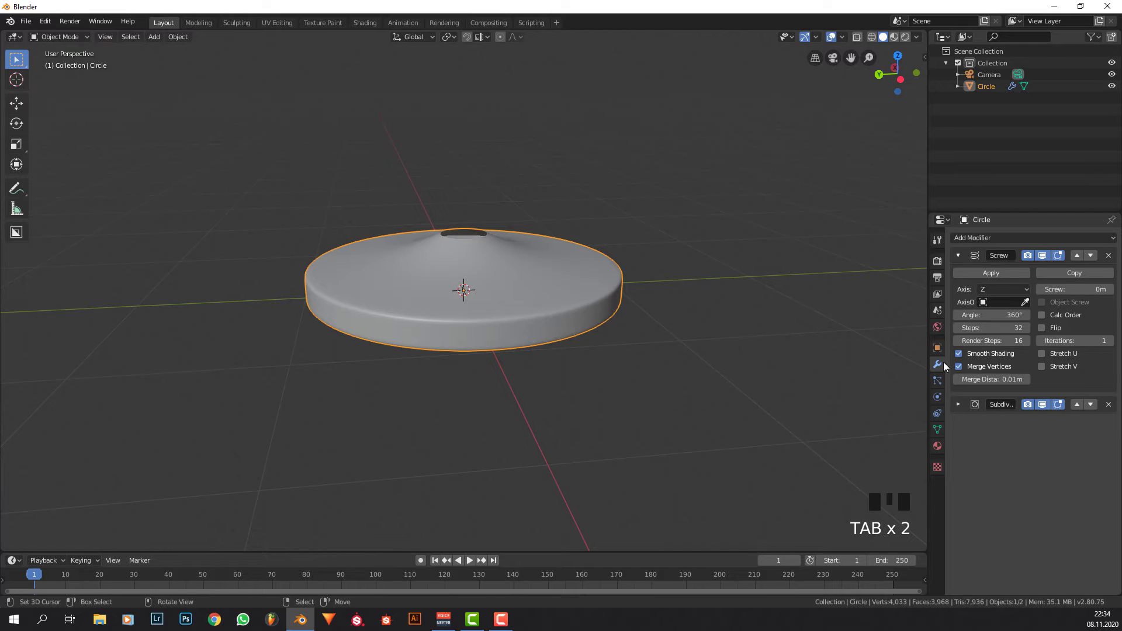
Set the Screw modifier's steps to 16 and check the base's roundness from the top orthographic view.
{"action": "left_click", "coordinate": [988, 329]}
{"action": "type", "text": "16"}
{"action": "key", "text": "Return"}
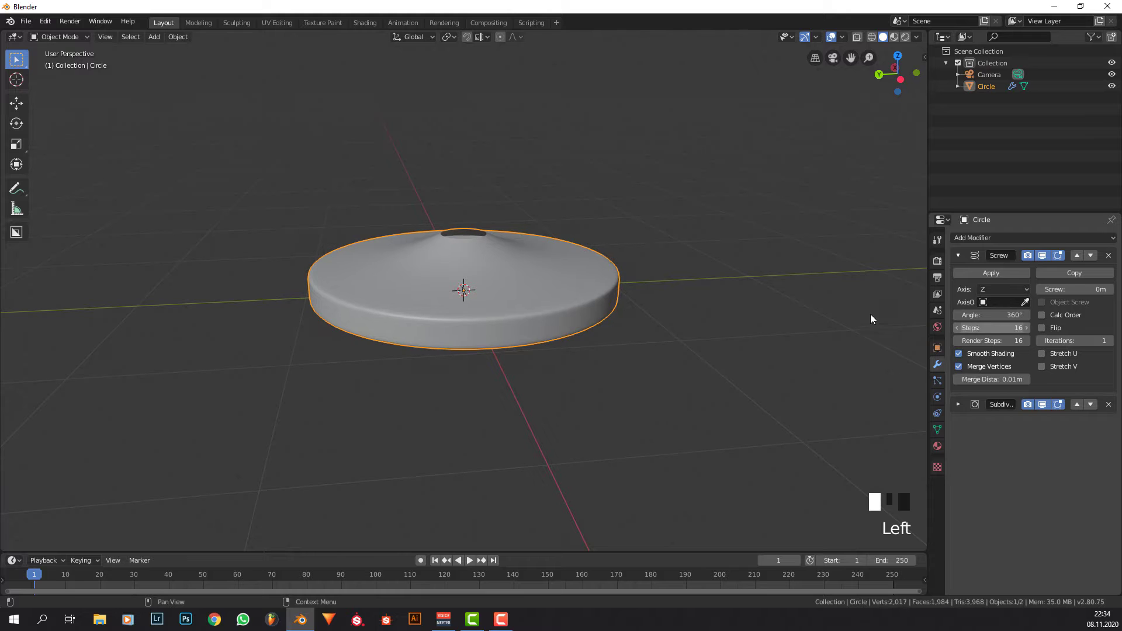
{"action": "middle_click_drag", "start_coordinate": [871, 314], "coordinate": [623, 271]}
{"action": "scroll", "coordinate": [644, 261], "scroll_direction": "up", "scroll_amount": 2}
{"action": "scroll", "coordinate": [645, 263], "scroll_direction": "down", "scroll_amount": 3}
{"action": "scroll", "coordinate": [621, 274], "scroll_direction": "up", "scroll_amount": 1}
{"action": "key", "text": "KP_7"}
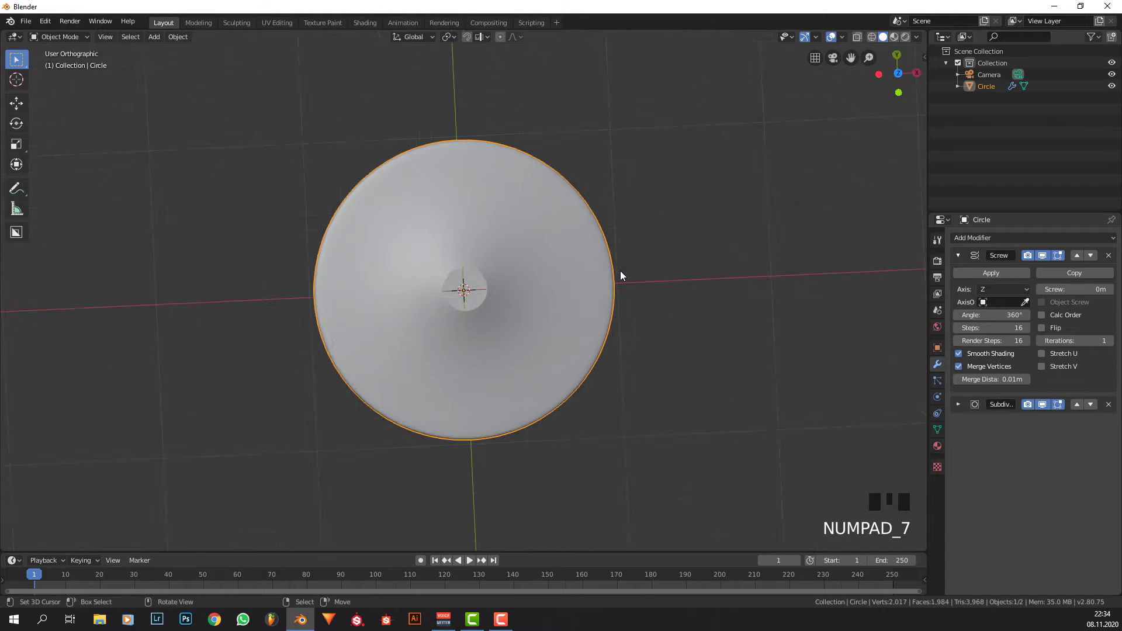
{"action": "right_click", "coordinate": [685, 311]}
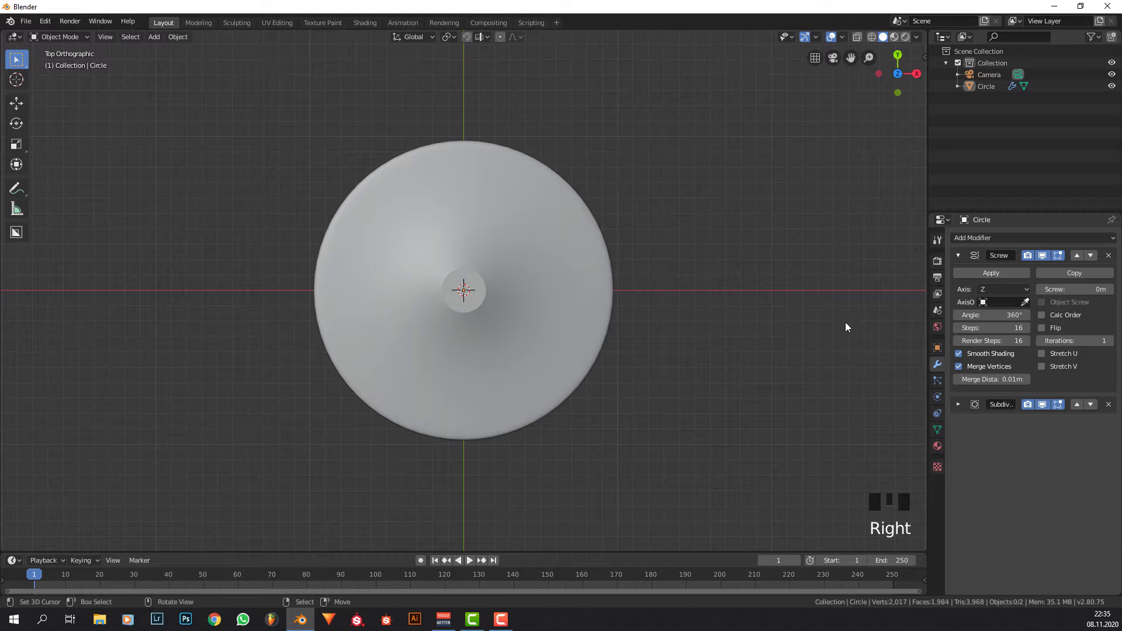
Try 12 steps in the Screw modifier, and set the steps back to 16.
{"action": "left_click", "coordinate": [992, 328]}
{"action": "type", "text": "12"}
{"action": "key", "text": "Return"}
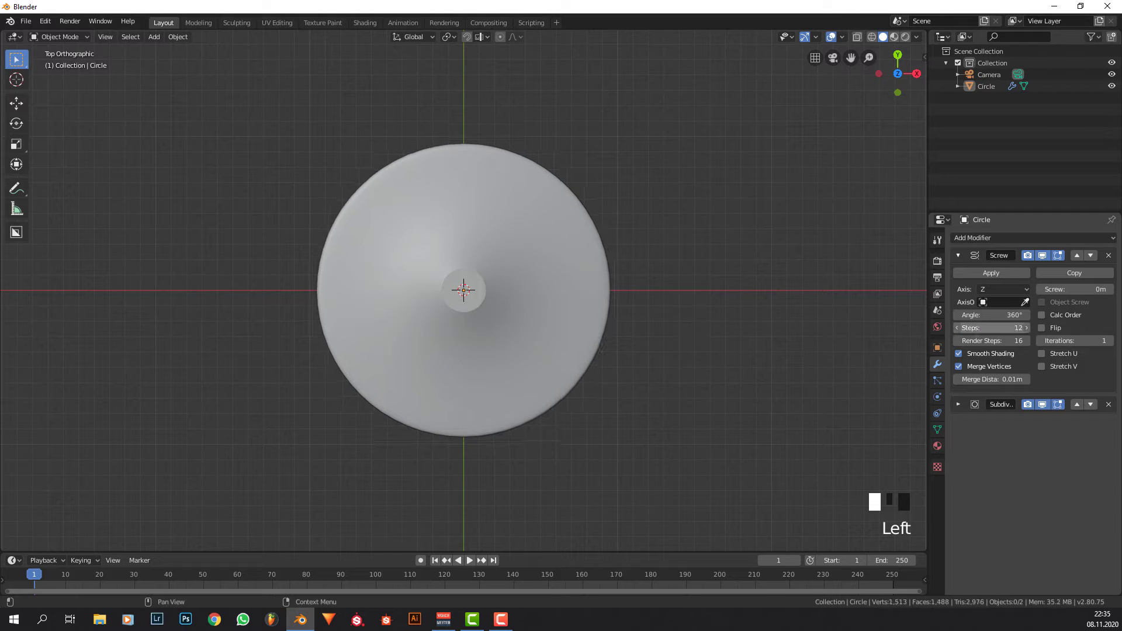
{"action": "double_click", "coordinate": [992, 328]}
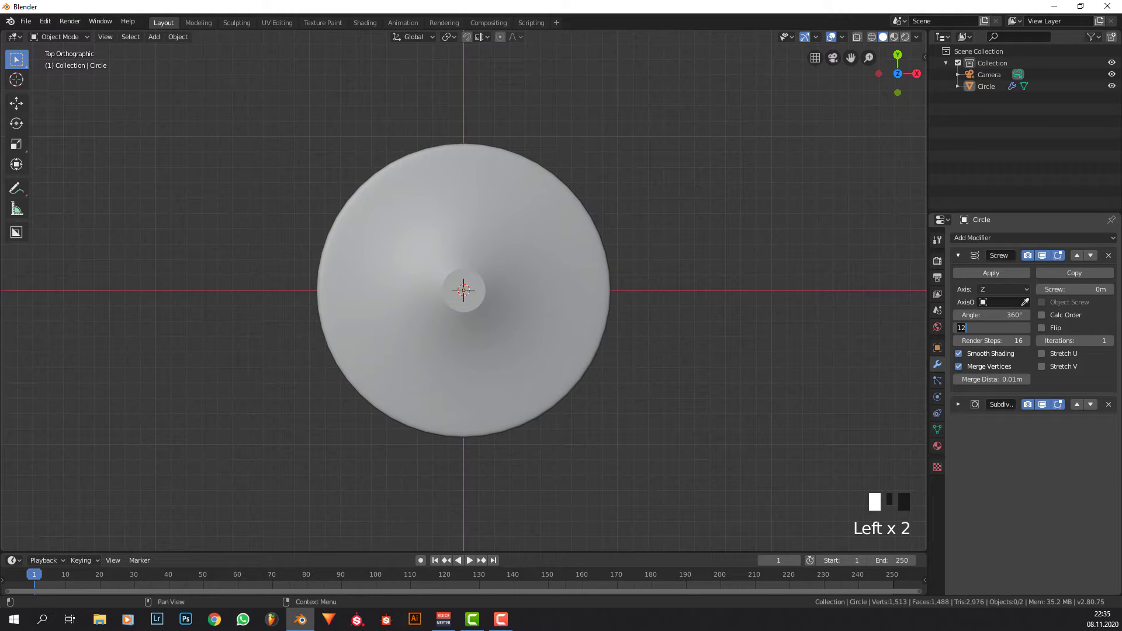
{"action": "type", "text": "16"}
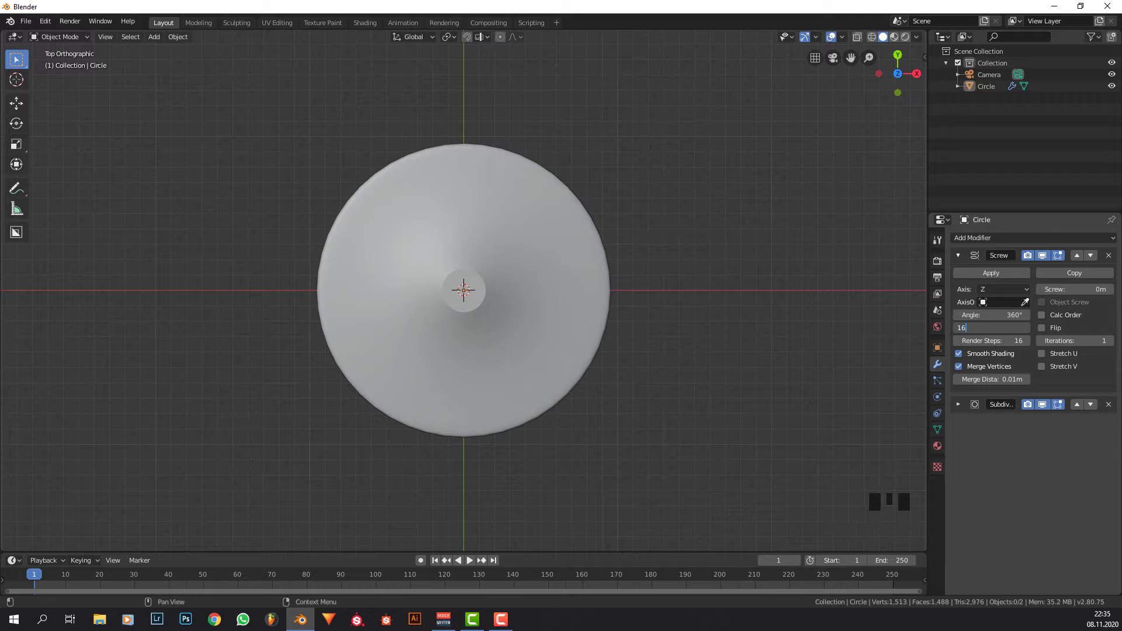
{"action": "key", "text": "Return"}
Select the lamp base and raise its Subdivision Surface viewport level to 3.
{"action": "middle_click_drag", "start_coordinate": [622, 357], "coordinate": [621, 288]}
{"action": "key", "text": "KP_1"}
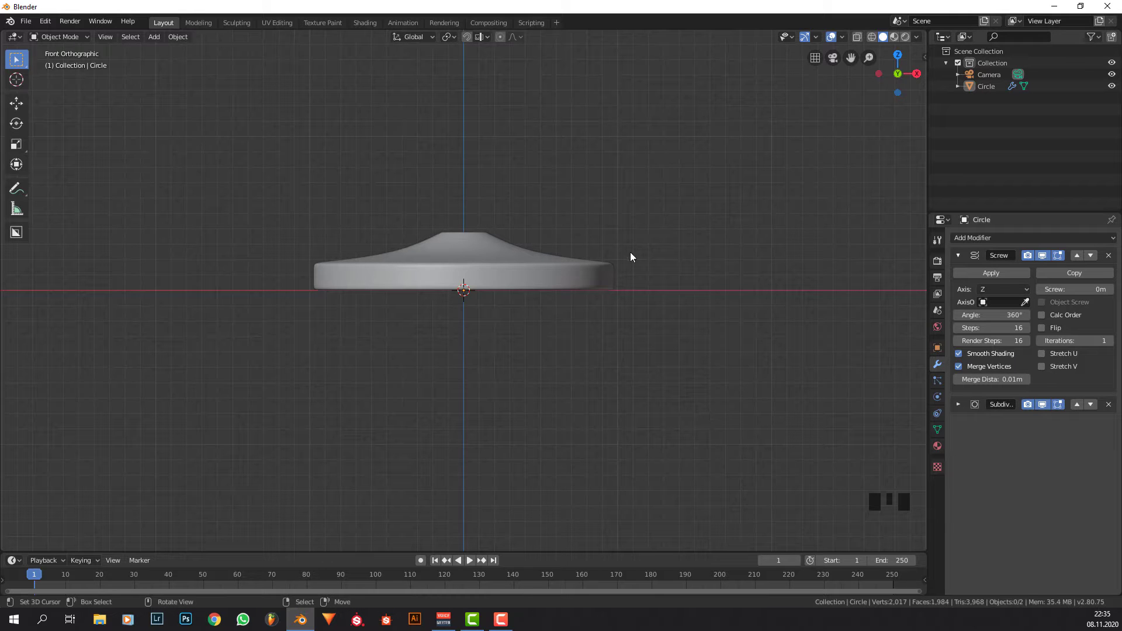
{"action": "scroll", "coordinate": [630, 256], "scroll_direction": "up", "scroll_amount": 3}
{"action": "right_click", "coordinate": [573, 240]}
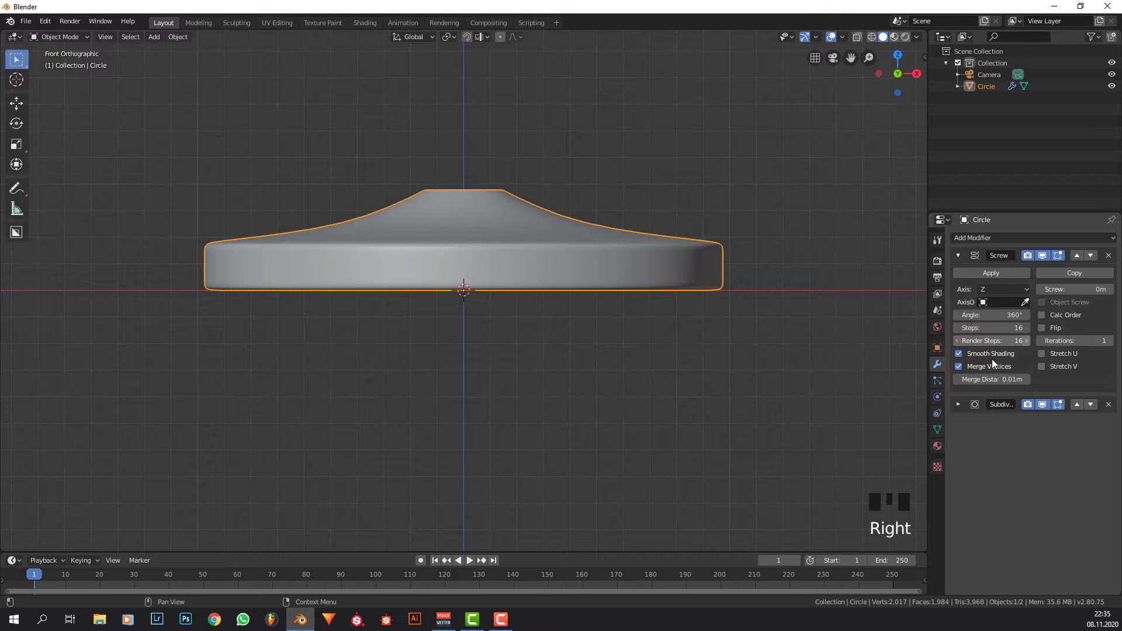
{"action": "left_click", "coordinate": [958, 404]}
{"action": "left_click", "coordinate": [1027, 475]}
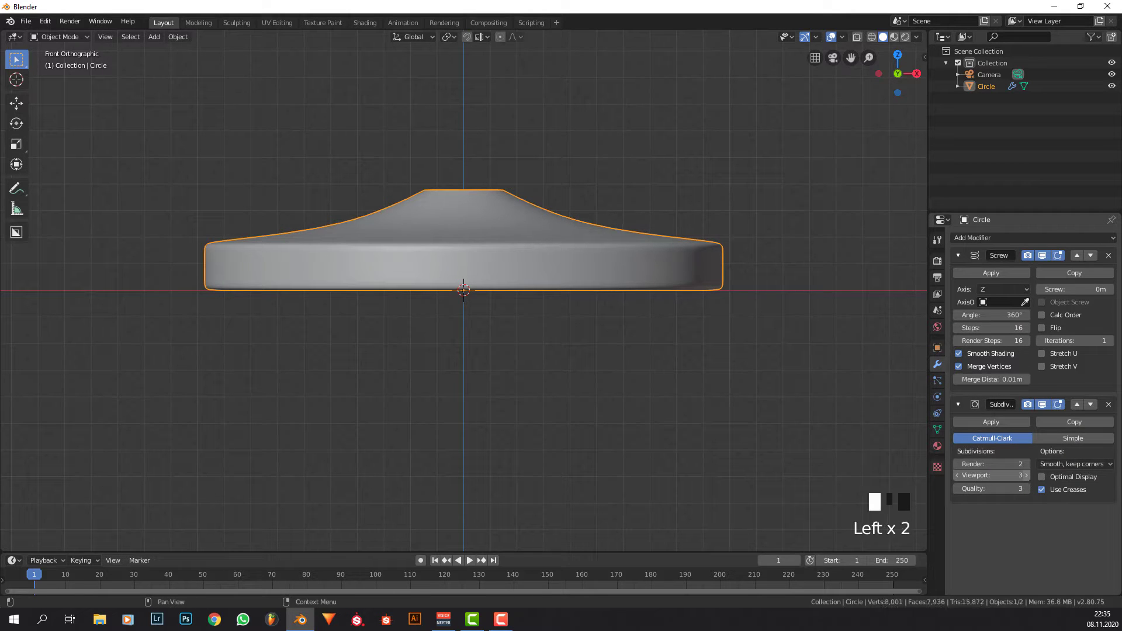
{"action": "middle_click_drag", "start_coordinate": [835, 269], "coordinate": [932, 318]}
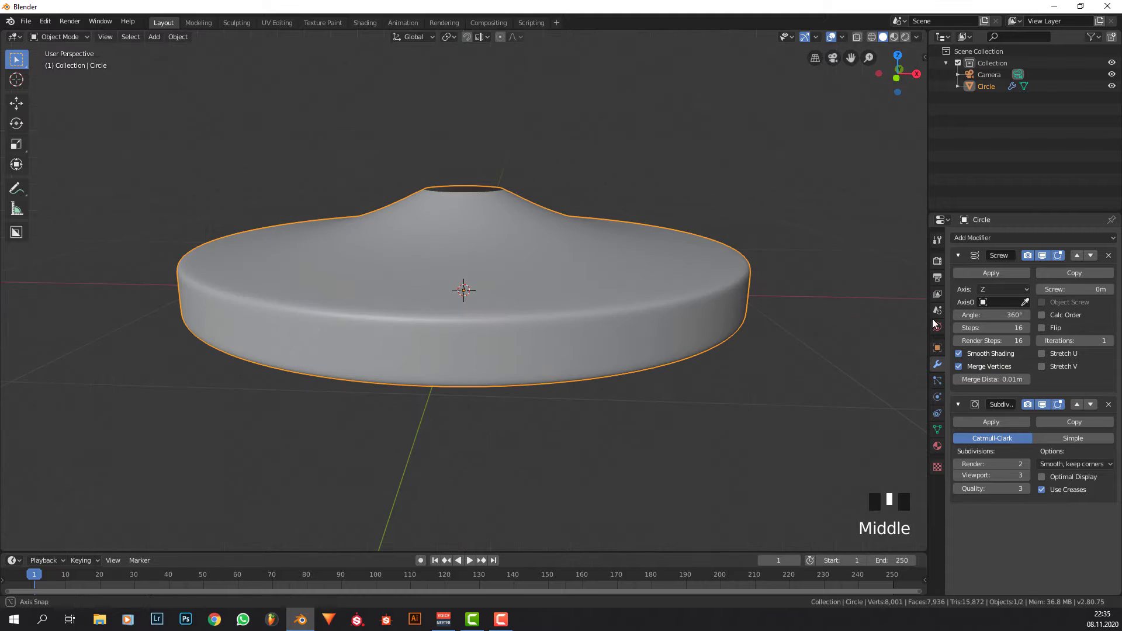
Set the Screw modifier's steps to 8 and inspect the base from the side and above.
{"action": "left_click", "coordinate": [987, 328]}
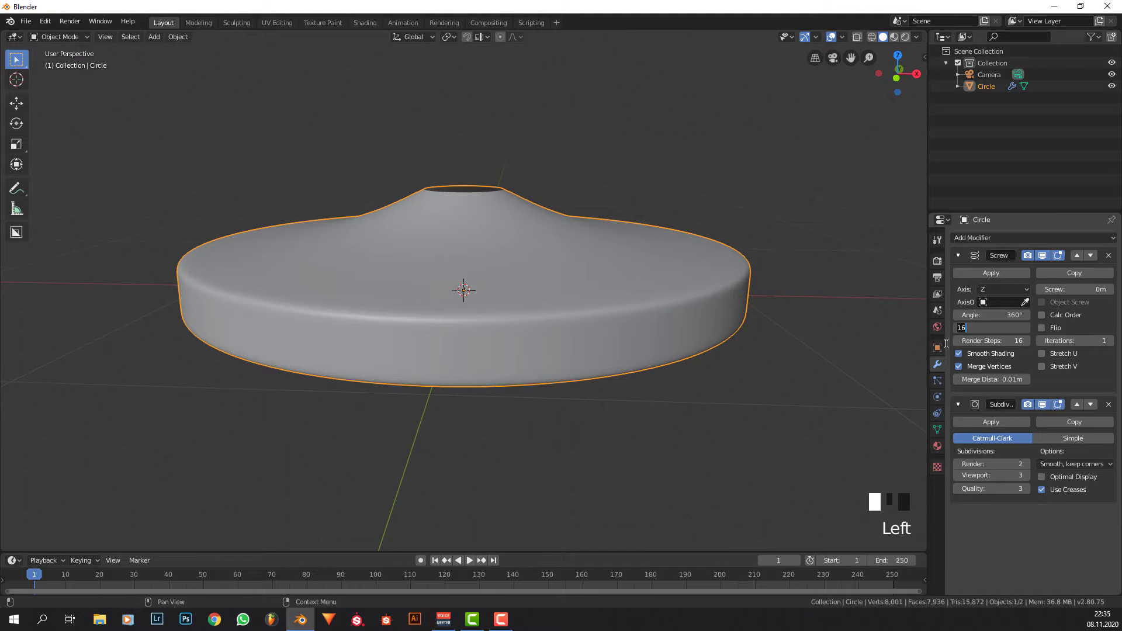
{"action": "type", "text": "8"}
{"action": "key", "text": "Return"}
{"action": "middle_click_drag", "start_coordinate": [748, 219], "coordinate": [582, 183]}
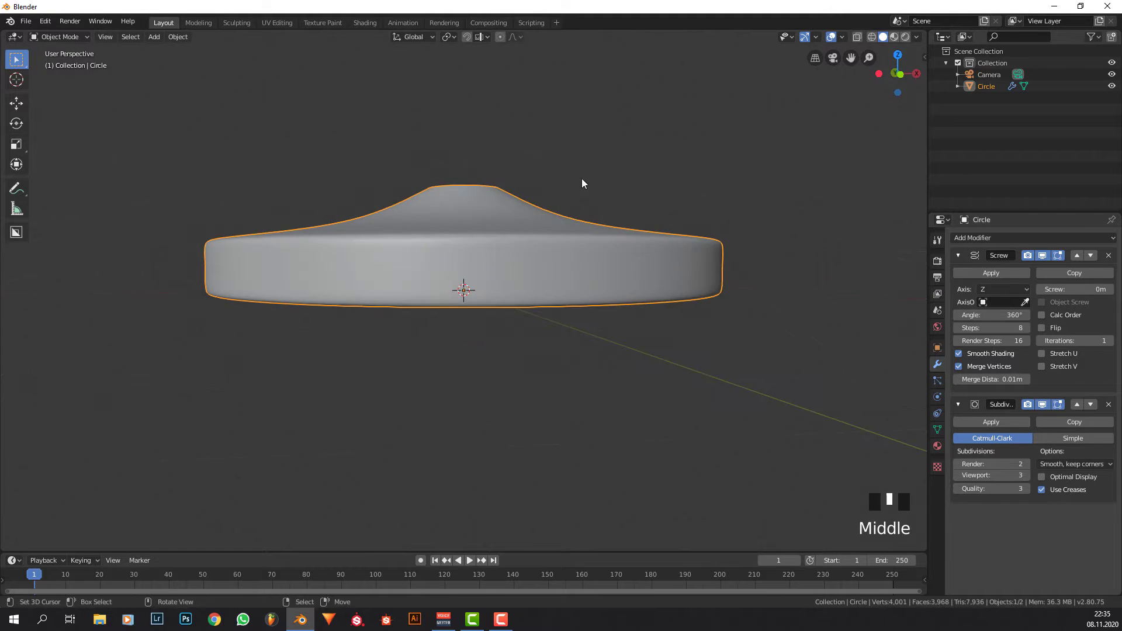
{"action": "middle_click_drag", "start_coordinate": [668, 221], "coordinate": [433, 315]}
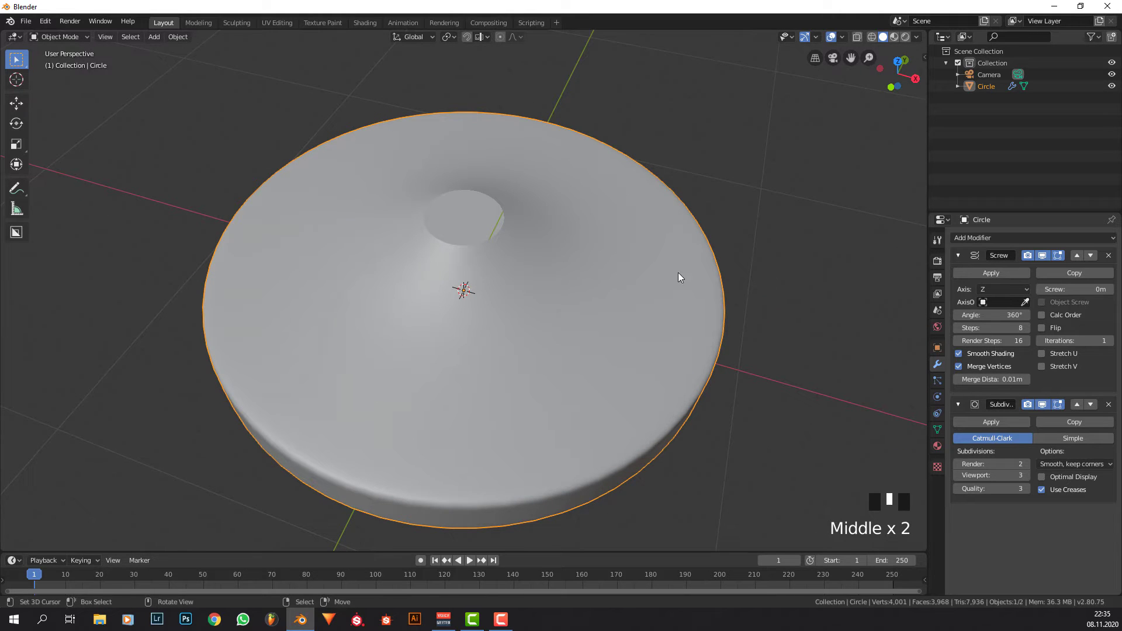
Set the Screw modifier's steps back to 16 and the Subdivision Surface viewport level to 2.
{"action": "left_click_drag", "start_coordinate": [985, 328], "coordinate": [989, 332]}
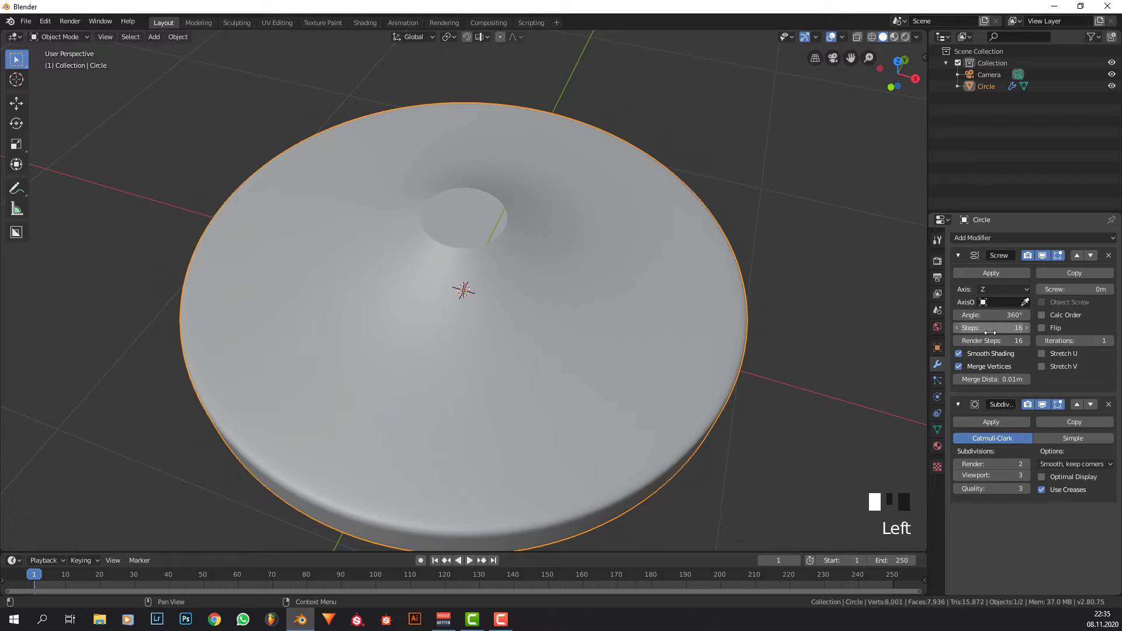
{"action": "double_click", "coordinate": [988, 471]}
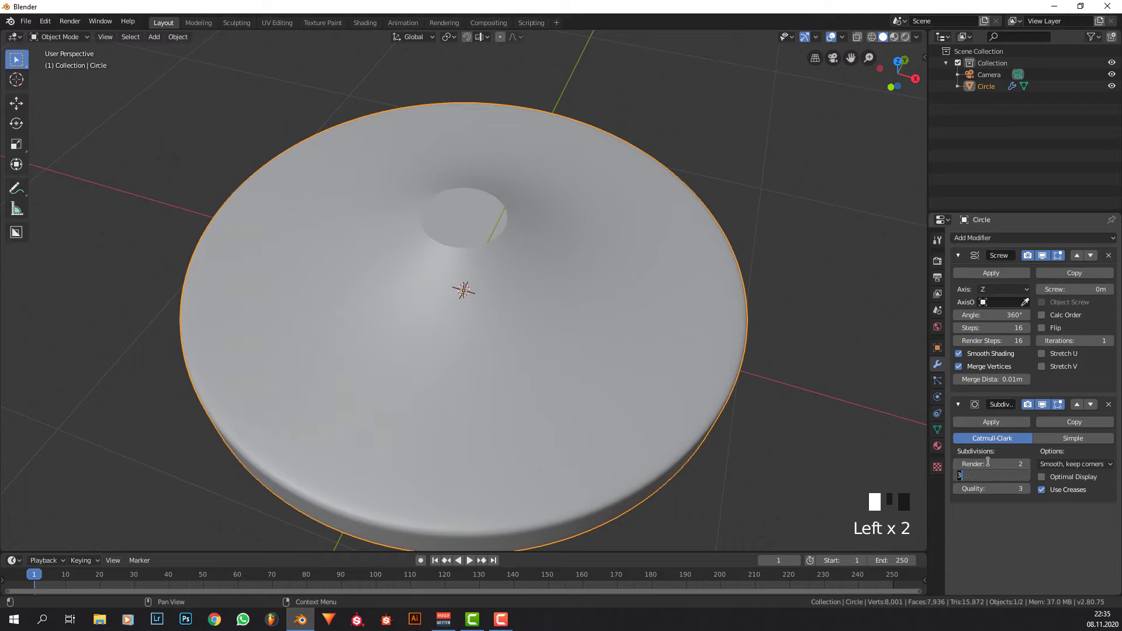
{"action": "type", "text": "2"}
{"action": "key", "text": "Return"}
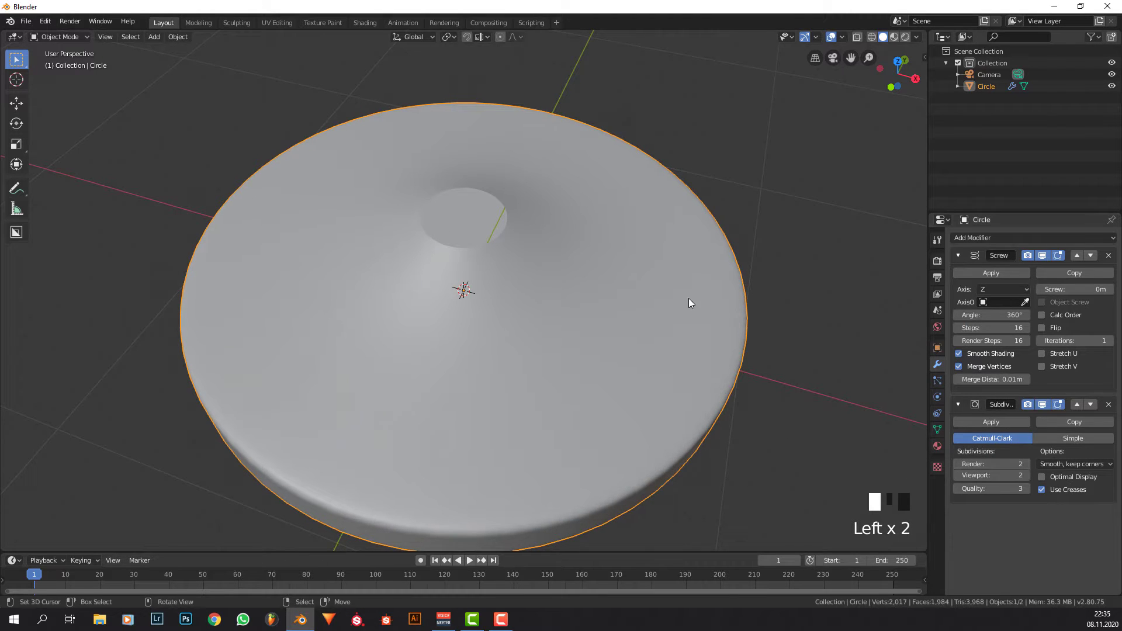
In front view Edit Mode, extrude the profile's top vertex upward along Z by 0.145 m, and again by 0.256 m.
{"action": "key", "text": "KP_1"}
{"action": "key", "text": "Tab"}
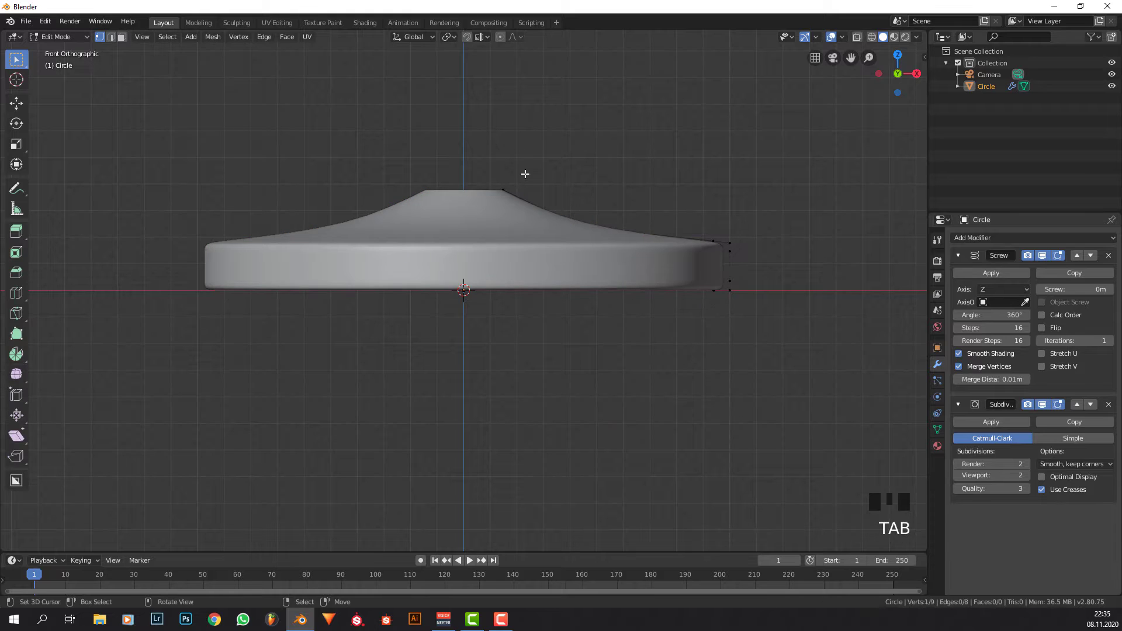
{"action": "scroll", "coordinate": [526, 199], "scroll_direction": "down", "scroll_amount": 2}
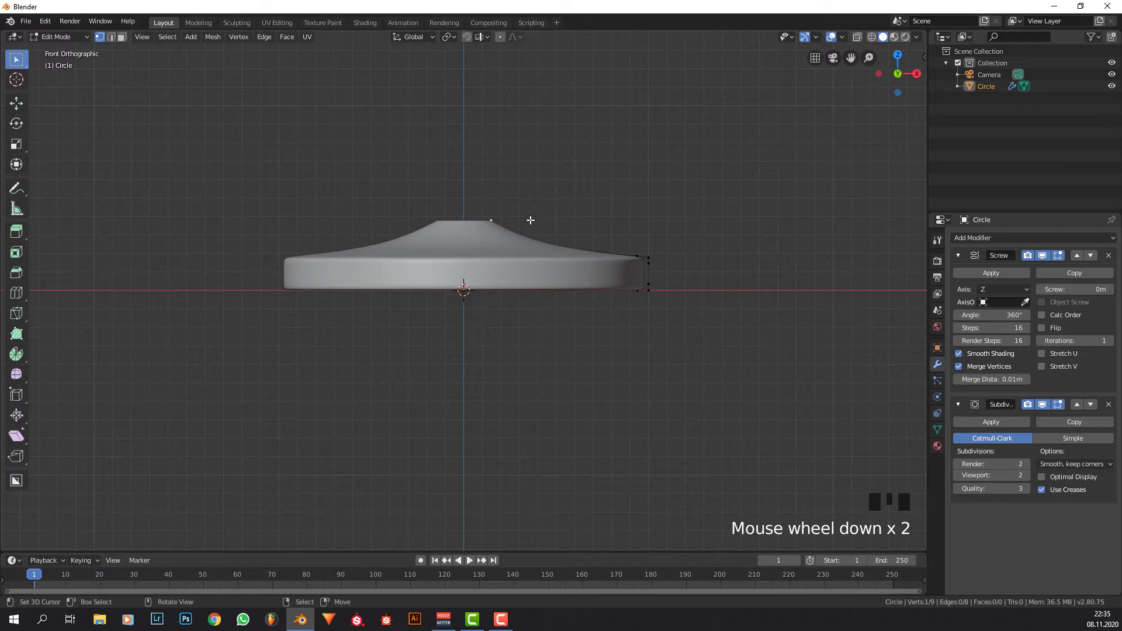
{"action": "key", "text": "e"}
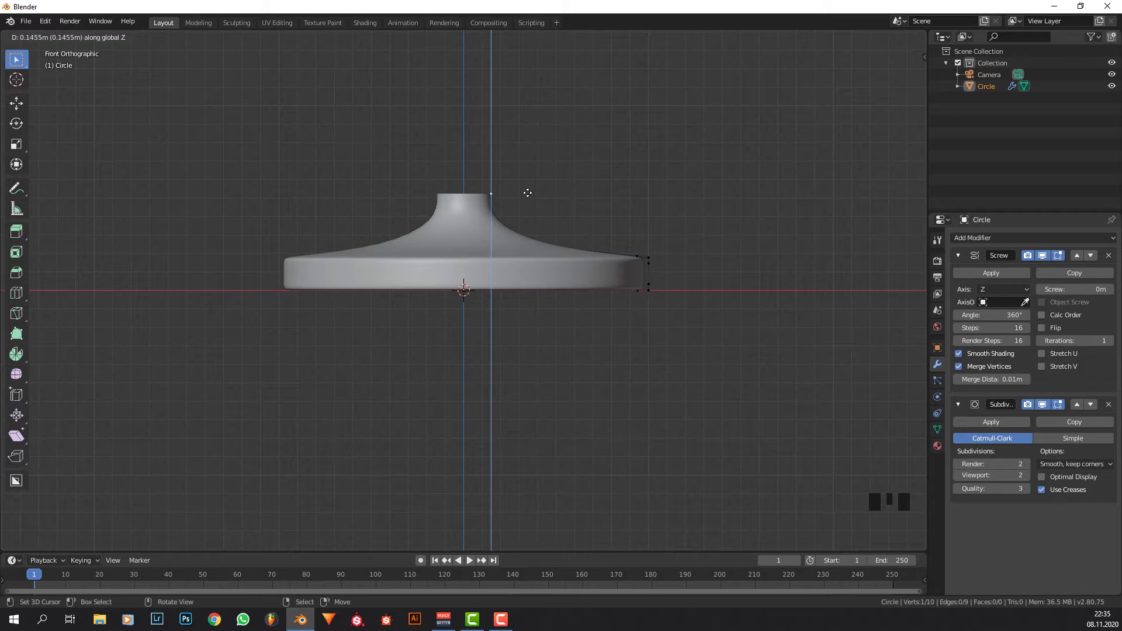
{"action": "left_click", "coordinate": [528, 190]}
{"action": "key", "text": "e"}
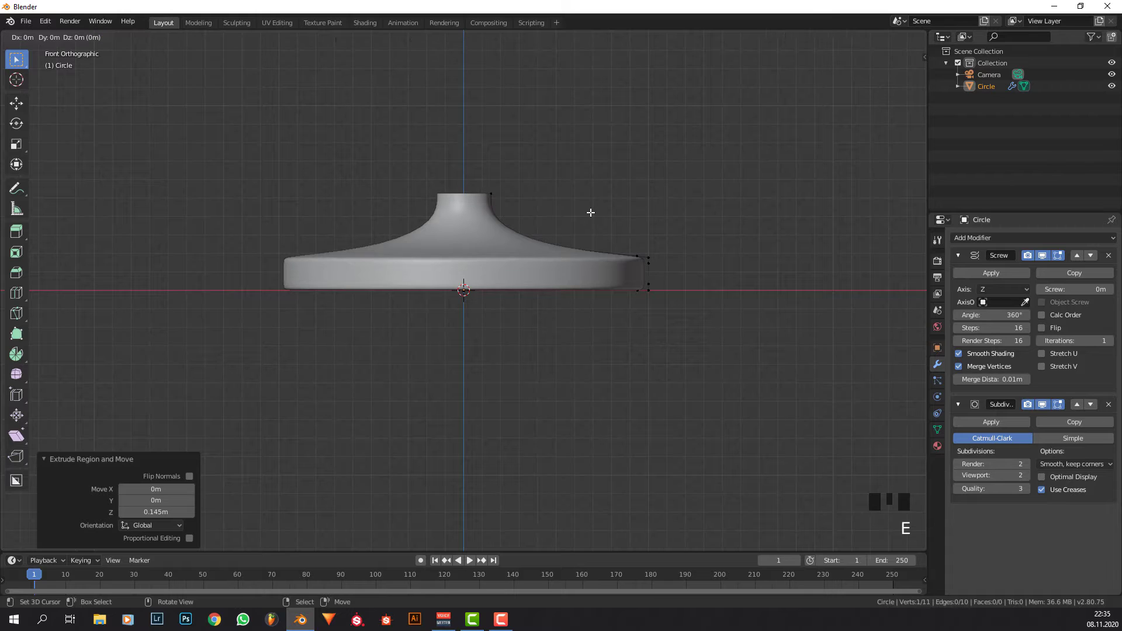
{"action": "left_click", "coordinate": [596, 168]}
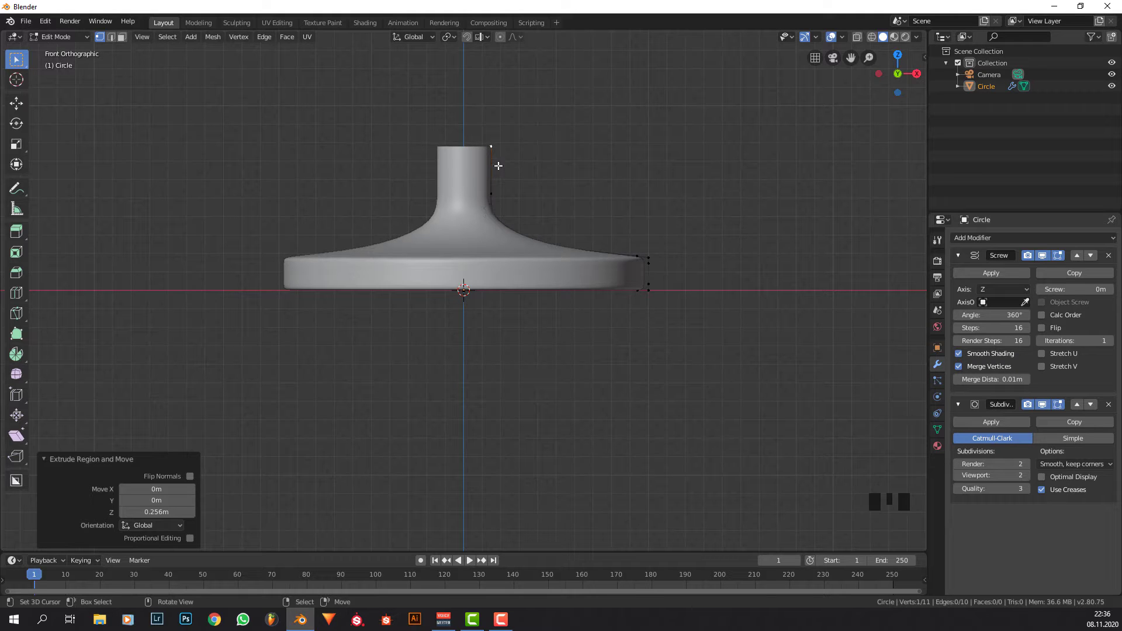
{"action": "right_click", "coordinate": [499, 196]}
{"action": "key", "text": "g"}
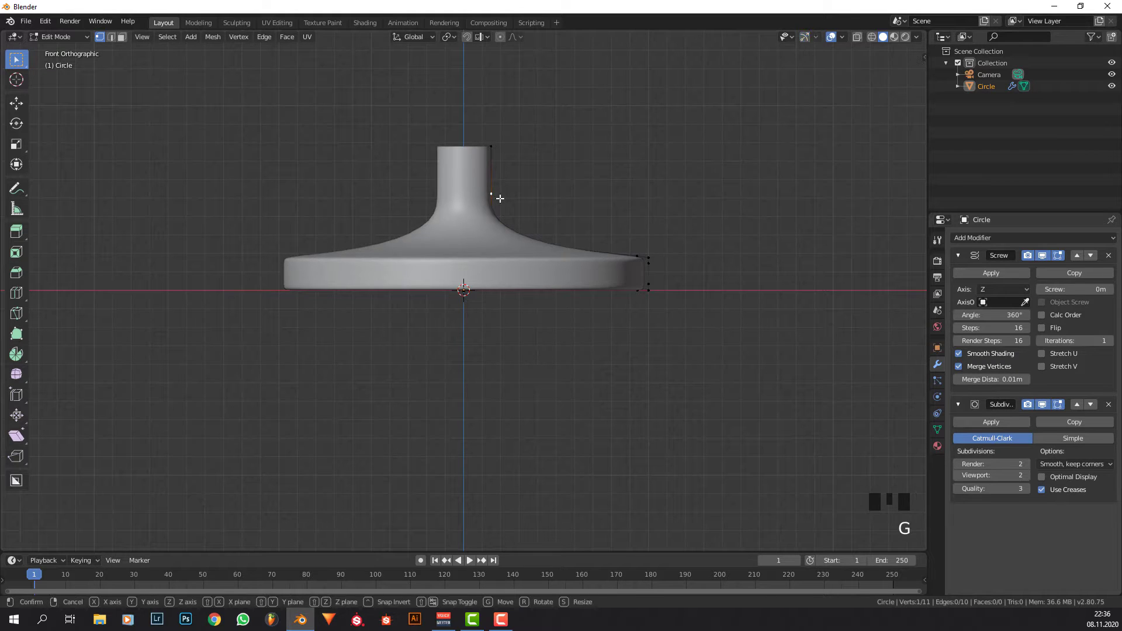
{"action": "key", "text": "g"}
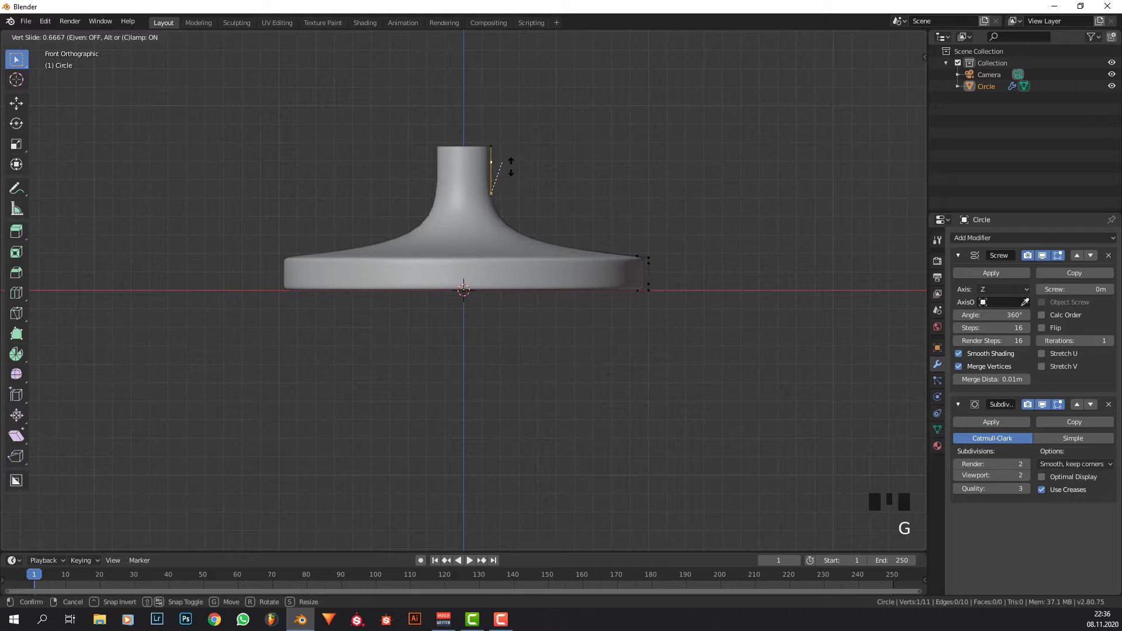
{"action": "right_click", "coordinate": [512, 181]}
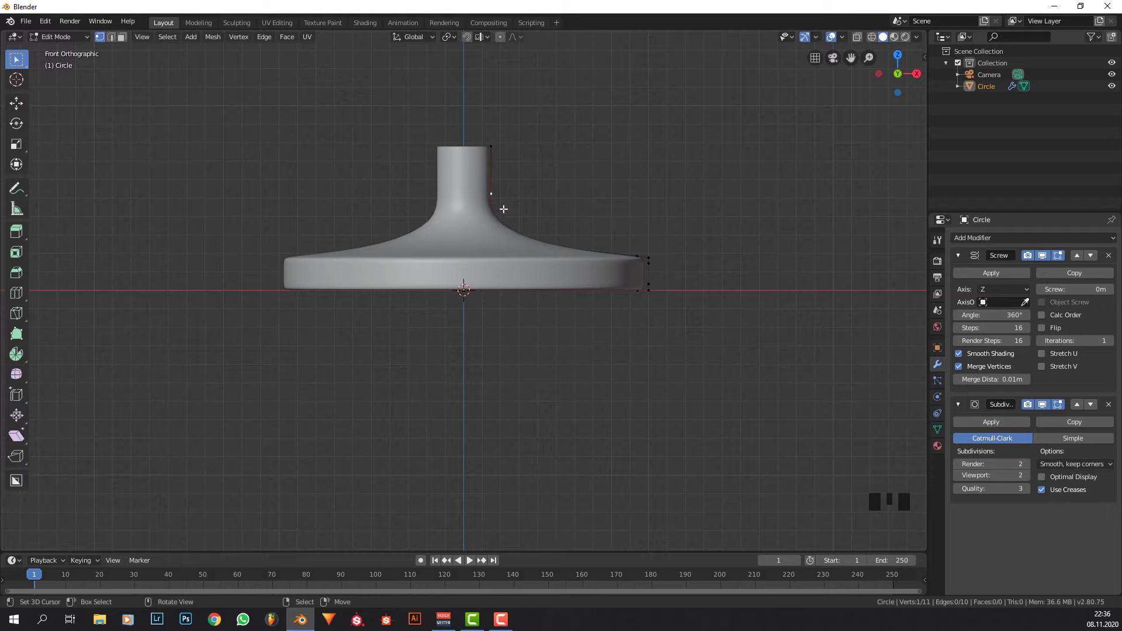
Select the three neck profile vertices and move them along X by -0.038 m, and again by 0.00949 m.
{"action": "right_click", "coordinate": [500, 149]}
{"action": "right_click", "coordinate": [496, 198], "text": "shift"}
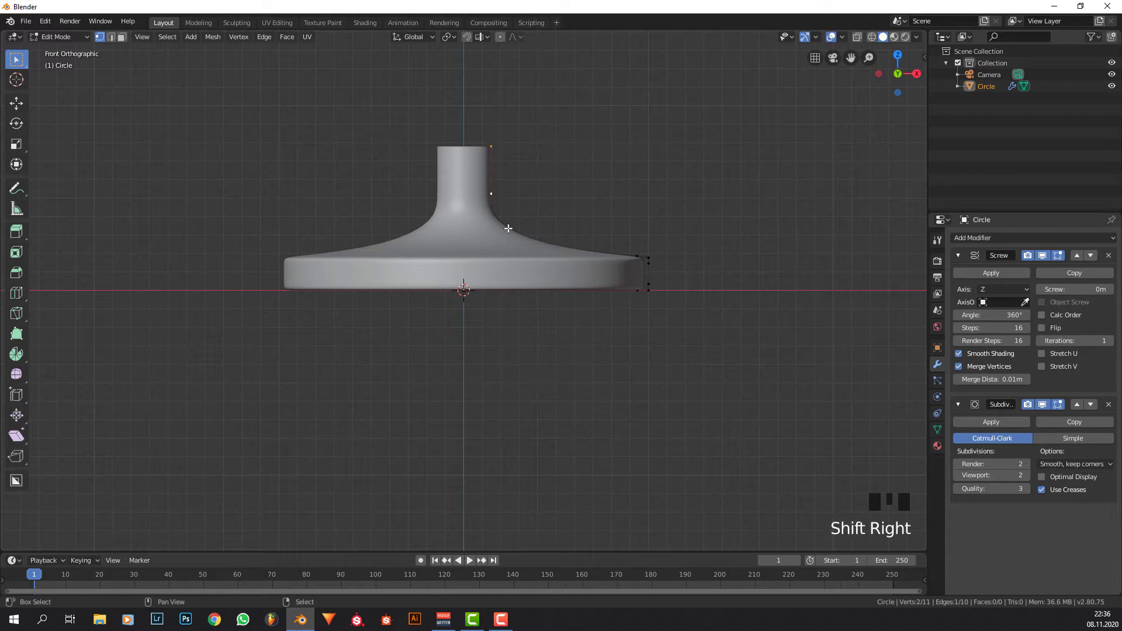
{"action": "right_click", "coordinate": [508, 227], "text": "shift"}
{"action": "left_click", "coordinate": [872, 37]}
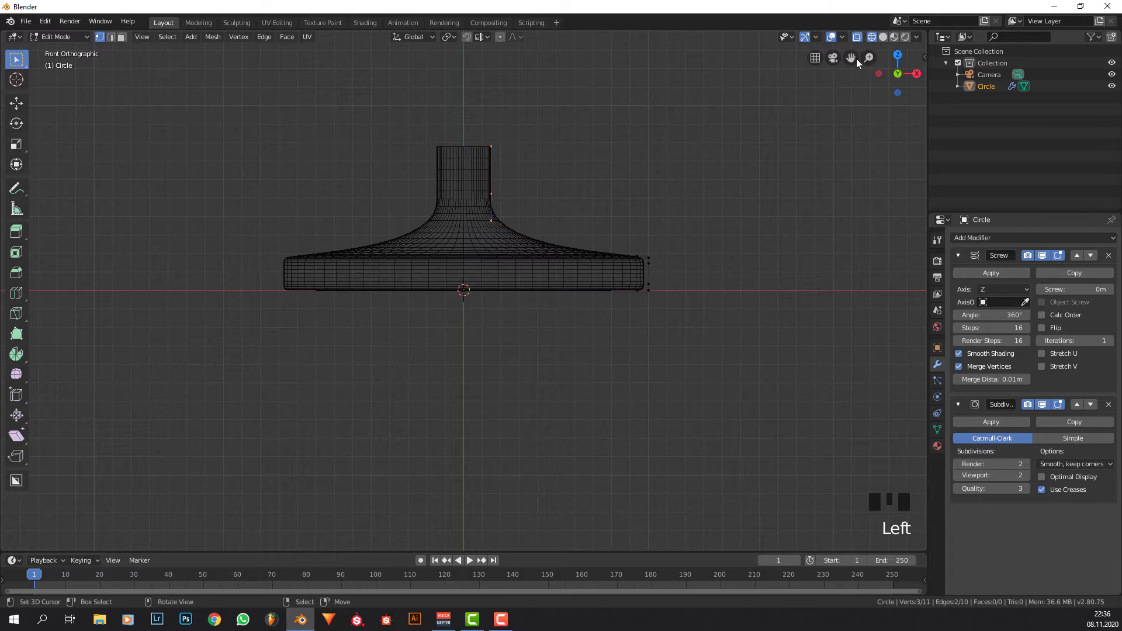
{"action": "key", "text": "g"}
{"action": "key", "text": "x"}
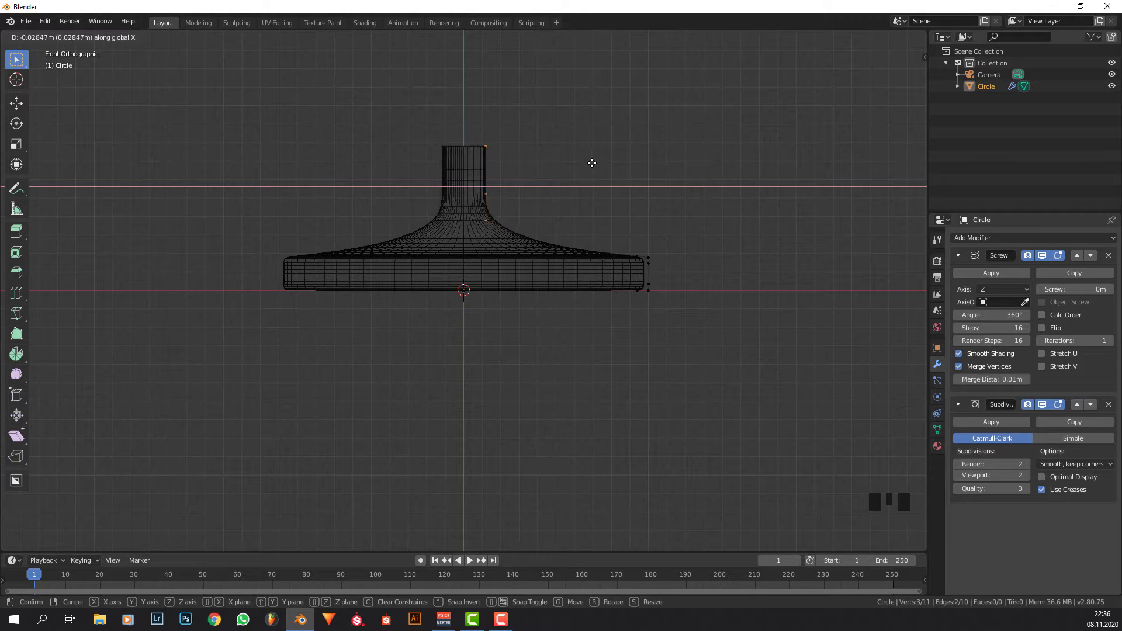
{"action": "left_click", "coordinate": [590, 163]}
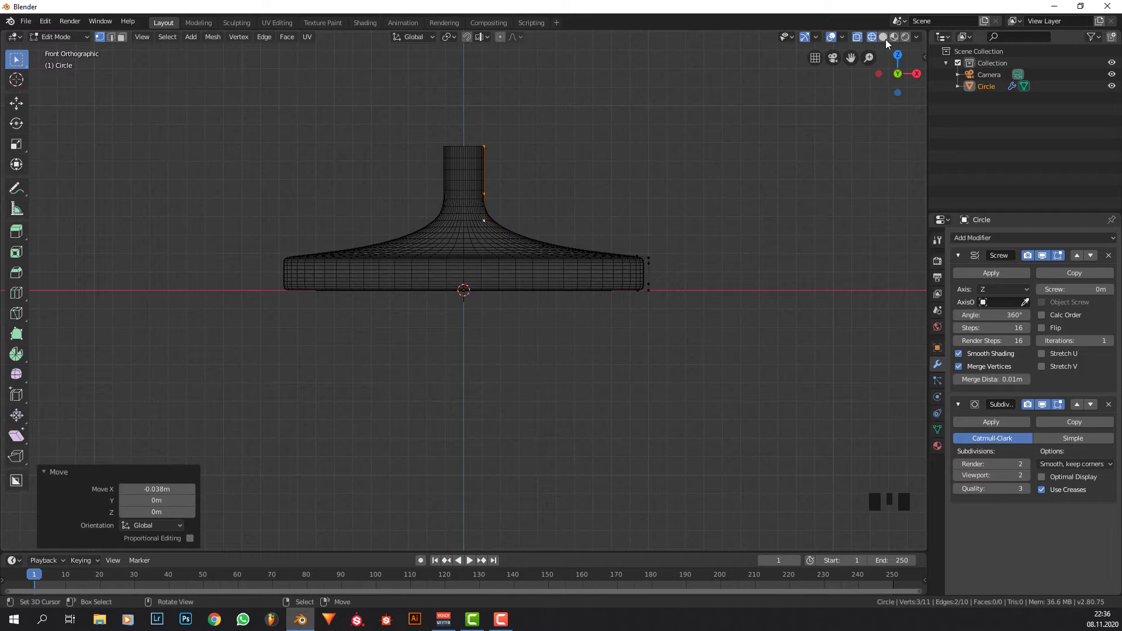
{"action": "key", "text": "g"}
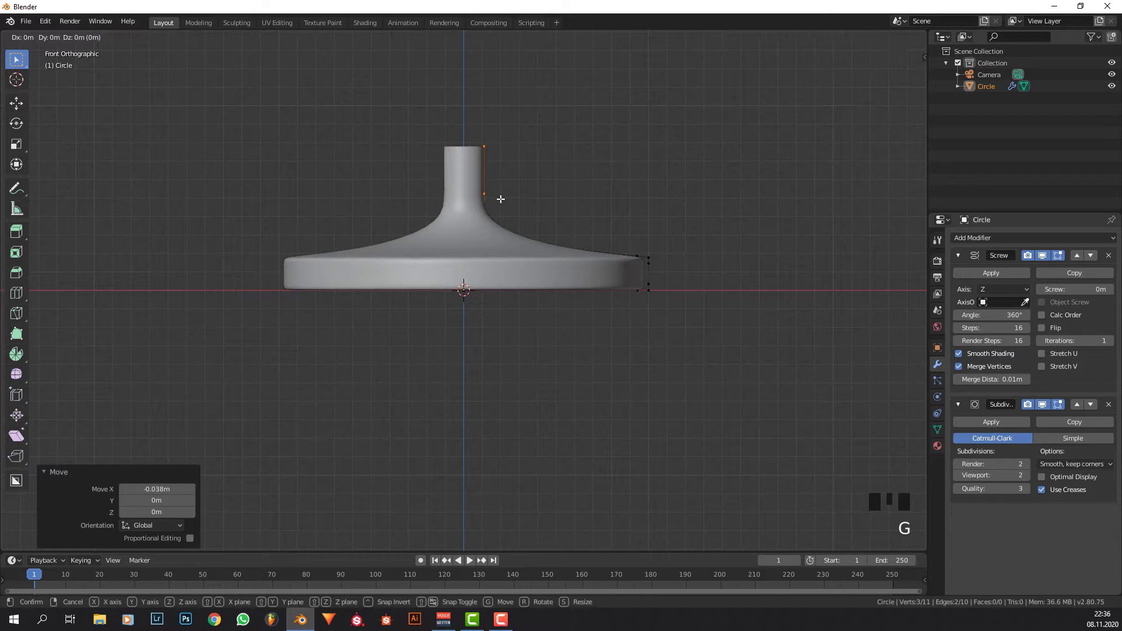
{"action": "key", "text": "x"}
Raise the neck's top vertex along Z by about 0.6 m.
{"action": "right_click", "coordinate": [496, 172]}
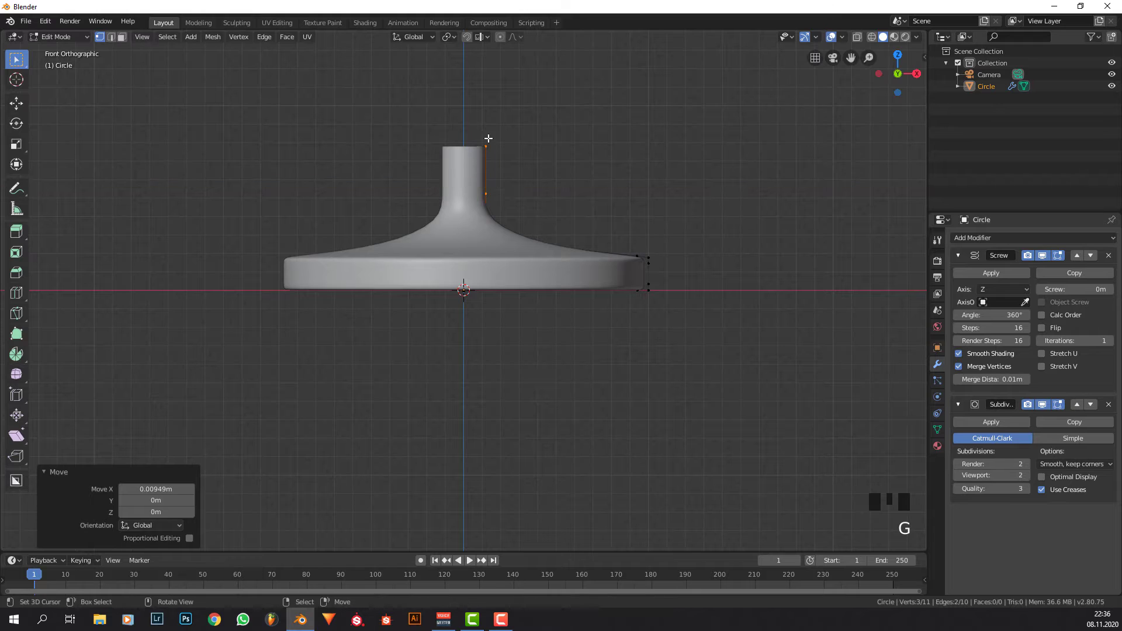
{"action": "middle_click_drag", "start_coordinate": [534, 178], "coordinate": [530, 240], "text": "shift"}
{"action": "key", "text": "g"}
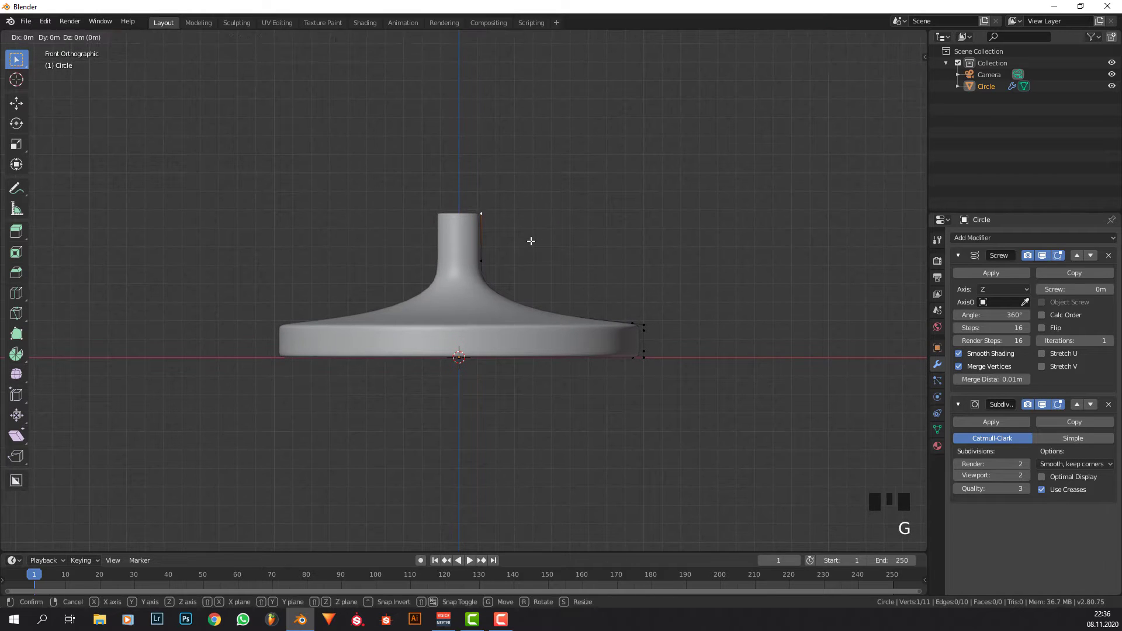
{"action": "key", "text": "z"}
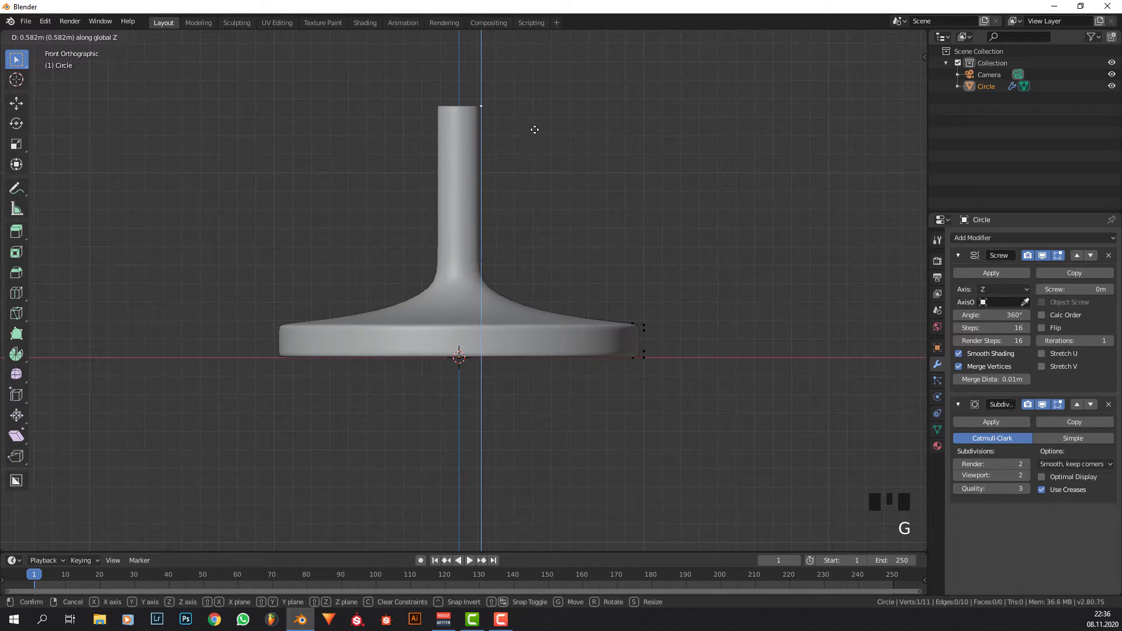
{"action": "left_click", "coordinate": [533, 119]}
Select the three neck profile vertices and move them slightly outward along X to thicken the neck.
{"action": "right_click", "coordinate": [486, 268], "text": "shift"}
{"action": "right_click", "coordinate": [486, 268], "text": "shift"}
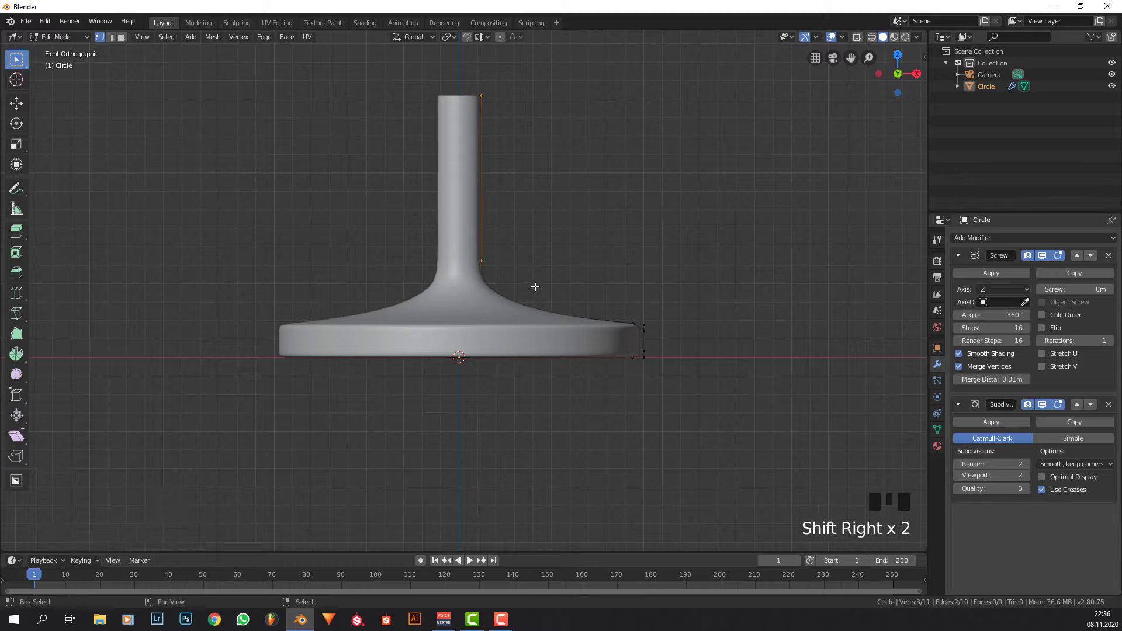
{"action": "key", "text": "g"}
{"action": "key", "text": "x"}
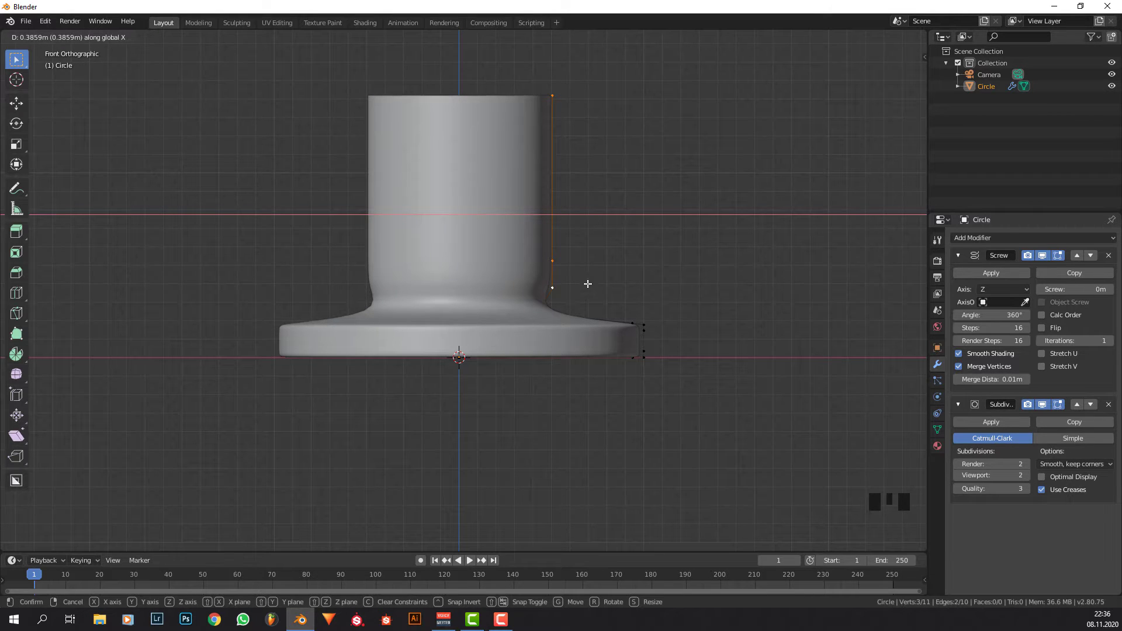
{"action": "right_click", "coordinate": [588, 284]}
{"action": "middle_click_drag", "start_coordinate": [529, 228], "coordinate": [526, 251], "text": "shift"}
{"action": "key", "text": "g"}
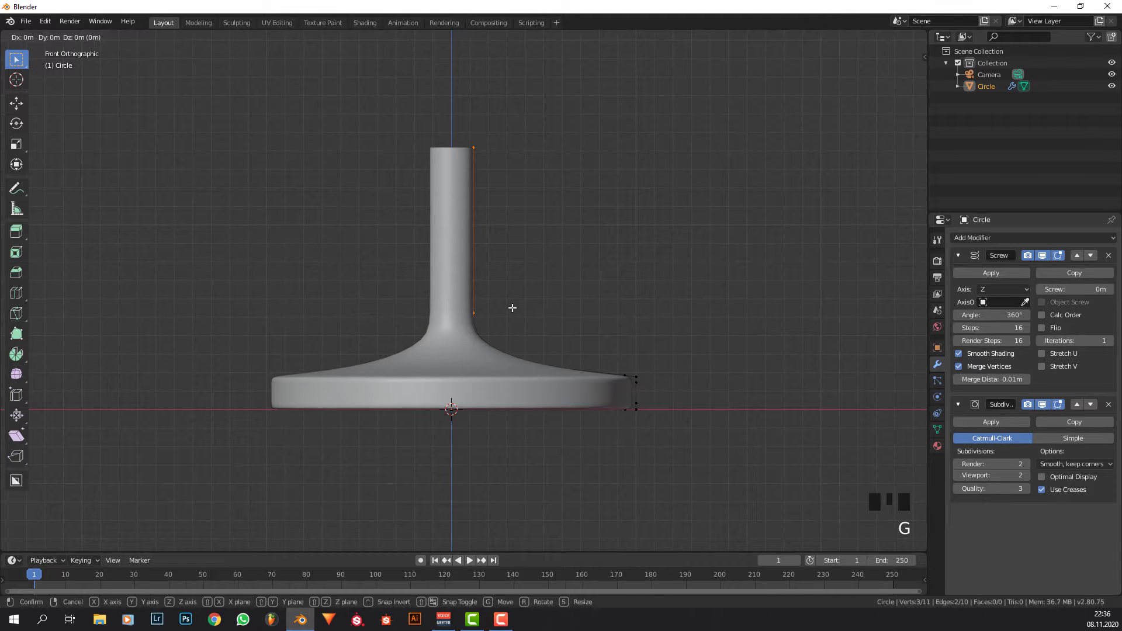
{"action": "key", "text": "x"}
{"action": "left_click", "coordinate": [514, 305]}
Select the neck's top vertex and raise it along Z by 1.19 m.
{"action": "middle_click_drag", "start_coordinate": [507, 233], "coordinate": [501, 289], "text": "shift"}
{"action": "right_click", "coordinate": [477, 201]}
{"action": "scroll", "coordinate": [457, 273], "scroll_direction": "up", "scroll_amount": 1}
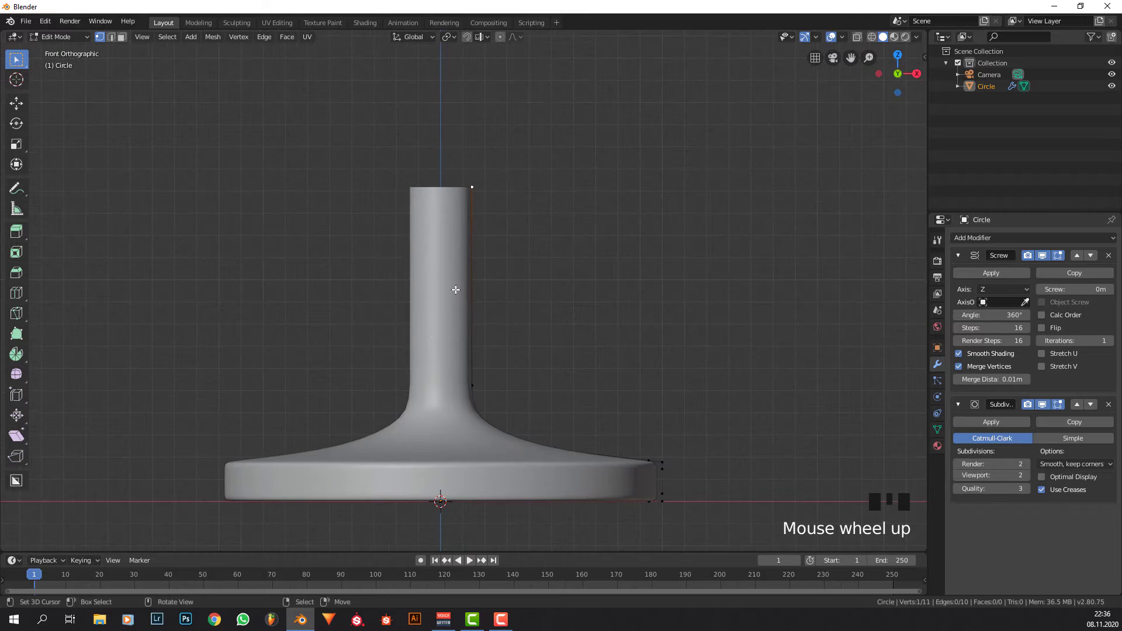
{"action": "middle_click_drag", "start_coordinate": [504, 218], "coordinate": [496, 263], "text": "shift"}
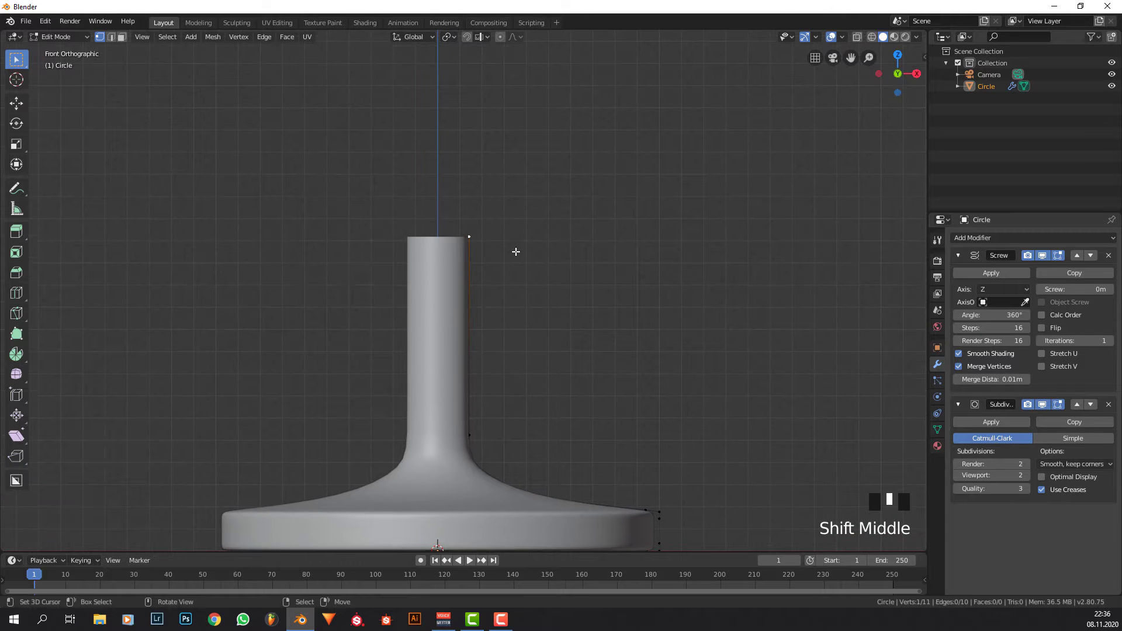
{"action": "scroll", "coordinate": [510, 233], "scroll_direction": "down", "scroll_amount": 3}
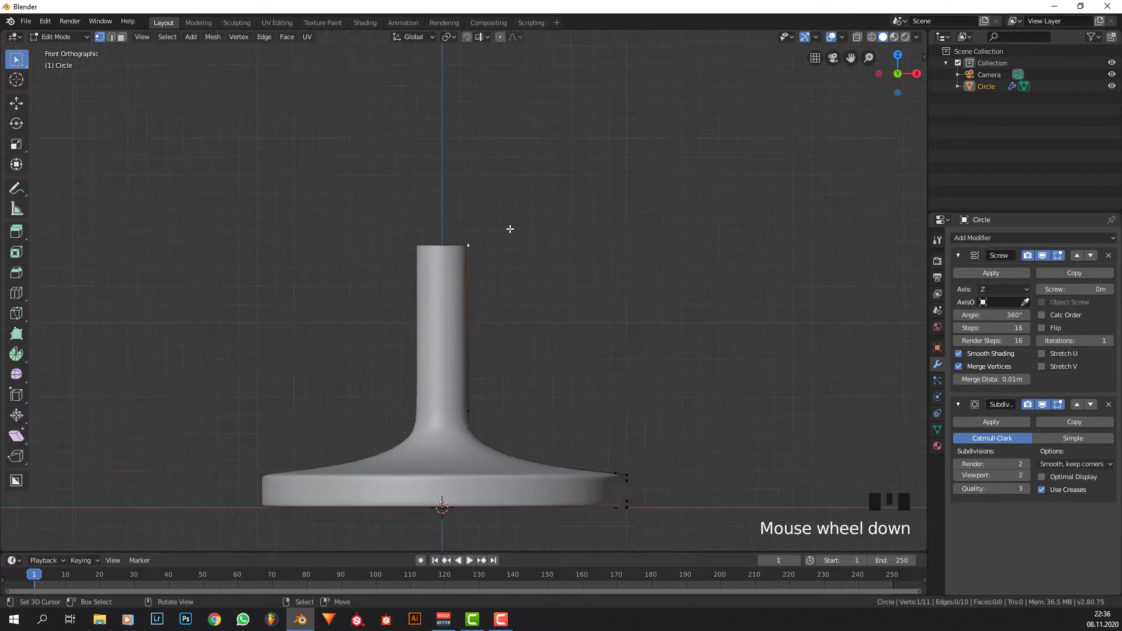
{"action": "key", "text": "g"}
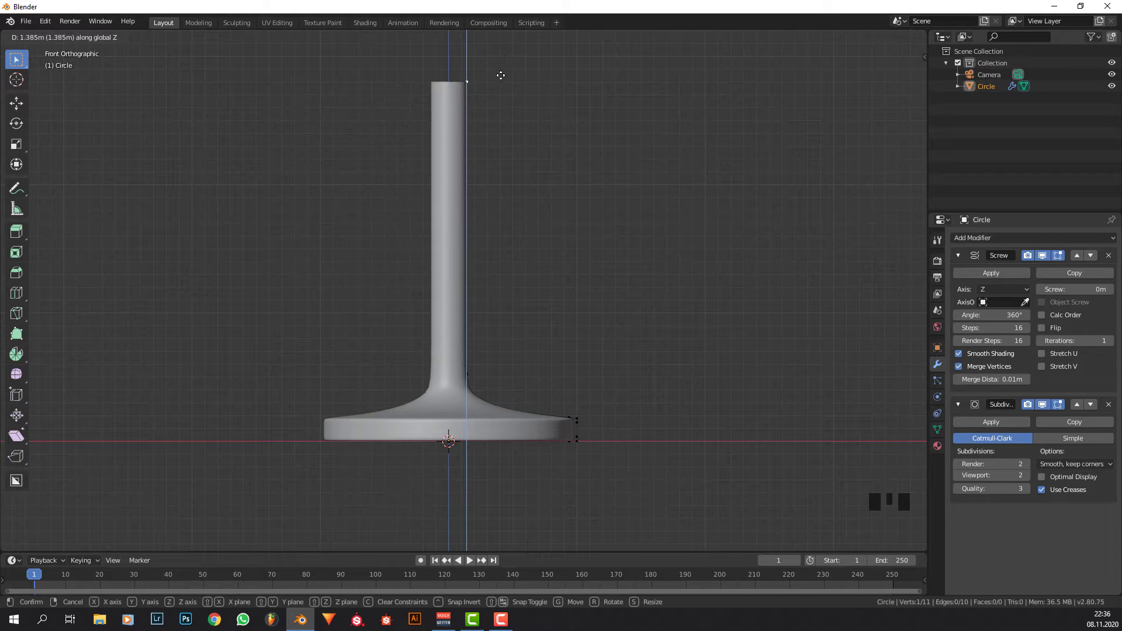
{"action": "left_click", "coordinate": [500, 91]}
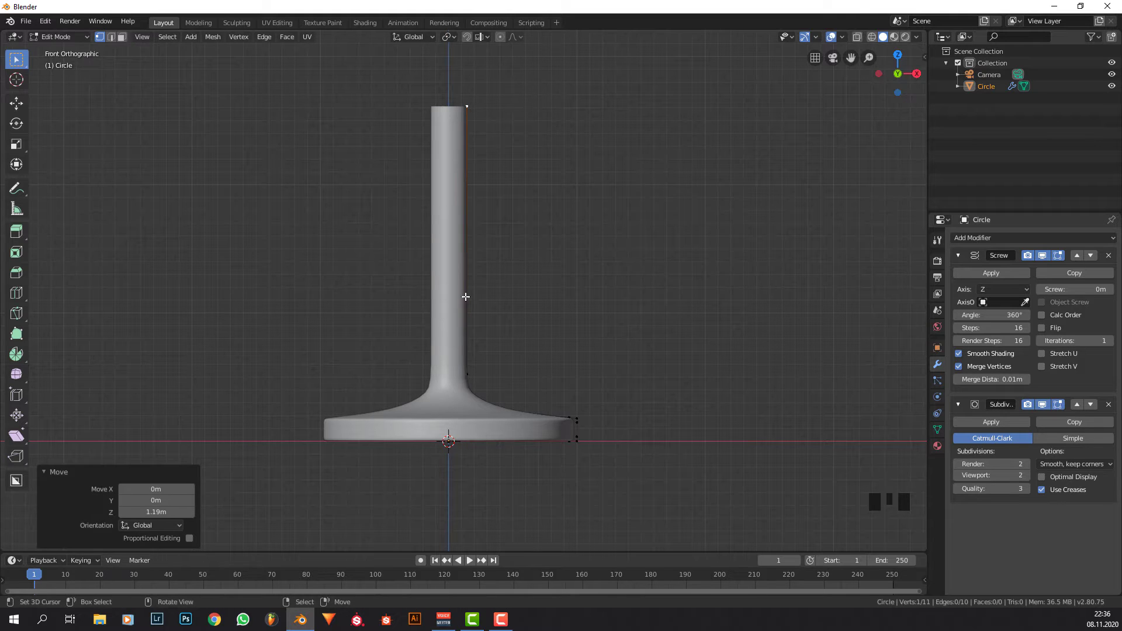
Select the long vertical neck edge by its two end vertices and subdivide it with one cut.
{"action": "right_click", "coordinate": [475, 342]}
{"action": "right_click", "coordinate": [486, 100]}
{"action": "right_click", "coordinate": [484, 100], "text": "shift"}
{"action": "key", "text": "F3"}
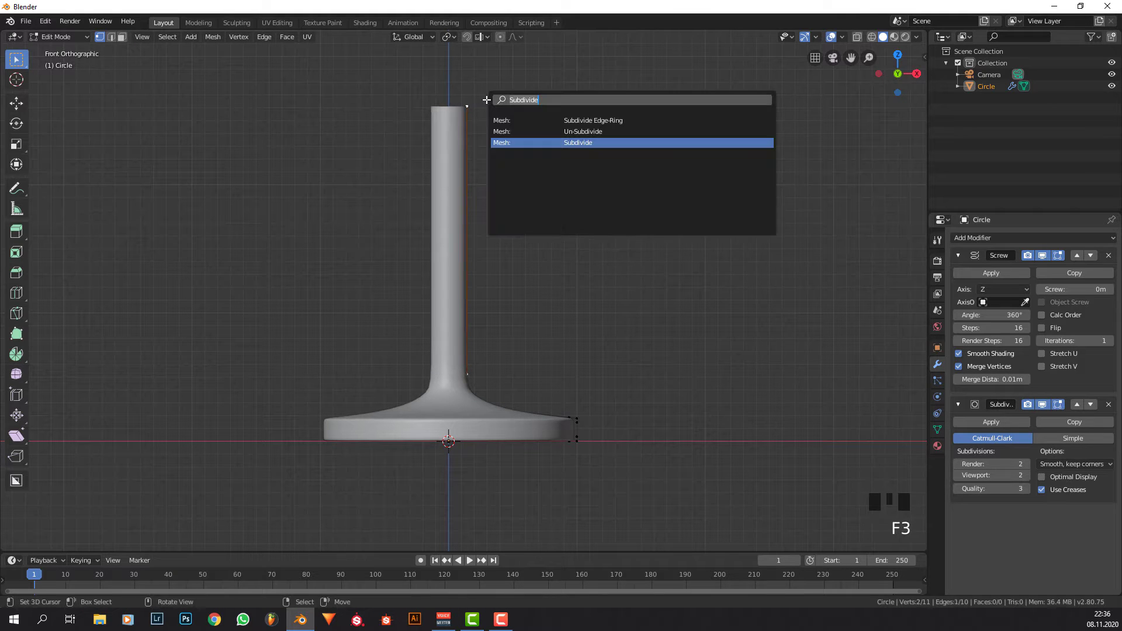
{"action": "key", "text": "Return"}
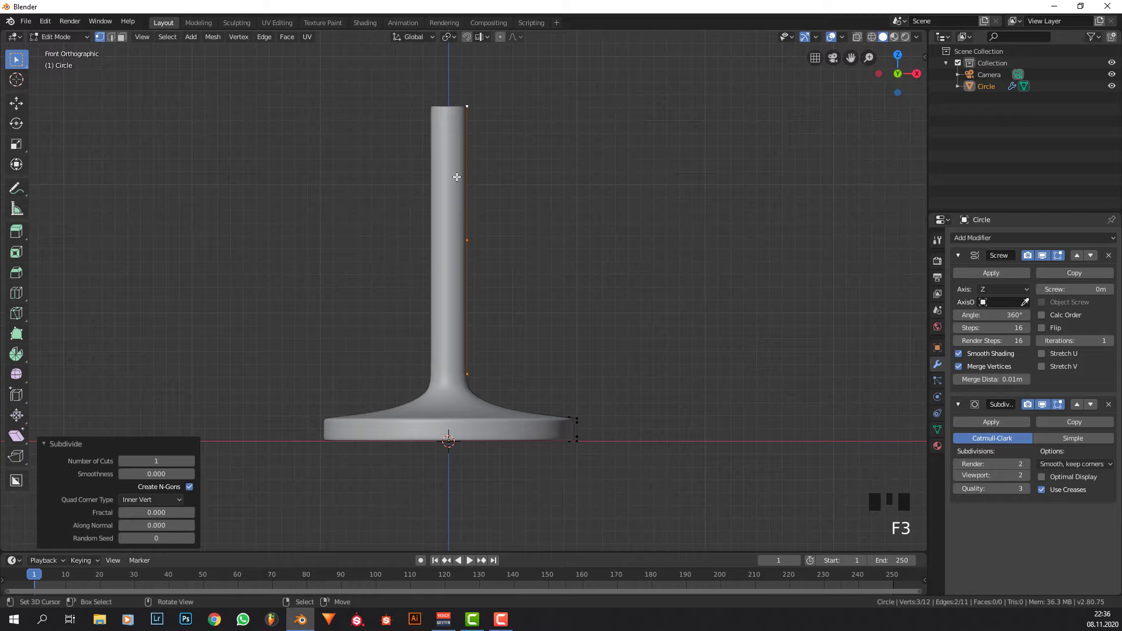
Slide the new middle neck vertex down along its edge by a factor of 0.122.
{"action": "right_click", "coordinate": [481, 252]}
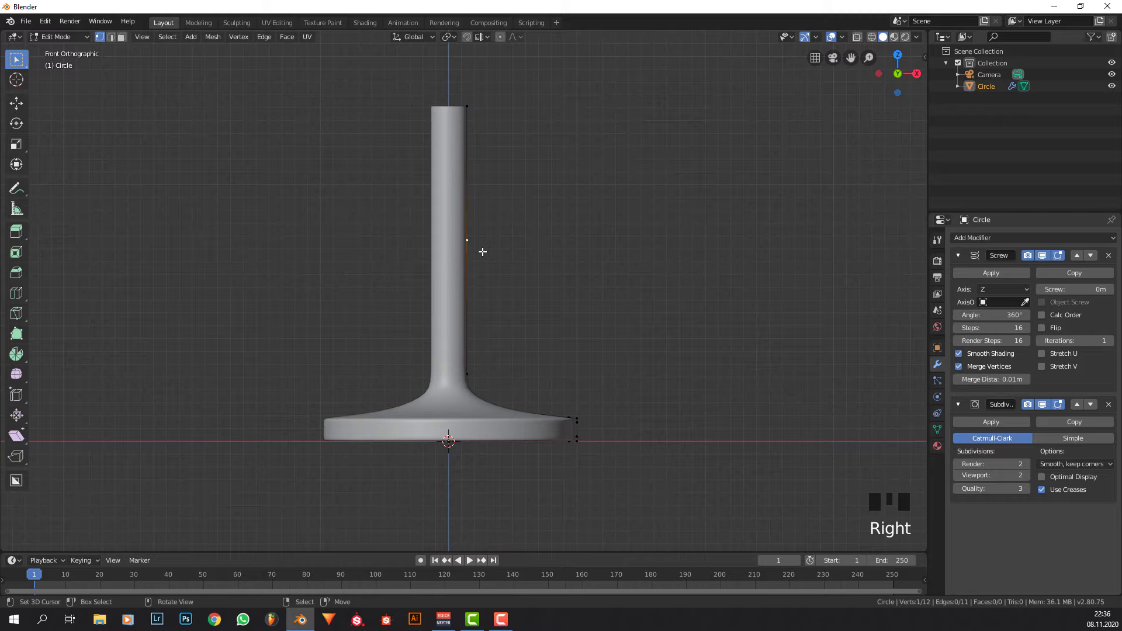
{"action": "key", "text": "g"}
{"action": "key", "text": "g"}
{"action": "left_click", "coordinate": [488, 287]}
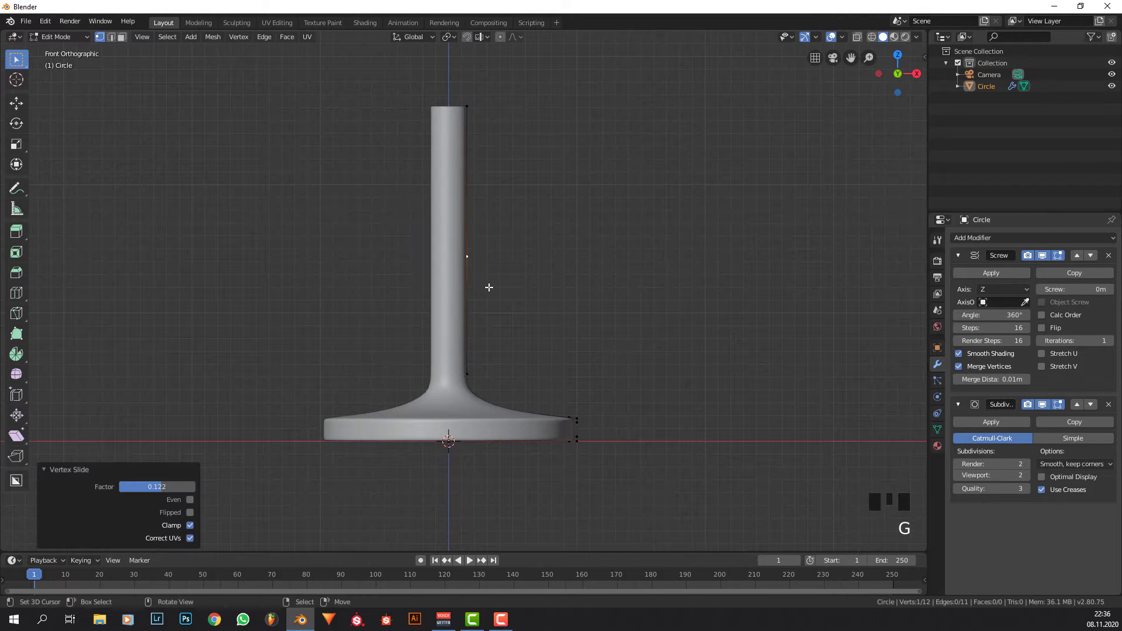
Subdivide the neck edge between the middle and top vertices with 8 cuts.
{"action": "right_click", "coordinate": [476, 120], "text": "shift"}
{"action": "key", "text": "F3"}
{"action": "key", "text": "Return"}
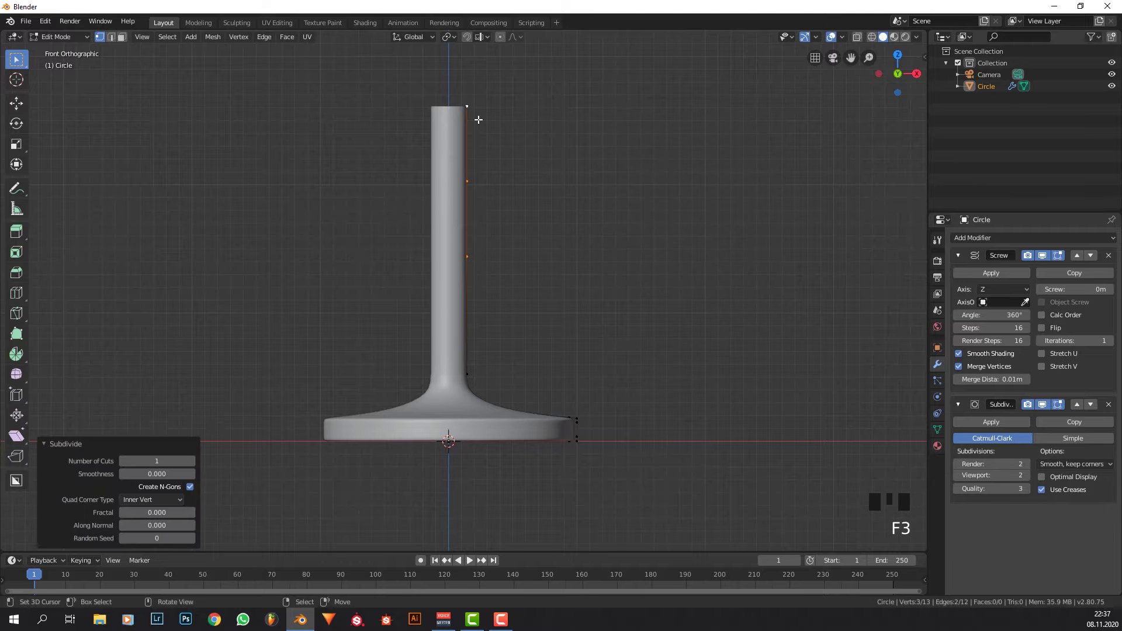
{"action": "left_click", "coordinate": [191, 461]}
{"action": "left_click", "coordinate": [192, 461]}
{"action": "left_click", "coordinate": [192, 461]}
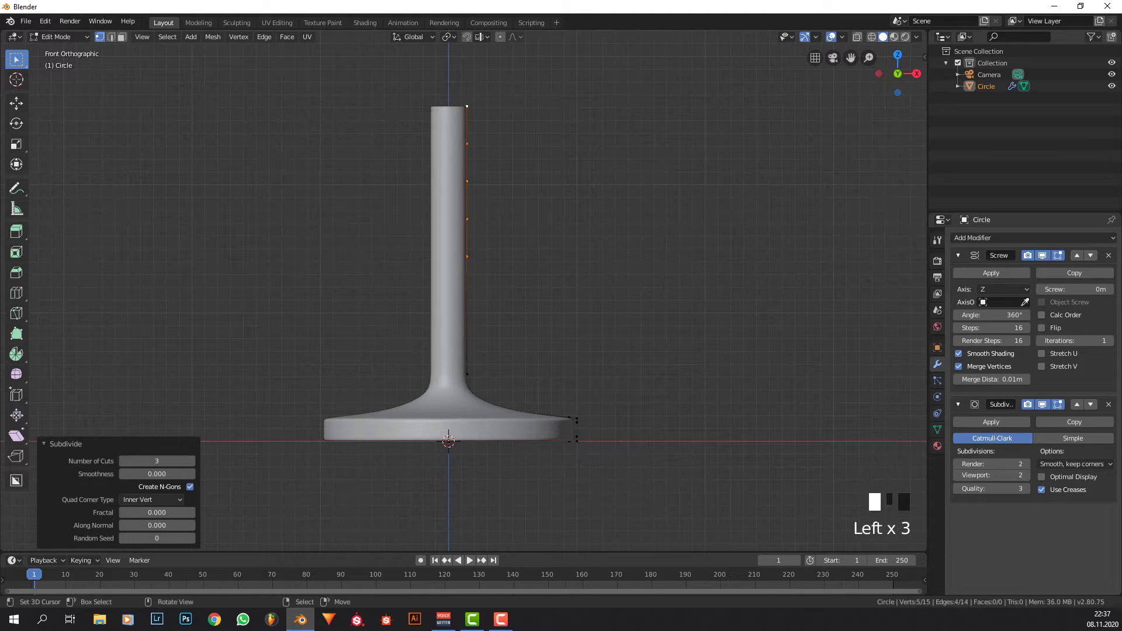
{"action": "left_click", "coordinate": [191, 462]}
{"action": "left_click", "coordinate": [191, 461]}
{"action": "left_click", "coordinate": [191, 461]}
{"action": "left_click", "coordinate": [191, 461]}
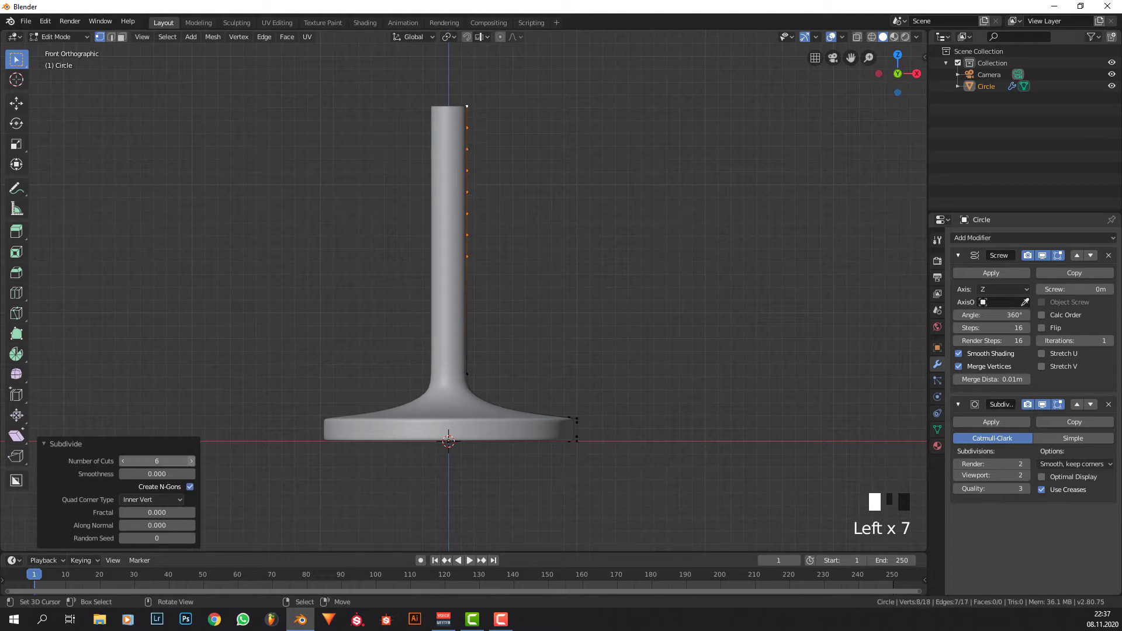
{"action": "left_click", "coordinate": [191, 461]}
{"action": "left_click", "coordinate": [191, 461]}
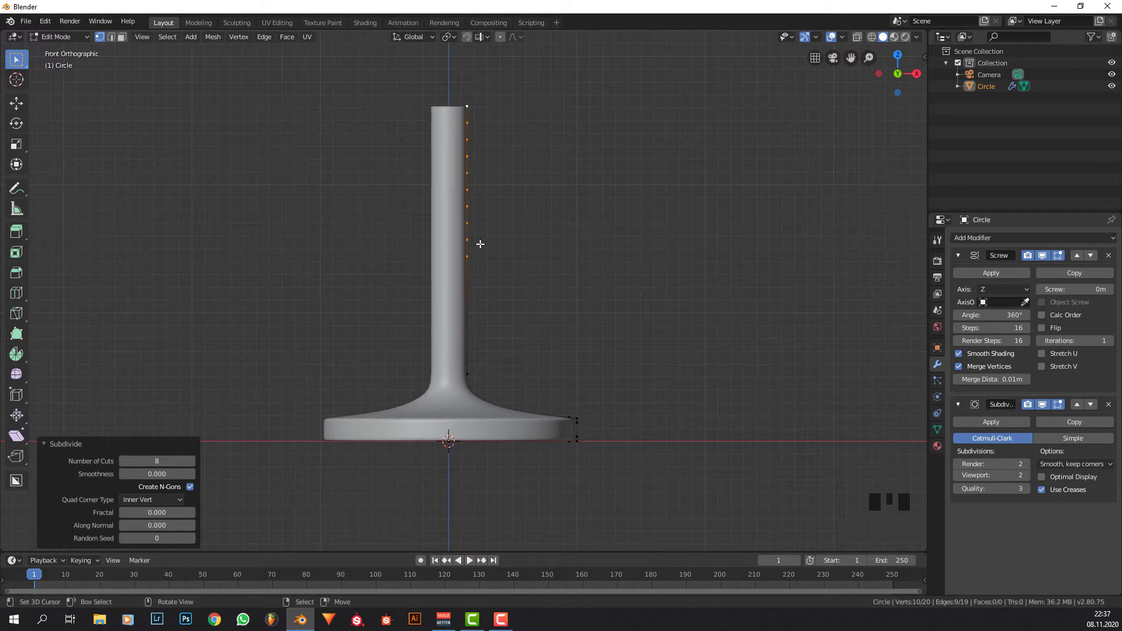
Apply Checker Deselect to the subdivided upper-neck vertices with an offset of 1.
{"action": "key", "text": "F3"}
{"action": "type", "text": "checker"}
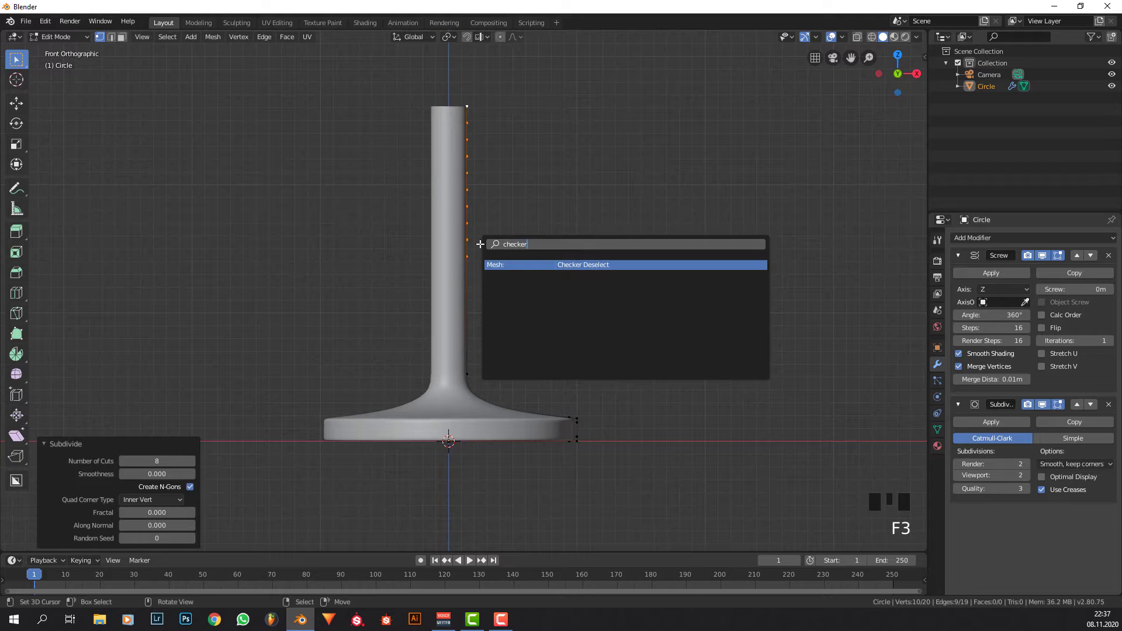
{"action": "key", "text": "Return"}
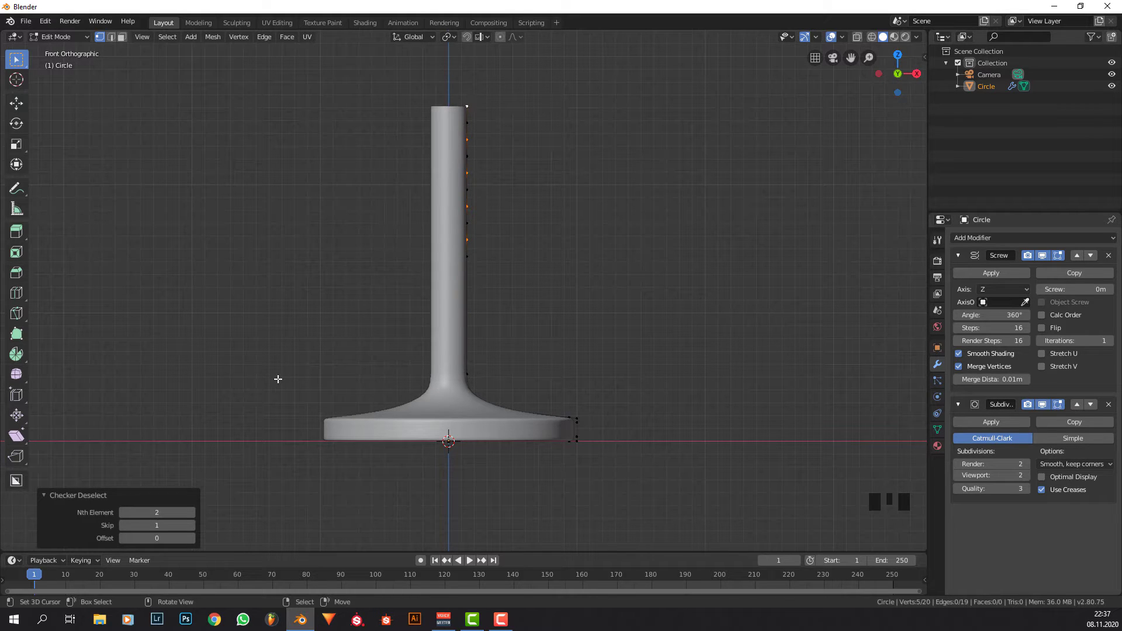
{"action": "left_click", "coordinate": [191, 540]}
Change the selection to four alternate neck vertices starting just above the lowest subdivided one, leaving out the top vertex.
{"action": "right_click", "coordinate": [467, 256], "text": "shift"}
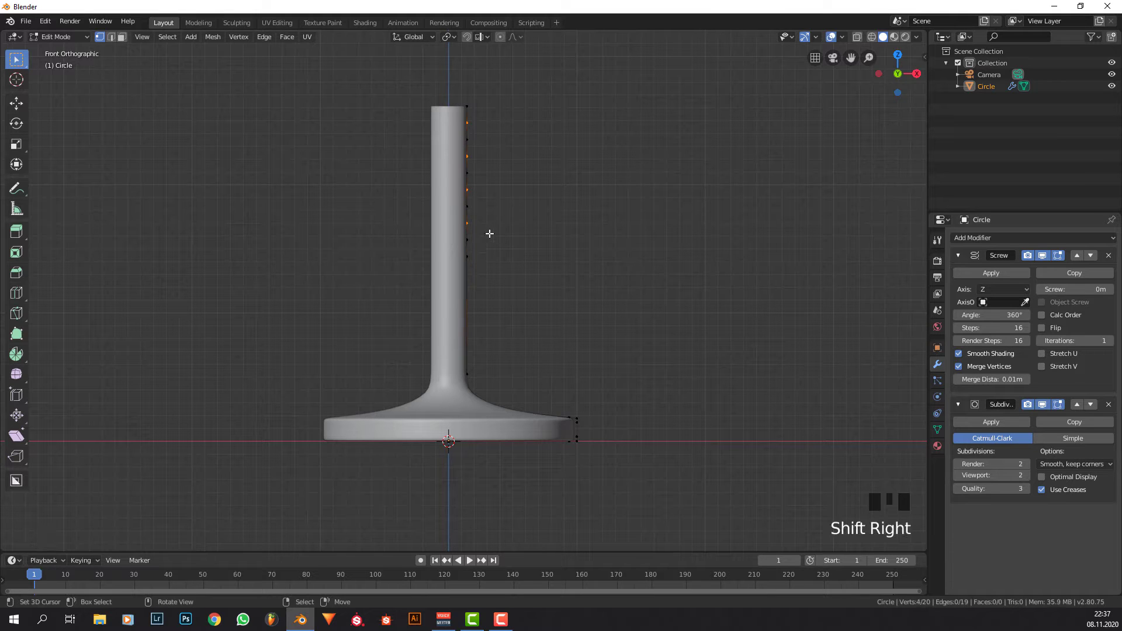
{"action": "right_click", "coordinate": [471, 239], "text": "shift"}
{"action": "right_click", "coordinate": [471, 224], "text": "shift"}
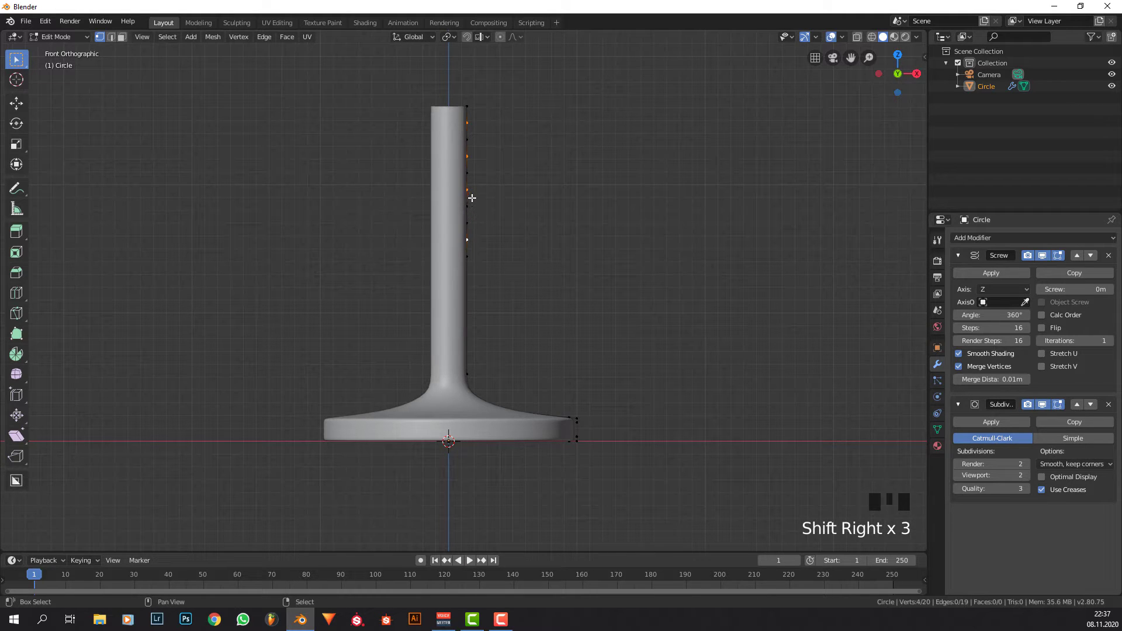
{"action": "right_click", "coordinate": [472, 204], "text": "shift"}
{"action": "right_click", "coordinate": [471, 190], "text": "shift"}
{"action": "right_click", "coordinate": [471, 173], "text": "shift"}
{"action": "right_click", "coordinate": [472, 156], "text": "shift"}
{"action": "right_click", "coordinate": [471, 139], "text": "shift"}
{"action": "right_click", "coordinate": [472, 125], "text": "shift"}
{"action": "right_click", "coordinate": [471, 111], "text": "shift"}
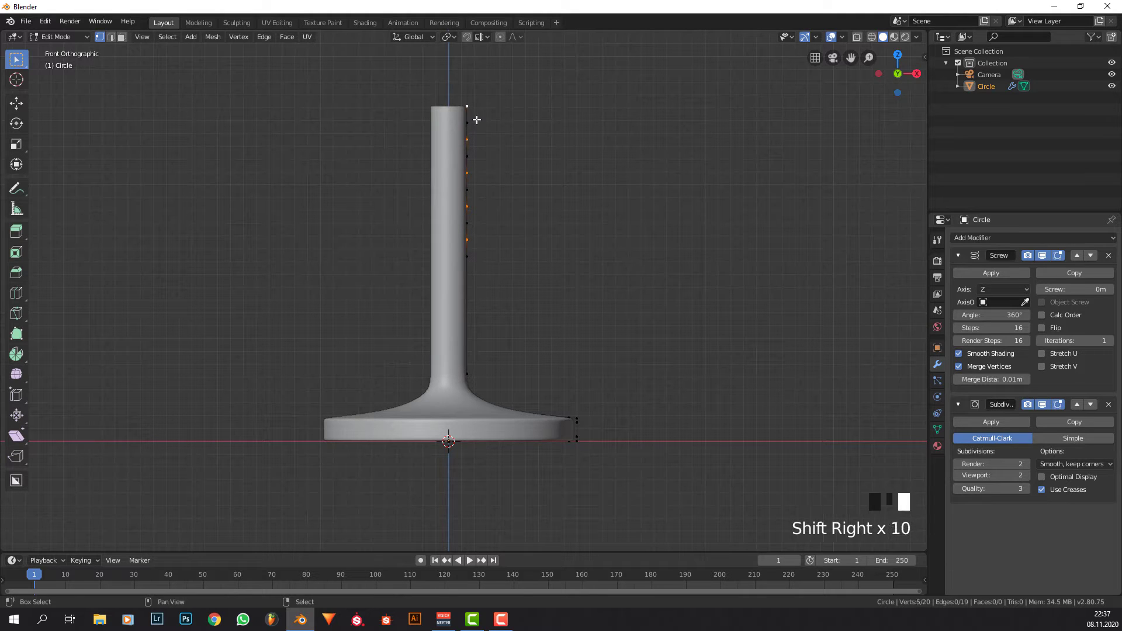
{"action": "right_click", "coordinate": [471, 110], "text": "shift"}
Move the four alternate neck vertices inward along X by 0.0835 m to form ripples in the upper neck.
{"action": "scroll", "coordinate": [488, 176], "scroll_direction": "up", "scroll_amount": 1}
{"action": "key", "text": "g"}
{"action": "key", "text": "x"}
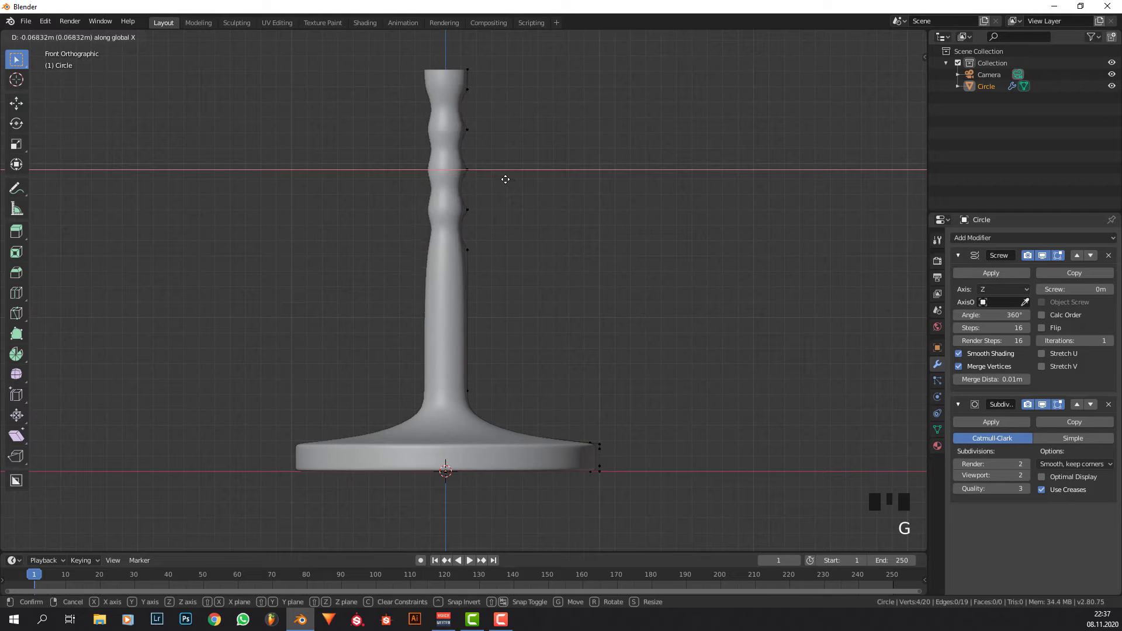
{"action": "left_click", "coordinate": [504, 179]}
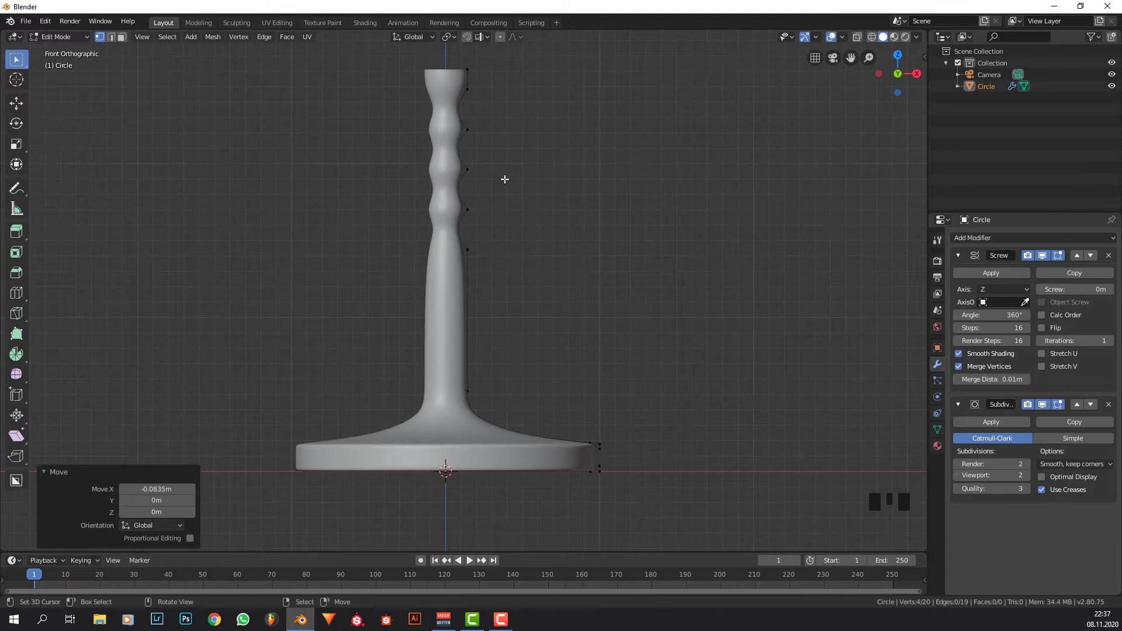
{"action": "scroll", "coordinate": [480, 223], "scroll_direction": "up", "scroll_amount": 1}
{"action": "middle_click_drag", "start_coordinate": [498, 248], "coordinate": [506, 301], "text": "shift"}
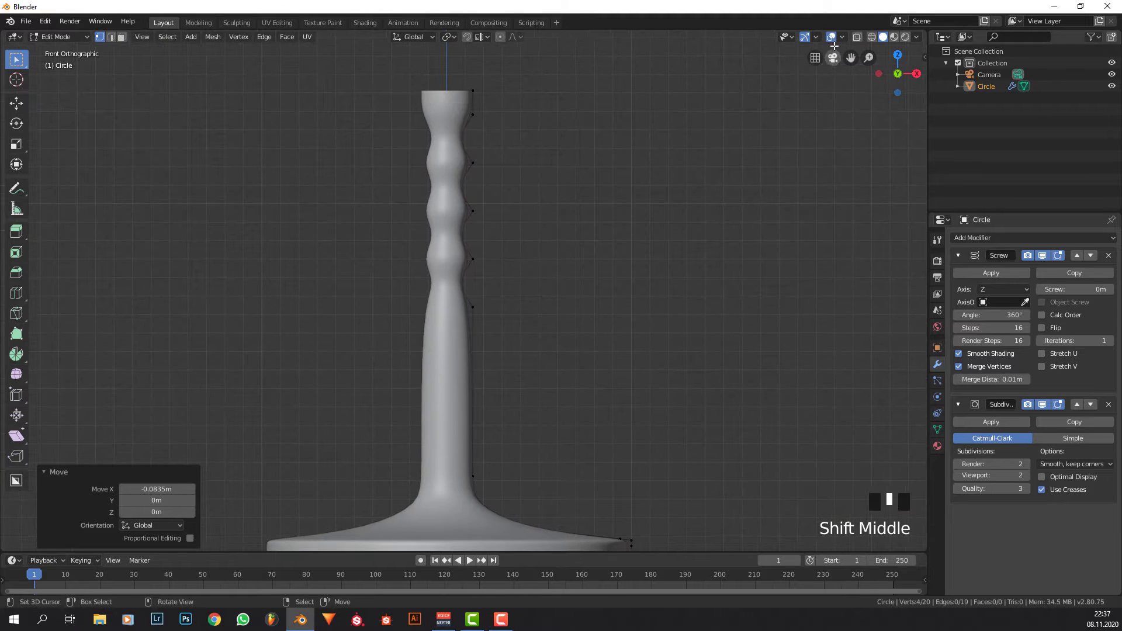
Show the model in wireframe and subdivide the profile edge between the first outer vertex below the rim and the topmost inward vertex.
{"action": "left_click", "coordinate": [871, 38]}
{"action": "right_click", "coordinate": [483, 113], "text": "shift"}
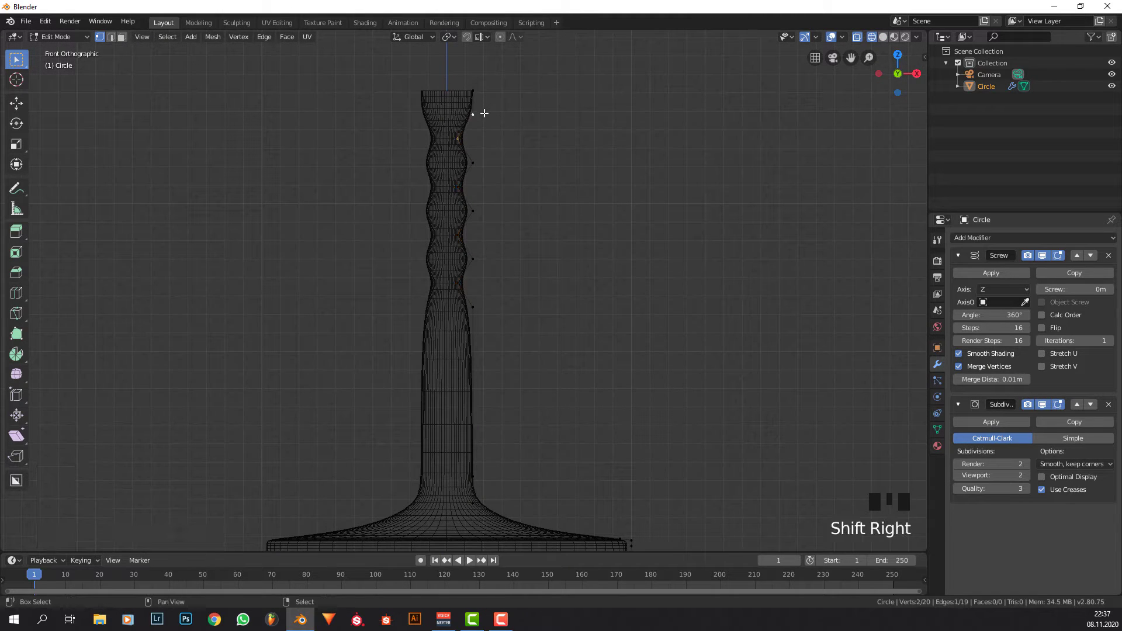
{"action": "key", "text": "F3"}
{"action": "type", "text": "subd"}
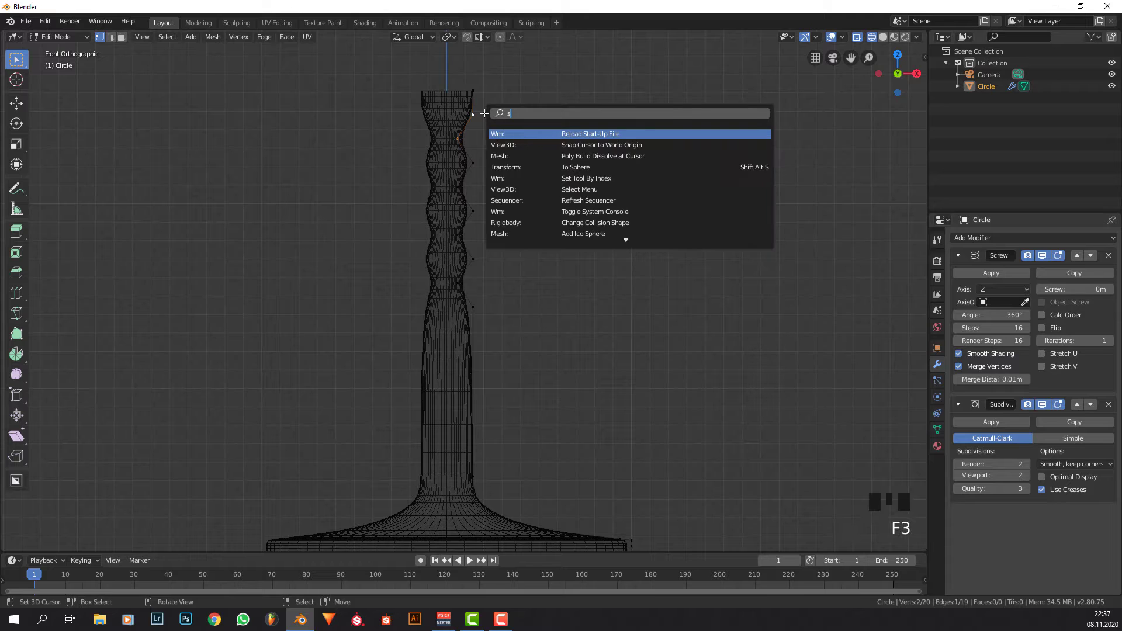
{"action": "key", "text": "Down"}
{"action": "key", "text": "Down"}
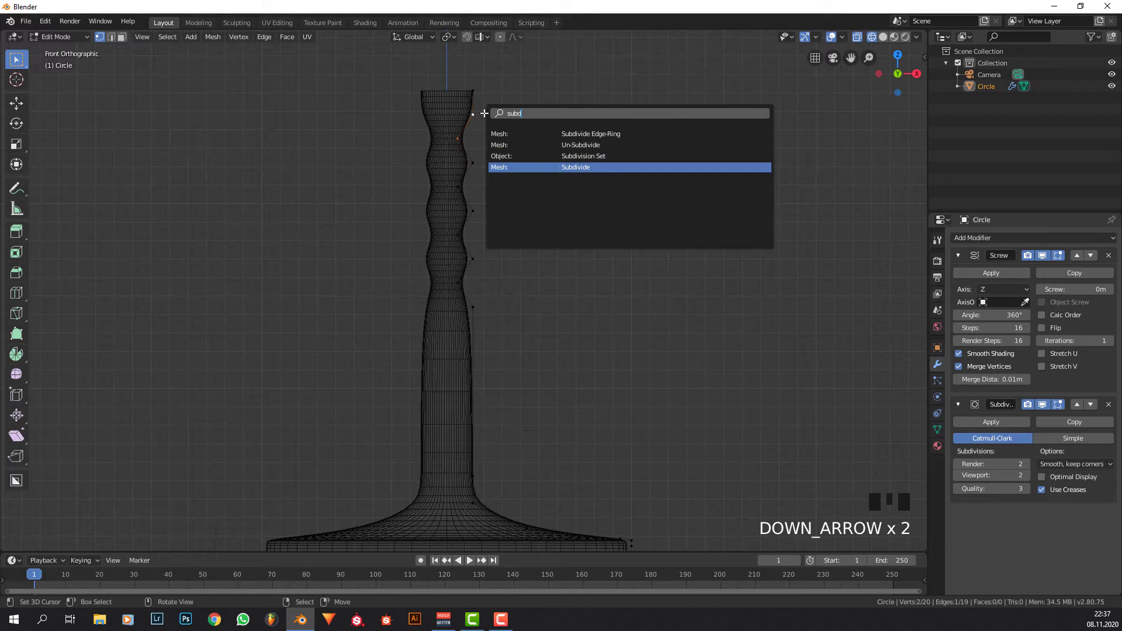
{"action": "key", "text": "Return"}
Vertex-slide the new vertex by a factor of -0.6 toward the first outer vertex below the rim.
{"action": "scroll", "coordinate": [481, 112], "scroll_direction": "up", "scroll_amount": 2}
{"action": "middle_click_drag", "start_coordinate": [486, 90], "coordinate": [446, 131], "text": "shift"}
{"action": "right_click", "coordinate": [446, 129]}
{"action": "key", "text": "g"}
{"action": "key", "text": "g"}
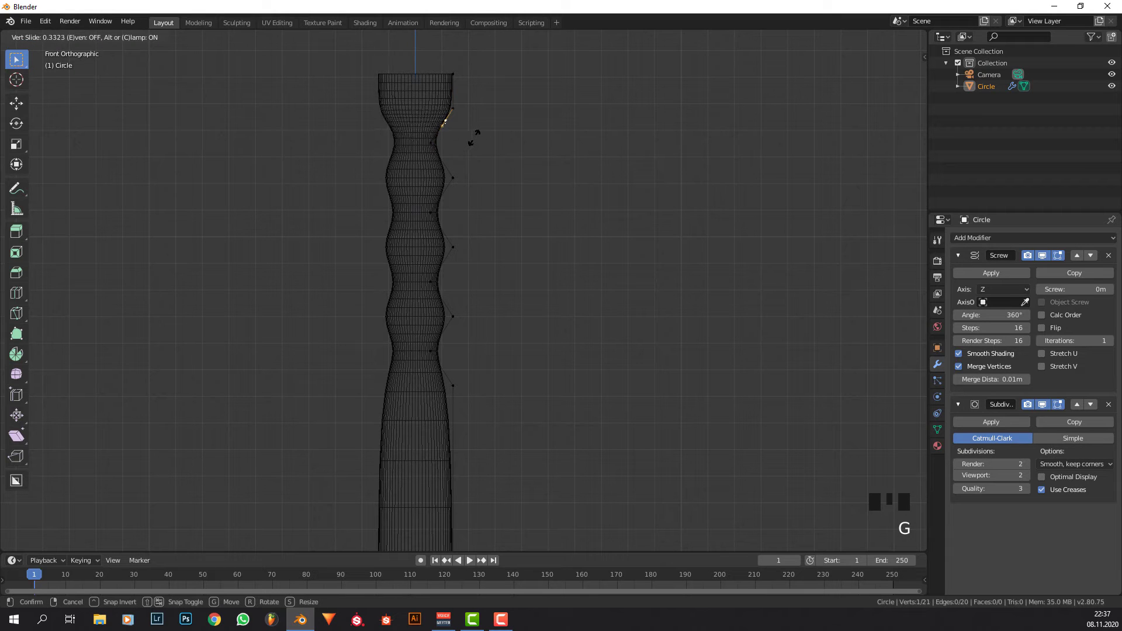
{"action": "left_click", "coordinate": [471, 141]}
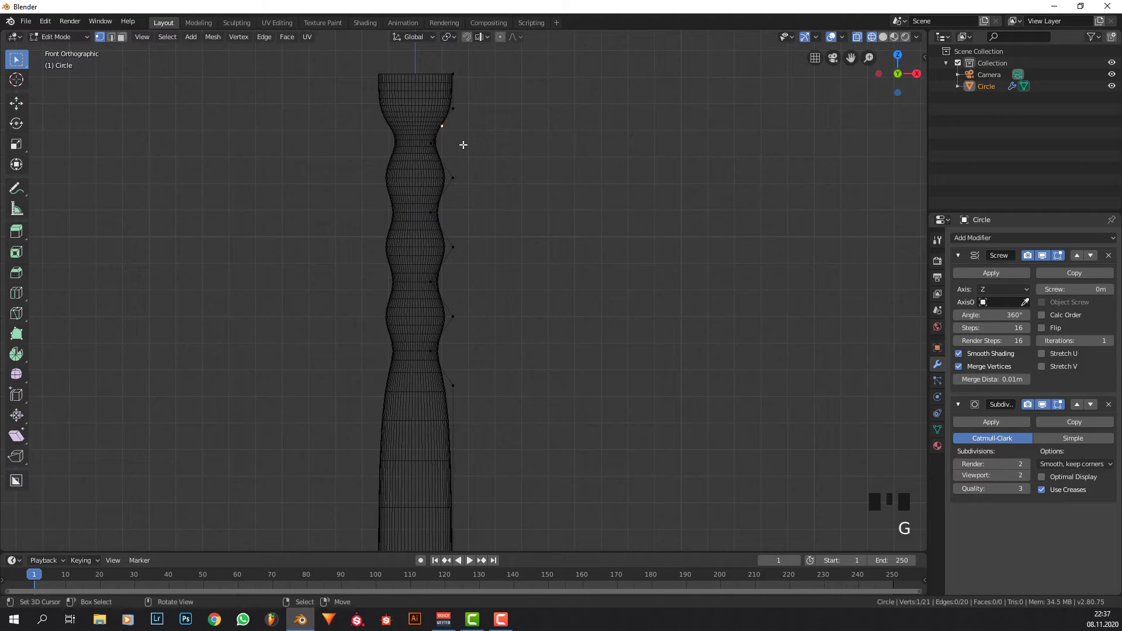
{"action": "key", "text": "g"}
{"action": "key", "text": "g"}
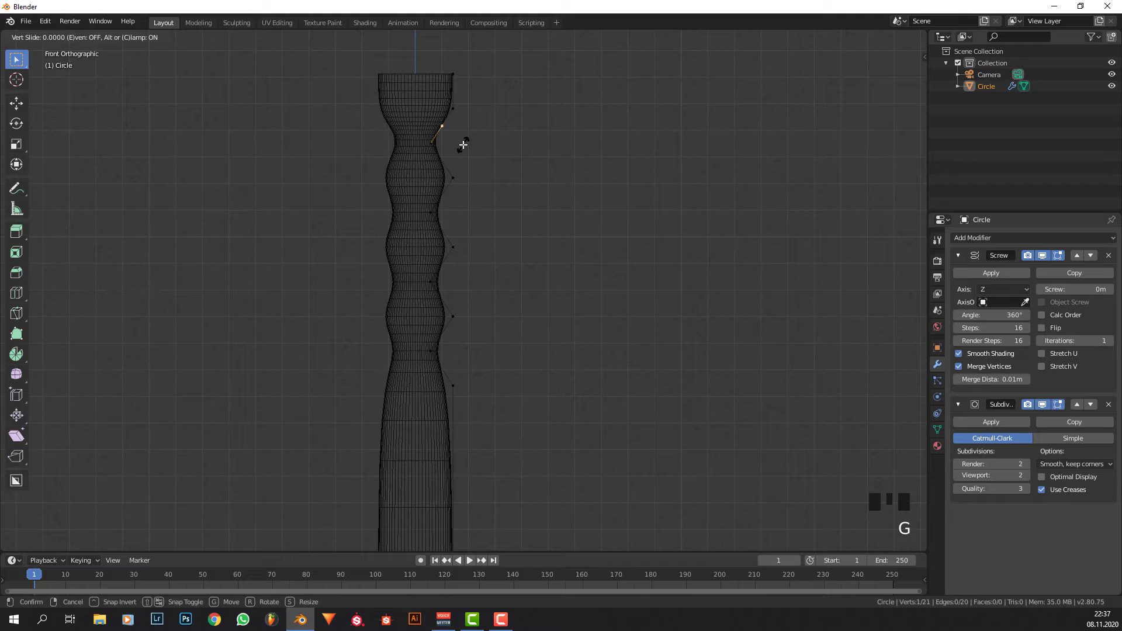
{"action": "type", "text": ".6"}
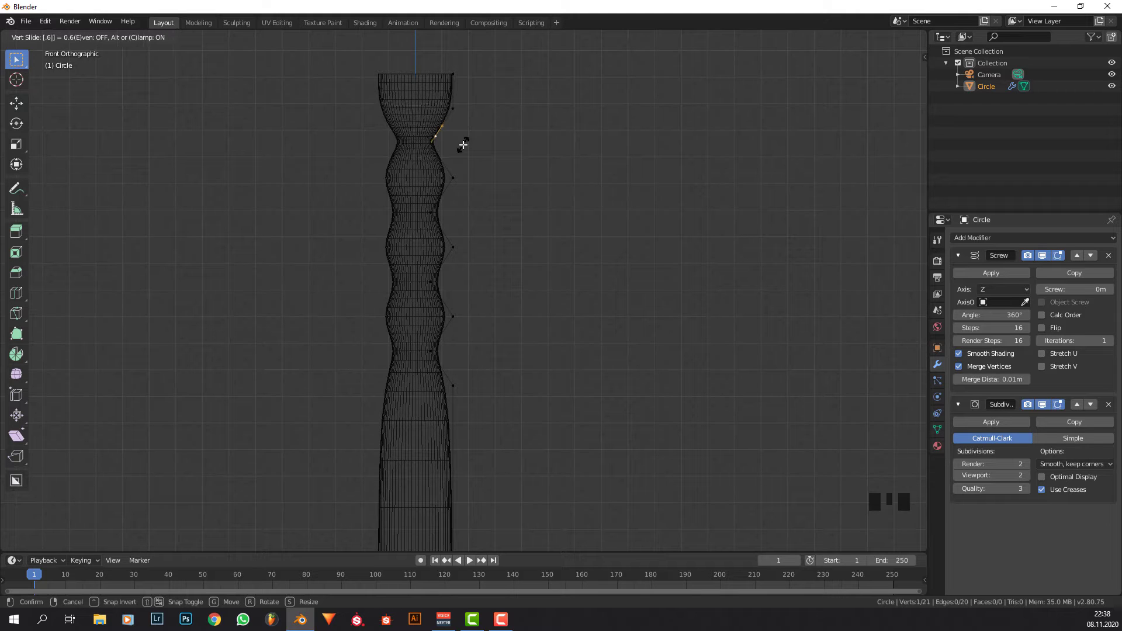
{"action": "type", "text": "-("}
{"action": "left_click", "coordinate": [463, 144]}
Subdivide the profile edge between the topmost inward vertex and the second outer vertex just below it.
{"action": "right_click", "coordinate": [462, 146]}
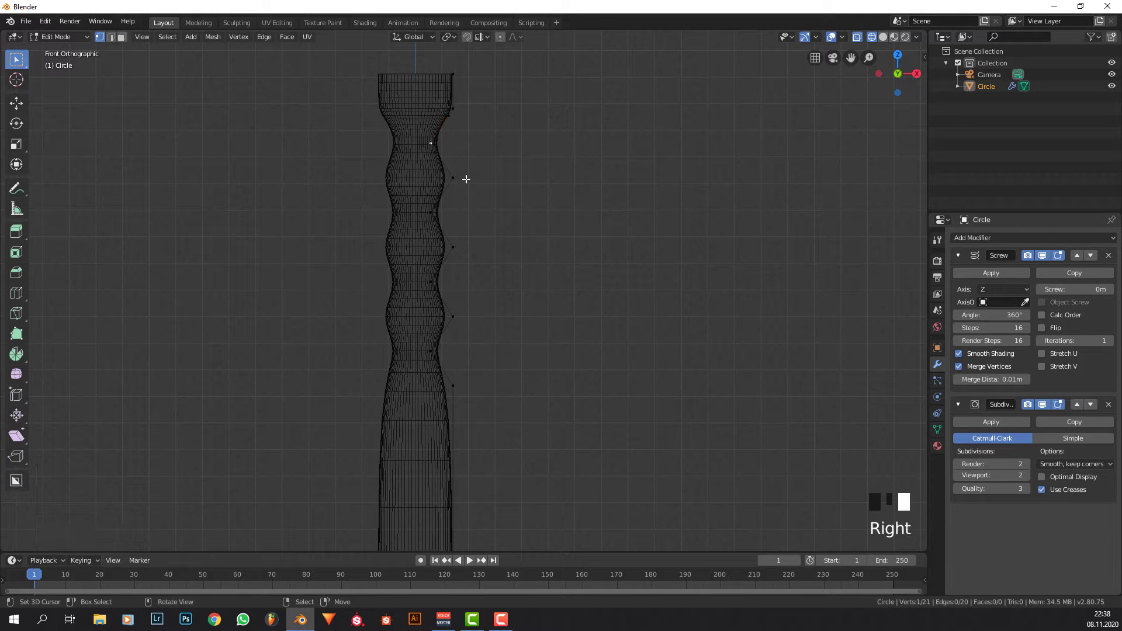
{"action": "right_click", "coordinate": [454, 178], "text": "shift"}
{"action": "key", "text": "F3"}
{"action": "type", "text": "subdiv"}
{"action": "key", "text": "Return"}
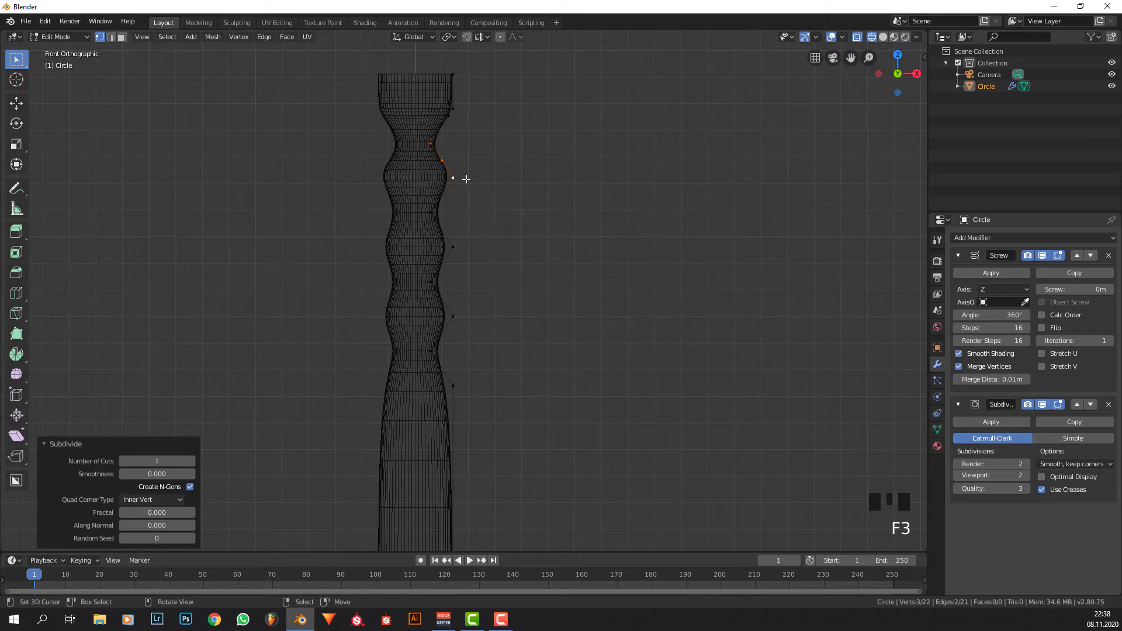
Vertex-slide the new midpoint by a factor of 0.6 toward the second outer vertex.
{"action": "right_click", "coordinate": [443, 161]}
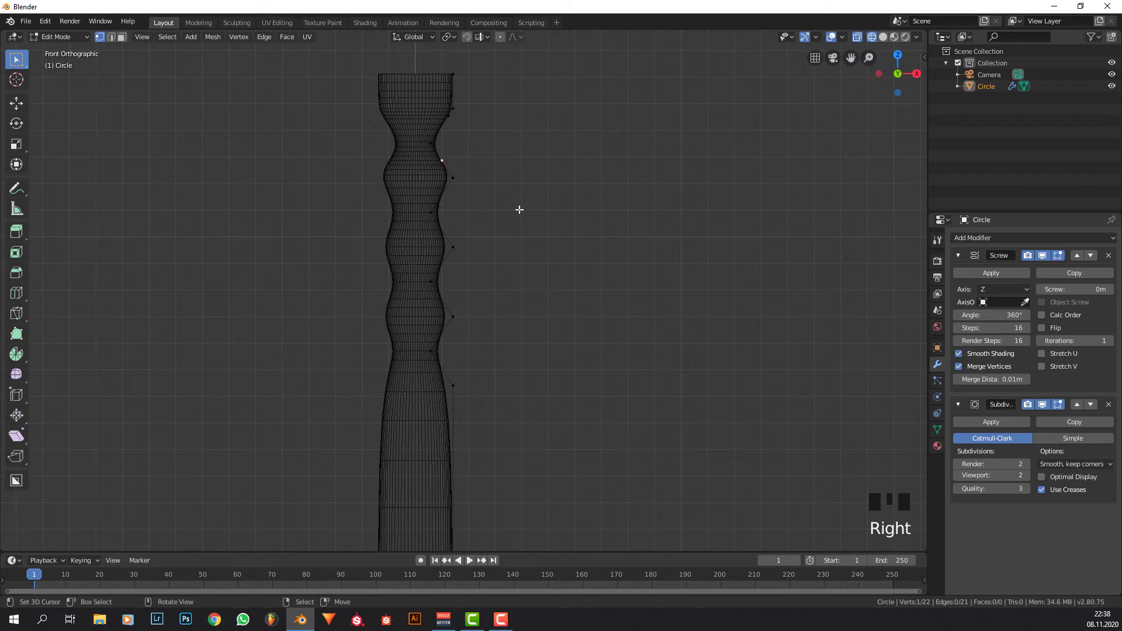
{"action": "key", "text": "g"}
{"action": "key", "text": "g"}
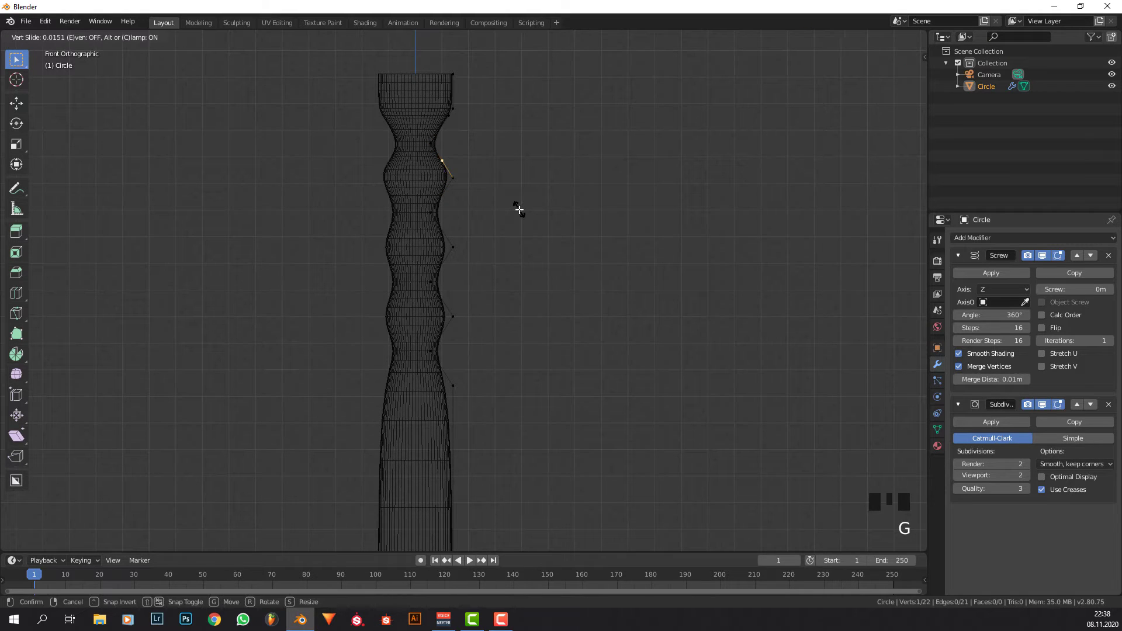
{"action": "type", "text": ".6"}
{"action": "key", "text": "Return"}
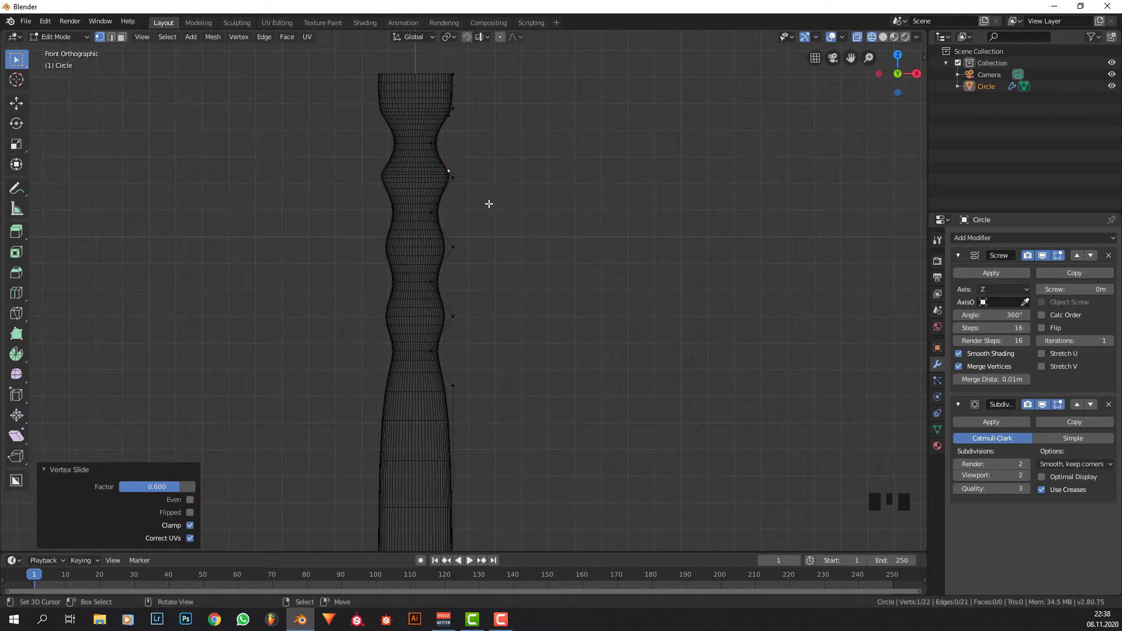
Subdivide the edge from the second outer vertex to the second inward vertex and slide the new vertex by -0.6 toward the outer one.
{"action": "right_click", "coordinate": [427, 217], "text": "shift"}
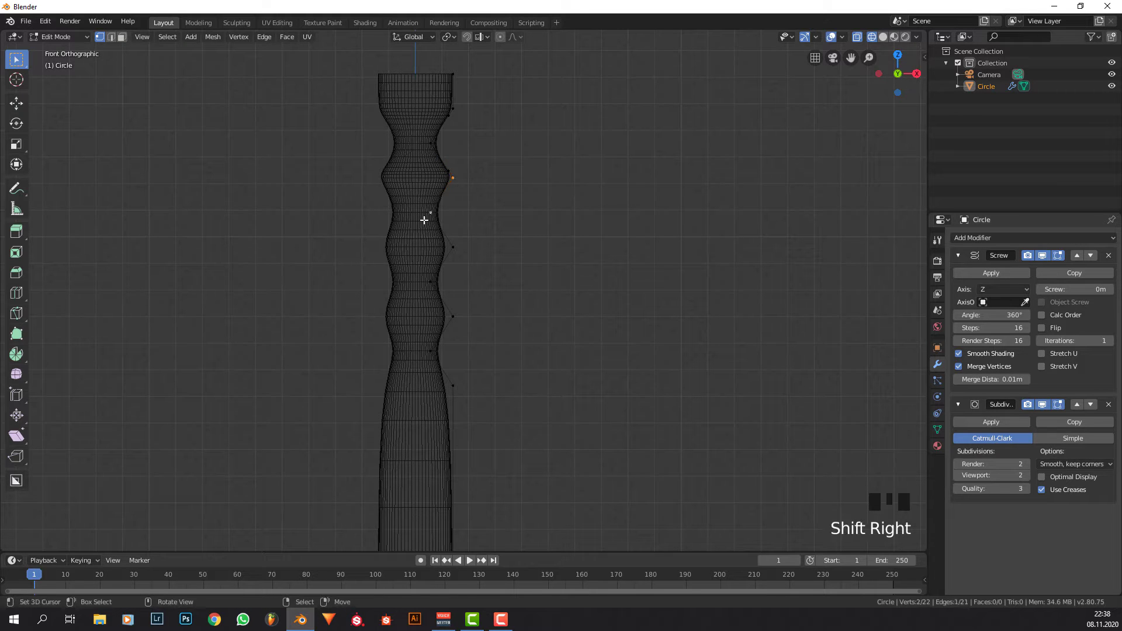
{"action": "key", "text": "F3"}
{"action": "right_click", "coordinate": [448, 198]}
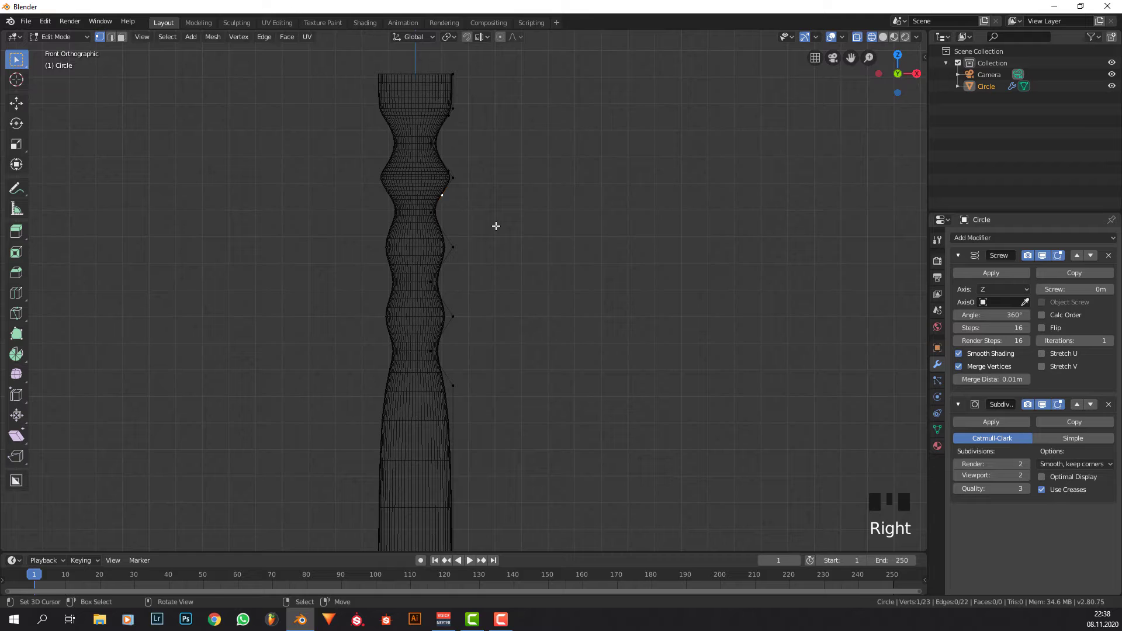
{"action": "key", "text": "g"}
{"action": "key", "text": "g"}
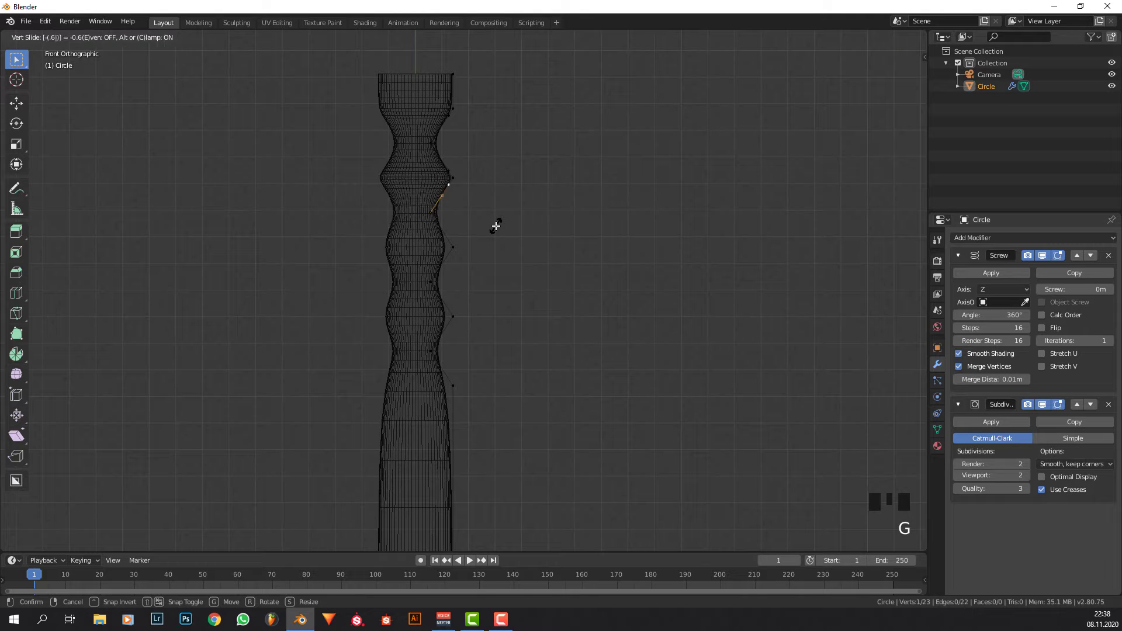
{"action": "left_click", "coordinate": [495, 227]}
Subdivide the edge from the second inward vertex to the third outer one and slide the new vertex toward the outer one, matching the ripple above.
{"action": "right_click", "coordinate": [433, 214]}
{"action": "right_click", "coordinate": [456, 251], "text": "shift"}
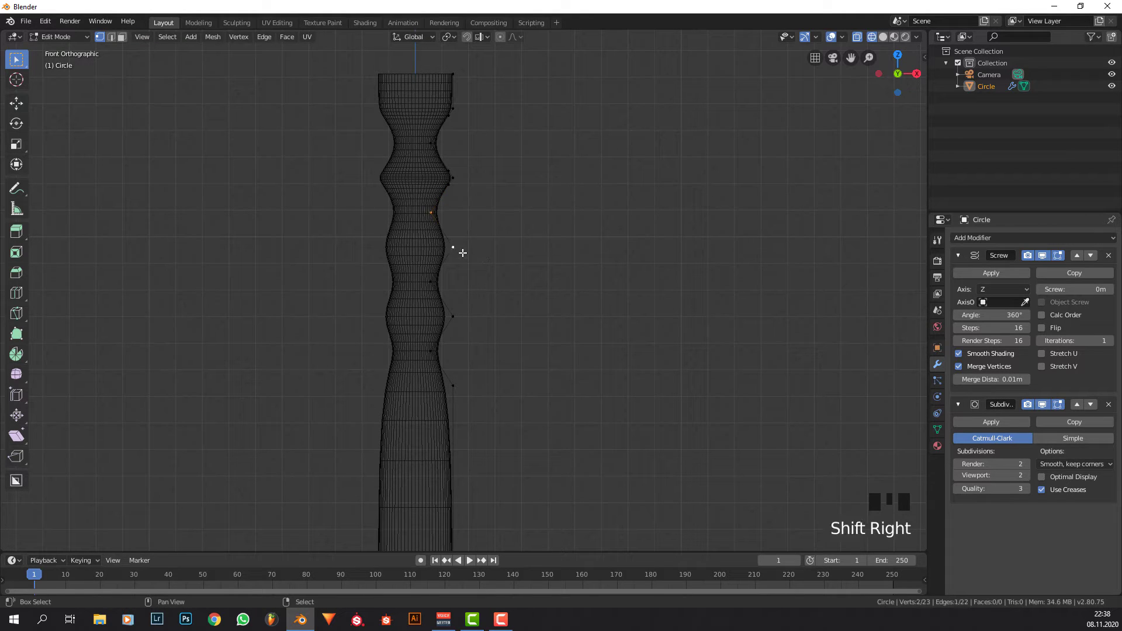
{"action": "key", "text": "F3"}
{"action": "key", "text": "Return"}
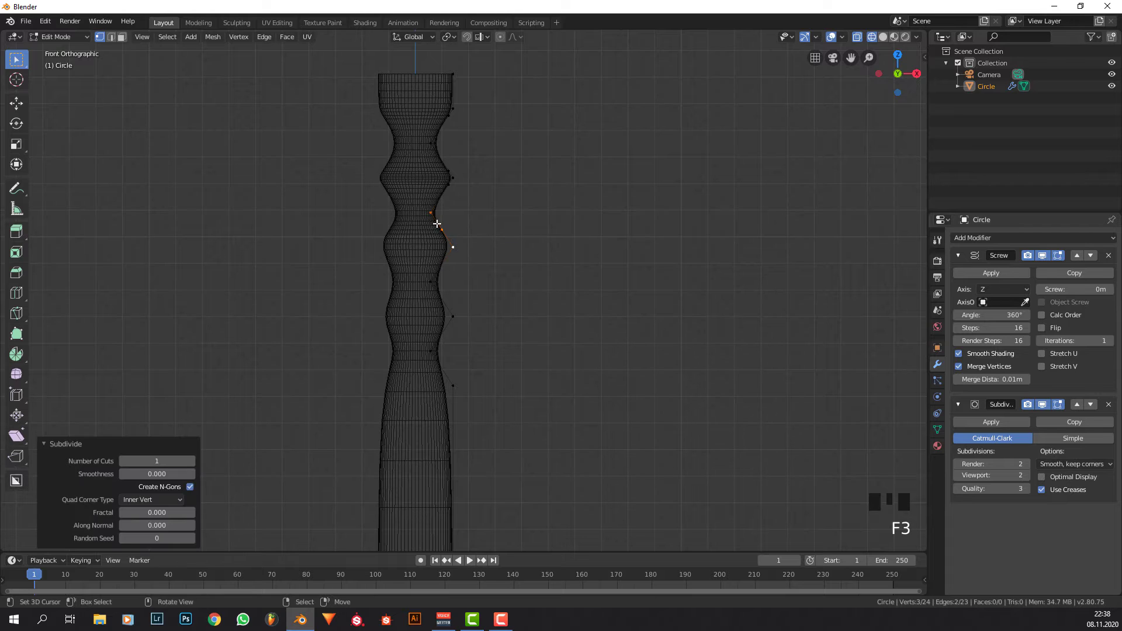
{"action": "right_click", "coordinate": [439, 226]}
{"action": "key", "text": "g"}
{"action": "key", "text": "g"}
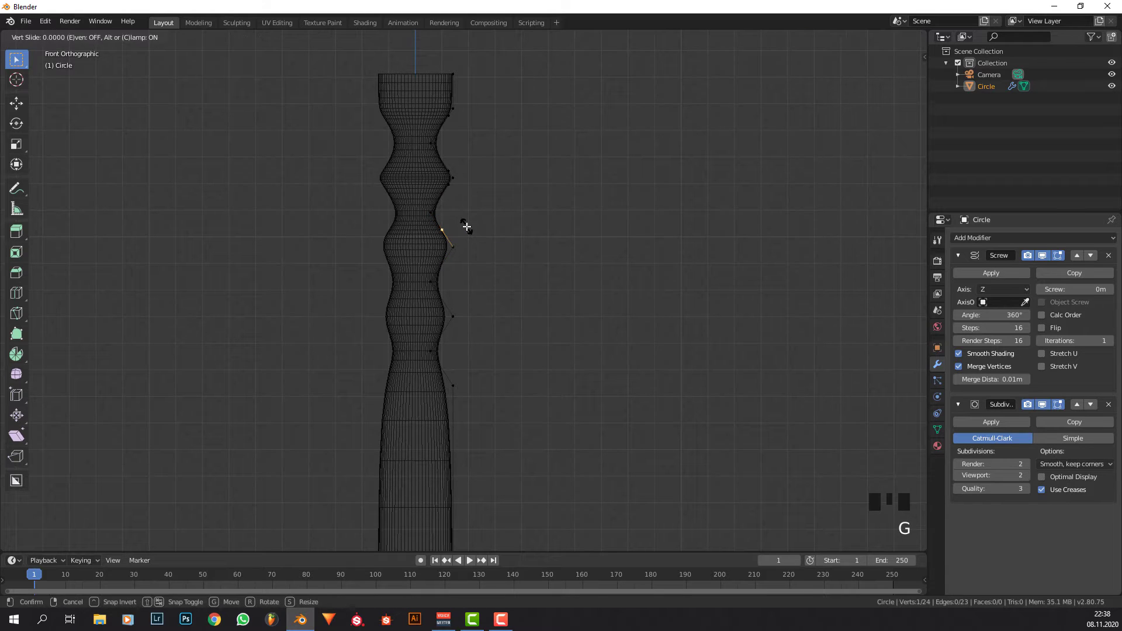
{"action": "key", "text": "Return"}
Subdivide the profile edge between the third outer vertex and the third inward vertex with one cut.
{"action": "right_click", "coordinate": [451, 250]}
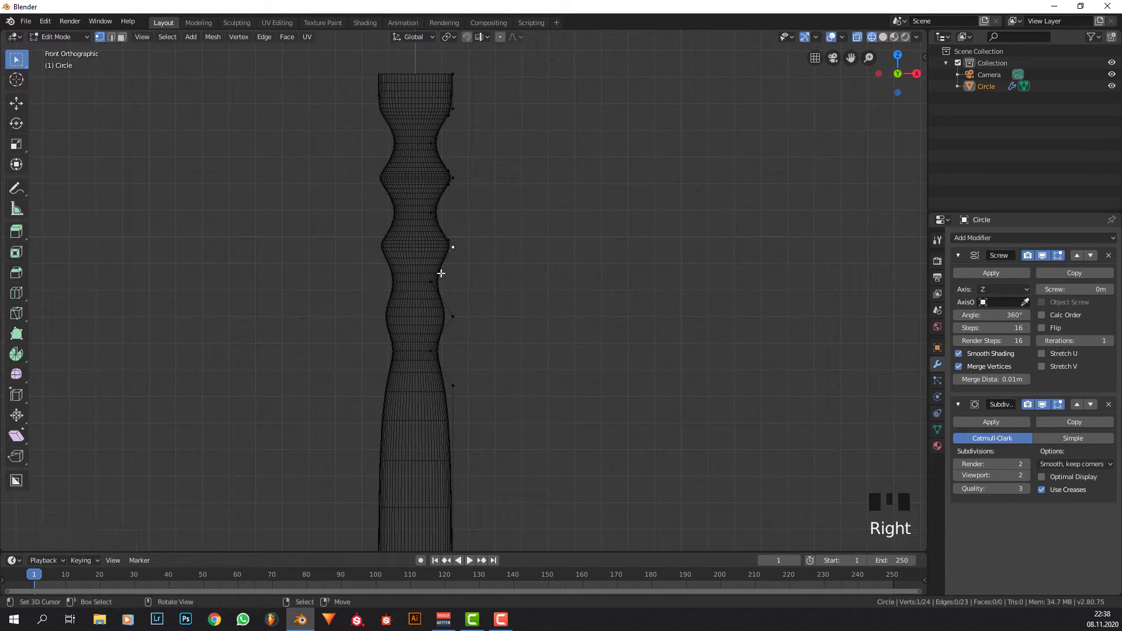
{"action": "right_click", "coordinate": [429, 279], "text": "shift"}
{"action": "key", "text": "F3"}
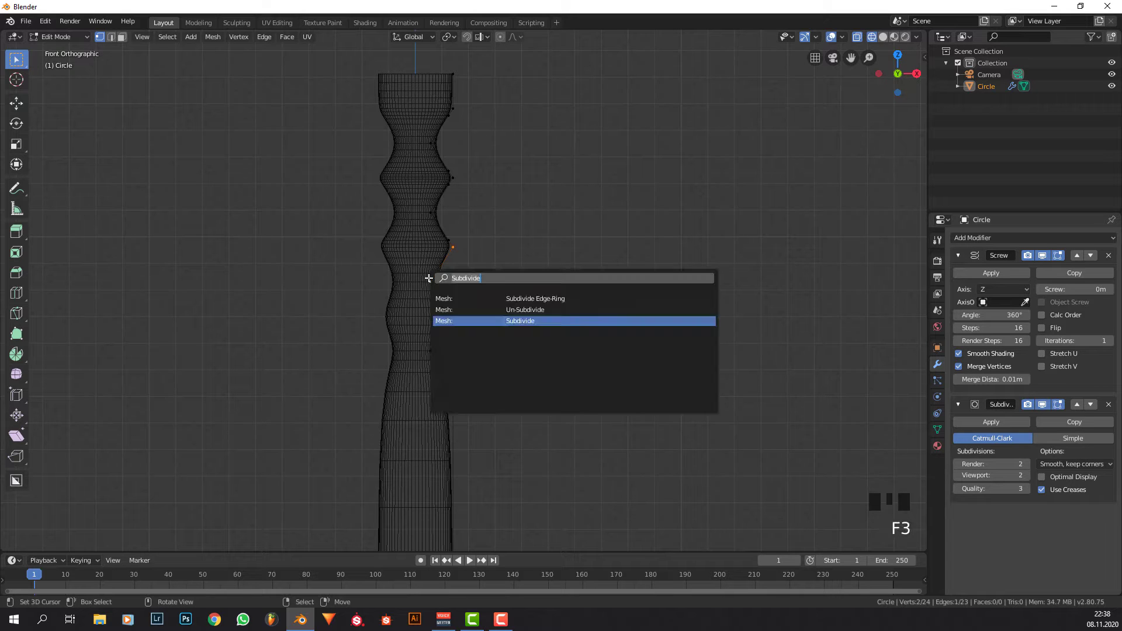
{"action": "type", "text": "subdi"}
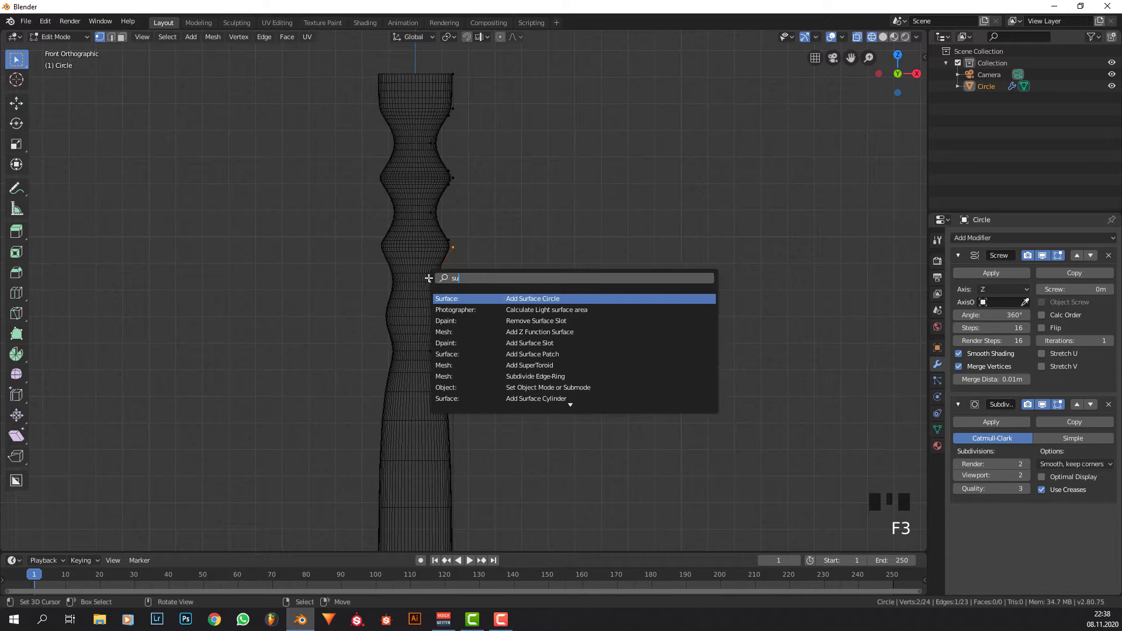
{"action": "key", "text": "Down"}
{"action": "key", "text": "Down"}
{"action": "key", "text": "Return"}
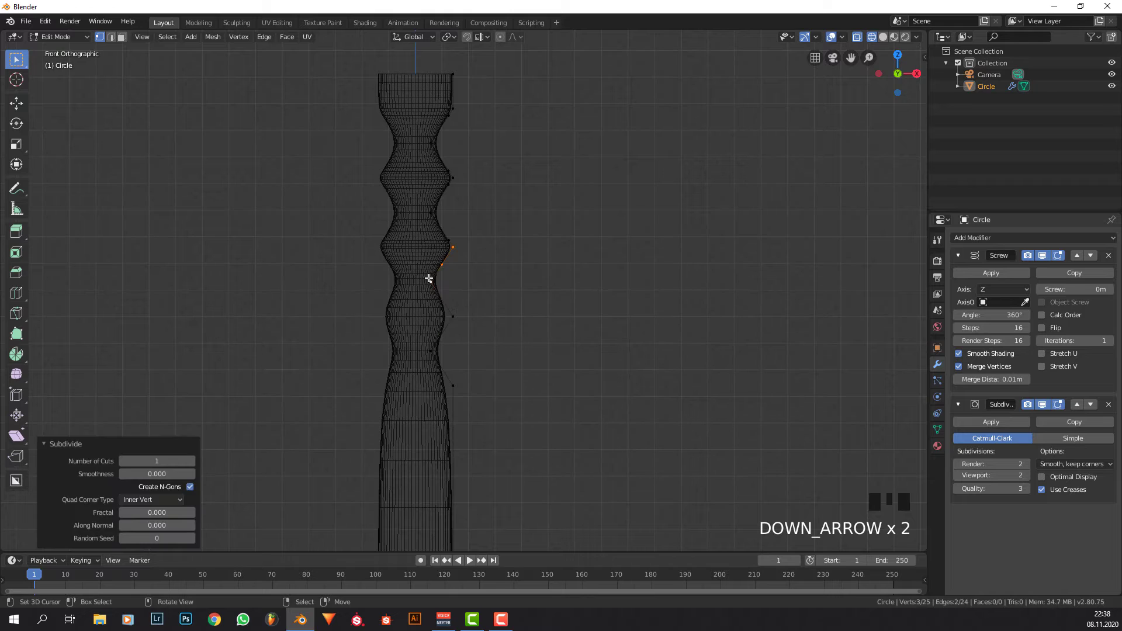
Vertex-slide the new midpoint by a factor of -0.6 toward the third outer vertex.
{"action": "right_click", "coordinate": [552, 294]}
{"action": "key", "text": "g"}
{"action": "key", "text": "g"}
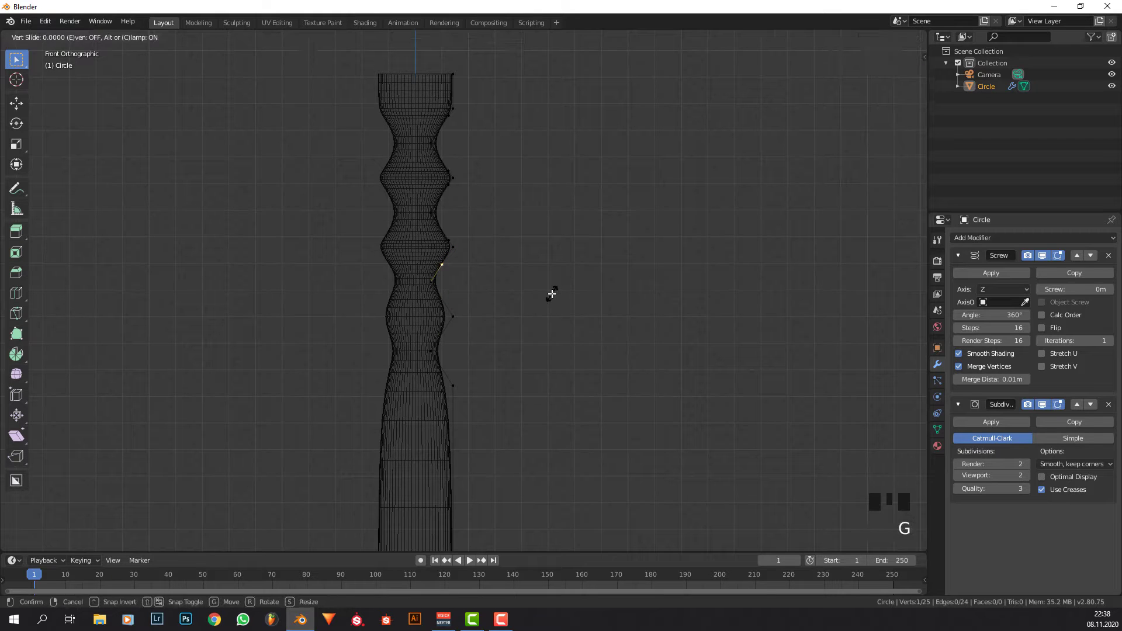
{"action": "type", "text": ".6-"}
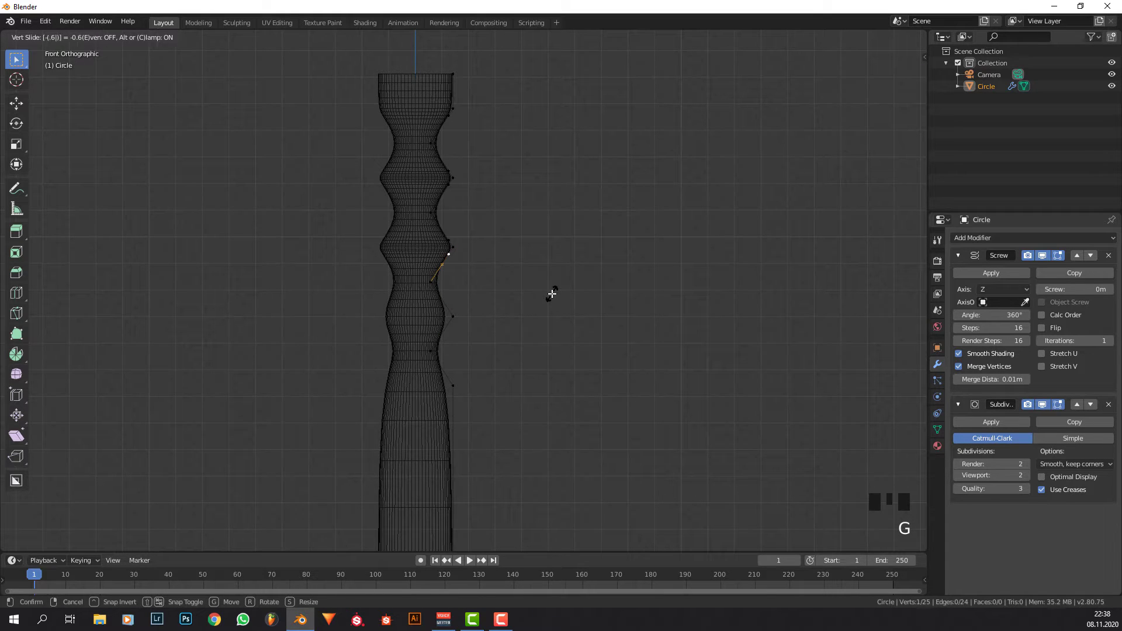
{"action": "key", "text": "Return"}
Subdivide the edge from the third inward vertex to the fourth outer vertex and slide the new vertex by 0.6 toward the outer one.
{"action": "right_click", "coordinate": [442, 285]}
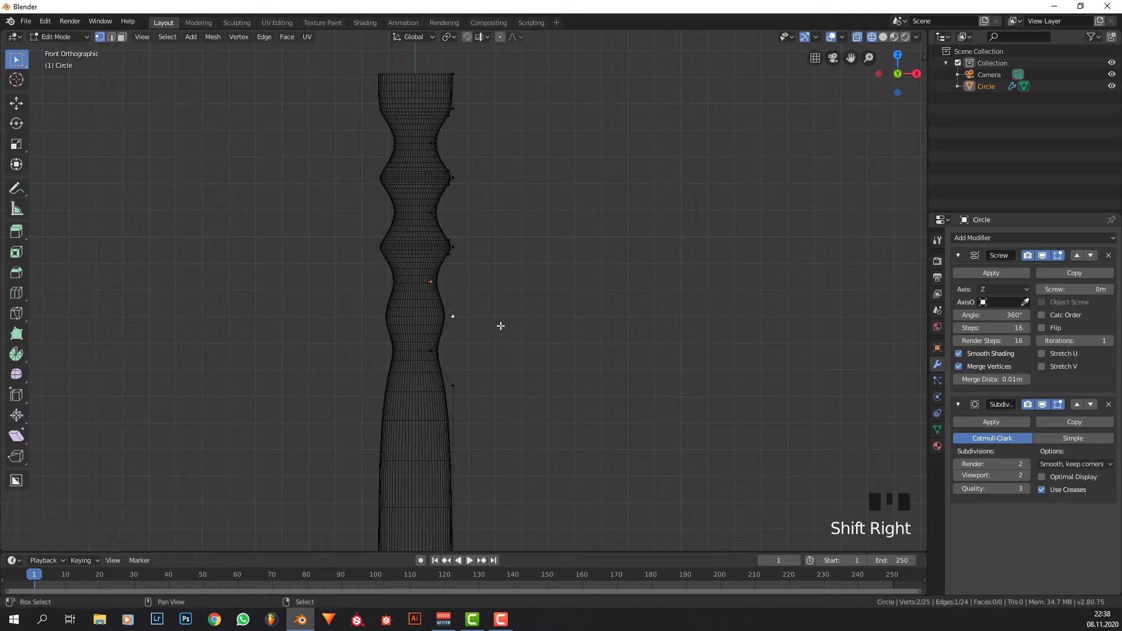
{"action": "key", "text": "F3"}
{"action": "key", "text": "Return"}
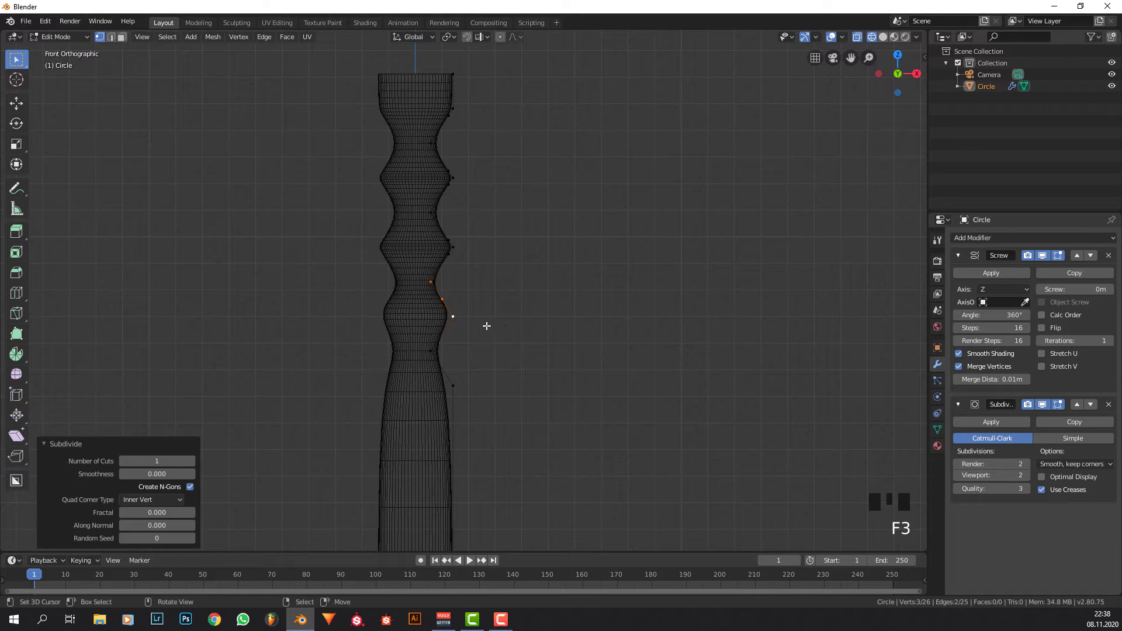
{"action": "right_click", "coordinate": [446, 298]}
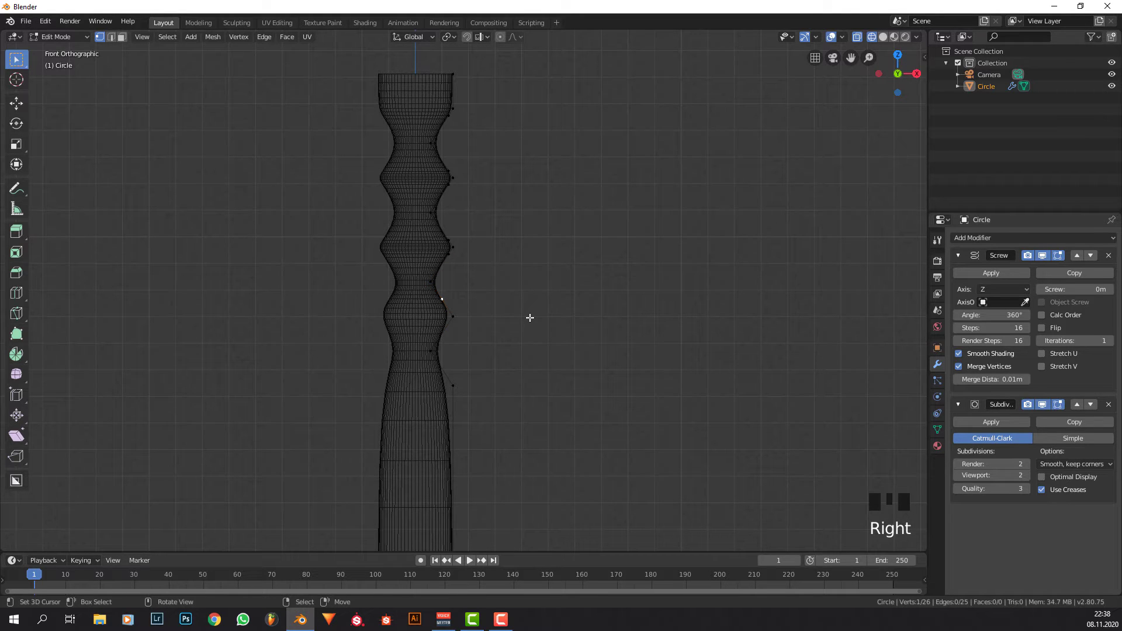
{"action": "key", "text": "g"}
{"action": "key", "text": "g"}
{"action": "type", "text": ".6"}
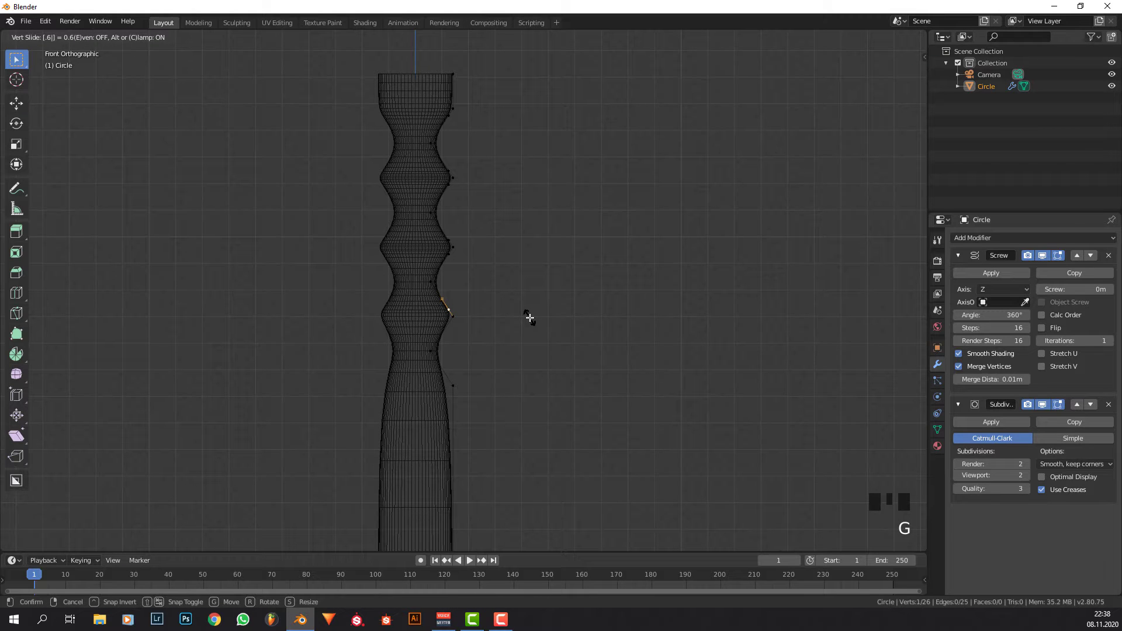
{"action": "key", "text": "Return"}
Subdivide the edge from the fourth outer vertex to the lowest inward vertex and slide the new vertex by -0.6 toward the outer one.
{"action": "right_click", "coordinate": [421, 353], "text": "shift"}
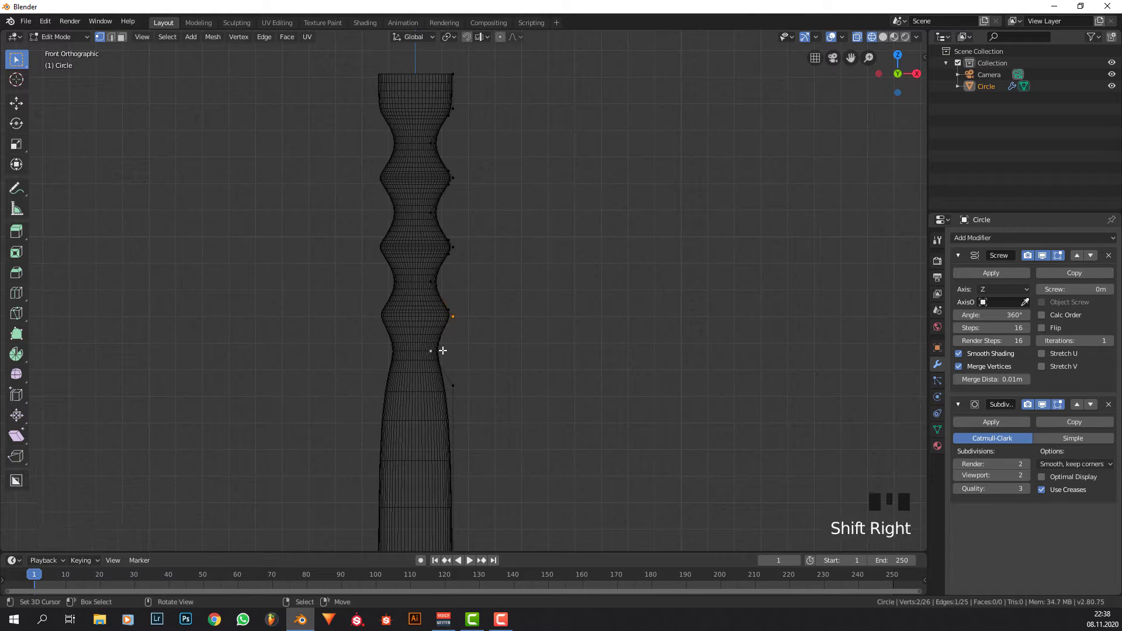
{"action": "key", "text": "F3"}
{"action": "key", "text": "Return"}
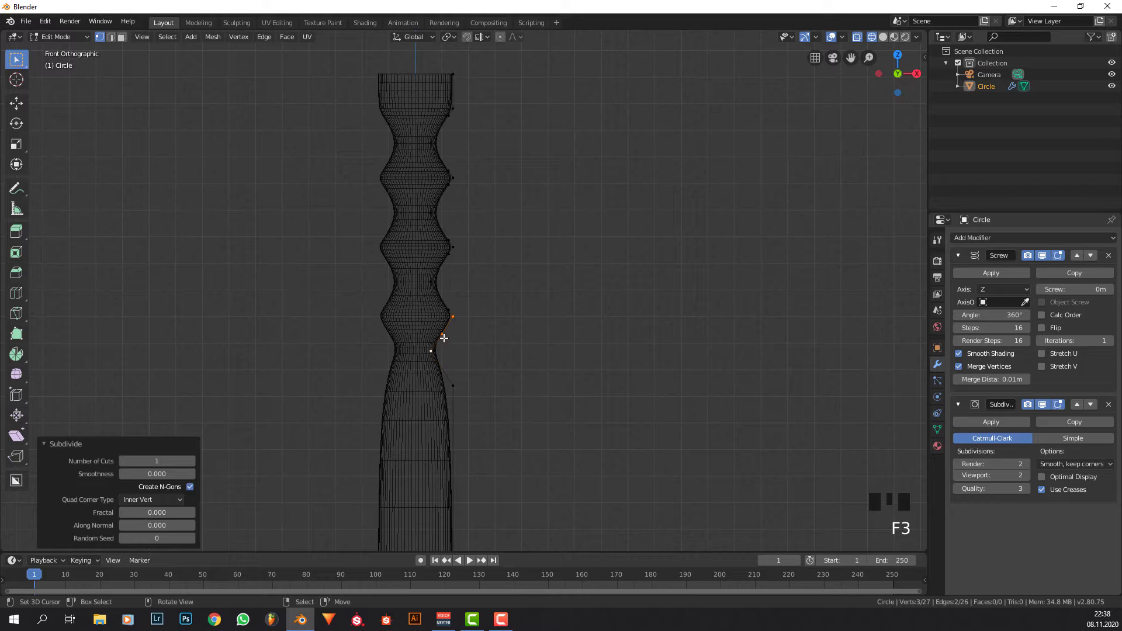
{"action": "right_click", "coordinate": [445, 338]}
{"action": "key", "text": "g"}
{"action": "key", "text": "g"}
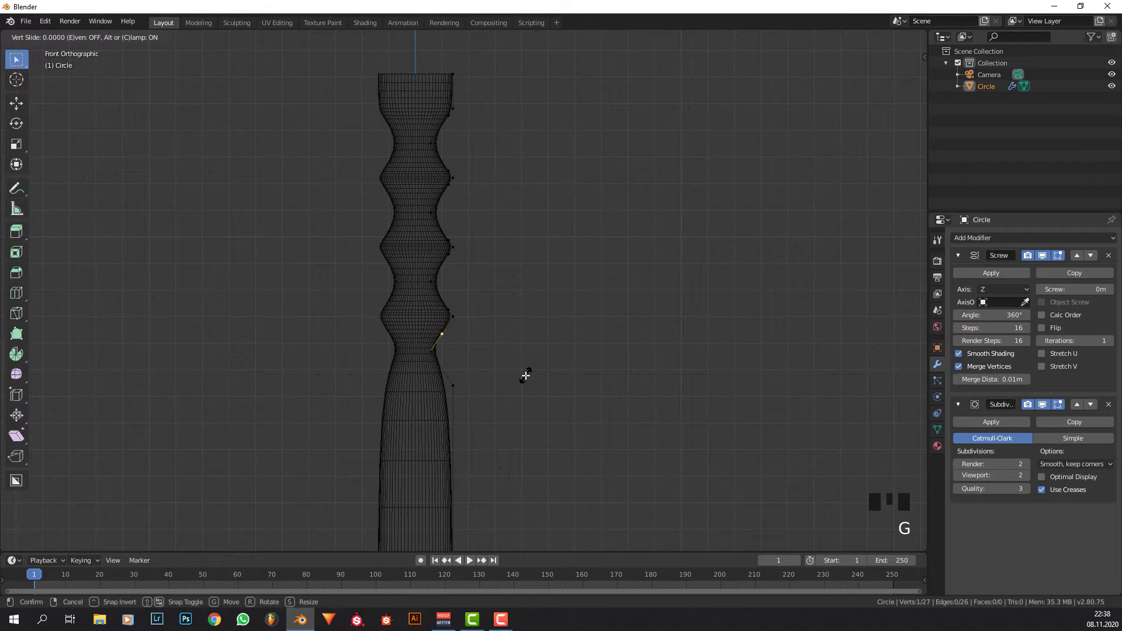
{"action": "left_click", "coordinate": [525, 376]}
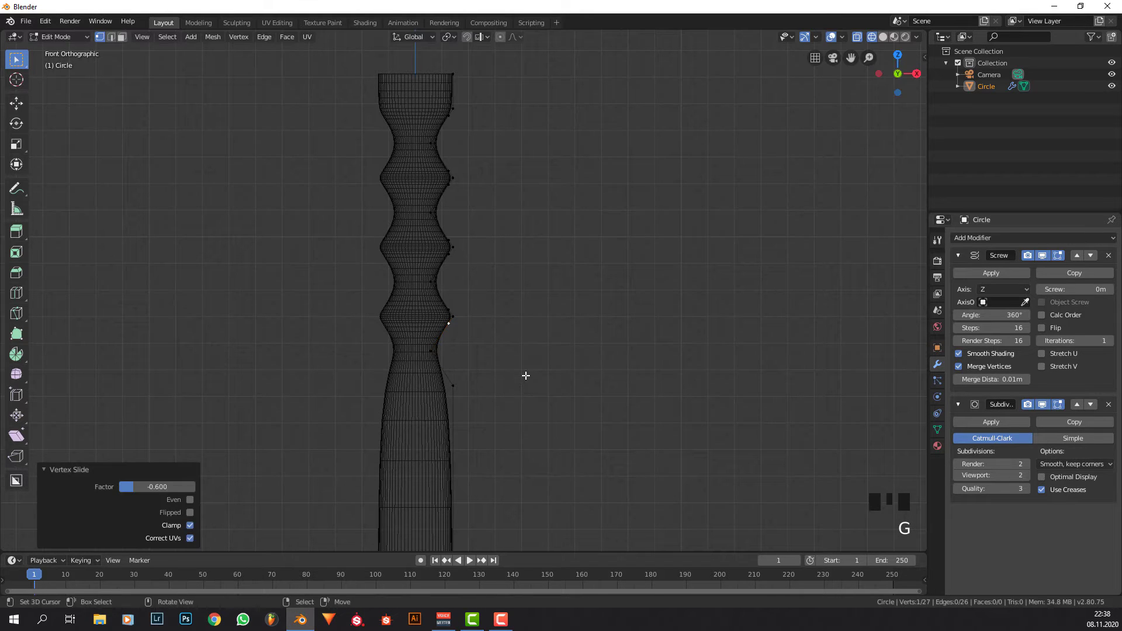
Subdivide the profile edge between the lowest inward vertex and the outer vertex just below it.
{"action": "right_click", "coordinate": [430, 351]}
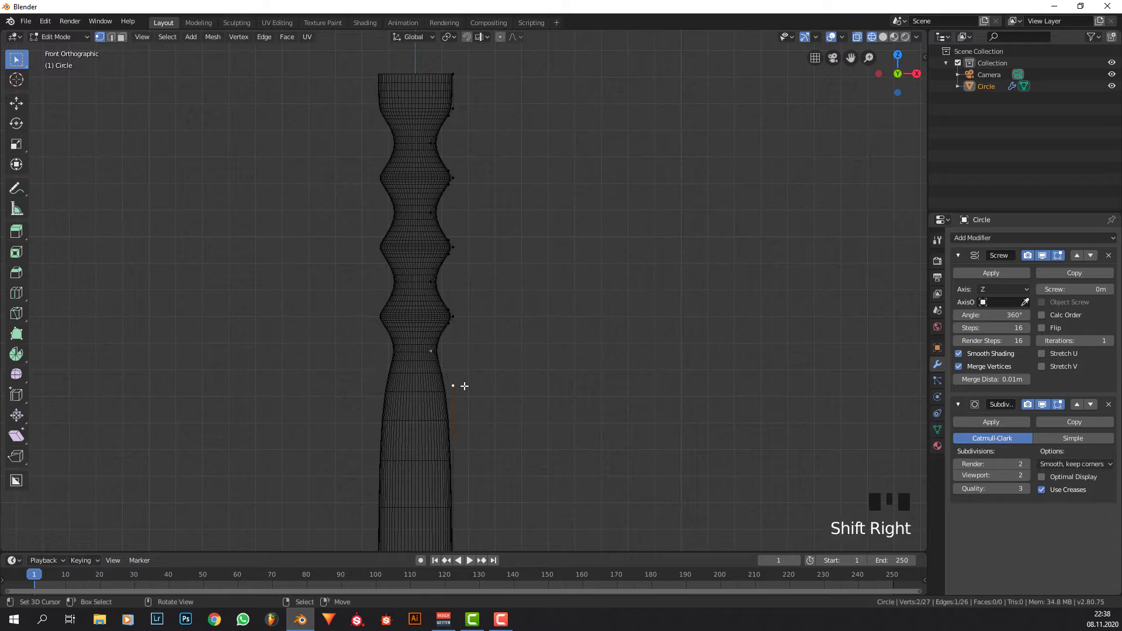
{"action": "key", "text": "F3"}
{"action": "type", "text": "subdiv"}
{"action": "key", "text": "Return"}
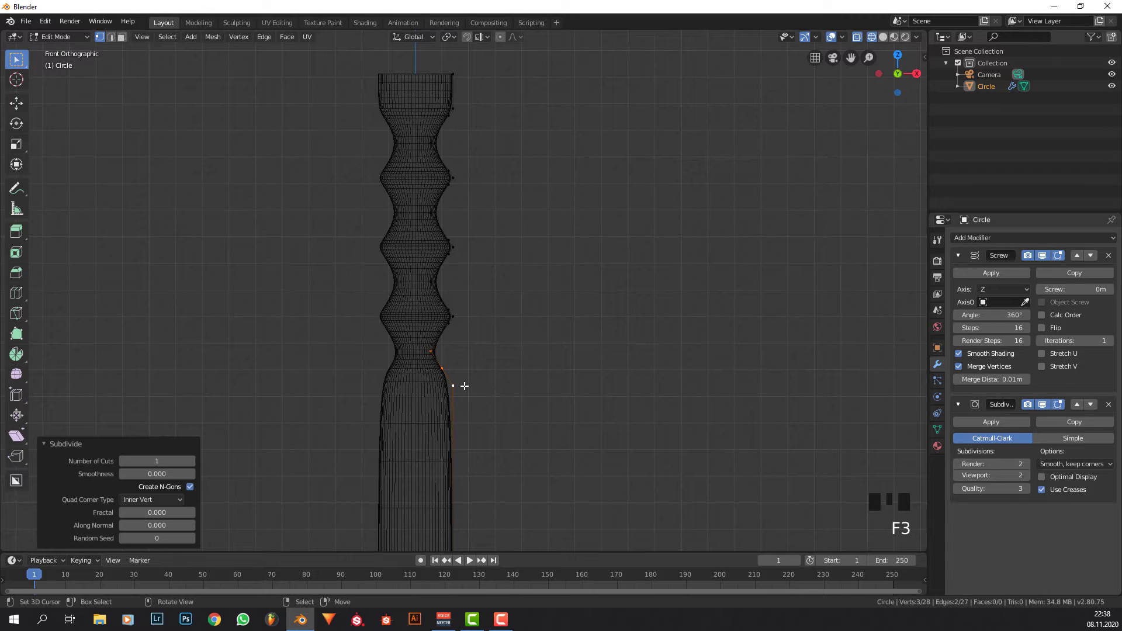
Vertex-slide the new midpoint below the lowest inward vertex by a factor of 0.6 toward the outer vertex beneath it.
{"action": "right_click", "coordinate": [447, 365]}
{"action": "key", "text": "g"}
{"action": "key", "text": "g"}
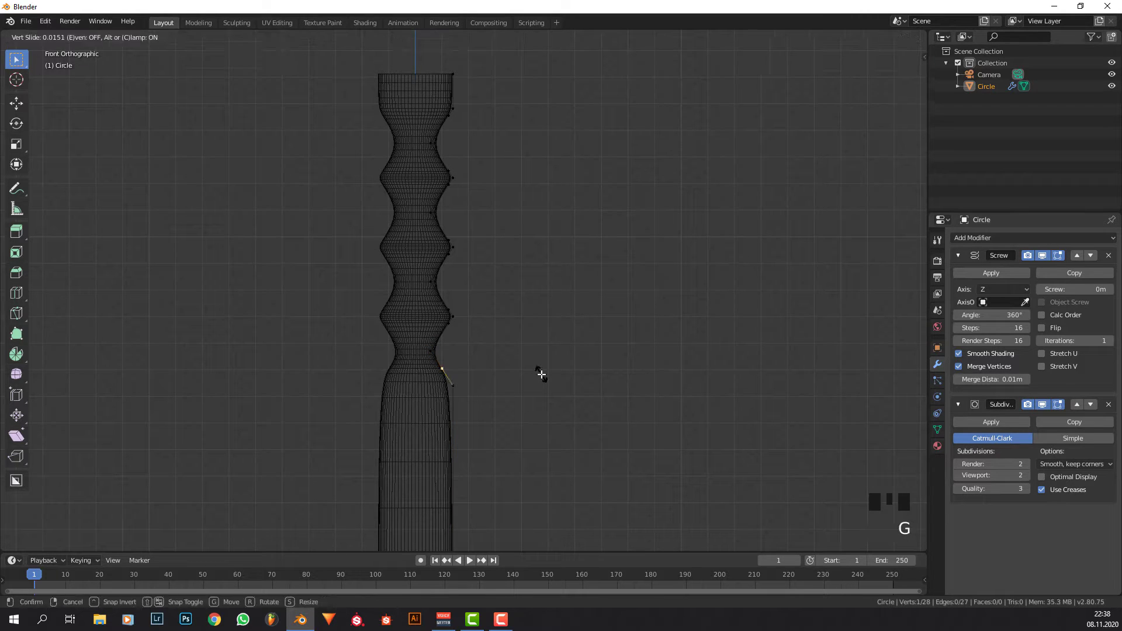
{"action": "type", "text": ".6"}
{"action": "key", "text": "Return"}
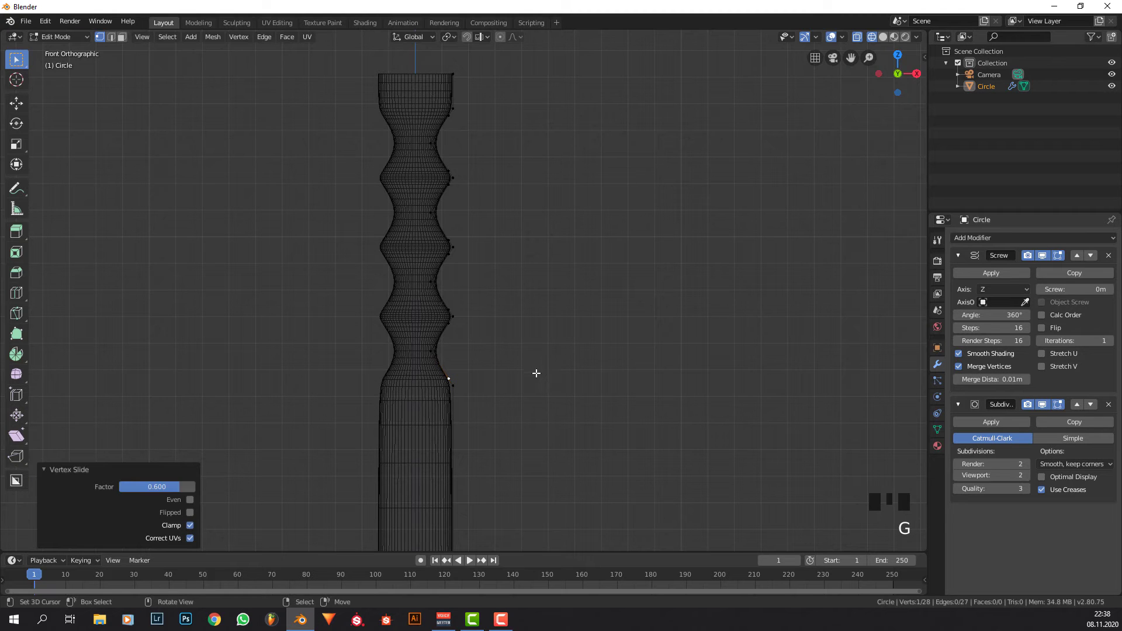
Switch the viewport to solid shading in Object Mode and inspect the sharpened ripples from several angles.
{"action": "key", "text": "Tab"}
{"action": "scroll", "coordinate": [523, 401], "scroll_direction": "down", "scroll_amount": 4}
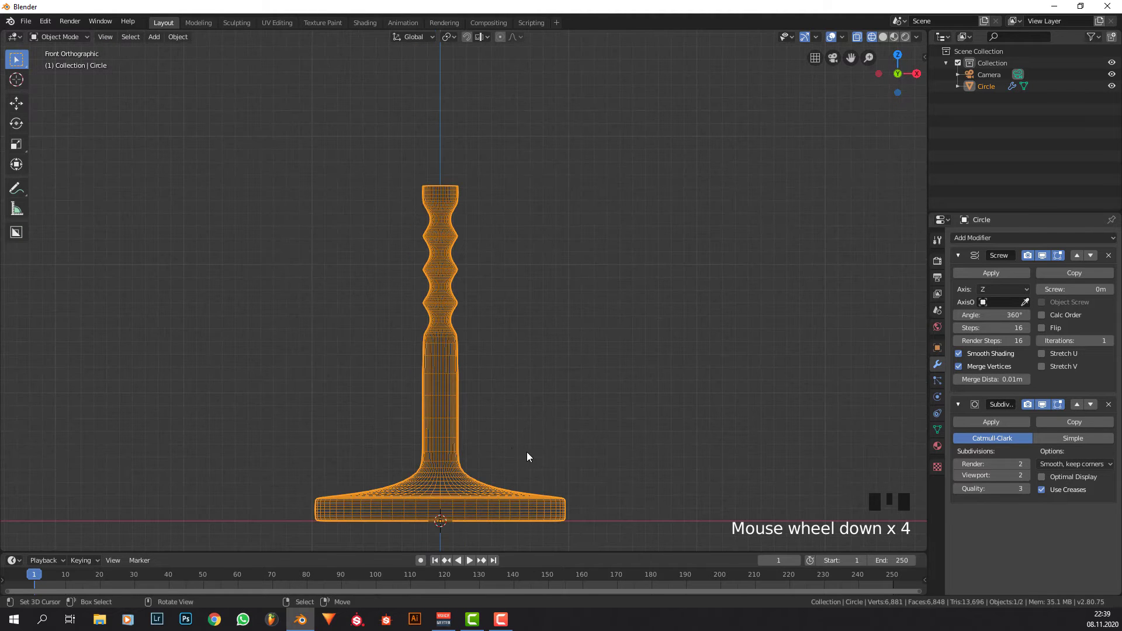
{"action": "left_click", "coordinate": [882, 37]}
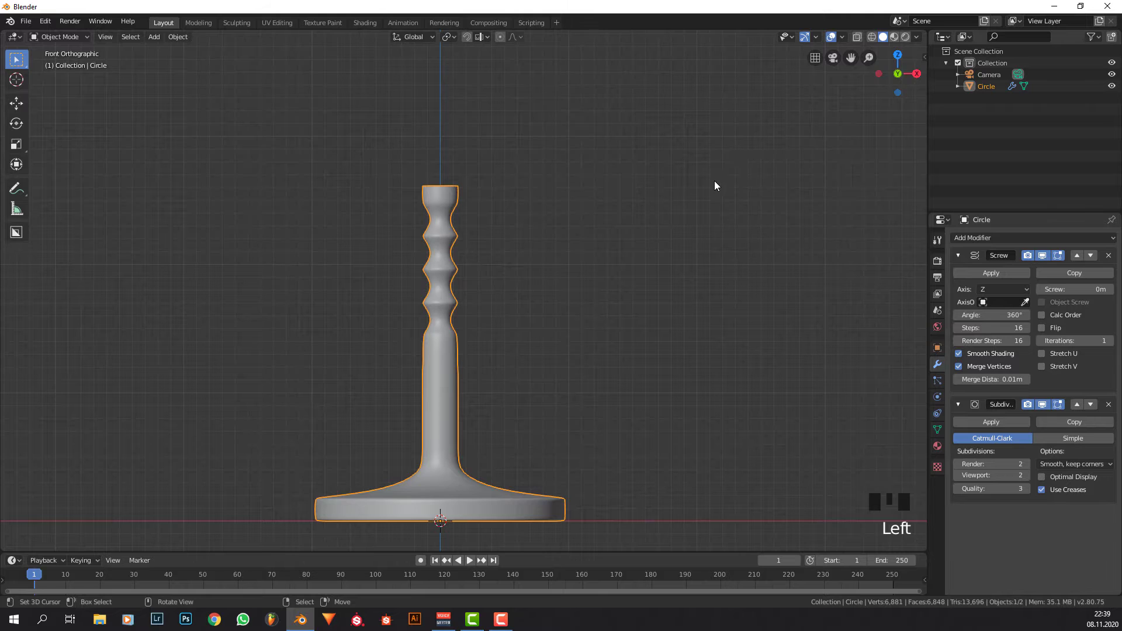
{"action": "middle_click_drag", "start_coordinate": [715, 181], "coordinate": [736, 171]}
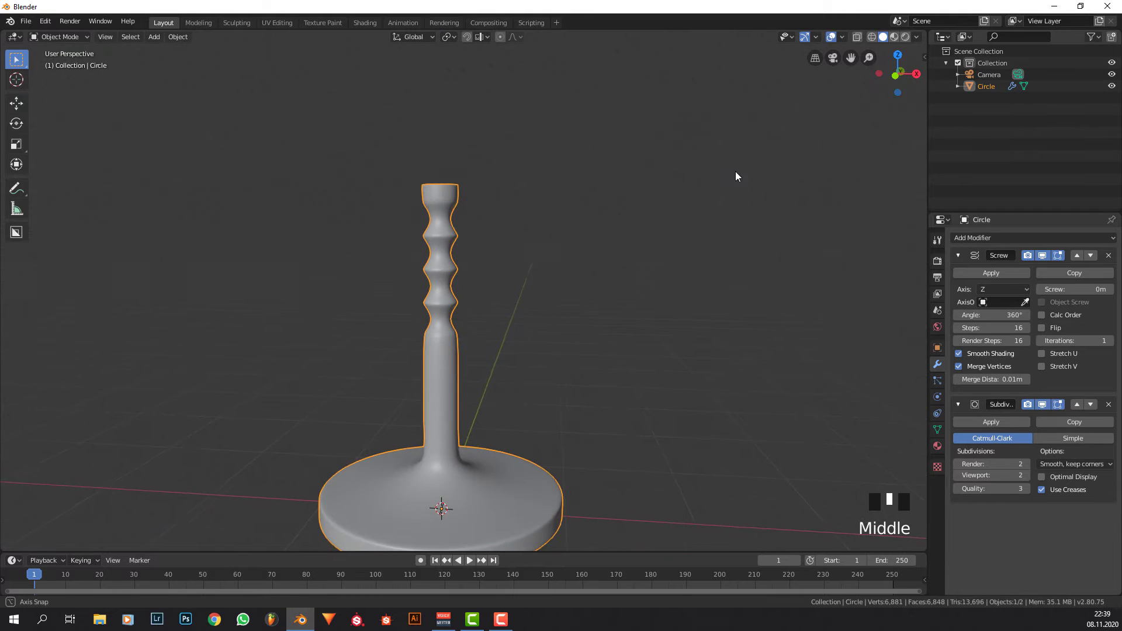
{"action": "scroll", "coordinate": [450, 243], "scroll_direction": "up", "scroll_amount": 1}
{"action": "scroll", "coordinate": [450, 243], "scroll_direction": "down", "scroll_amount": 1}
{"action": "middle_click_drag", "start_coordinate": [451, 243], "coordinate": [522, 237]}
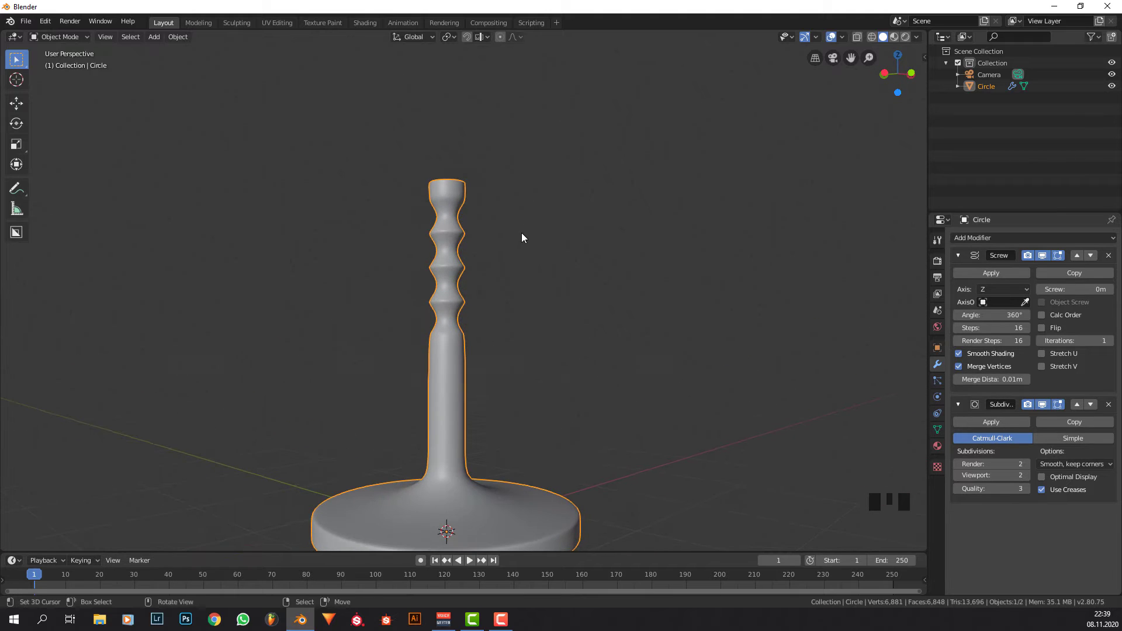
{"action": "key", "text": "Tab"}
{"action": "key", "text": "Tab"}
{"action": "key", "text": "KP_1"}
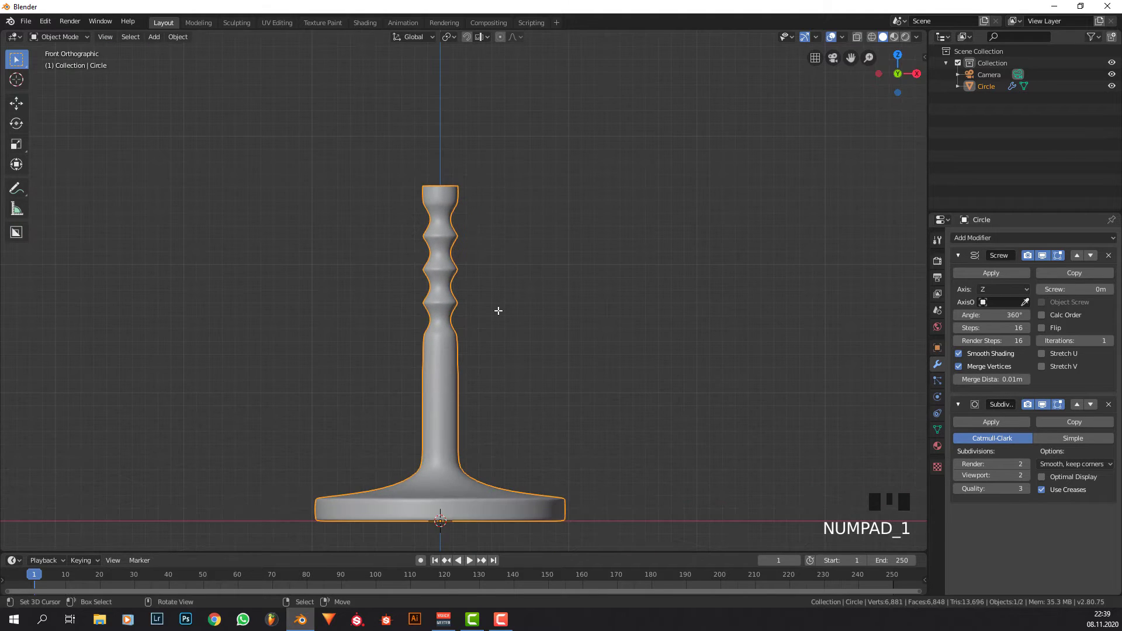
Subdivide the long stem edge below the ripples and vertex-slide the new vertex by -0.8 toward its upper end.
{"action": "key", "text": "Tab"}
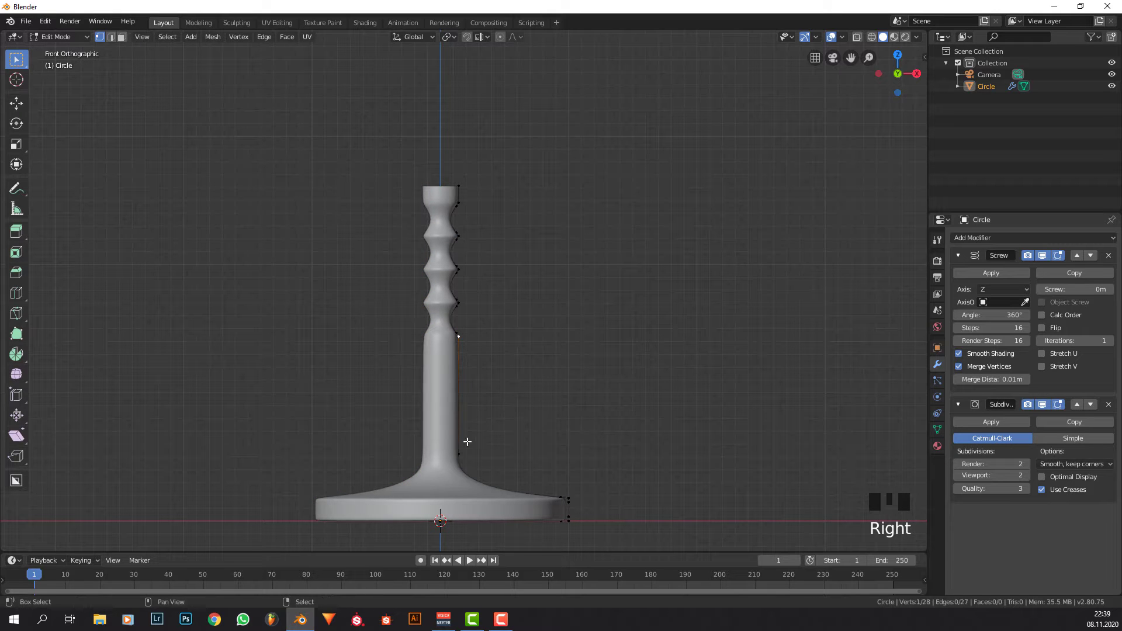
{"action": "key", "text": "F3"}
{"action": "key", "text": "Return"}
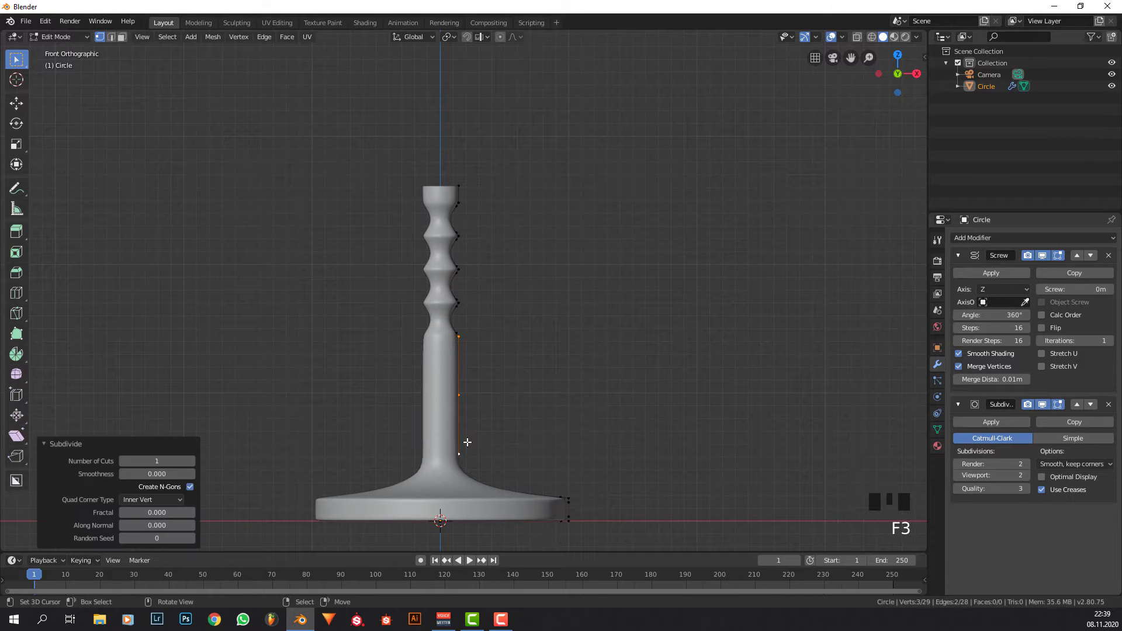
{"action": "right_click", "coordinate": [470, 404]}
{"action": "key", "text": "g"}
{"action": "key", "text": "g"}
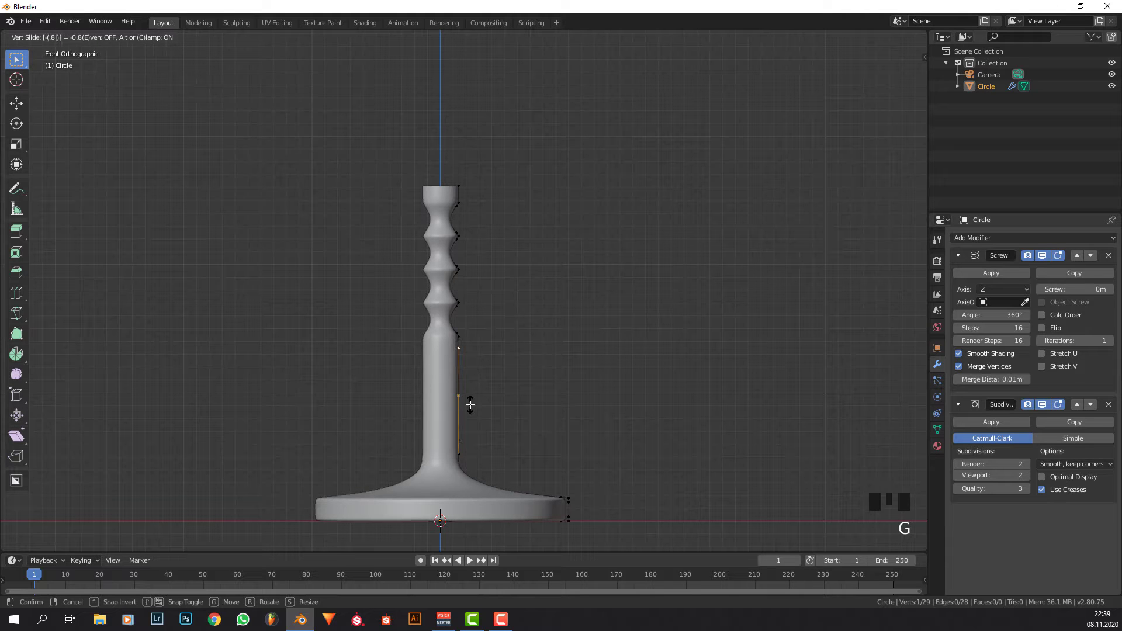
{"action": "left_click", "coordinate": [470, 405]}
{"action": "key", "text": "Tab"}
{"action": "scroll", "coordinate": [493, 339], "scroll_direction": "up", "scroll_amount": 4}
{"action": "scroll", "coordinate": [494, 345], "scroll_direction": "down", "scroll_amount": 3}
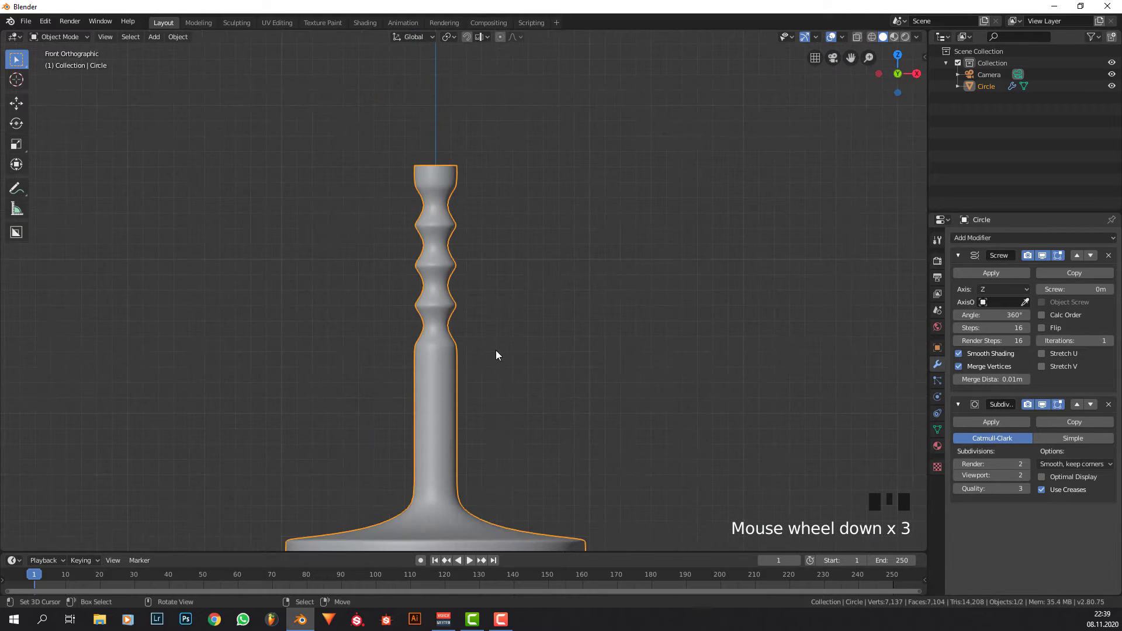
{"action": "scroll", "coordinate": [496, 358], "scroll_direction": "down", "scroll_amount": 2}
Subdivide the stem edge between the new support vertex and the stem's foot, and move the midpoint inward along X.
{"action": "key", "text": "Tab"}
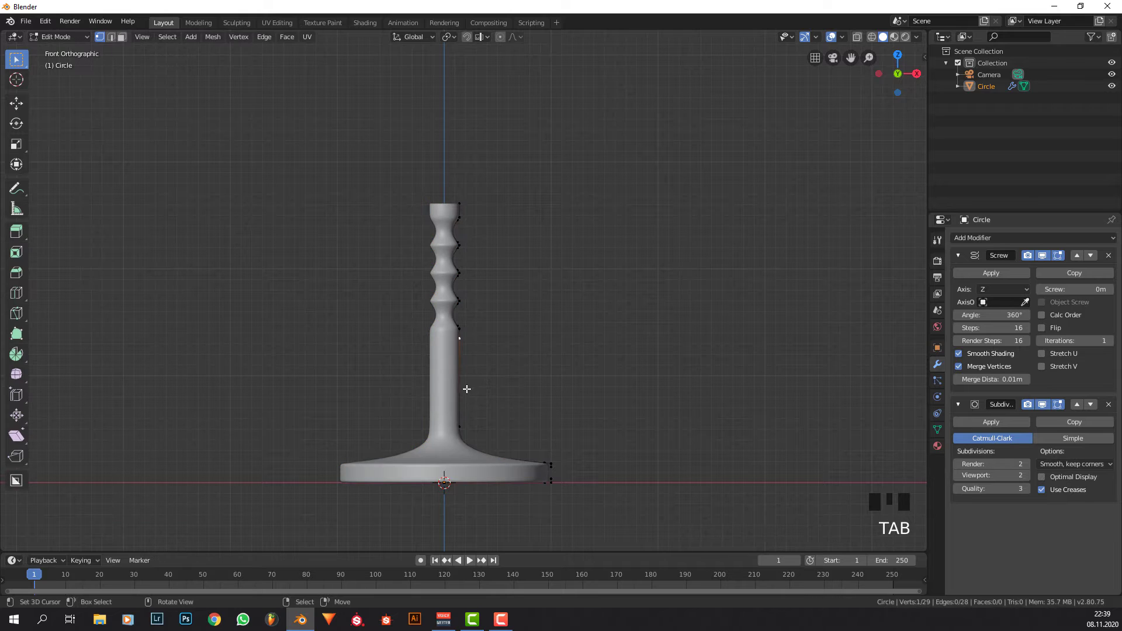
{"action": "left_click", "coordinate": [458, 428], "text": "shift"}
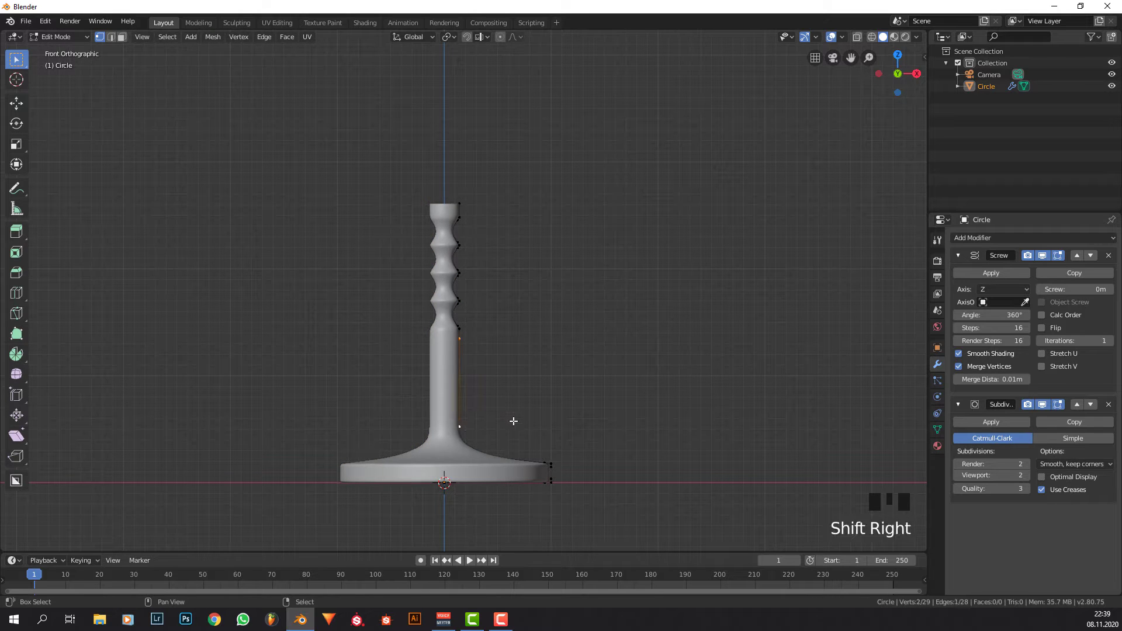
{"action": "key", "text": "F3"}
{"action": "key", "text": "Return"}
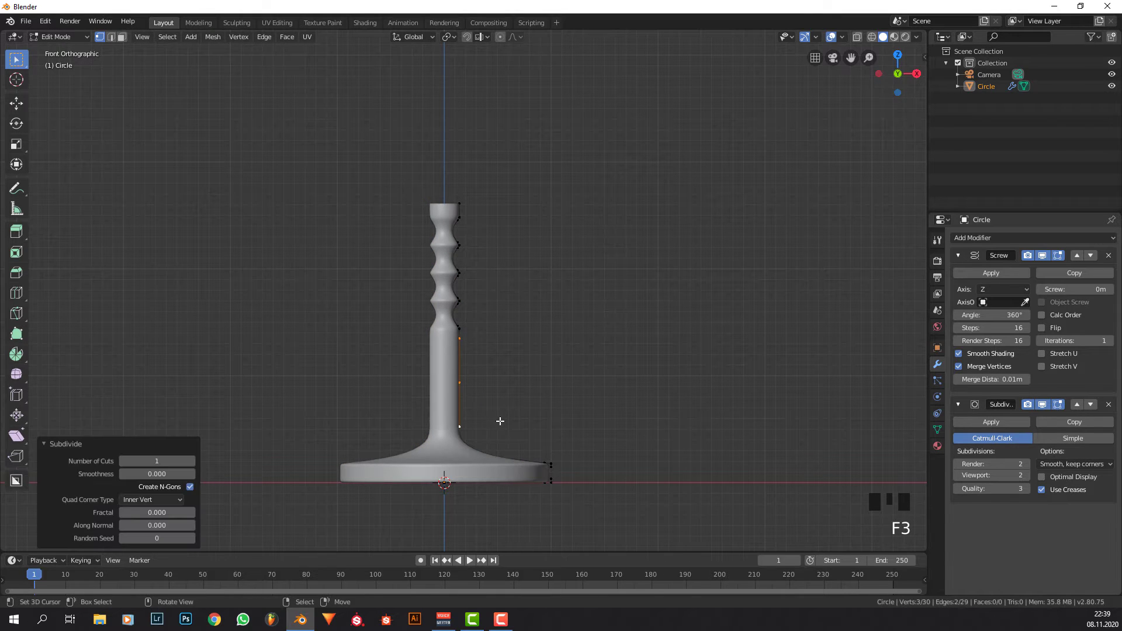
{"action": "right_click", "coordinate": [470, 384]}
{"action": "scroll", "coordinate": [483, 384], "scroll_direction": "up", "scroll_amount": 1}
{"action": "key", "text": "g"}
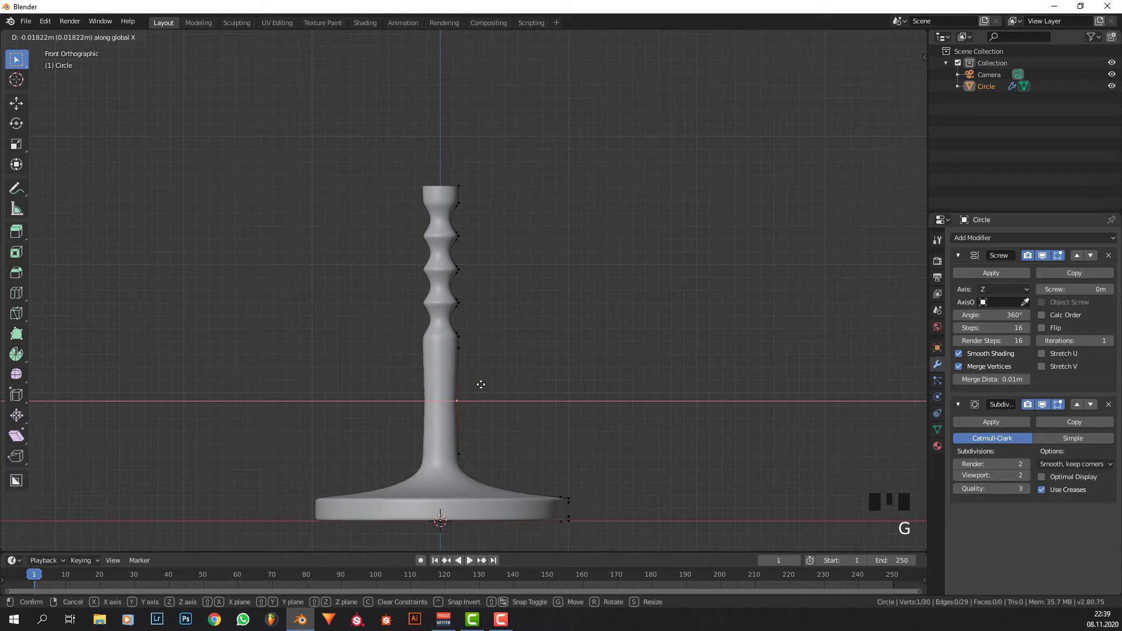
{"action": "left_click", "coordinate": [477, 383]}
{"action": "key", "text": "Tab"}
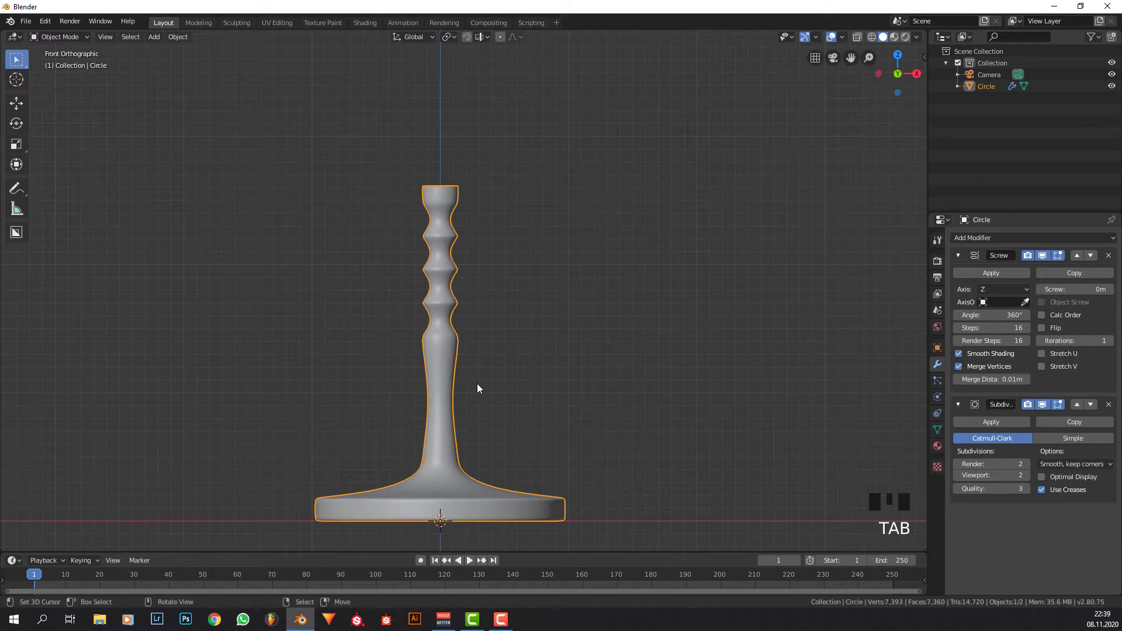
{"action": "scroll", "coordinate": [480, 384], "scroll_direction": "down", "scroll_amount": 1}
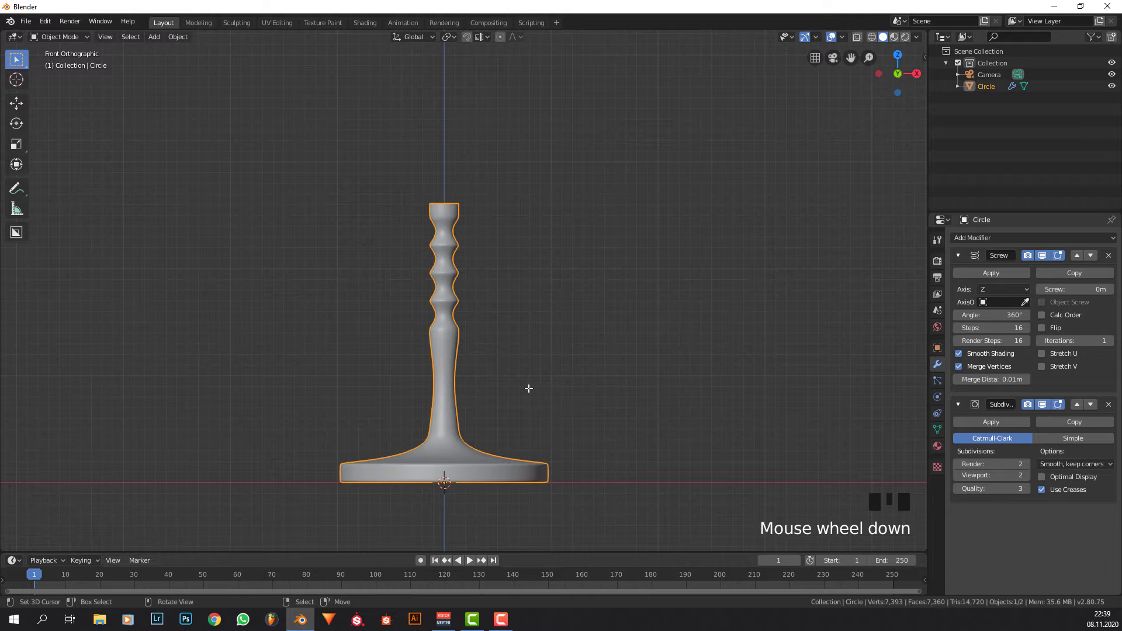
Lower the stem's narrowed middle vertex along Z toward the base.
{"action": "key", "text": "Tab"}
{"action": "key", "text": "g"}
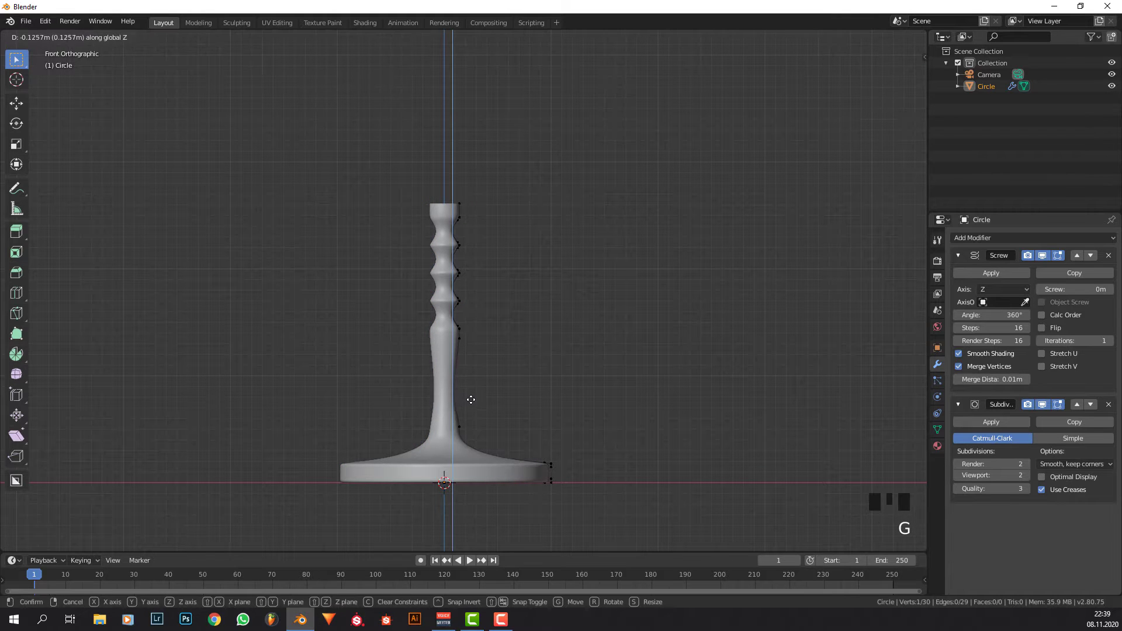
{"action": "left_click", "coordinate": [477, 421]}
{"action": "key", "text": "Tab"}
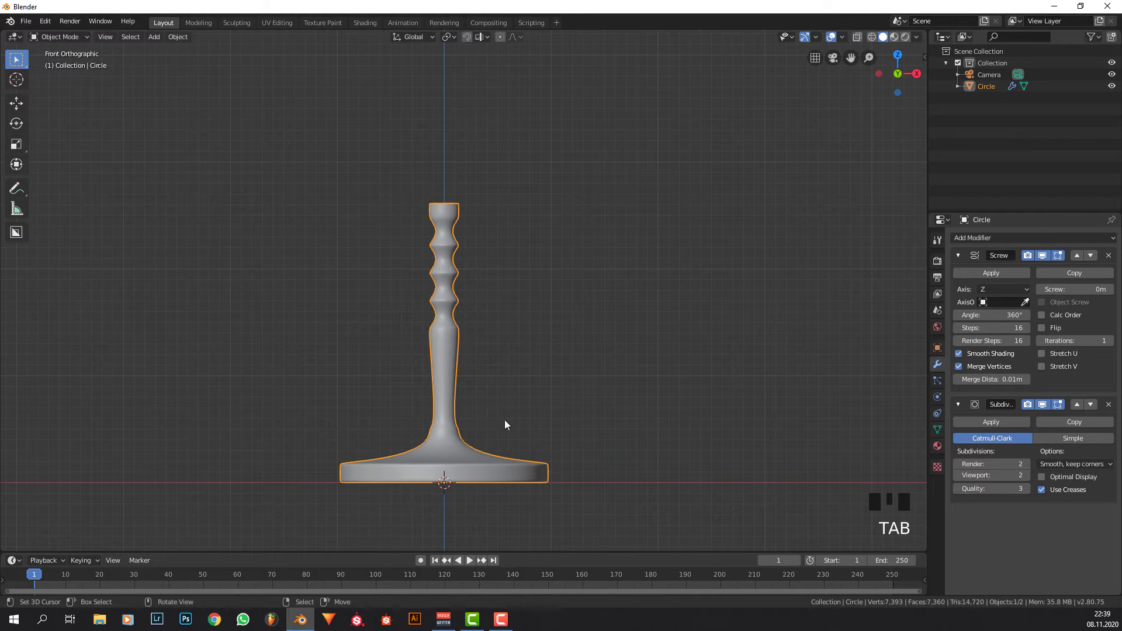
Move the vertex at the stem's foot down 0.0437 m along Z and shift it slightly inward along X.
{"action": "key", "text": "Tab"}
{"action": "right_click", "coordinate": [475, 427]}
{"action": "key", "text": "g"}
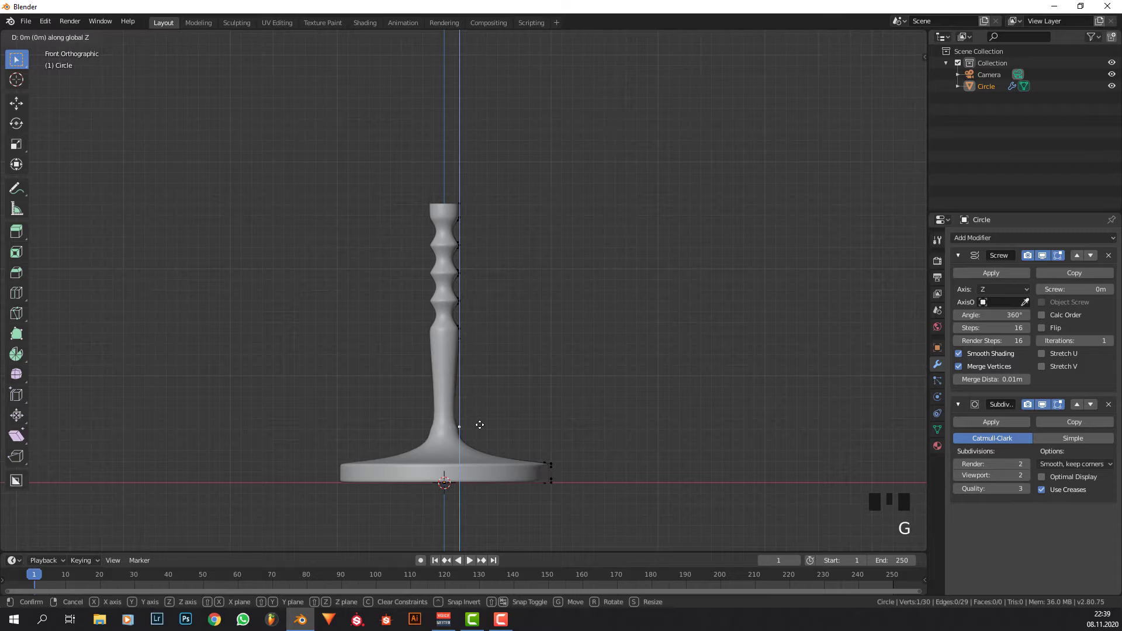
{"action": "left_click", "coordinate": [479, 430]}
{"action": "key", "text": "g"}
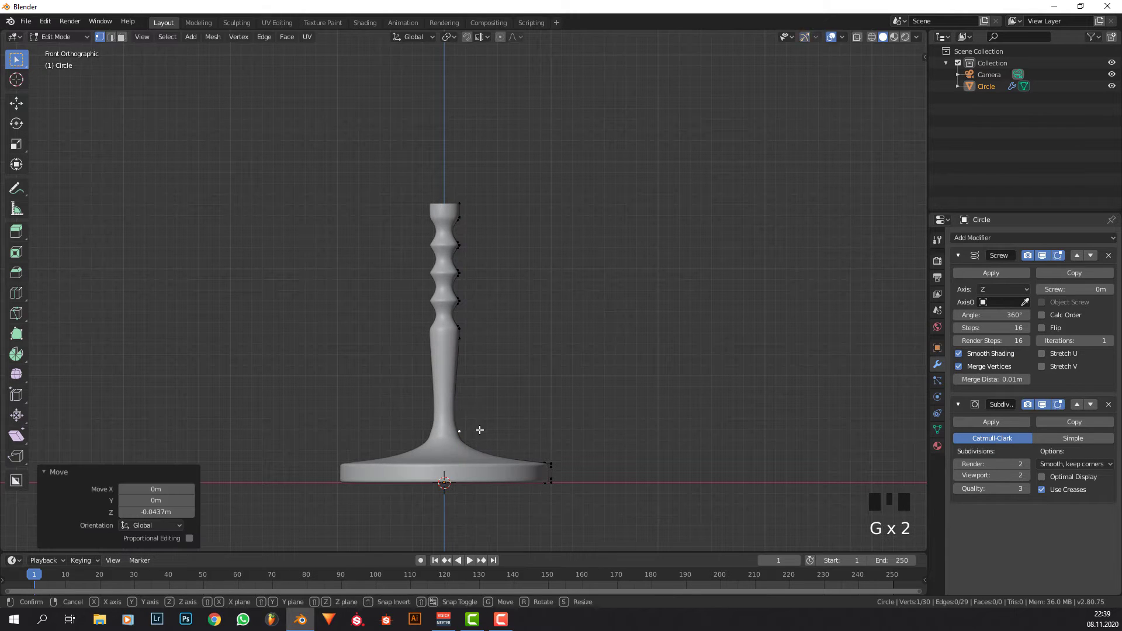
{"action": "key", "text": "x"}
{"action": "left_click", "coordinate": [477, 430]}
{"action": "key", "text": "Tab"}
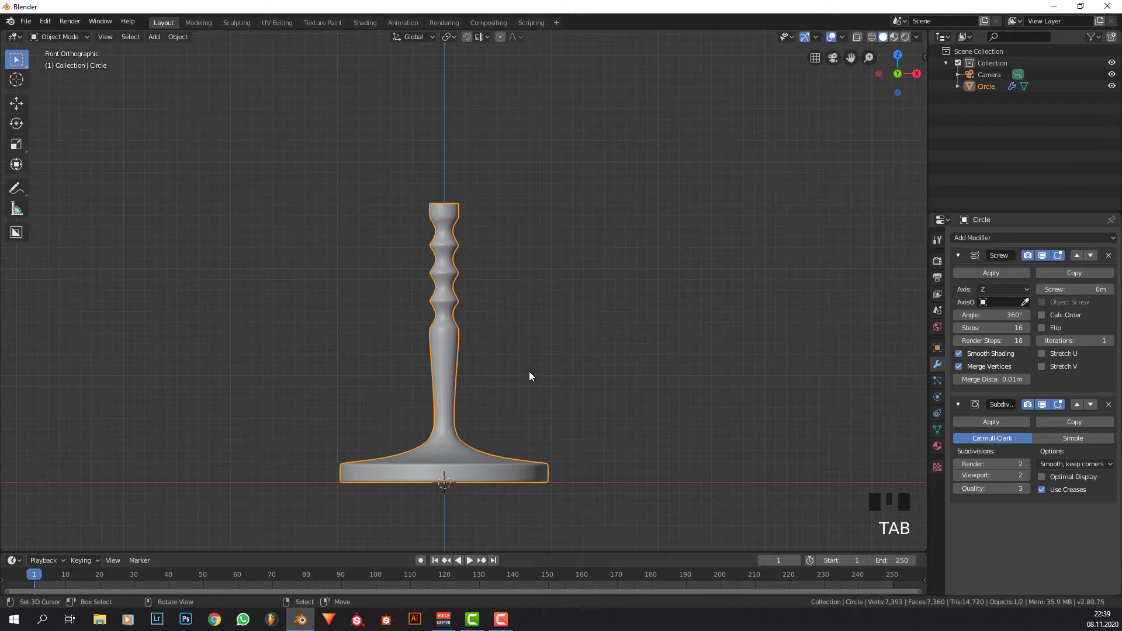
Extrude the top rim vertex of the profile about 0.0617 m inward along X.
{"action": "scroll", "coordinate": [529, 370], "scroll_direction": "down", "scroll_amount": 1}
{"action": "middle_click_drag", "start_coordinate": [528, 370], "coordinate": [571, 371]}
{"action": "middle_click_drag", "start_coordinate": [569, 280], "coordinate": [468, 268]}
{"action": "key", "text": "Tab"}
{"action": "scroll", "coordinate": [468, 226], "scroll_direction": "up", "scroll_amount": 3}
{"action": "scroll", "coordinate": [483, 273], "scroll_direction": "up", "scroll_amount": 1}
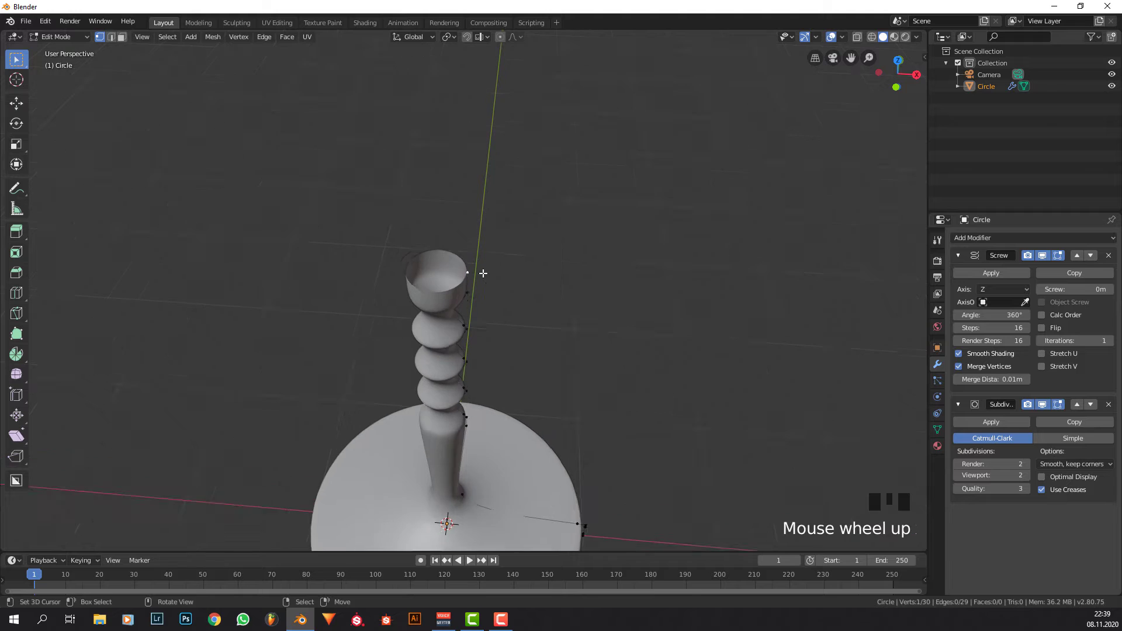
{"action": "scroll", "coordinate": [483, 273], "scroll_direction": "up", "scroll_amount": 1}
{"action": "middle_click_drag", "start_coordinate": [491, 310], "coordinate": [514, 281]}
{"action": "key", "text": "e"}
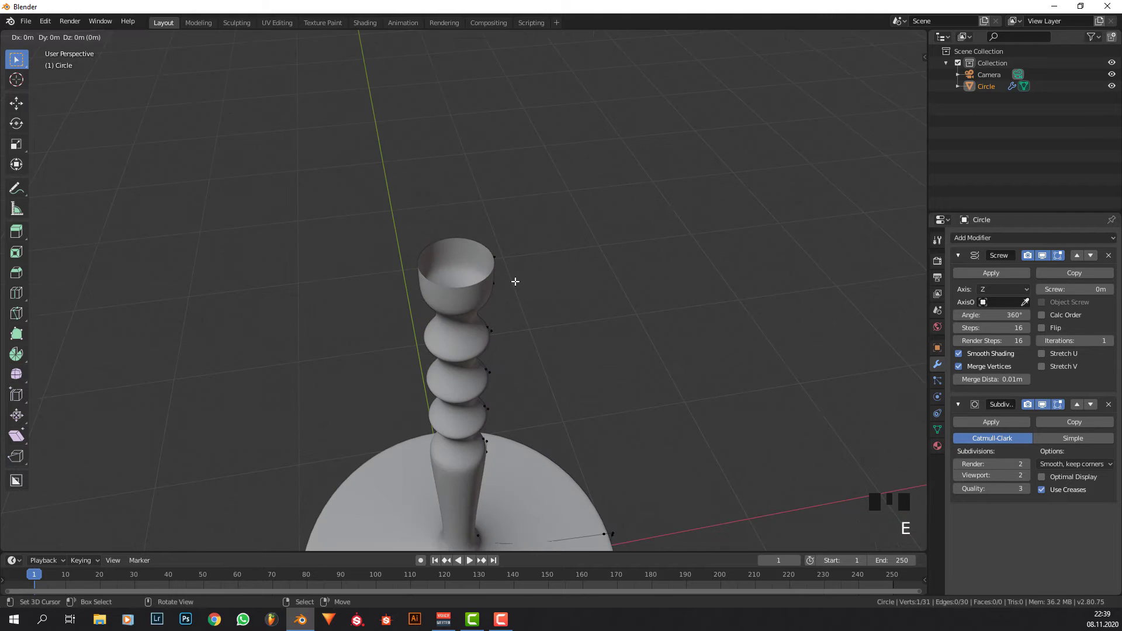
{"action": "key", "text": "x"}
{"action": "left_click", "coordinate": [496, 283]}
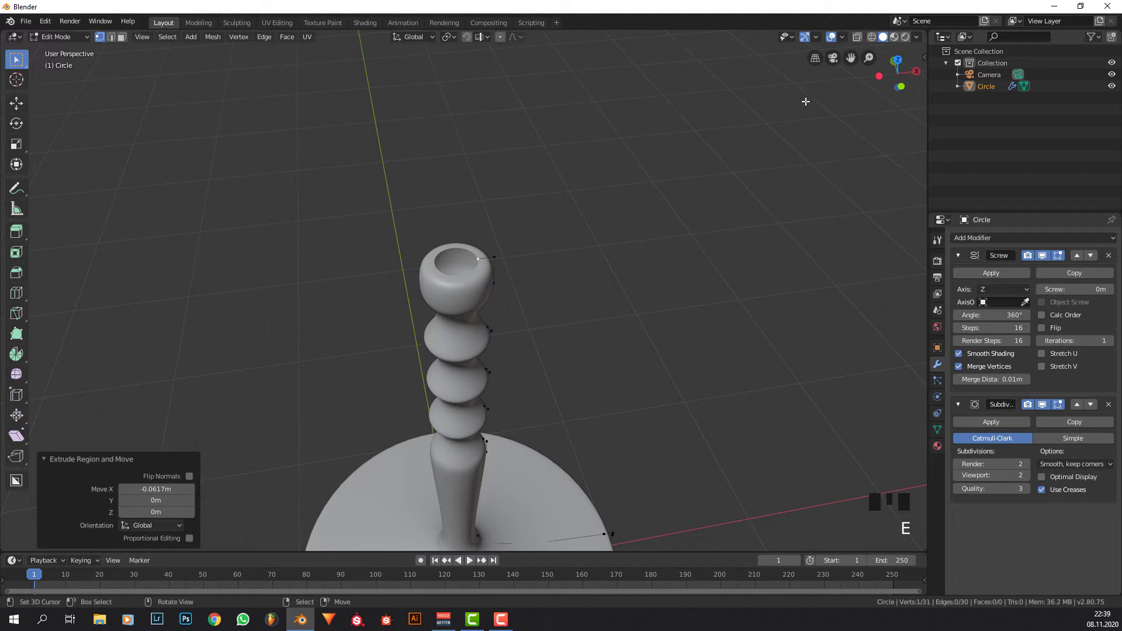
Set the extruded vertex's Y and X coordinates to 0 m to close the top of the stand.
{"action": "left_click", "coordinate": [924, 57]}
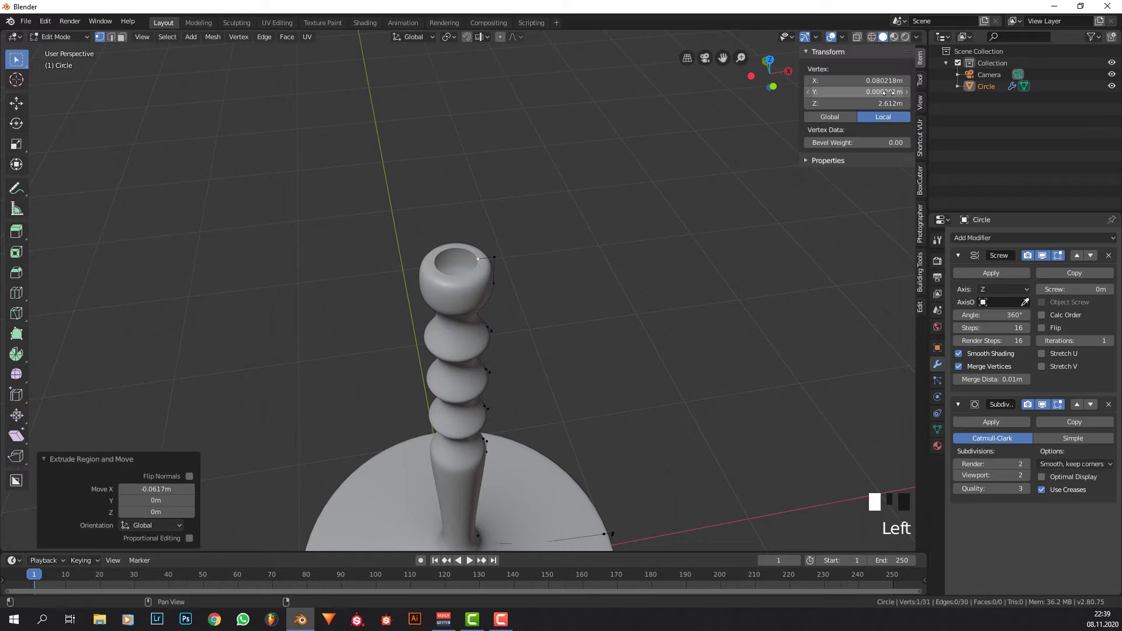
{"action": "left_click", "coordinate": [856, 92]}
{"action": "type", "text": "0"}
{"action": "key", "text": "Return"}
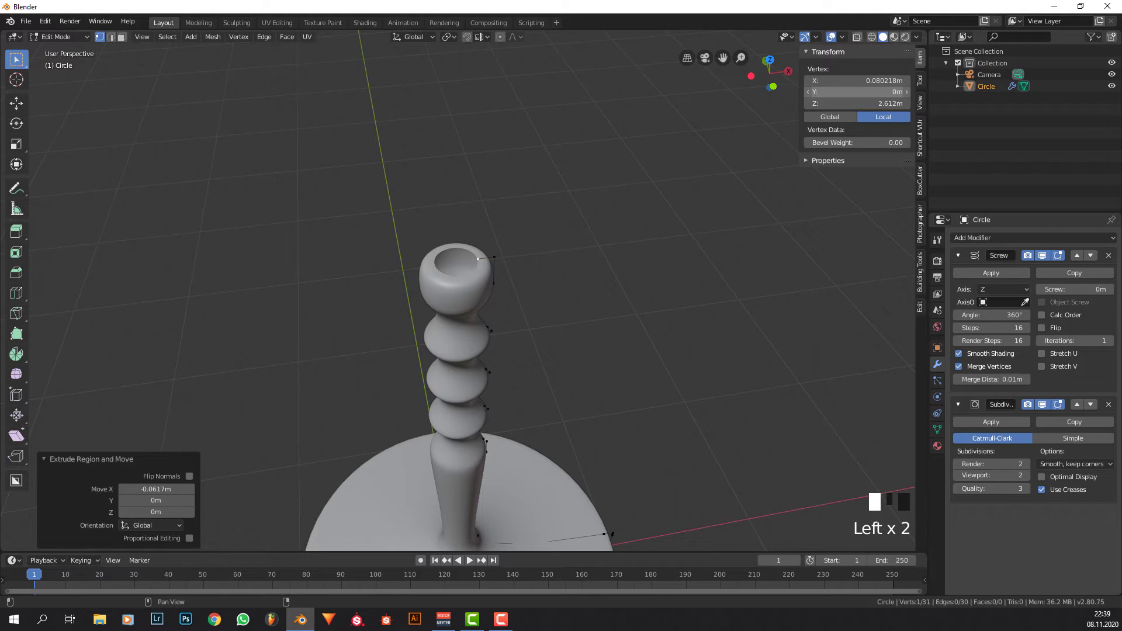
{"action": "left_click", "coordinate": [856, 81]}
{"action": "type", "text": "0"}
{"action": "key", "text": "Return"}
Subdivide the top cap edge between the centre and rim vertices and vertex-slide the midpoint by 0.8 toward the rim.
{"action": "middle_click_drag", "start_coordinate": [663, 183], "coordinate": [463, 226]}
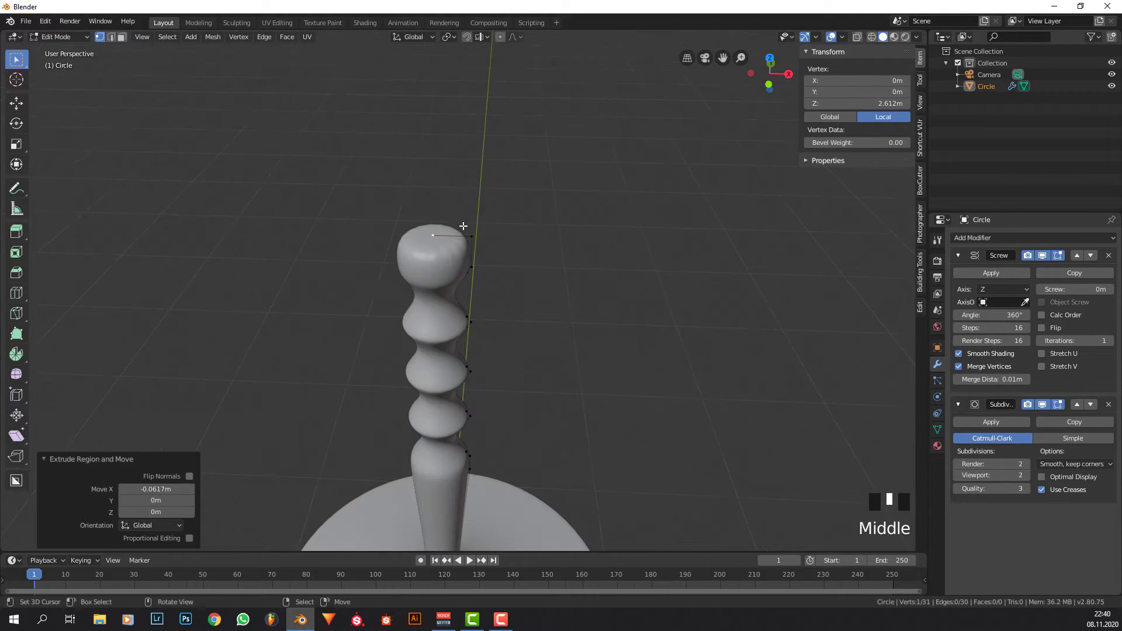
{"action": "right_click", "coordinate": [471, 232], "text": "shift"}
{"action": "key", "text": "F3"}
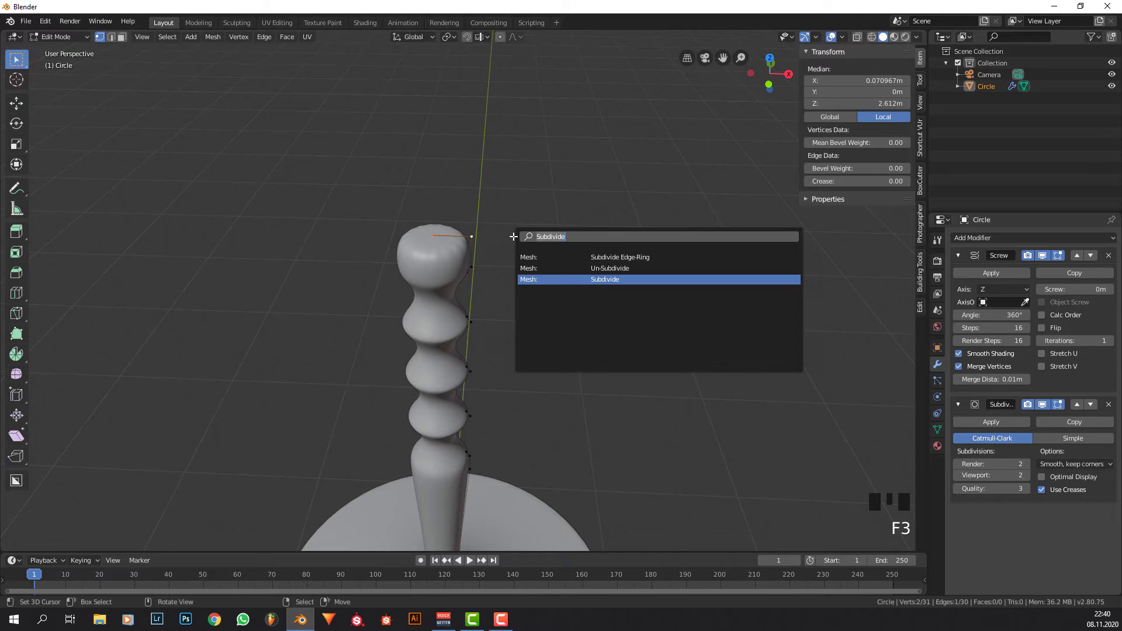
{"action": "key", "text": "Return"}
{"action": "scroll", "coordinate": [468, 222], "scroll_direction": "up", "scroll_amount": 1}
{"action": "right_click", "coordinate": [453, 220]}
{"action": "scroll", "coordinate": [481, 207], "scroll_direction": "up", "scroll_amount": 1}
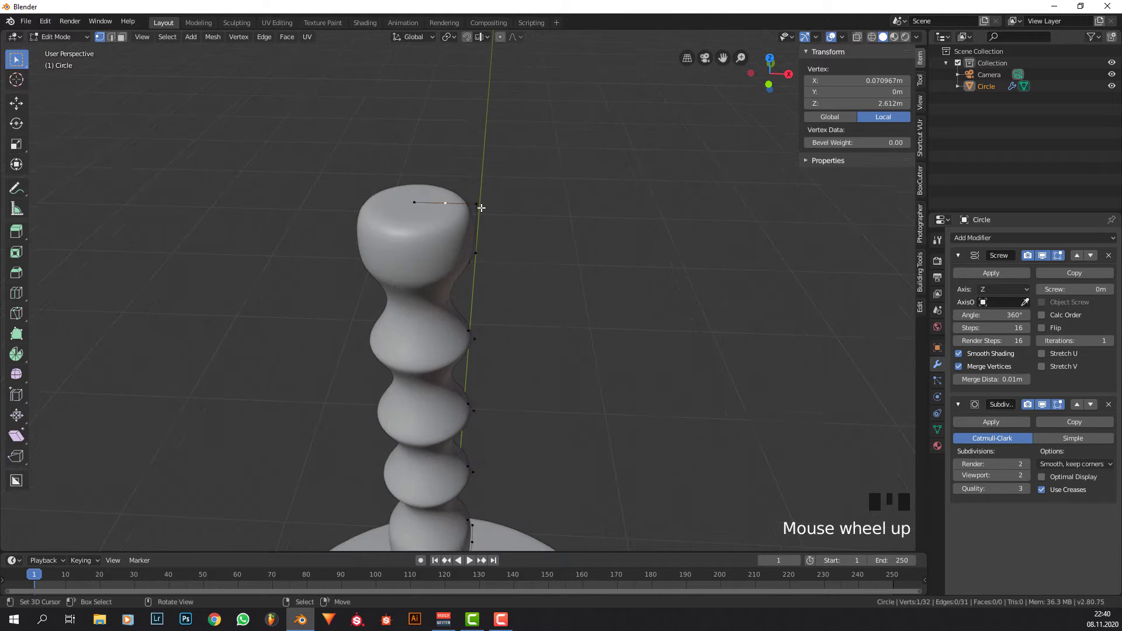
{"action": "key", "text": "g"}
{"action": "key", "text": "g"}
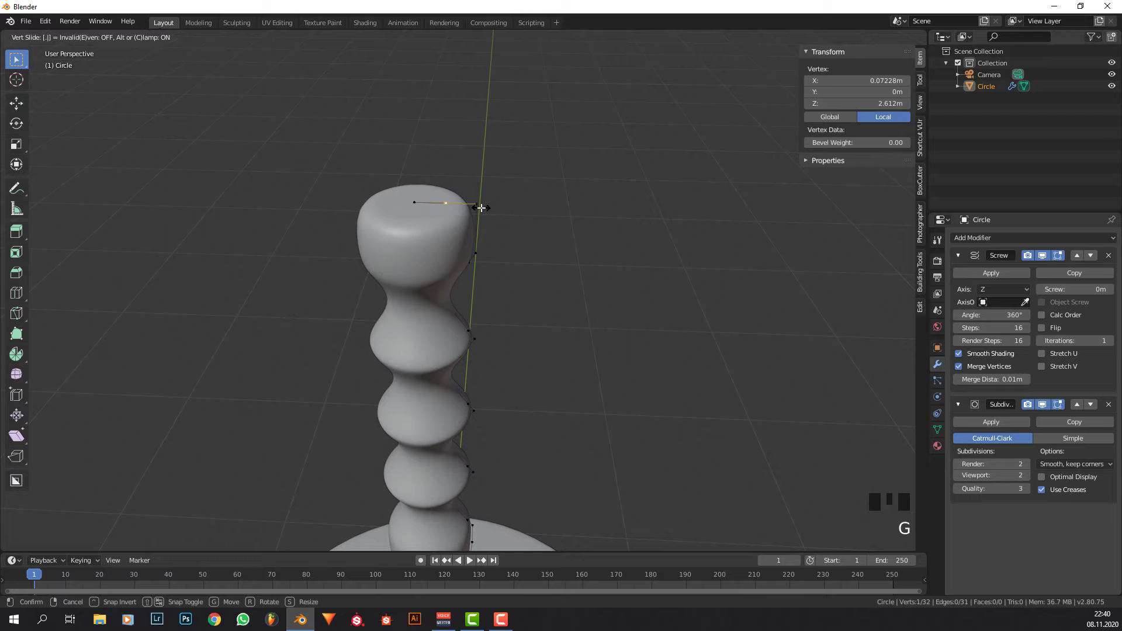
{"action": "type", "text": ".8"}
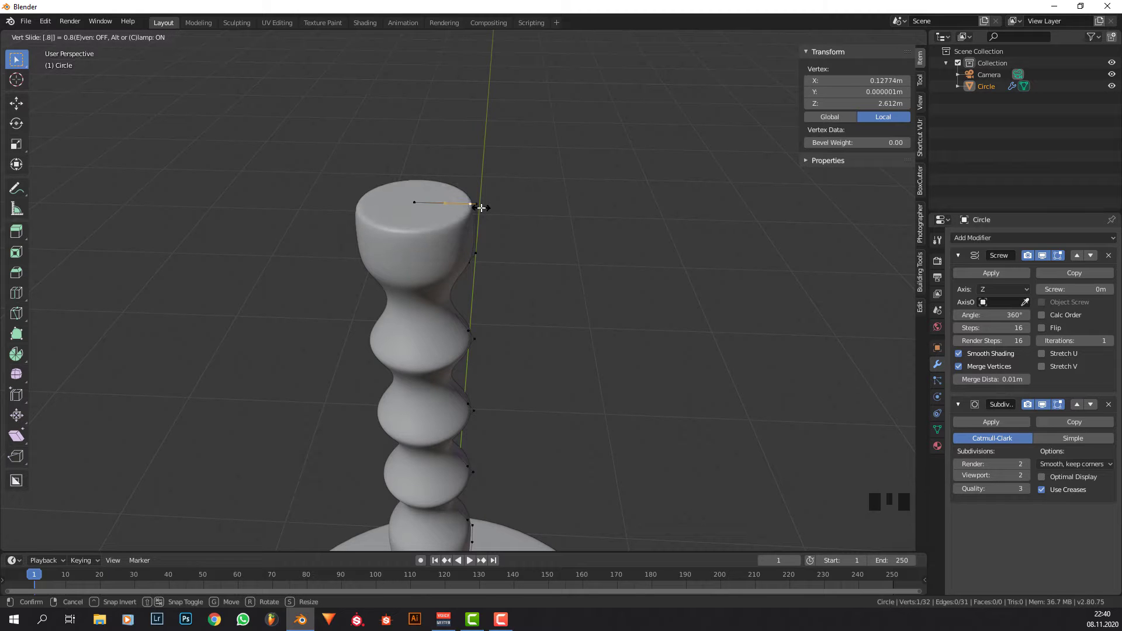
{"action": "key", "text": "Return"}
Examine the capped lamp stand from several angles, then in Object Mode from the front view.
{"action": "scroll", "coordinate": [435, 269], "scroll_direction": "down", "scroll_amount": 2}
{"action": "middle_click_drag", "start_coordinate": [441, 258], "coordinate": [446, 283]}
{"action": "scroll", "coordinate": [505, 316], "scroll_direction": "down", "scroll_amount": 1}
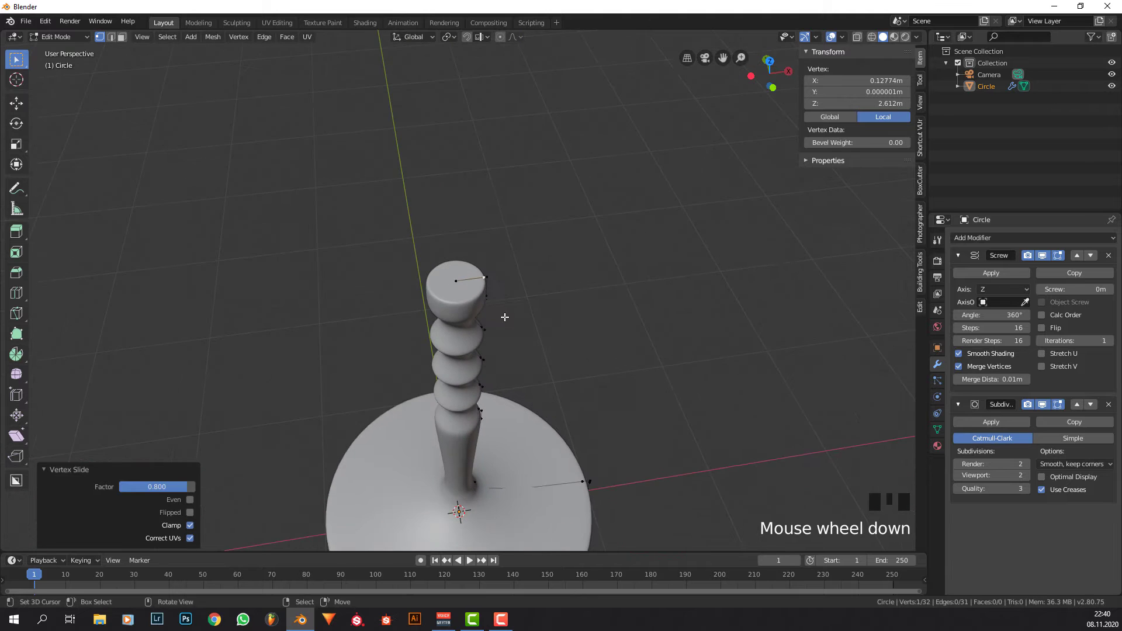
{"action": "scroll", "coordinate": [510, 339], "scroll_direction": "down", "scroll_amount": 6}
{"action": "middle_click_drag", "start_coordinate": [517, 383], "coordinate": [509, 285]}
{"action": "scroll", "coordinate": [515, 368], "scroll_direction": "up", "scroll_amount": 4}
{"action": "key", "text": "Tab"}
{"action": "scroll", "coordinate": [475, 267], "scroll_direction": "down", "scroll_amount": 2}
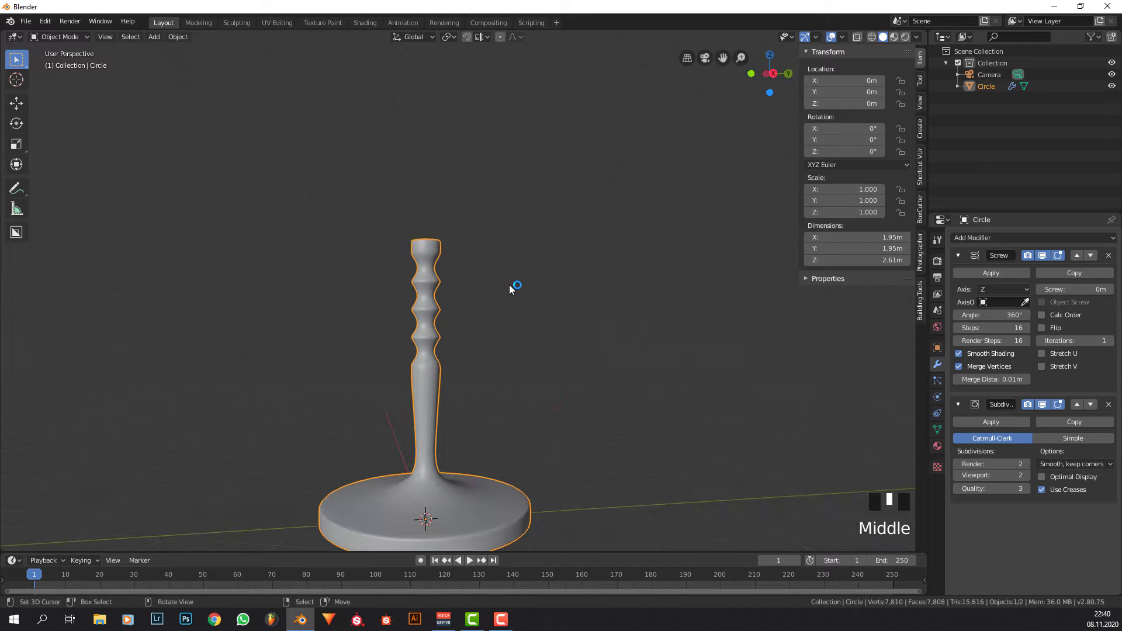
{"action": "key", "text": "KP_1"}
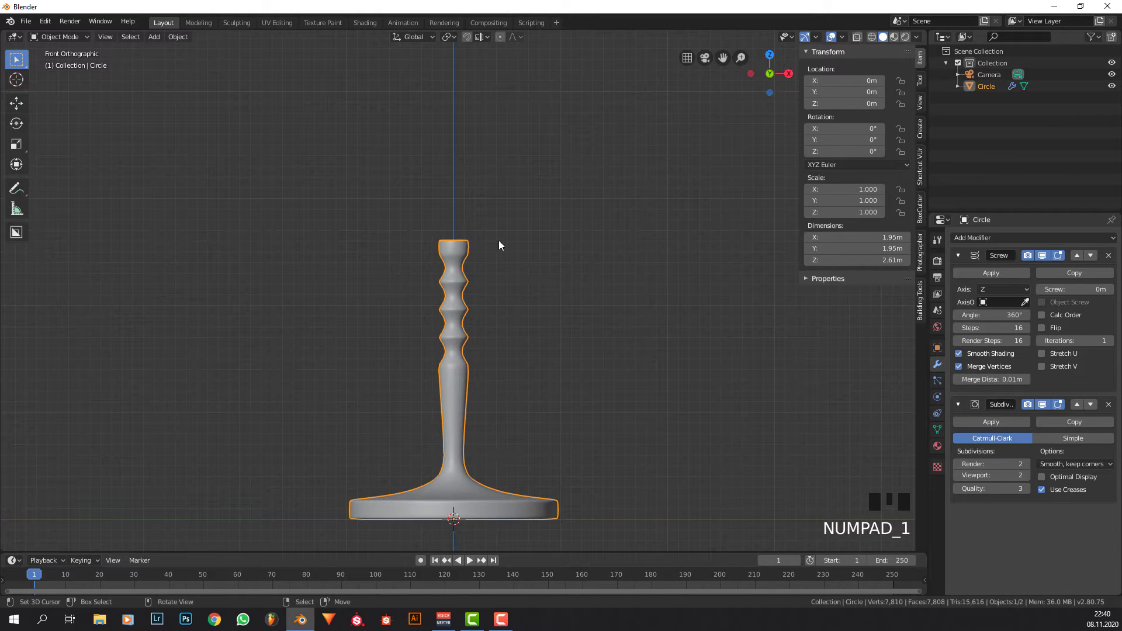
Examine the stand's closed top and rippled neck up close from above, then the whole lamp in Object Mode.
{"action": "middle_click_drag", "start_coordinate": [507, 269], "coordinate": [506, 310]}
{"action": "scroll", "coordinate": [489, 288], "scroll_direction": "up", "scroll_amount": 5}
{"action": "key", "text": "Tab"}
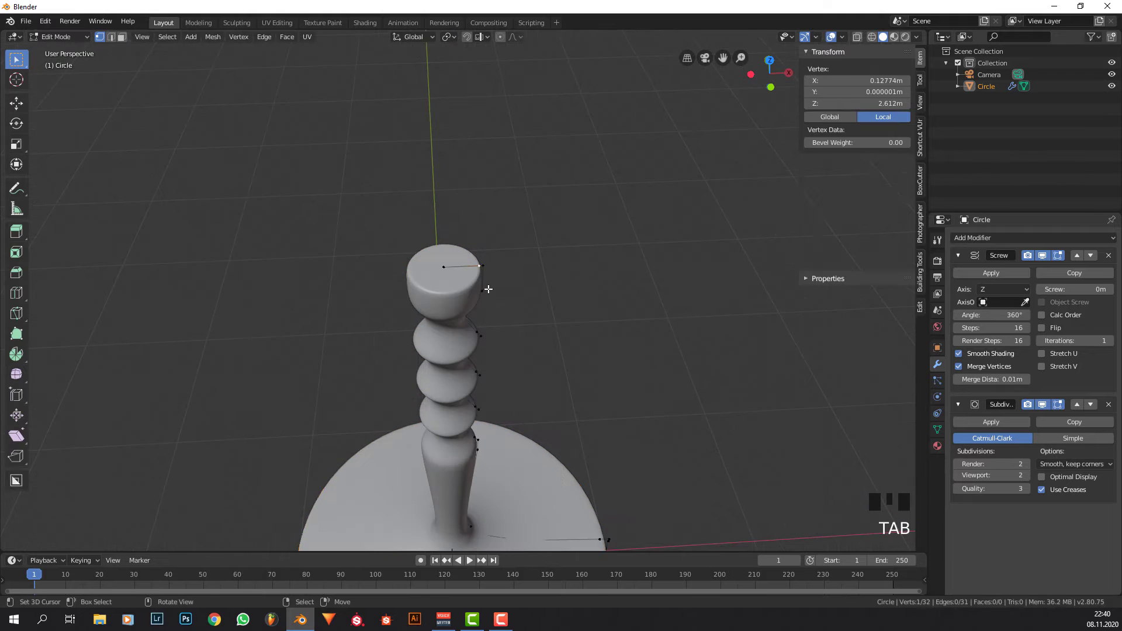
{"action": "scroll", "coordinate": [486, 288], "scroll_direction": "up", "scroll_amount": 2}
{"action": "scroll", "coordinate": [490, 293], "scroll_direction": "down", "scroll_amount": 1}
{"action": "scroll", "coordinate": [490, 293], "scroll_direction": "down", "scroll_amount": 2}
{"action": "key", "text": "Tab"}
{"action": "middle_click_drag", "start_coordinate": [504, 370], "coordinate": [427, 483]}
{"action": "scroll", "coordinate": [486, 305], "scroll_direction": "down", "scroll_amount": 6}
{"action": "scroll", "coordinate": [496, 326], "scroll_direction": "up", "scroll_amount": 2}
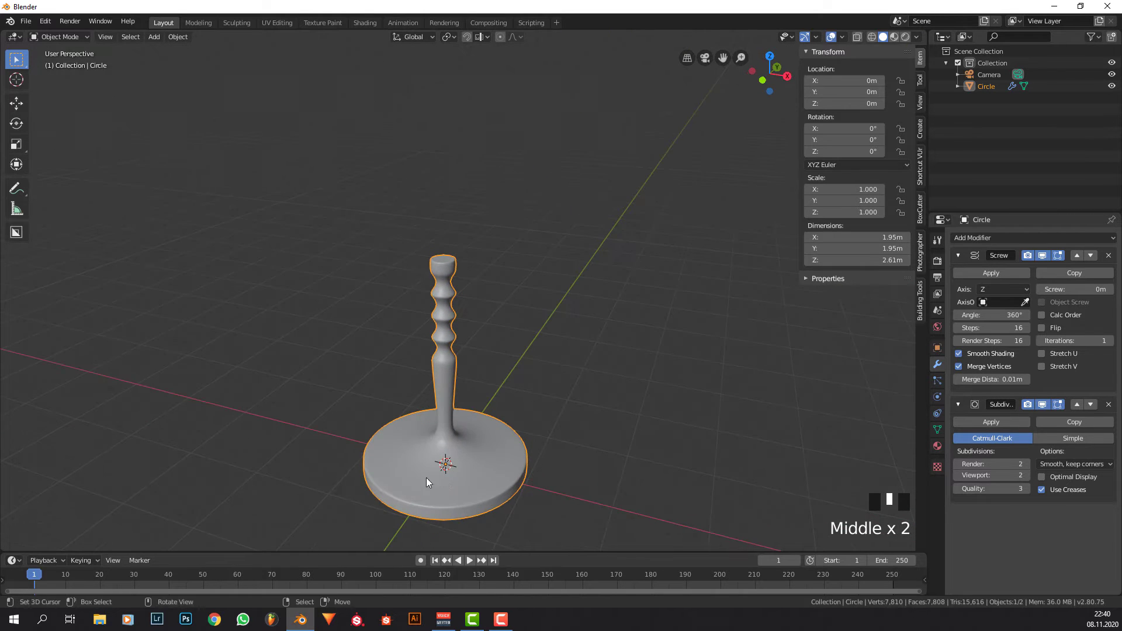
Duplicate the top cap edge from the centre vertex outward in place and separate it into its own object.
{"action": "middle_click_drag", "start_coordinate": [495, 288], "coordinate": [467, 314]}
{"action": "scroll", "coordinate": [542, 265], "scroll_direction": "up", "scroll_amount": 2}
{"action": "key", "text": "Tab"}
{"action": "scroll", "coordinate": [511, 263], "scroll_direction": "up", "scroll_amount": 2}
{"action": "scroll", "coordinate": [486, 296], "scroll_direction": "up", "scroll_amount": 2}
{"action": "right_click", "coordinate": [370, 320], "text": "shift"}
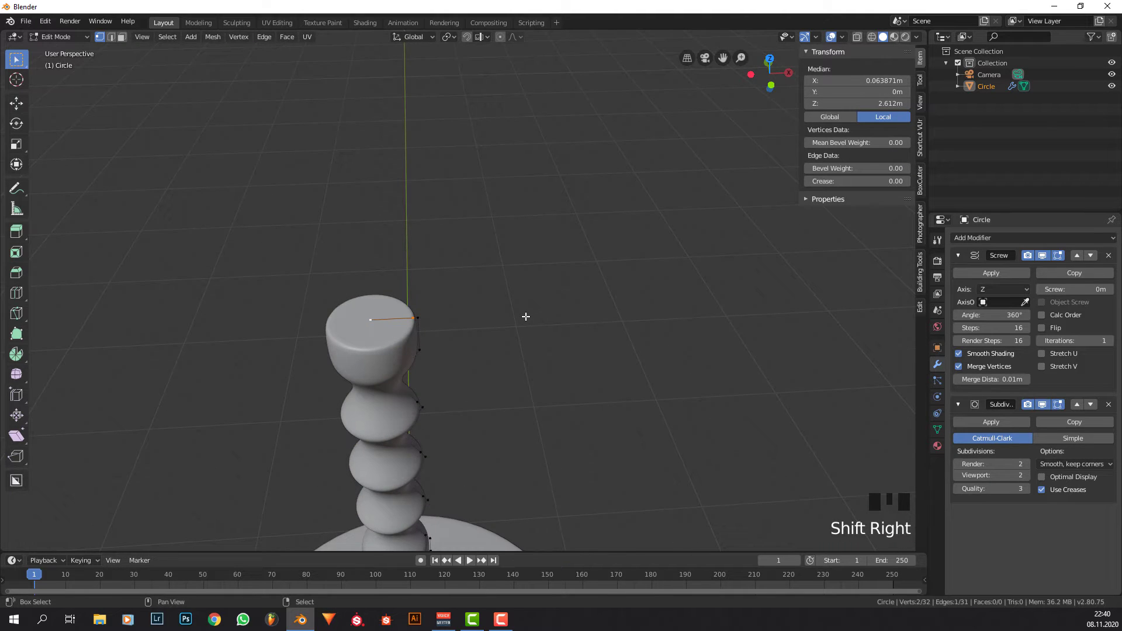
{"action": "key", "text": "shift+d"}
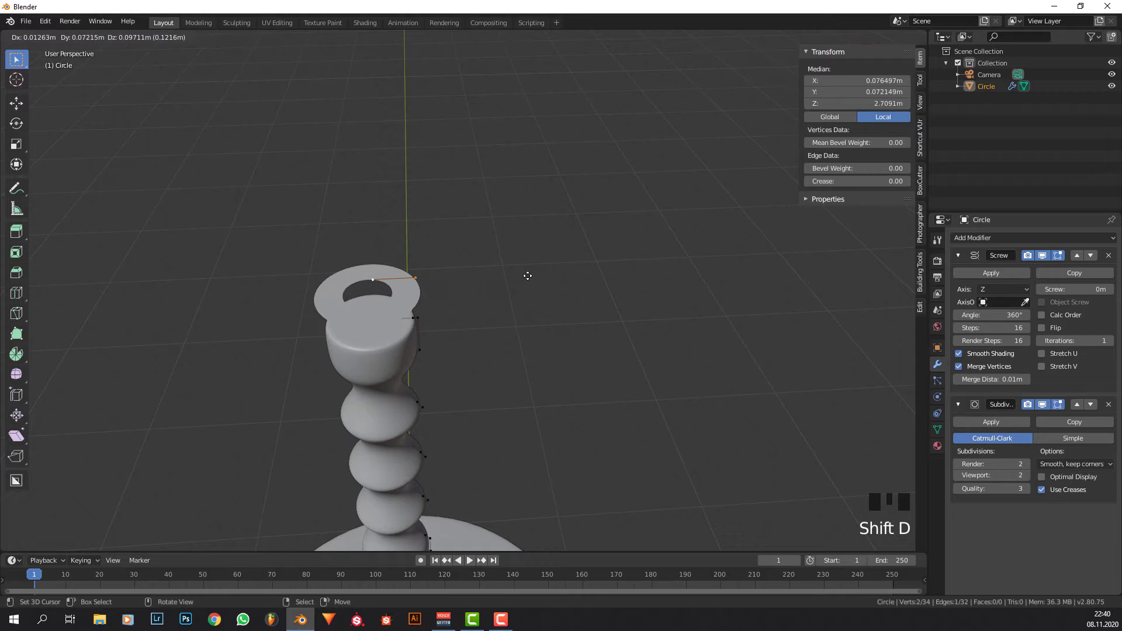
{"action": "right_click", "coordinate": [530, 265]}
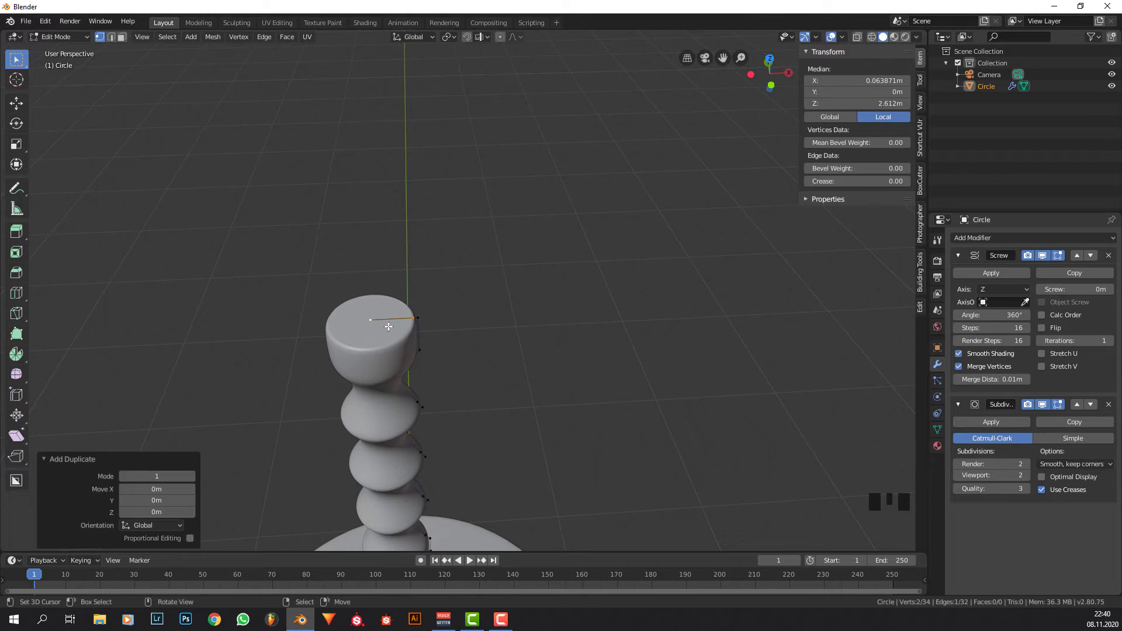
{"action": "key", "text": "p"}
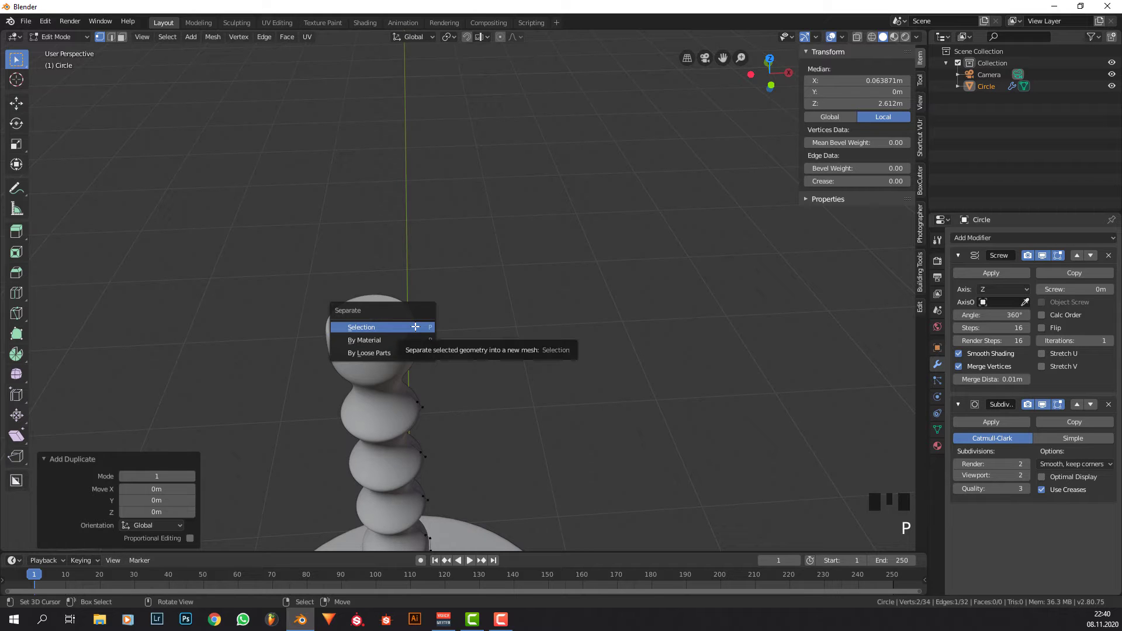
{"action": "left_click", "coordinate": [415, 327]}
{"action": "key", "text": "Tab"}
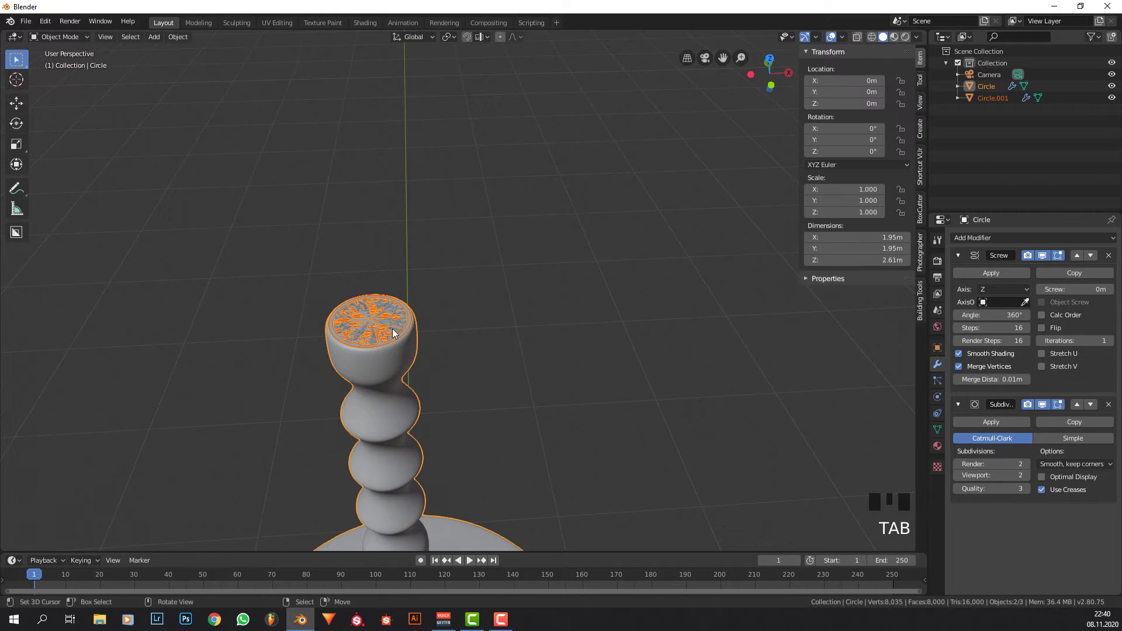
Extrude the outer vertex of the separated cap disc 0.119 m upward along Z to form a cup wall.
{"action": "right_click", "coordinate": [403, 330]}
{"action": "key", "text": "g"}
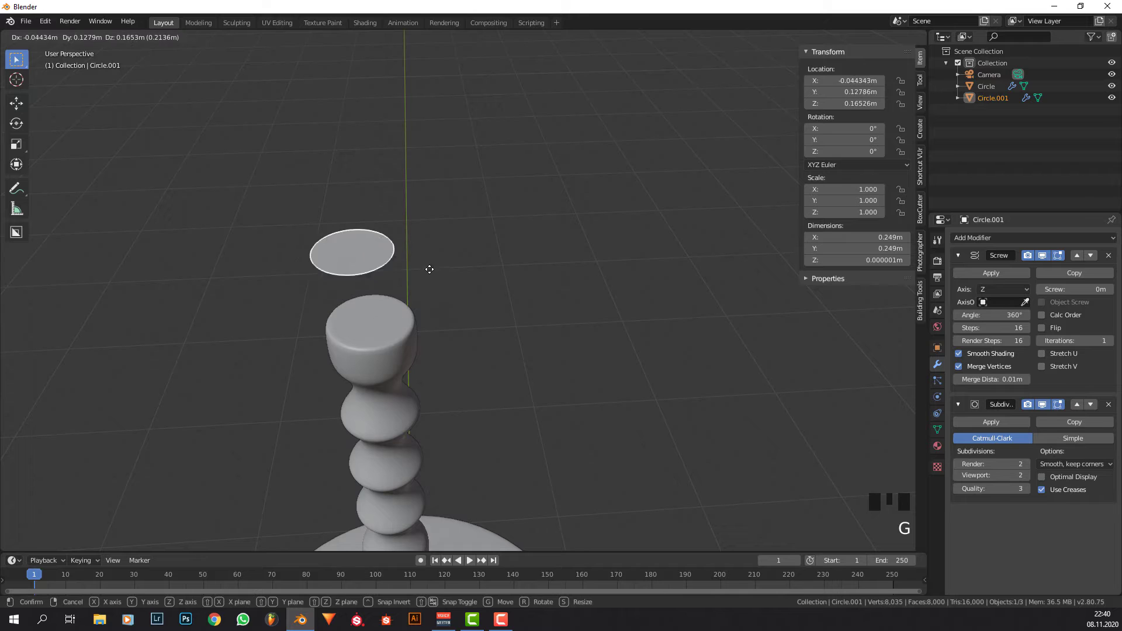
{"action": "right_click", "coordinate": [423, 324]}
{"action": "key", "text": "Tab"}
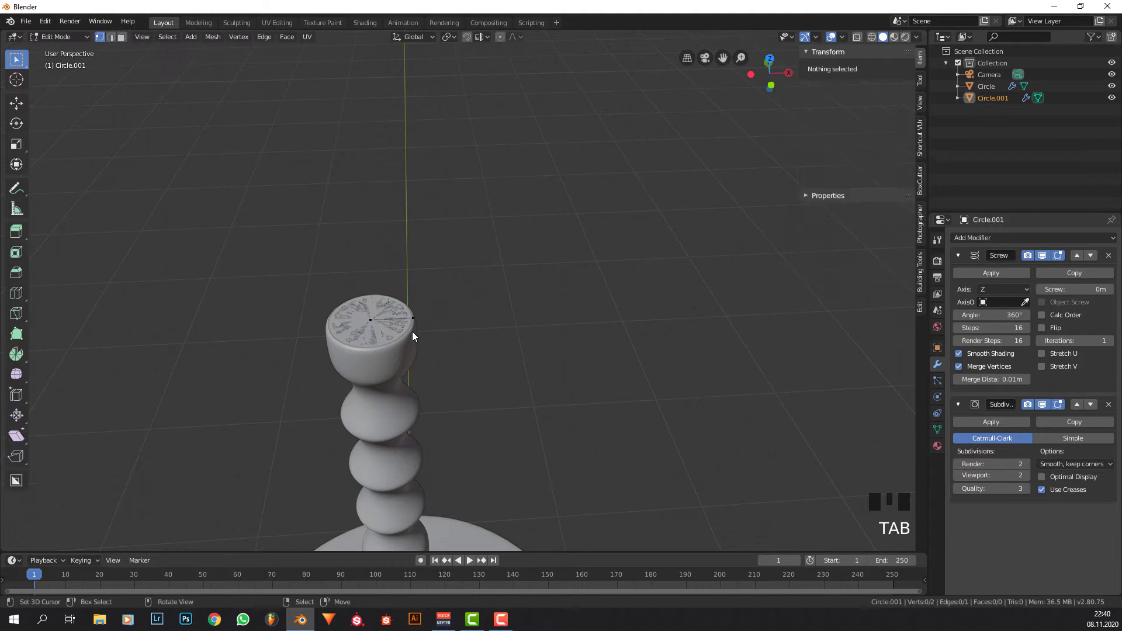
{"action": "right_click", "coordinate": [412, 320]}
{"action": "middle_click_drag", "start_coordinate": [441, 359], "coordinate": [451, 303], "text": "shift"}
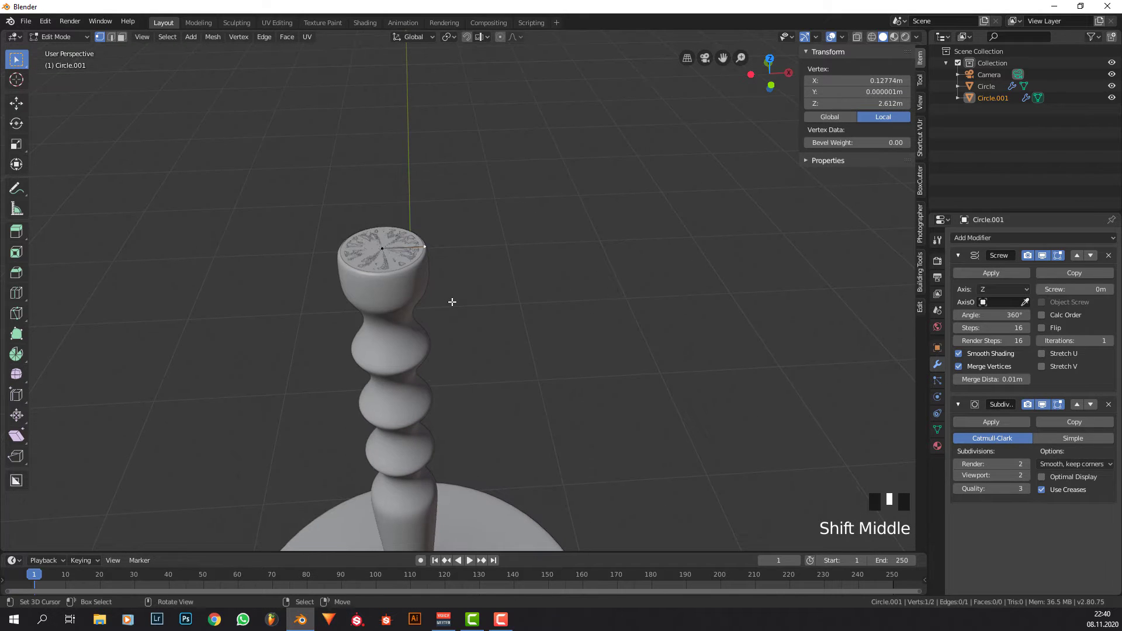
{"action": "key", "text": "e"}
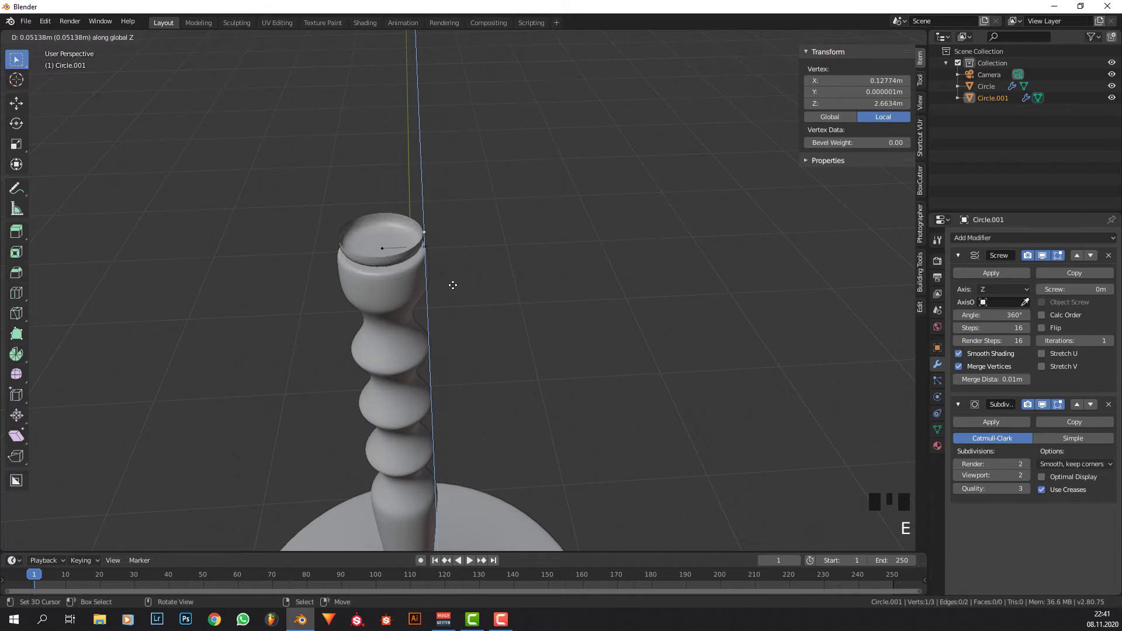
{"action": "left_click", "coordinate": [431, 250]}
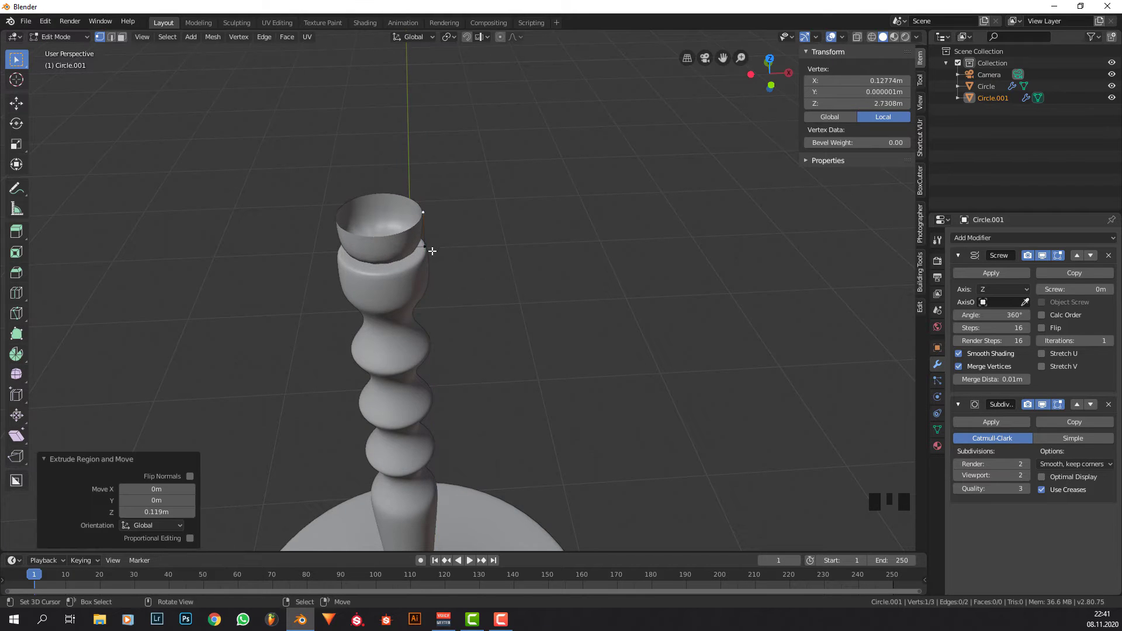
Subdivide the cup's bottom edge once and vertex-slide the midpoint about 0.84 toward the outer wall.
{"action": "right_click", "coordinate": [422, 257]}
{"action": "middle_click_drag", "start_coordinate": [422, 258], "coordinate": [421, 289]}
{"action": "right_click", "coordinate": [420, 300], "text": "shift"}
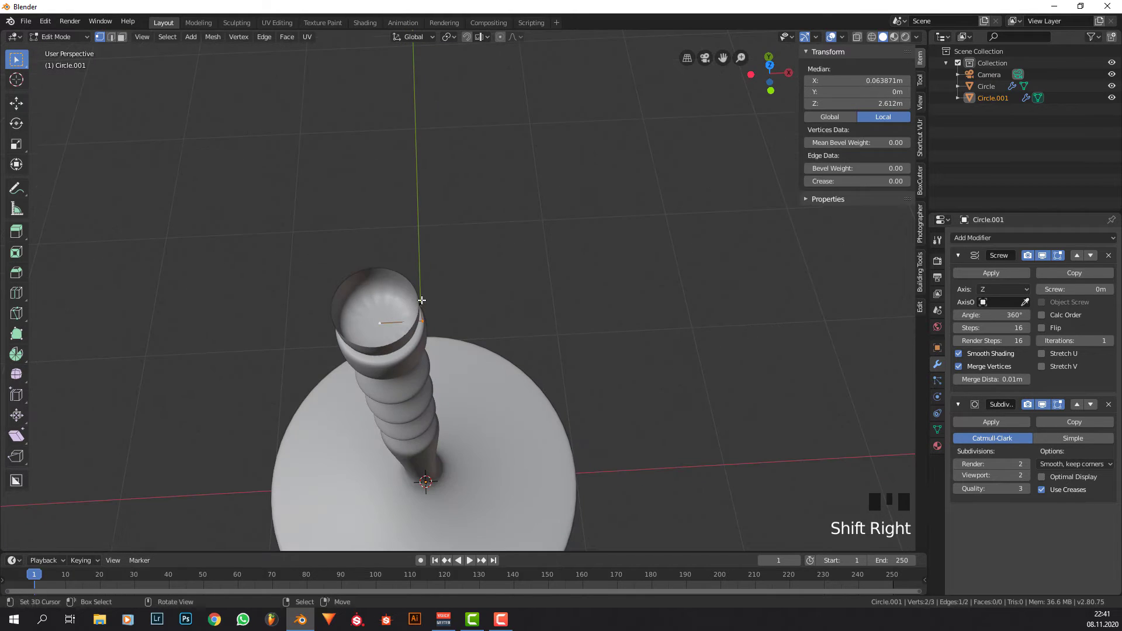
{"action": "key", "text": "F3"}
{"action": "key", "text": "Return"}
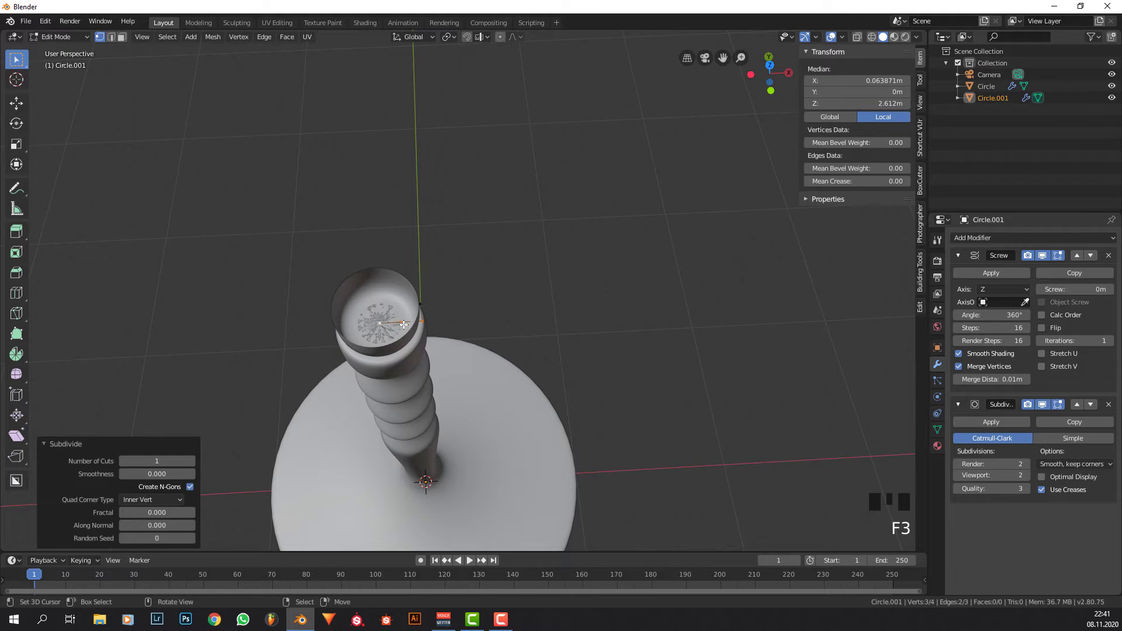
{"action": "right_click", "coordinate": [420, 321]}
{"action": "key", "text": "g"}
{"action": "key", "text": "g"}
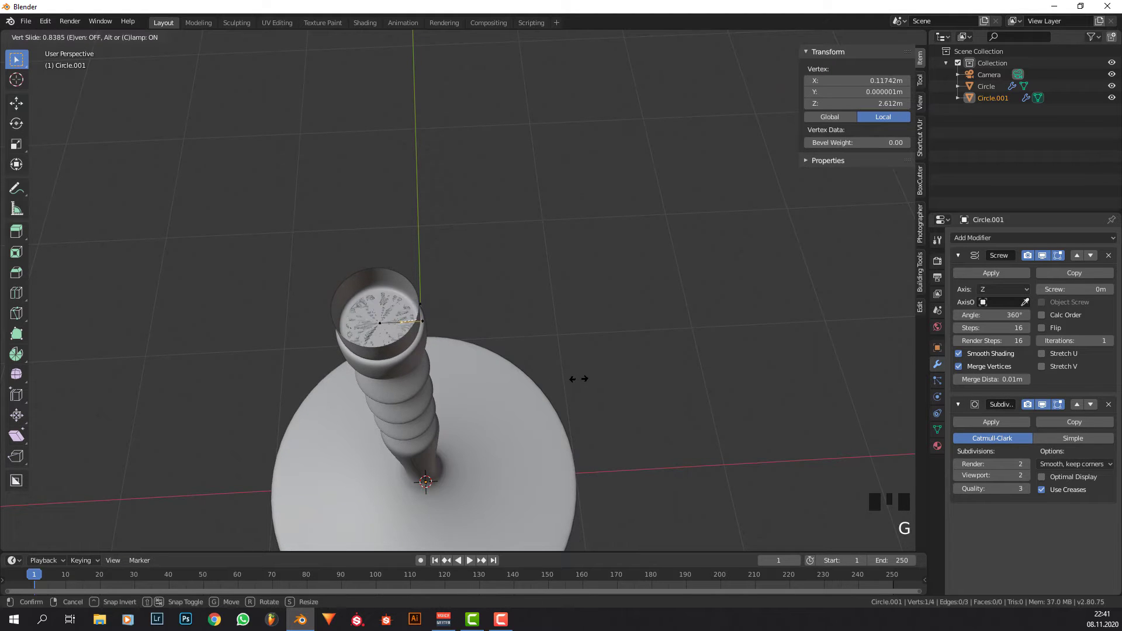
{"action": "left_click", "coordinate": [580, 379]}
{"action": "key", "text": "Tab"}
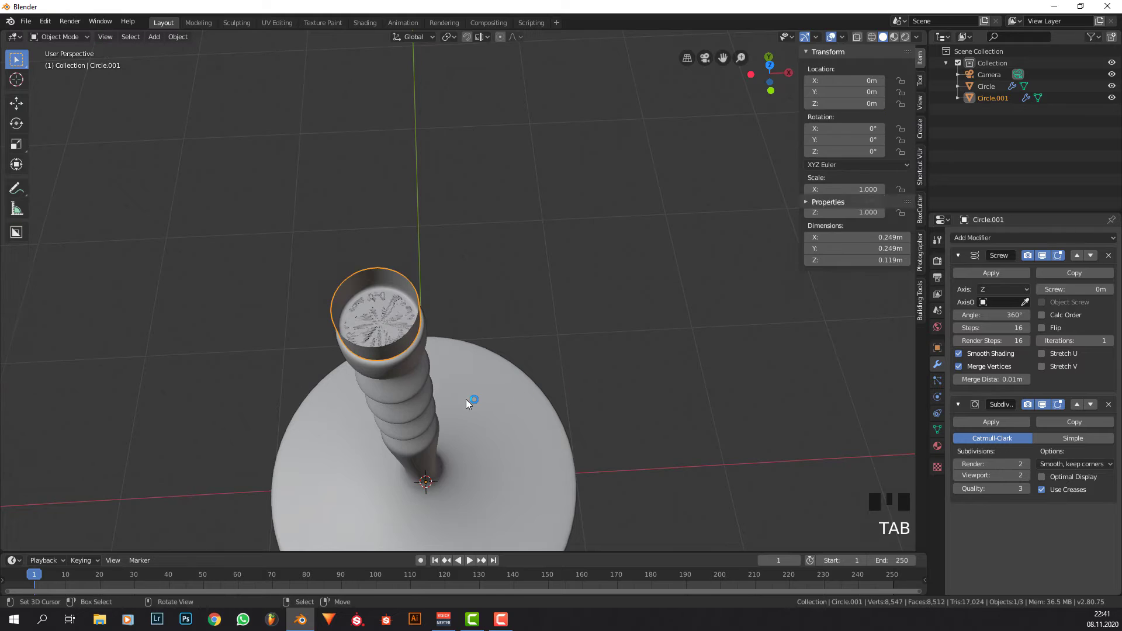
Set the cup's Screw modifier to 8 viewport steps.
{"action": "middle_click_drag", "start_coordinate": [466, 402], "coordinate": [461, 312]}
{"action": "key", "text": "Tab"}
{"action": "key", "text": "Tab"}
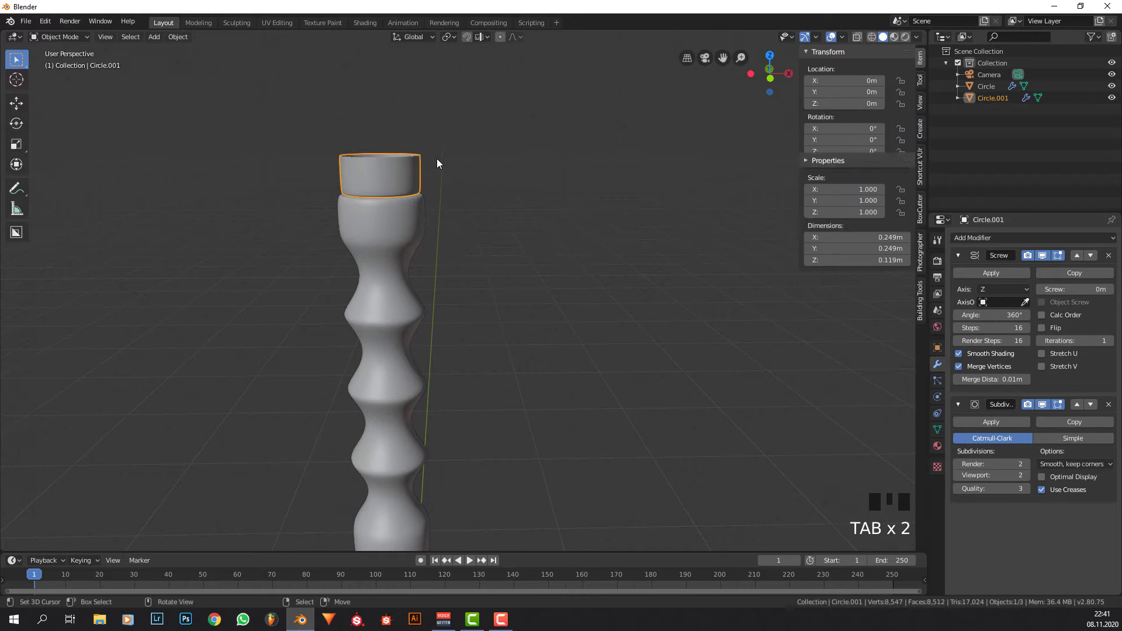
{"action": "middle_click_drag", "start_coordinate": [427, 160], "coordinate": [462, 222]}
{"action": "key", "text": "Tab"}
{"action": "key", "text": "Tab"}
{"action": "left_click", "coordinate": [959, 256]}
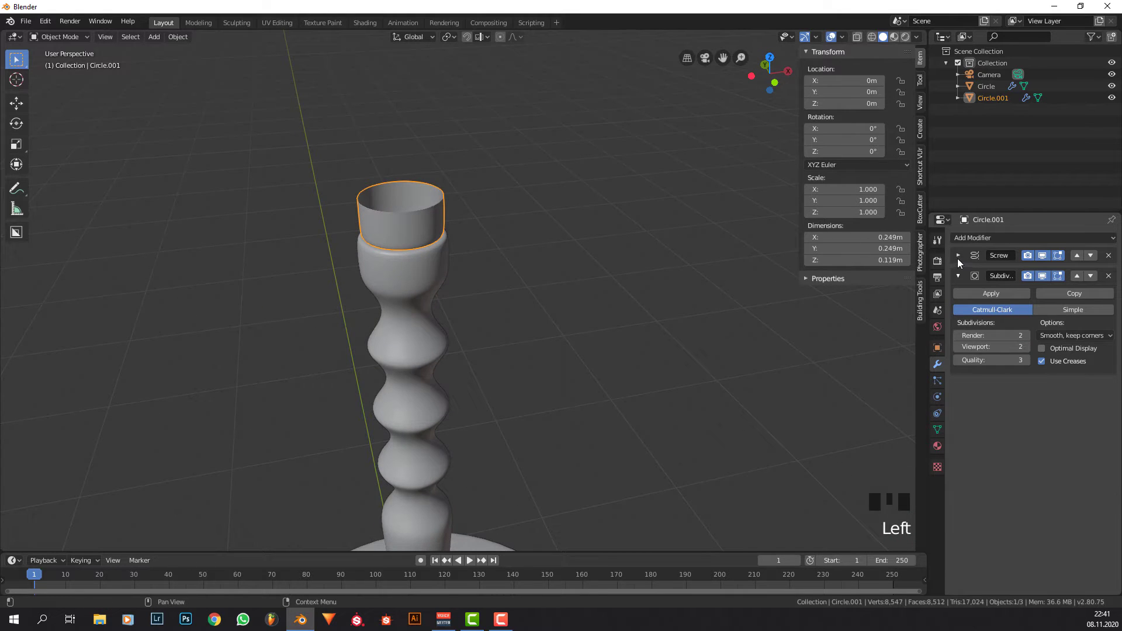
{"action": "left_click", "coordinate": [958, 256]}
{"action": "left_click", "coordinate": [991, 327]}
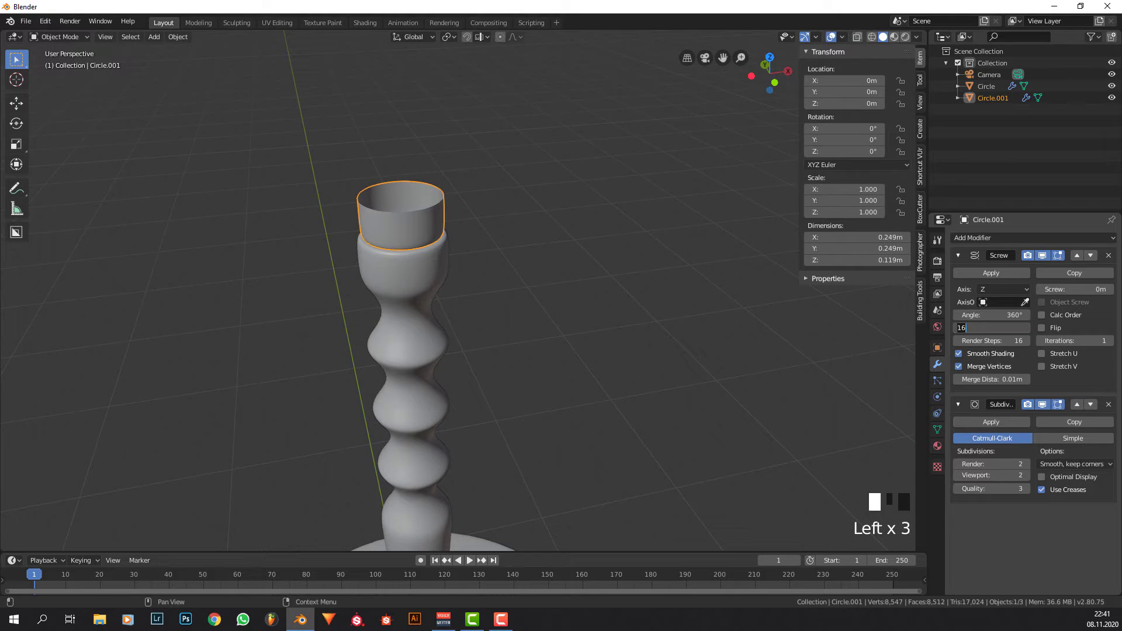
{"action": "type", "text": "8"}
{"action": "key", "text": "Return"}
Lower the cup's top rim vertex along Z to about 2.704 m.
{"action": "middle_click_drag", "start_coordinate": [580, 231], "coordinate": [523, 192]}
{"action": "key", "text": "Tab"}
{"action": "key", "text": "g"}
{"action": "key", "text": "z"}
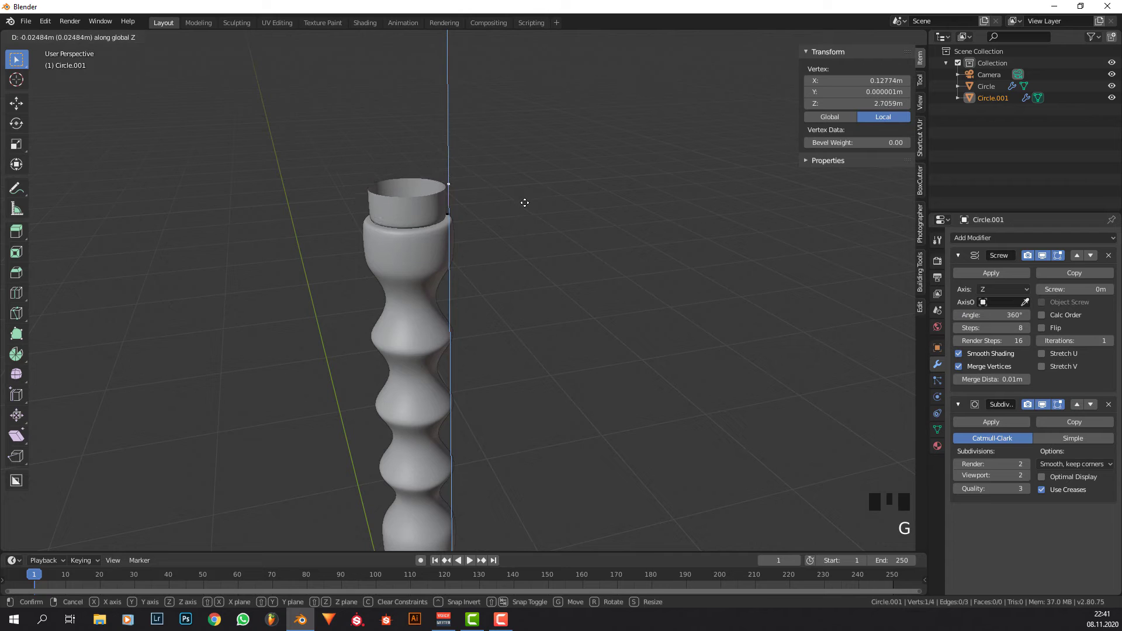
{"action": "left_click", "coordinate": [525, 202]}
{"action": "key", "text": "Tab"}
Add a Solidify modifier to the cup and set its offset to 1.
{"action": "middle_click_drag", "start_coordinate": [613, 258], "coordinate": [508, 251]}
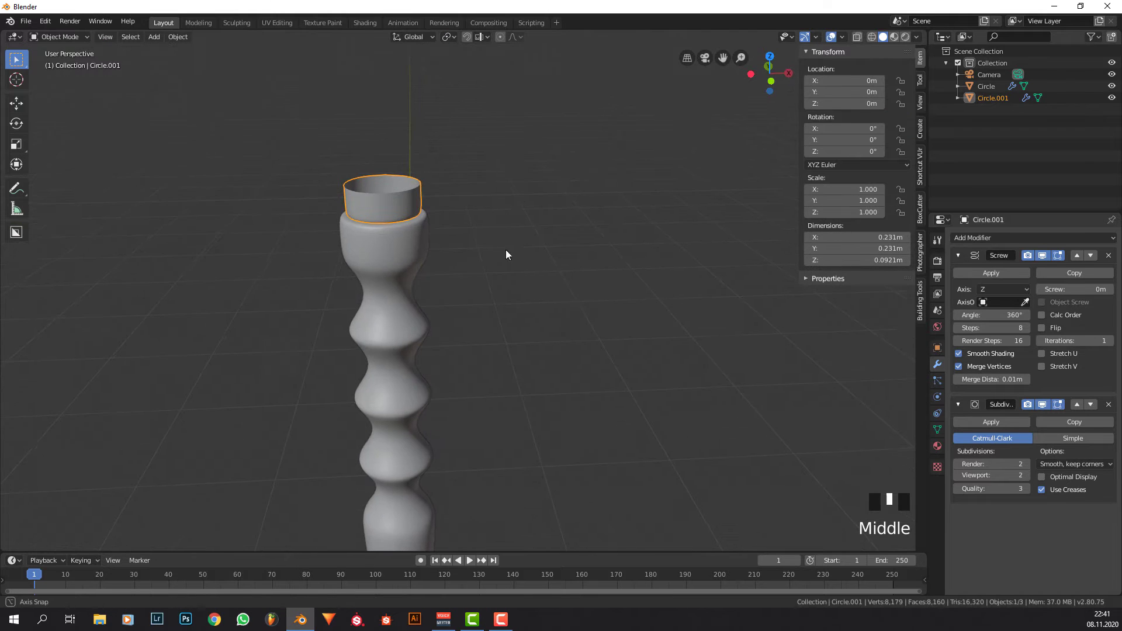
{"action": "scroll", "coordinate": [451, 208], "scroll_direction": "up", "scroll_amount": 2}
{"action": "middle_click_drag", "start_coordinate": [451, 208], "coordinate": [848, 251]}
{"action": "left_click", "coordinate": [967, 258]}
{"action": "left_click", "coordinate": [974, 239]}
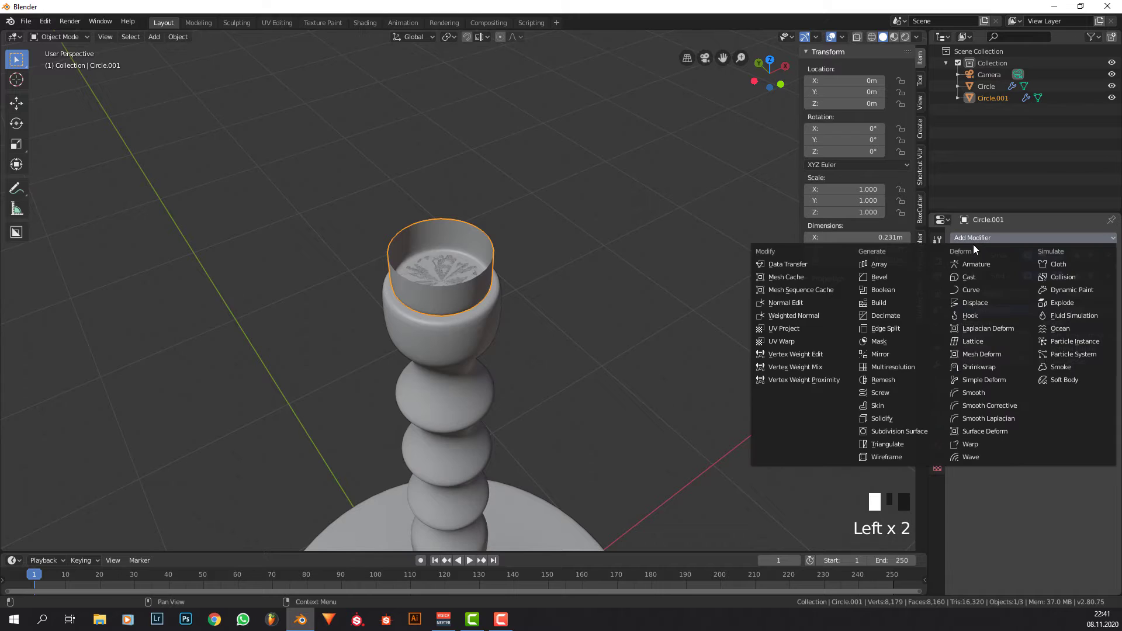
{"action": "left_click", "coordinate": [960, 275]}
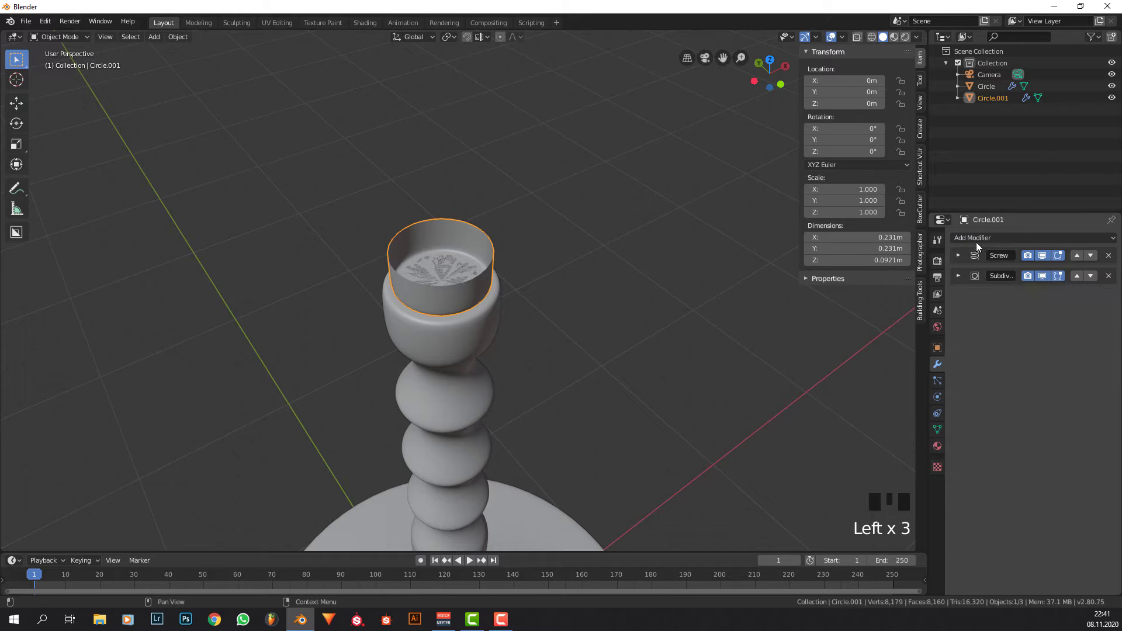
{"action": "left_click", "coordinate": [976, 239]}
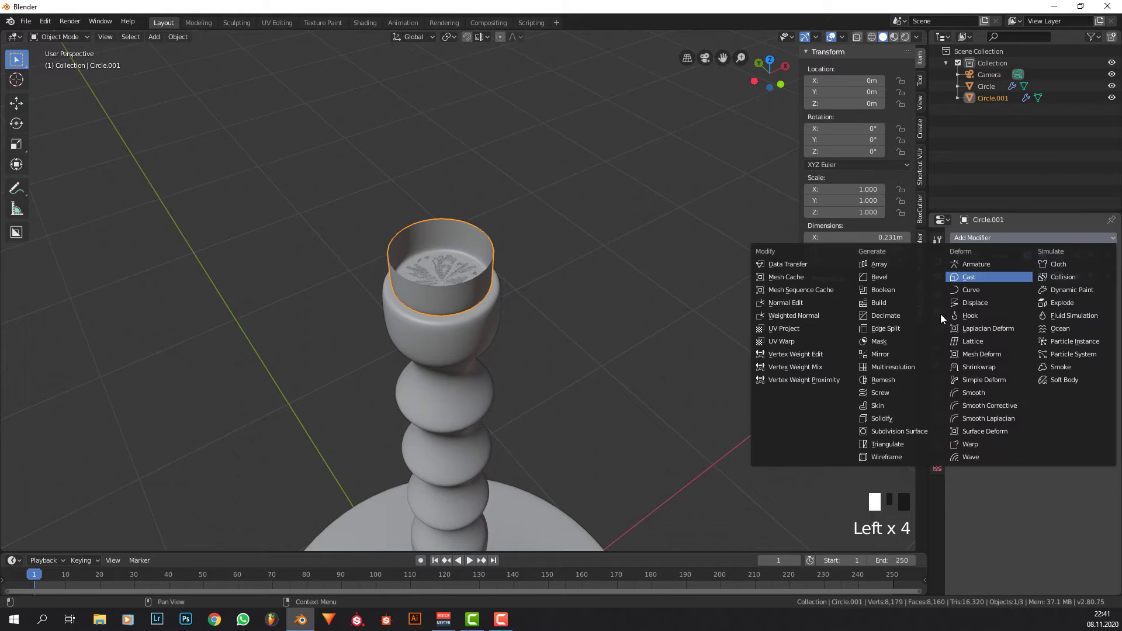
{"action": "left_click", "coordinate": [883, 418]}
{"action": "middle_click_drag", "start_coordinate": [630, 284], "coordinate": [639, 272]}
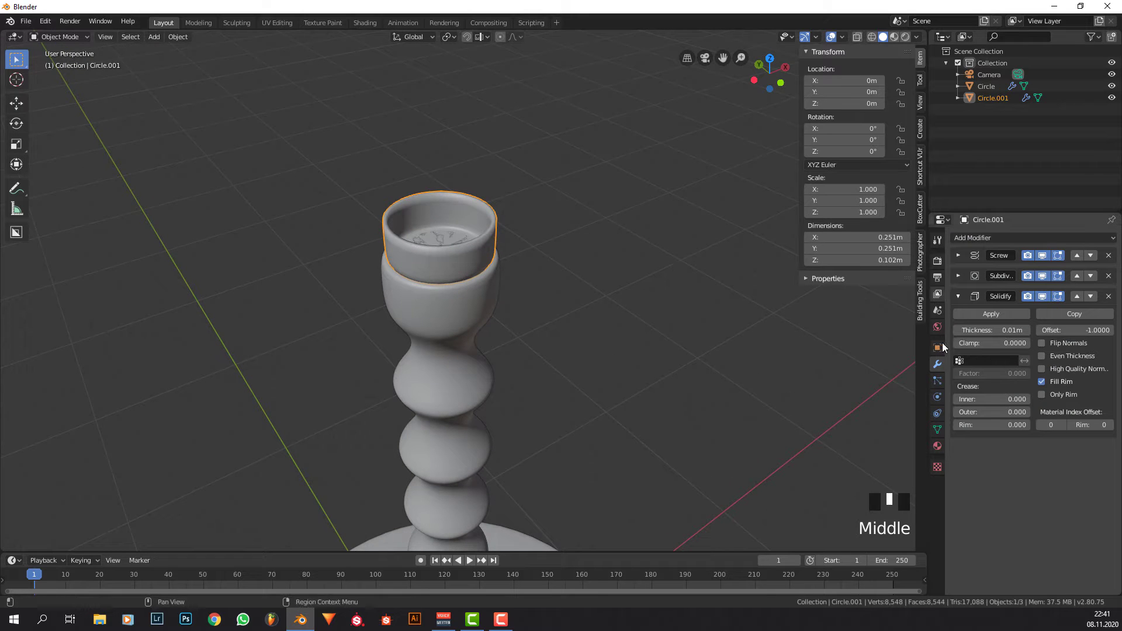
{"action": "left_click_drag", "start_coordinate": [1084, 332], "coordinate": [1117, 332]}
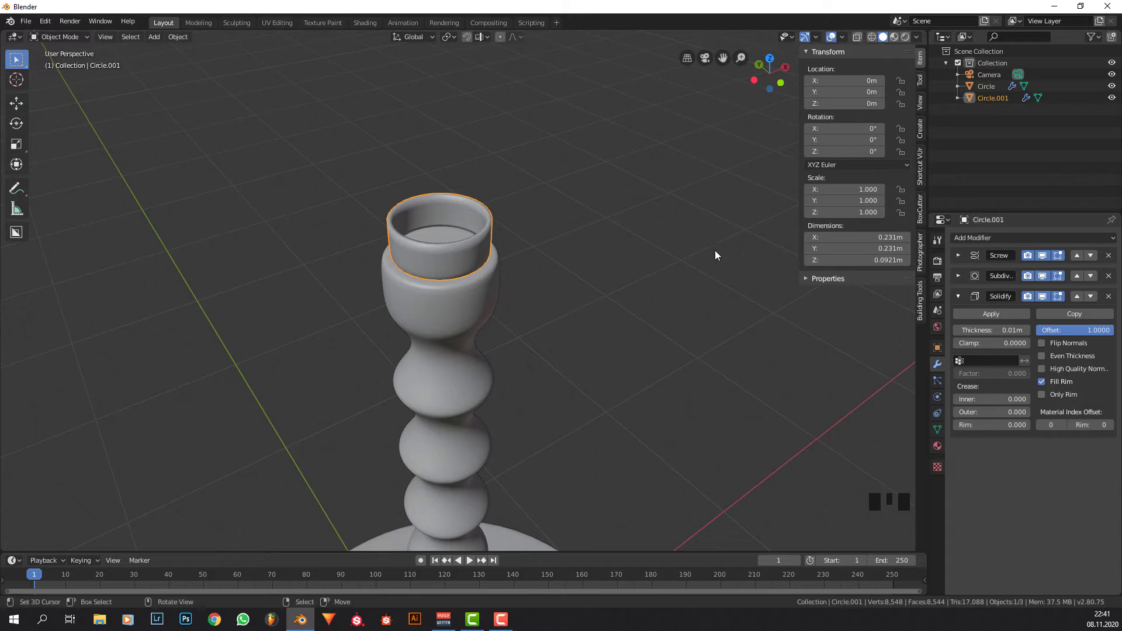
{"action": "middle_click_drag", "start_coordinate": [715, 250], "coordinate": [689, 248]}
Turn on Auto Smooth in the cup mesh's normals settings.
{"action": "left_click", "coordinate": [938, 430]}
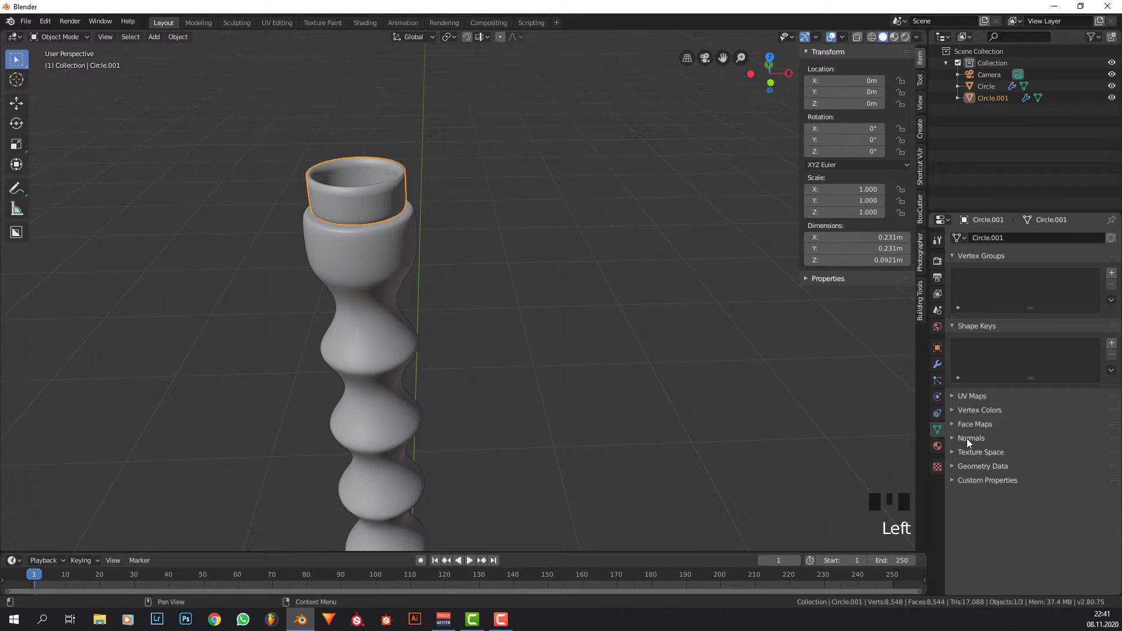
{"action": "left_click", "coordinate": [967, 438]}
{"action": "left_click", "coordinate": [970, 452]}
{"action": "left_click", "coordinate": [953, 438]}
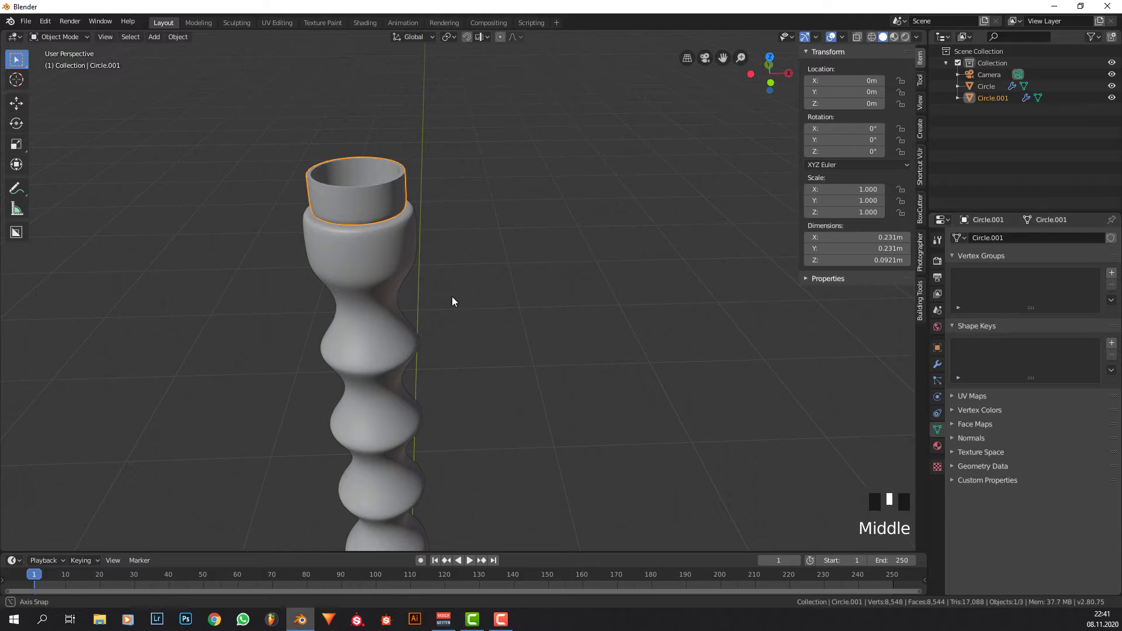
{"action": "scroll", "coordinate": [466, 287], "scroll_direction": "up", "scroll_amount": 2}
{"action": "middle_click_drag", "start_coordinate": [451, 296], "coordinate": [488, 275]}
{"action": "middle_click_drag", "start_coordinate": [584, 265], "coordinate": [715, 313]}
{"action": "left_click", "coordinate": [974, 439]}
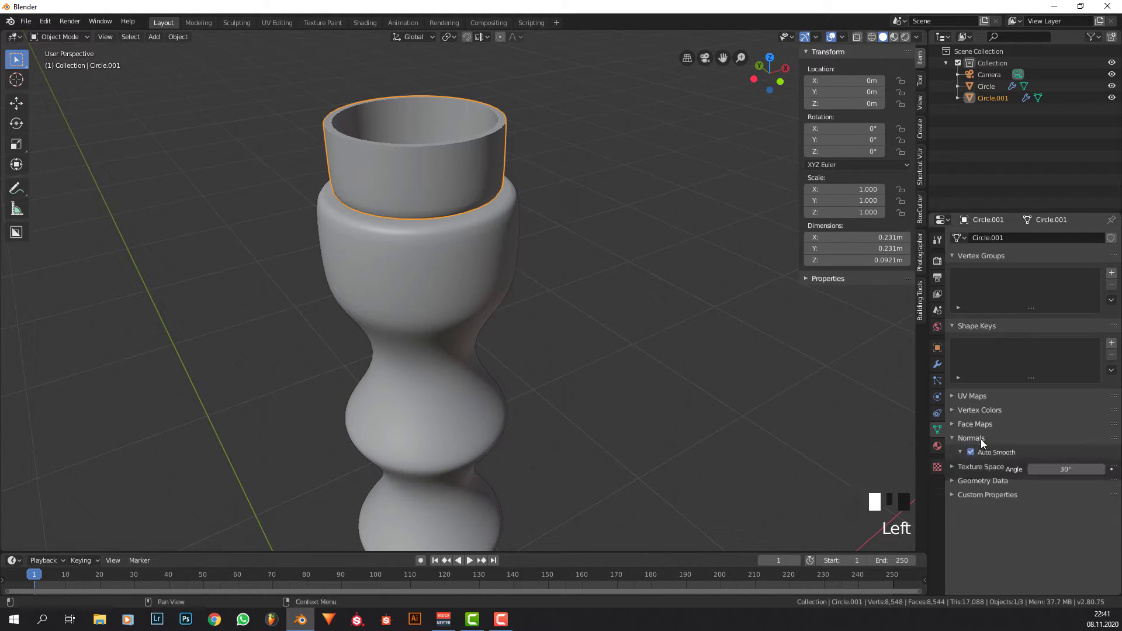
{"action": "left_click", "coordinate": [973, 443]}
Set the offset of the cup's Solidify modifier to -1.
{"action": "middle_click_drag", "start_coordinate": [601, 243], "coordinate": [495, 182]}
{"action": "scroll", "coordinate": [494, 183], "scroll_direction": "down", "scroll_amount": 1, "text": "shift"}
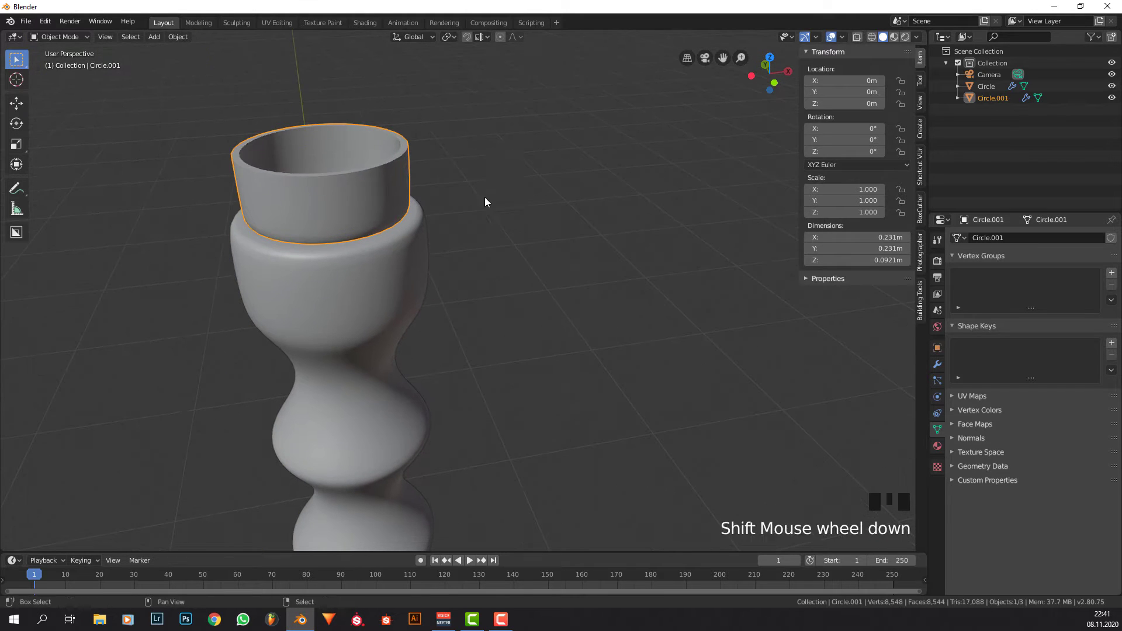
{"action": "scroll", "coordinate": [485, 197], "scroll_direction": "down", "scroll_amount": 2}
{"action": "middle_click_drag", "start_coordinate": [466, 243], "coordinate": [461, 300]}
{"action": "key", "text": "Tab"}
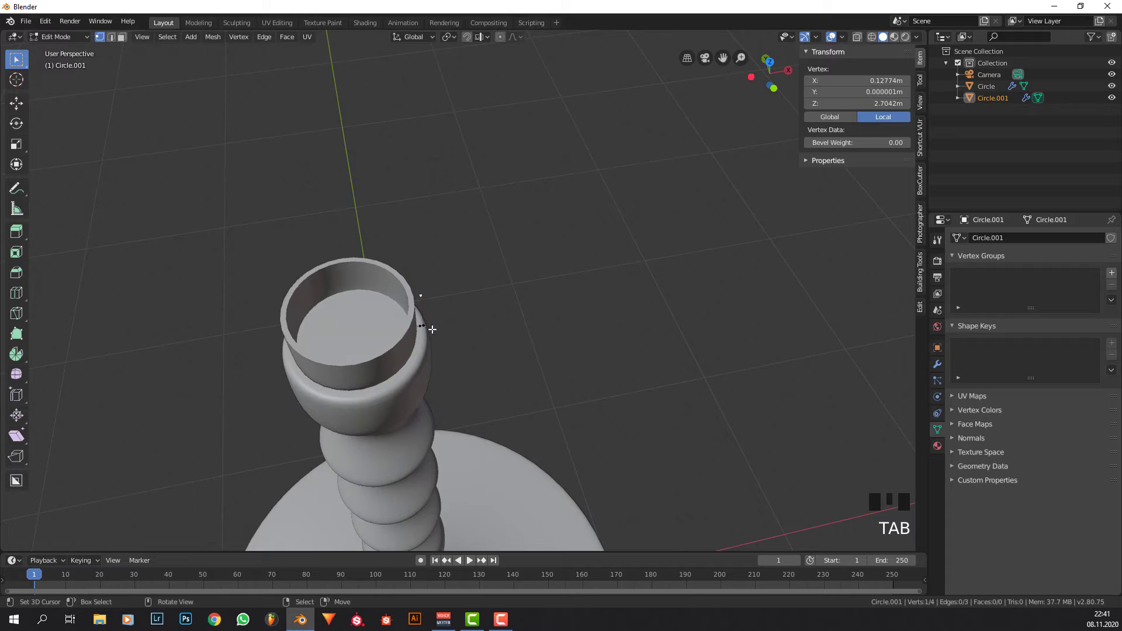
{"action": "key", "text": "Tab"}
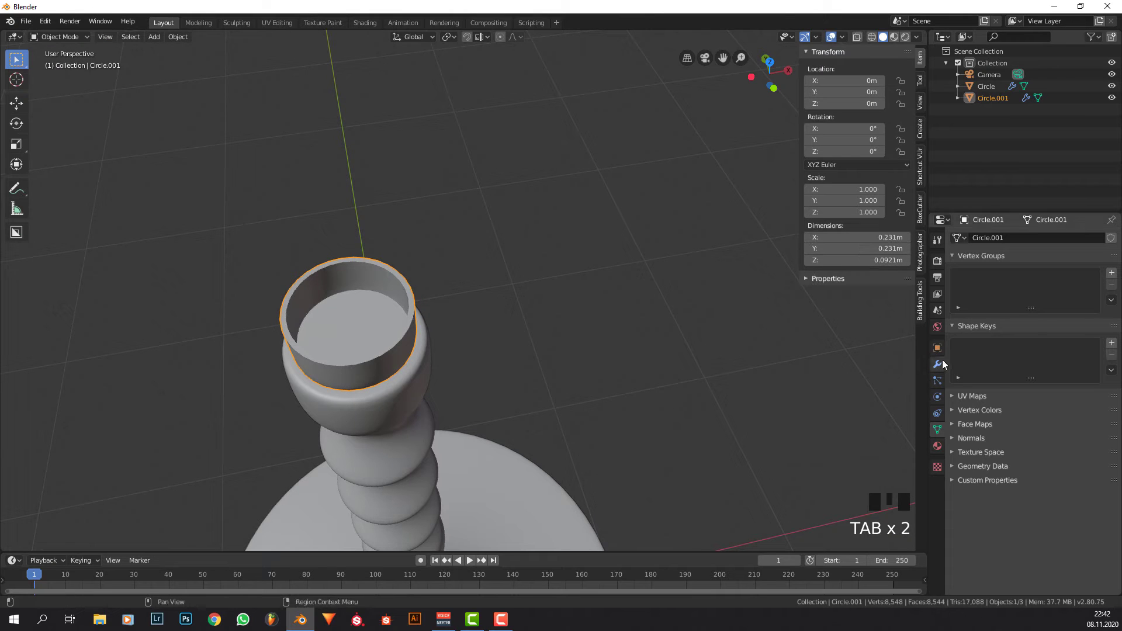
{"action": "left_click", "coordinate": [937, 363]}
{"action": "left_click_drag", "start_coordinate": [1076, 330], "coordinate": [1014, 330]}
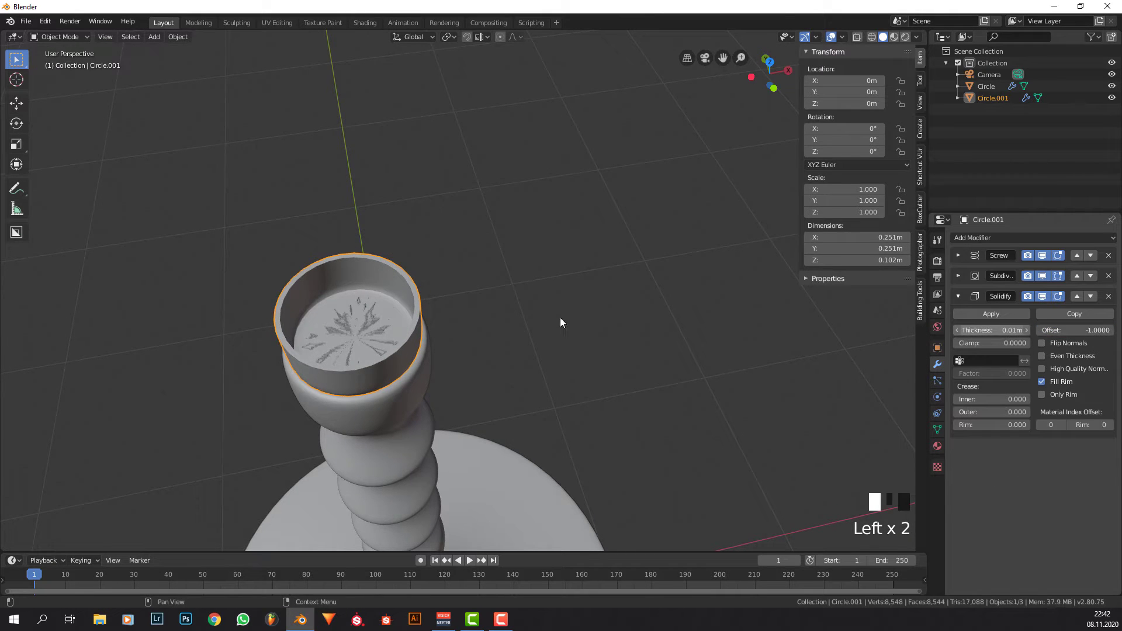
Duplicate the cup's profile in place, separate the copy into its own object, and set the original cup's Solidify offset to 1.
{"action": "key", "text": "Tab"}
{"action": "middle_click_drag", "start_coordinate": [520, 315], "coordinate": [516, 308]}
{"action": "key", "text": "a"}
{"action": "key", "text": "shift+d"}
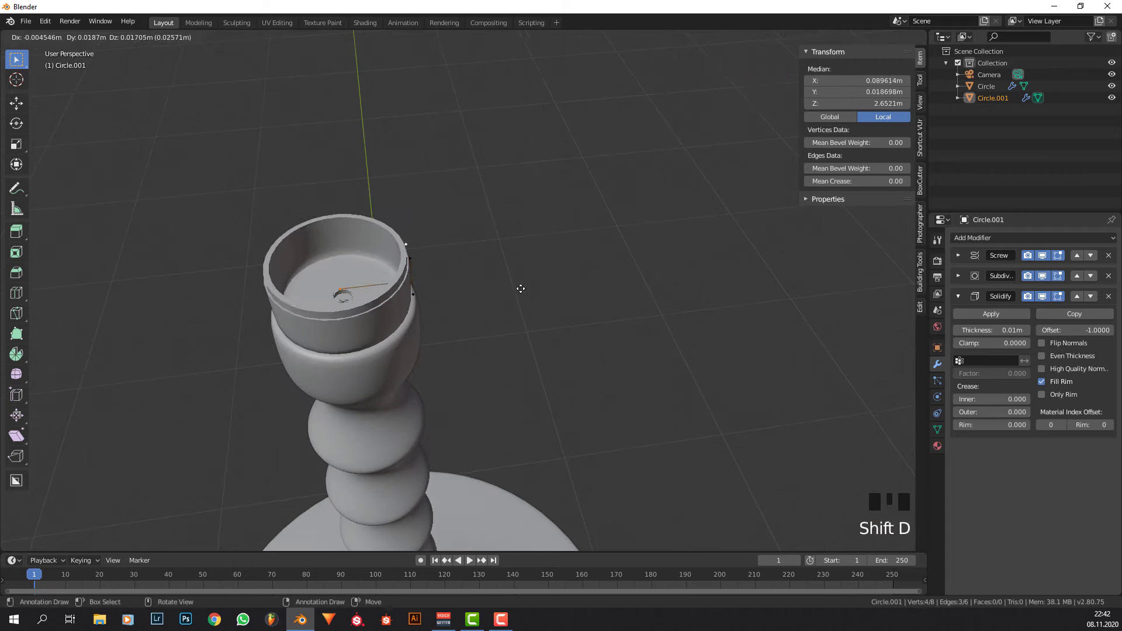
{"action": "right_click", "coordinate": [523, 289]}
{"action": "key", "text": "p"}
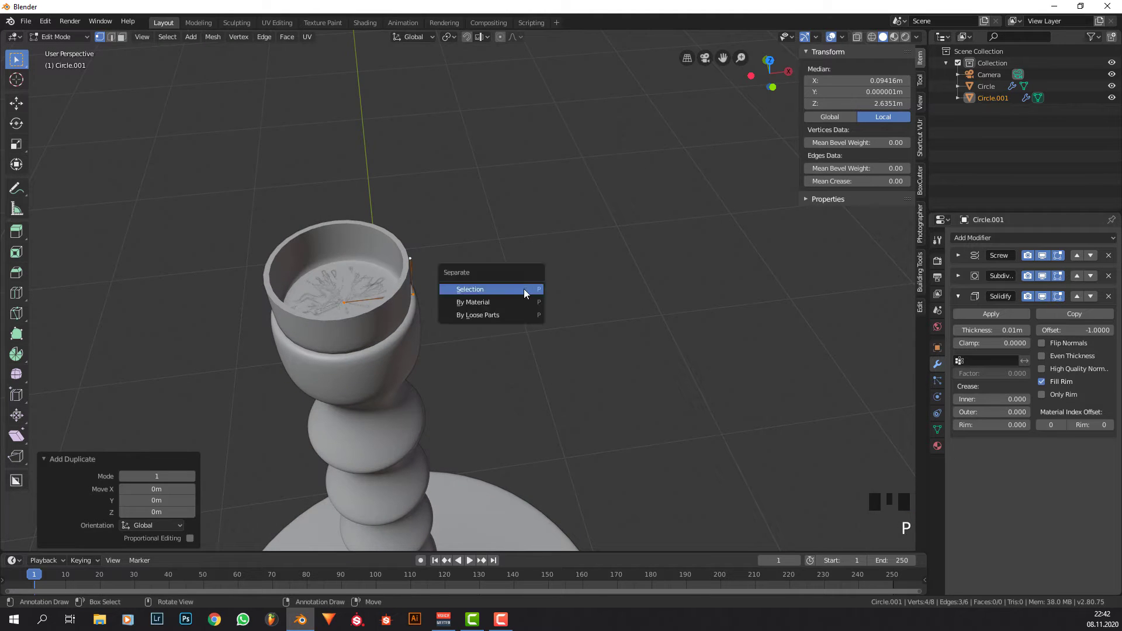
{"action": "left_click", "coordinate": [524, 288]}
{"action": "key", "text": "Tab"}
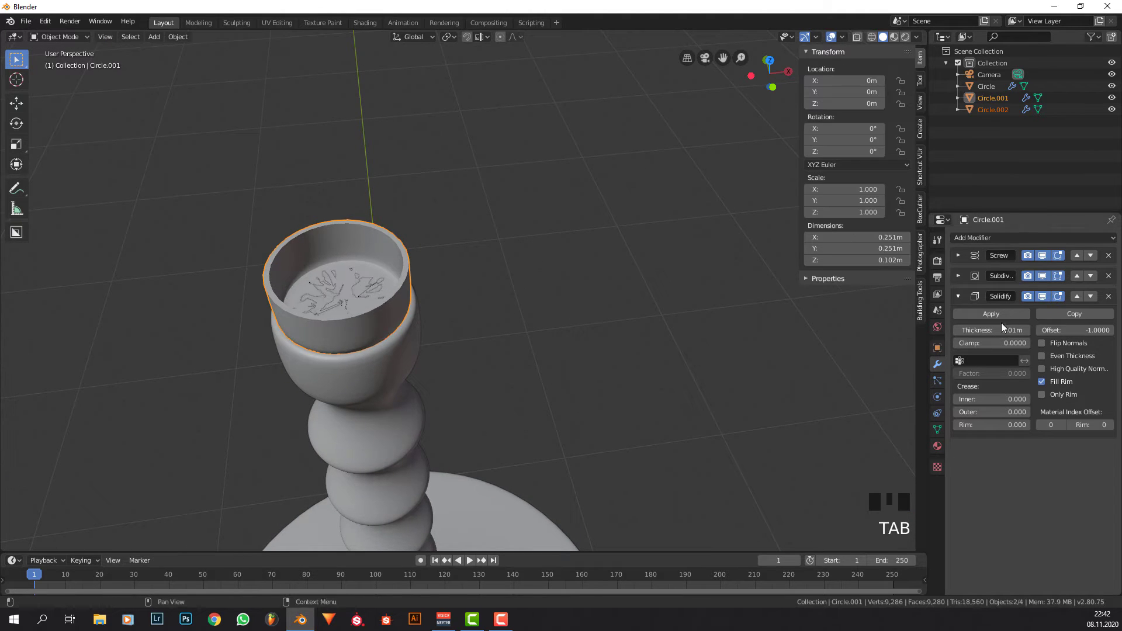
{"action": "left_click_drag", "start_coordinate": [1080, 330], "coordinate": [1098, 330]}
{"action": "key", "text": "Tab"}
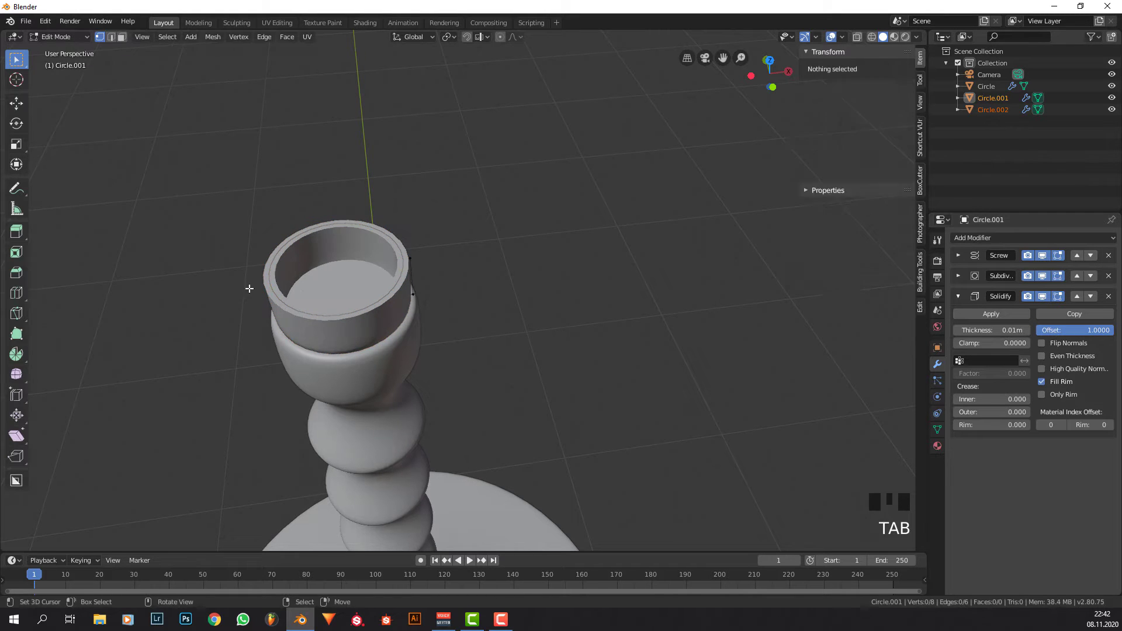
{"action": "middle_click_drag", "start_coordinate": [359, 283], "coordinate": [454, 250]}
{"action": "right_click", "coordinate": [437, 240]}
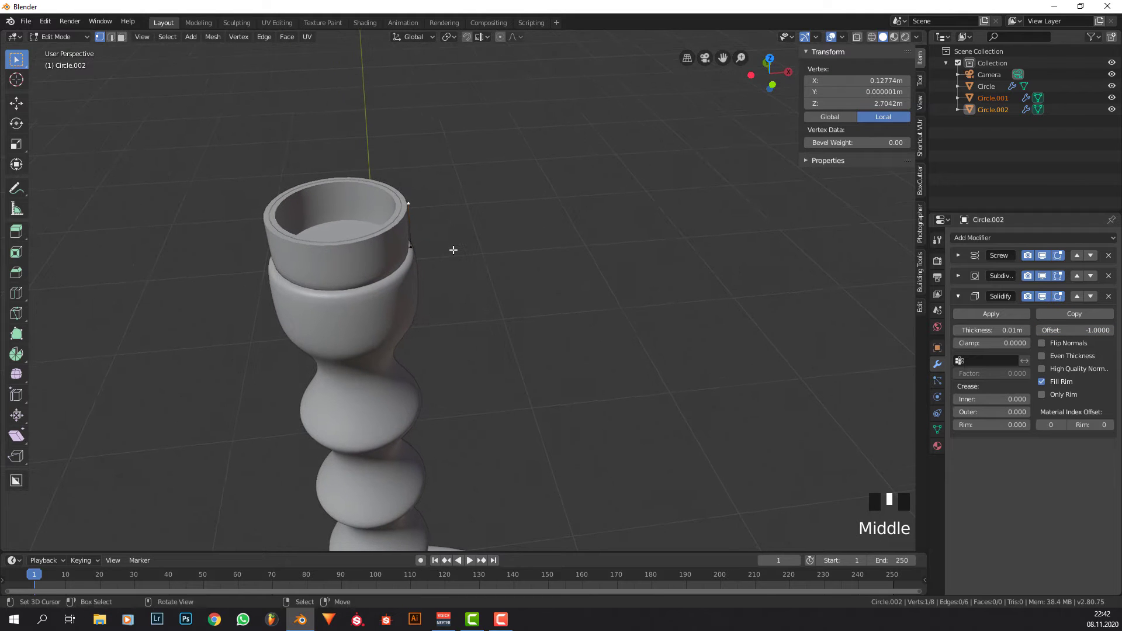
{"action": "key", "text": "g"}
{"action": "key", "text": "z"}
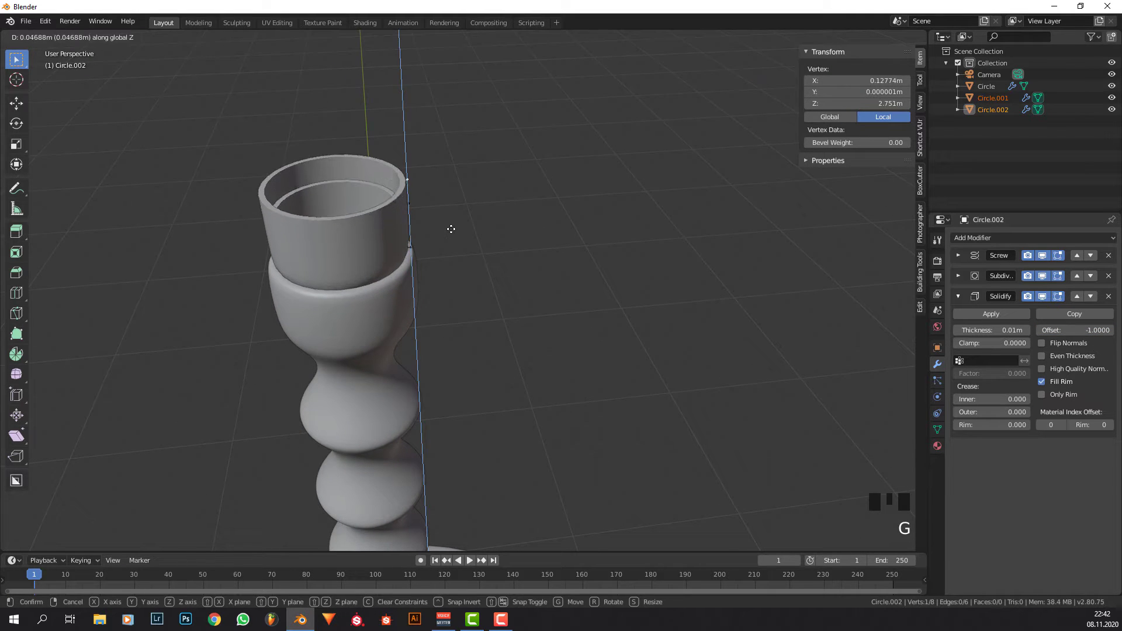
{"action": "right_click", "coordinate": [447, 230]}
{"action": "key", "text": "Tab"}
Raise the inner cup's top rim vertex along Z by about 0.062 m.
{"action": "right_click", "coordinate": [387, 212]}
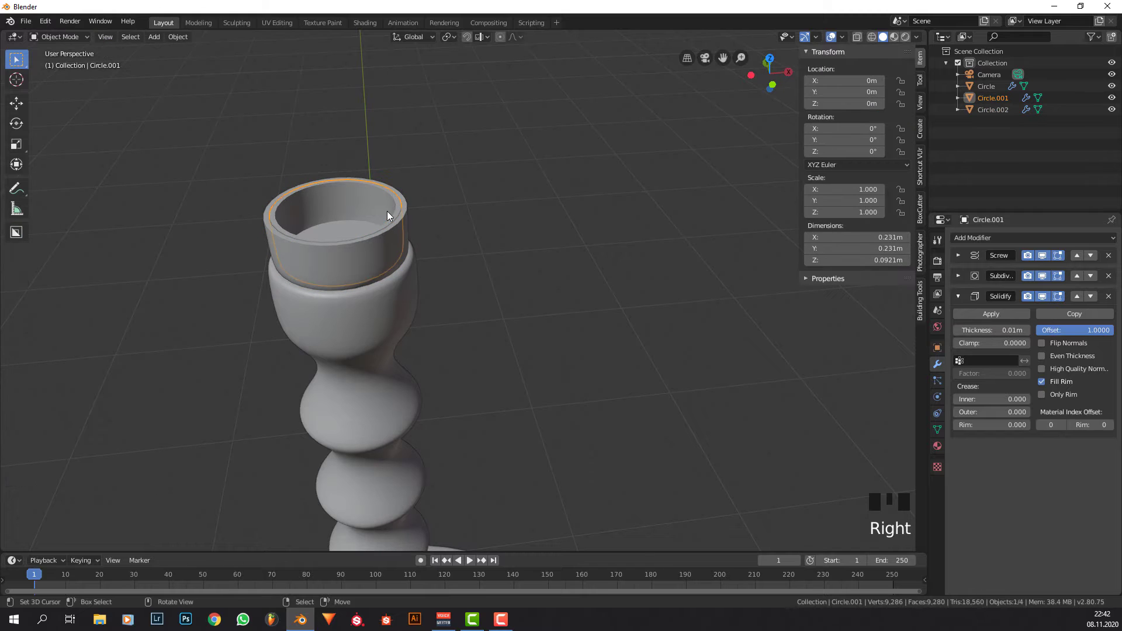
{"action": "key", "text": "Tab"}
{"action": "right_click", "coordinate": [414, 208]}
{"action": "key", "text": "g"}
{"action": "key", "text": "z"}
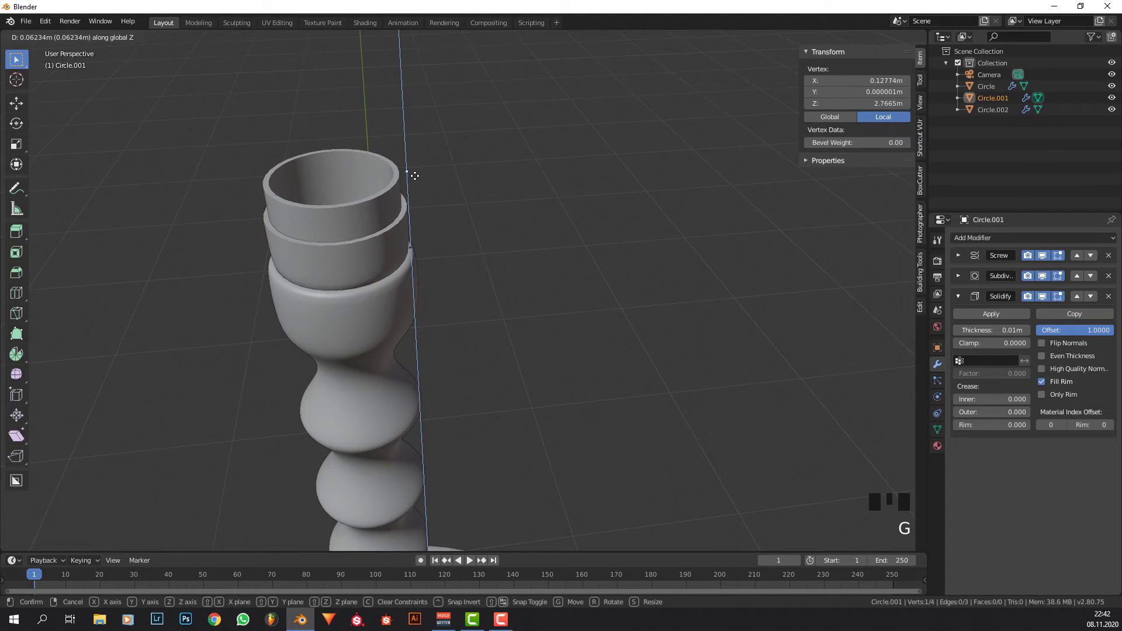
{"action": "left_click", "coordinate": [415, 175]}
{"action": "middle_click_drag", "start_coordinate": [415, 175], "coordinate": [453, 208]}
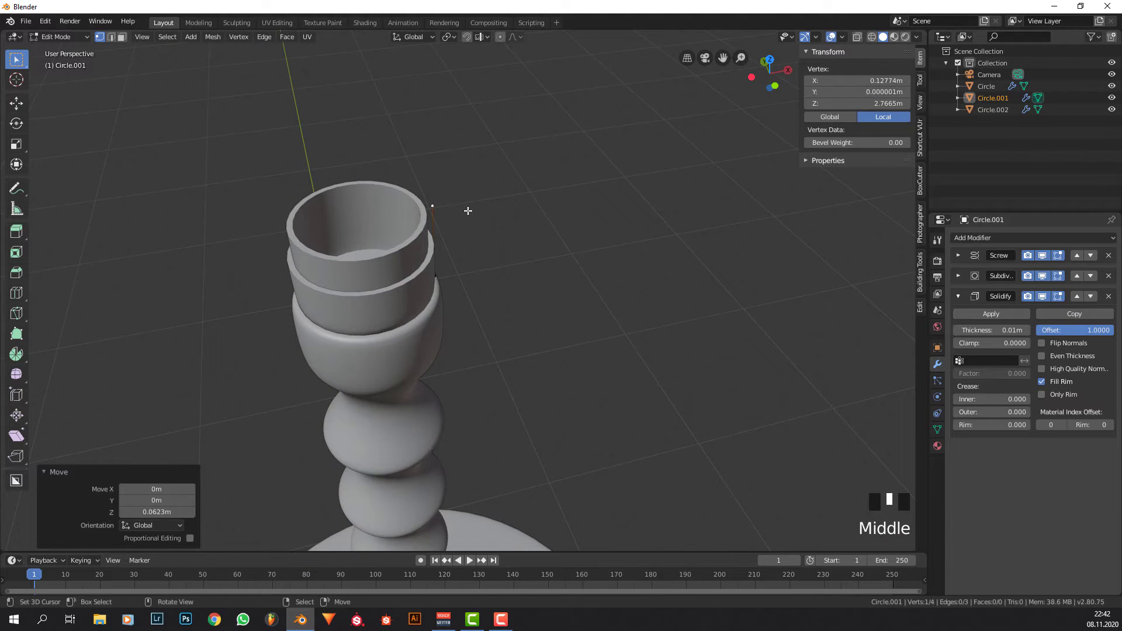
Remove the inner cup's Solidify modifier and extrude its rim vertex about 0.063 m inward along X.
{"action": "left_click", "coordinate": [1109, 297]}
{"action": "key", "text": "e"}
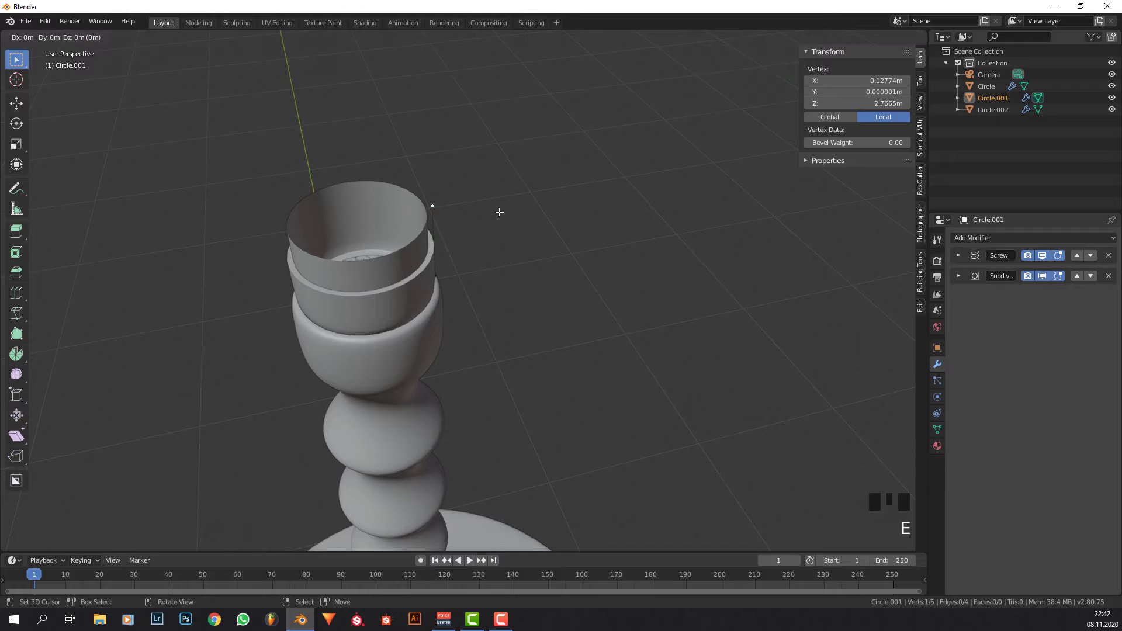
{"action": "key", "text": "x"}
{"action": "left_click", "coordinate": [450, 208]}
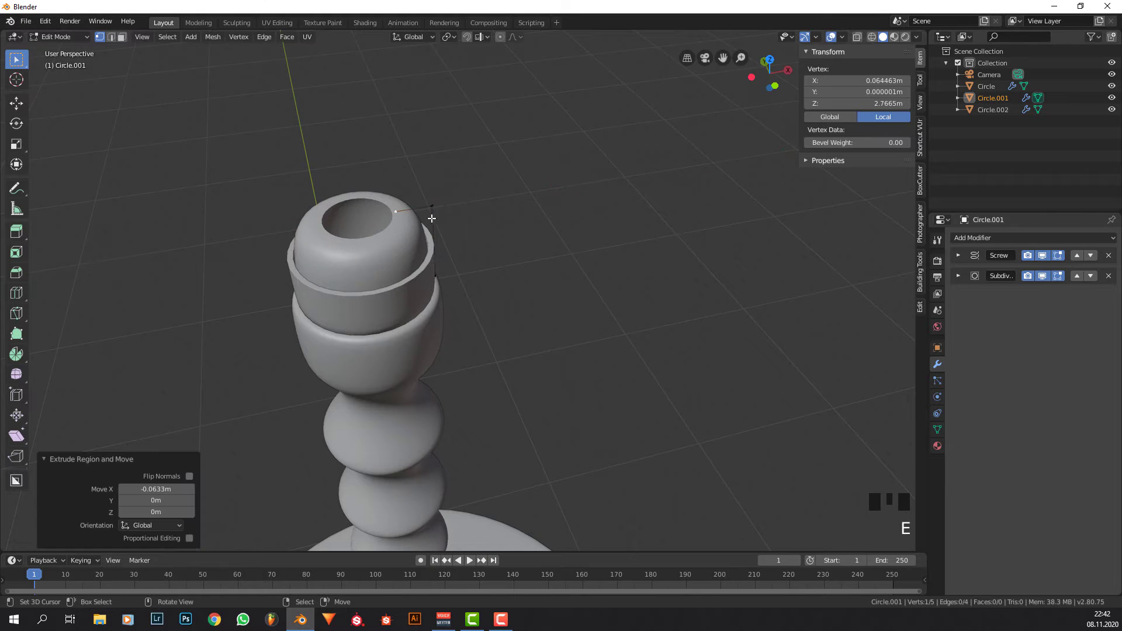
Set the X and Y coordinates of the inner cup's extruded vertex to 0 to close its top.
{"action": "left_click", "coordinate": [852, 93]}
{"action": "type", "text": "0"}
{"action": "key", "text": "Return"}
{"action": "left_click", "coordinate": [864, 81]}
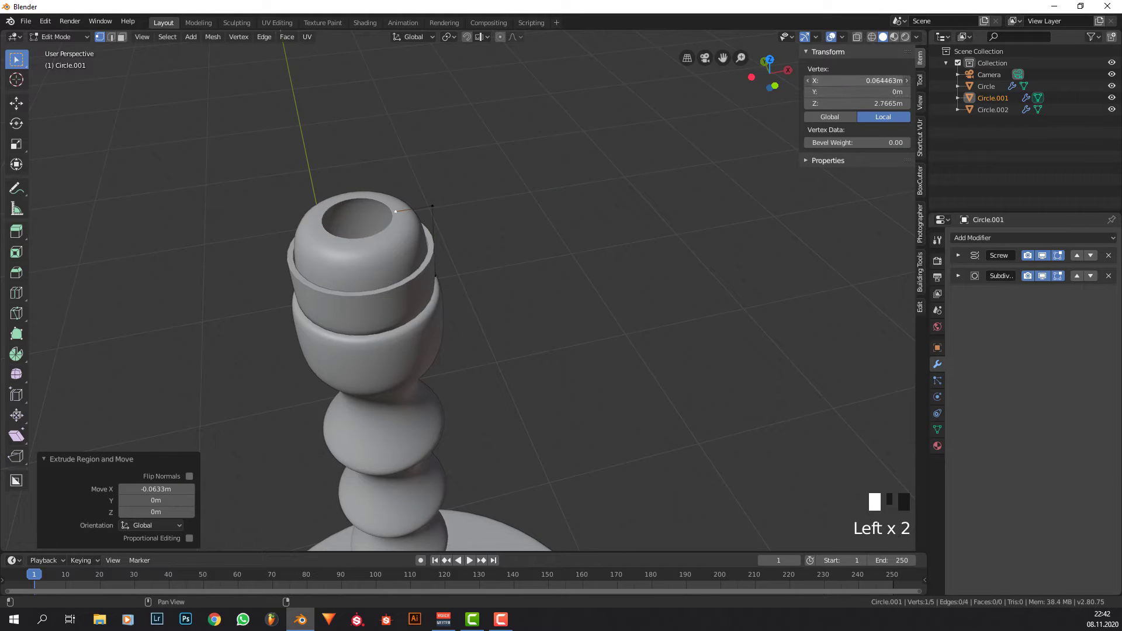
{"action": "type", "text": "0"}
{"action": "key", "text": "Return"}
Subdivide the inner part's top edge and slide the middle vertex toward the rim by a factor of about 0.905.
{"action": "right_click", "coordinate": [427, 212], "text": "shift"}
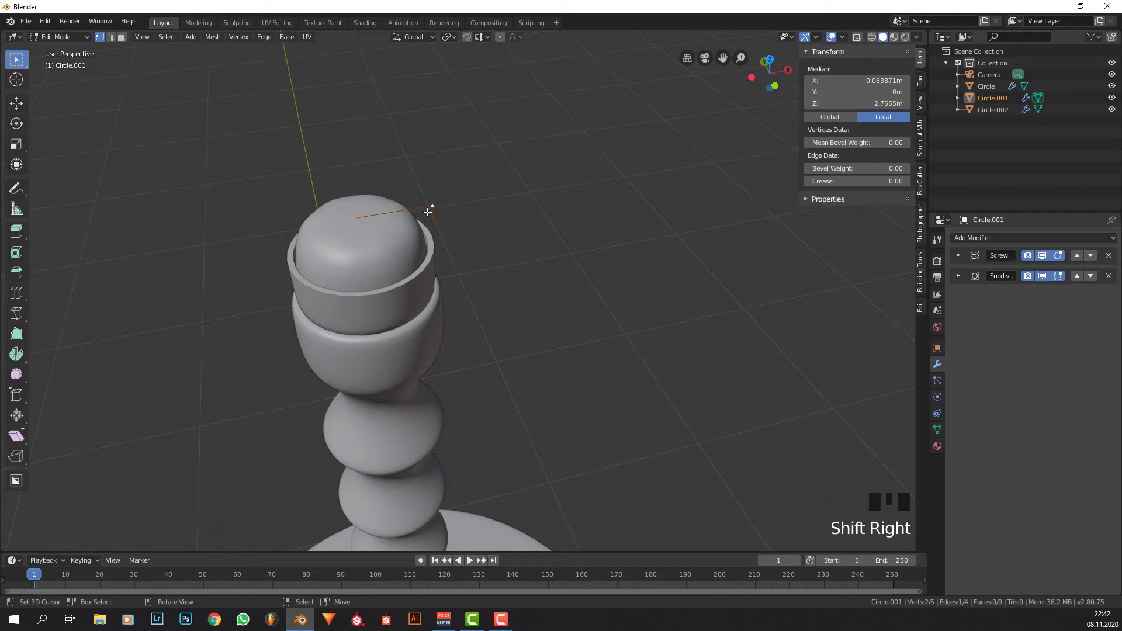
{"action": "key", "text": "F3"}
{"action": "key", "text": "Return"}
{"action": "right_click", "coordinate": [397, 212]}
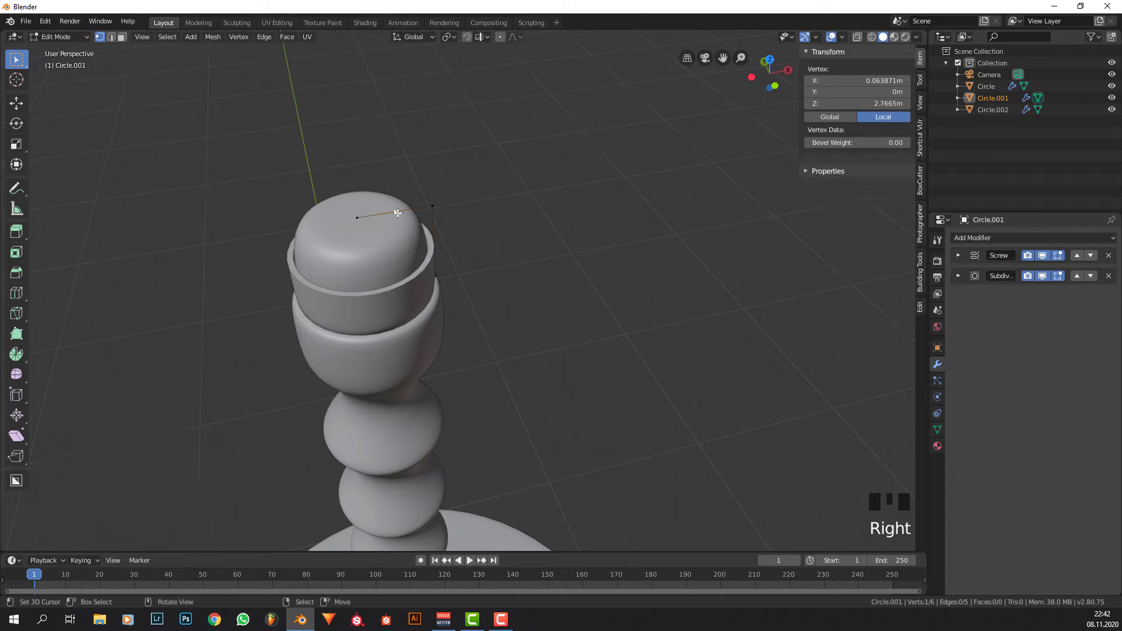
{"action": "right_click", "coordinate": [397, 212]}
{"action": "key", "text": "g"}
{"action": "key", "text": "g"}
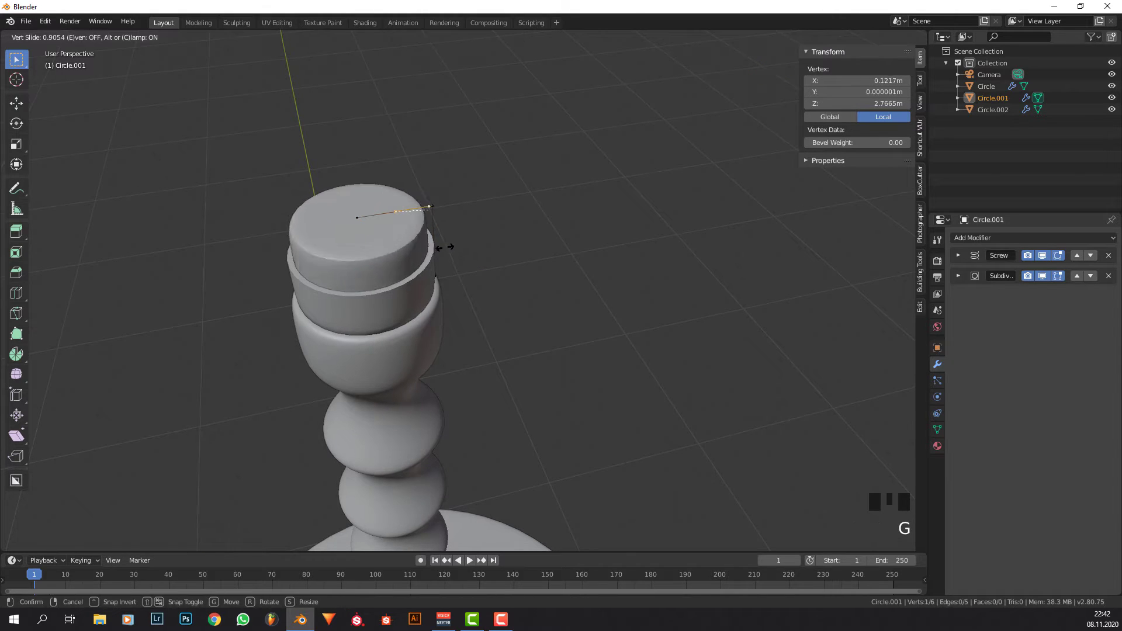
{"action": "left_click", "coordinate": [444, 247]}
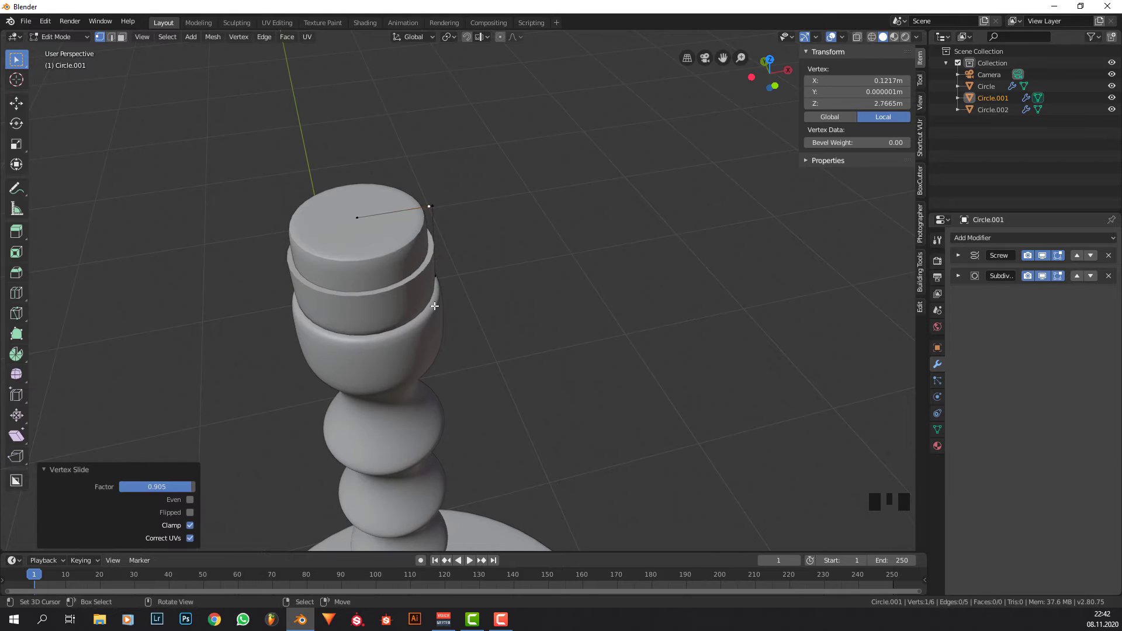
{"action": "middle_click_drag", "start_coordinate": [444, 248], "coordinate": [429, 290]}
{"action": "key", "text": "Tab"}
Duplicate the inner part's top edge between the centre and near-rim vertices in place and separate it into its own object.
{"action": "scroll", "coordinate": [357, 212], "scroll_direction": "down", "scroll_amount": 2}
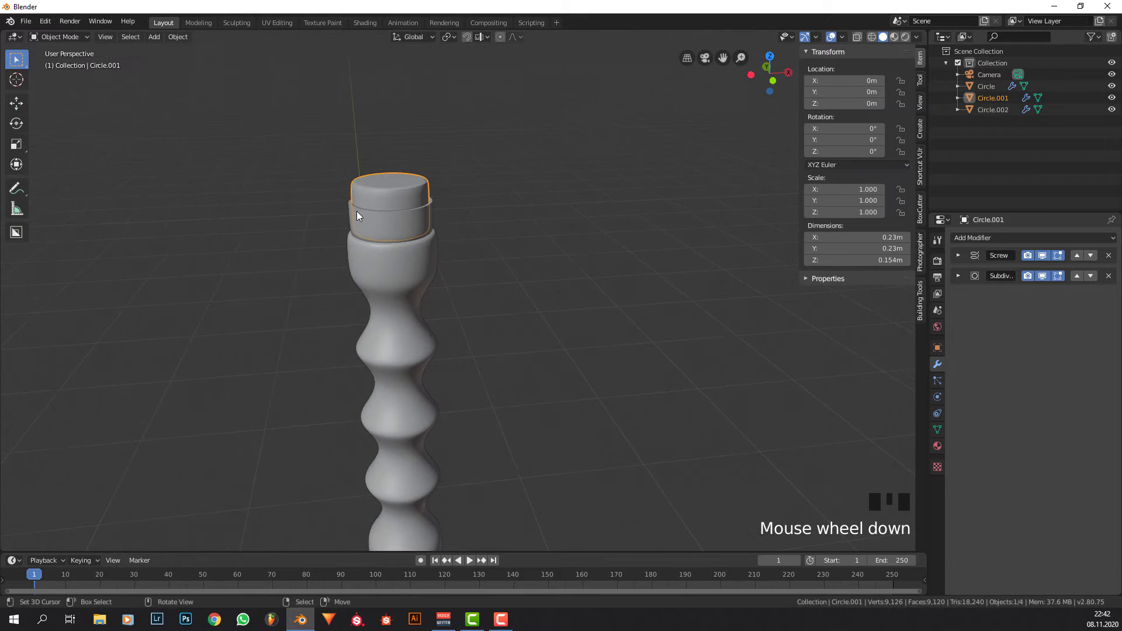
{"action": "middle_click_drag", "start_coordinate": [357, 212], "coordinate": [393, 202]}
{"action": "scroll", "coordinate": [440, 233], "scroll_direction": "down", "scroll_amount": 2}
{"action": "key", "text": "Tab"}
{"action": "middle_click_drag", "start_coordinate": [440, 233], "coordinate": [431, 265]}
{"action": "scroll", "coordinate": [439, 264], "scroll_direction": "up", "scroll_amount": 3}
{"action": "right_click", "coordinate": [442, 266], "text": "shift"}
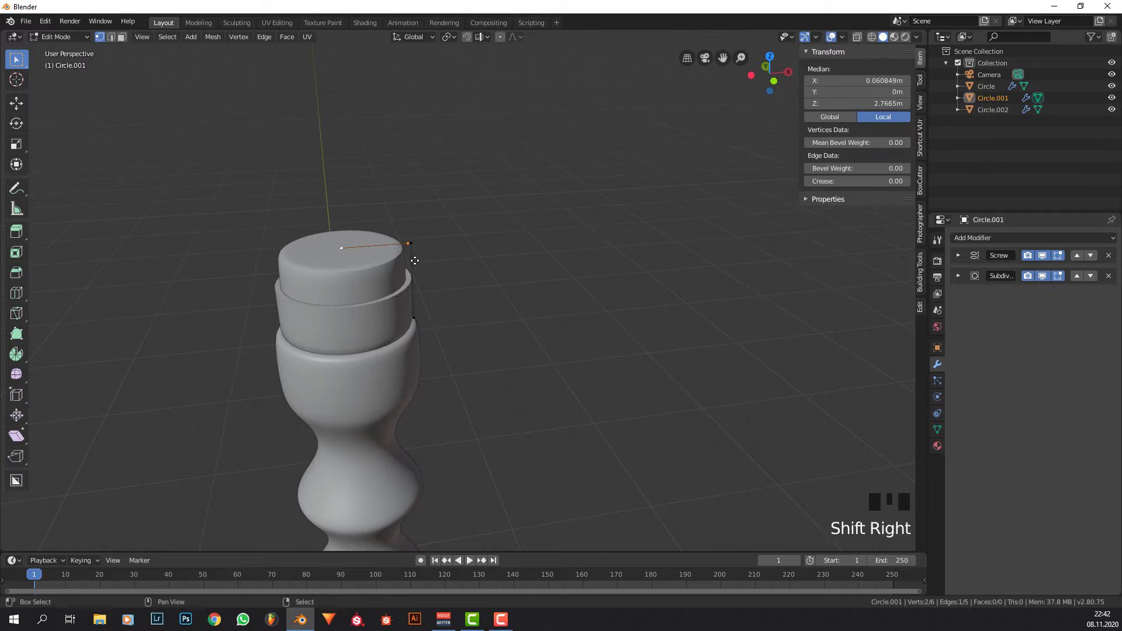
{"action": "key", "text": "shift+d"}
{"action": "right_click", "coordinate": [421, 254]}
{"action": "key", "text": "p"}
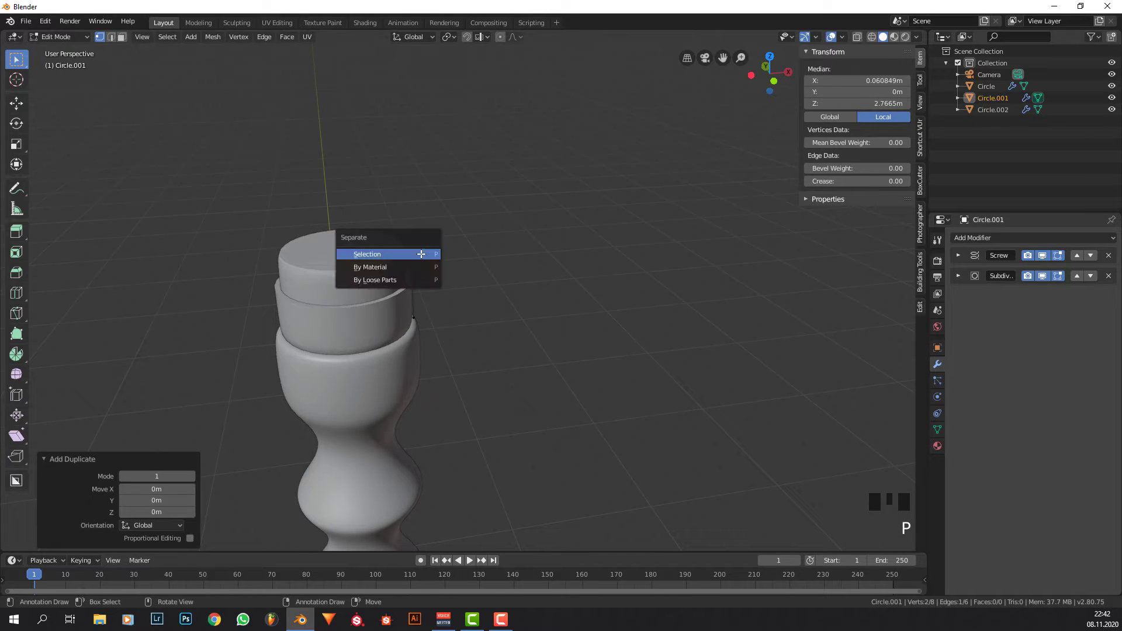
{"action": "left_click", "coordinate": [409, 253]}
{"action": "key", "text": "Tab"}
Delete the centre vertex of the newly separated top edge.
{"action": "right_click", "coordinate": [342, 248]}
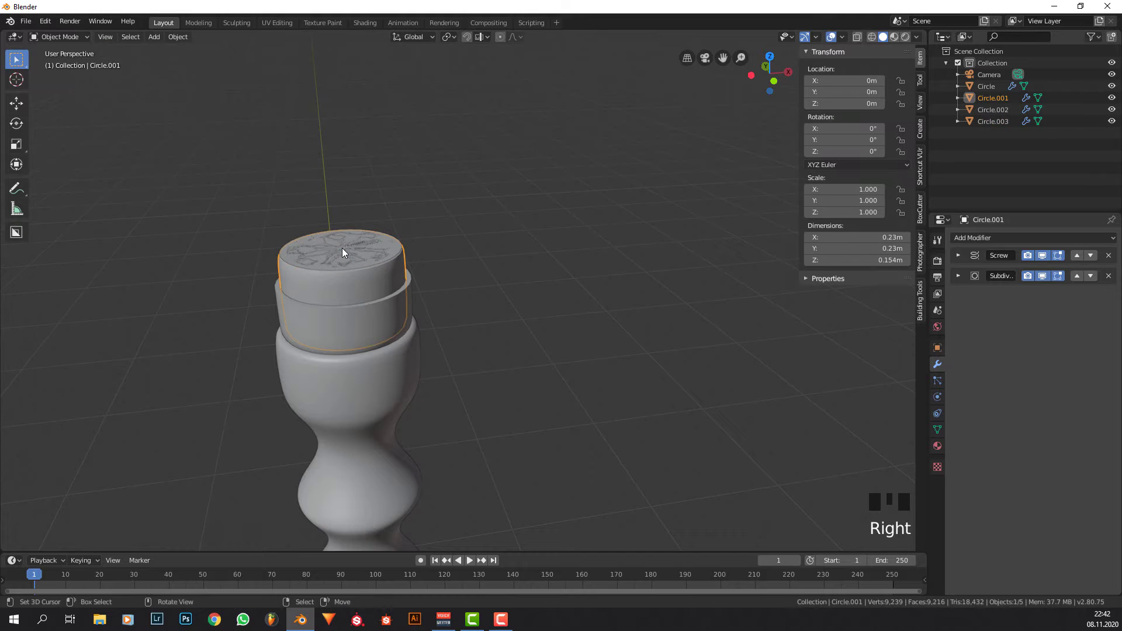
{"action": "key", "text": "Tab"}
{"action": "right_click", "coordinate": [342, 248]}
{"action": "key", "text": "x"}
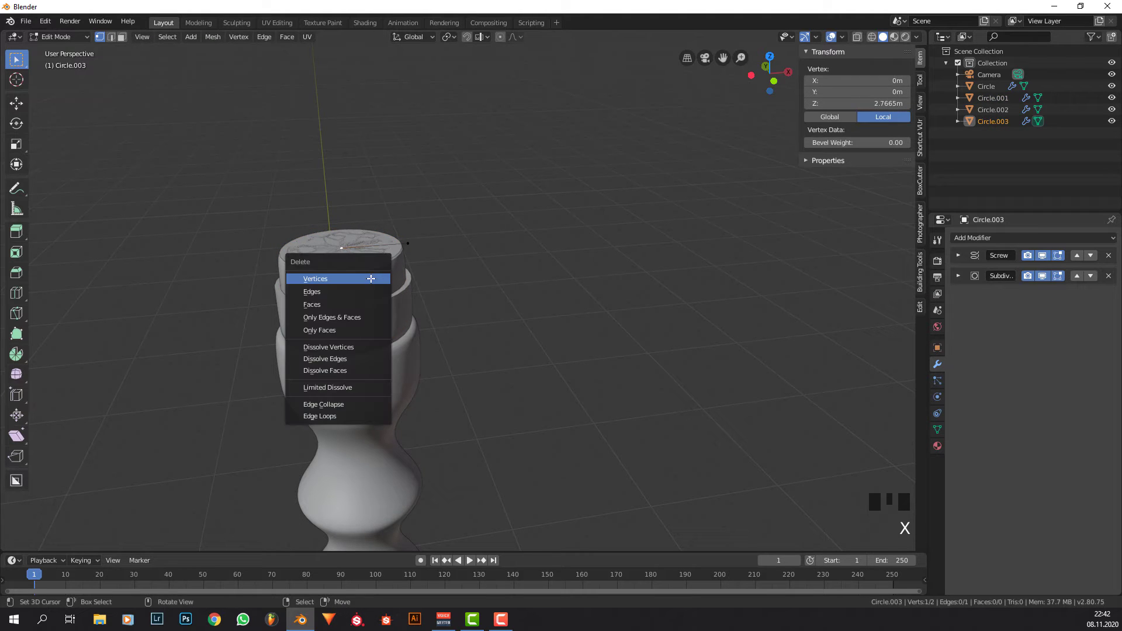
{"action": "left_click", "coordinate": [371, 278]}
Extrude the remaining near-rim vertex upward along Z by about 0.039 m.
{"action": "right_click", "coordinate": [411, 243]}
{"action": "scroll", "coordinate": [421, 276], "scroll_direction": "down", "scroll_amount": 2}
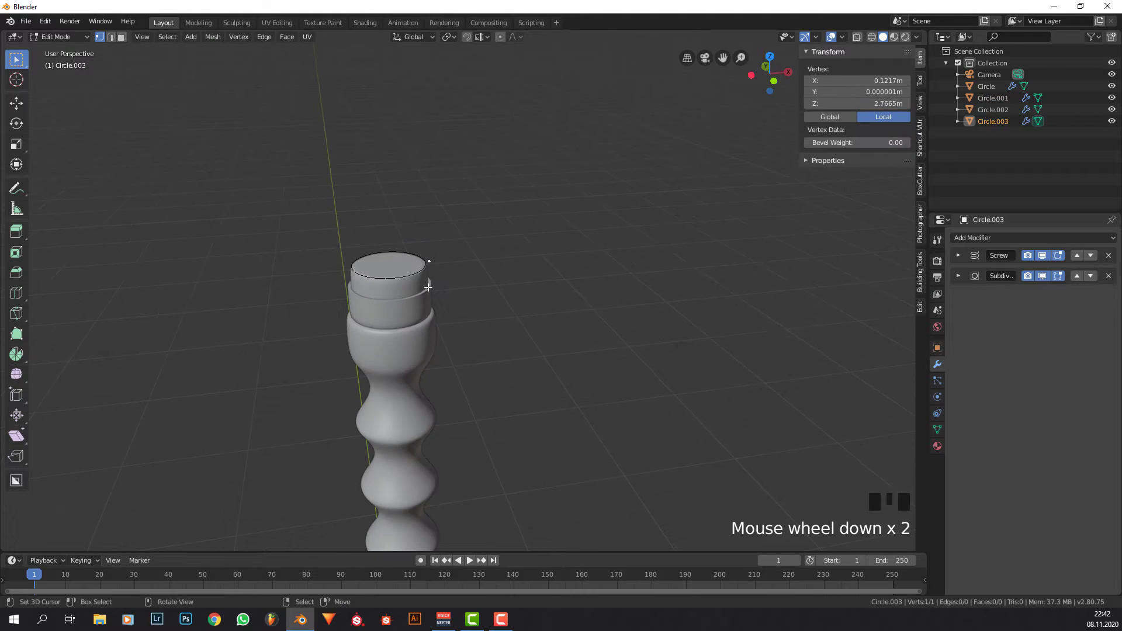
{"action": "key", "text": "e"}
{"action": "key", "text": "z"}
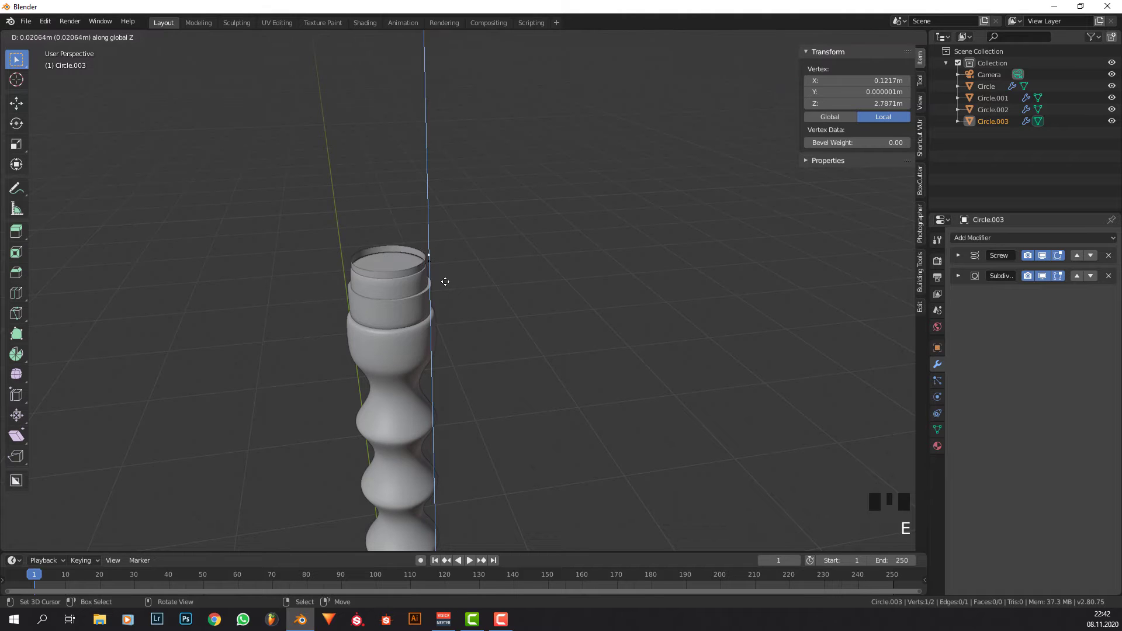
{"action": "left_click", "coordinate": [444, 277]}
In front view, raise the extruded vertex along Z to about 2.849 m and move it outward along X to about 0.137 m.
{"action": "key", "text": "KP_1"}
{"action": "middle_click_drag", "start_coordinate": [441, 225], "coordinate": [438, 260], "text": "shift"}
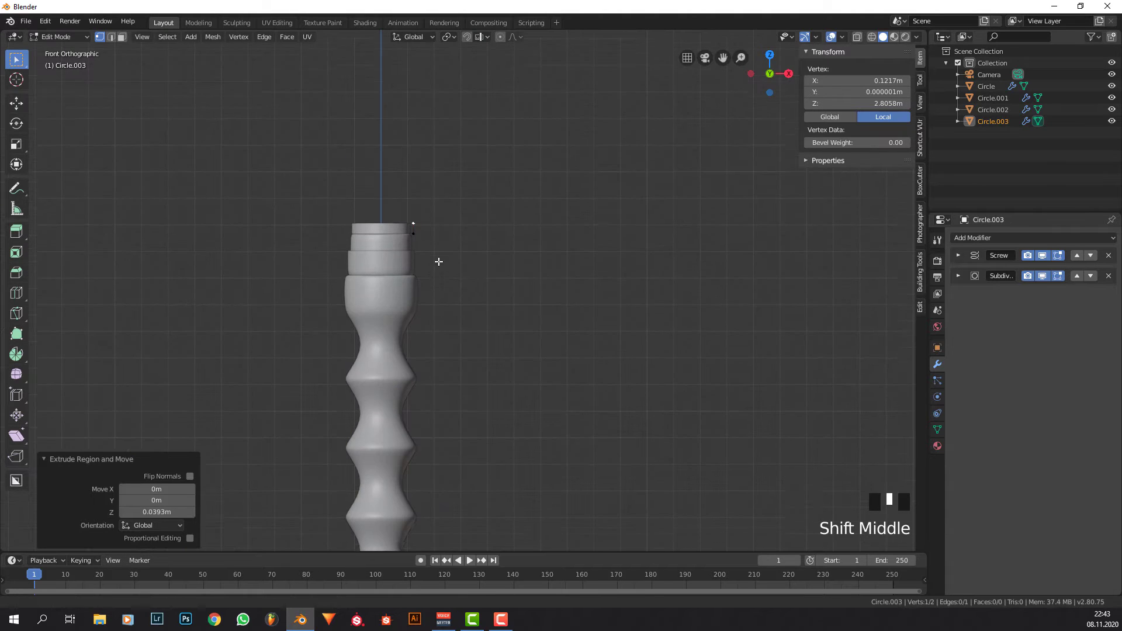
{"action": "scroll", "coordinate": [435, 261], "scroll_direction": "up", "scroll_amount": 2}
{"action": "middle_click_drag", "start_coordinate": [357, 252], "coordinate": [401, 256], "text": "shift"}
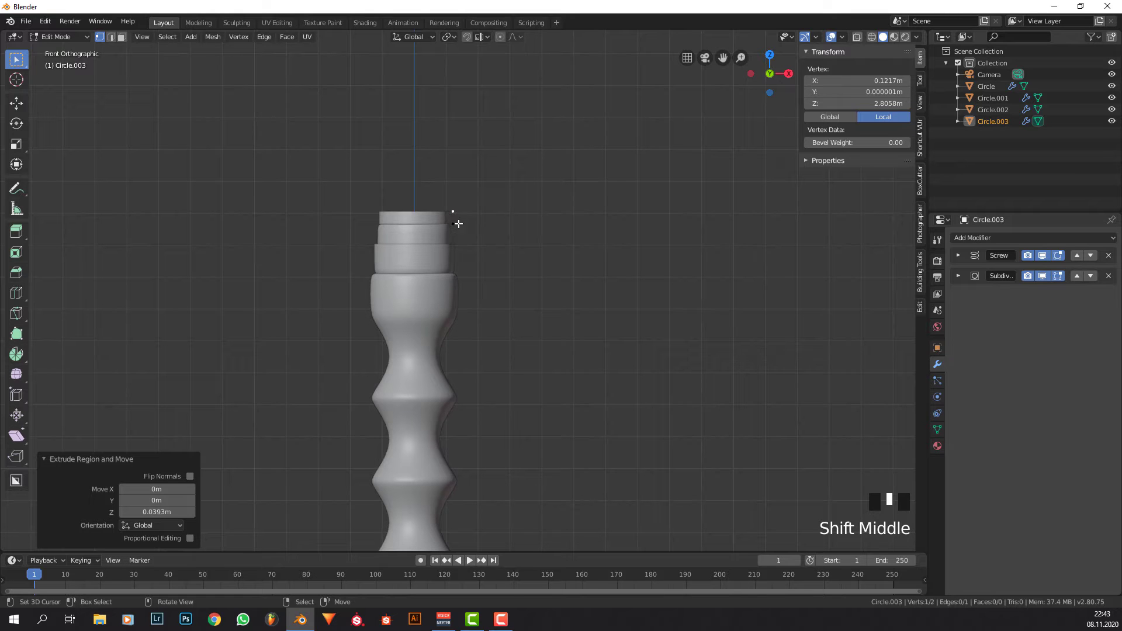
{"action": "middle_click_drag", "start_coordinate": [459, 224], "coordinate": [468, 267]}
{"action": "key", "text": "KP_1"}
{"action": "scroll", "coordinate": [471, 274], "scroll_direction": "up", "scroll_amount": 2}
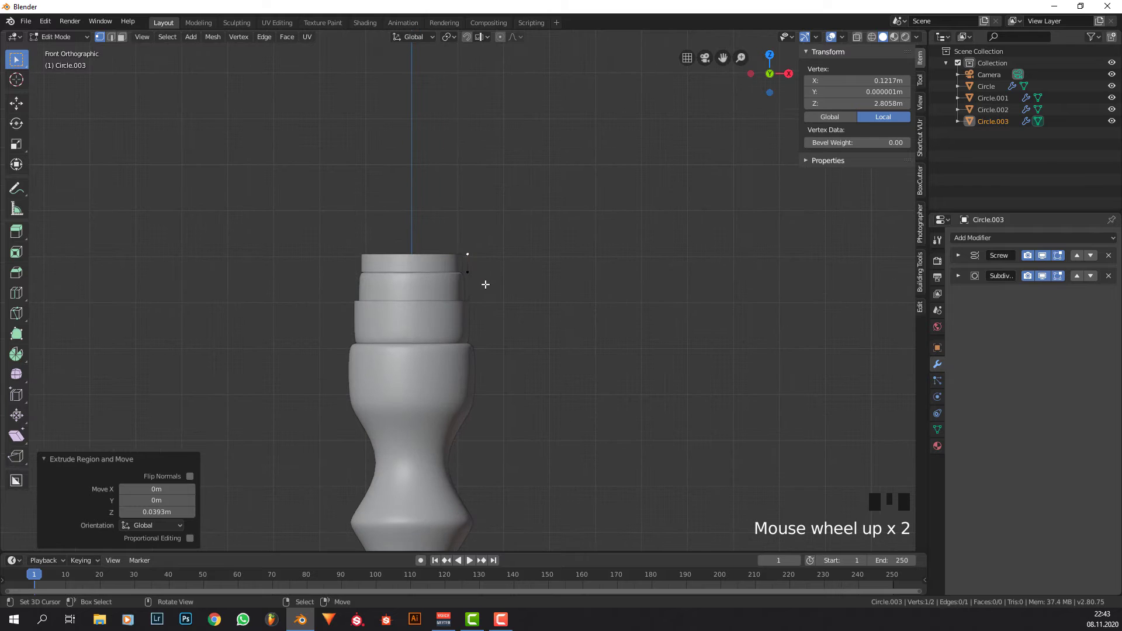
{"action": "key", "text": "g"}
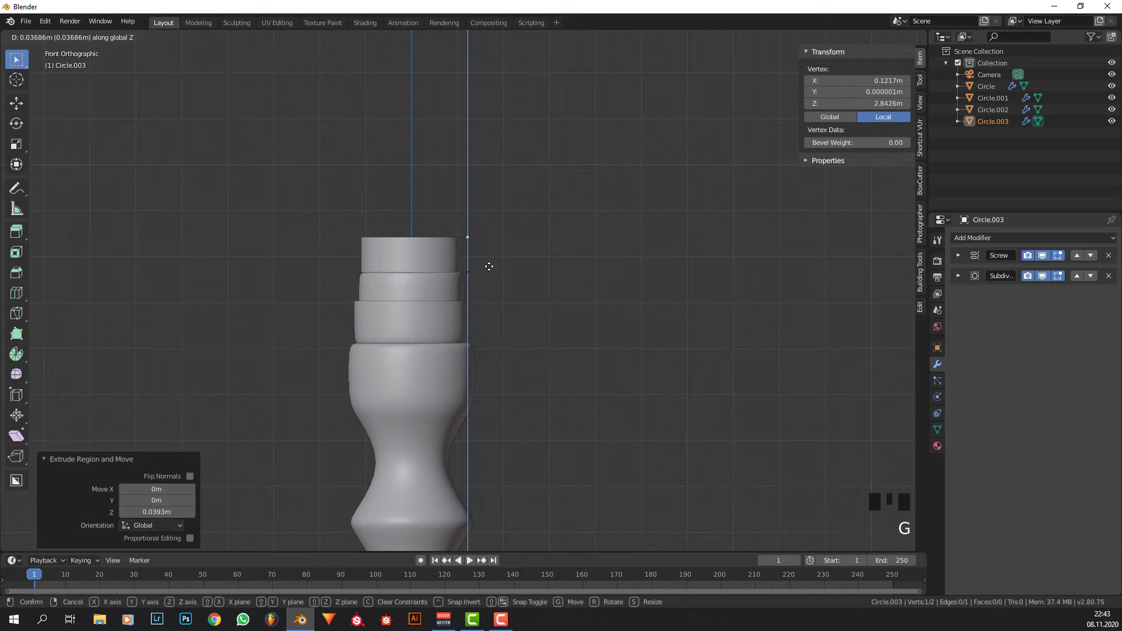
{"action": "left_click", "coordinate": [490, 267]}
{"action": "key", "text": "g"}
{"action": "key", "text": "x"}
{"action": "left_click", "coordinate": [498, 265]}
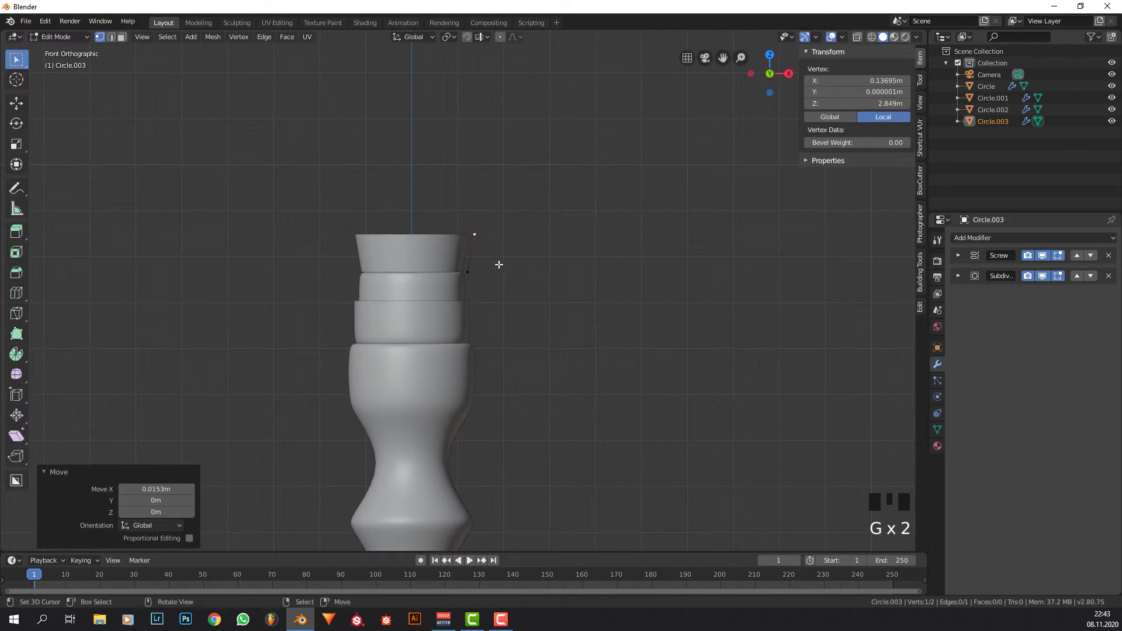
Extrude three more bulb profile vertices upward, flaring out to about X 0.228 m and curving back inward near the top.
{"action": "key", "text": "e"}
{"action": "left_click", "coordinate": [528, 239]}
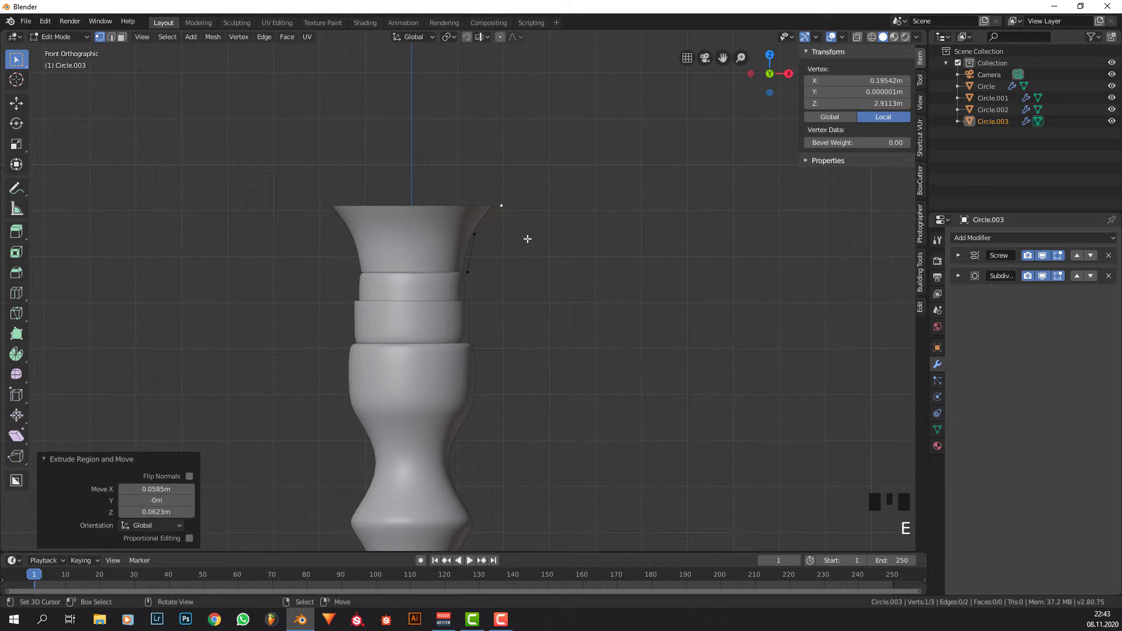
{"action": "key", "text": "e"}
{"action": "left_click", "coordinate": [550, 191]}
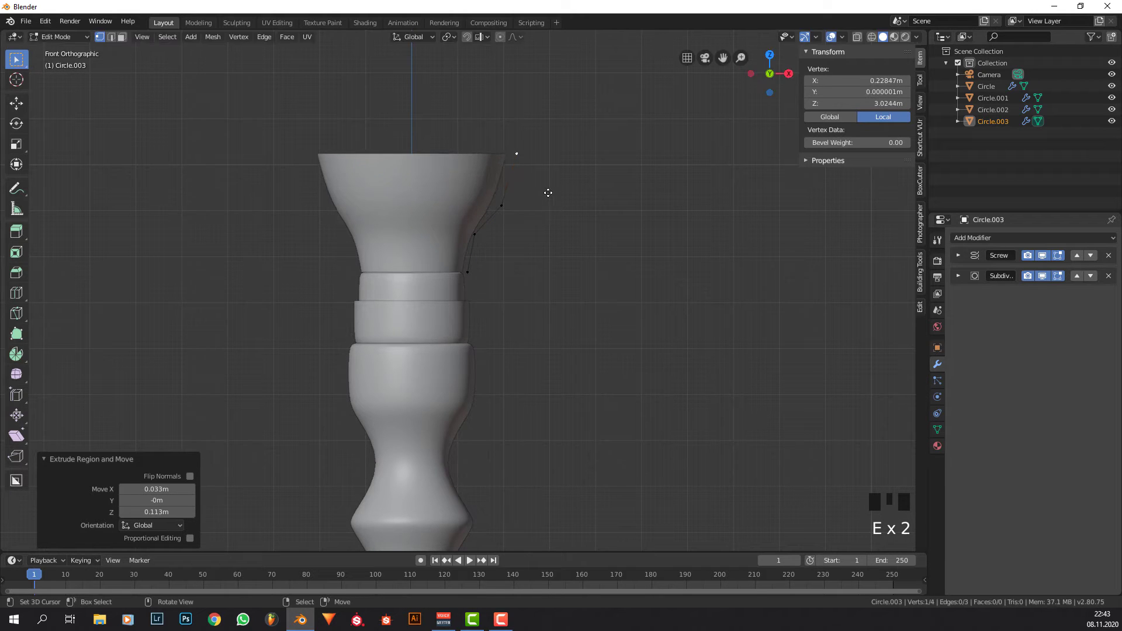
{"action": "key", "text": "e"}
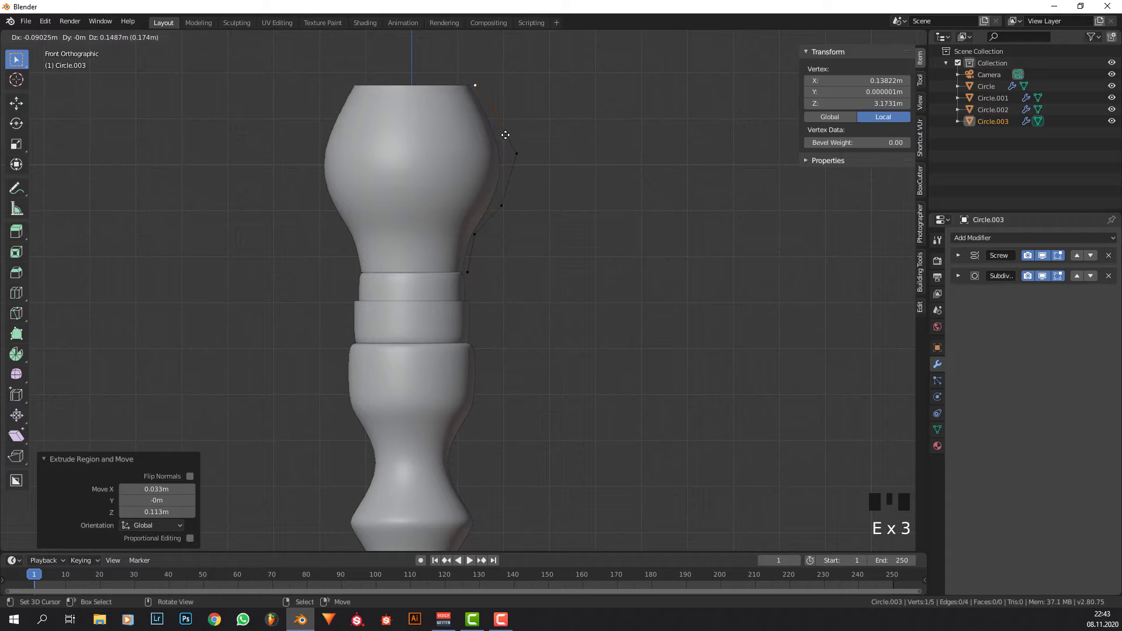
{"action": "left_click", "coordinate": [515, 141]}
Extrude the bulb's top vertex to about Z 3.21 m and set its X coordinate to 0 to close the bulb.
{"action": "key", "text": "e"}
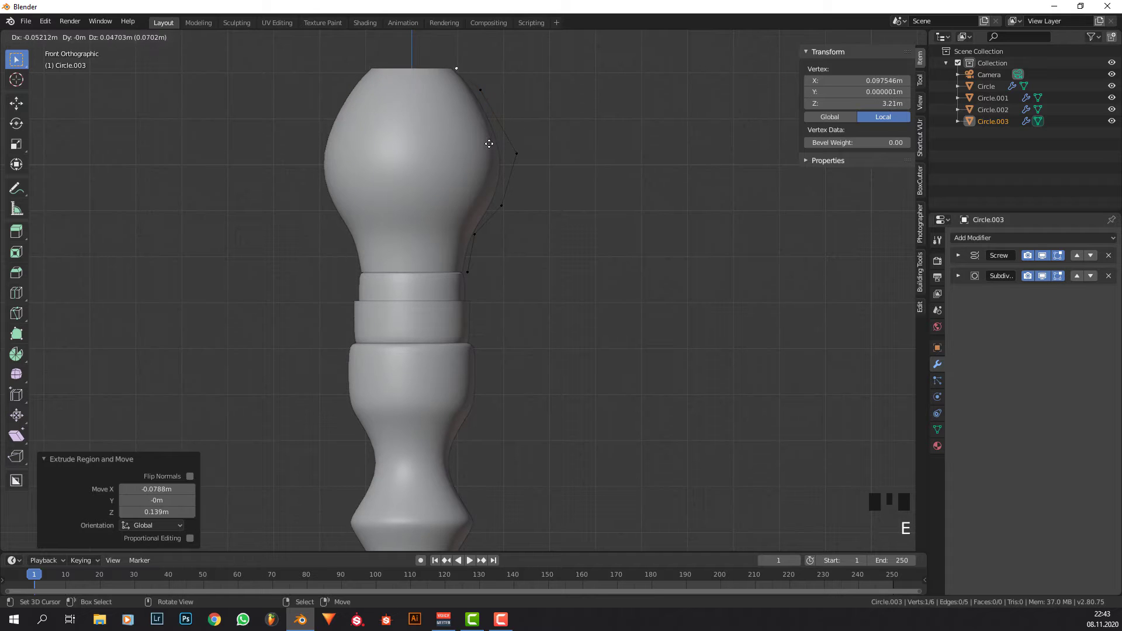
{"action": "left_click", "coordinate": [460, 145]}
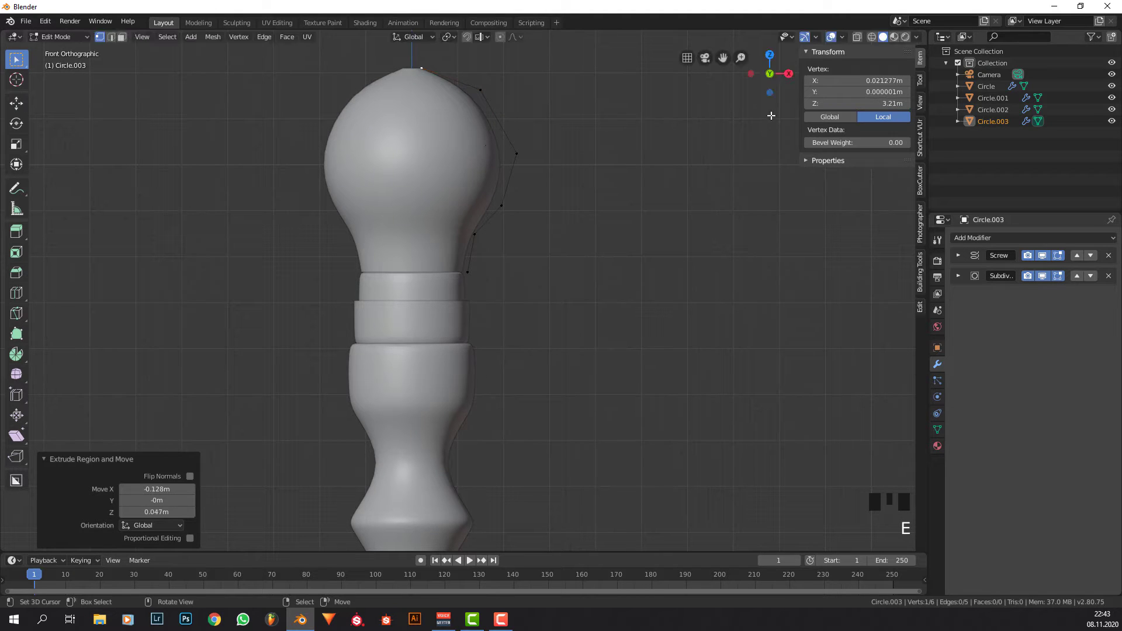
{"action": "left_click", "coordinate": [850, 82]}
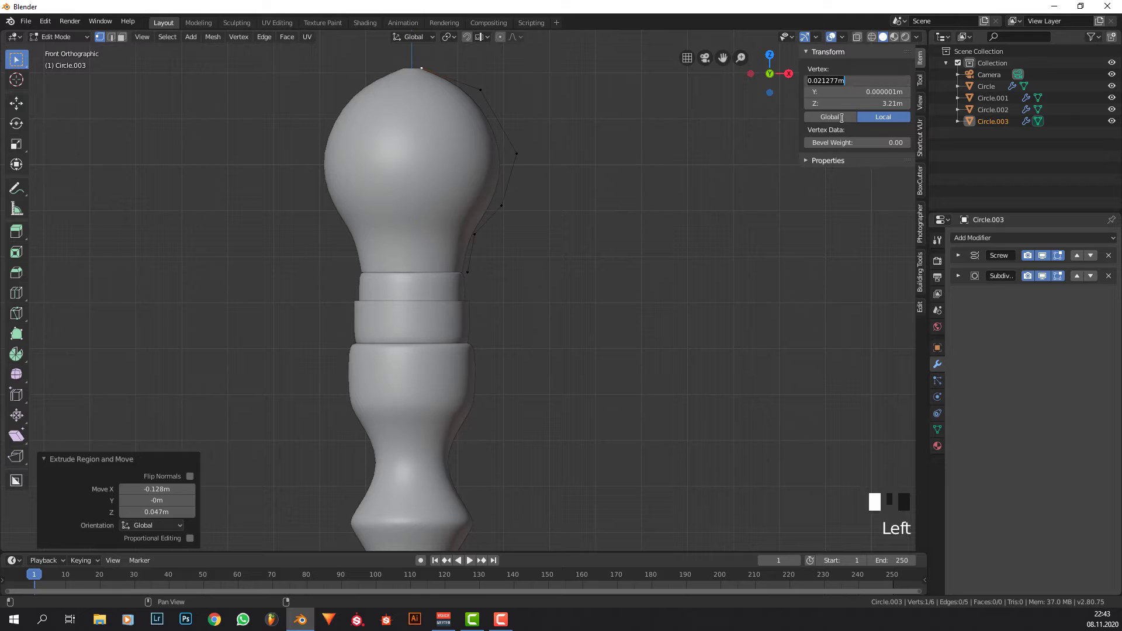
{"action": "left_click", "coordinate": [660, 126]}
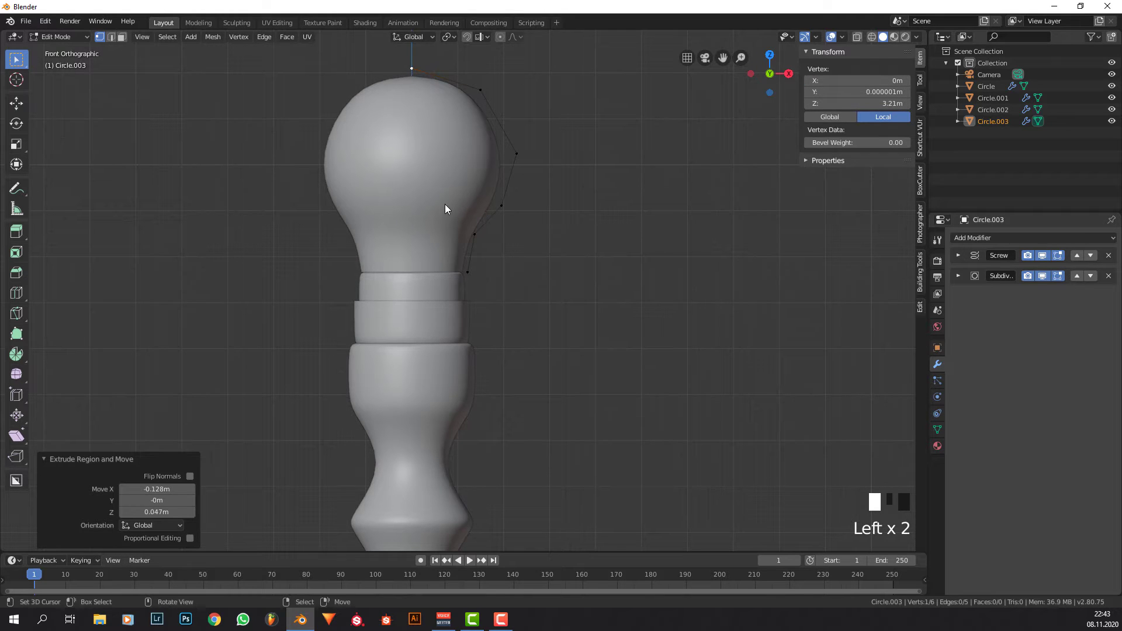
Leave Edit Mode, reselect the bulb in Object Mode and display the scene in wireframe shading.
{"action": "middle_click_drag", "start_coordinate": [444, 205], "coordinate": [457, 236]}
{"action": "scroll", "coordinate": [503, 275], "scroll_direction": "down", "scroll_amount": 1}
{"action": "key", "text": "Tab"}
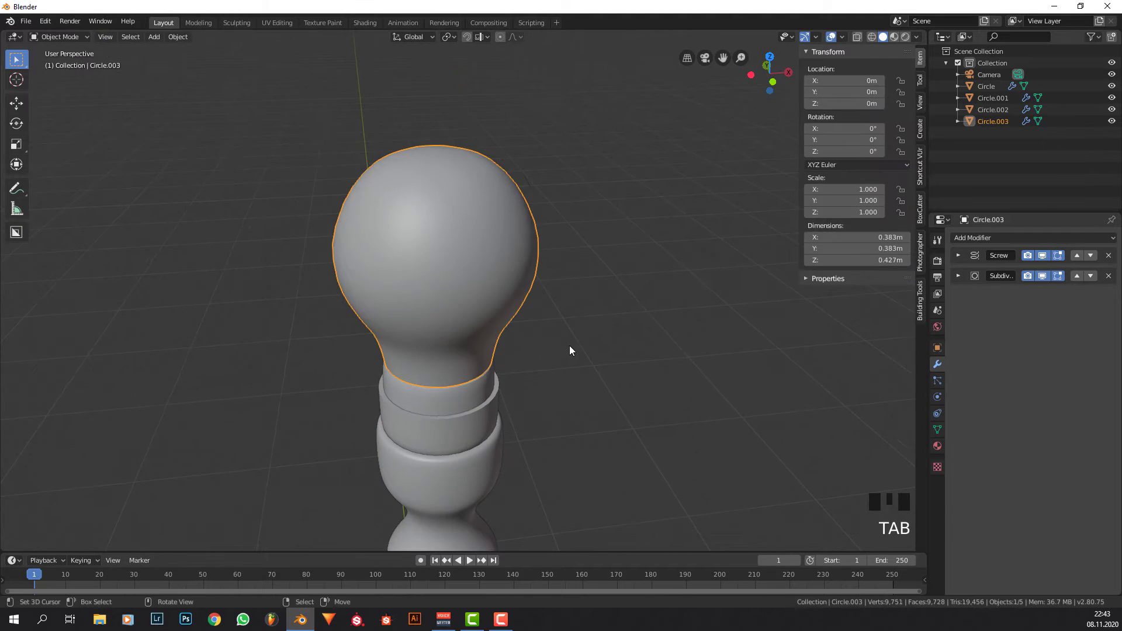
{"action": "scroll", "coordinate": [460, 504], "scroll_direction": "down", "scroll_amount": 4}
{"action": "scroll", "coordinate": [458, 496], "scroll_direction": "down", "scroll_amount": 1}
{"action": "right_click", "coordinate": [469, 299]}
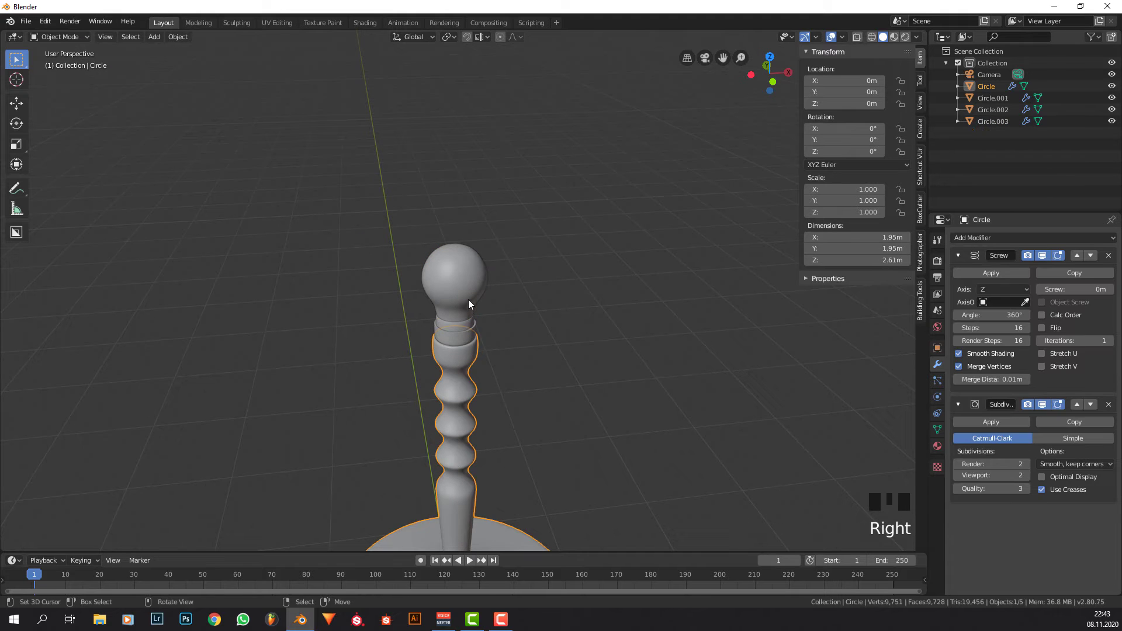
{"action": "right_click", "coordinate": [481, 268]}
{"action": "scroll", "coordinate": [521, 263], "scroll_direction": "up", "scroll_amount": 2}
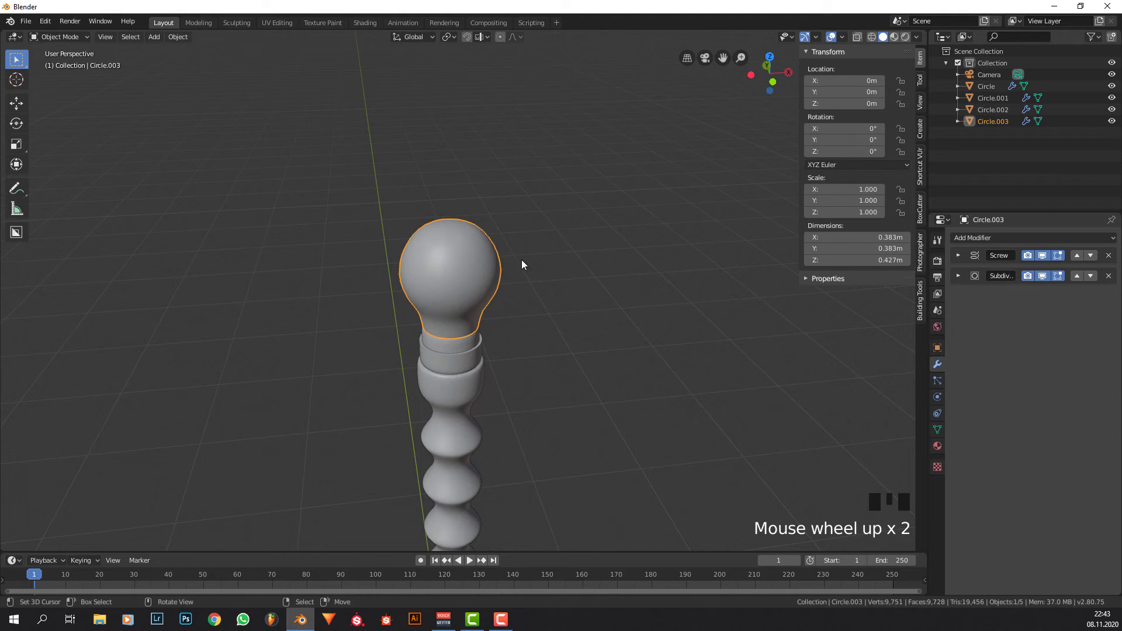
{"action": "left_click", "coordinate": [871, 36]}
{"action": "scroll", "coordinate": [633, 185], "scroll_direction": "up", "scroll_amount": 2}
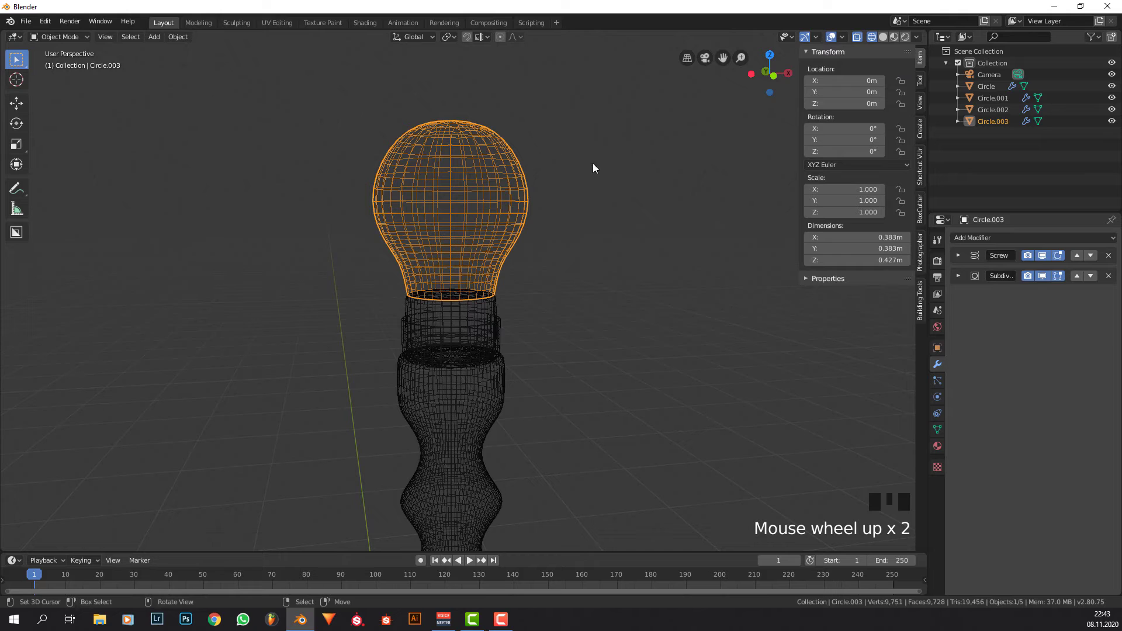
Add a Solidify modifier to the bulb and set its offset to 1.
{"action": "left_click", "coordinate": [957, 276]}
{"action": "left_click", "coordinate": [957, 276]}
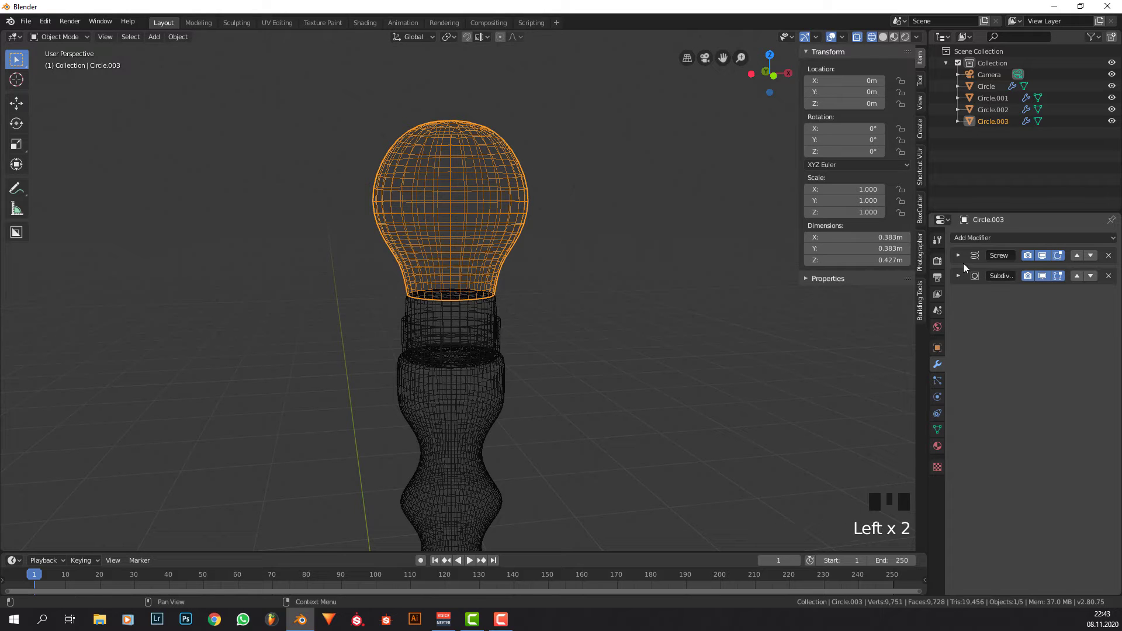
{"action": "left_click", "coordinate": [963, 240]}
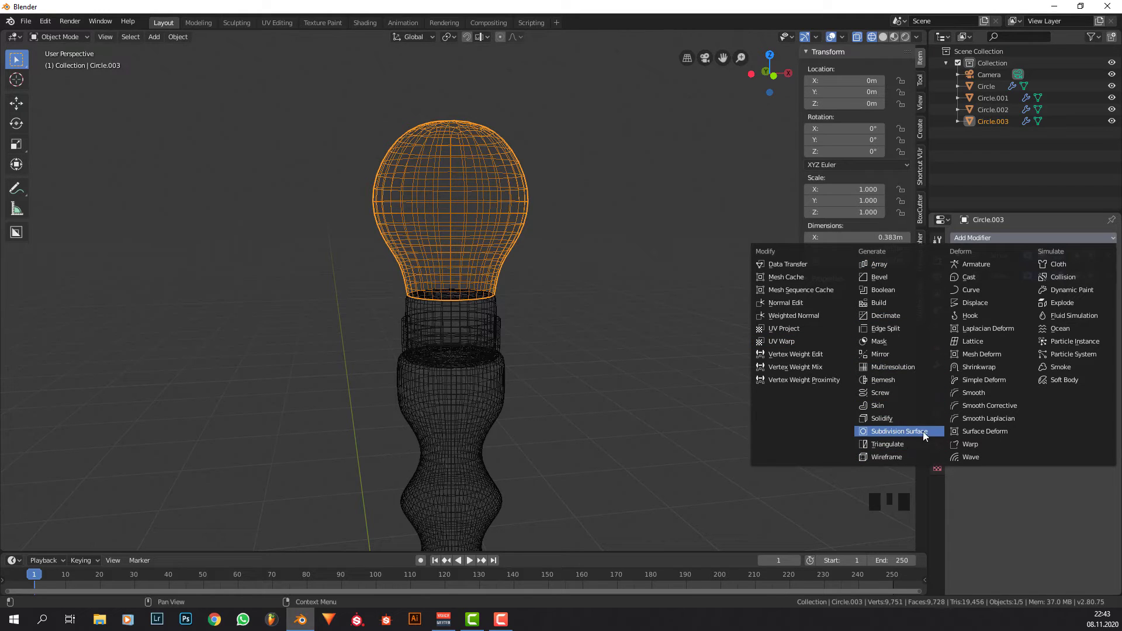
{"action": "left_click", "coordinate": [914, 418]}
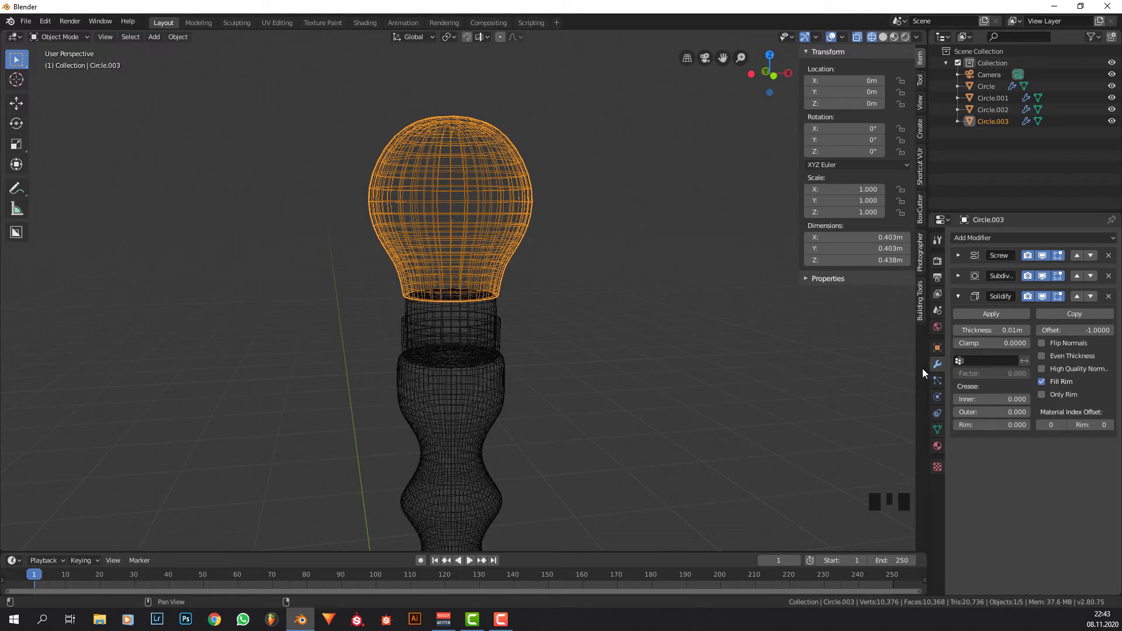
{"action": "left_click_drag", "start_coordinate": [1082, 329], "coordinate": [1102, 329]}
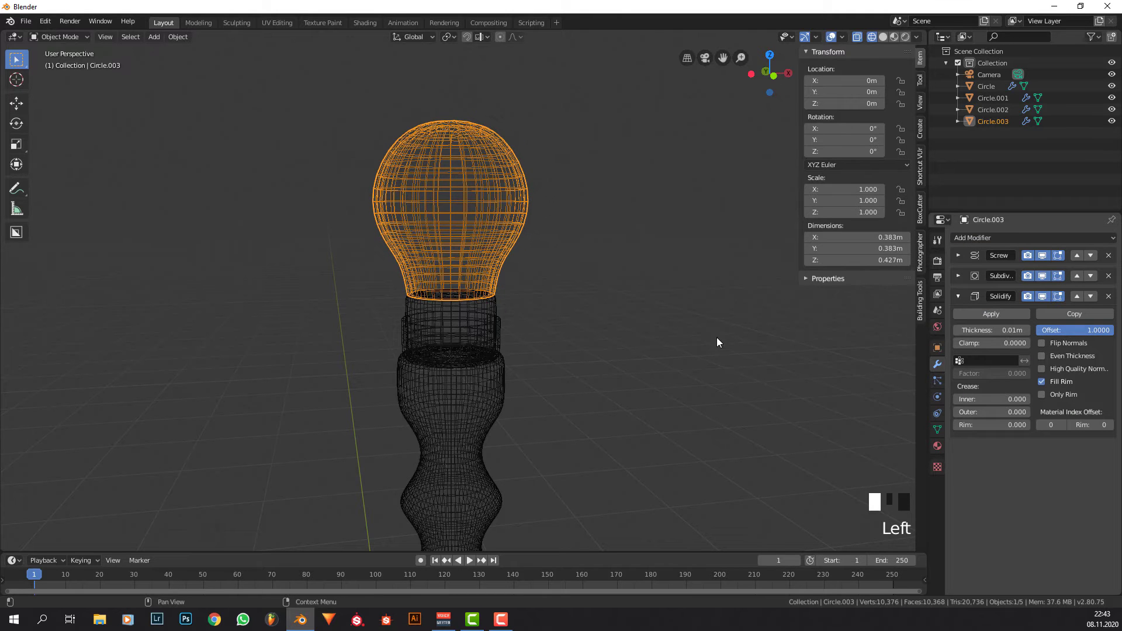
Lower the bulb along Z by about 0.0047 m toward the socket.
{"action": "mouse_move", "coordinate": [562, 299]}
{"action": "middle_mouse_down"}
{"action": "mouse_move", "coordinate": [539, 309]}
{"action": "mouse_move", "coordinate": [538, 334]}
{"action": "mouse_move", "coordinate": [572, 307]}
{"action": "middle_mouse_up"}
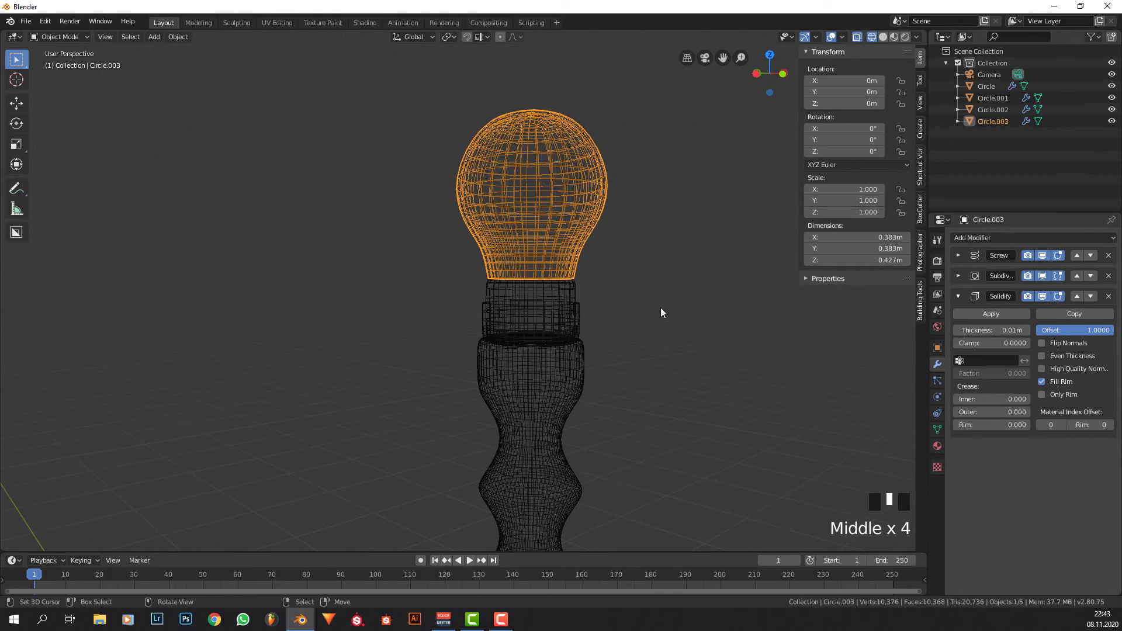
{"action": "middle_click_drag", "start_coordinate": [664, 313], "coordinate": [643, 307]}
{"action": "key", "text": "g"}
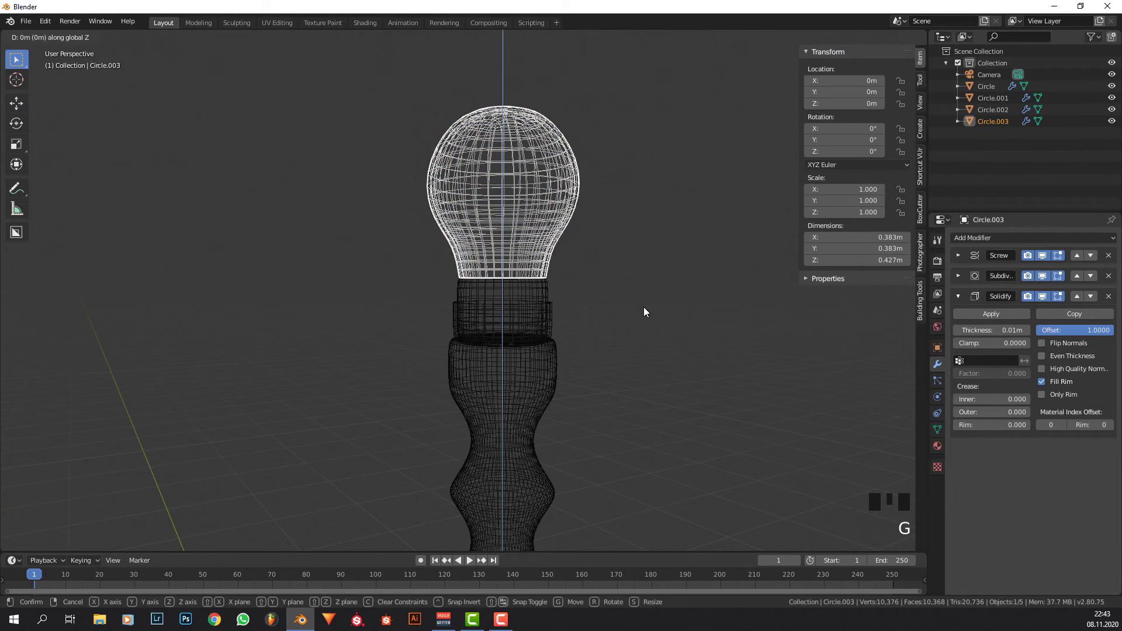
{"action": "key", "text": "z"}
{"action": "left_click", "coordinate": [649, 319]}
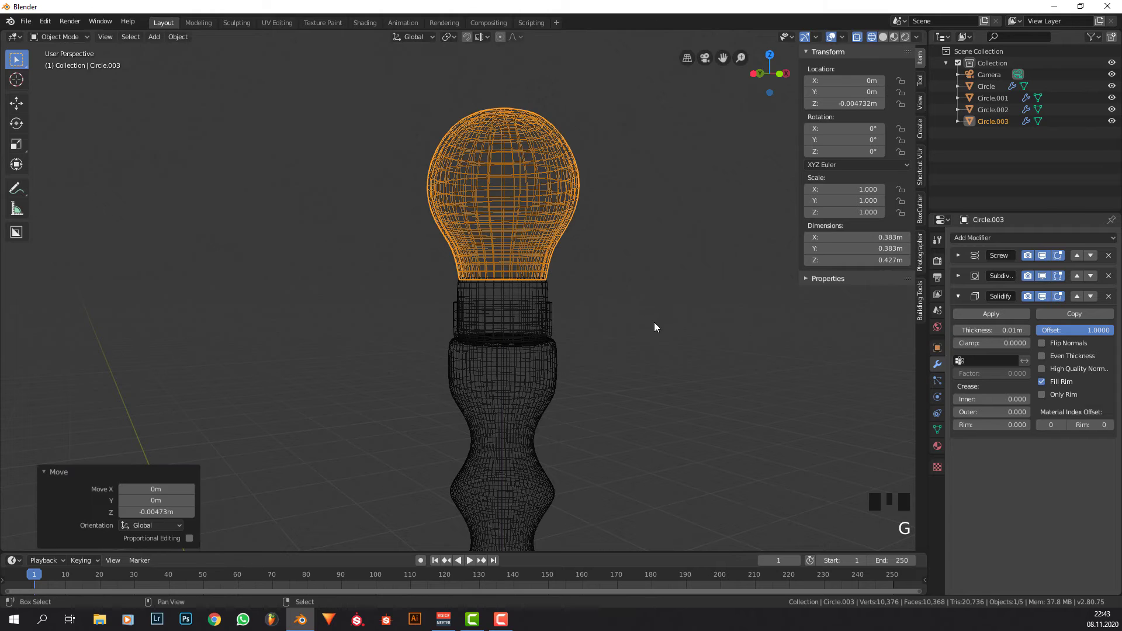
Enter Edit Mode on the bulb and snap the 3D cursor to its selected top vertex.
{"action": "middle_click_drag", "start_coordinate": [654, 322], "coordinate": [507, 305]}
{"action": "middle_click_drag", "start_coordinate": [587, 310], "coordinate": [475, 313]}
{"action": "scroll", "coordinate": [594, 273], "scroll_direction": "down", "scroll_amount": 4}
{"action": "key", "text": "Tab"}
{"action": "key", "text": "Tab"}
{"action": "scroll", "coordinate": [469, 322], "scroll_direction": "up", "scroll_amount": 5}
{"action": "key", "text": "Tab"}
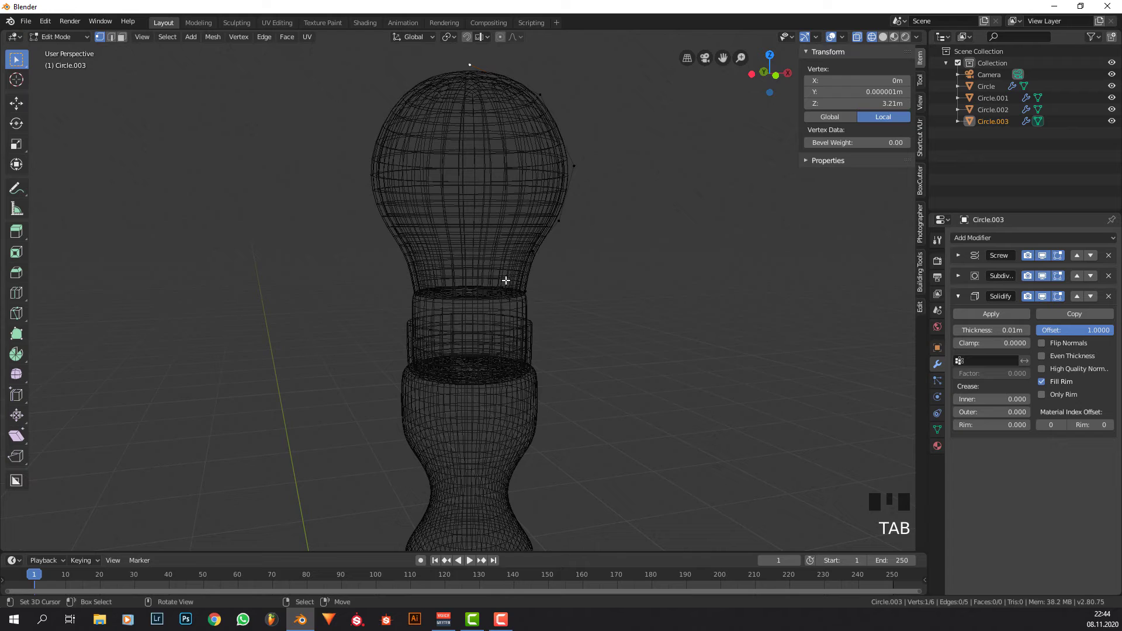
{"action": "key", "text": "shift+s"}
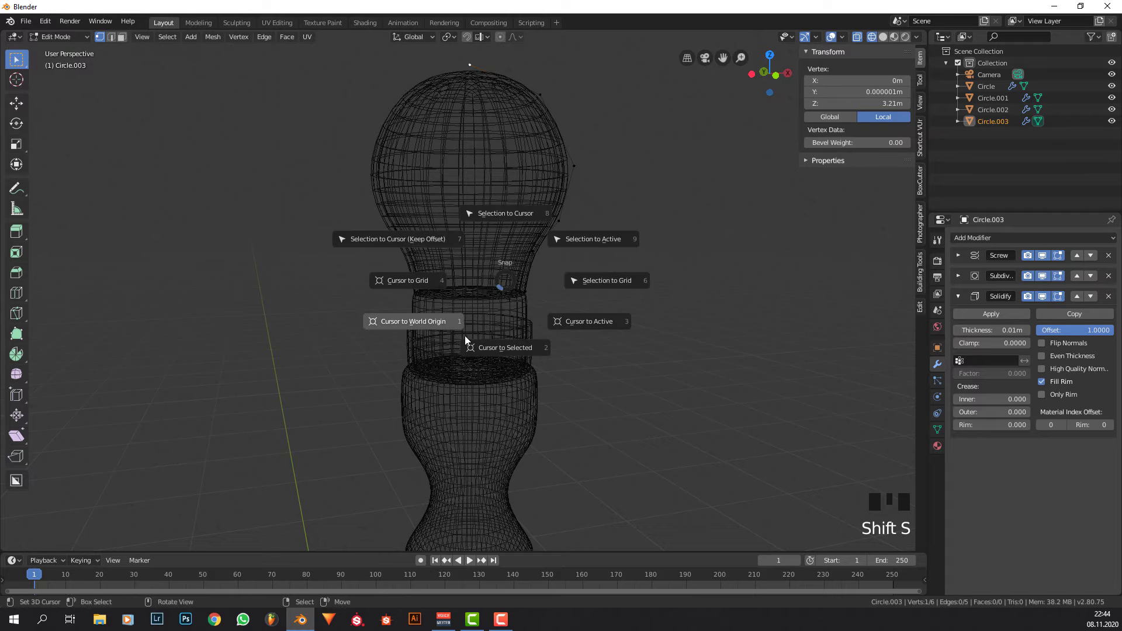
{"action": "left_click", "coordinate": [501, 353]}
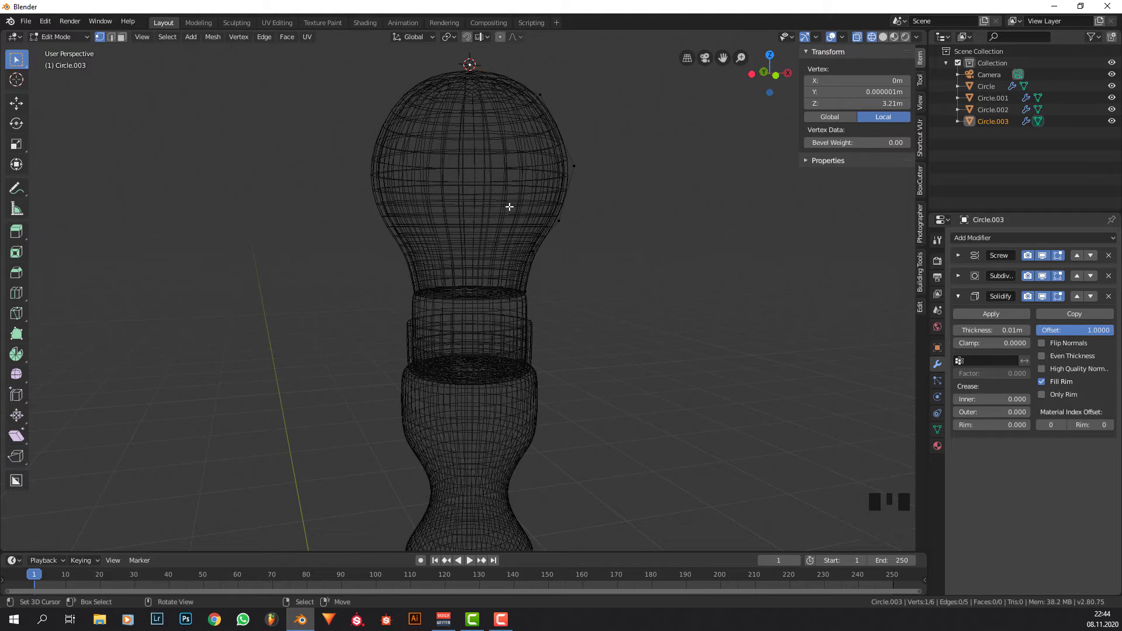
Return to Object Mode and add a plane mesh at the 3D cursor above the bulb.
{"action": "key", "text": "Tab"}
{"action": "key", "text": "shift+a"}
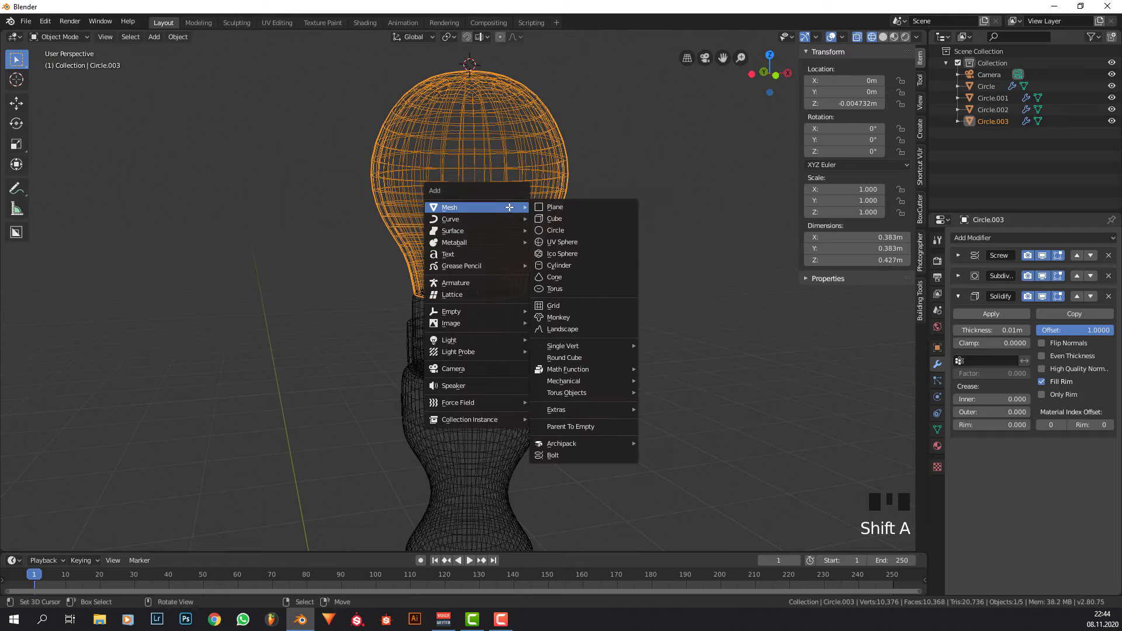
{"action": "left_click", "coordinate": [566, 207]}
{"action": "scroll", "coordinate": [519, 184], "scroll_direction": "down", "scroll_amount": 3}
{"action": "middle_click_drag", "start_coordinate": [522, 195], "coordinate": [524, 222]}
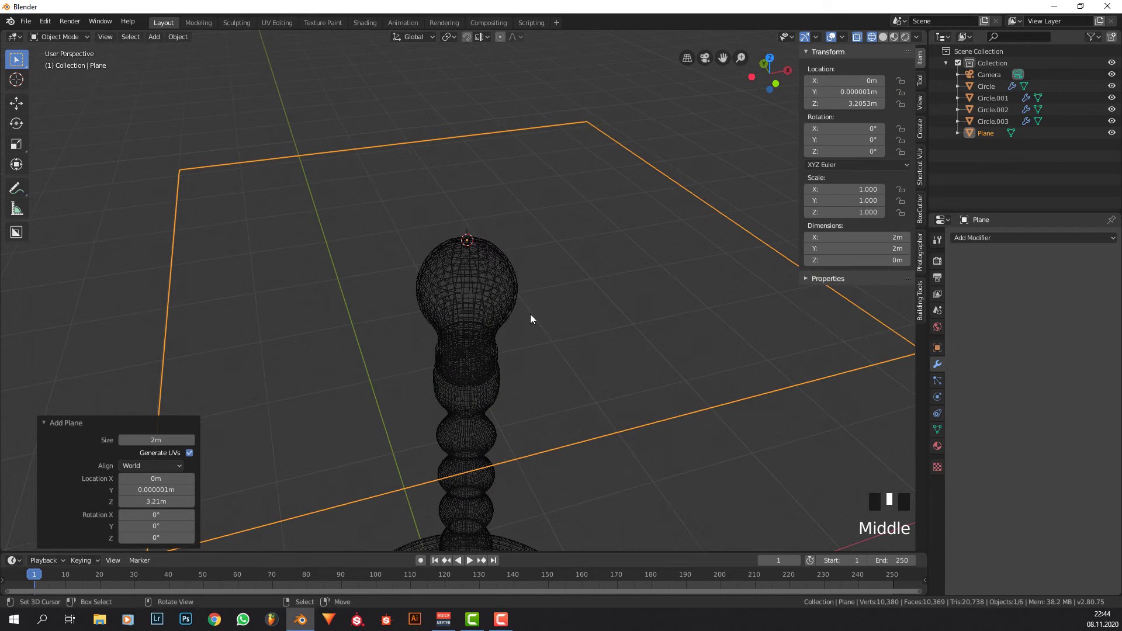
{"action": "key", "text": "Tab"}
{"action": "key", "text": "Tab"}
{"action": "key", "text": "g"}
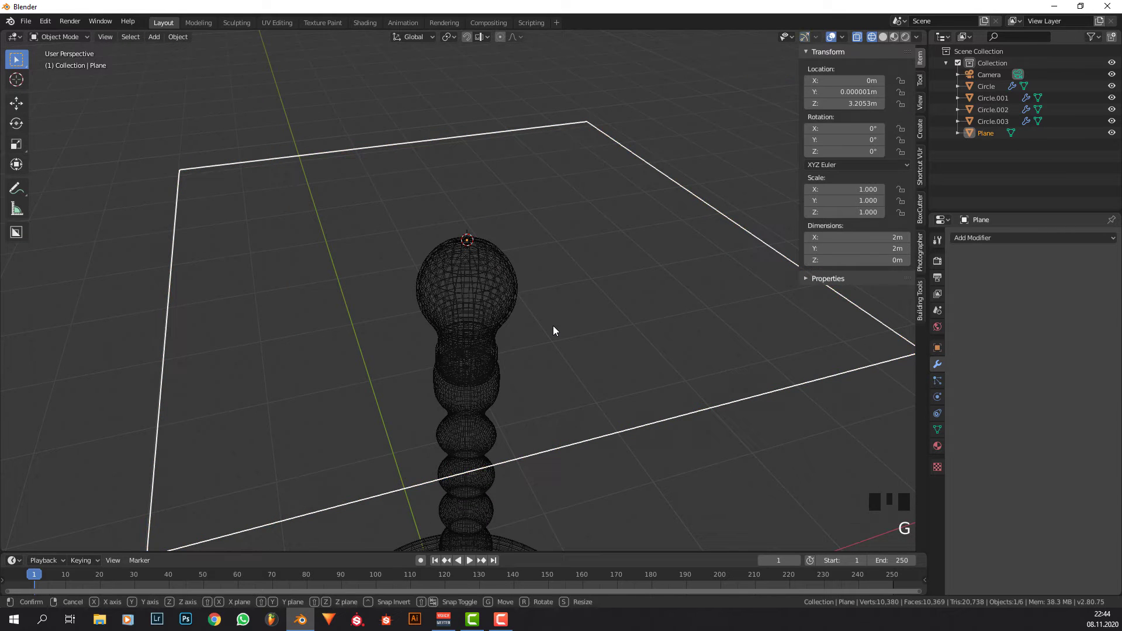
{"action": "key", "text": "y"}
{"action": "left_click", "coordinate": [552, 326]}
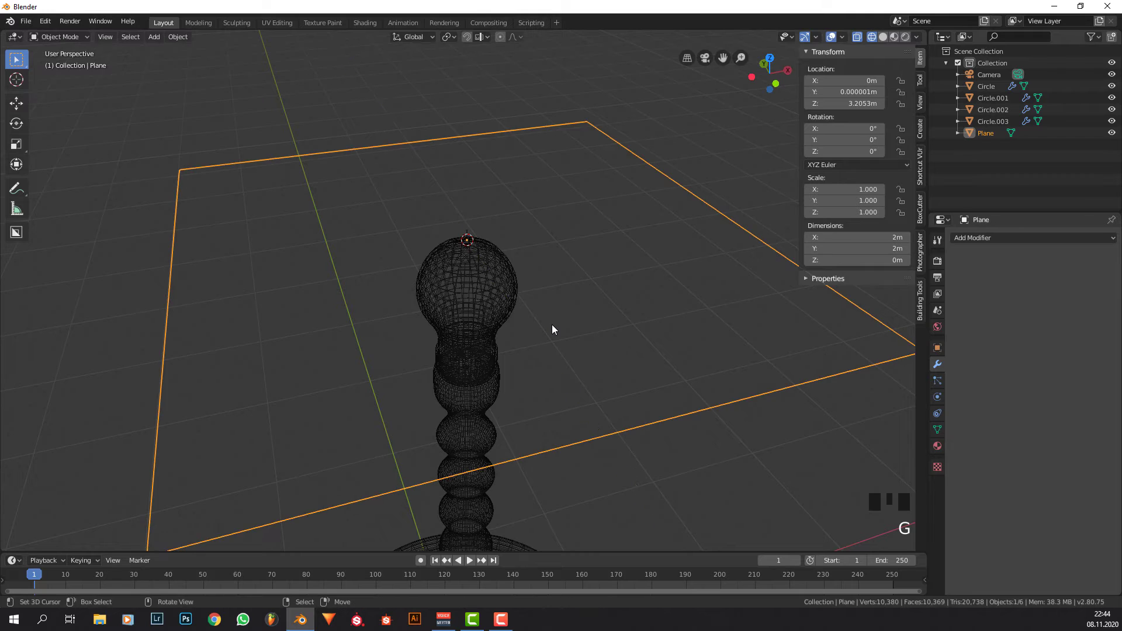
In Edit Mode, move the plane's whole mesh 1 m along Y so one edge crosses its origin.
{"action": "key", "text": "Tab"}
{"action": "key", "text": "g"}
{"action": "key", "text": "y"}
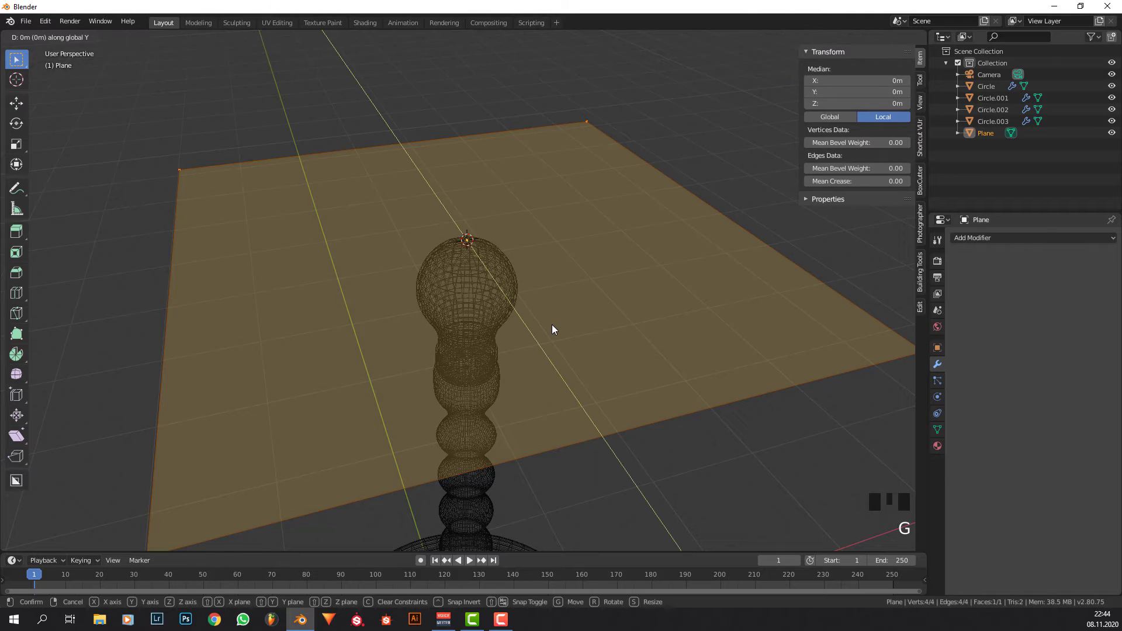
{"action": "left_click", "coordinate": [502, 249]}
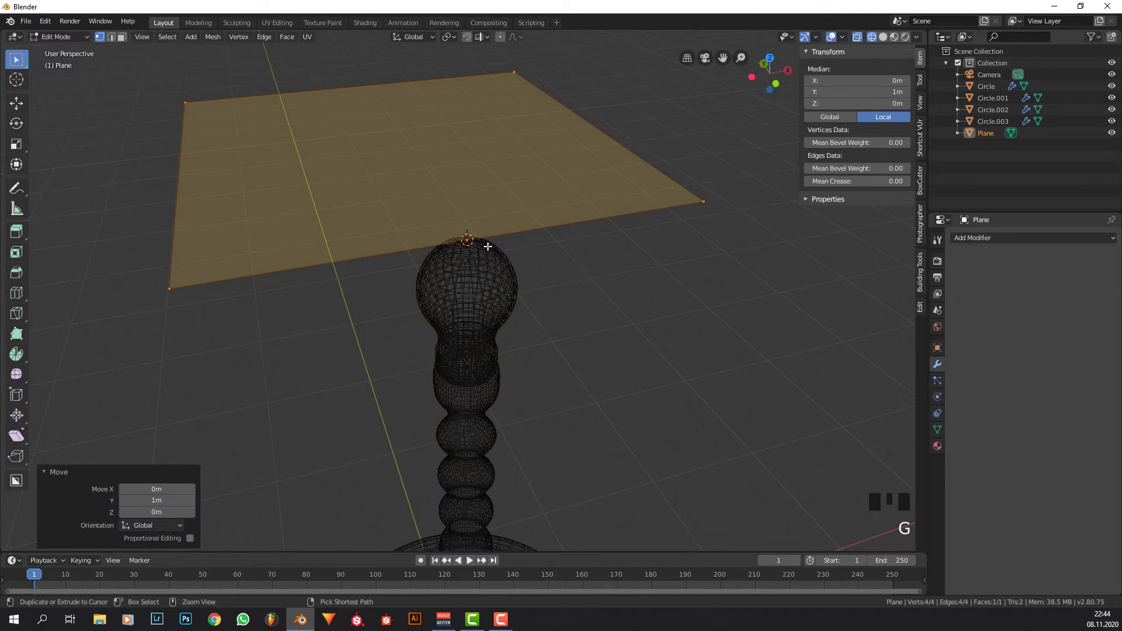
Delete the plane's two far vertices, keeping only the edge through the origin, and leave Edit Mode.
{"action": "right_click", "coordinate": [185, 103]}
{"action": "right_click", "coordinate": [514, 72], "text": "shift"}
{"action": "key", "text": "x"}
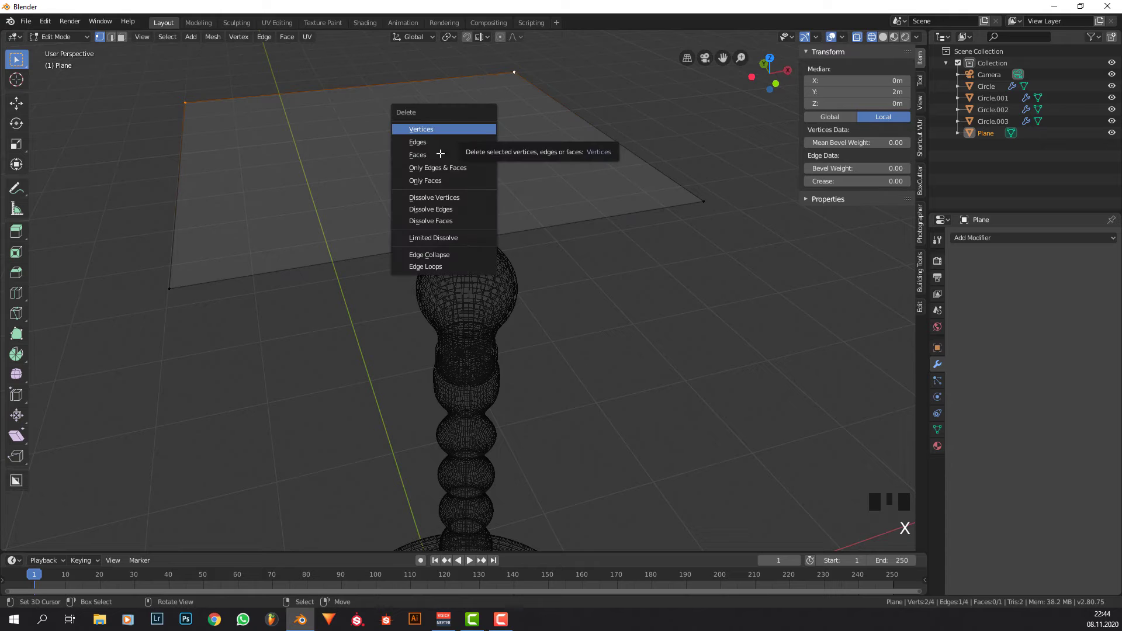
{"action": "left_click", "coordinate": [476, 132]}
{"action": "key", "text": "Tab"}
Scale the remaining edge down in two passes to a length of about 0.161 m, finishing in front view.
{"action": "middle_click_drag", "start_coordinate": [573, 297], "coordinate": [710, 268]}
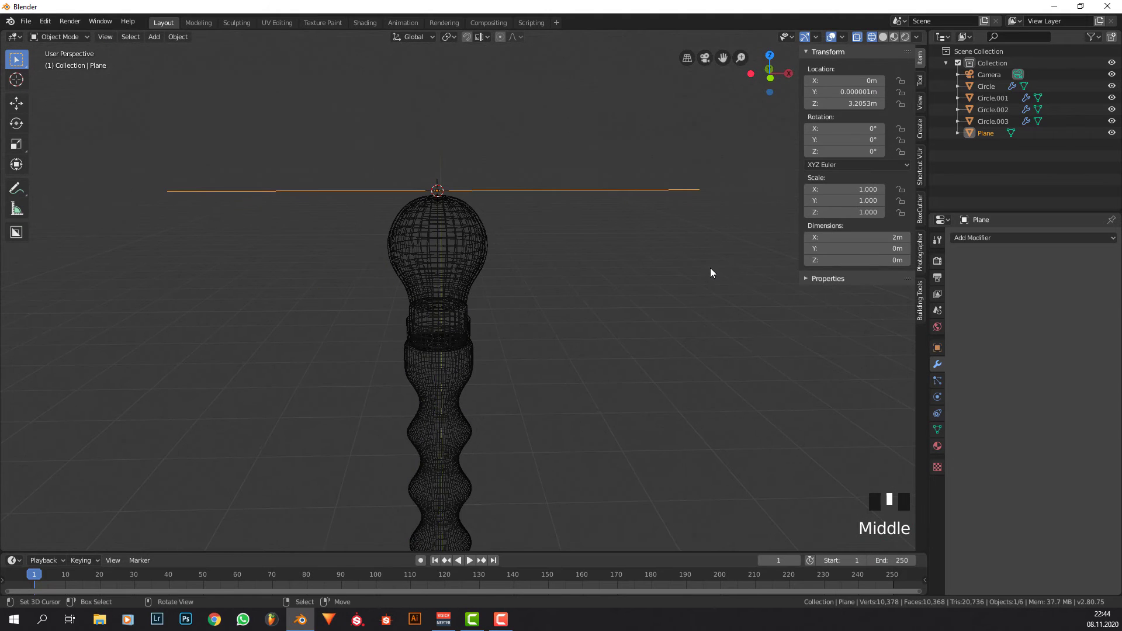
{"action": "key", "text": "s"}
{"action": "left_click", "coordinate": [469, 218]}
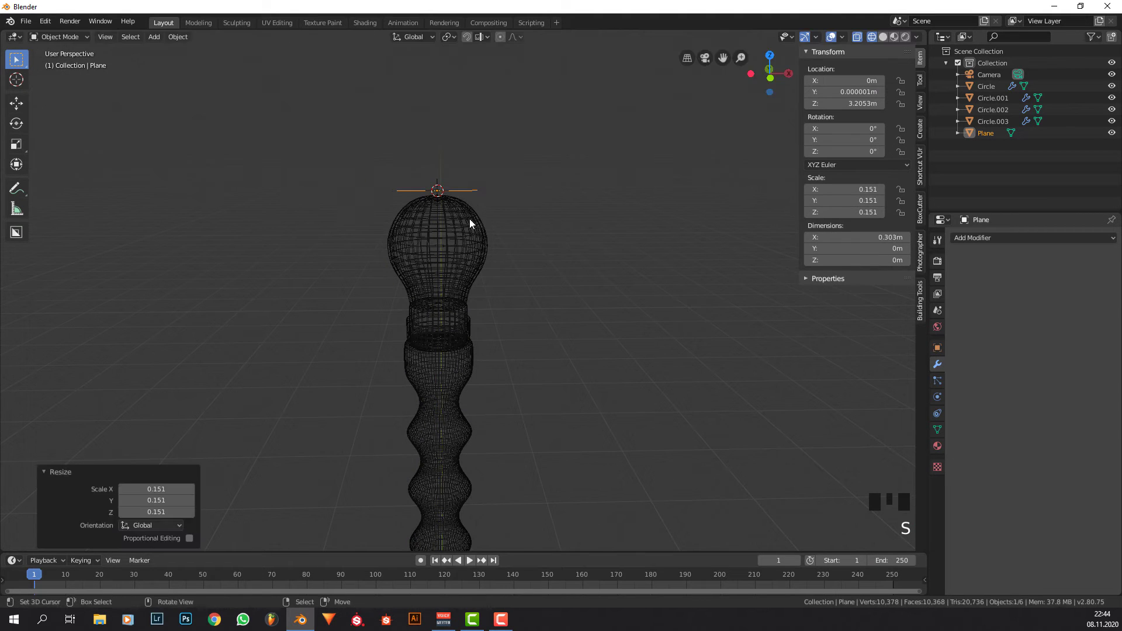
{"action": "key", "text": "KP_1"}
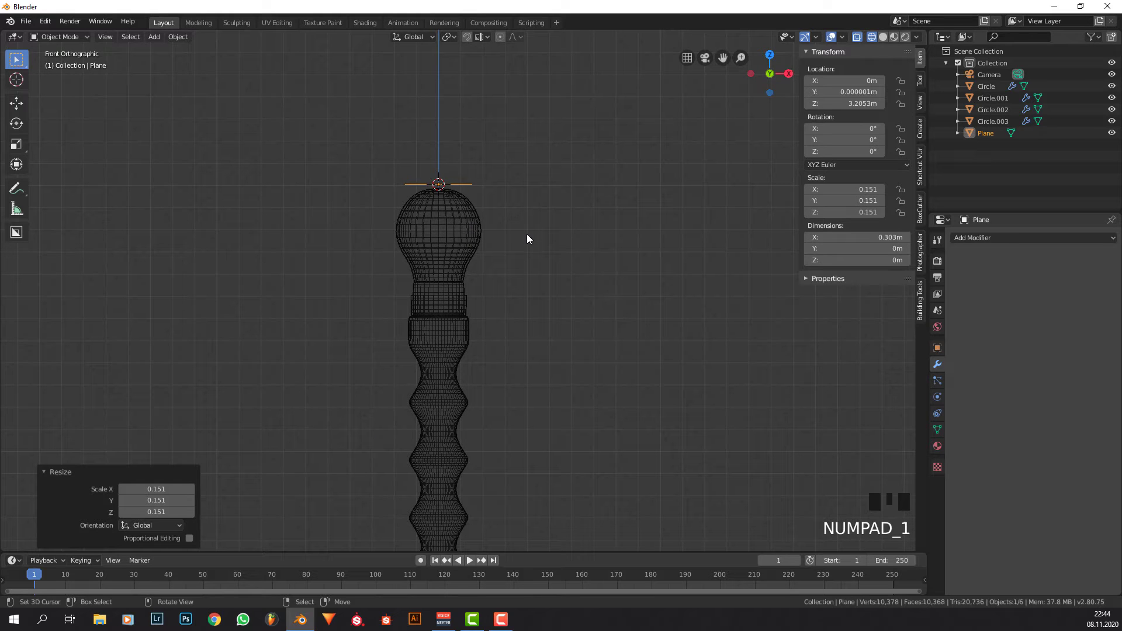
{"action": "key", "text": "s"}
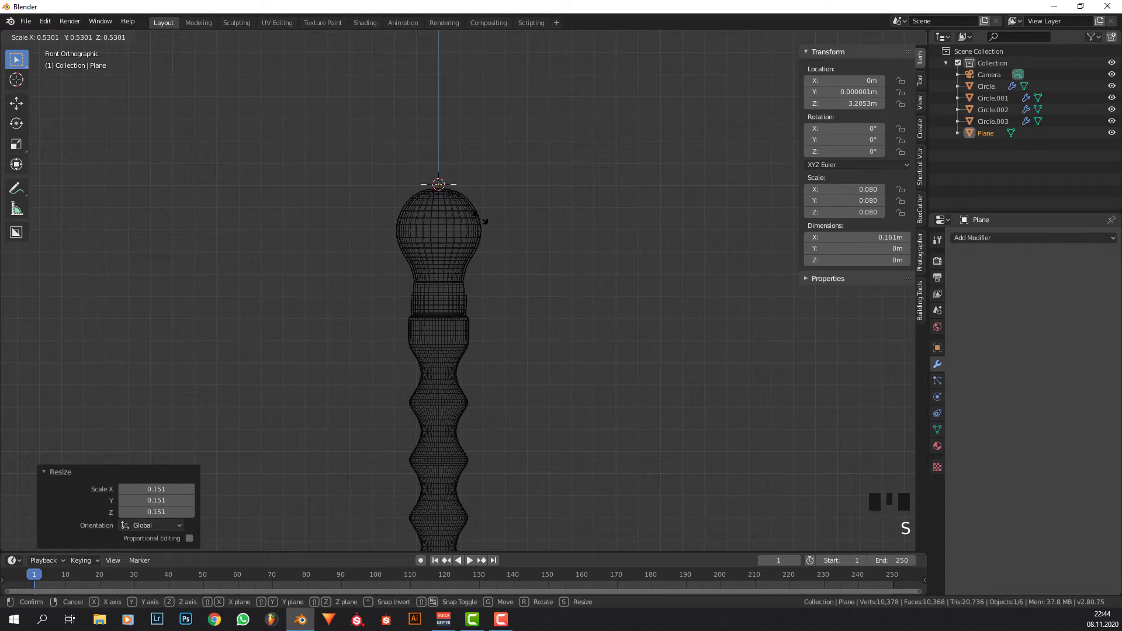
{"action": "left_click", "coordinate": [481, 217]}
Move the short edge down along Z by about 0.171 m so it sits inside the bulb.
{"action": "key", "text": "g"}
{"action": "key", "text": "z"}
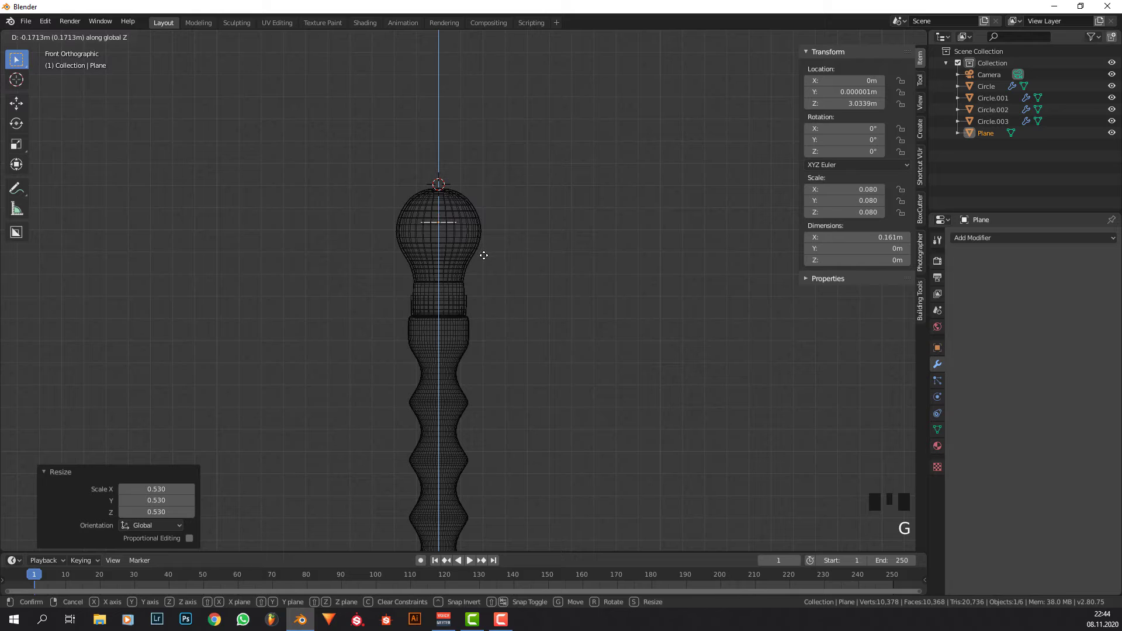
{"action": "left_click", "coordinate": [468, 247]}
{"action": "scroll", "coordinate": [455, 226], "scroll_direction": "up", "scroll_amount": 3}
{"action": "middle_click_drag", "start_coordinate": [457, 230], "coordinate": [467, 279], "text": "shift"}
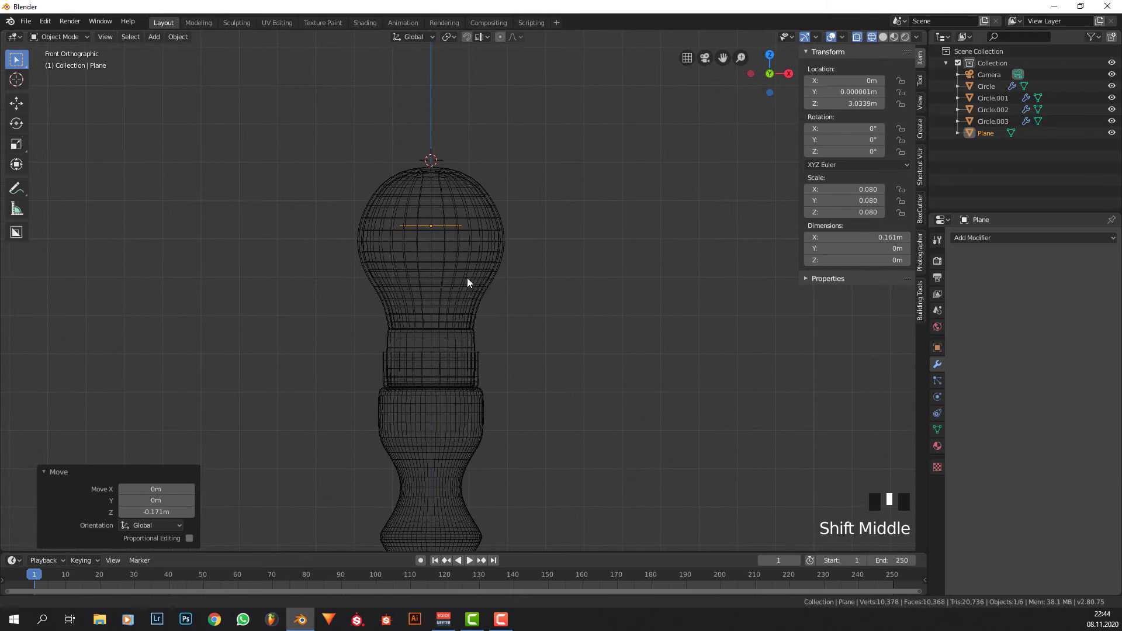
Add a Skin modifier to the line inside the bulb and stretch its edge by about 1.571 along X.
{"action": "left_click", "coordinate": [1004, 239]}
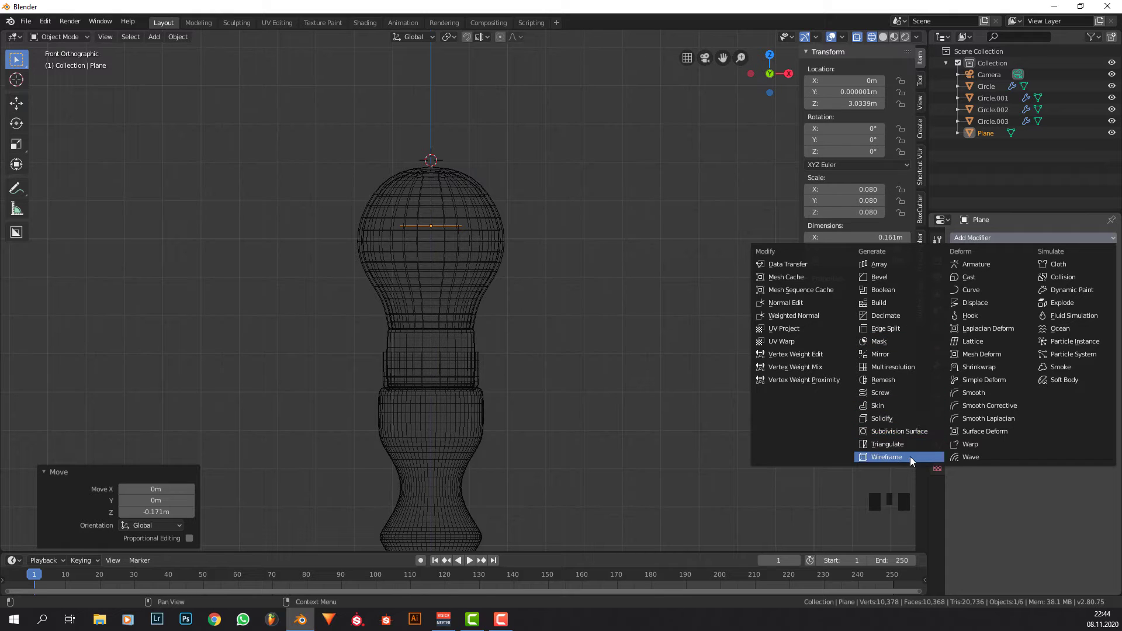
{"action": "left_click", "coordinate": [909, 407]}
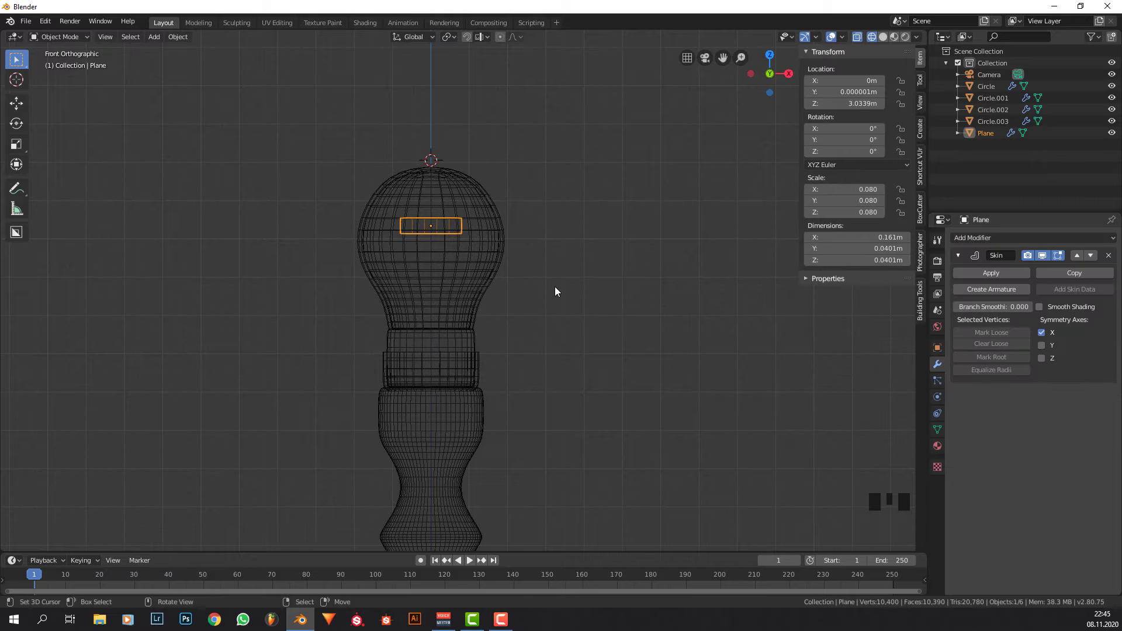
{"action": "key", "text": "Tab"}
{"action": "key", "text": "a"}
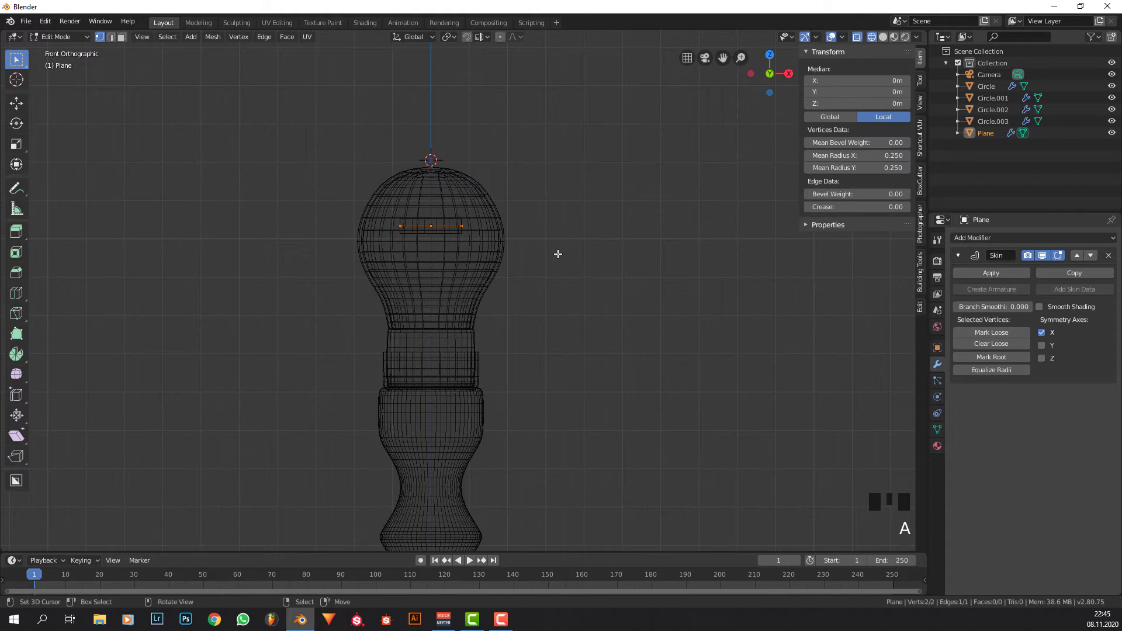
{"action": "key", "text": "s"}
{"action": "key", "text": "x"}
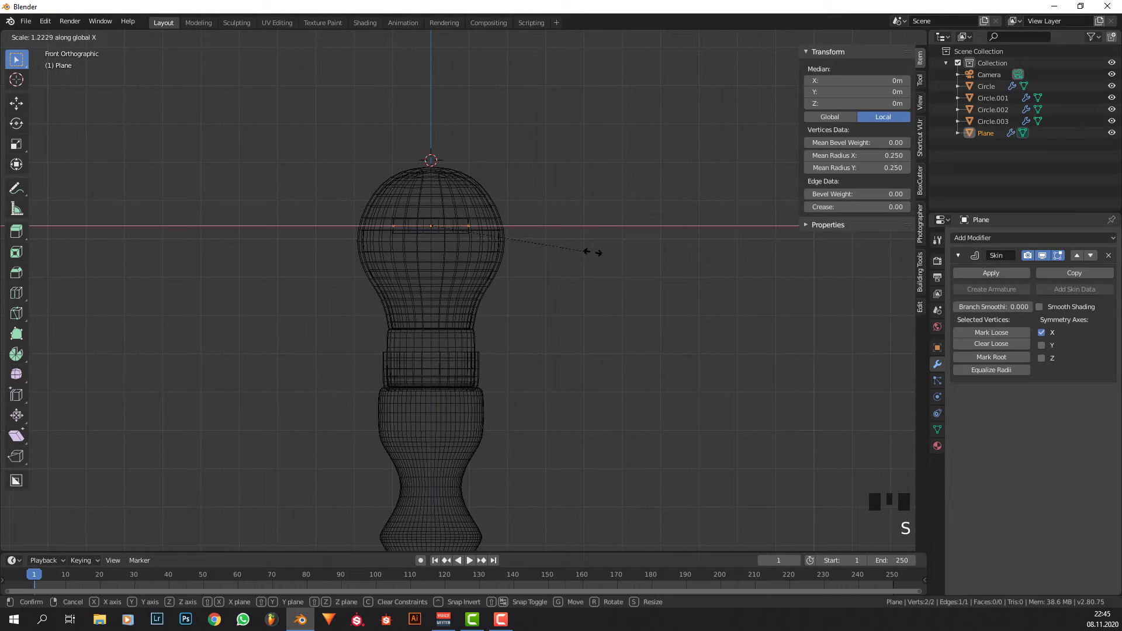
{"action": "left_click", "coordinate": [632, 250]}
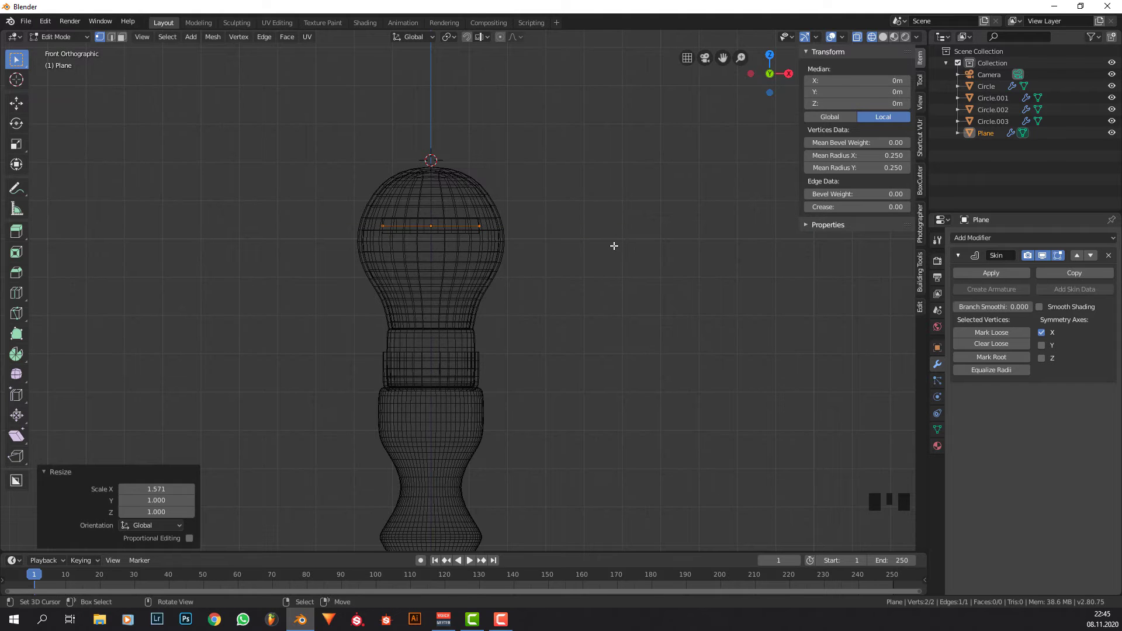
Shrink the skin radius of both filament vertices until the rod is about 0.023 m thick.
{"action": "key", "text": "ctrl+a"}
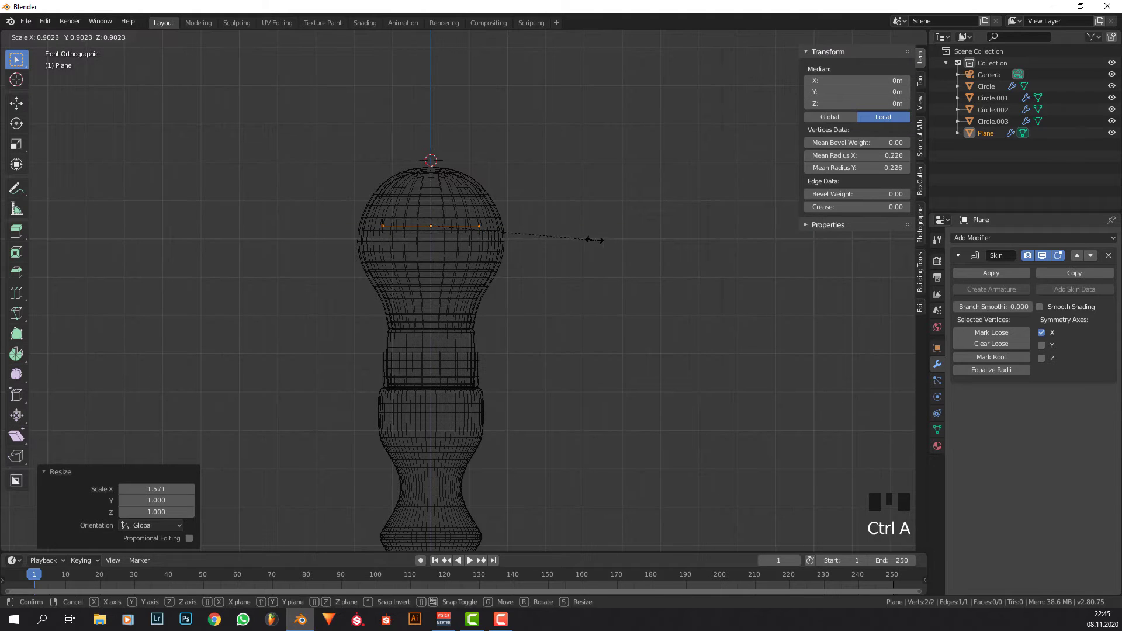
{"action": "left_click", "coordinate": [549, 220]}
{"action": "key", "text": "Tab"}
{"action": "middle_click_drag", "start_coordinate": [492, 245], "coordinate": [491, 303]}
{"action": "scroll", "coordinate": [462, 251], "scroll_direction": "down", "scroll_amount": 2}
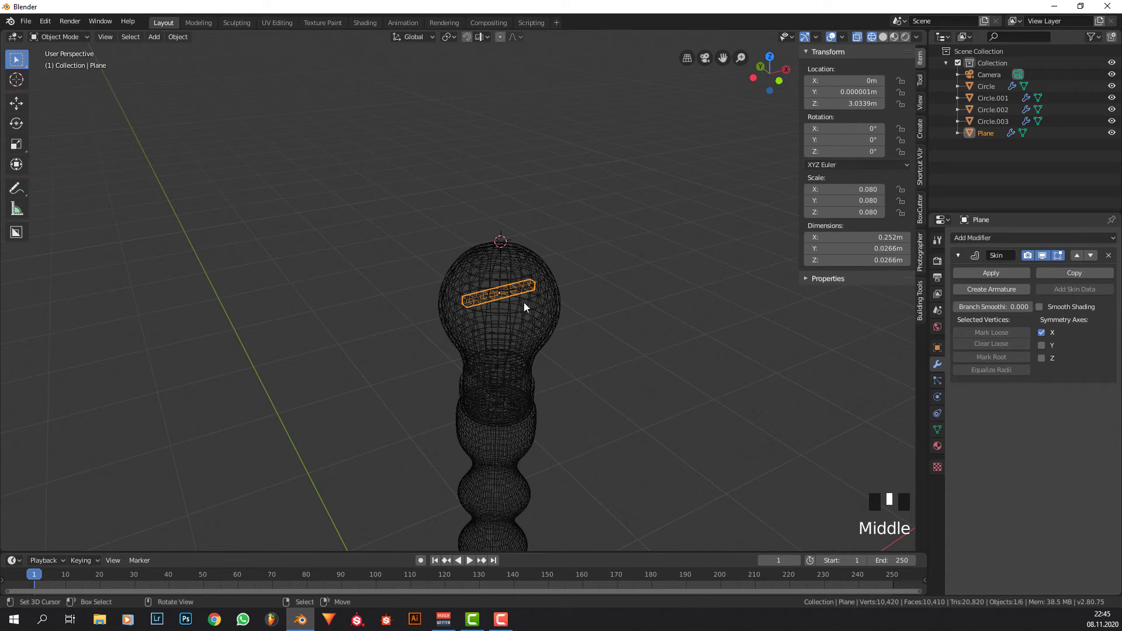
{"action": "key", "text": "Tab"}
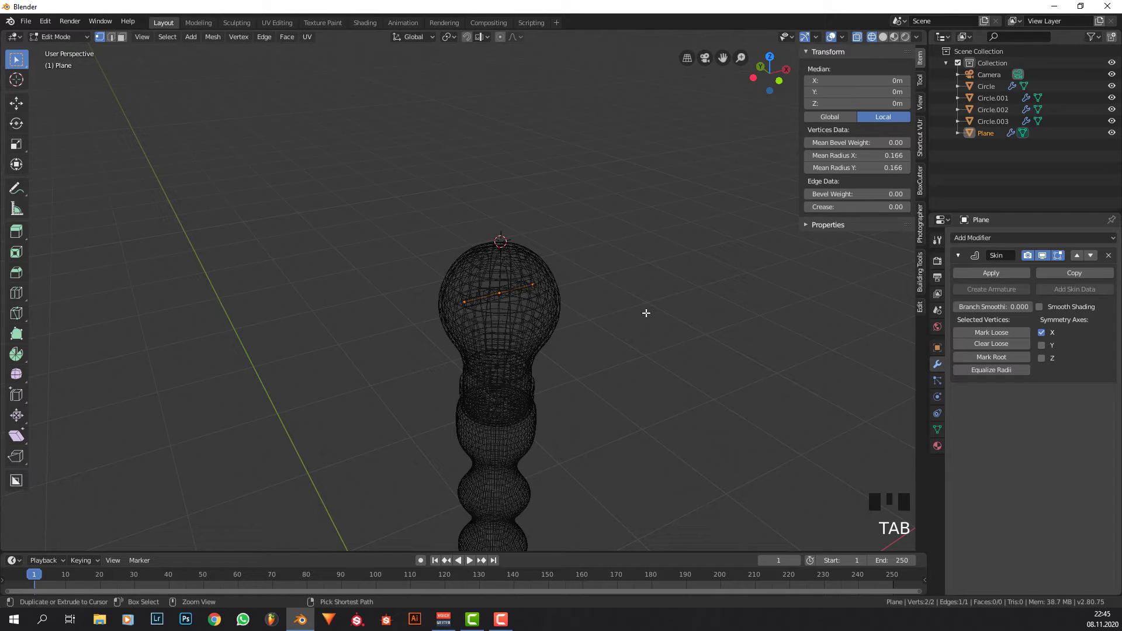
{"action": "key", "text": "ctrl+a"}
{"action": "key", "text": "Tab"}
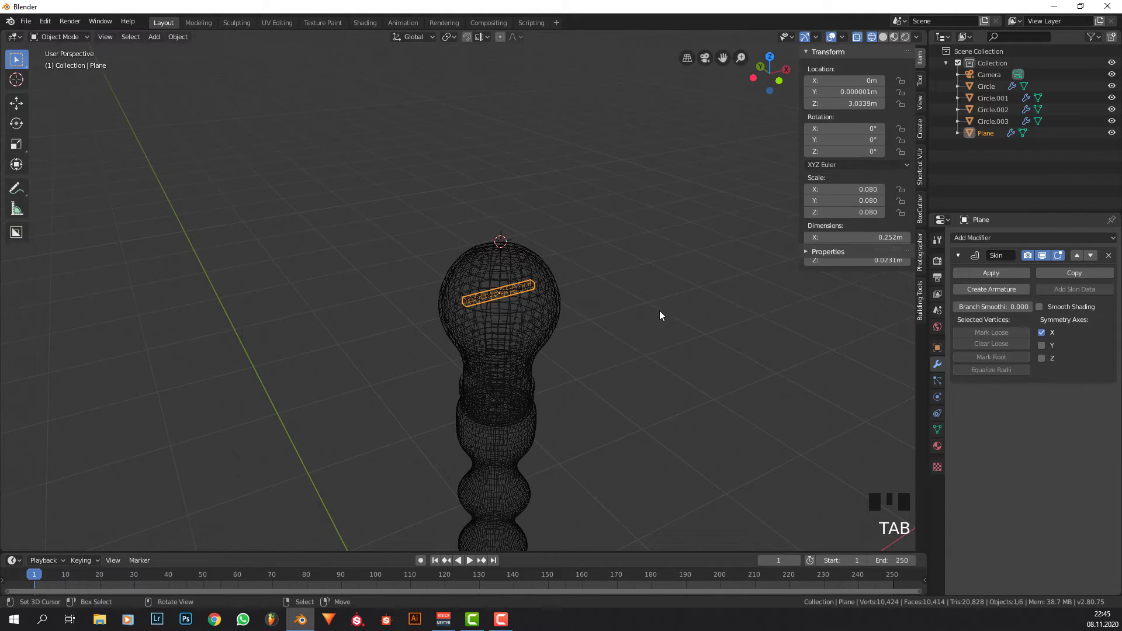
Add a Subdivision Surface modifier to the filament with viewport and render subdivisions of 1.
{"action": "middle_click_drag", "start_coordinate": [660, 314], "coordinate": [649, 291]}
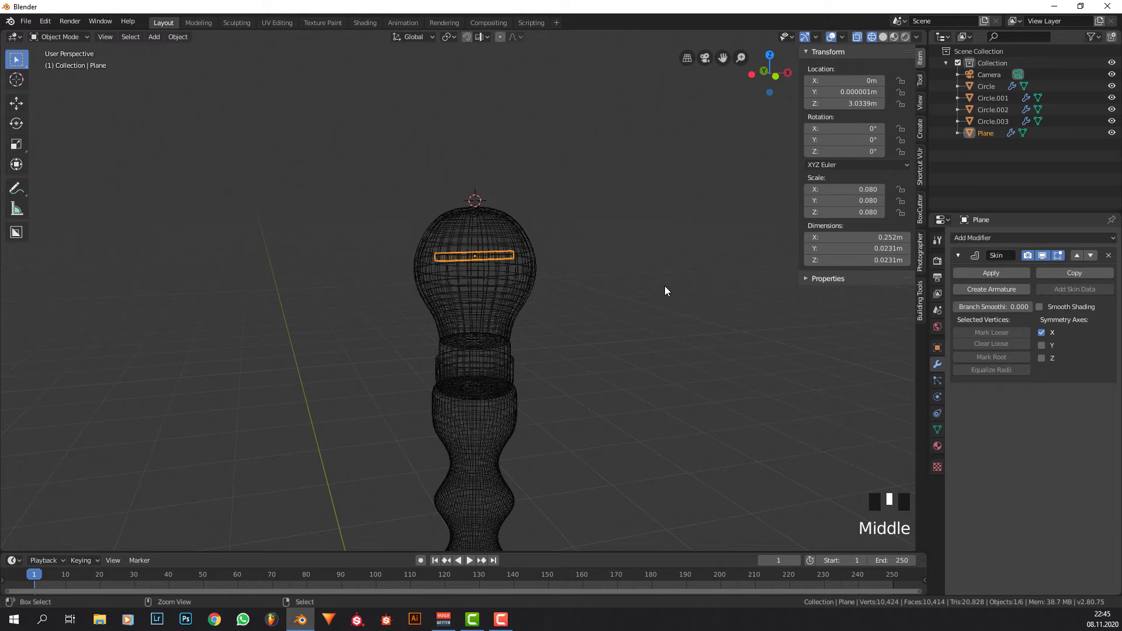
{"action": "key", "text": "ctrl+3"}
{"action": "scroll", "coordinate": [510, 283], "scroll_direction": "up", "scroll_amount": 4}
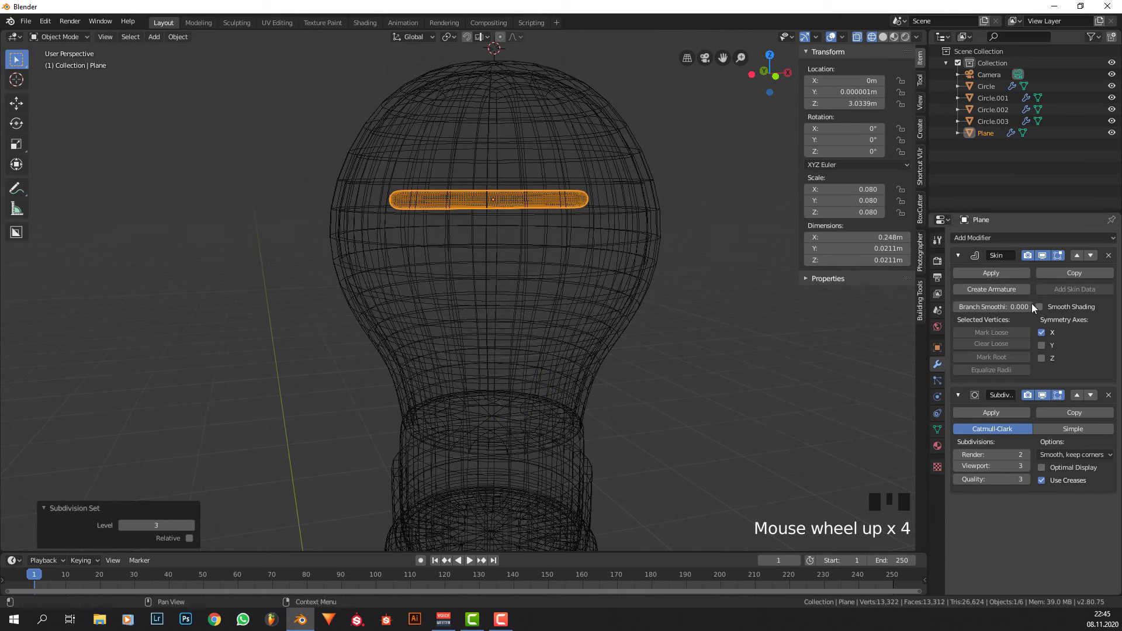
{"action": "left_click", "coordinate": [958, 256]}
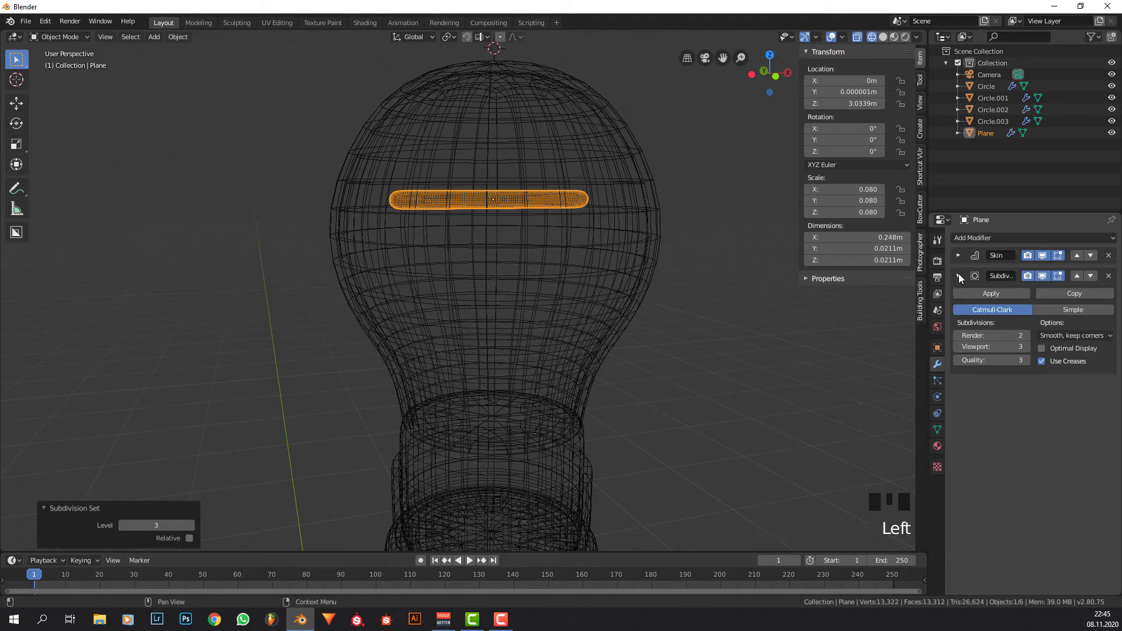
{"action": "left_click", "coordinate": [958, 347]}
{"action": "left_click", "coordinate": [958, 347]}
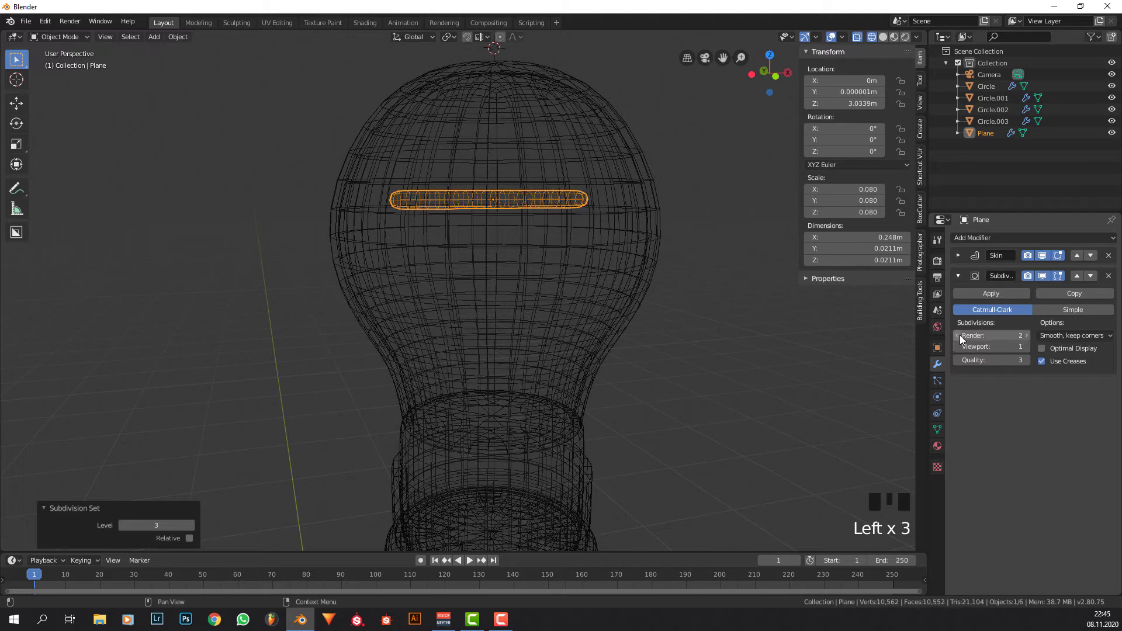
{"action": "left_click", "coordinate": [959, 335]}
Switch the viewport to solid shading and look over the whole lamp.
{"action": "middle_click_drag", "start_coordinate": [825, 282], "coordinate": [707, 240]}
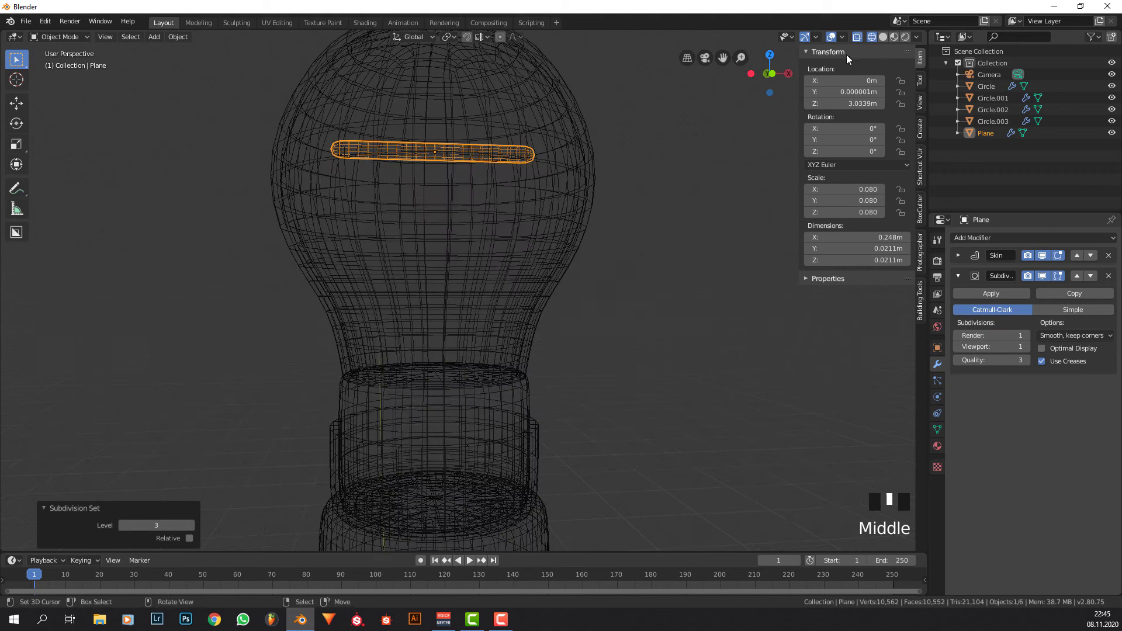
{"action": "left_click", "coordinate": [882, 36]}
{"action": "scroll", "coordinate": [497, 217], "scroll_direction": "down", "scroll_amount": 3}
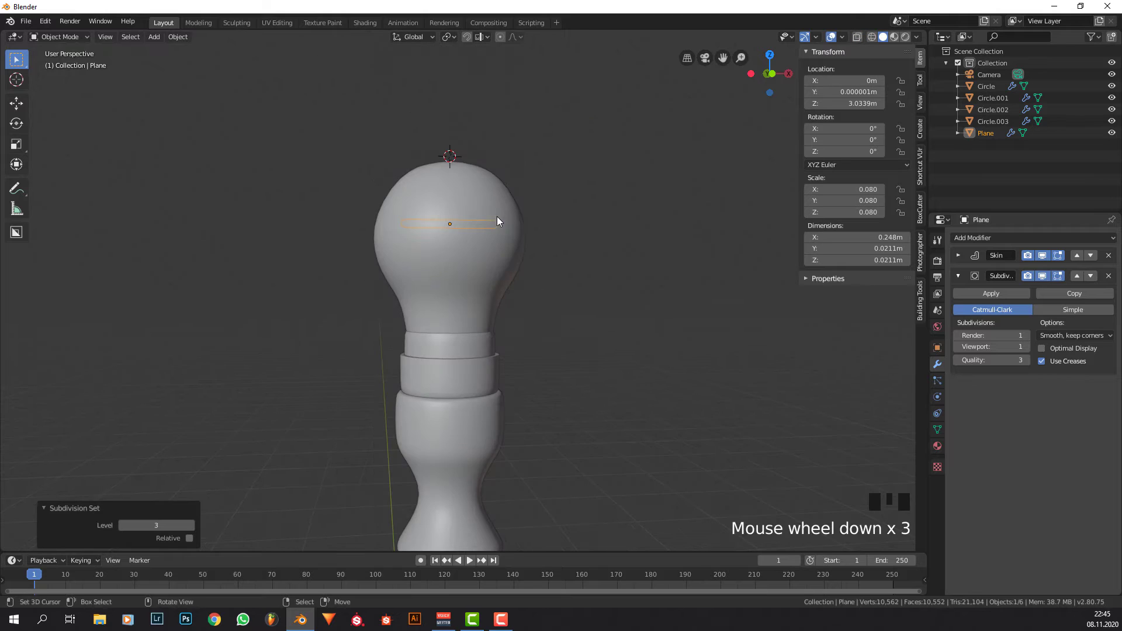
{"action": "middle_click_drag", "start_coordinate": [497, 218], "coordinate": [535, 233]}
{"action": "scroll", "coordinate": [533, 263], "scroll_direction": "down", "scroll_amount": 6}
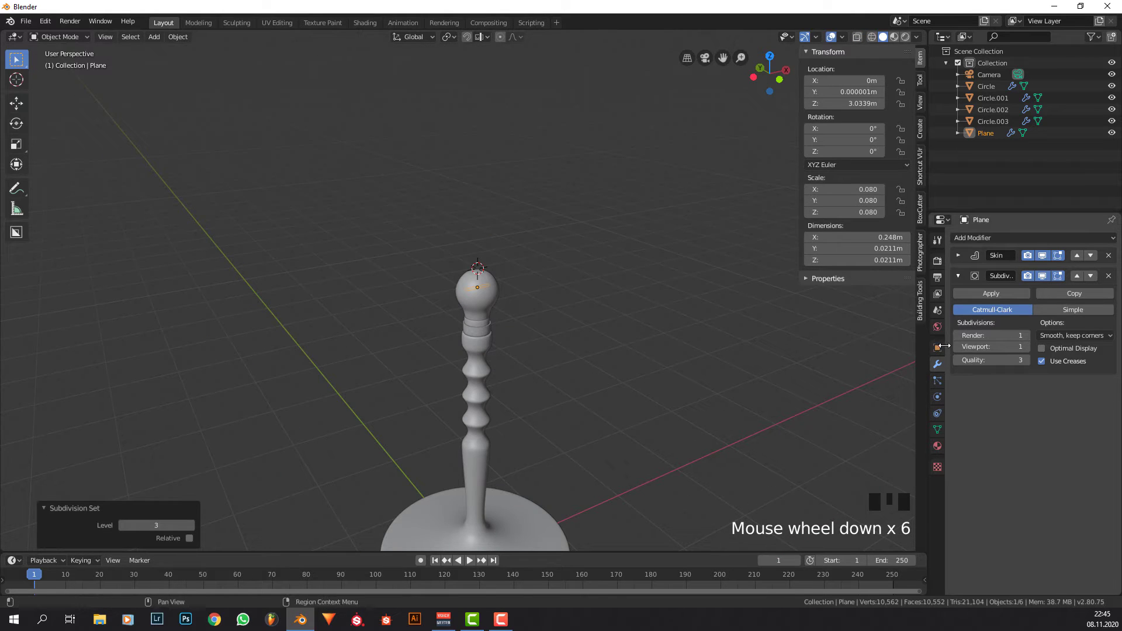
Set the world background strength to 0.
{"action": "left_click", "coordinate": [938, 327]}
{"action": "left_click", "coordinate": [1077, 328]}
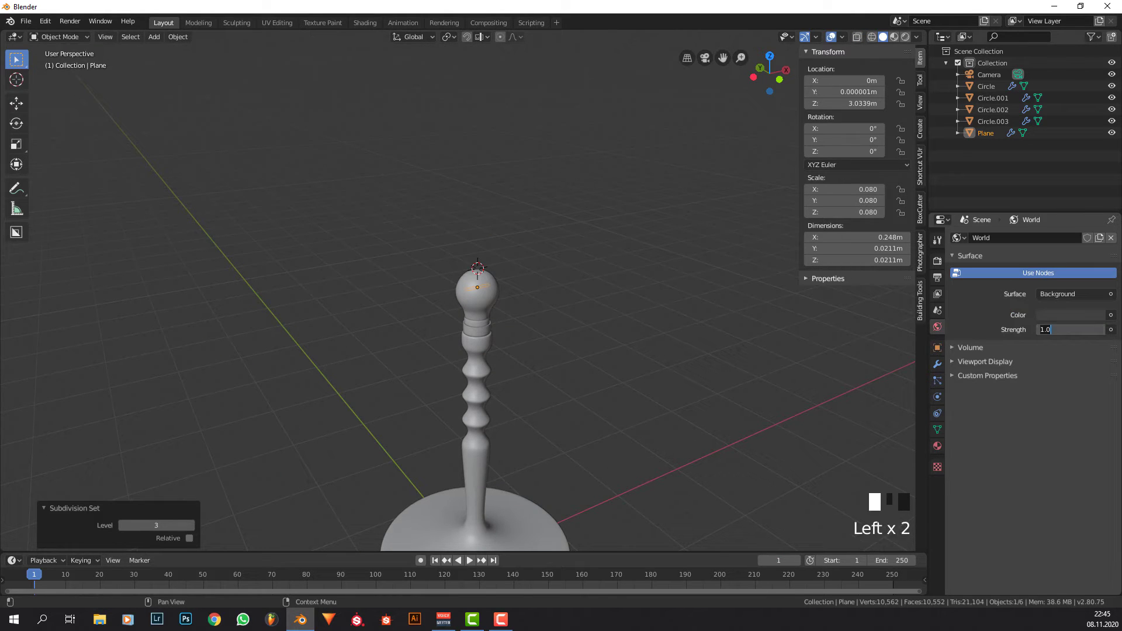
{"action": "type", "text": "0"}
{"action": "key", "text": "Return"}
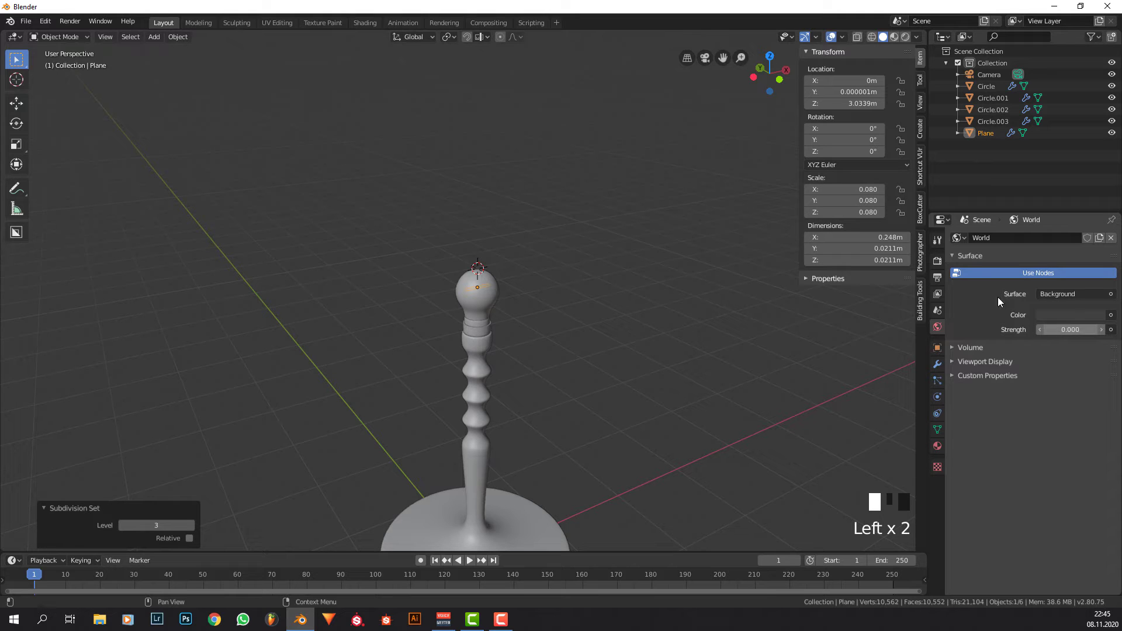
Change the render engine to Cycles and switch the viewport to rendered shading.
{"action": "left_click", "coordinate": [938, 261]}
{"action": "left_click", "coordinate": [1058, 239]}
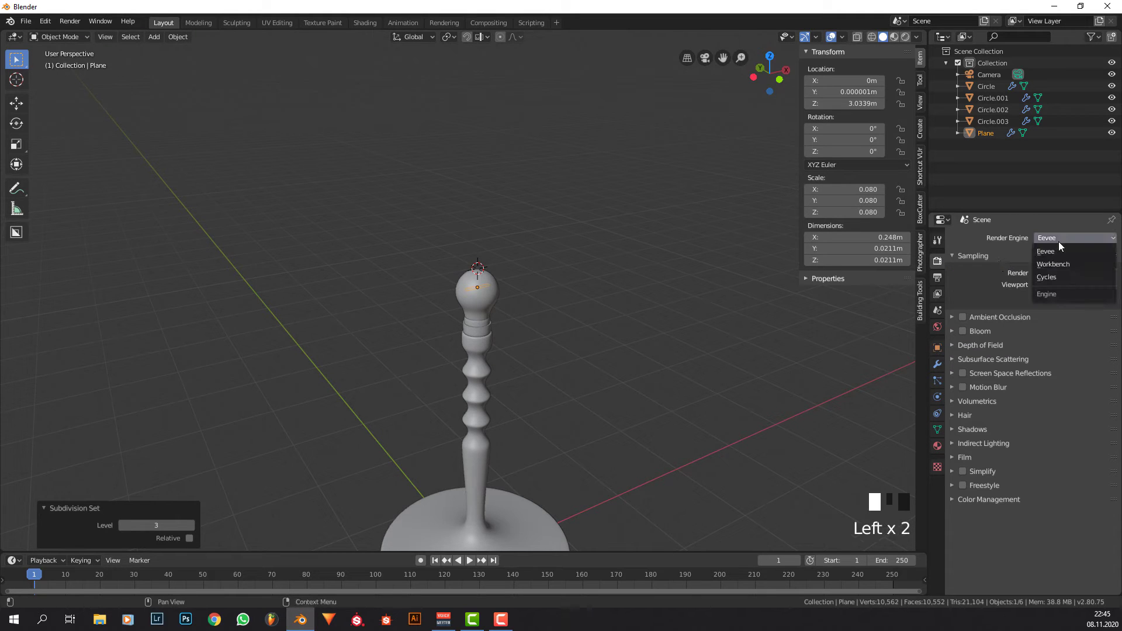
{"action": "left_click", "coordinate": [1046, 277]}
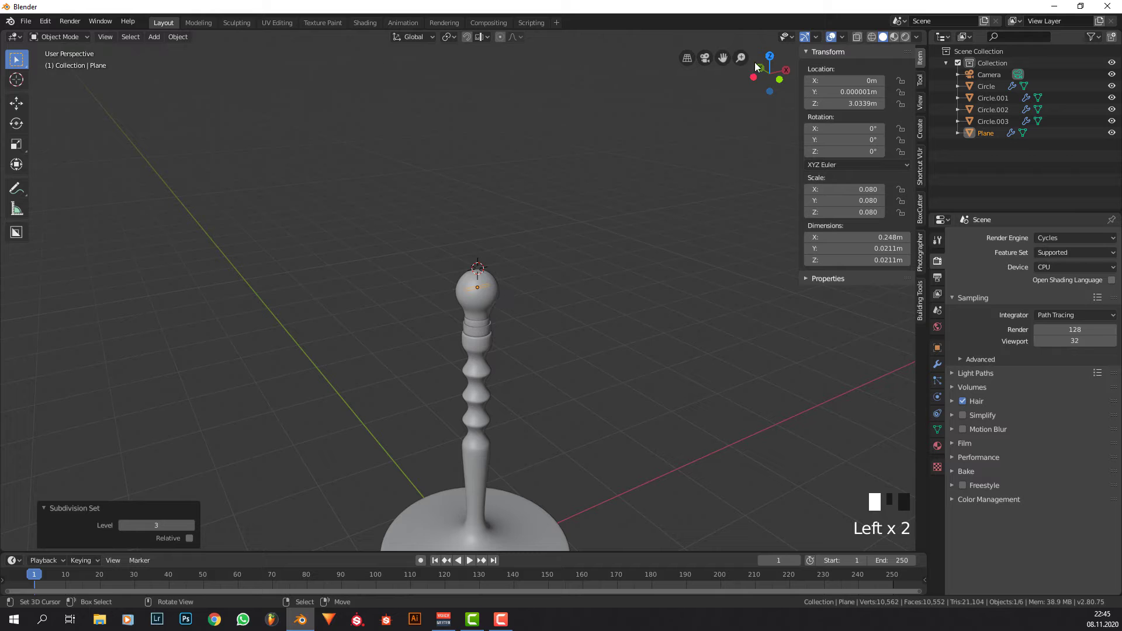
{"action": "left_click", "coordinate": [906, 37]}
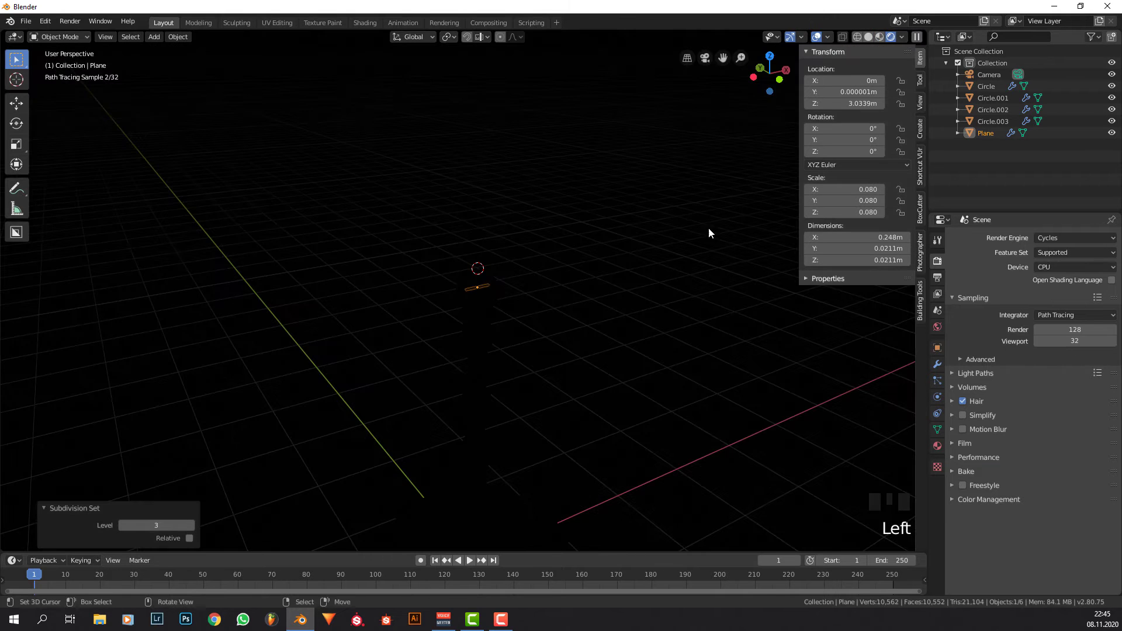
{"action": "middle_click_drag", "start_coordinate": [463, 314], "coordinate": [496, 311]}
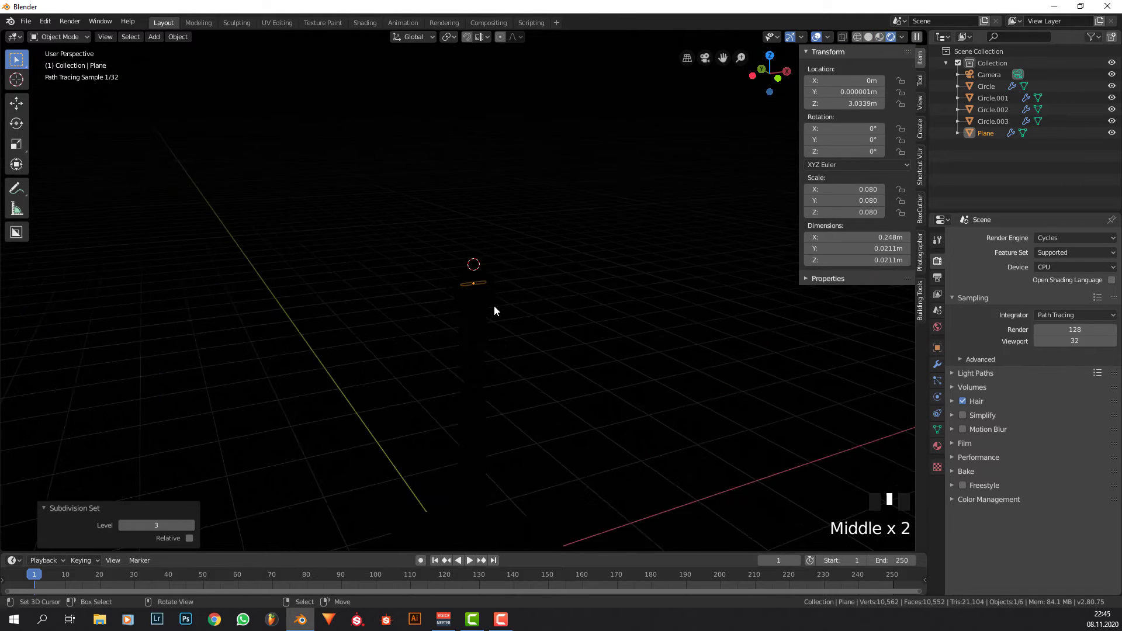
{"action": "scroll", "coordinate": [494, 315], "scroll_direction": "up", "scroll_amount": 3}
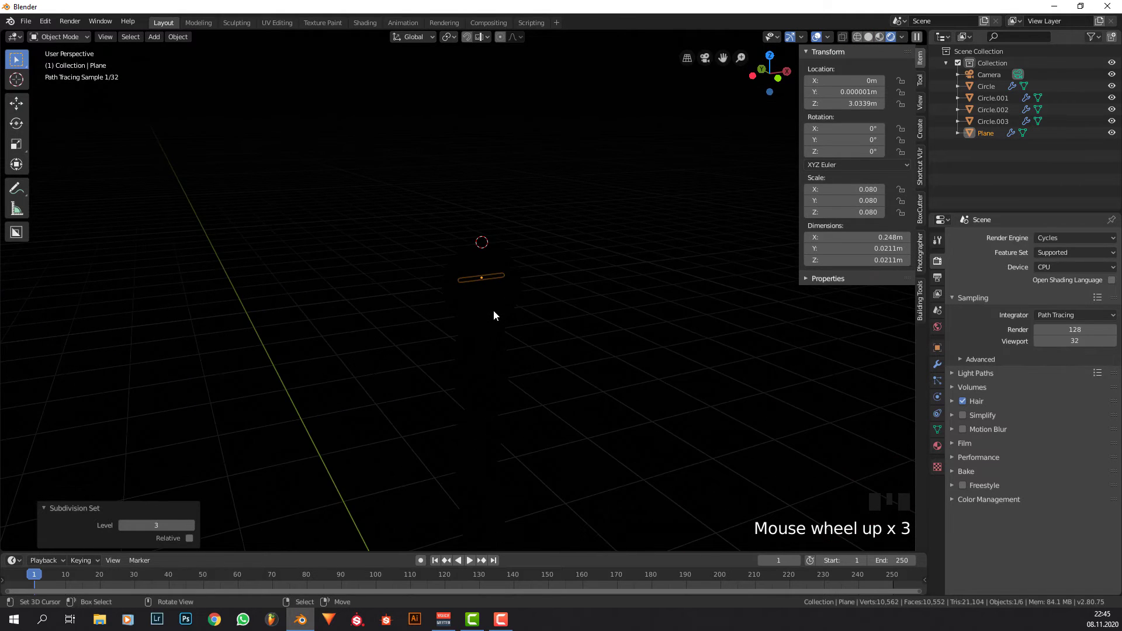
Create a new material for the bulb glass.
{"action": "left_click", "coordinate": [937, 446]}
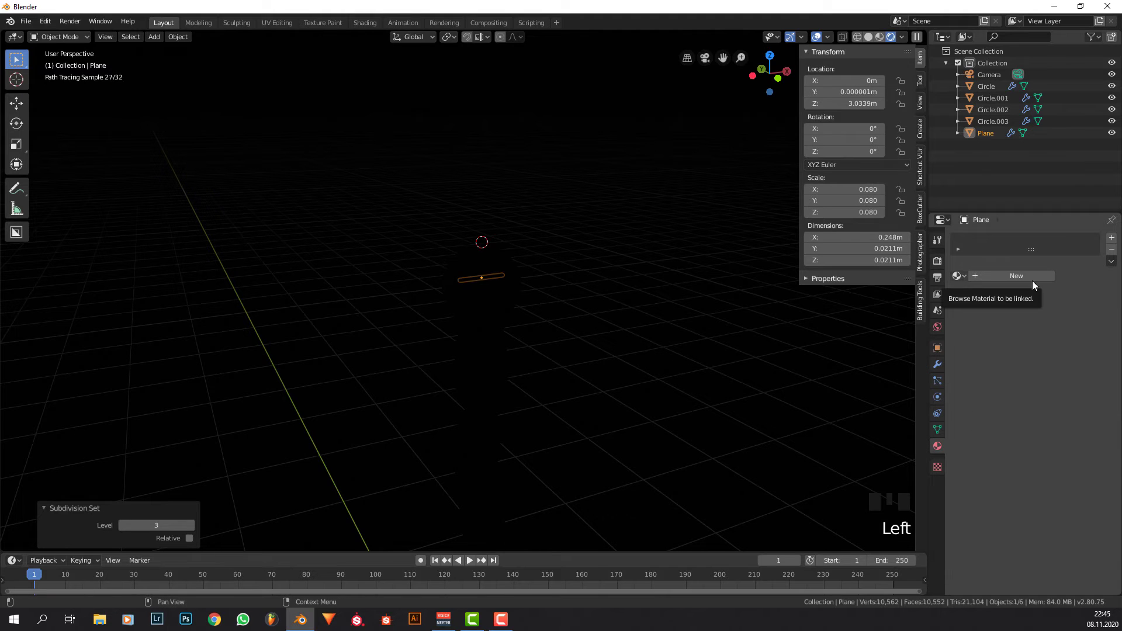
{"action": "right_click", "coordinate": [507, 267]}
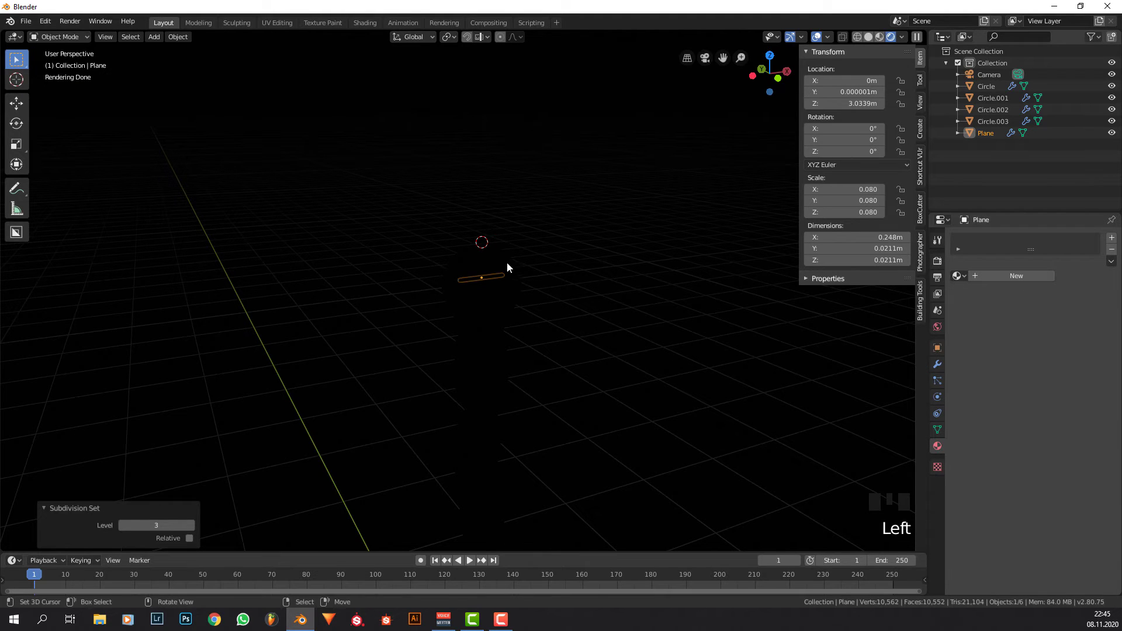
{"action": "left_click", "coordinate": [1009, 276]}
Set the bulb glass material's Transmission to 1 and Roughness to 0.010.
{"action": "scroll", "coordinate": [1061, 404], "scroll_direction": "down", "scroll_amount": 2}
{"action": "scroll", "coordinate": [1059, 409], "scroll_direction": "down", "scroll_amount": 2}
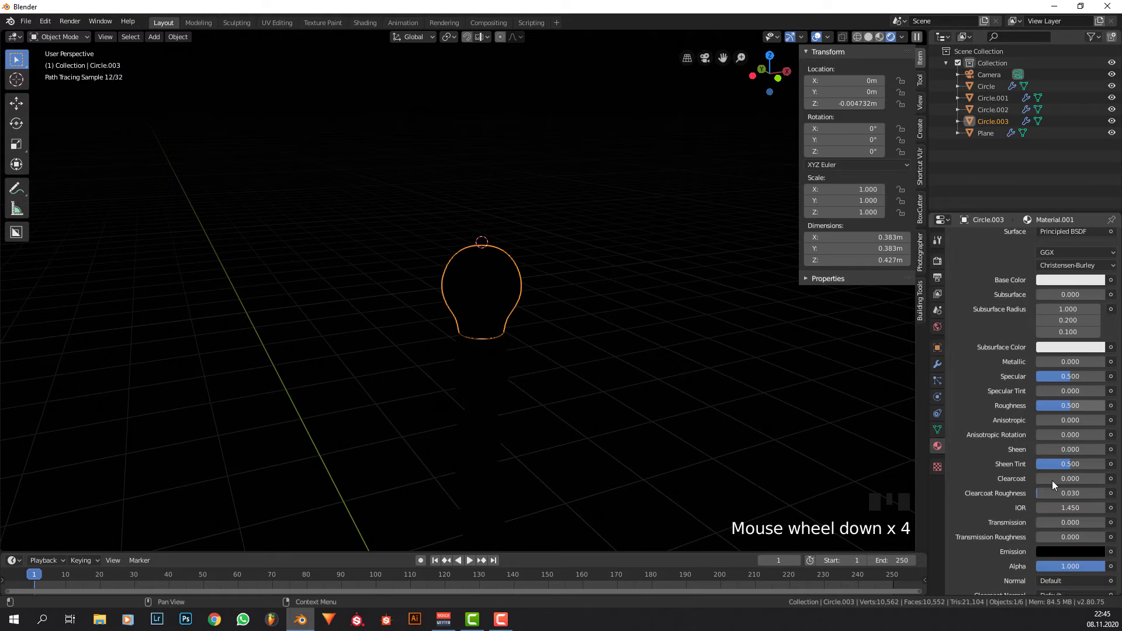
{"action": "left_click", "coordinate": [1061, 524]}
{"action": "type", "text": "1"}
{"action": "key", "text": "Return"}
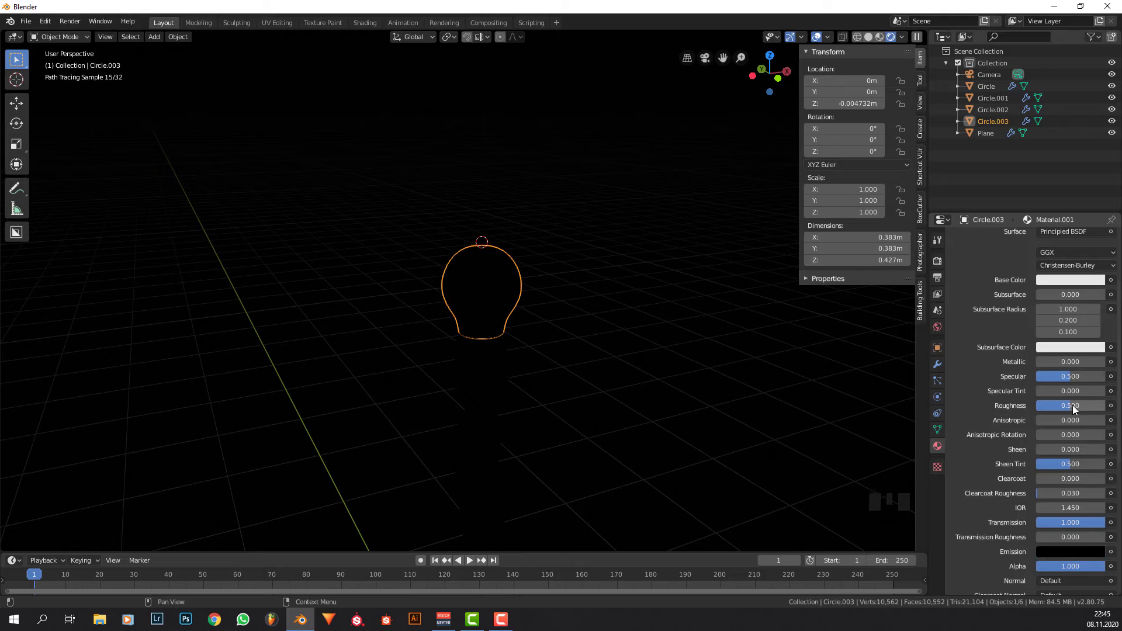
{"action": "left_click", "coordinate": [1072, 405]}
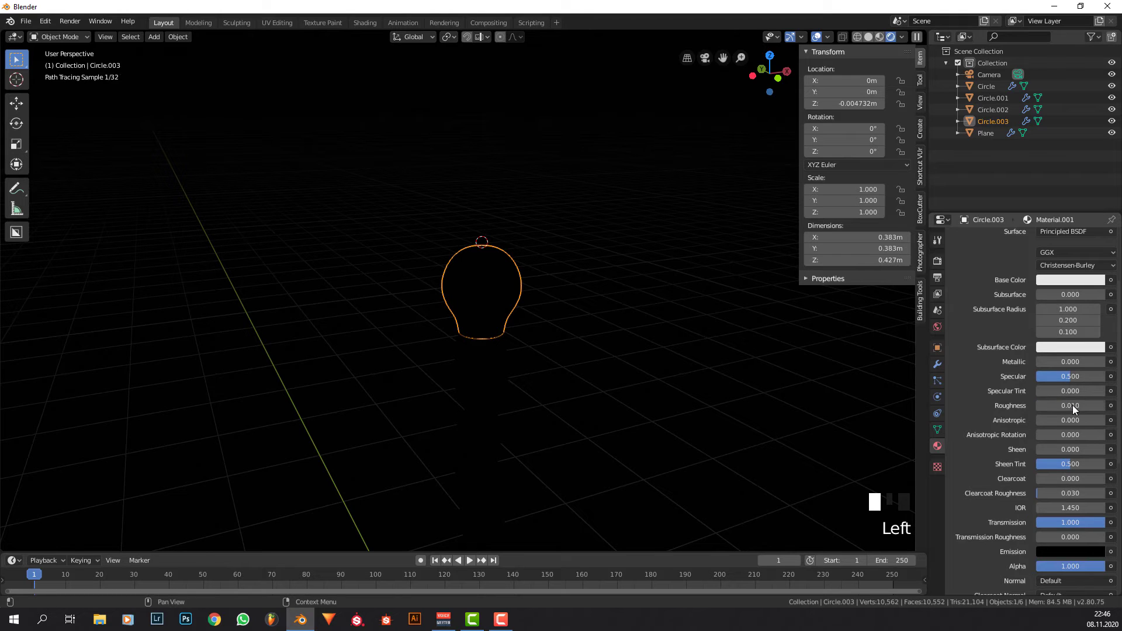
Create a new material for the filament inside the bulb with an Emission surface.
{"action": "right_click", "coordinate": [486, 277]}
{"action": "right_click", "coordinate": [486, 277]}
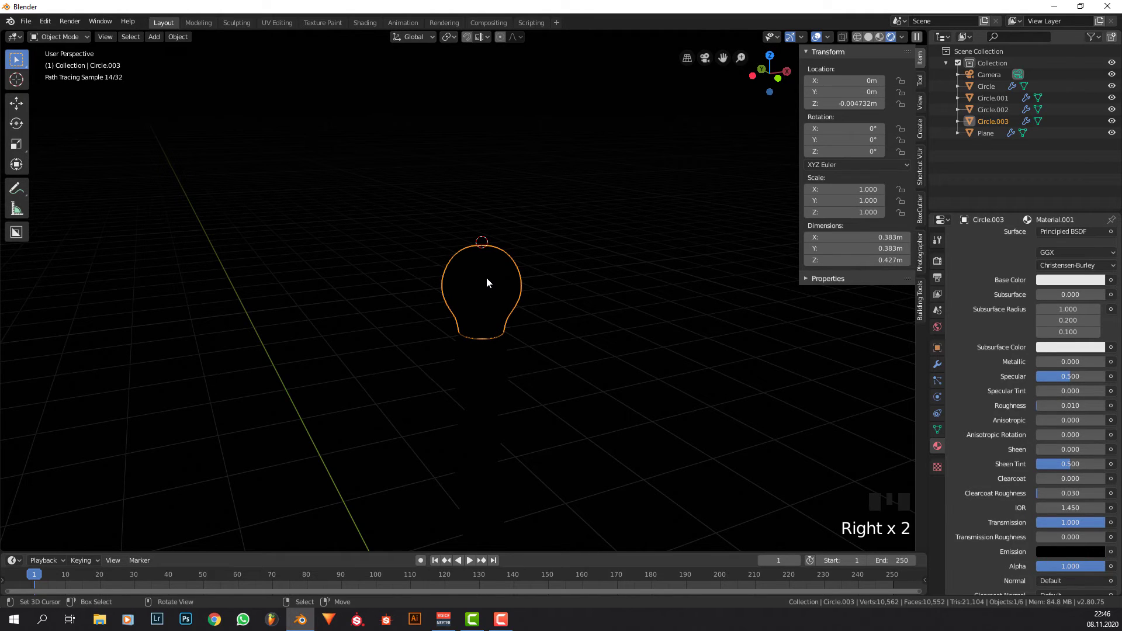
{"action": "right_click", "coordinate": [486, 282]}
{"action": "left_click", "coordinate": [978, 279]}
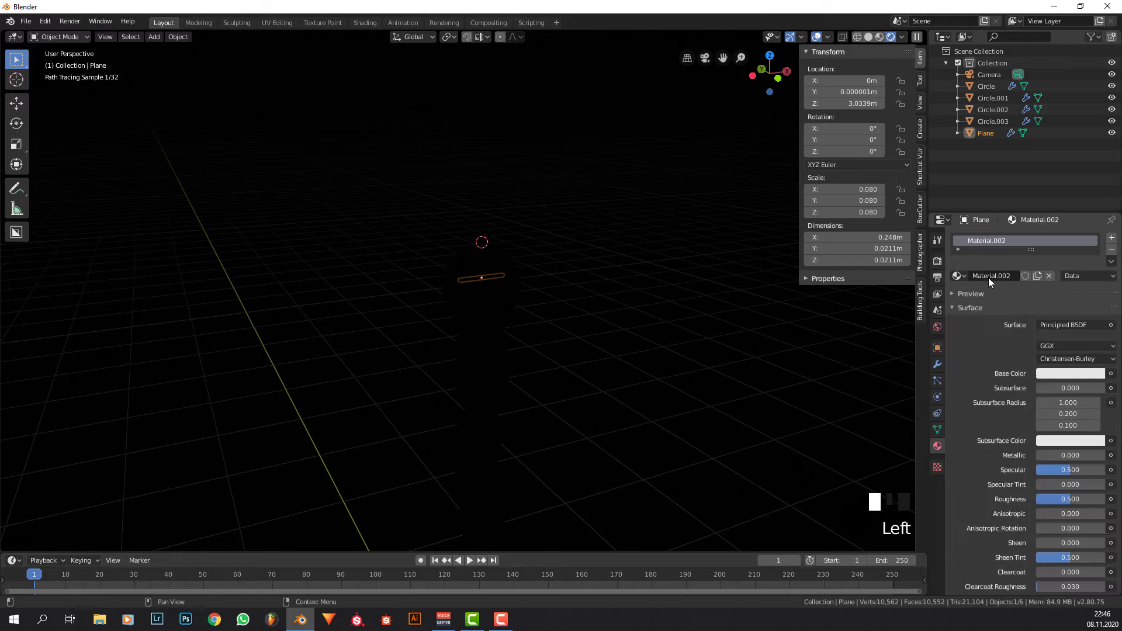
{"action": "left_click", "coordinate": [1061, 325]}
{"action": "key", "text": "e"}
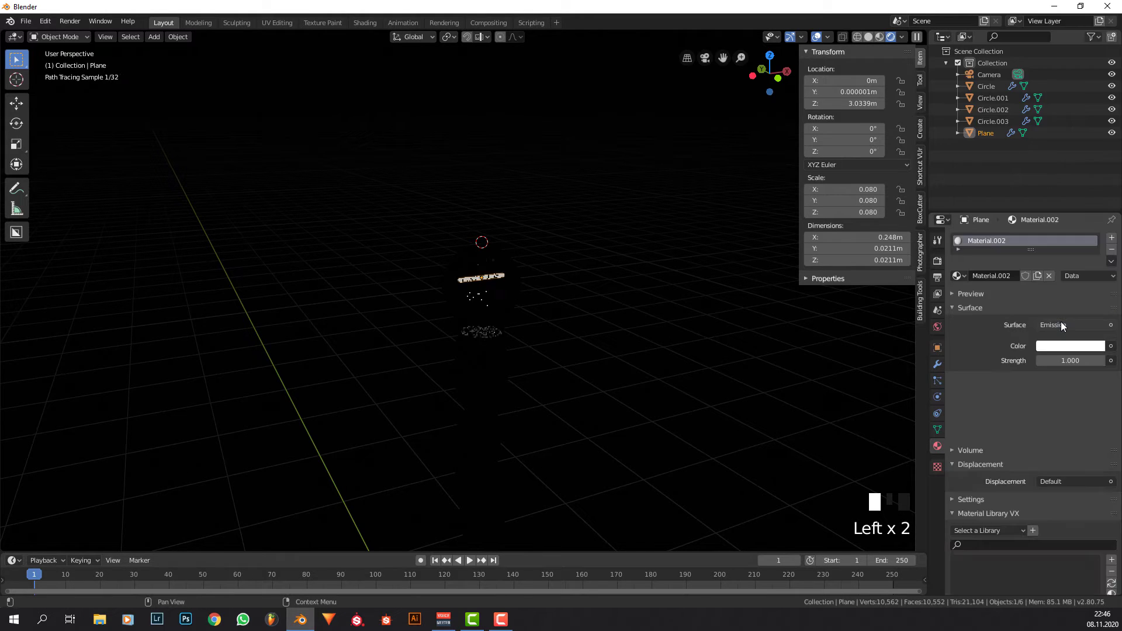
Hide the viewport overlays and set the filament material's emission Strength to 5000.
{"action": "left_click", "coordinate": [1070, 360]}
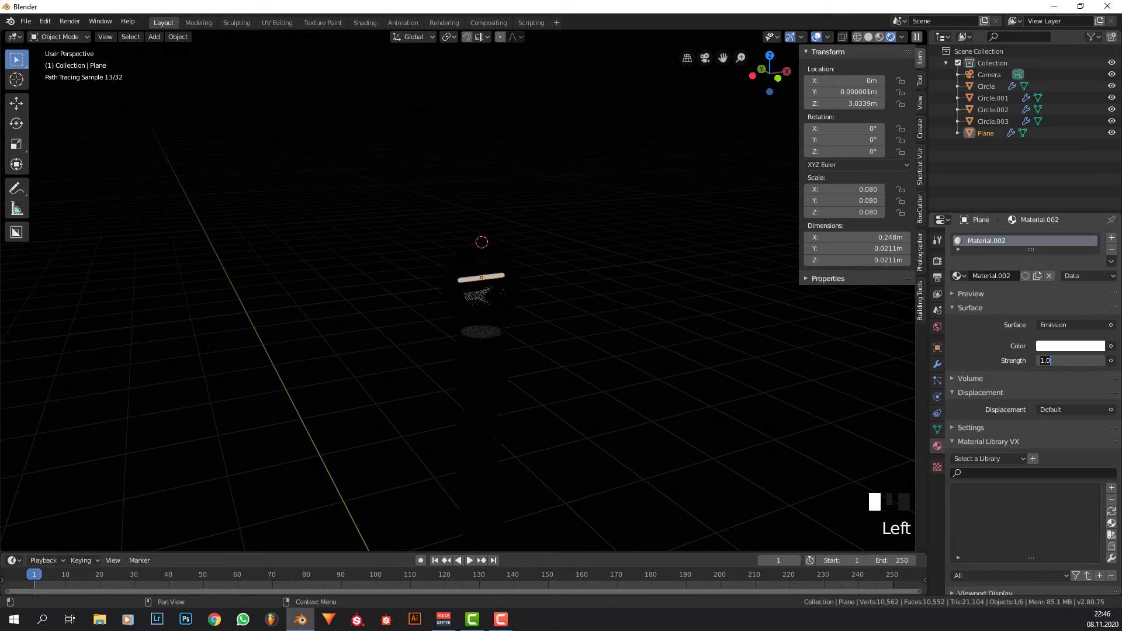
{"action": "left_click", "coordinate": [816, 36]}
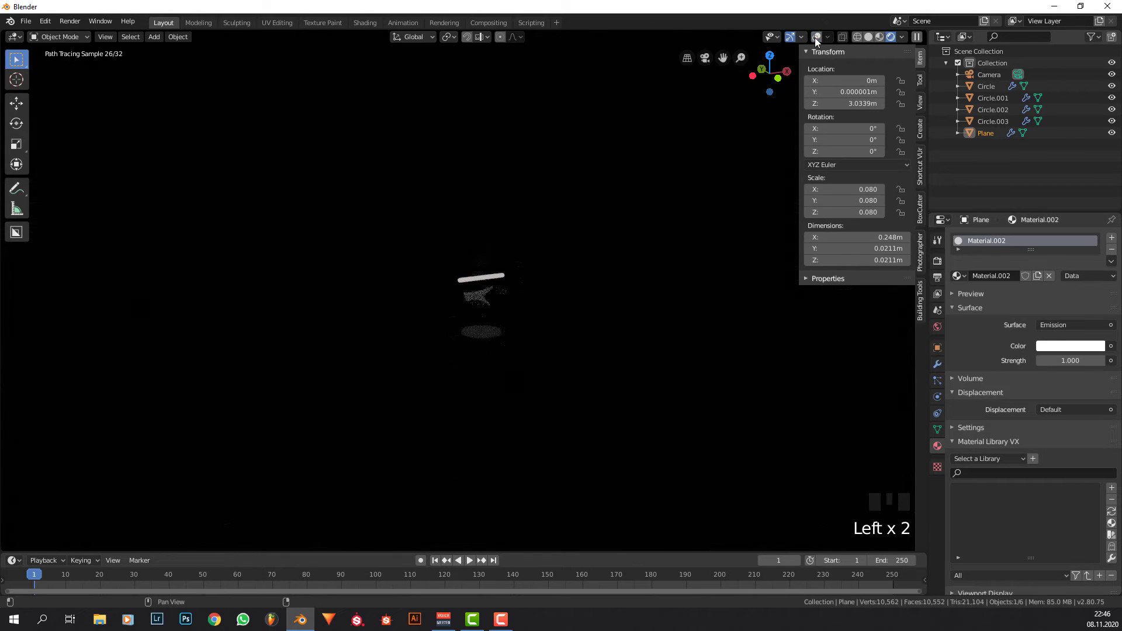
{"action": "left_click", "coordinate": [1052, 361]}
{"action": "key", "text": "BackSpace"}
{"action": "key", "text": "BackSpace"}
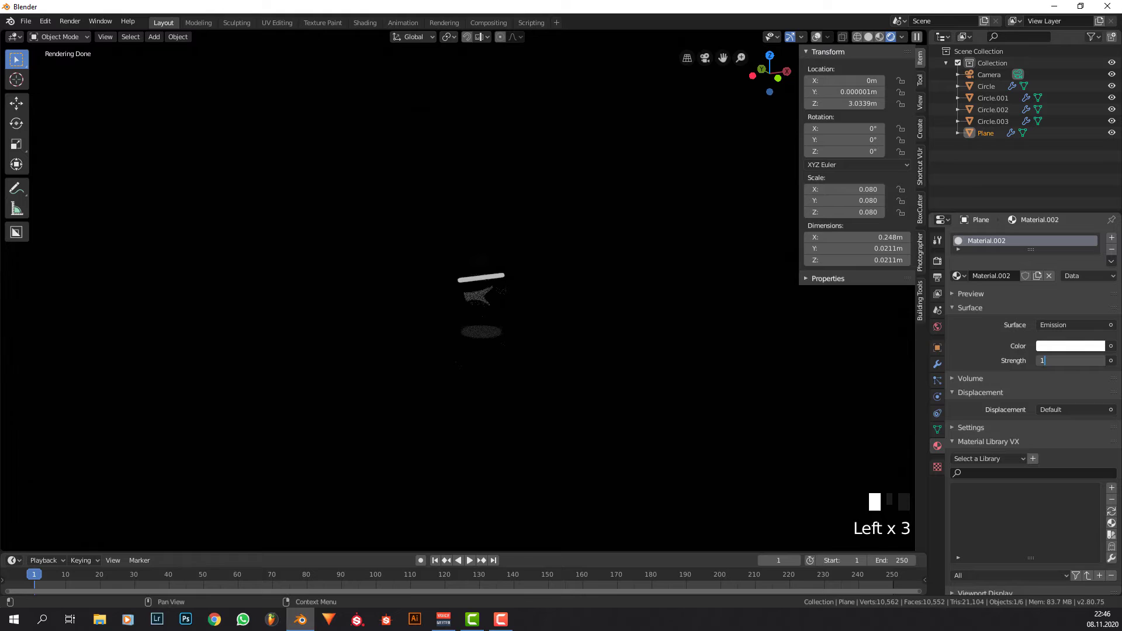
{"action": "type", "text": "000"}
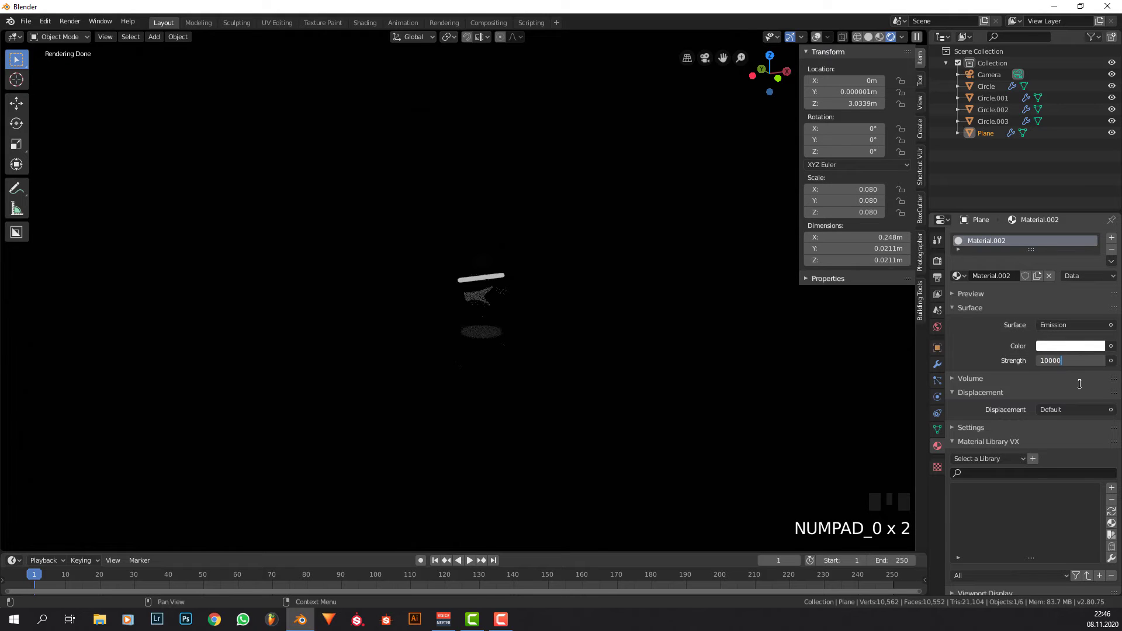
{"action": "type", "text": "0"}
{"action": "key", "text": "BackSpace"}
{"action": "key", "text": "BackSpace"}
{"action": "key", "text": "BackSpace"}
{"action": "key", "text": "BackSpace"}
{"action": "key", "text": "BackSpace"}
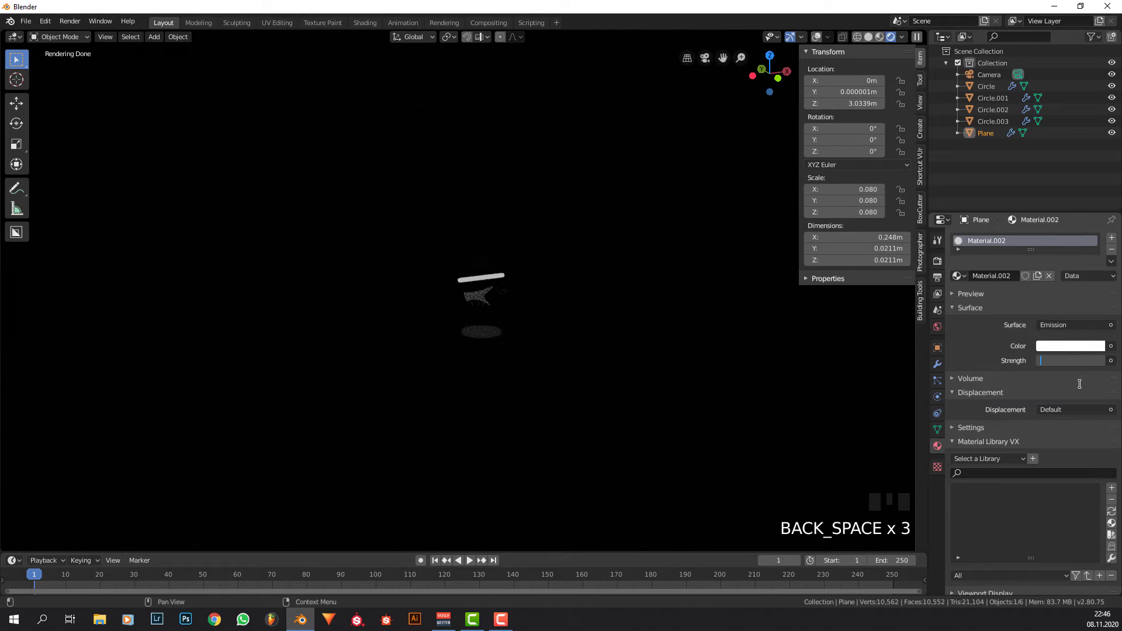
{"action": "type", "text": "5000.000"}
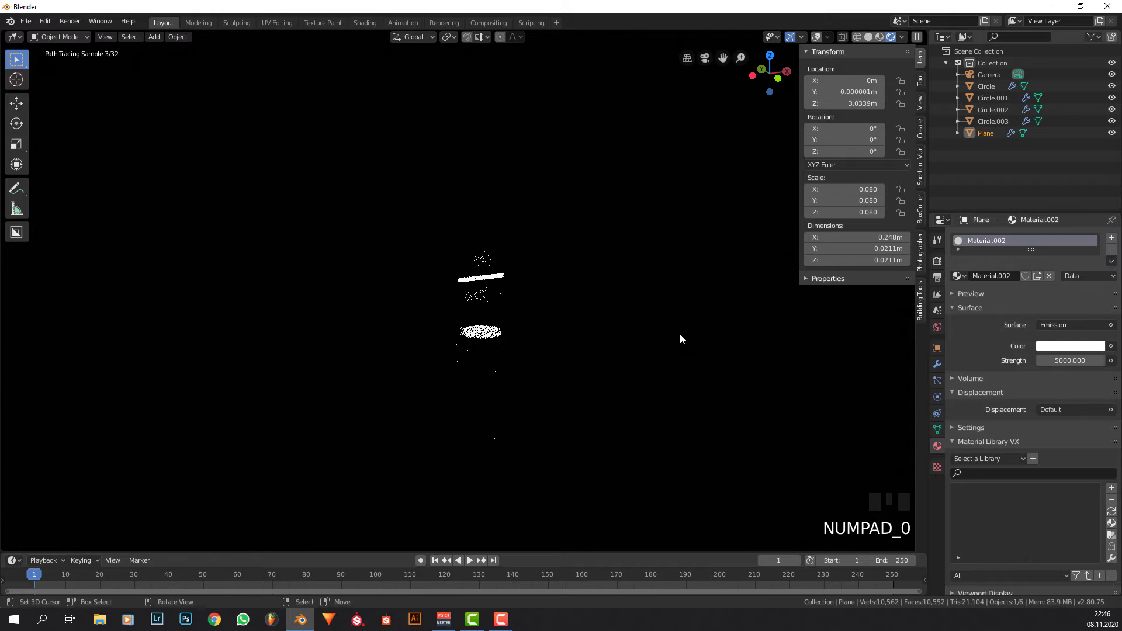
{"action": "scroll", "coordinate": [689, 327], "scroll_direction": "down", "scroll_amount": 2}
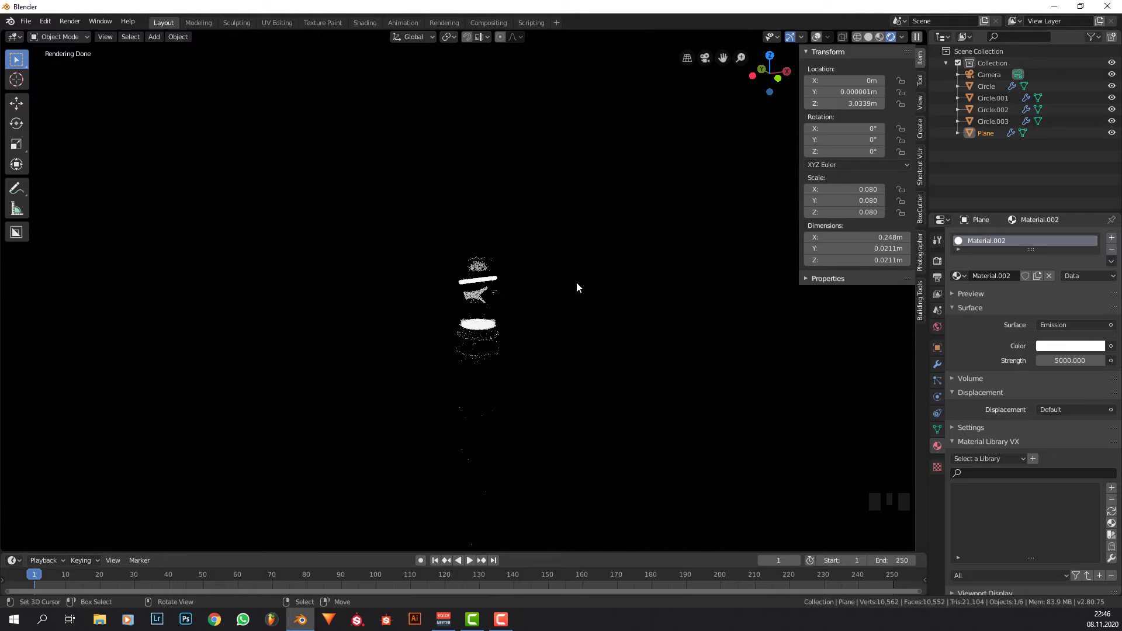
Select the bulb glass and switch the viewport to solid shading.
{"action": "right_click", "coordinate": [481, 280]}
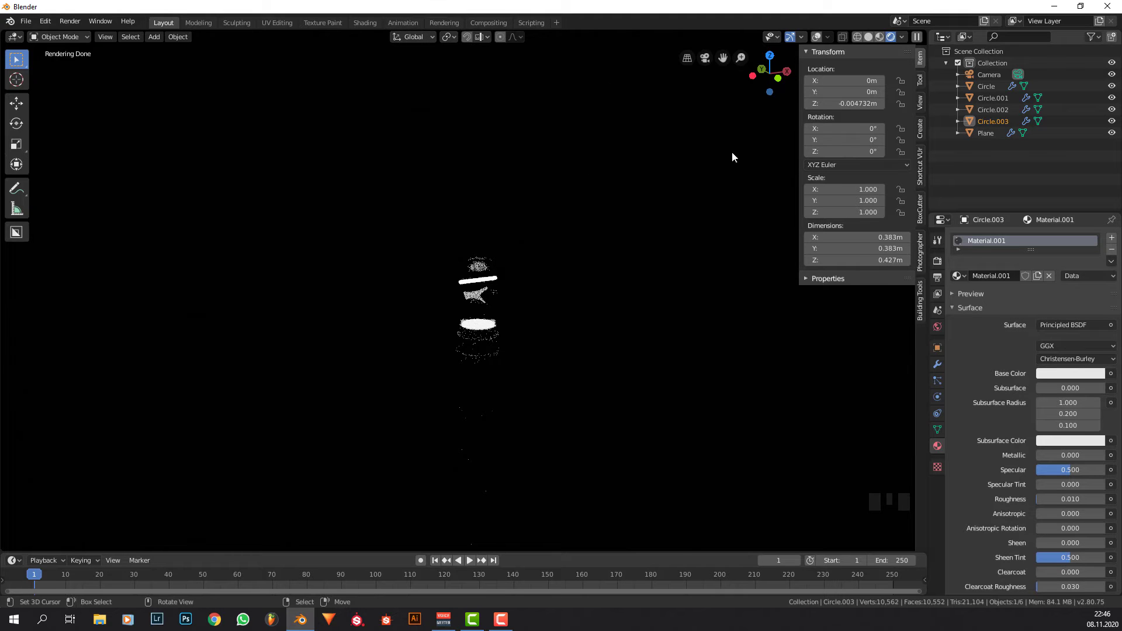
{"action": "scroll", "coordinate": [647, 248], "scroll_direction": "down", "scroll_amount": 2}
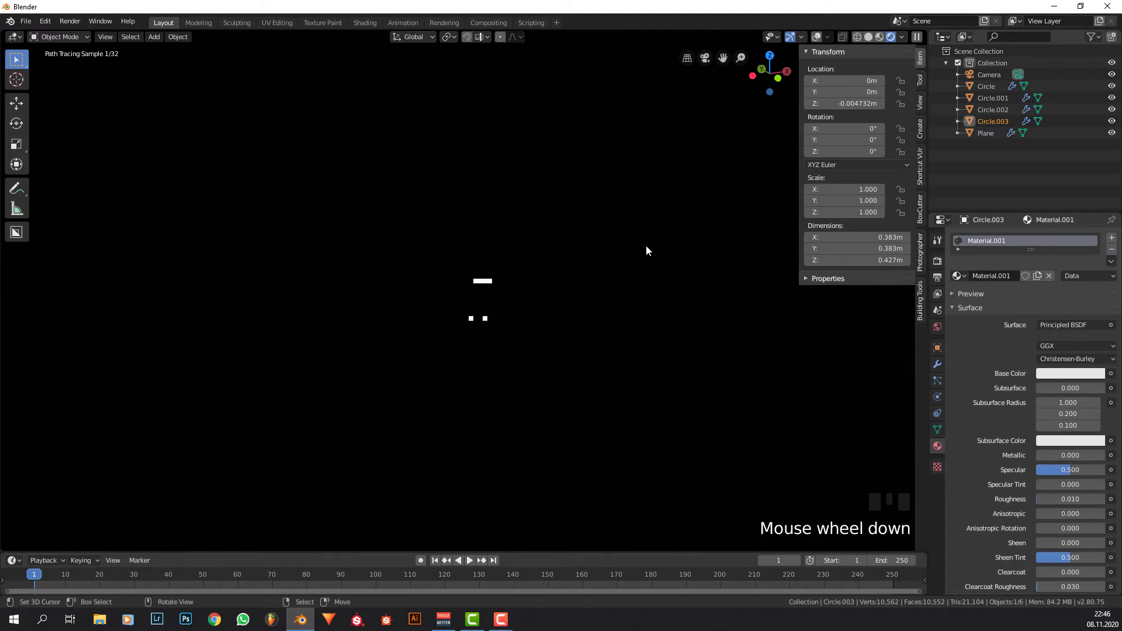
{"action": "middle_click_drag", "start_coordinate": [646, 248], "coordinate": [656, 158]}
{"action": "left_click", "coordinate": [869, 37]}
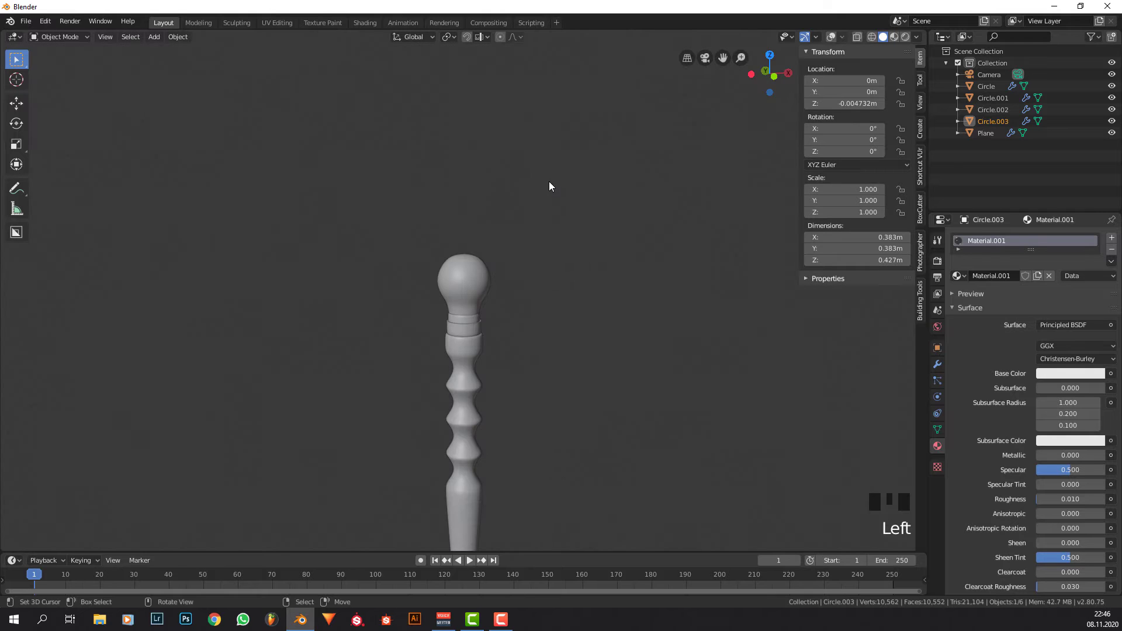
{"action": "middle_click_drag", "start_coordinate": [515, 171], "coordinate": [409, 64]}
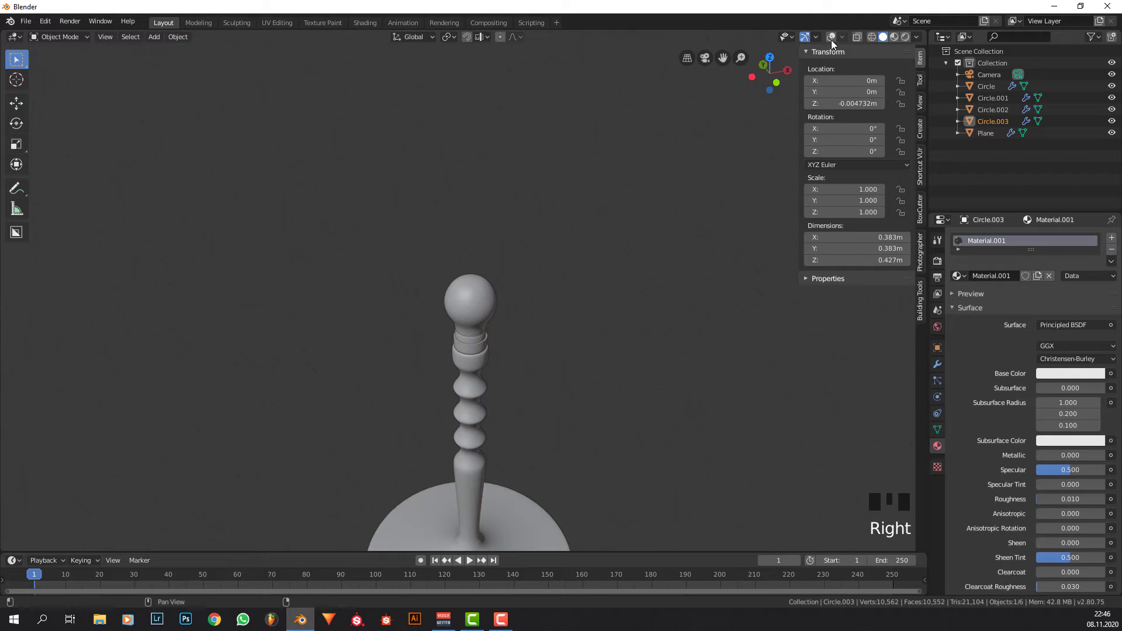
Open the Shading workspace and spread the glass material's Principled BSDF and Material Output nodes apart.
{"action": "left_click", "coordinate": [404, 22]}
{"action": "left_click", "coordinate": [404, 22]}
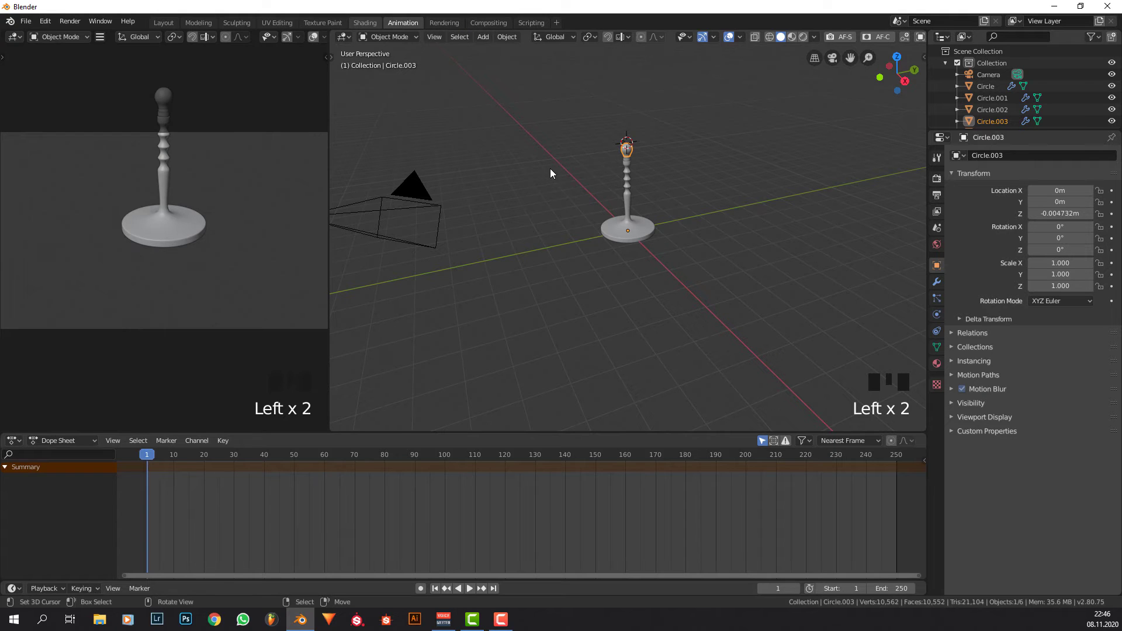
{"action": "left_click", "coordinate": [365, 23]}
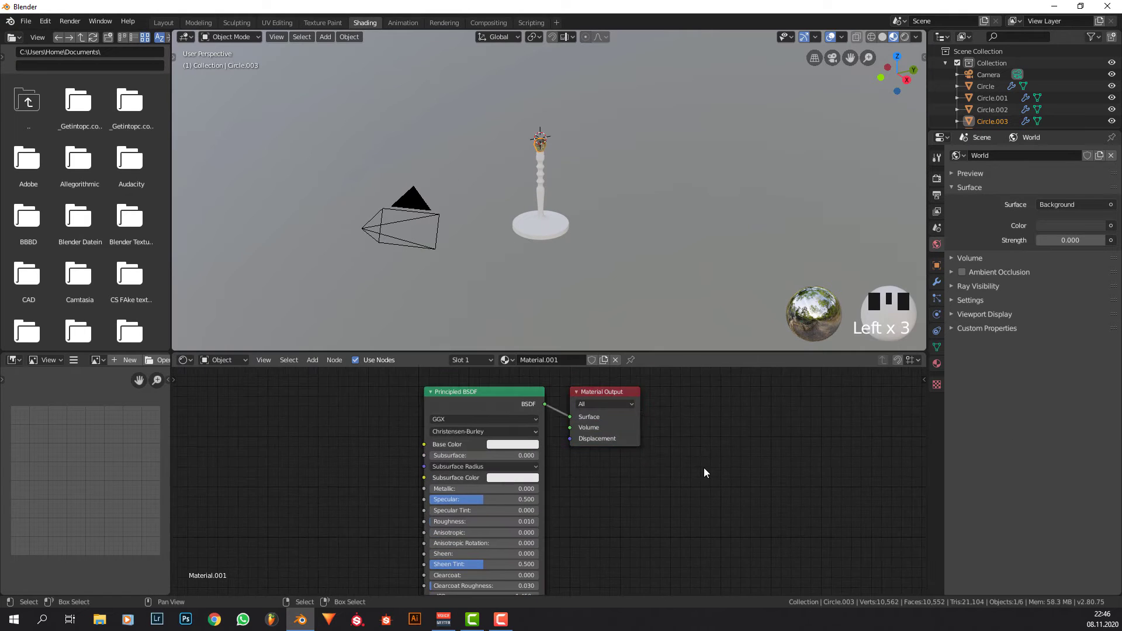
{"action": "left_click_drag", "start_coordinate": [617, 391], "coordinate": [776, 390]}
{"action": "left_click_drag", "start_coordinate": [467, 392], "coordinate": [400, 419]}
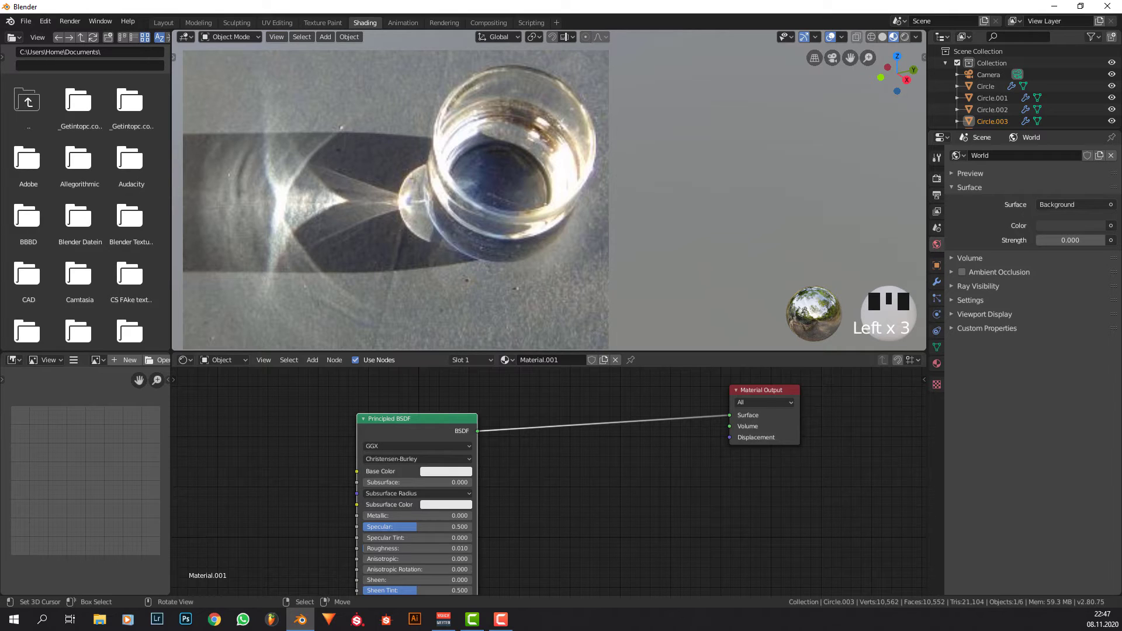
Insert a Mix Shader node between the glass material's Principled BSDF and Material Output, making extra room for it.
{"action": "scroll", "coordinate": [701, 193], "scroll_direction": "up", "scroll_amount": 6}
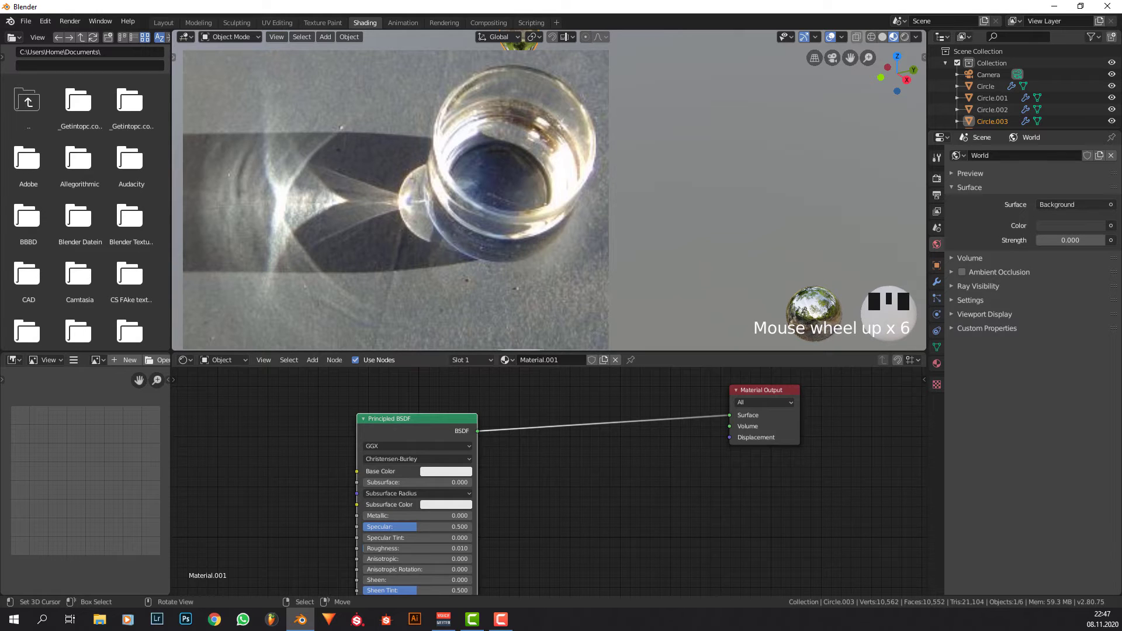
{"action": "middle_click_drag", "start_coordinate": [702, 193], "coordinate": [708, 152]}
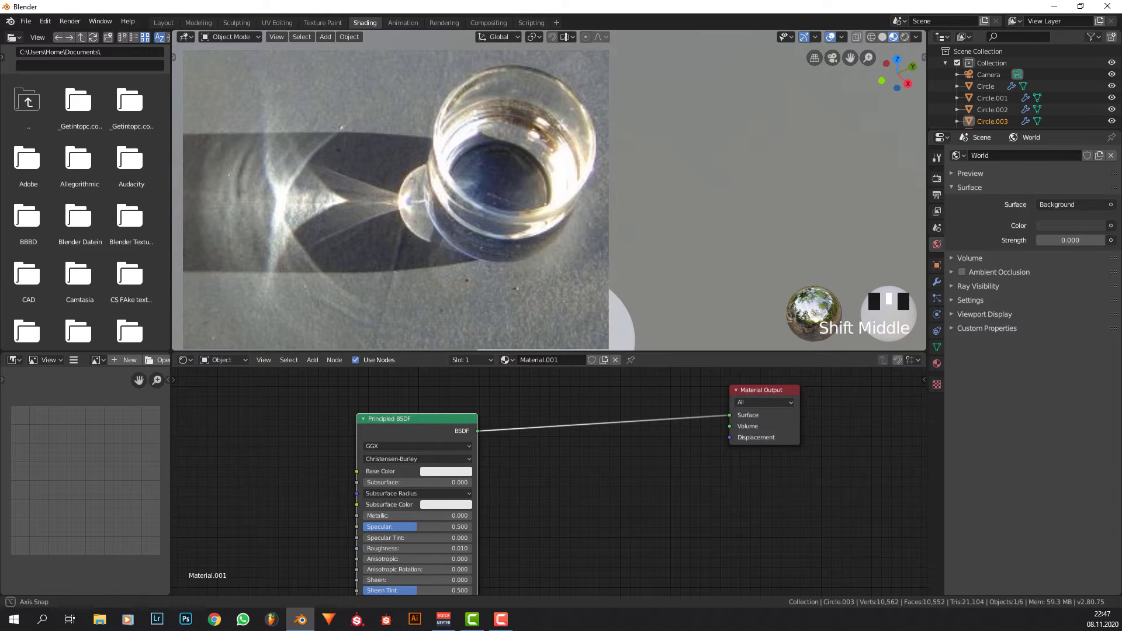
{"action": "scroll", "coordinate": [707, 152], "scroll_direction": "up", "scroll_amount": 3}
{"action": "scroll", "coordinate": [492, 464], "scroll_direction": "down", "scroll_amount": 2}
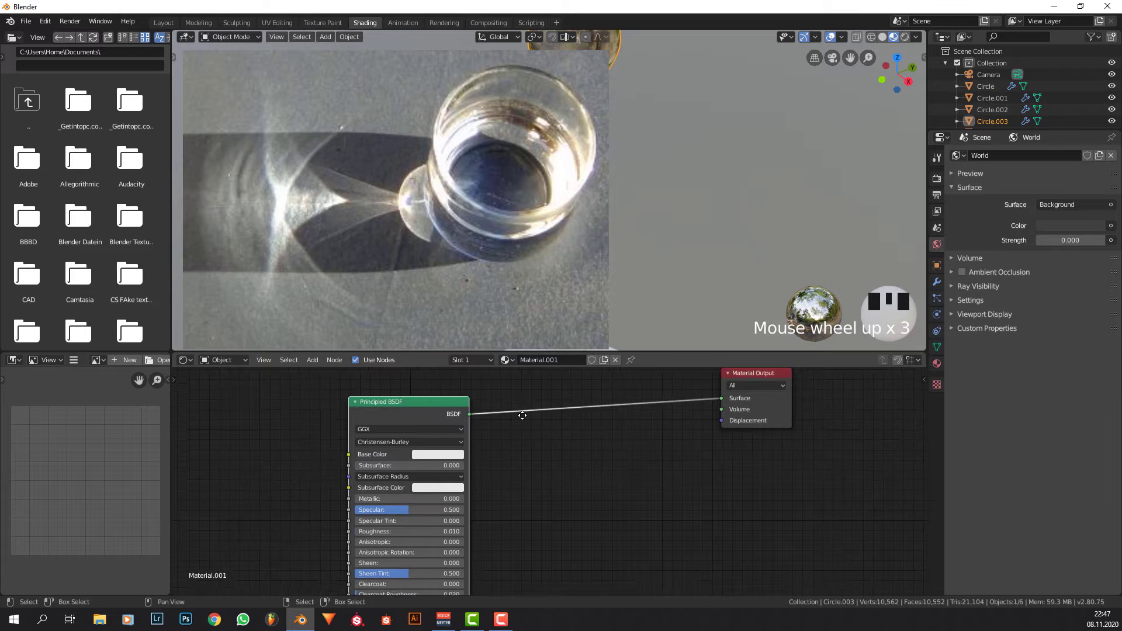
{"action": "left_click_drag", "start_coordinate": [678, 410], "coordinate": [654, 426]}
{"action": "left_click", "coordinate": [456, 440]}
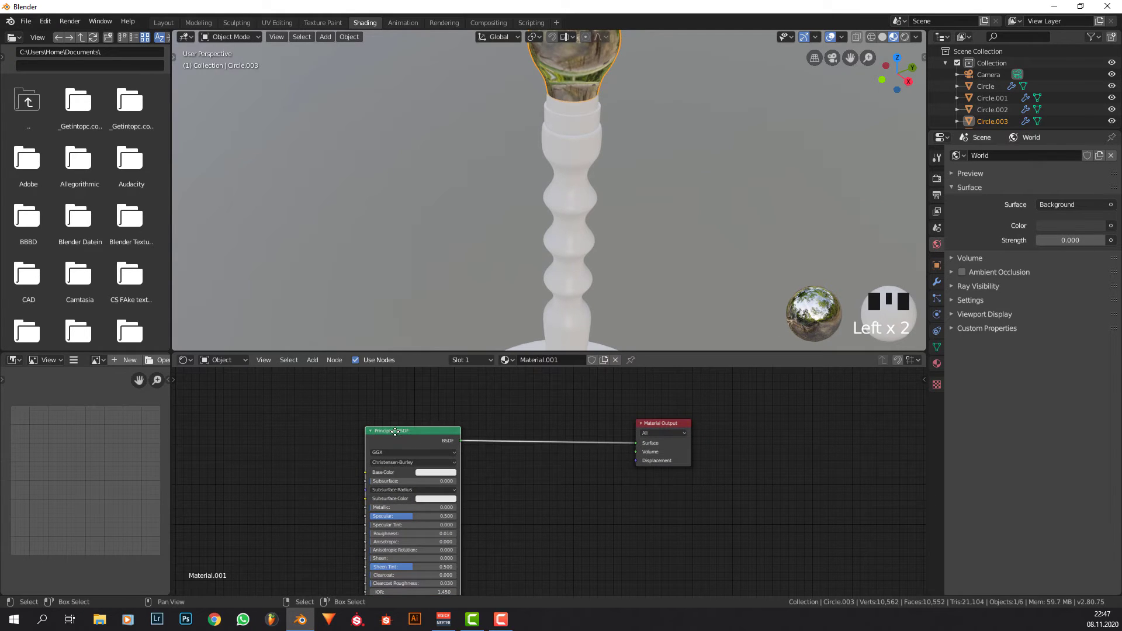
{"action": "left_click_drag", "start_coordinate": [456, 441], "coordinate": [389, 437]}
{"action": "scroll", "coordinate": [529, 412], "scroll_direction": "up", "scroll_amount": 2}
{"action": "key", "text": "shift+a"}
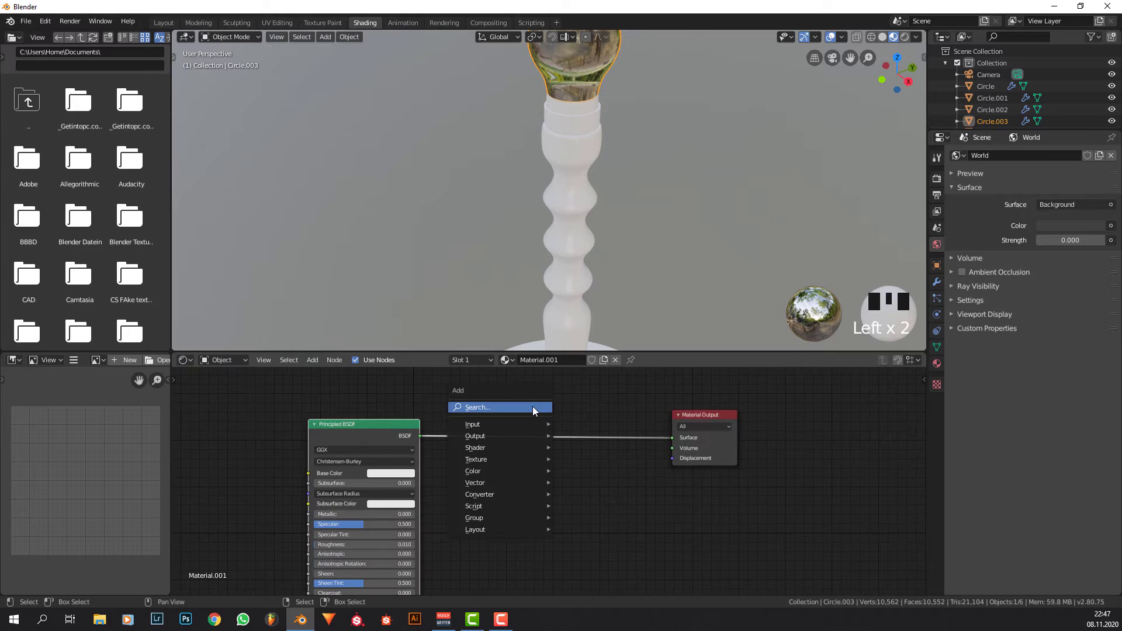
{"action": "left_click", "coordinate": [533, 411]}
{"action": "type", "text": "mix"}
{"action": "key", "text": "Return"}
{"action": "left_click", "coordinate": [532, 406]}
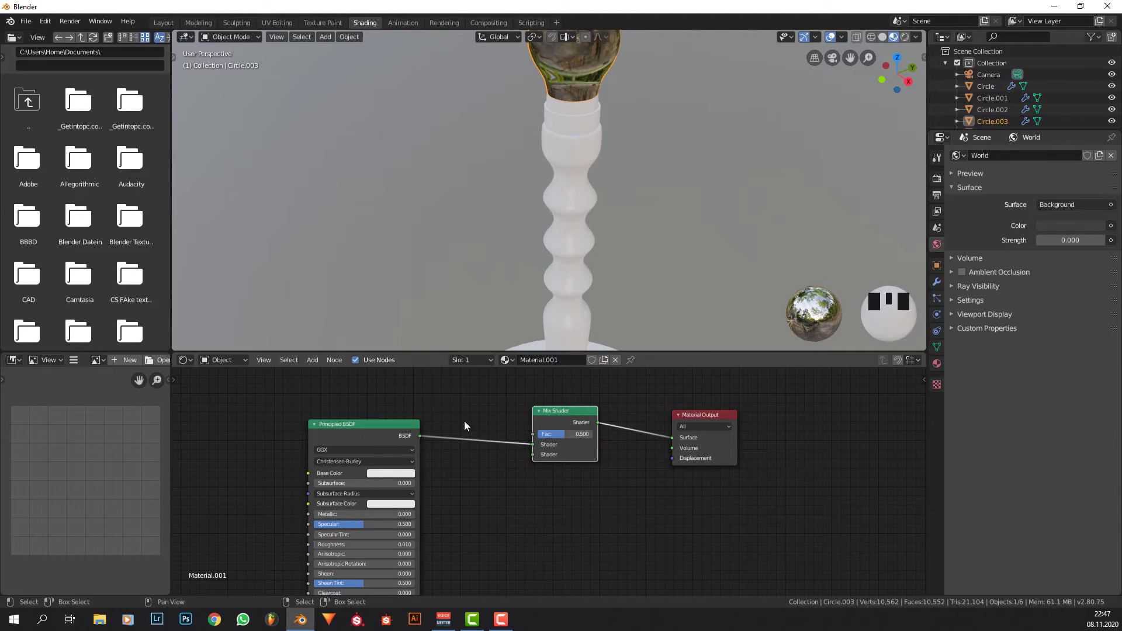
Add a Transparent BSDF node and connect it to the second Shader input of the Mix Shader.
{"action": "middle_click_drag", "start_coordinate": [463, 421], "coordinate": [563, 413]}
{"action": "key", "text": "shift+a"}
{"action": "left_click", "coordinate": [563, 411]}
{"action": "type", "text": "trans"}
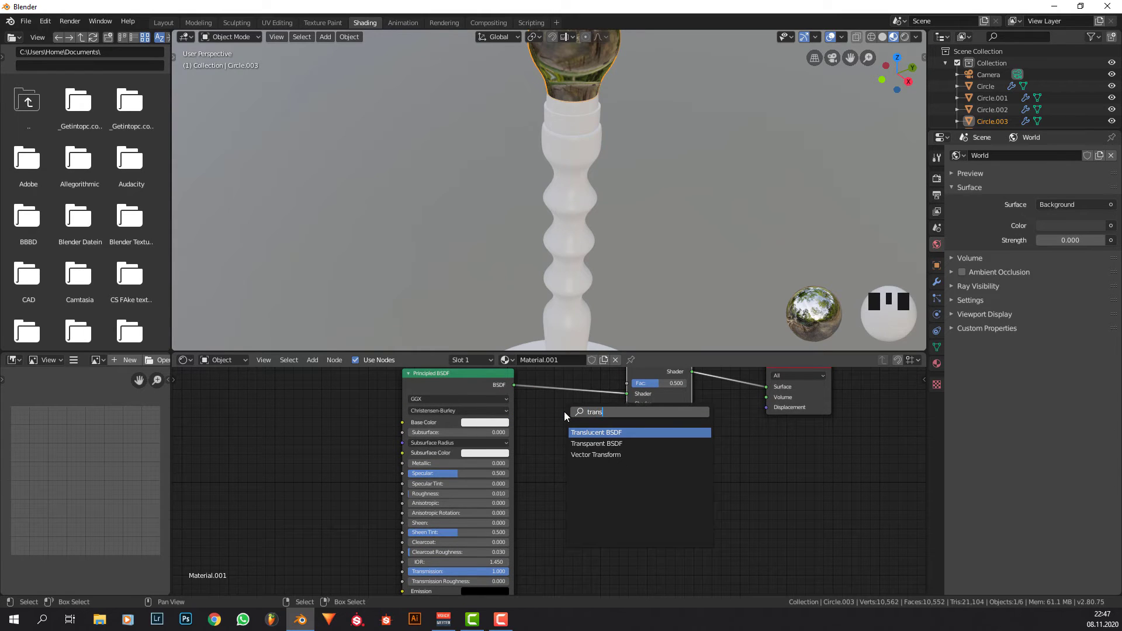
{"action": "key", "text": "Down"}
{"action": "key", "text": "Return"}
{"action": "left_click", "coordinate": [539, 443]}
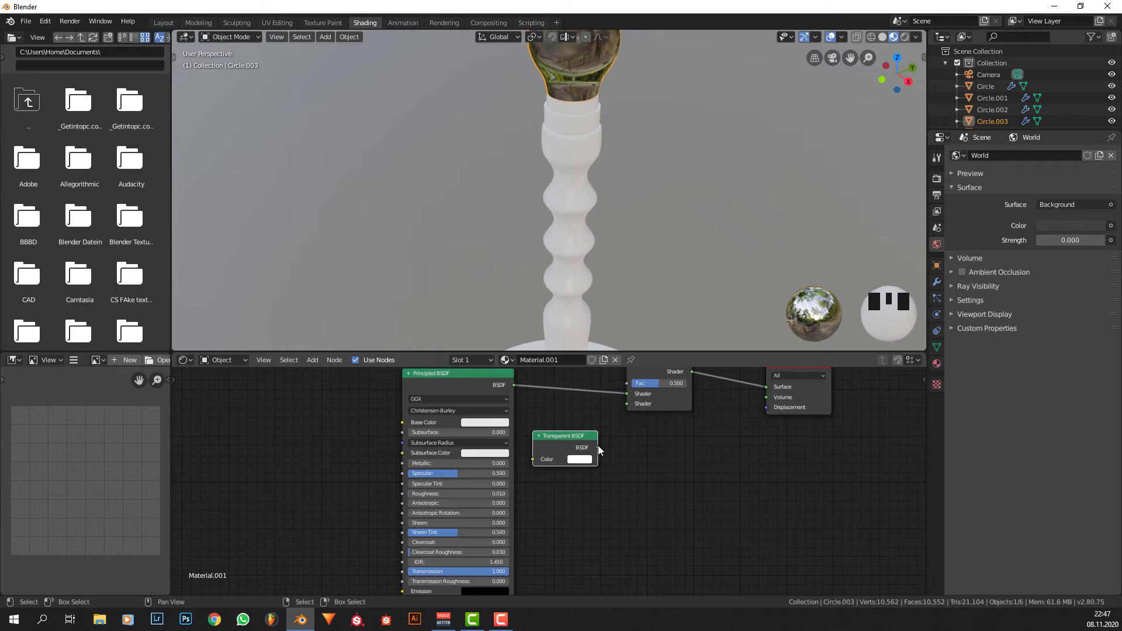
{"action": "left_click_drag", "start_coordinate": [598, 447], "coordinate": [627, 403]}
Set the Principled BSDF's Base Color to pure white with value 1.000 and check the Transparent BSDF's color.
{"action": "left_click", "coordinate": [493, 423]}
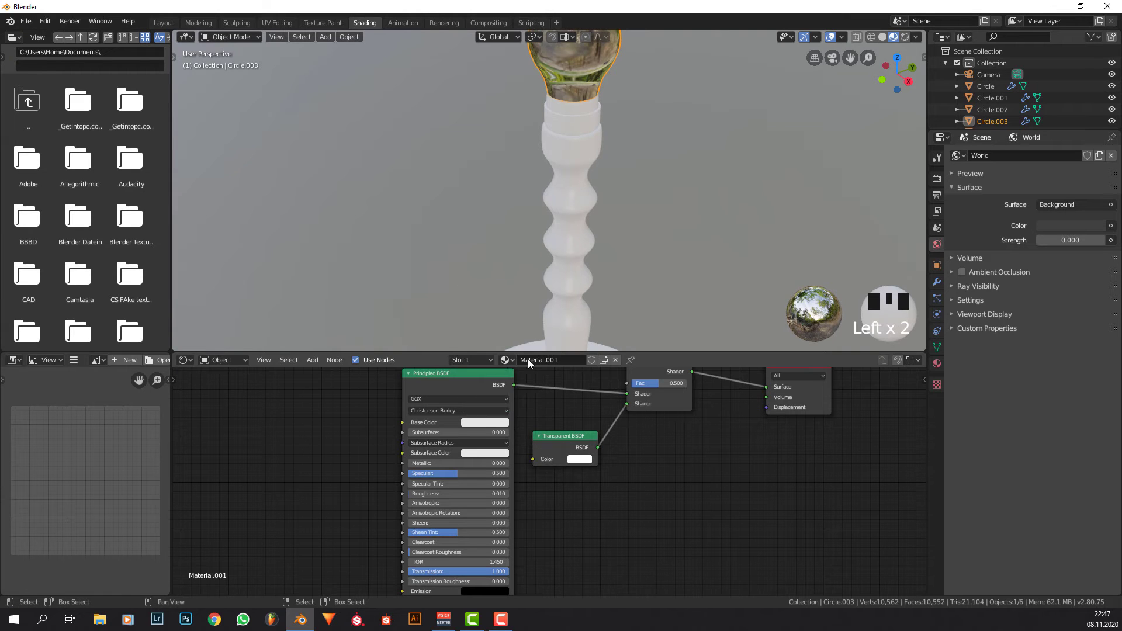
{"action": "left_click", "coordinate": [491, 422]}
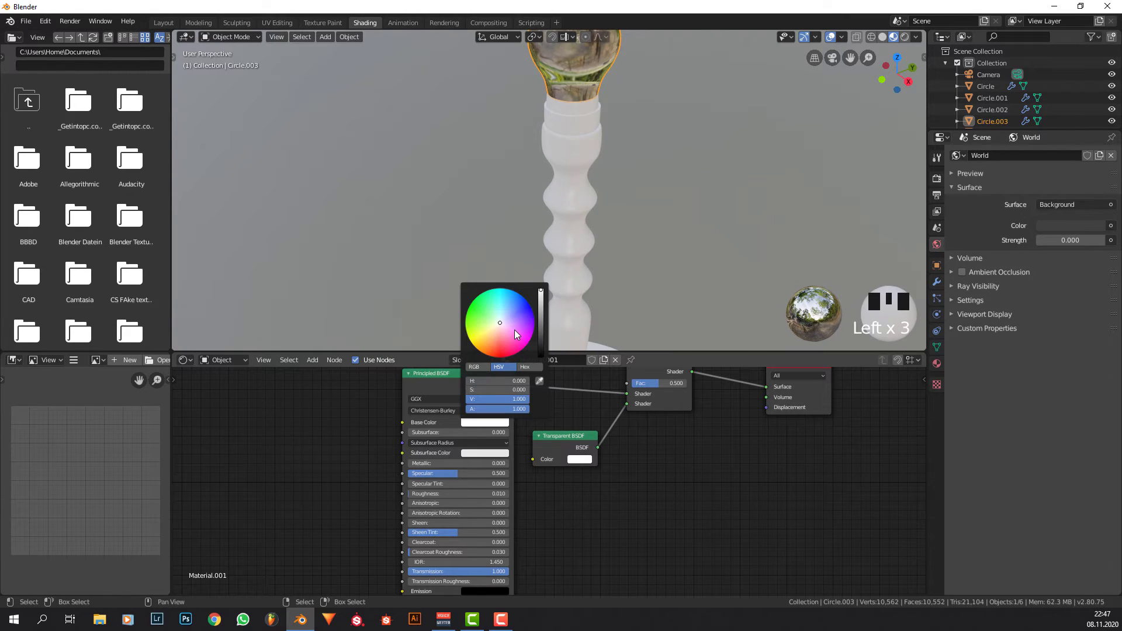
{"action": "left_click", "coordinate": [581, 460]}
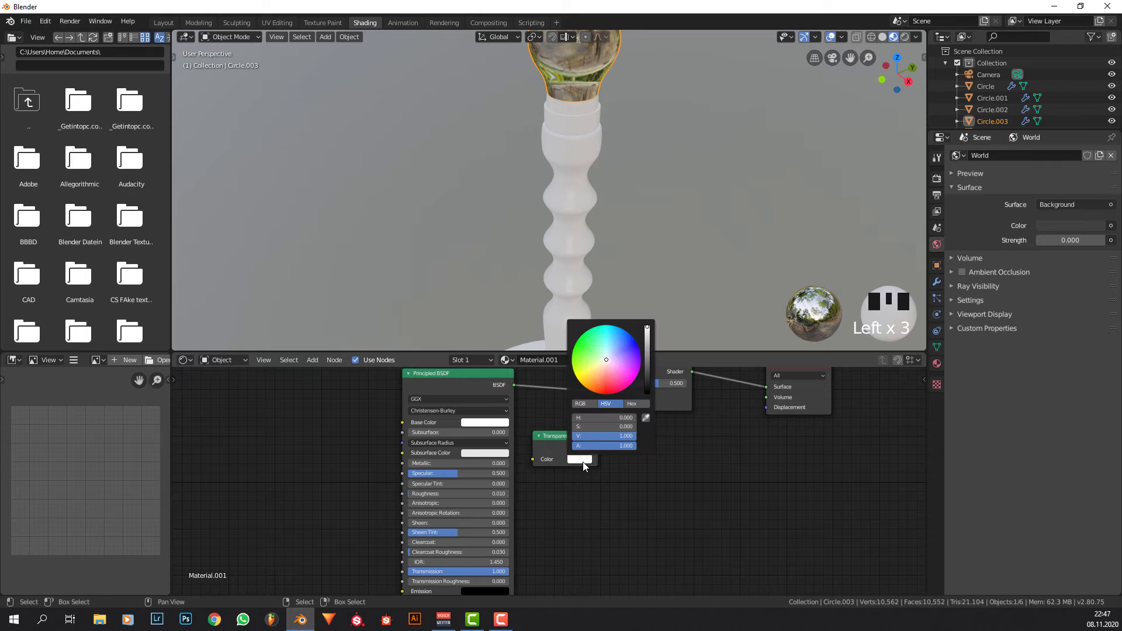
{"action": "left_click", "coordinate": [436, 497]}
Add a Light Path node and connect its Is Shadow Ray output to the Mix Shader's Fac input.
{"action": "middle_click_drag", "start_coordinate": [454, 468], "coordinate": [411, 525]}
{"action": "key", "text": "shift+a"}
{"action": "left_click", "coordinate": [449, 412]}
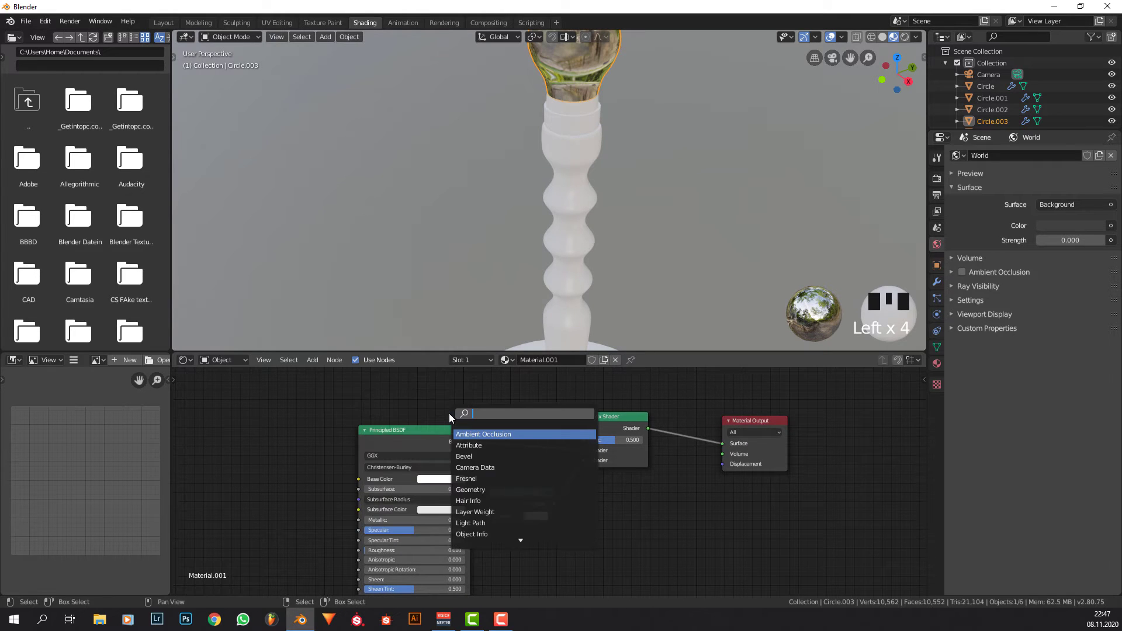
{"action": "type", "text": "ligh"}
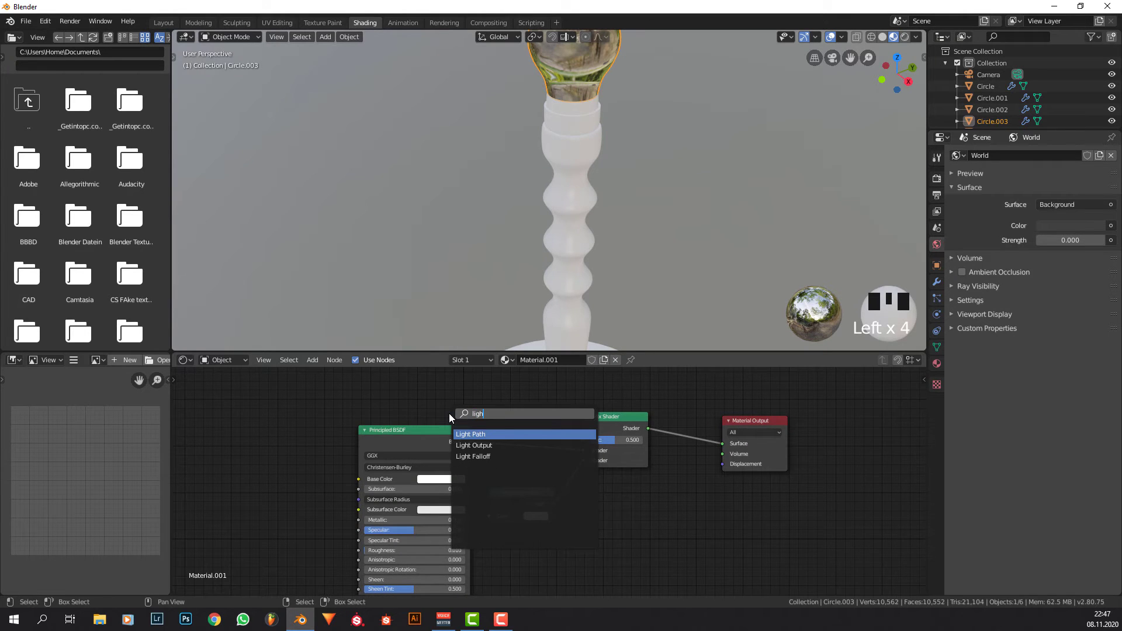
{"action": "key", "text": "Return"}
{"action": "scroll", "coordinate": [417, 409], "scroll_direction": "up", "scroll_amount": 1}
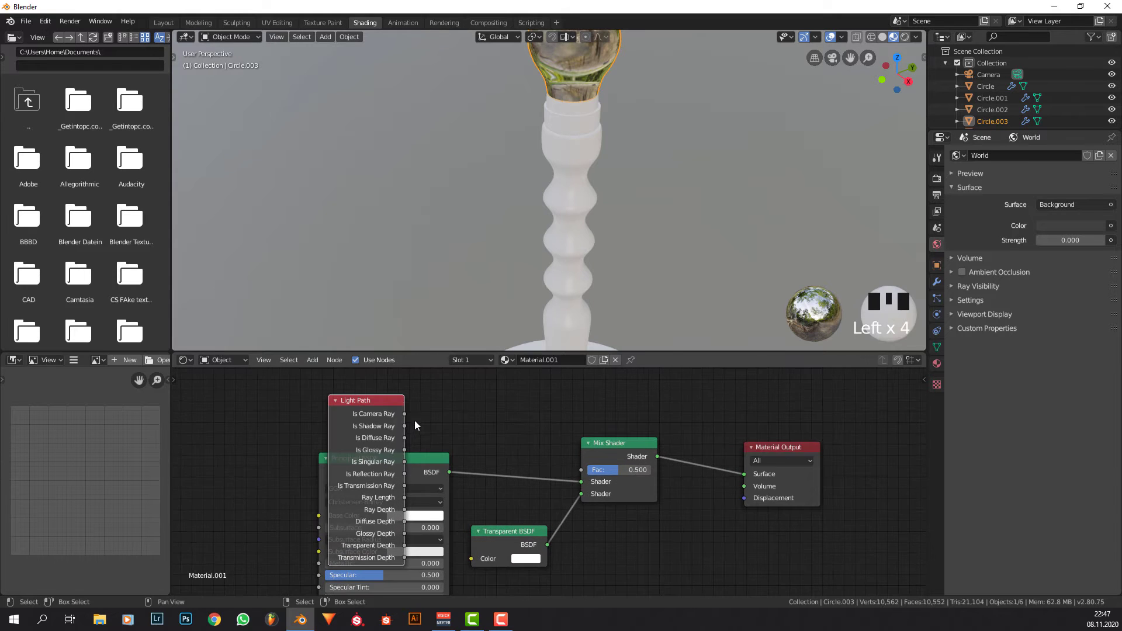
{"action": "left_click_drag", "start_coordinate": [405, 427], "coordinate": [581, 470]}
Place the Light Path node above the Principled BSDF so the two nodes no longer overlap.
{"action": "middle_click_drag", "start_coordinate": [450, 422], "coordinate": [443, 506]}
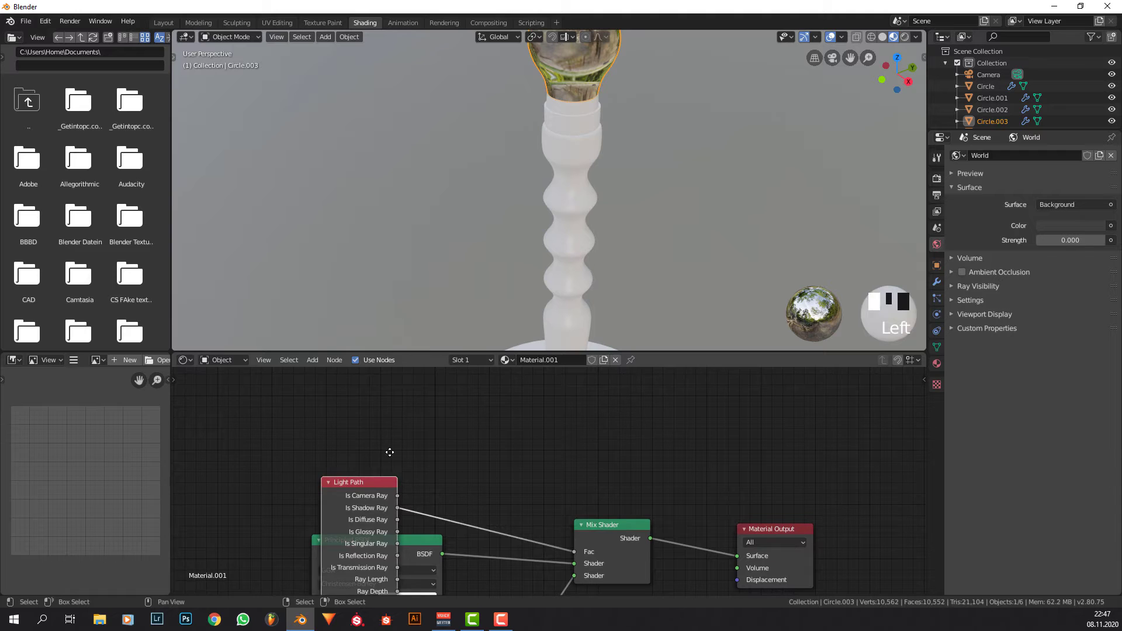
{"action": "left_click_drag", "start_coordinate": [362, 501], "coordinate": [422, 384]}
{"action": "scroll", "coordinate": [485, 458], "scroll_direction": "down", "scroll_amount": 3}
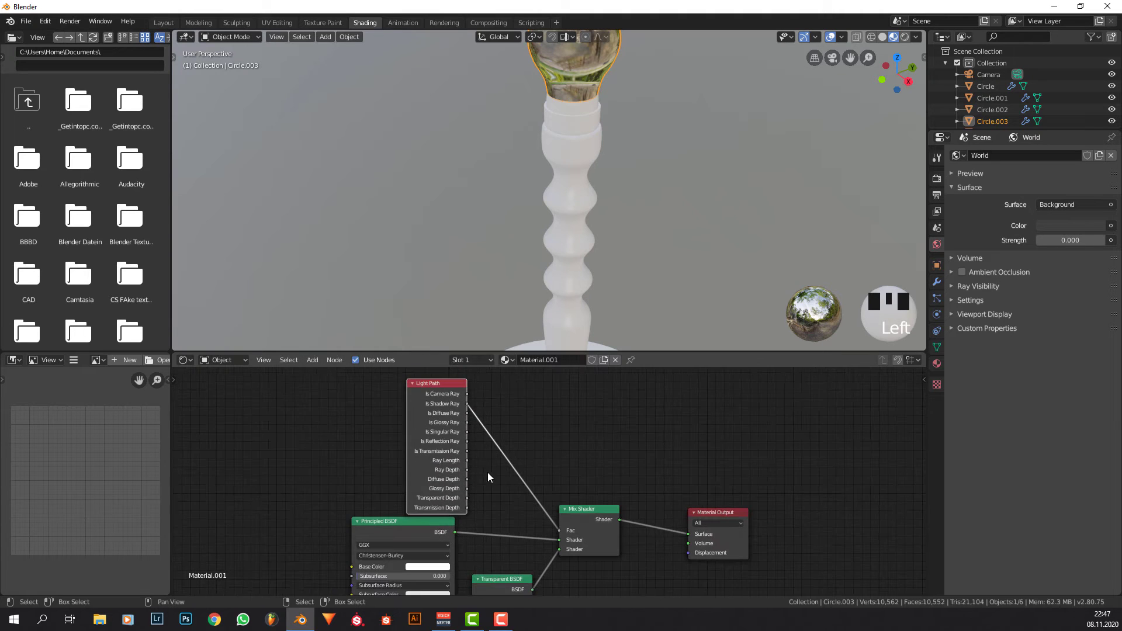
{"action": "middle_click_drag", "start_coordinate": [489, 481], "coordinate": [528, 496]}
{"action": "scroll", "coordinate": [459, 428], "scroll_direction": "up", "scroll_amount": 1}
{"action": "scroll", "coordinate": [459, 431], "scroll_direction": "up", "scroll_amount": 1}
{"action": "middle_click_drag", "start_coordinate": [484, 460], "coordinate": [496, 489]}
{"action": "left_click_drag", "start_coordinate": [419, 399], "coordinate": [400, 396]}
{"action": "scroll", "coordinate": [427, 427], "scroll_direction": "up", "scroll_amount": 1}
{"action": "middle_click_drag", "start_coordinate": [445, 430], "coordinate": [444, 471]}
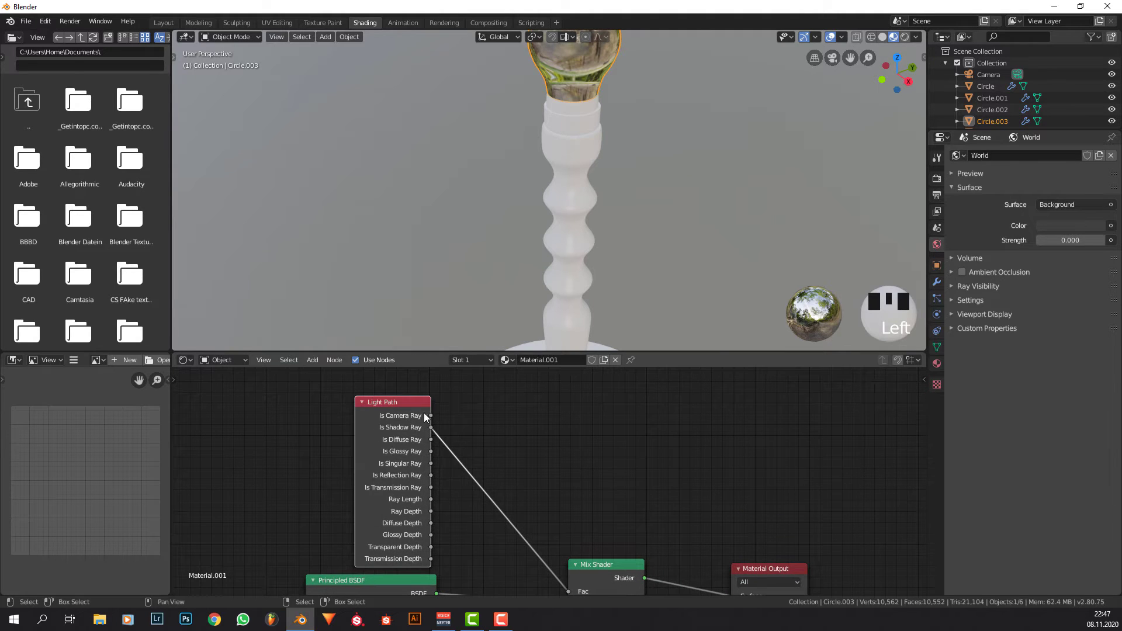
{"action": "scroll", "coordinate": [401, 432], "scroll_direction": "up", "scroll_amount": 1}
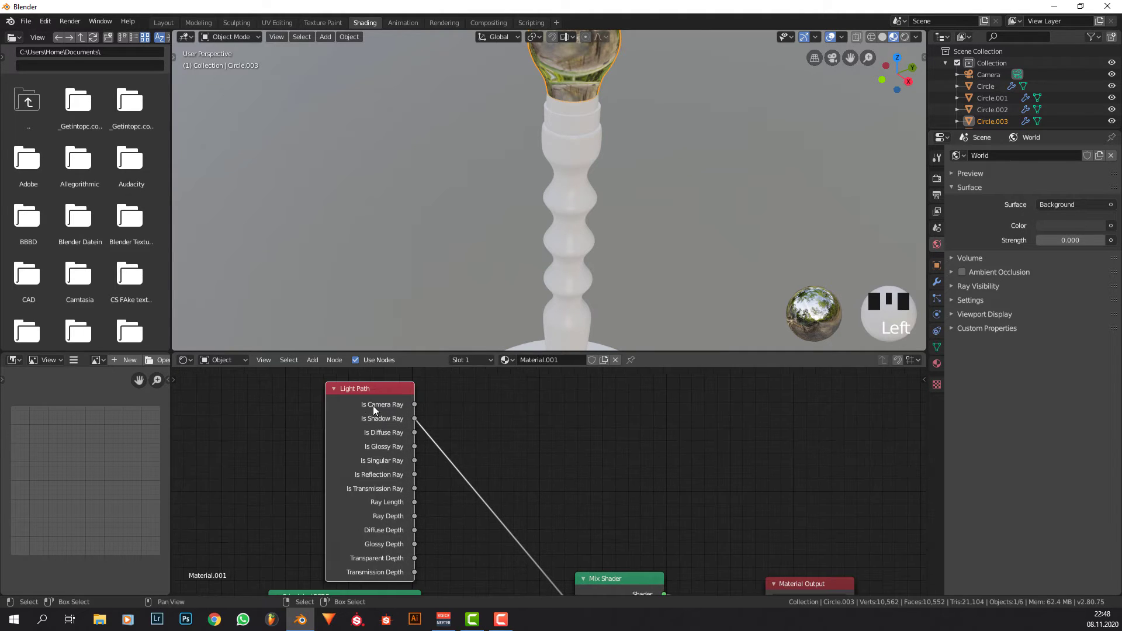
{"action": "scroll", "coordinate": [450, 543], "scroll_direction": "down", "scroll_amount": 2}
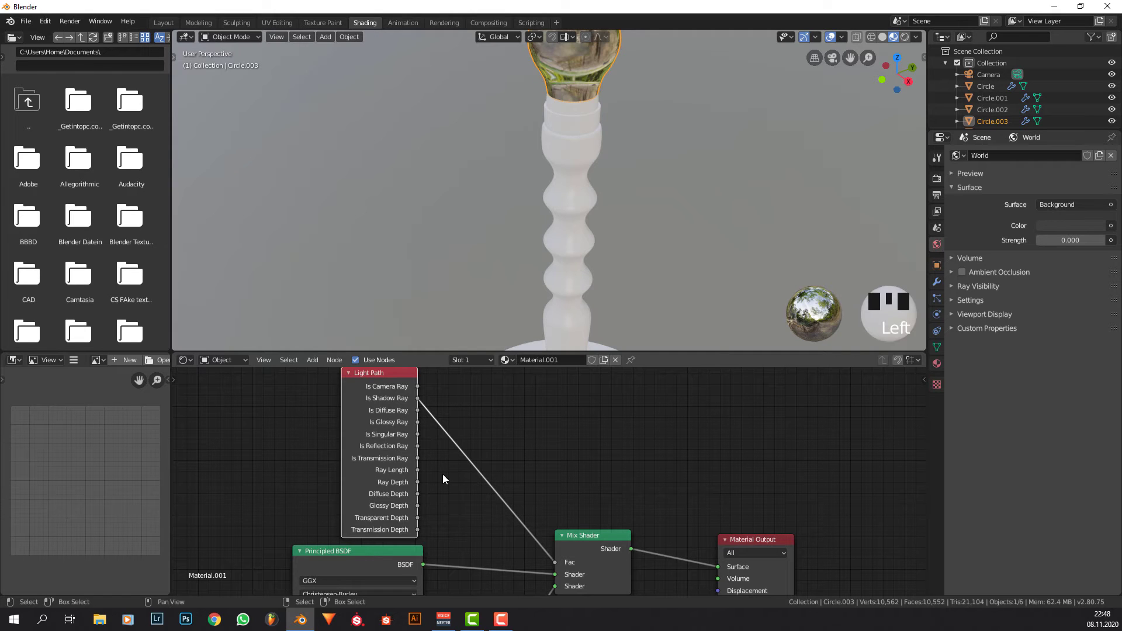
Examine the glass bulb from the front and look over the shader connections of its material.
{"action": "scroll", "coordinate": [453, 461], "scroll_direction": "down", "scroll_amount": 1}
{"action": "scroll", "coordinate": [607, 147], "scroll_direction": "down", "scroll_amount": 1}
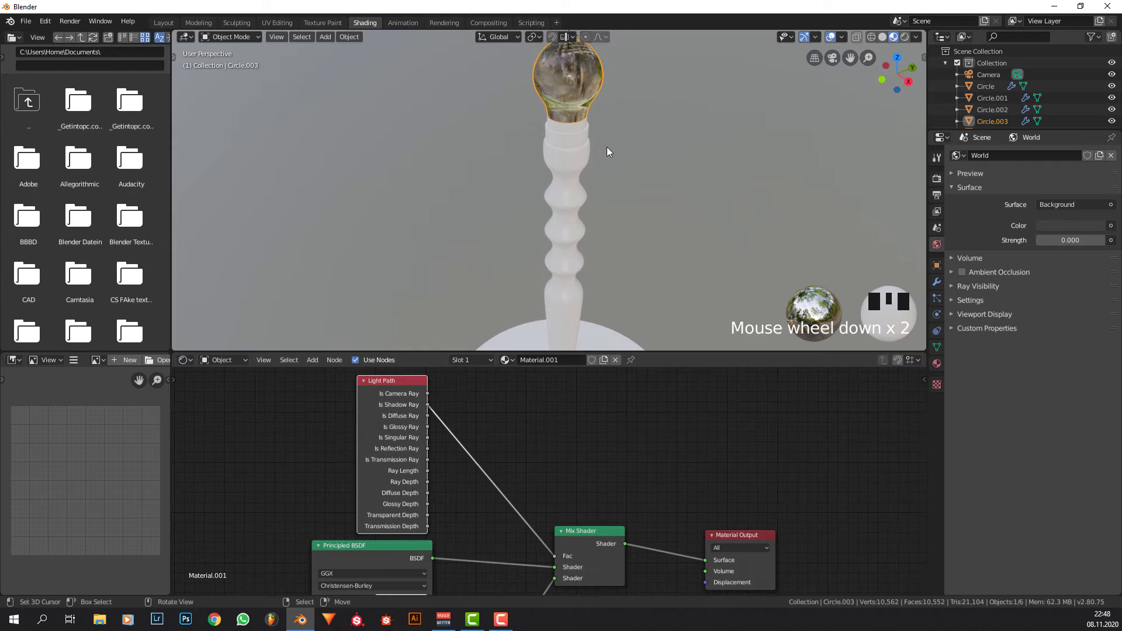
{"action": "key", "text": "KP_1"}
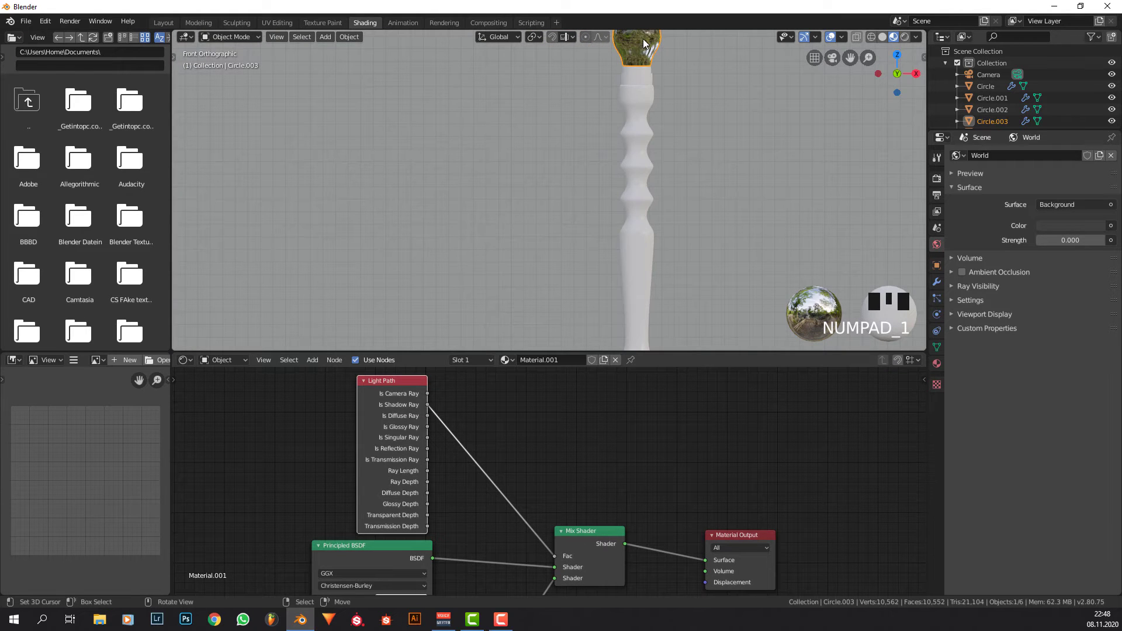
{"action": "middle_click_drag", "start_coordinate": [653, 44], "coordinate": [630, 70], "text": "shift"}
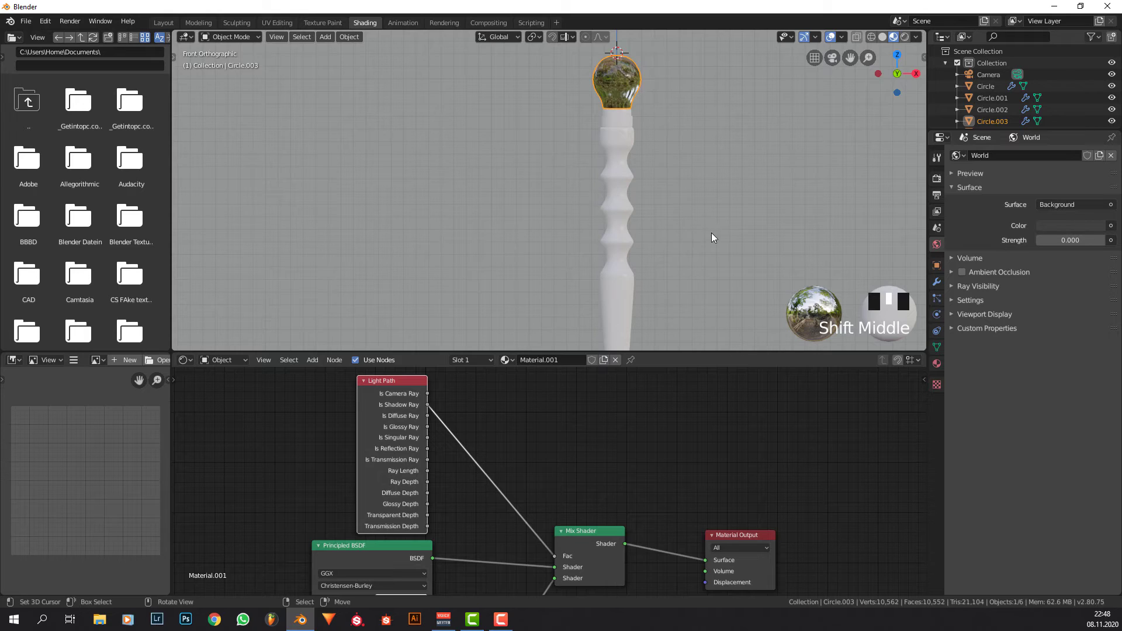
{"action": "scroll", "coordinate": [666, 141], "scroll_direction": "up", "scroll_amount": 2}
{"action": "middle_click_drag", "start_coordinate": [666, 141], "coordinate": [622, 182], "text": "shift"}
{"action": "scroll", "coordinate": [606, 183], "scroll_direction": "up", "scroll_amount": 1, "text": "shift"}
{"action": "scroll", "coordinate": [614, 173], "scroll_direction": "up", "scroll_amount": 1}
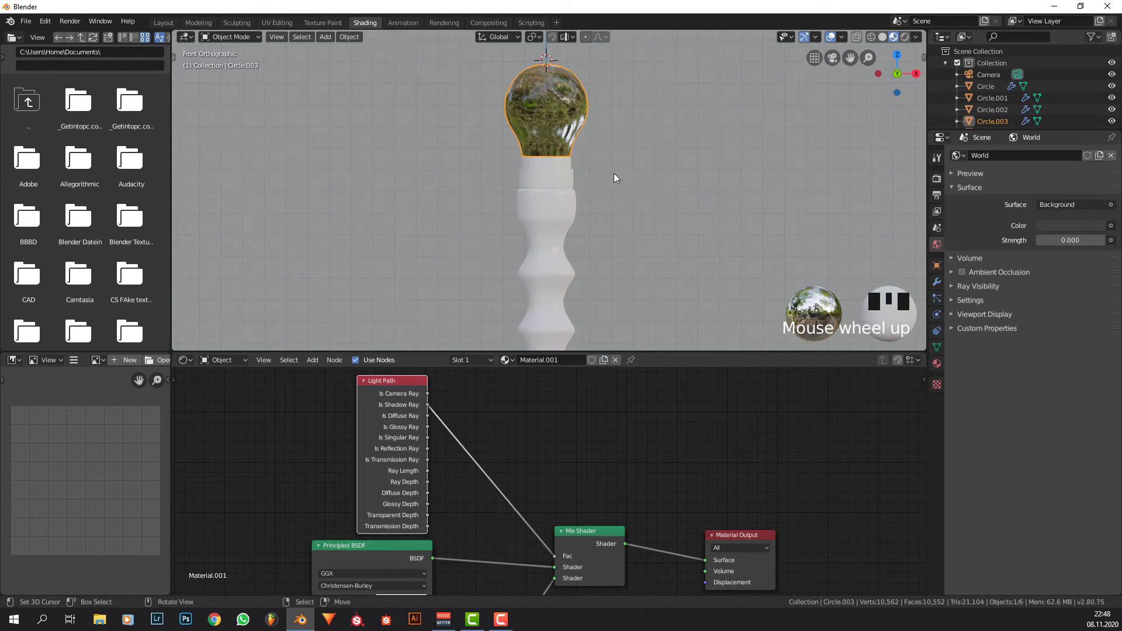
{"action": "middle_click_drag", "start_coordinate": [636, 130], "coordinate": [601, 156], "text": "shift"}
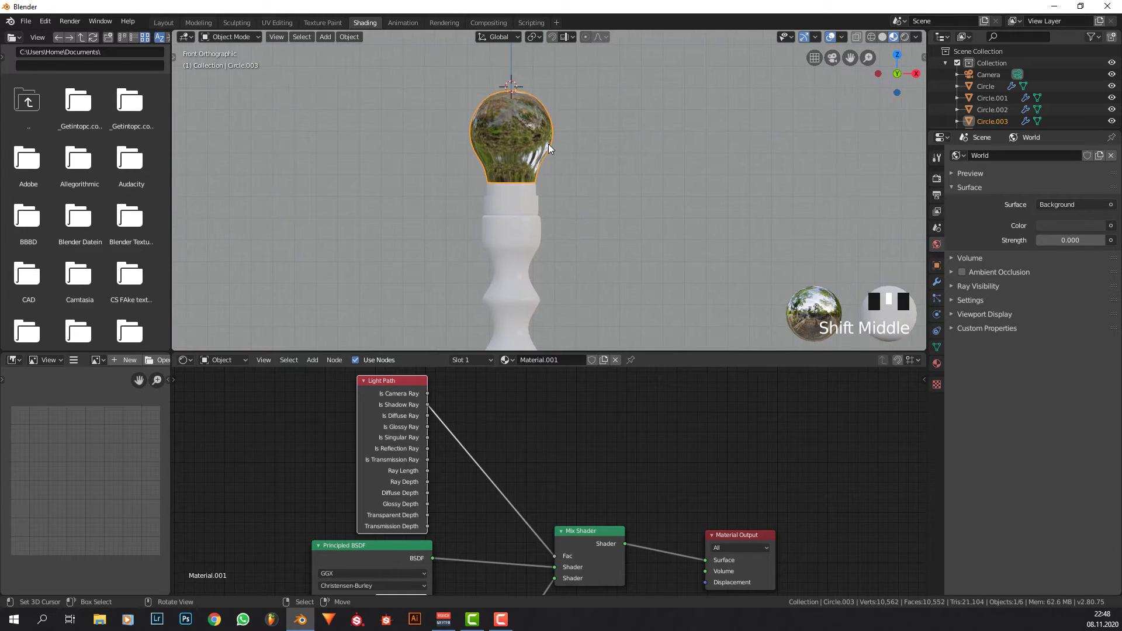
{"action": "scroll", "coordinate": [416, 391], "scroll_direction": "up", "scroll_amount": 1}
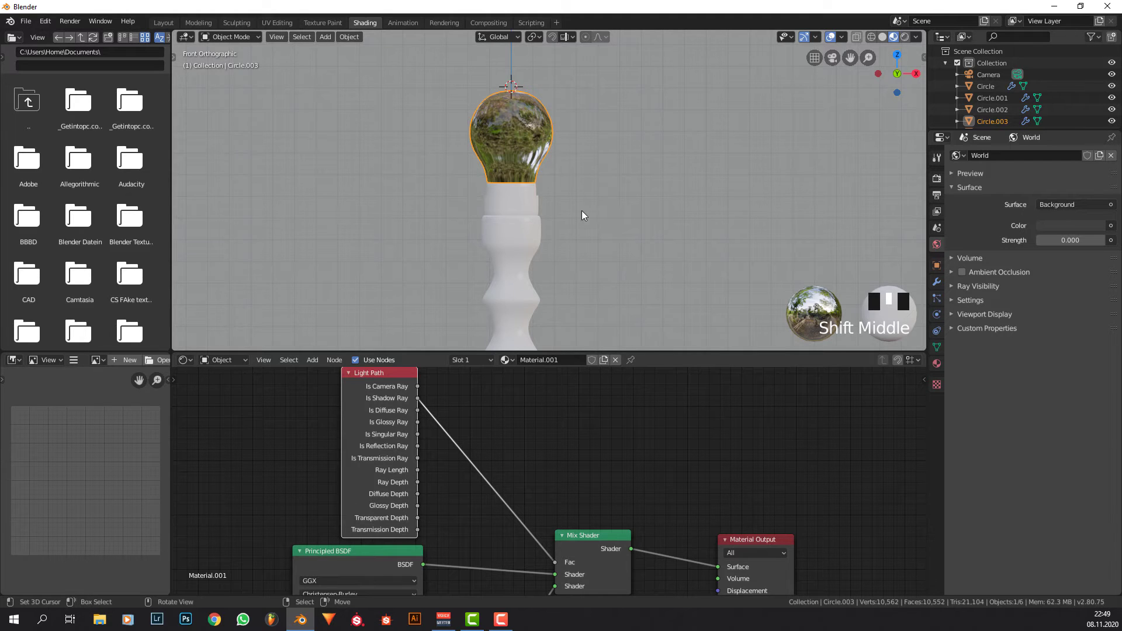
{"action": "middle_click_drag", "start_coordinate": [545, 464], "coordinate": [539, 377]}
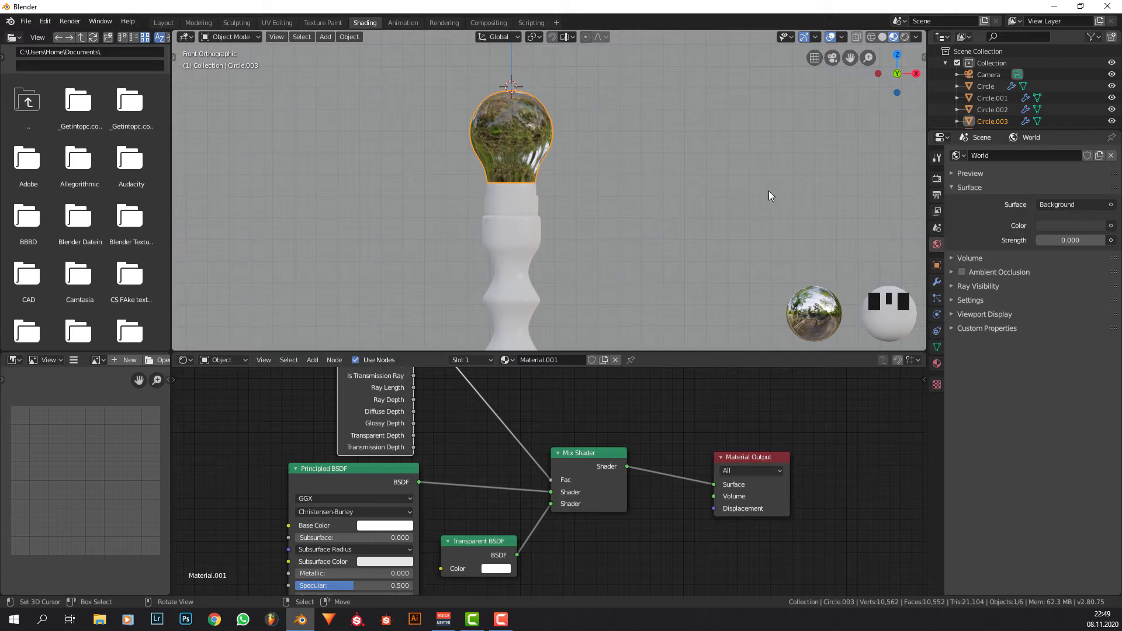
{"action": "scroll", "coordinate": [769, 191], "scroll_direction": "down", "scroll_amount": 2}
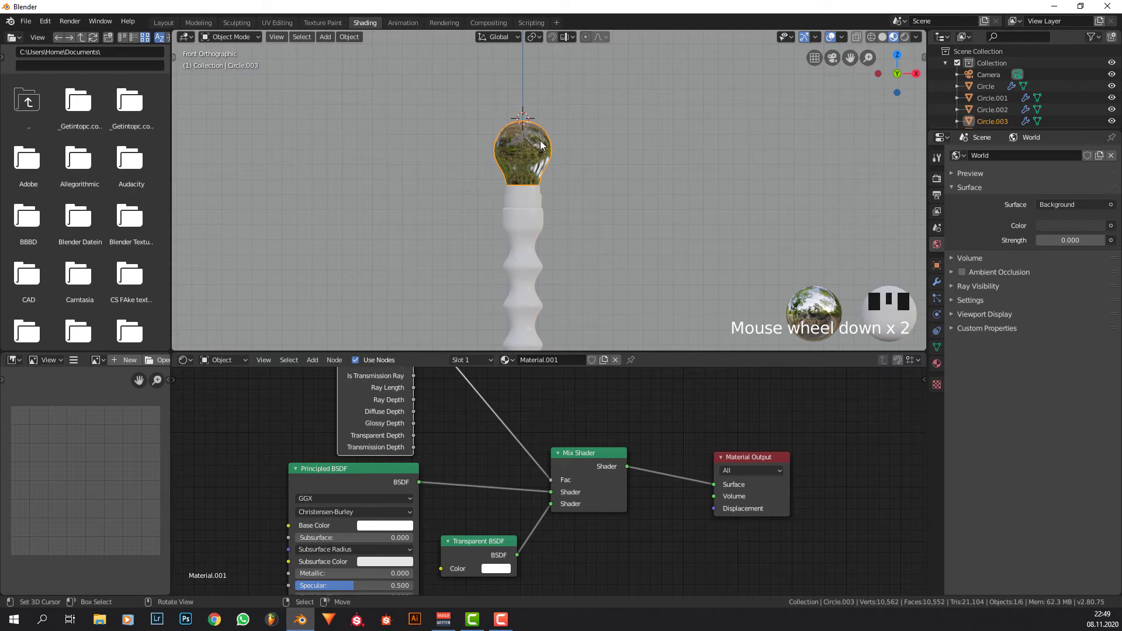
{"action": "scroll", "coordinate": [543, 150], "scroll_direction": "down", "scroll_amount": 2}
{"action": "scroll", "coordinate": [539, 198], "scroll_direction": "down", "scroll_amount": 1}
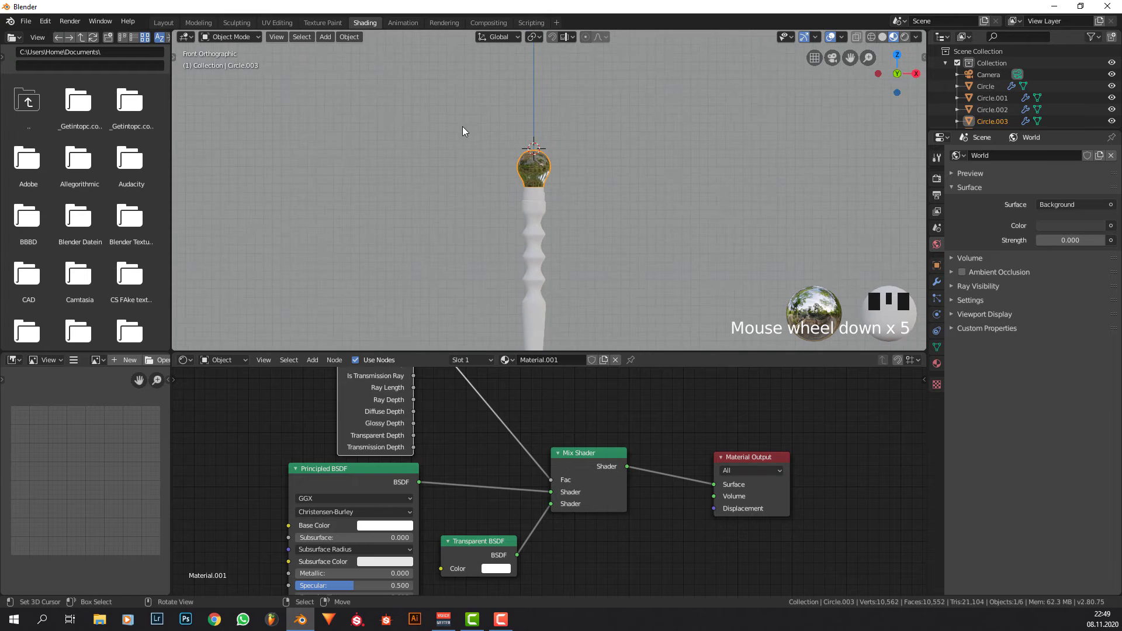
Check the glowing bulb in rendered shading from several angles, and switch the viewport to solid shading.
{"action": "left_click", "coordinate": [905, 36]}
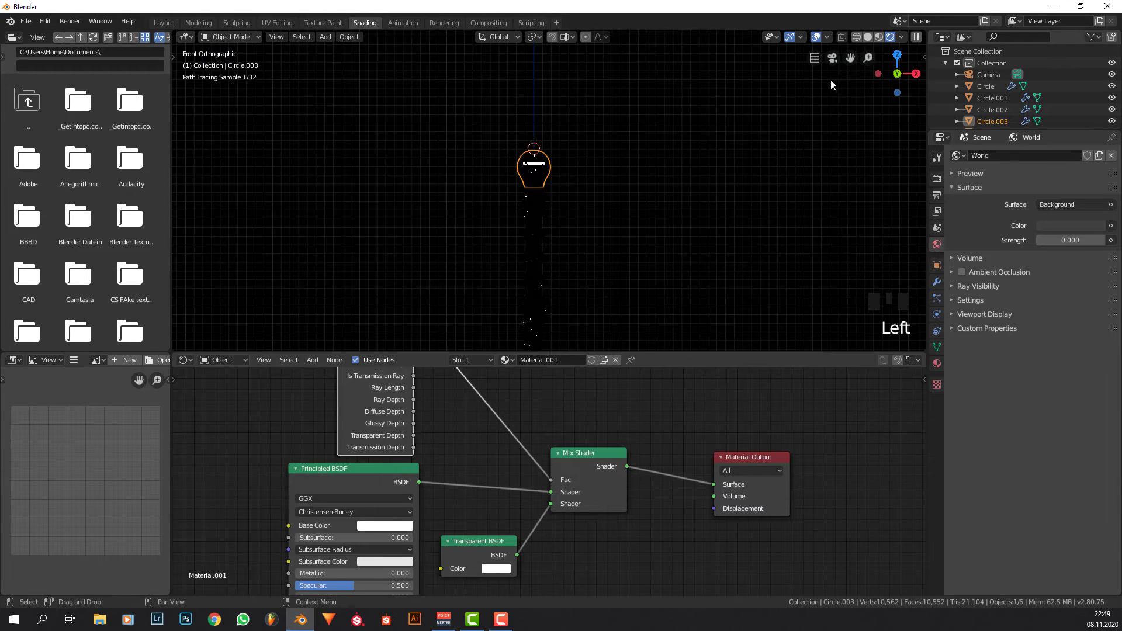
{"action": "scroll", "coordinate": [573, 128], "scroll_direction": "up", "scroll_amount": 3}
{"action": "middle_click_drag", "start_coordinate": [577, 145], "coordinate": [532, 159]}
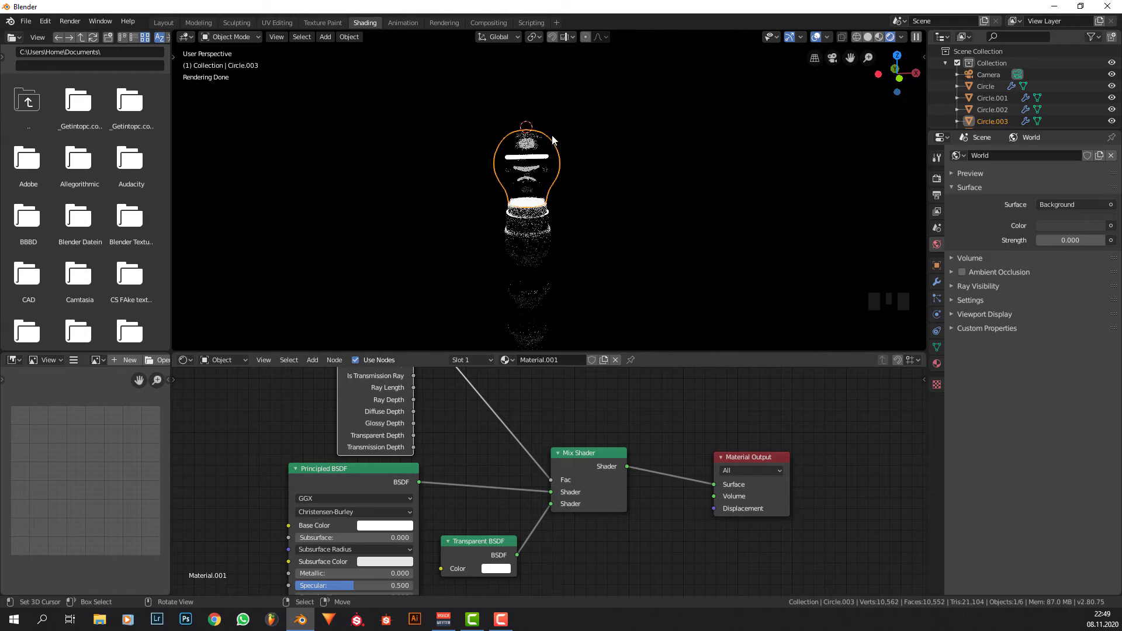
{"action": "middle_click_drag", "start_coordinate": [565, 114], "coordinate": [564, 166]}
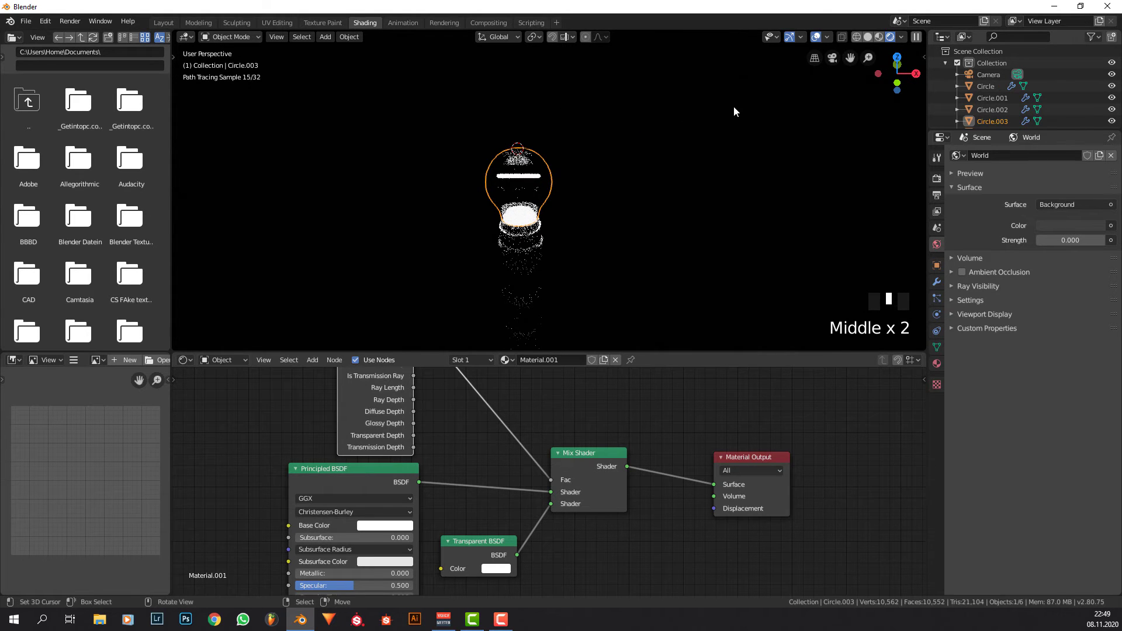
{"action": "left_click", "coordinate": [868, 36]}
{"action": "middle_click_drag", "start_coordinate": [584, 128], "coordinate": [578, 138]}
{"action": "scroll", "coordinate": [570, 215], "scroll_direction": "down", "scroll_amount": 3}
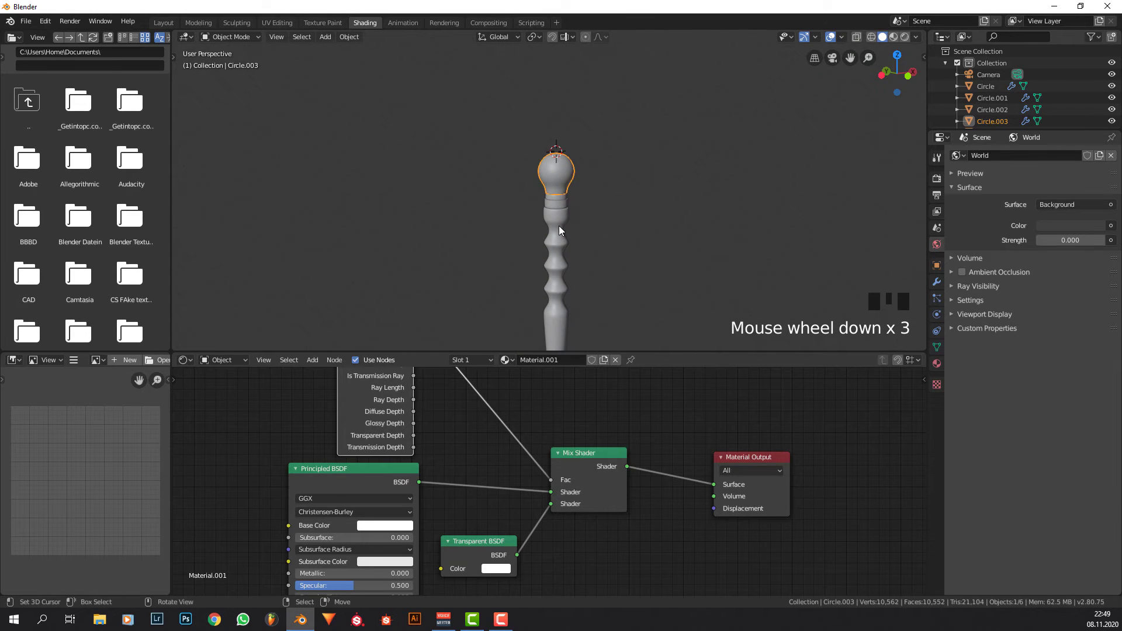
Select the lamp stand and show the whole lamp in front orthographic view in Object Mode.
{"action": "left_click", "coordinate": [559, 226]}
{"action": "scroll", "coordinate": [587, 233], "scroll_direction": "down", "scroll_amount": 1}
{"action": "scroll", "coordinate": [587, 234], "scroll_direction": "down", "scroll_amount": 3}
{"action": "middle_click_drag", "start_coordinate": [599, 266], "coordinate": [603, 201]}
{"action": "scroll", "coordinate": [588, 194], "scroll_direction": "up", "scroll_amount": 2}
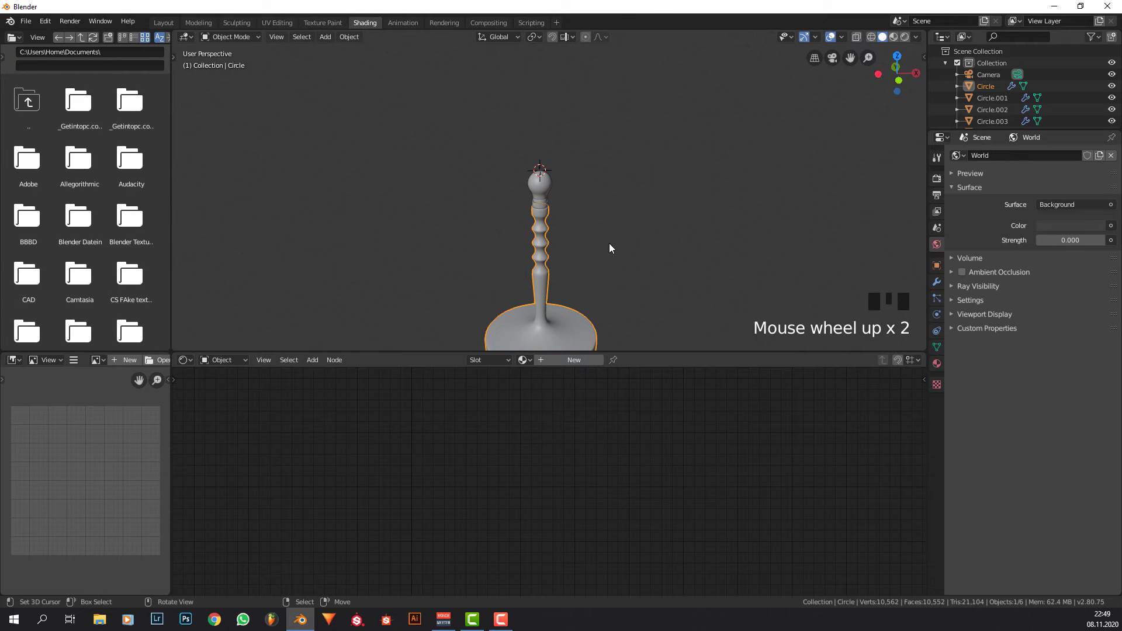
{"action": "scroll", "coordinate": [609, 243], "scroll_direction": "down", "scroll_amount": 3}
{"action": "middle_click_drag", "start_coordinate": [573, 251], "coordinate": [570, 221]}
{"action": "scroll", "coordinate": [567, 222], "scroll_direction": "up", "scroll_amount": 2}
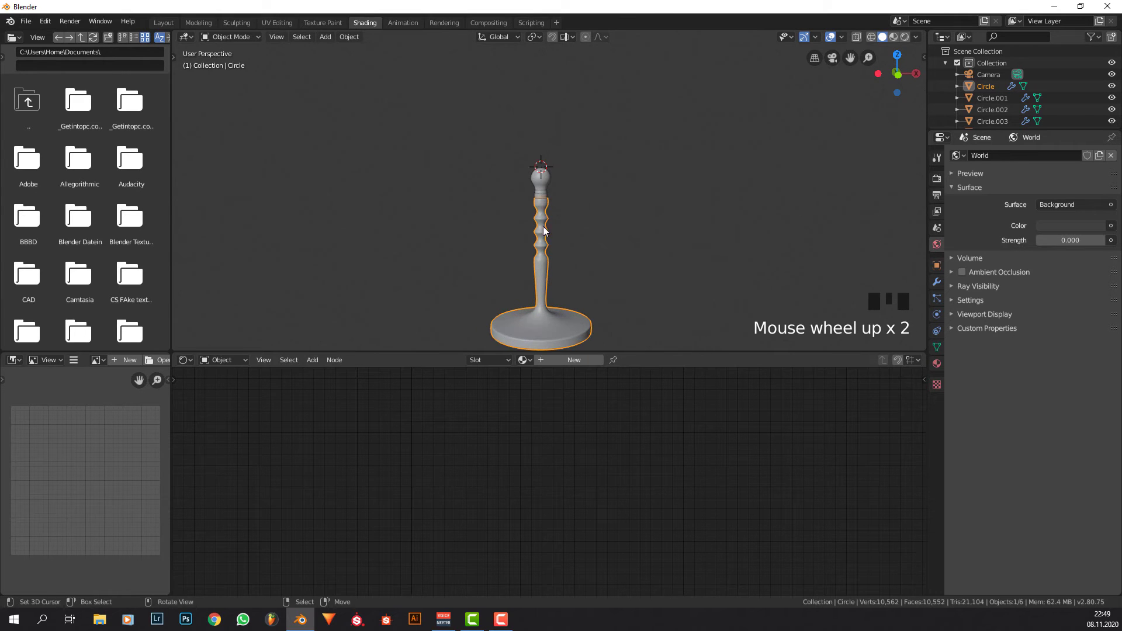
{"action": "key", "text": "Tab"}
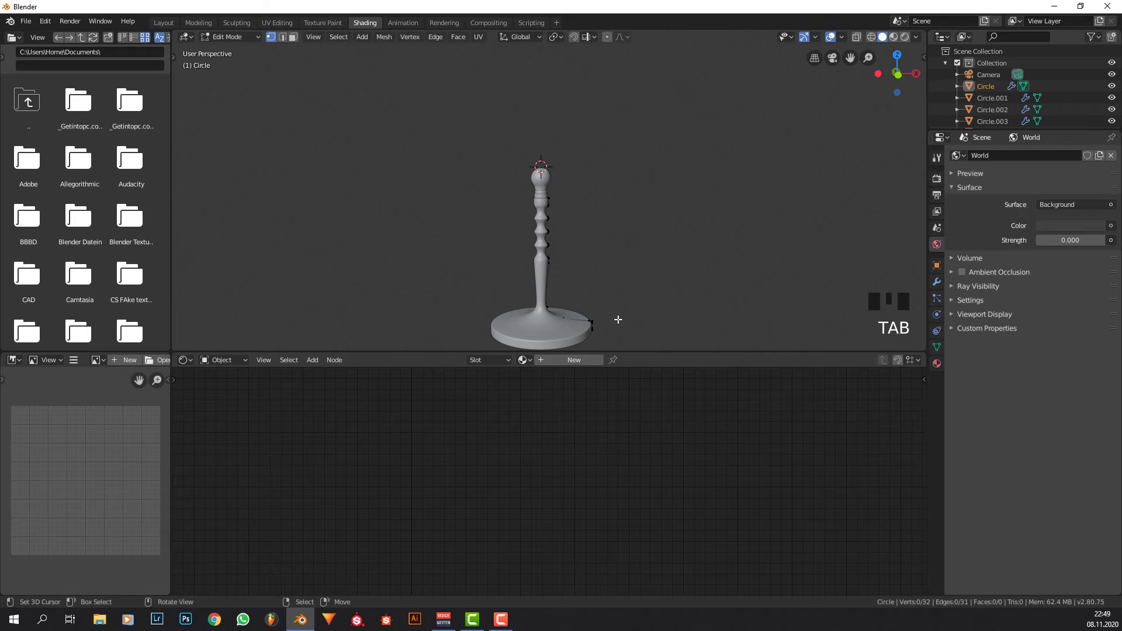
{"action": "key", "text": "KP_1"}
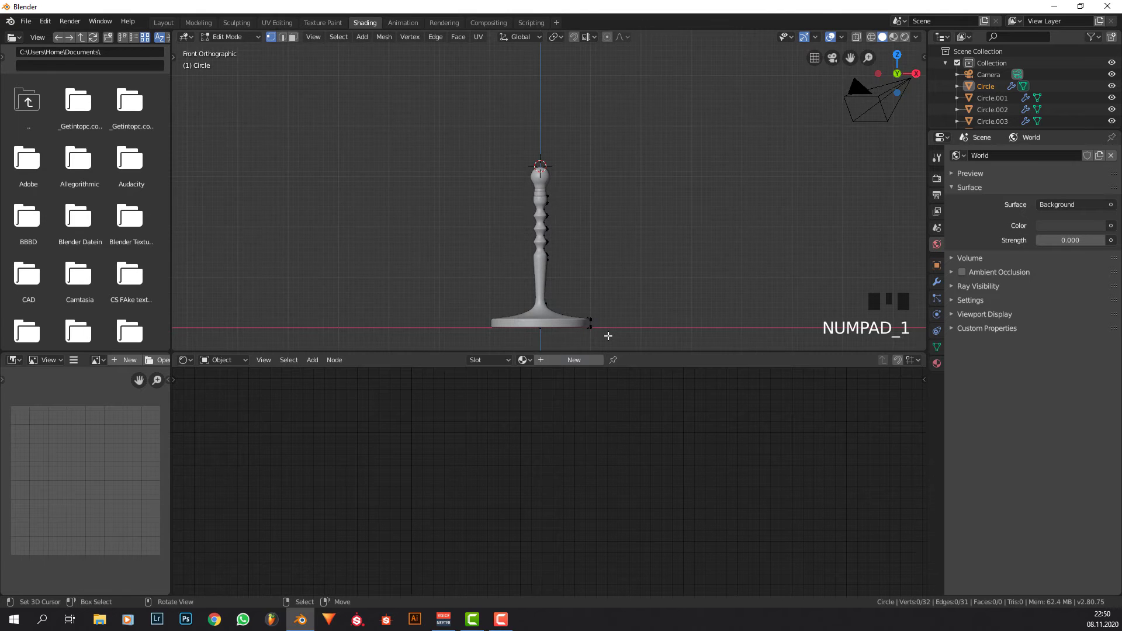
{"action": "key", "text": "Tab"}
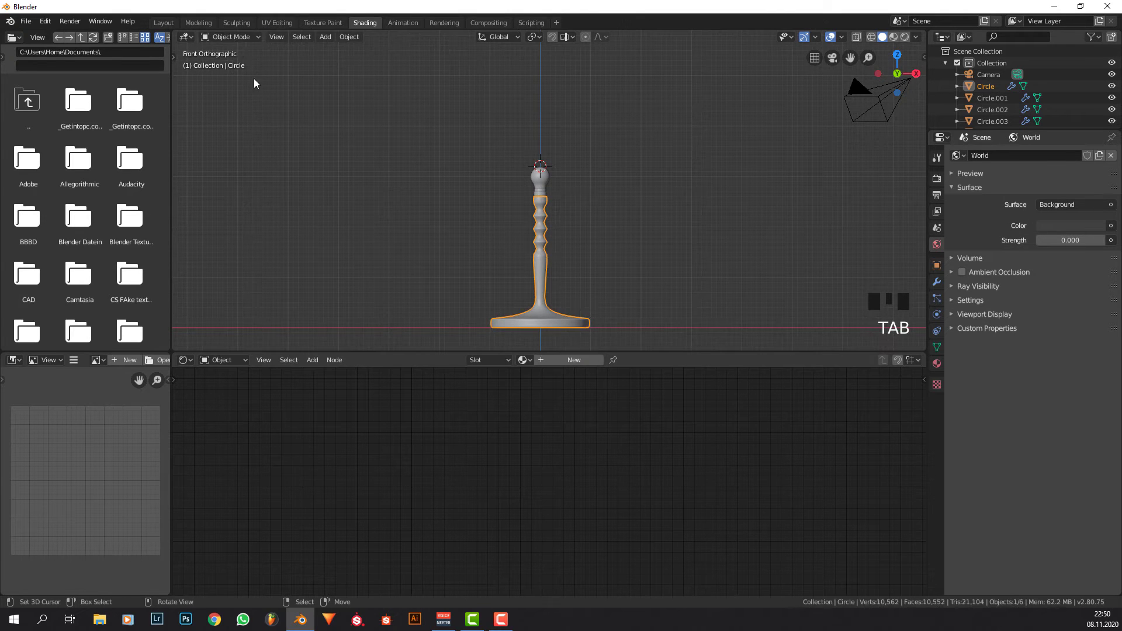
Switch to the Layout workspace and open the lamp stand's mesh for editing in front view.
{"action": "left_click", "coordinate": [167, 22]}
{"action": "key", "text": "KP_1"}
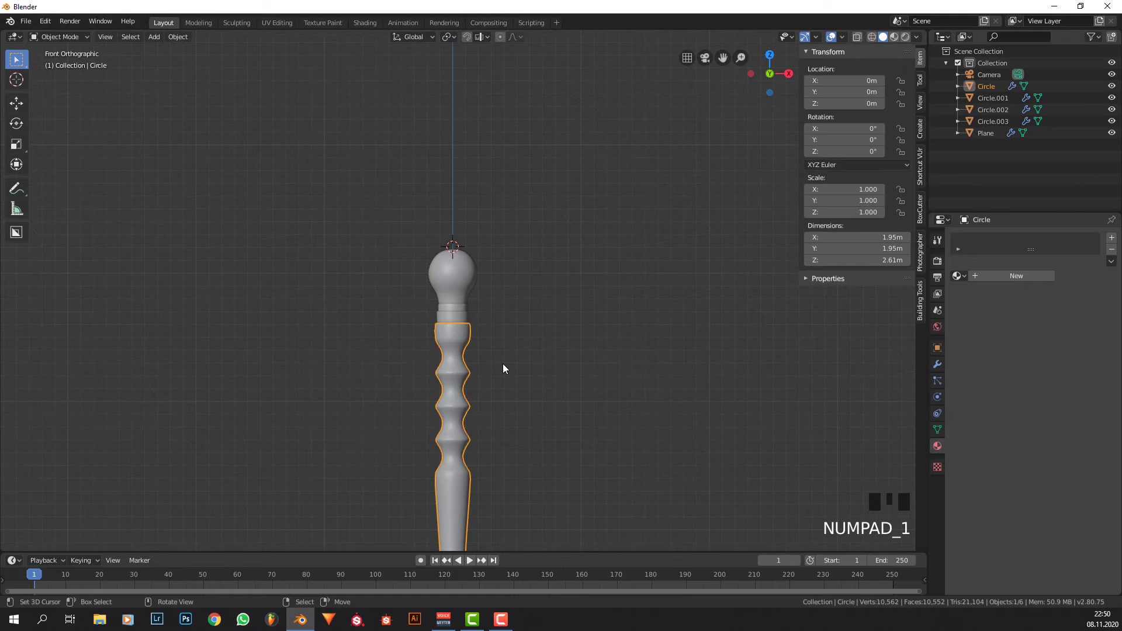
{"action": "scroll", "coordinate": [502, 363], "scroll_direction": "down", "scroll_amount": 3}
{"action": "middle_click_drag", "start_coordinate": [505, 414], "coordinate": [494, 359], "text": "shift"}
{"action": "scroll", "coordinate": [521, 419], "scroll_direction": "up", "scroll_amount": 3}
{"action": "key", "text": "Tab"}
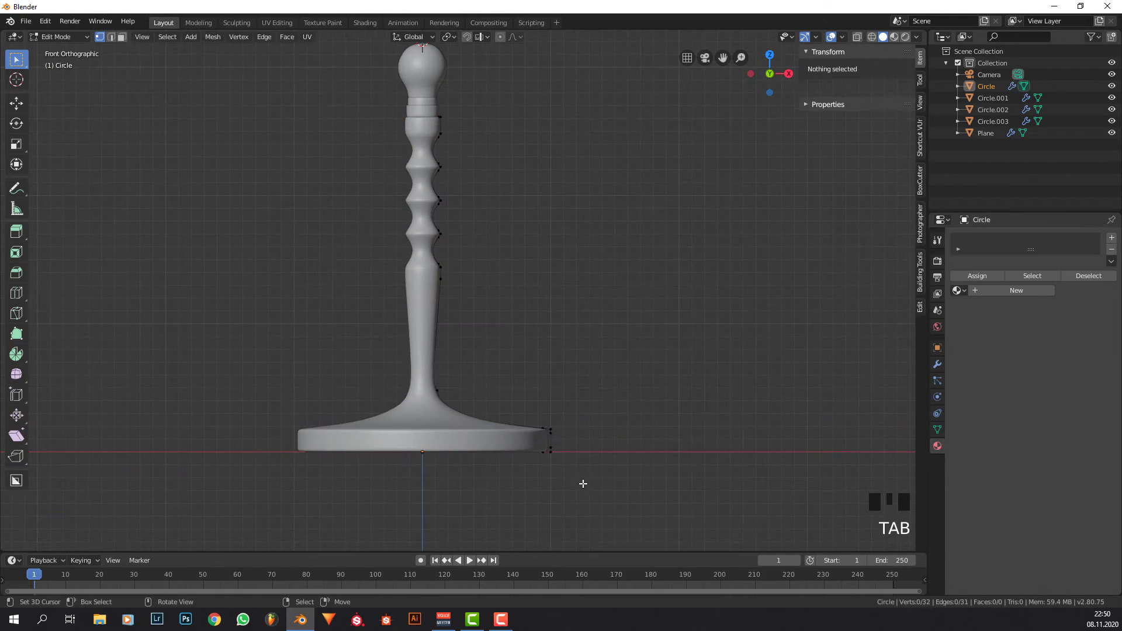
Duplicate the four vertices on the outer rim of the lamp base, offset 0.1 m along X and 0.952 m along Z.
{"action": "middle_click_drag", "start_coordinate": [583, 481], "coordinate": [543, 396], "text": "shift"}
{"action": "scroll", "coordinate": [545, 425], "scroll_direction": "up", "scroll_amount": 3}
{"action": "right_click", "coordinate": [547, 422]}
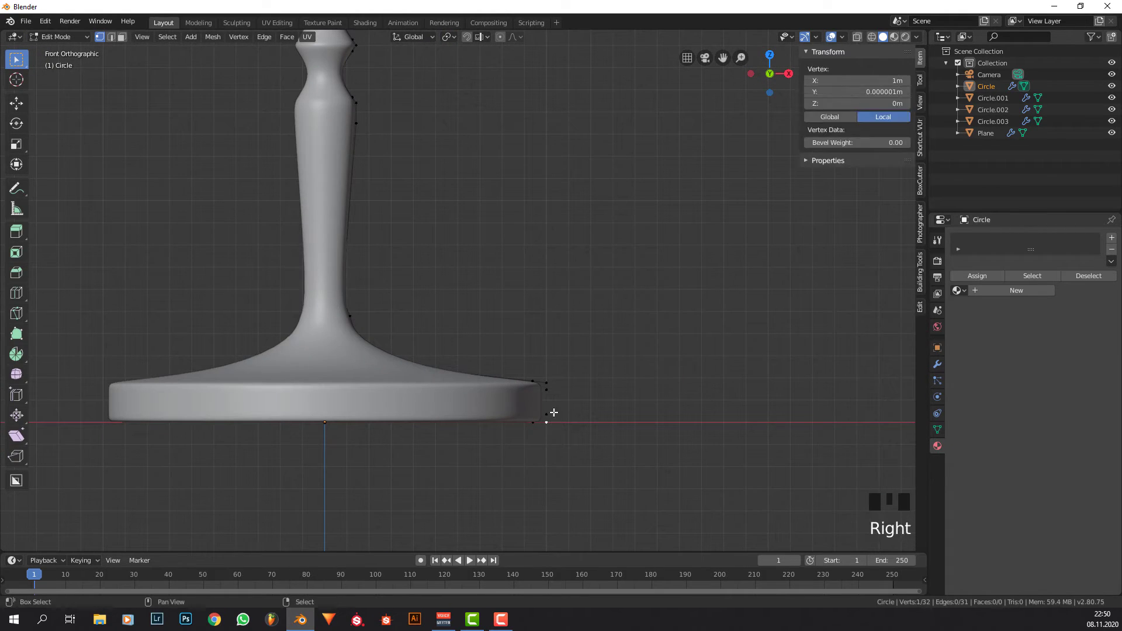
{"action": "right_click", "coordinate": [546, 414], "text": "shift"}
{"action": "right_click", "coordinate": [563, 384], "text": "shift"}
{"action": "right_click", "coordinate": [551, 386], "text": "shift"}
{"action": "right_click", "coordinate": [551, 386], "text": "shift"}
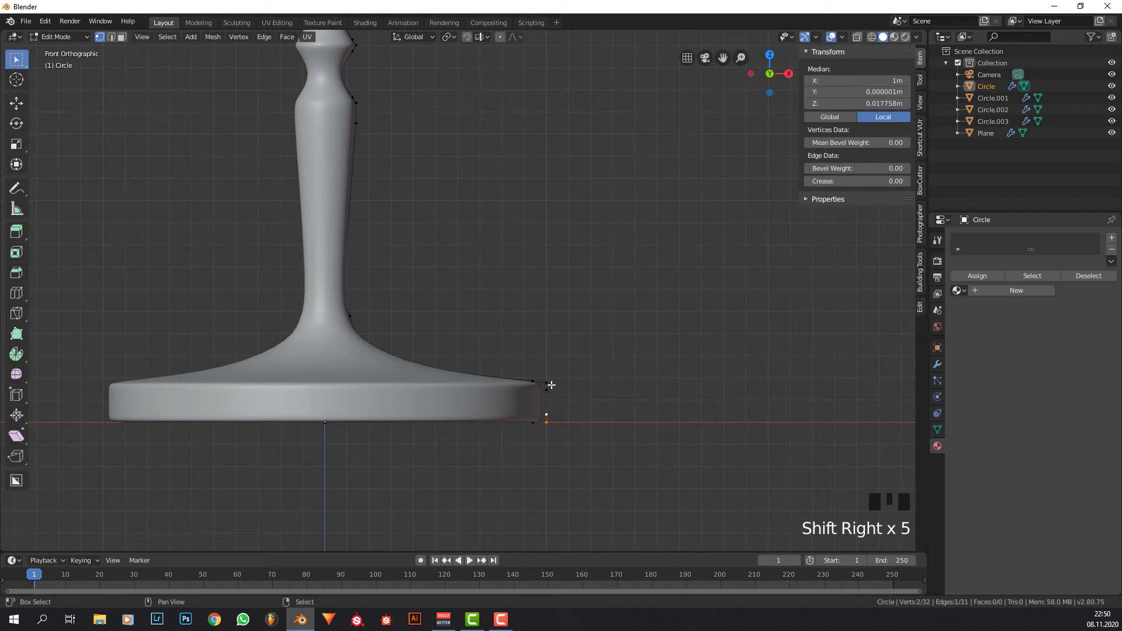
{"action": "right_click", "coordinate": [549, 381], "text": "shift"}
{"action": "right_click", "coordinate": [548, 386], "text": "shift"}
{"action": "scroll", "coordinate": [556, 400], "scroll_direction": "down", "scroll_amount": 3}
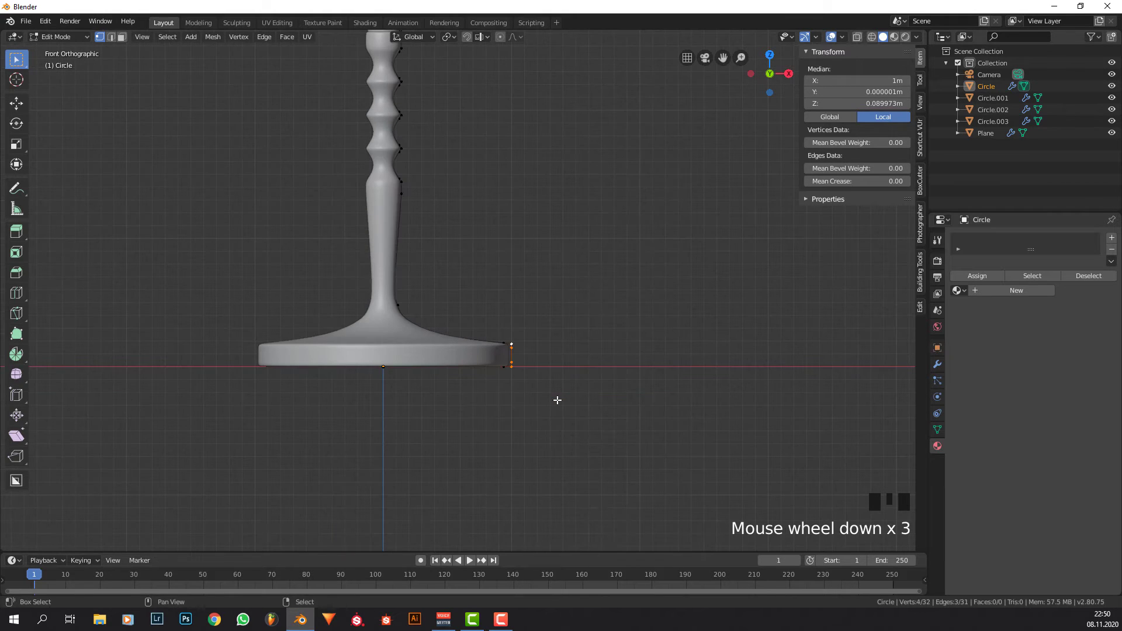
{"action": "key", "text": "shift+s"}
{"action": "key", "text": "shift+d"}
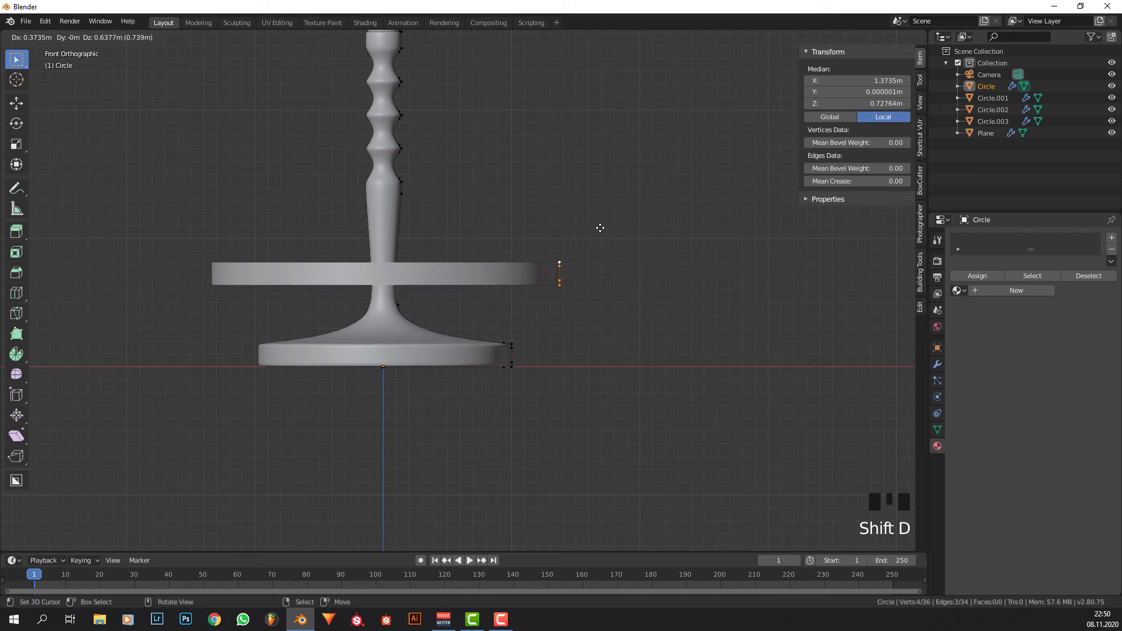
{"action": "left_click", "coordinate": [566, 188]}
Move the duplicated rim vertices about 1.64 m up along the Z axis, just below the bulb.
{"action": "middle_click_drag", "start_coordinate": [565, 192], "coordinate": [571, 223]}
{"action": "key", "text": "KP_1"}
{"action": "scroll", "coordinate": [573, 199], "scroll_direction": "down", "scroll_amount": 4}
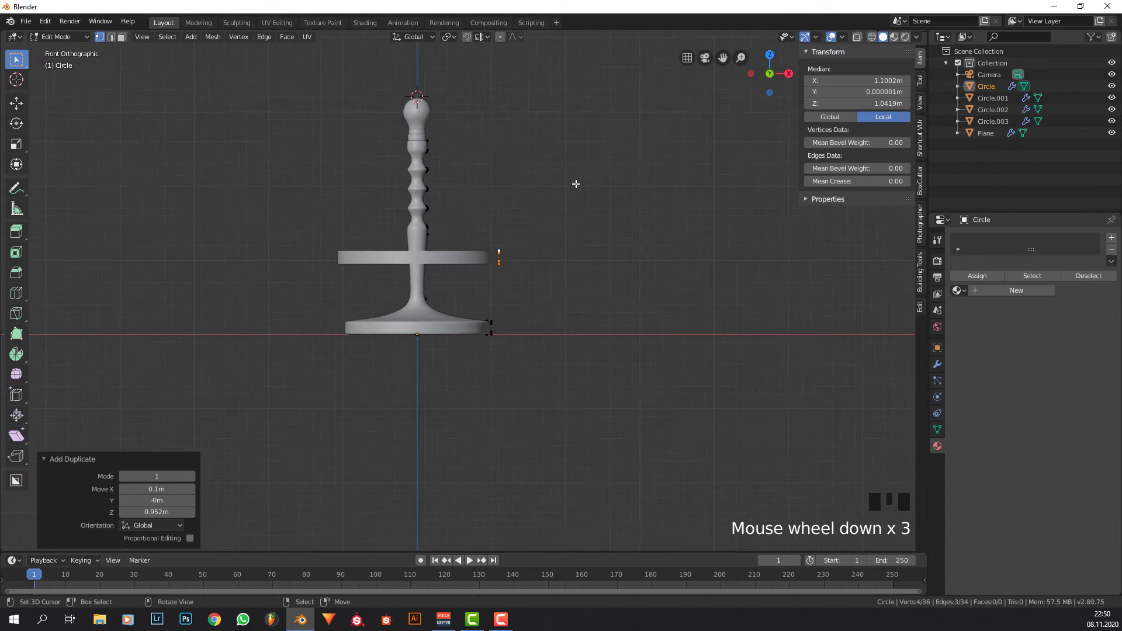
{"action": "middle_click_drag", "start_coordinate": [566, 173], "coordinate": [563, 216], "text": "shift"}
{"action": "scroll", "coordinate": [563, 216], "scroll_direction": "up", "scroll_amount": 1}
{"action": "key", "text": "g"}
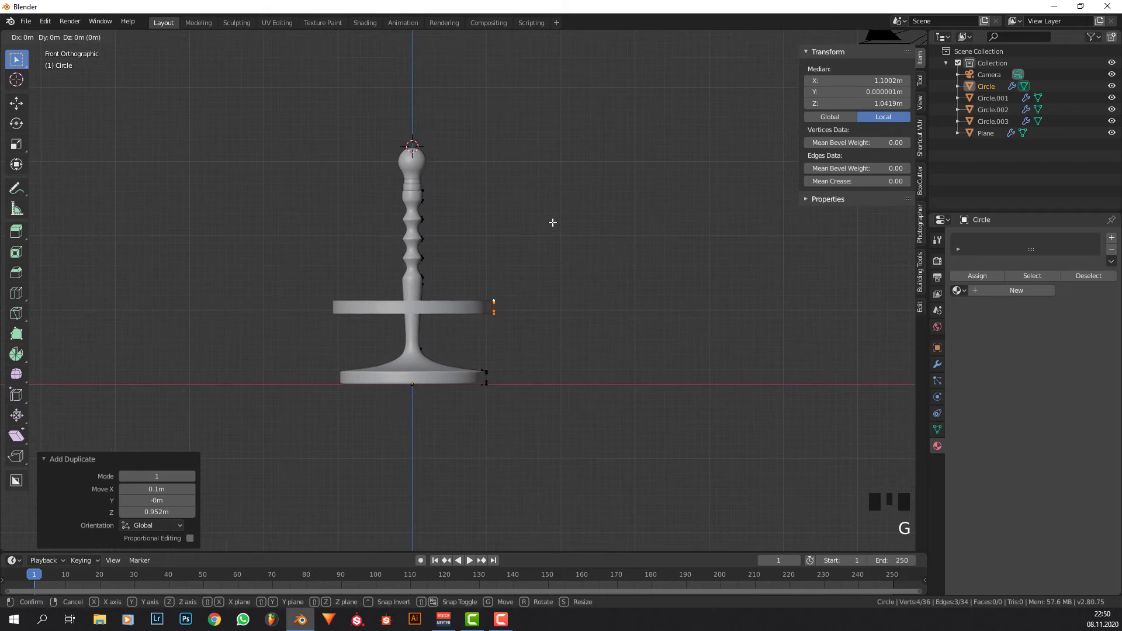
{"action": "key", "text": "z"}
{"action": "left_click", "coordinate": [552, 103]}
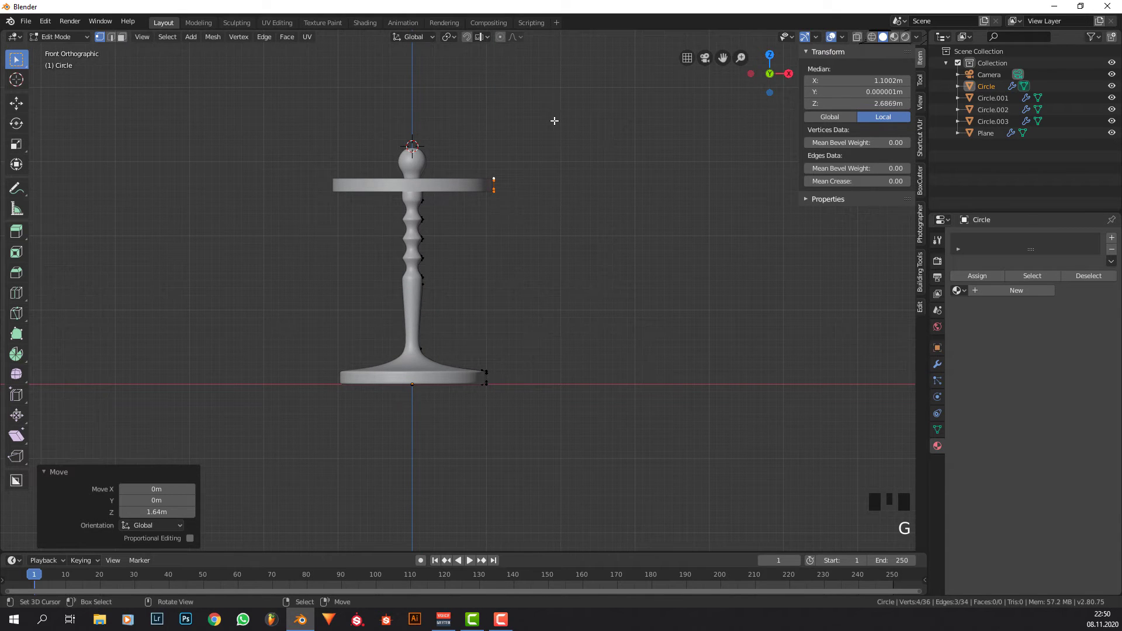
Separate the duplicated rim vertices into their own object and return to Object Mode.
{"action": "key", "text": "p"}
{"action": "left_click", "coordinate": [555, 121]}
{"action": "key", "text": "Tab"}
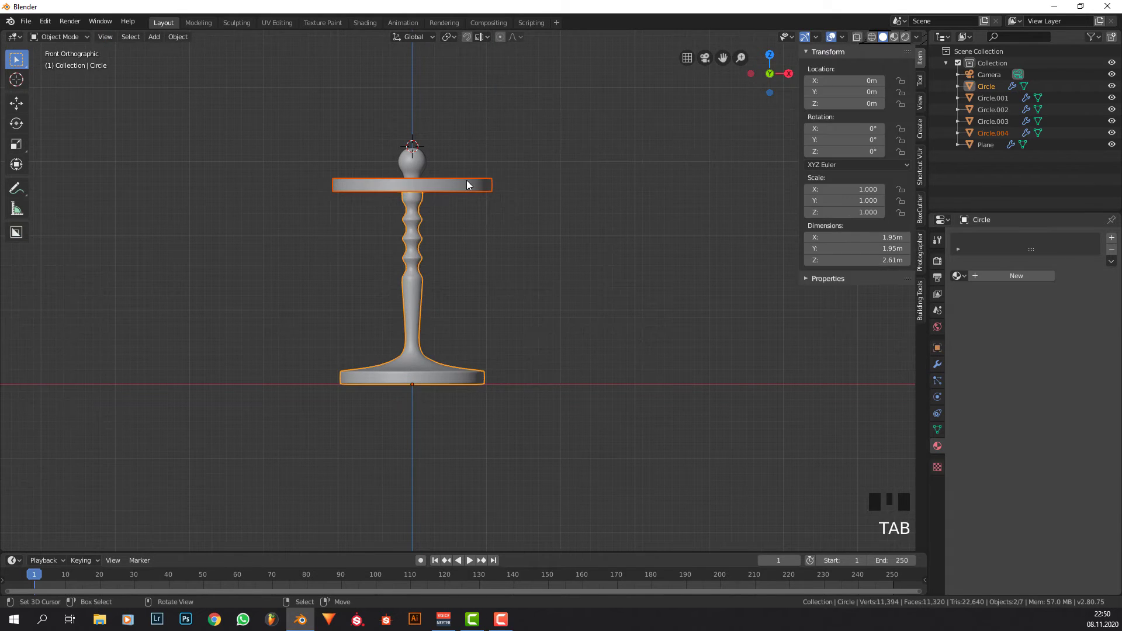
Dissolve the two middle vertices of the separated ring's profile, keeping only its upper and lower end vertices.
{"action": "right_click", "coordinate": [491, 202]}
{"action": "key", "text": "Tab"}
{"action": "scroll", "coordinate": [513, 187], "scroll_direction": "up", "scroll_amount": 3}
{"action": "middle_click_drag", "start_coordinate": [514, 160], "coordinate": [506, 205], "text": "shift"}
{"action": "right_click", "coordinate": [513, 193]}
{"action": "right_click", "coordinate": [514, 193], "text": "shift"}
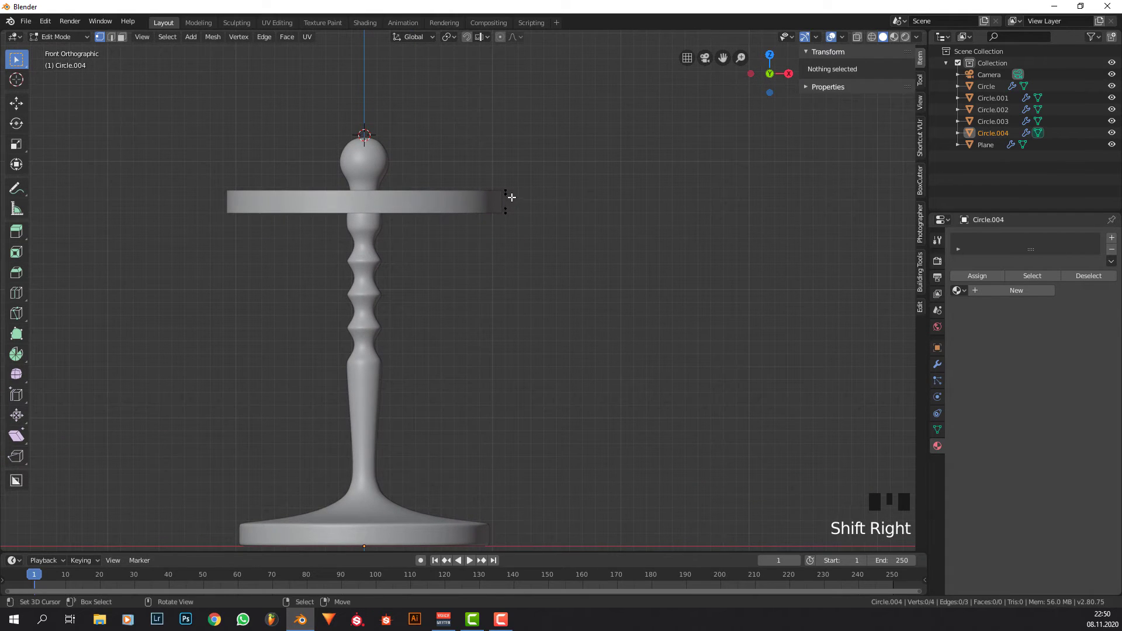
{"action": "right_click", "coordinate": [510, 196]}
{"action": "right_click", "coordinate": [511, 205], "text": "shift"}
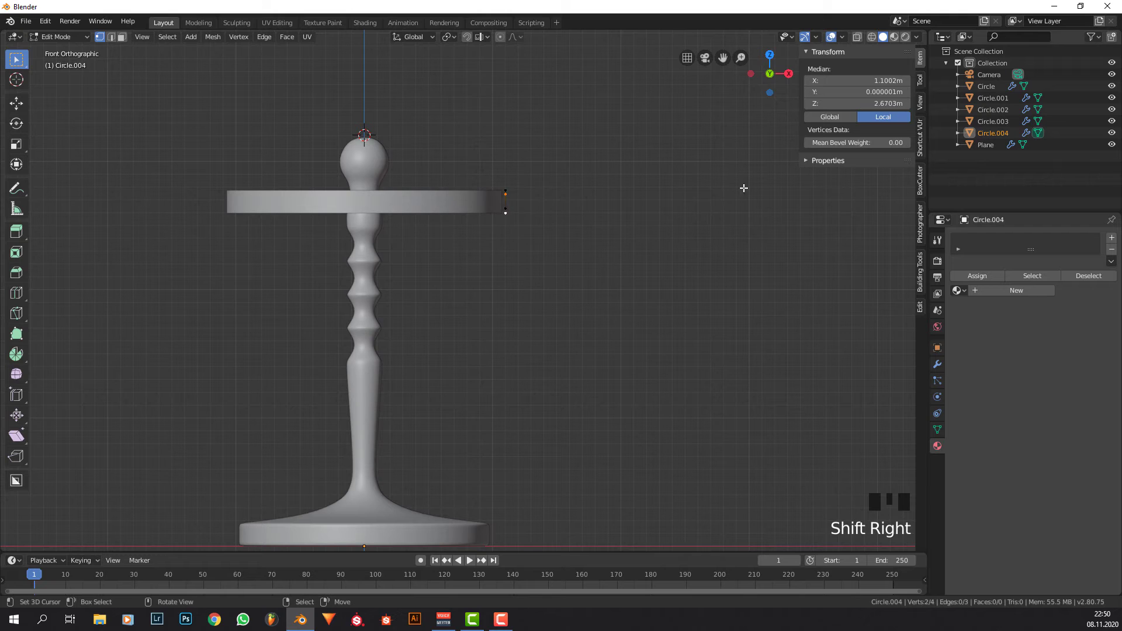
{"action": "right_click", "coordinate": [502, 210]}
{"action": "scroll", "coordinate": [502, 210], "scroll_direction": "up", "scroll_amount": 4}
{"action": "right_click", "coordinate": [554, 99]}
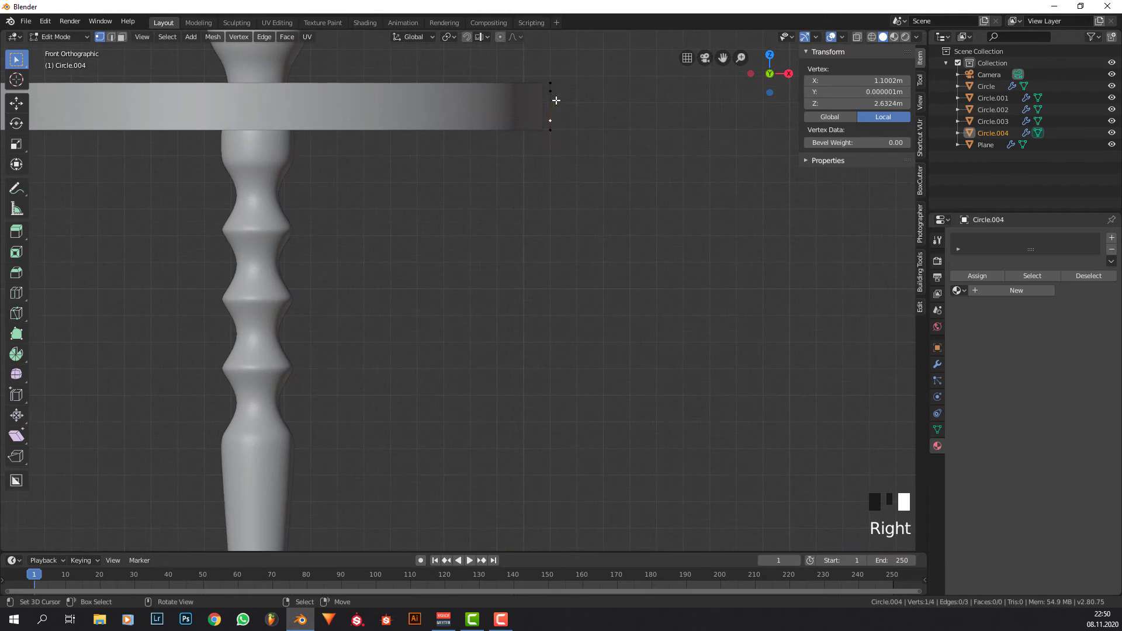
{"action": "right_click", "coordinate": [555, 91], "text": "shift"}
{"action": "key", "text": "x"}
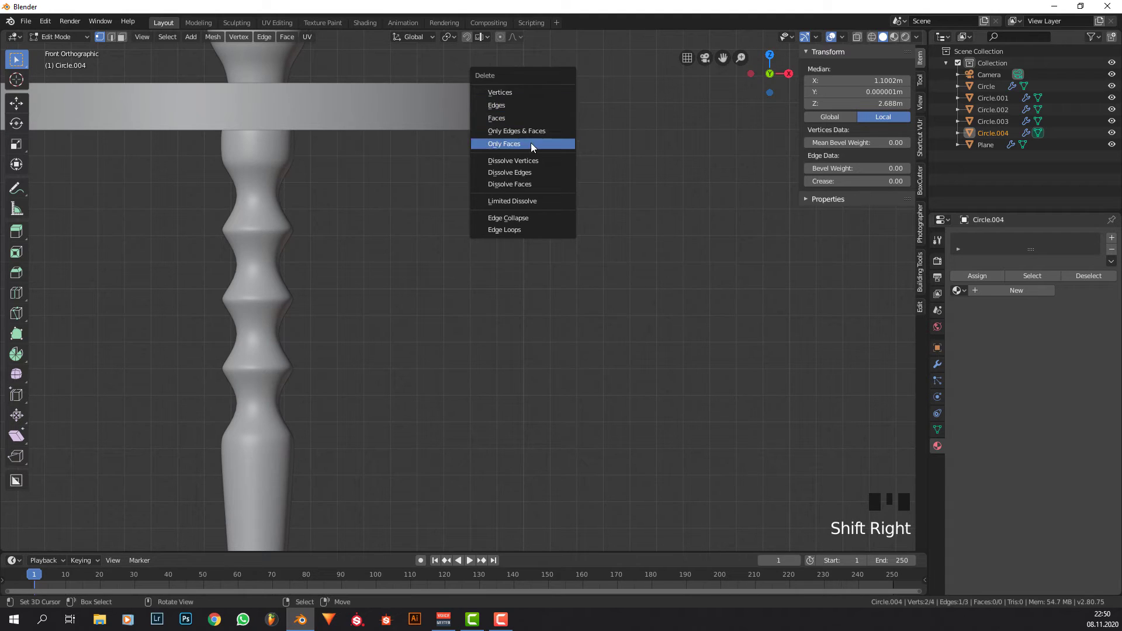
{"action": "left_click", "coordinate": [532, 165]}
Move the lower vertex of the lampshade profile 0.112 m down along Z and about 0.08 m outward along X.
{"action": "scroll", "coordinate": [541, 123], "scroll_direction": "down", "scroll_amount": 5}
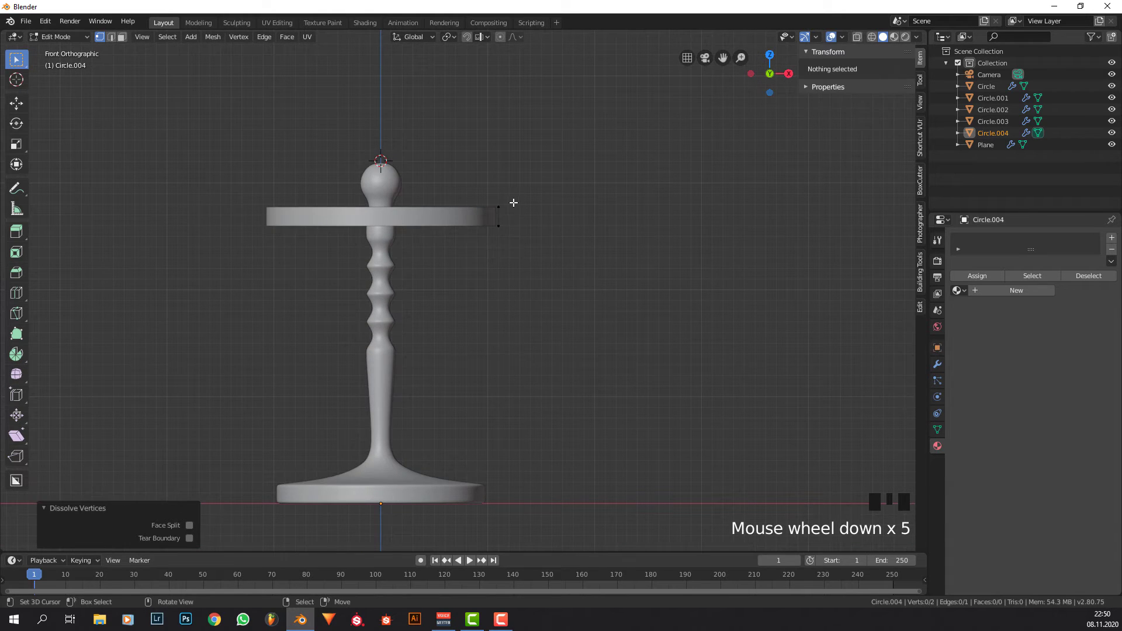
{"action": "right_click", "coordinate": [511, 228]}
{"action": "scroll", "coordinate": [503, 221], "scroll_direction": "down", "scroll_amount": 1}
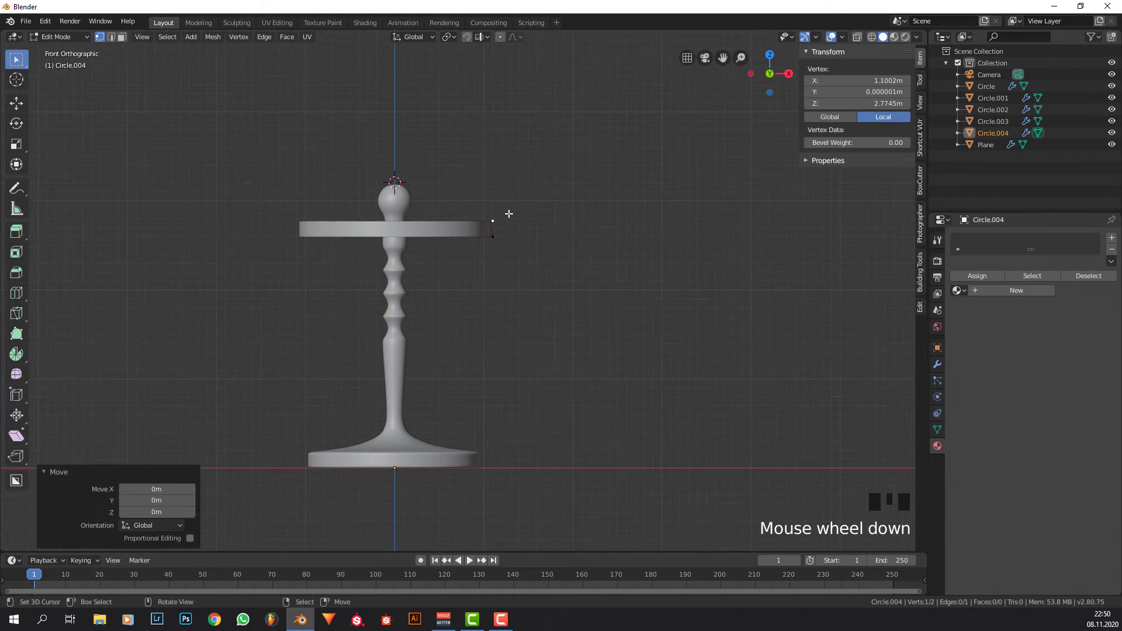
{"action": "right_click", "coordinate": [502, 236]}
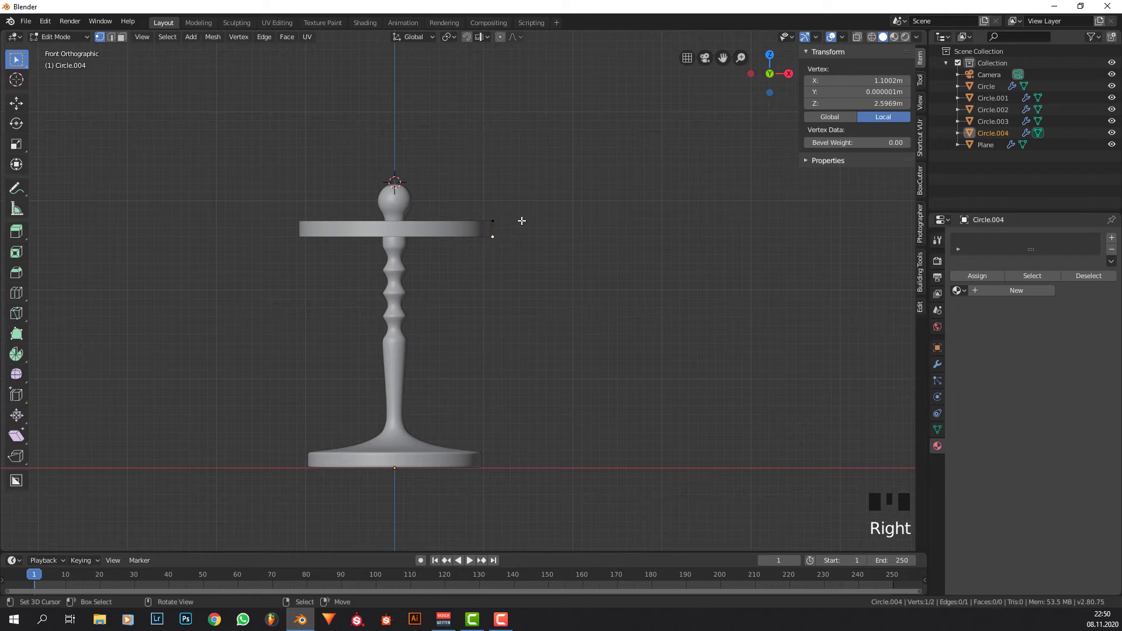
{"action": "key", "text": "g"}
{"action": "key", "text": "z"}
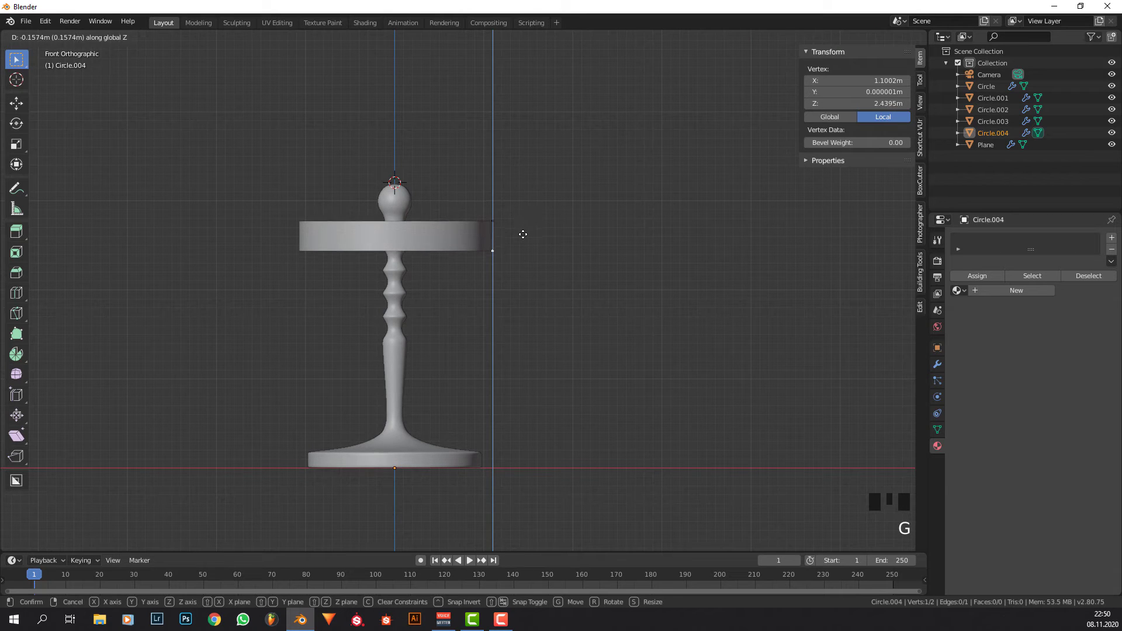
{"action": "left_click", "coordinate": [524, 235]}
{"action": "key", "text": "g"}
{"action": "middle_click", "coordinate": [525, 237]}
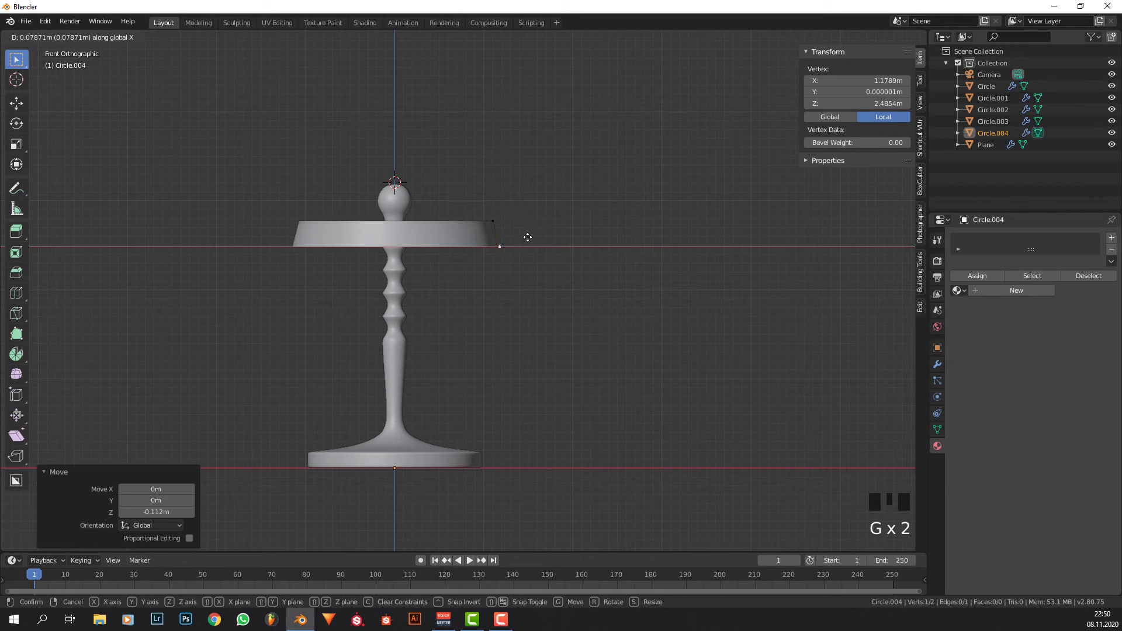
{"action": "middle_click", "coordinate": [527, 237]}
Move the upper vertex of the lampshade profile 0.558 m inward along X and 1.44 m up, and return to Object Mode.
{"action": "right_click", "coordinate": [528, 236]}
{"action": "key", "text": "g"}
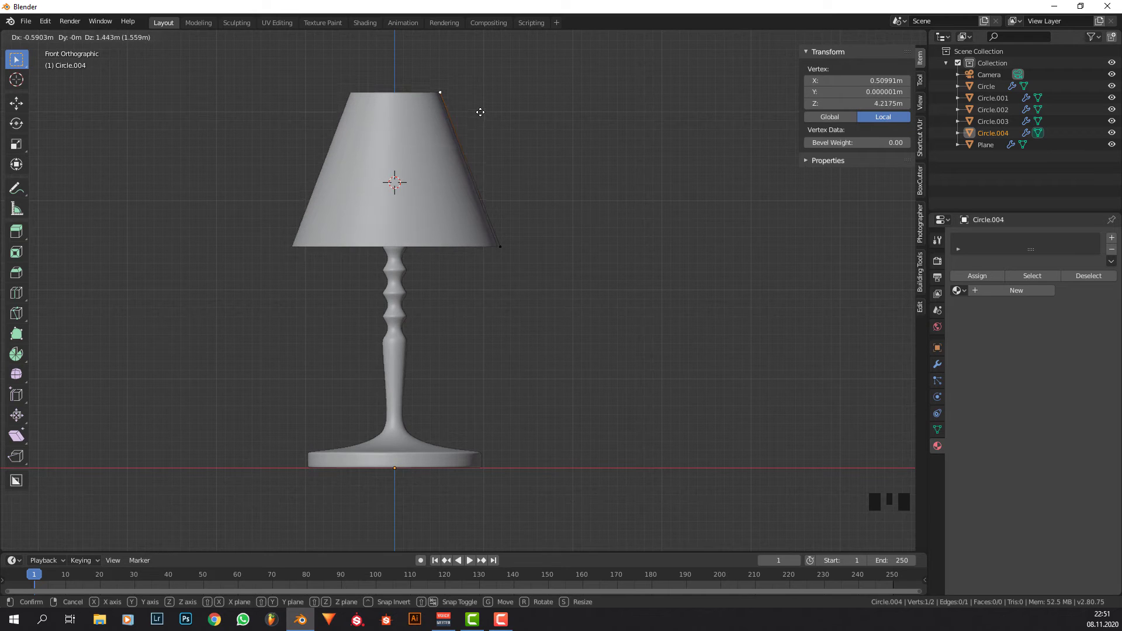
{"action": "left_click", "coordinate": [483, 109]}
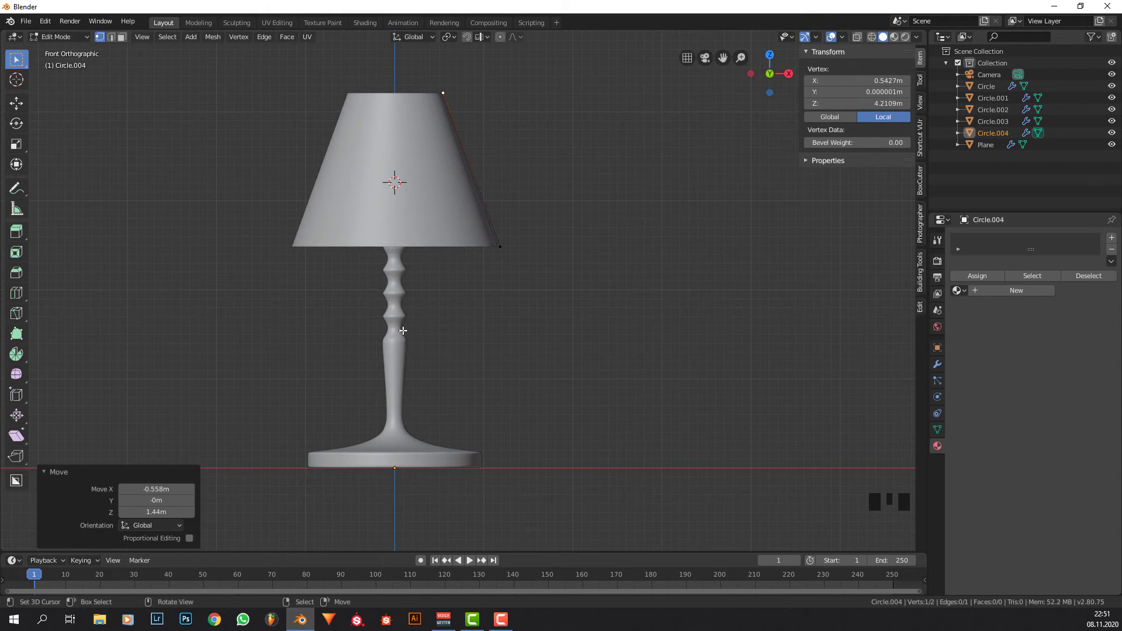
{"action": "middle_click_drag", "start_coordinate": [404, 331], "coordinate": [430, 195]}
{"action": "key", "text": "Tab"}
Give the narrow ring on the bulb socket a new material with Metallic set to 1.000.
{"action": "scroll", "coordinate": [528, 220], "scroll_direction": "up", "scroll_amount": 1}
{"action": "right_click", "coordinate": [417, 201]}
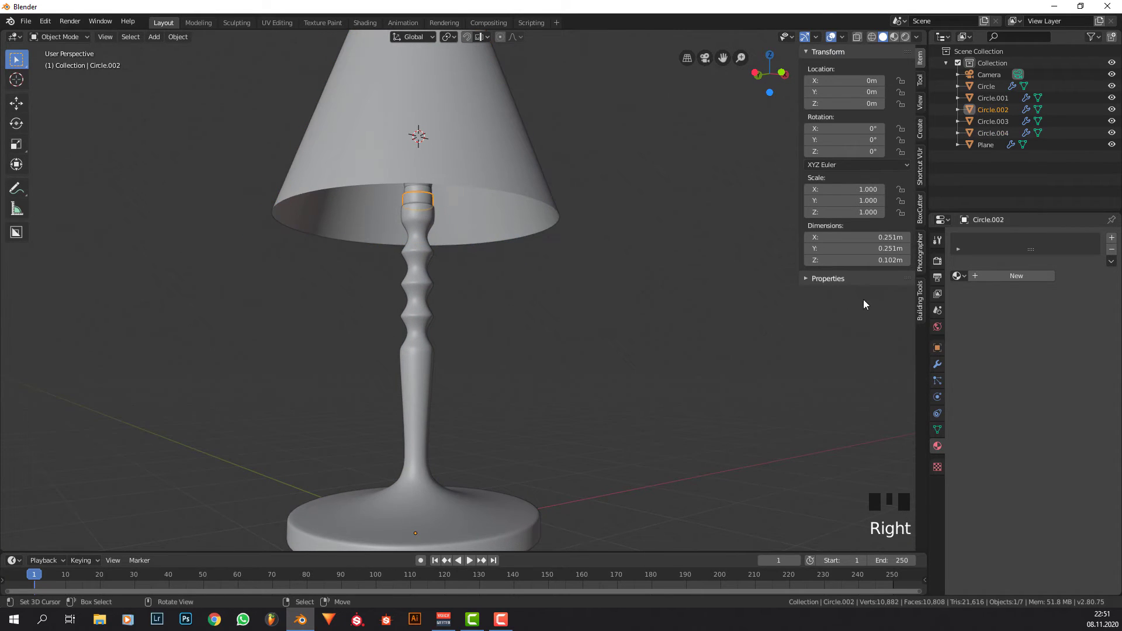
{"action": "left_click", "coordinate": [1013, 275]}
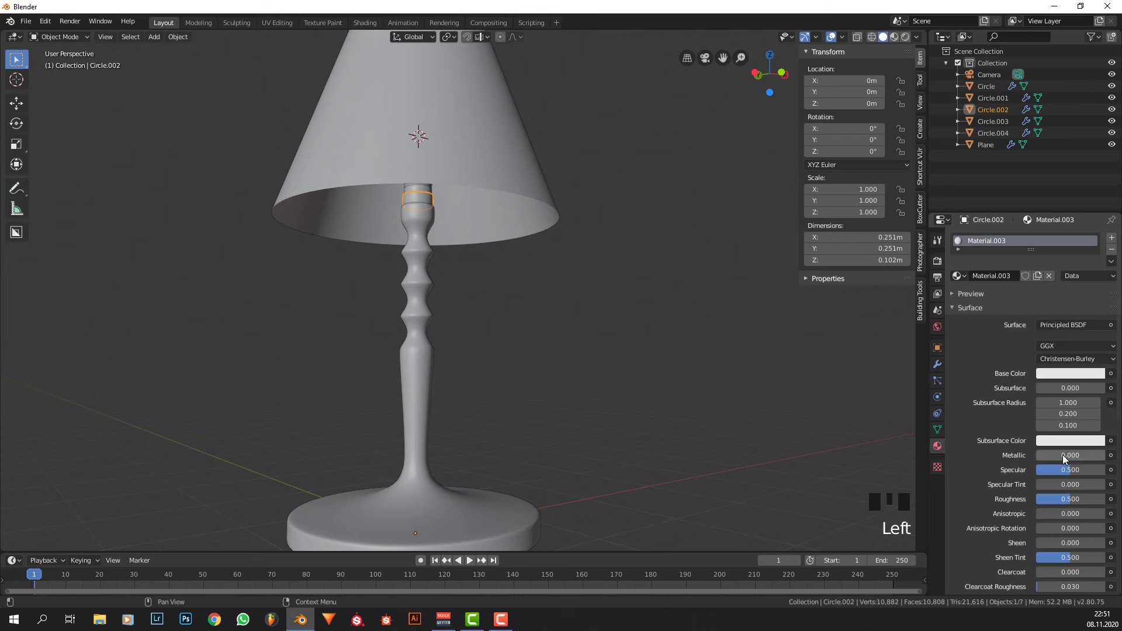
{"action": "left_click_drag", "start_coordinate": [1070, 455], "coordinate": [1097, 459]}
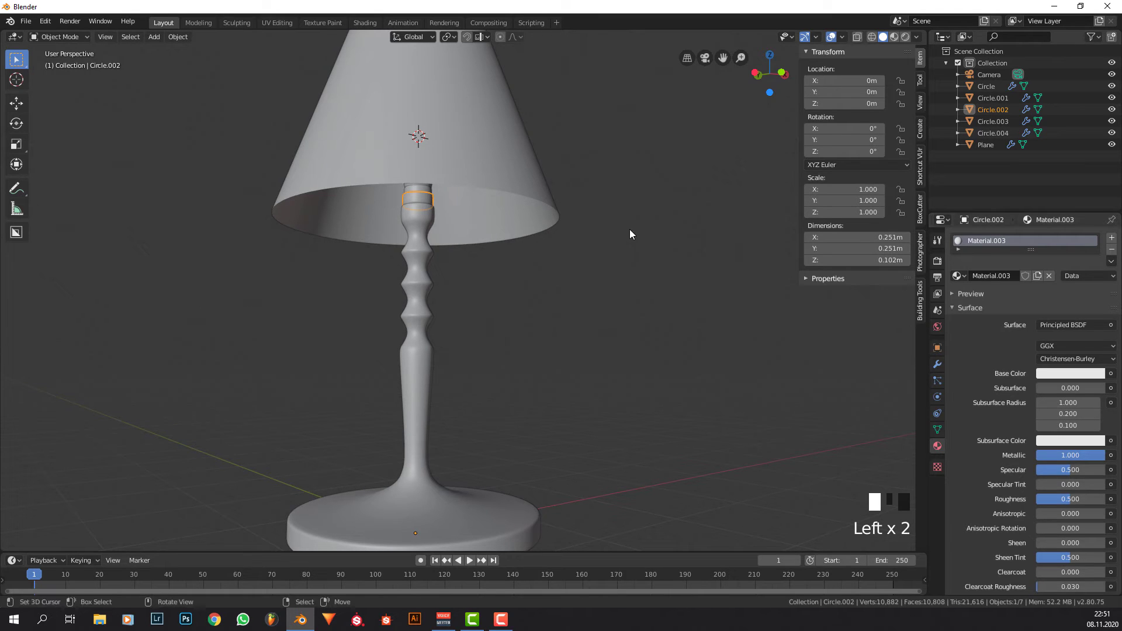
{"action": "middle_click_drag", "start_coordinate": [629, 230], "coordinate": [355, 265]}
{"action": "middle_click_drag", "start_coordinate": [454, 227], "coordinate": [484, 240]}
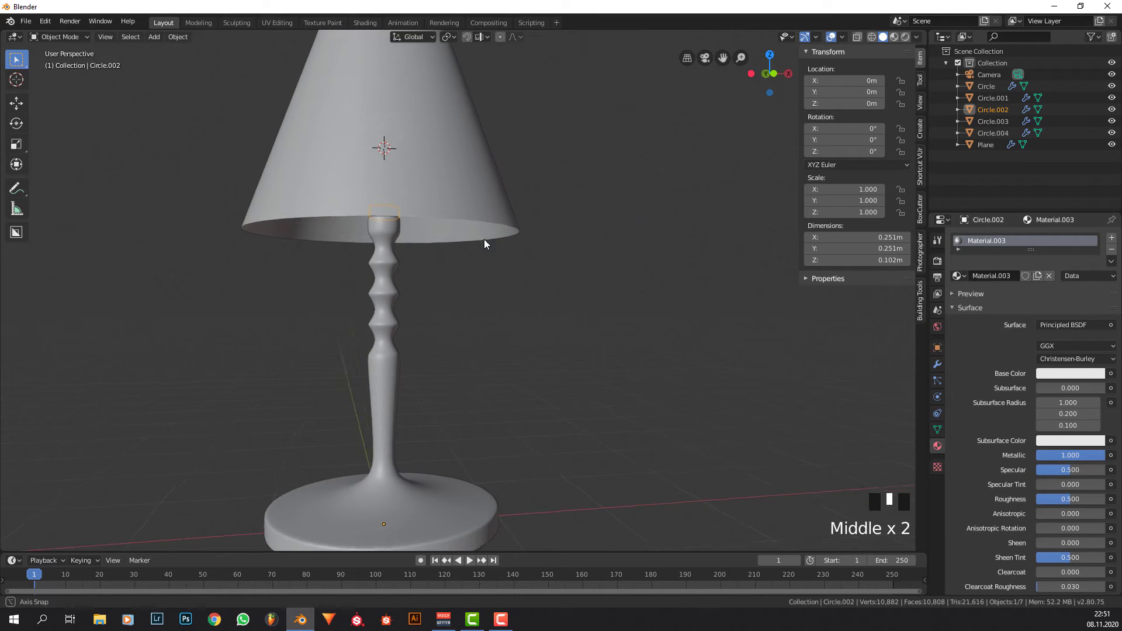
Select the lampshade, switch to the Shading workspace and add a new material to the shade.
{"action": "right_click", "coordinate": [483, 238]}
{"action": "scroll", "coordinate": [497, 244], "scroll_direction": "down", "scroll_amount": 3}
{"action": "key", "text": "Tab"}
{"action": "key", "text": "Tab"}
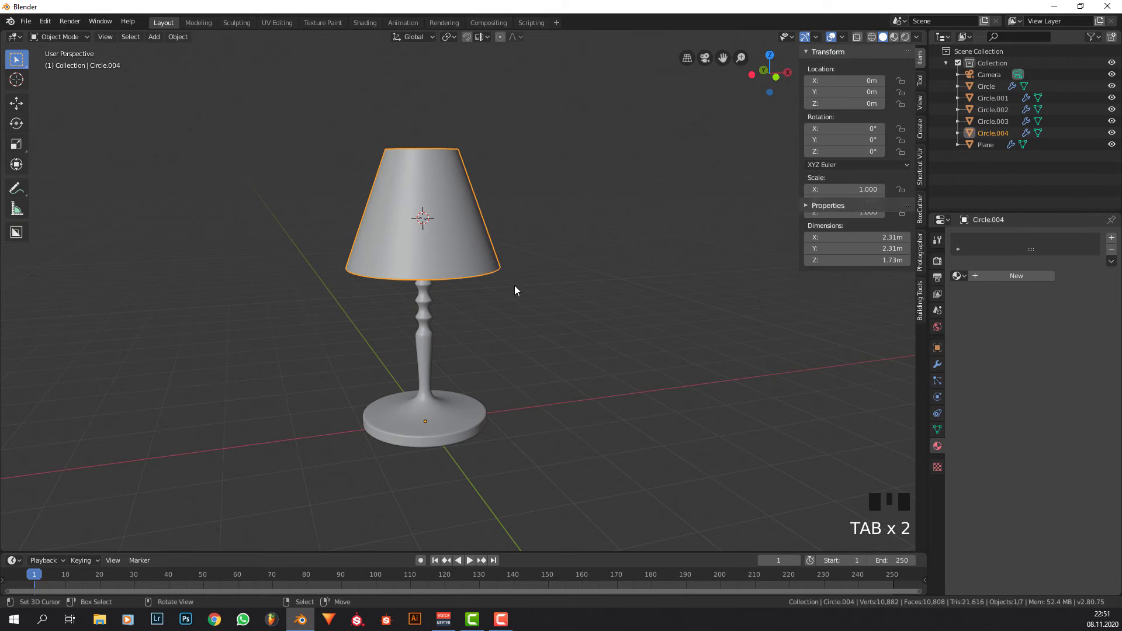
{"action": "left_click", "coordinate": [366, 23]}
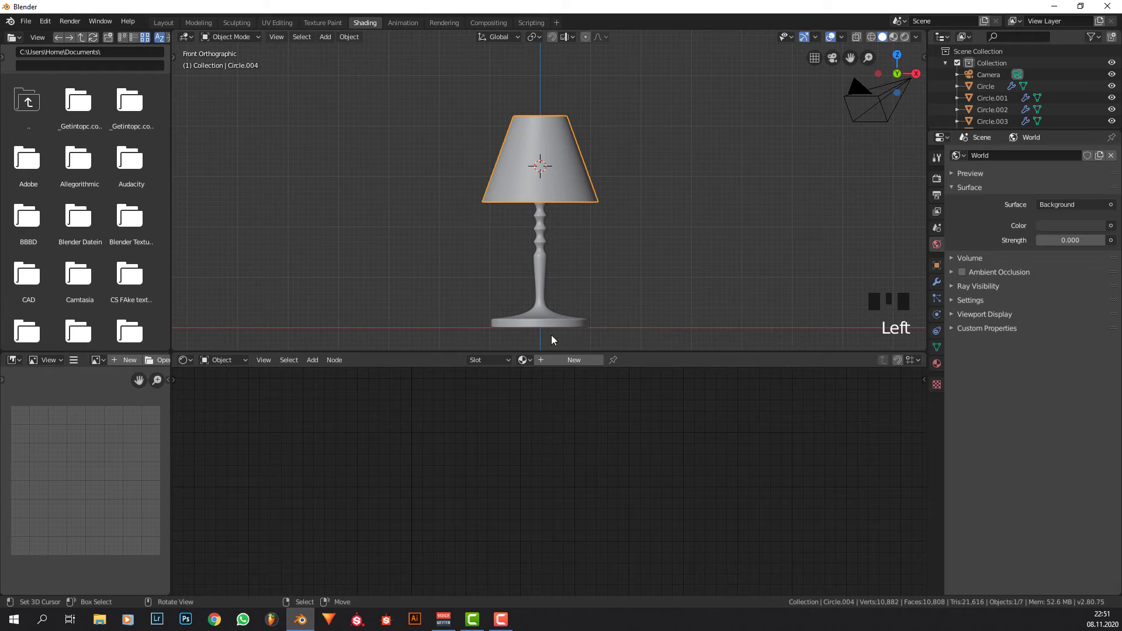
{"action": "left_click", "coordinate": [572, 321]}
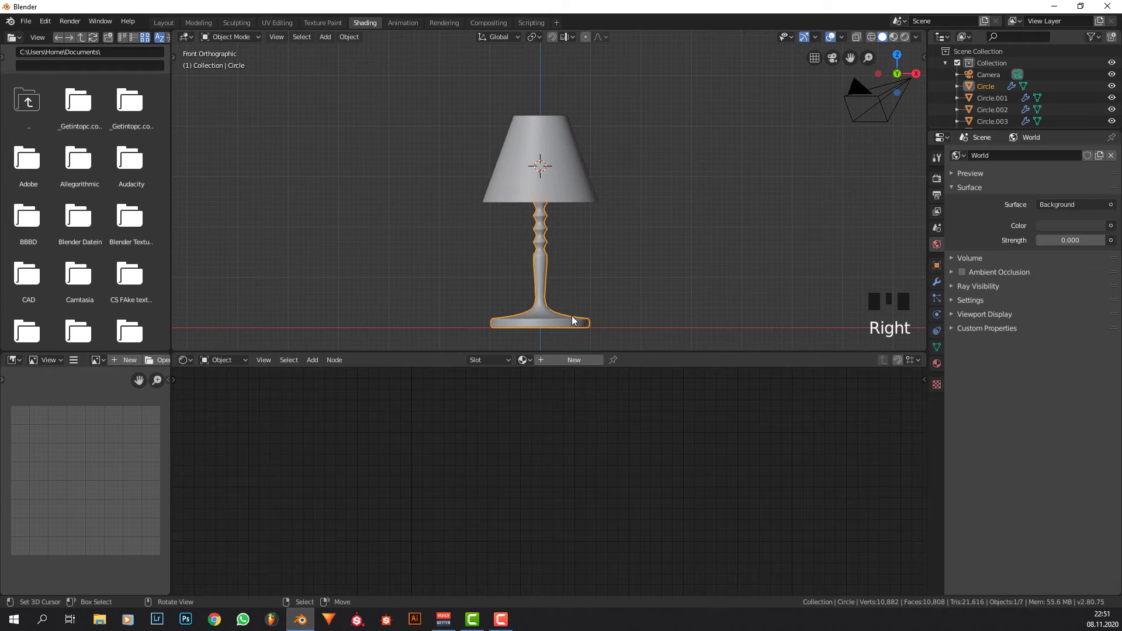
{"action": "right_click", "coordinate": [540, 178]}
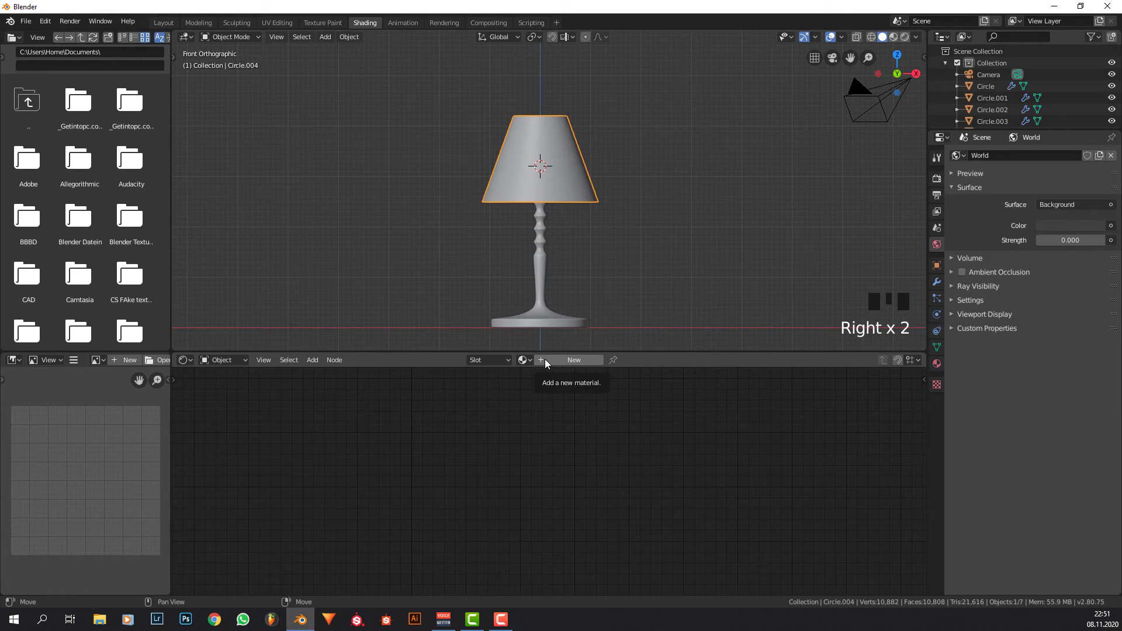
{"action": "left_click", "coordinate": [545, 359]}
Spread the Material Output and Principled BSDF nodes far apart to make room between them.
{"action": "scroll", "coordinate": [624, 440], "scroll_direction": "down", "scroll_amount": 2}
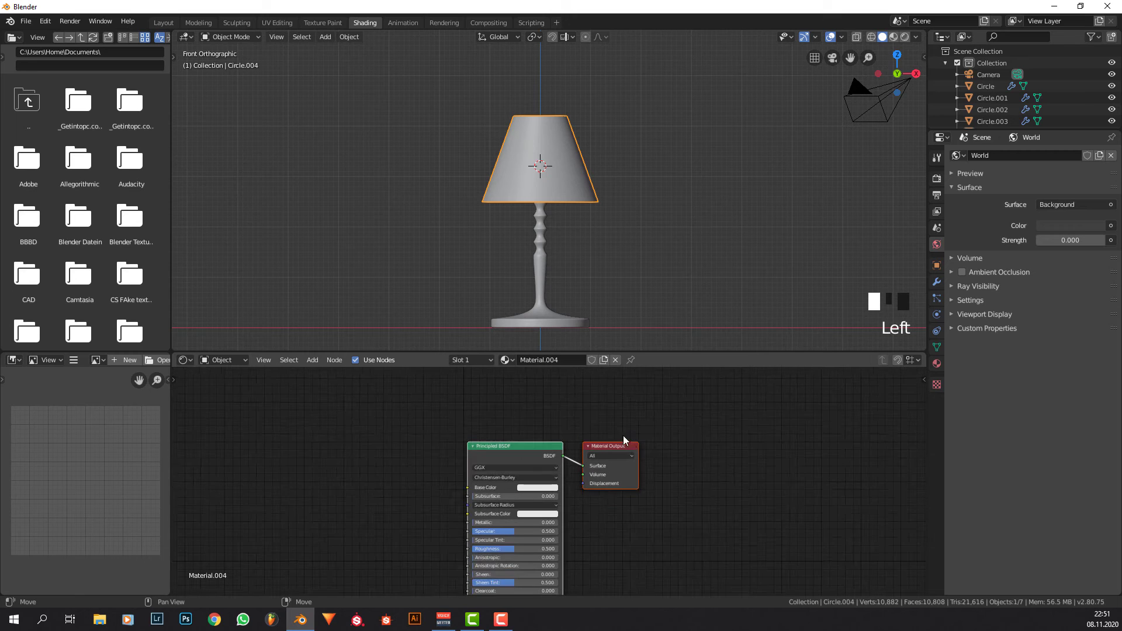
{"action": "scroll", "coordinate": [624, 444], "scroll_direction": "down", "scroll_amount": 1}
{"action": "left_click_drag", "start_coordinate": [632, 441], "coordinate": [709, 415]}
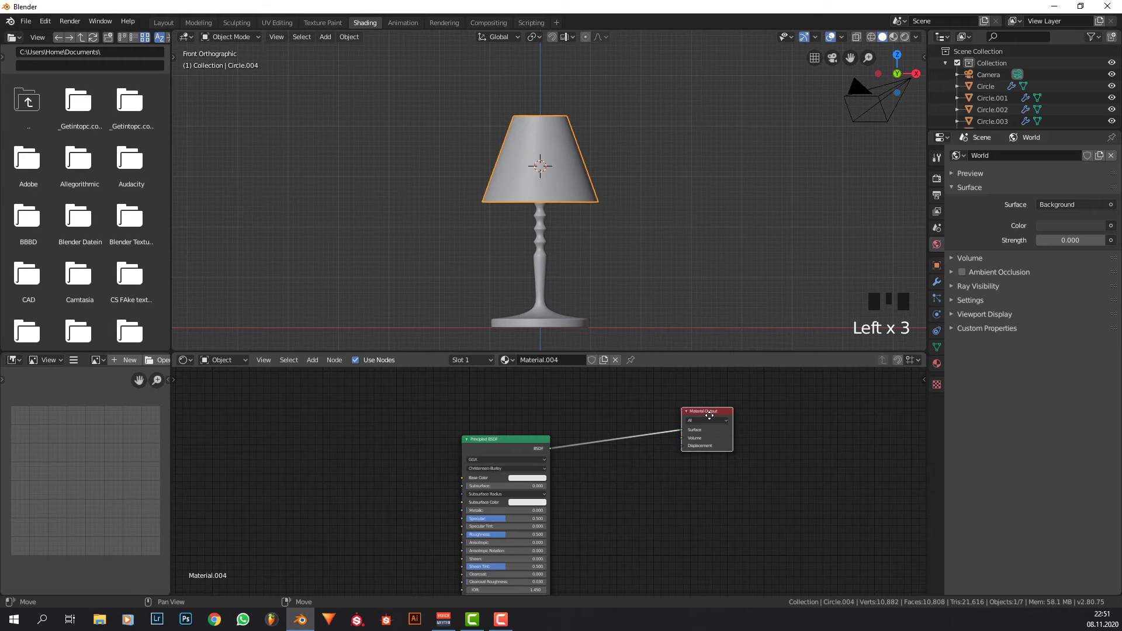
{"action": "middle_click_drag", "start_coordinate": [585, 407], "coordinate": [634, 385]}
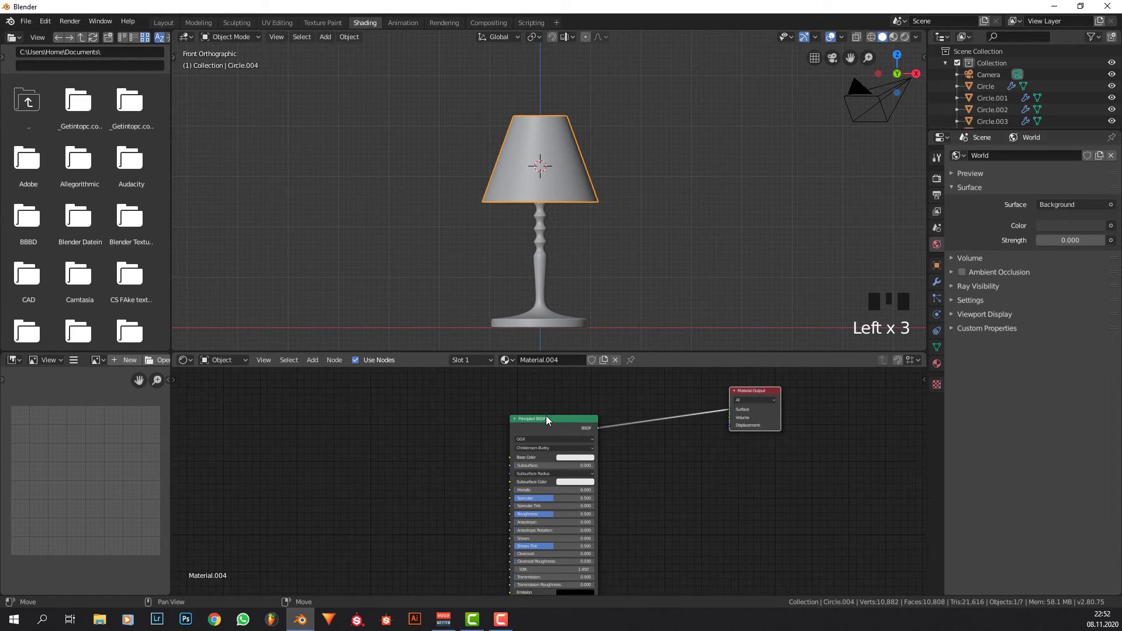
{"action": "left_click", "coordinate": [546, 417]}
{"action": "left_click_drag", "start_coordinate": [567, 422], "coordinate": [419, 422]}
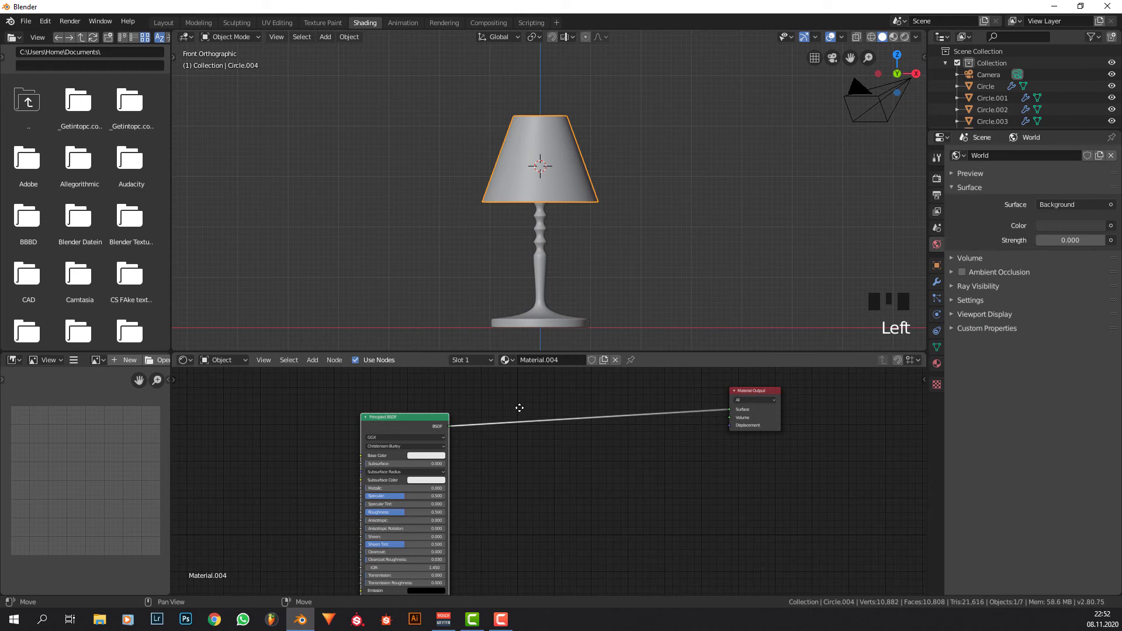
{"action": "scroll", "coordinate": [519, 406], "scroll_direction": "up", "scroll_amount": 2}
{"action": "middle_click_drag", "start_coordinate": [519, 396], "coordinate": [518, 421]}
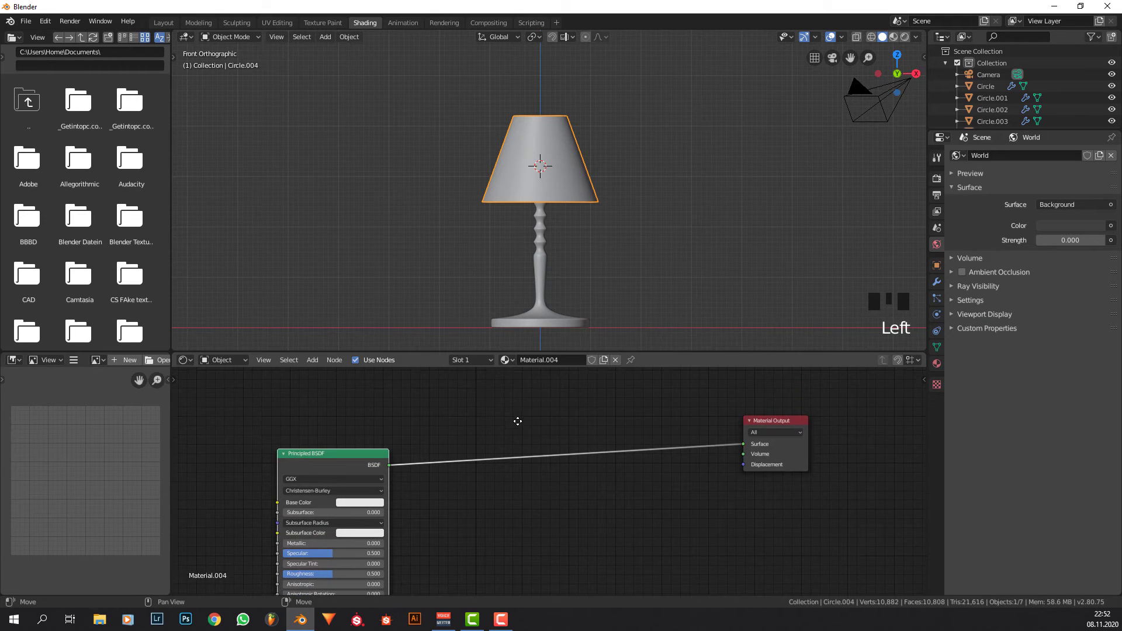
{"action": "key", "text": "shift+a"}
{"action": "left_click", "coordinate": [552, 387]}
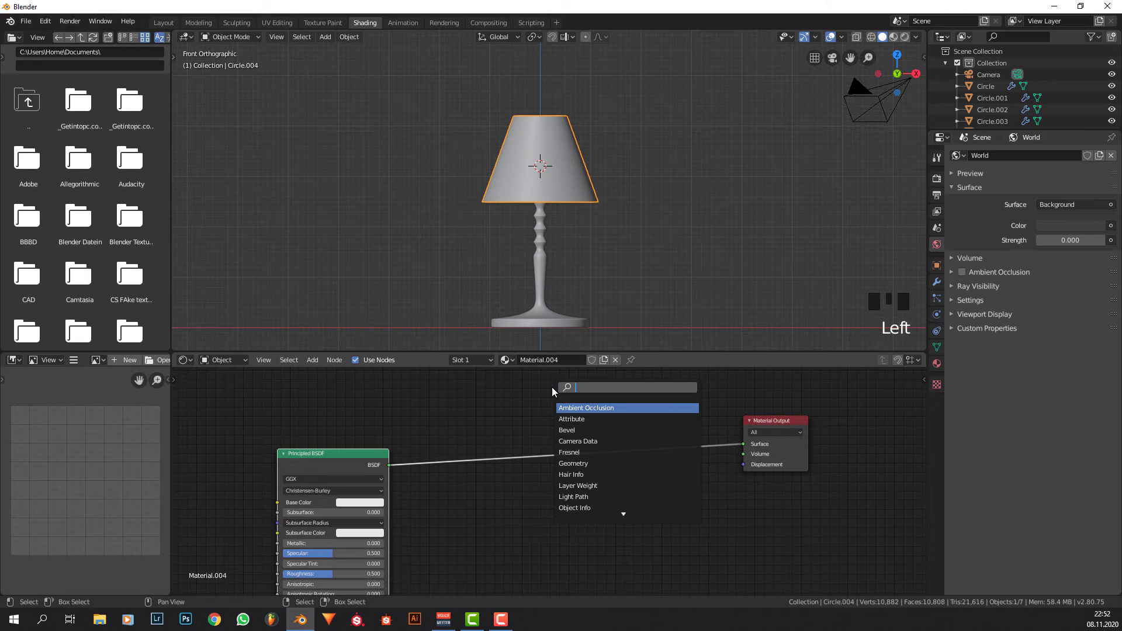
{"action": "left_click", "coordinate": [552, 387]}
{"action": "middle_click_drag", "start_coordinate": [454, 413], "coordinate": [482, 472]}
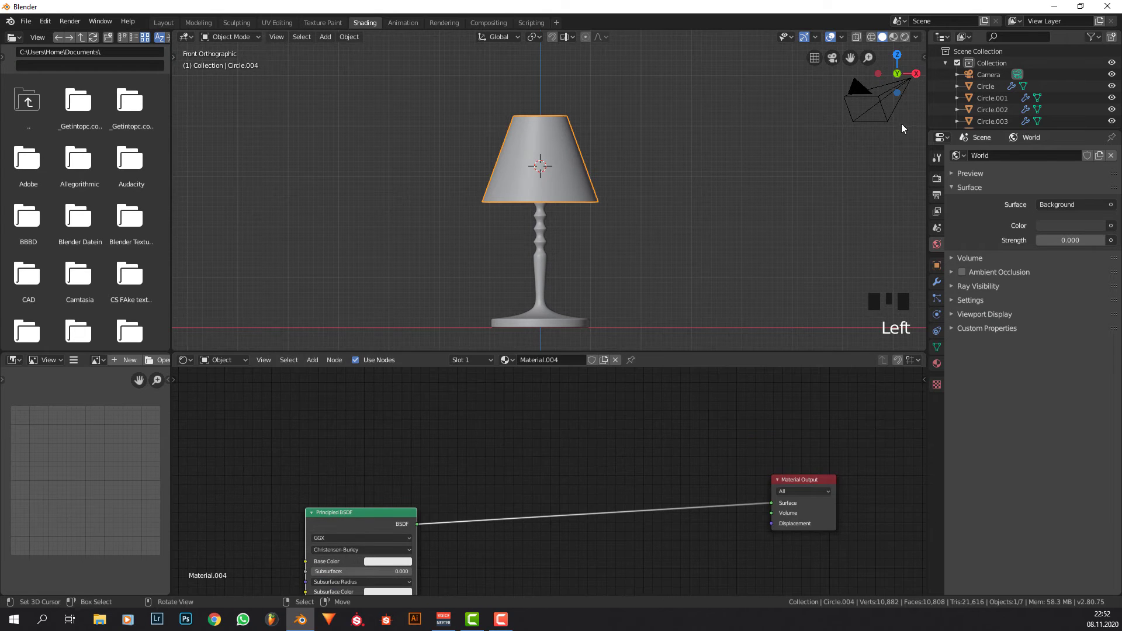
Switch the viewport to LookDev shading and add a Gradient Texture node above the Principled BSDF in the lampshade material.
{"action": "left_click", "coordinate": [893, 37]}
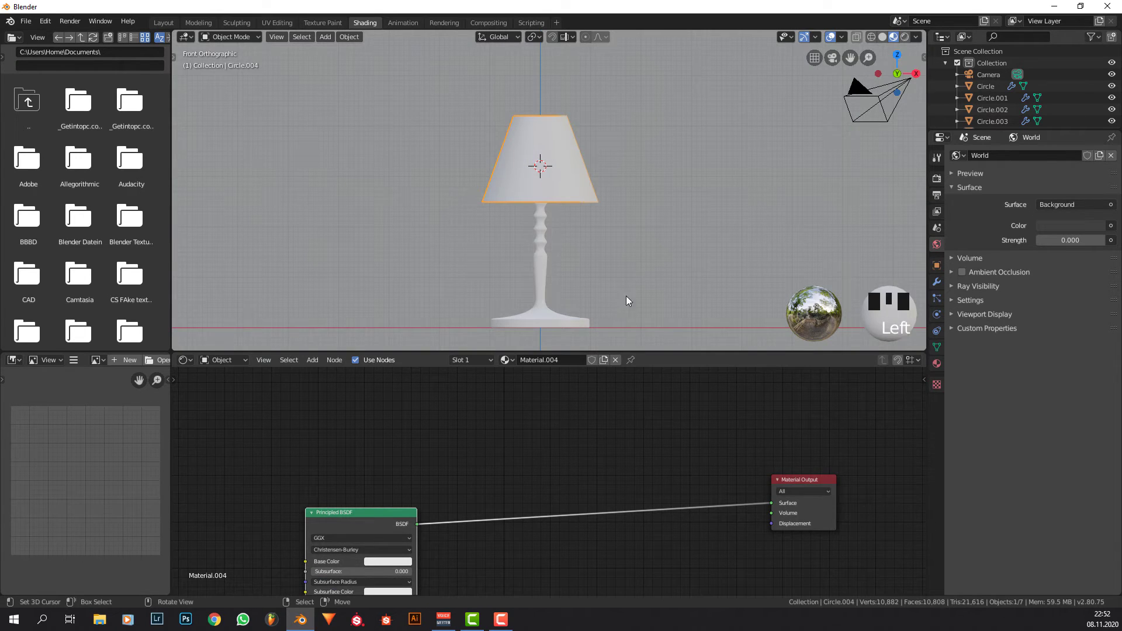
{"action": "scroll", "coordinate": [625, 408], "scroll_direction": "up", "scroll_amount": 2}
{"action": "middle_click_drag", "start_coordinate": [604, 383], "coordinate": [525, 394]}
{"action": "key", "text": "shift+a"}
{"action": "left_click", "coordinate": [525, 394]}
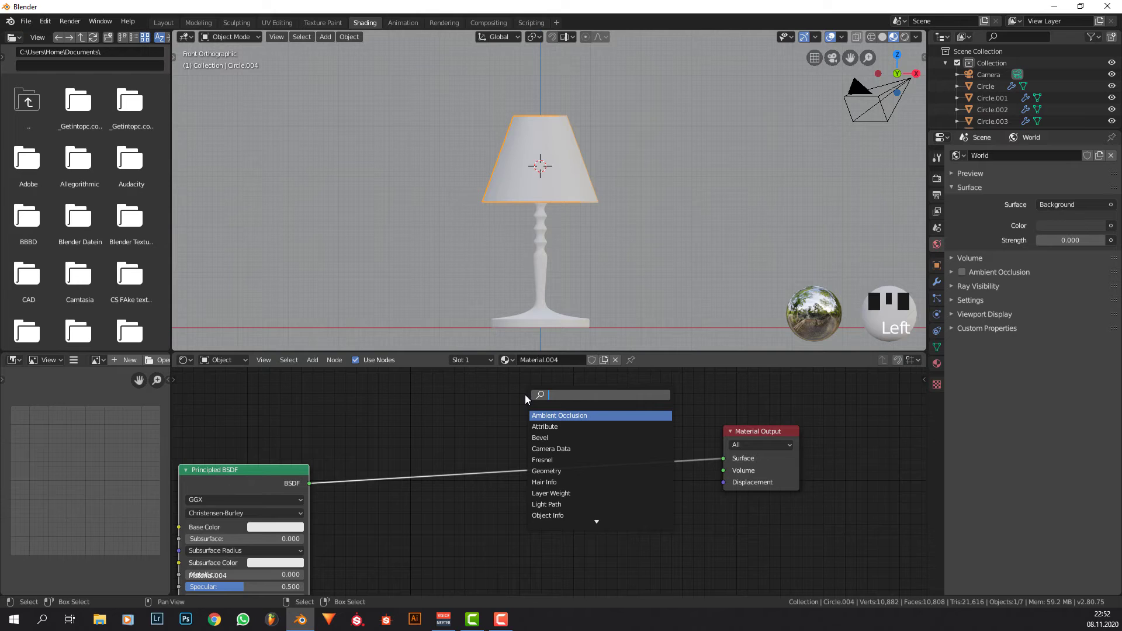
{"action": "type", "text": "grad"}
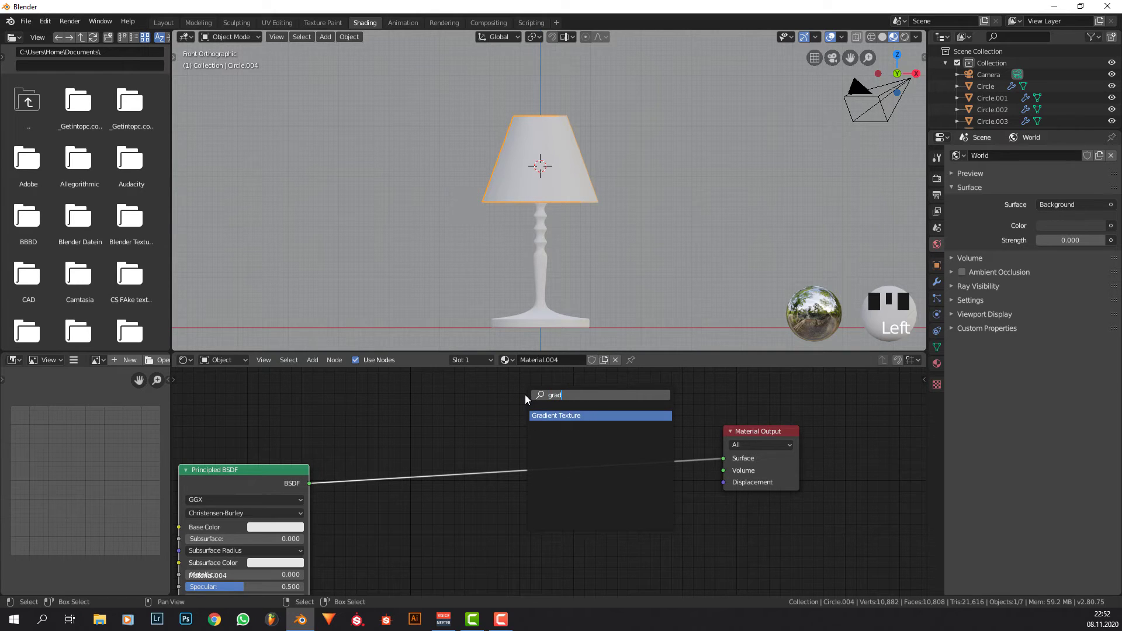
{"action": "key", "text": "Return"}
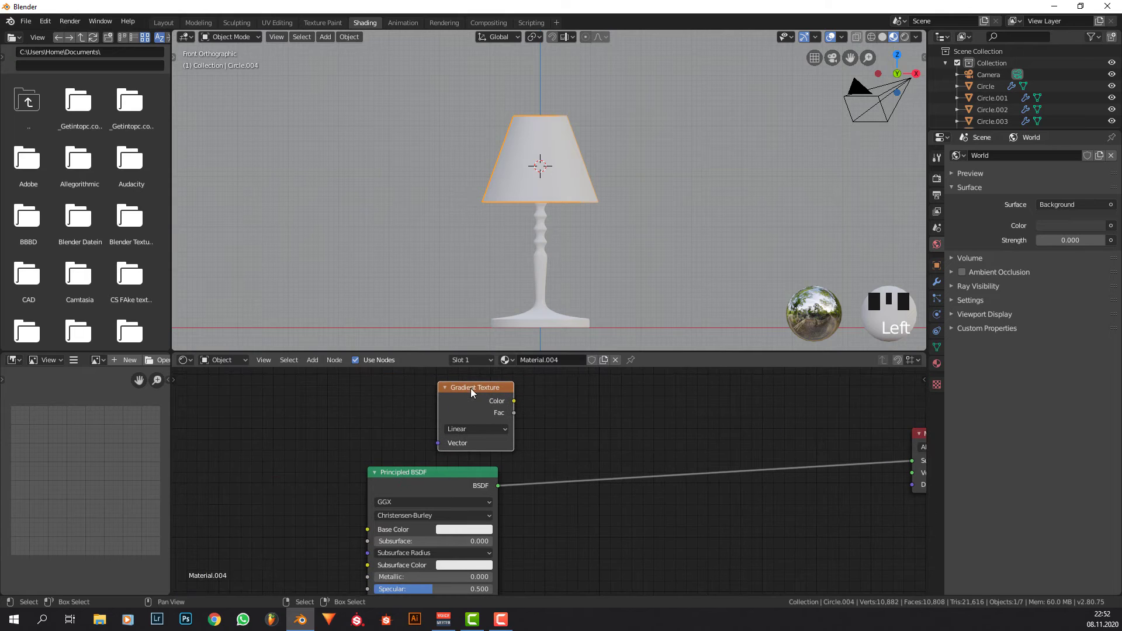
{"action": "left_click", "coordinate": [381, 382]}
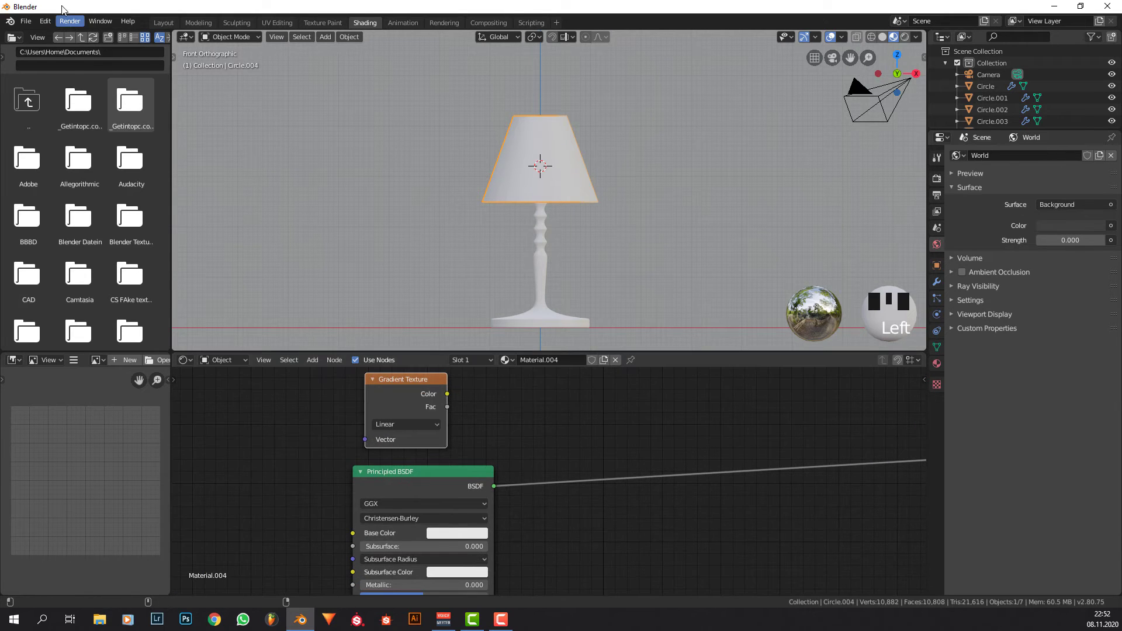
Look up the Node Wrangler add-on in the preferences by searching the add-ons for "node", and close the preferences.
{"action": "left_click", "coordinate": [45, 23]}
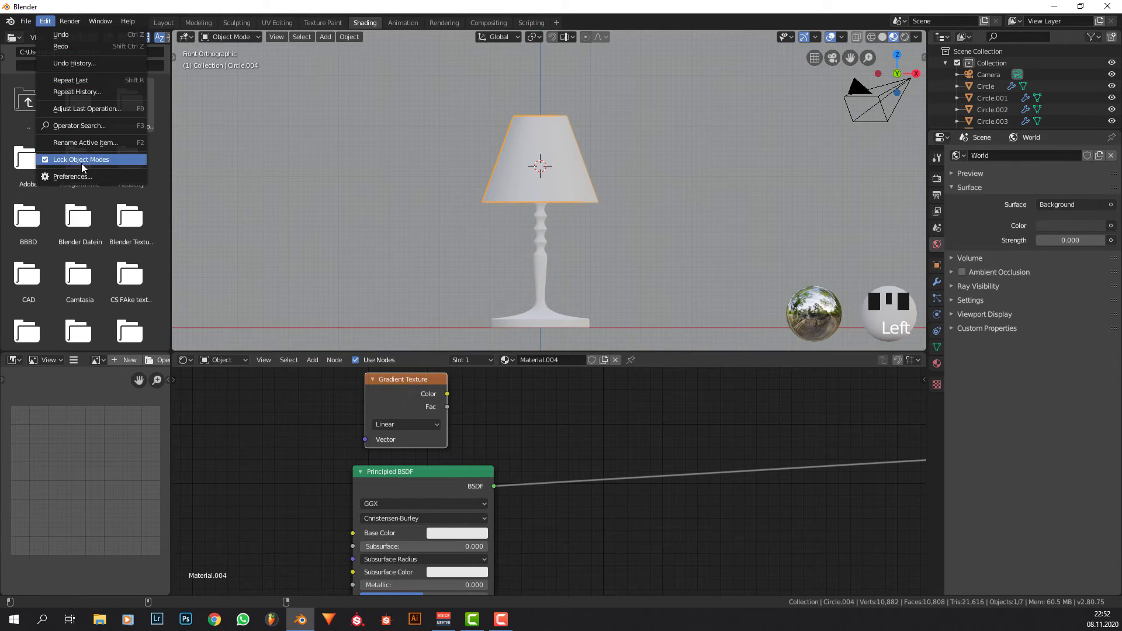
{"action": "left_click", "coordinate": [83, 177]}
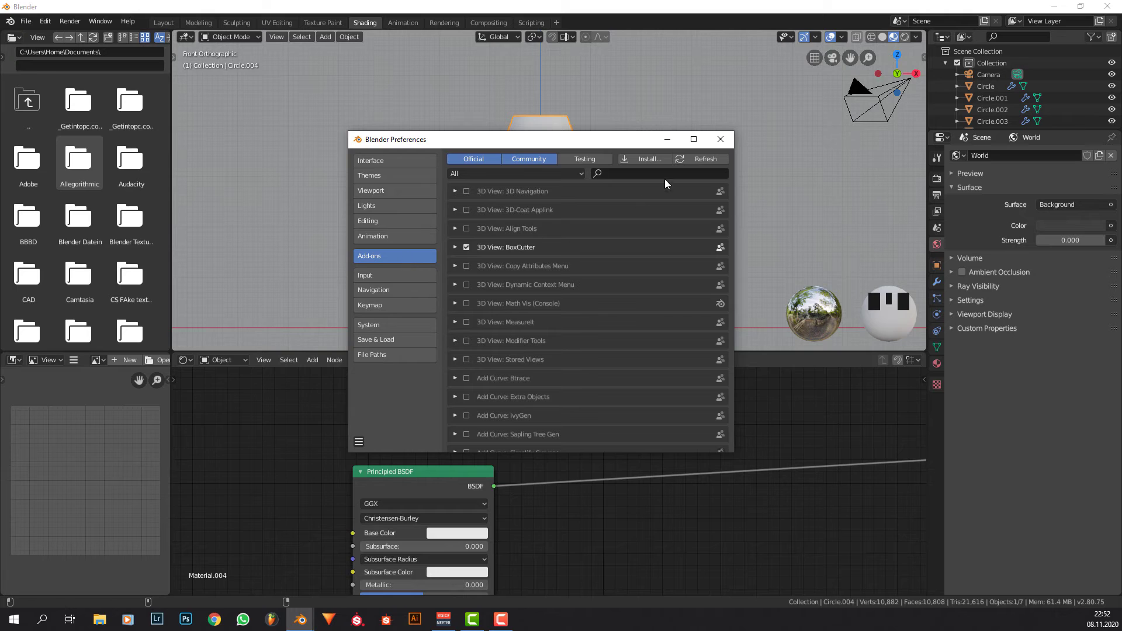
{"action": "left_click", "coordinate": [666, 174]}
{"action": "type", "text": "node"}
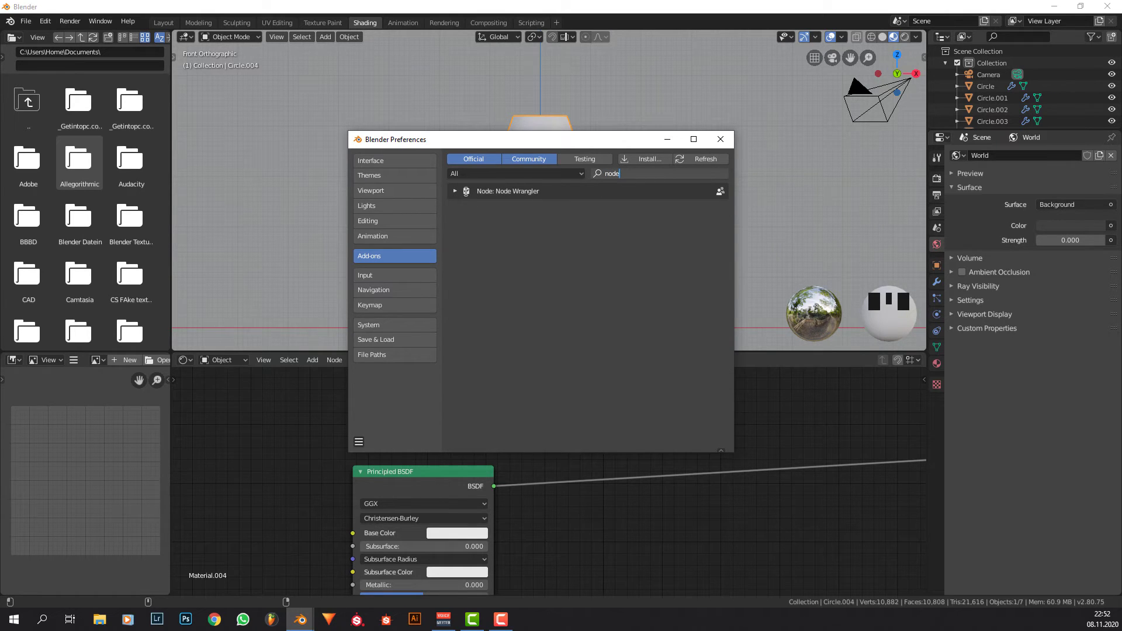
{"action": "left_click", "coordinate": [721, 139]}
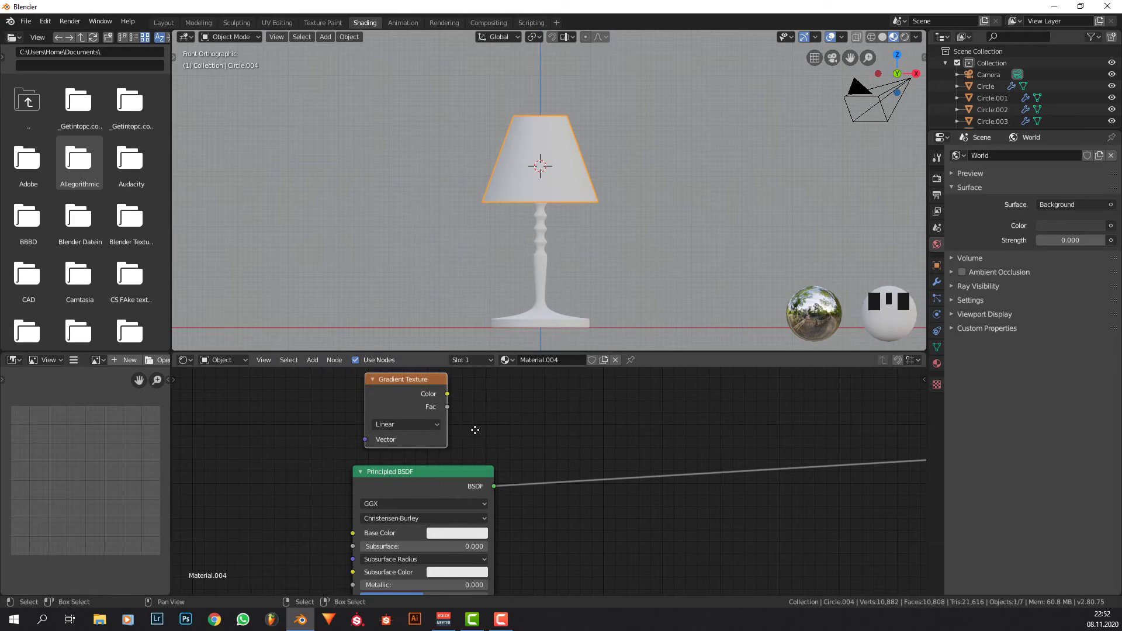
Add linked Texture Coordinate and Mapping nodes to the Gradient Texture's vector input using Node Wrangler.
{"action": "middle_click_drag", "start_coordinate": [475, 431], "coordinate": [487, 439]}
{"action": "left_click", "coordinate": [464, 394]}
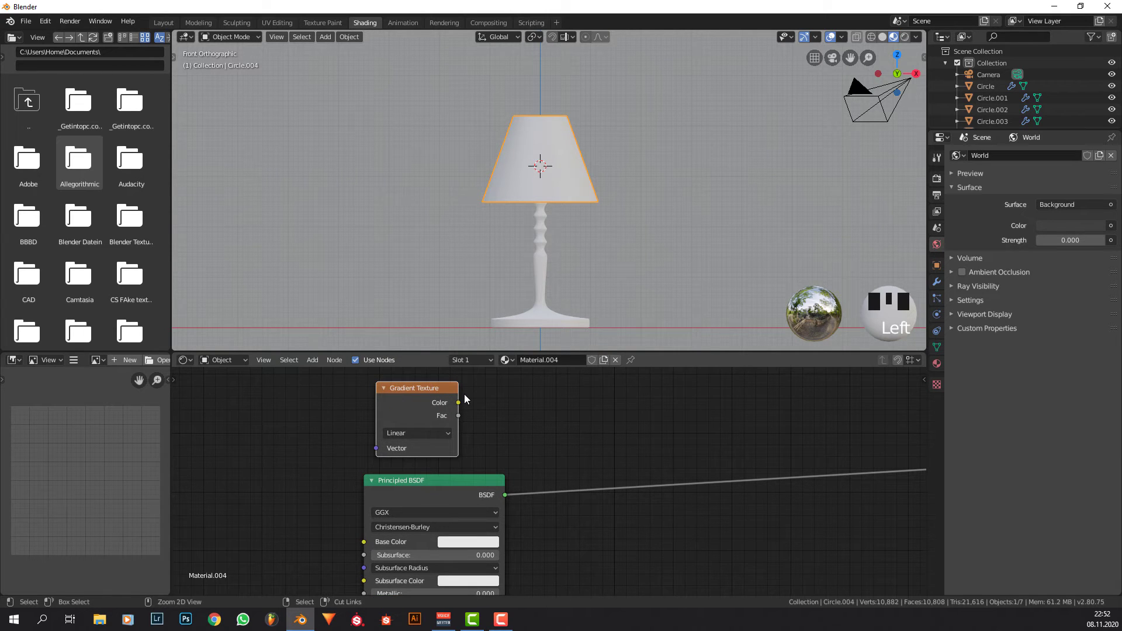
{"action": "key", "text": "ctrl+t"}
{"action": "middle_click_drag", "start_coordinate": [465, 394], "coordinate": [647, 408]}
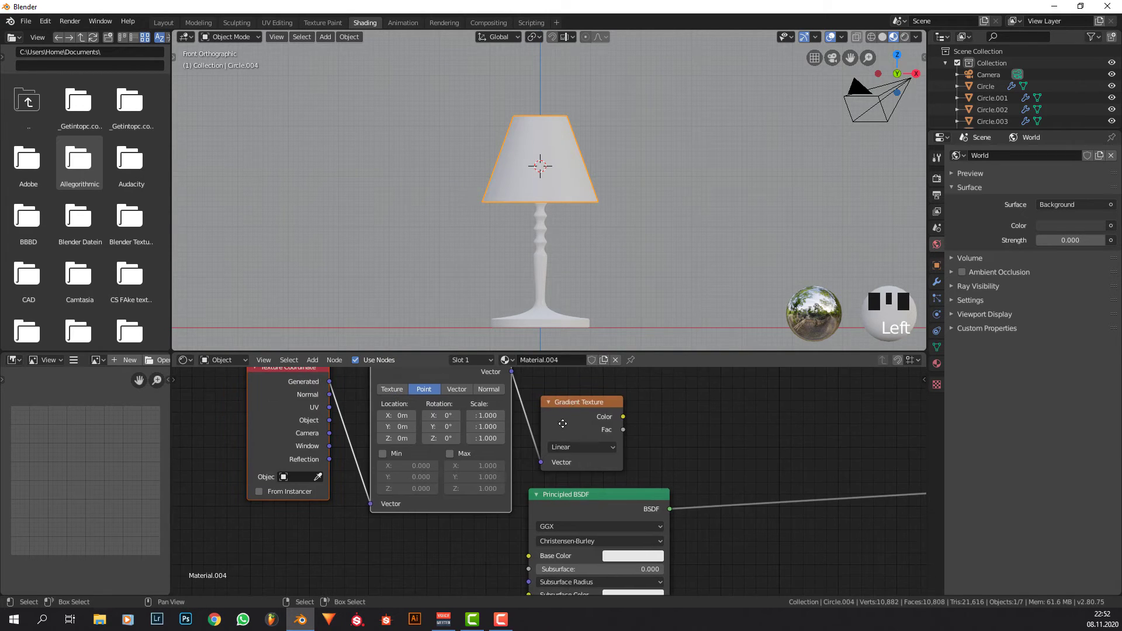
{"action": "middle_click_drag", "start_coordinate": [562, 423], "coordinate": [559, 447]}
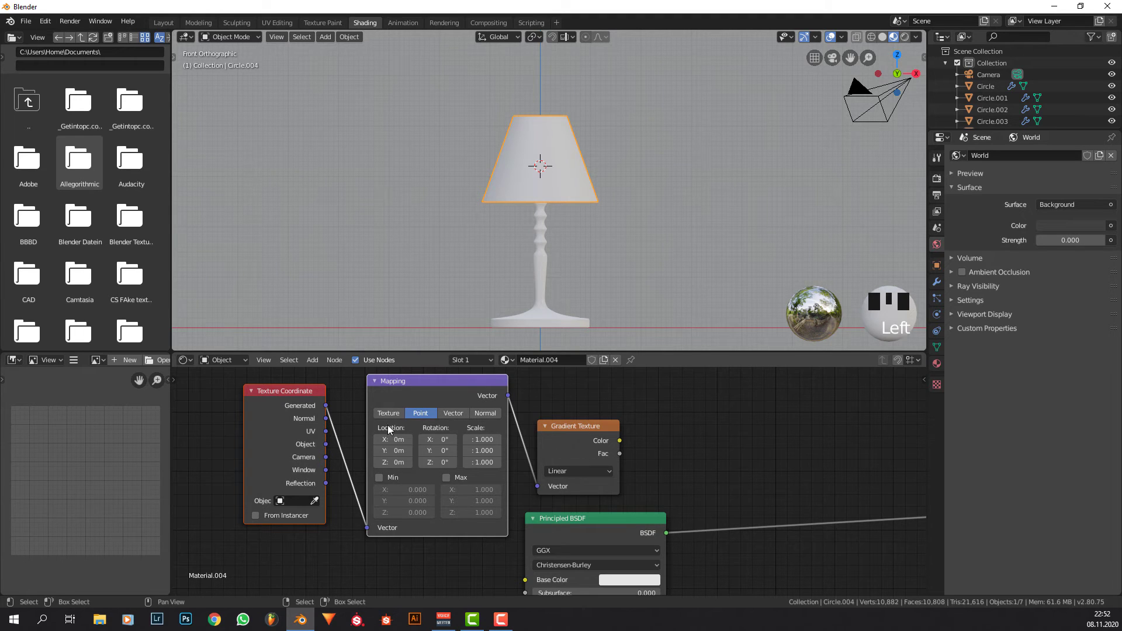
{"action": "middle_click_drag", "start_coordinate": [608, 438], "coordinate": [390, 417]}
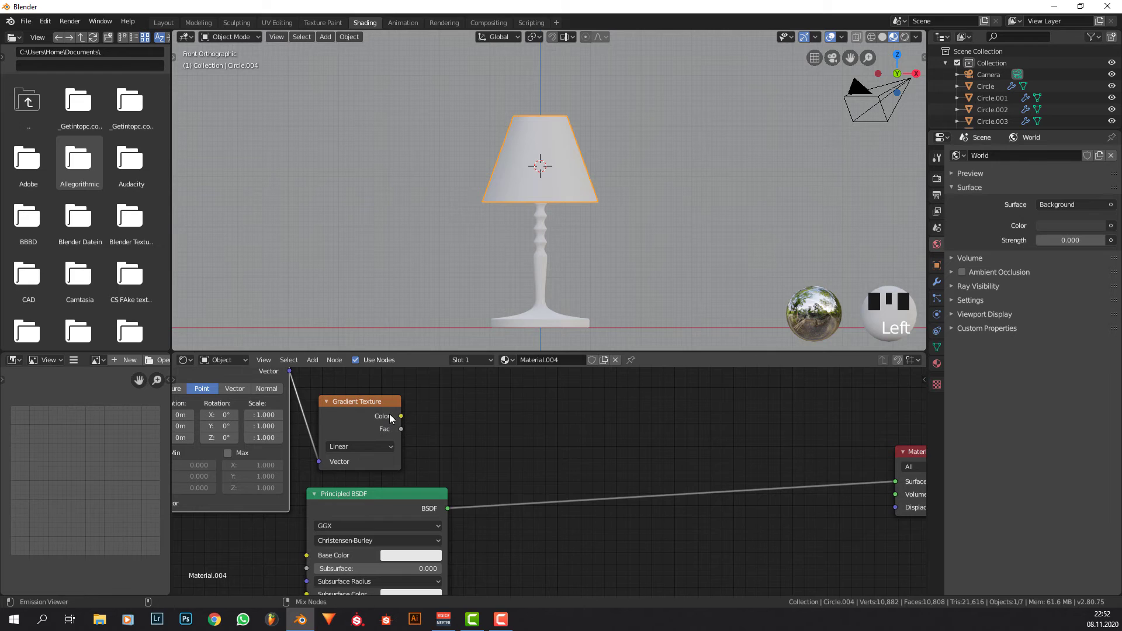
Preview the Gradient Texture's color output on the lampshade and set the Mapping node's Y rotation to 90°.
{"action": "left_click", "coordinate": [389, 414], "text": "ctrl+shift"}
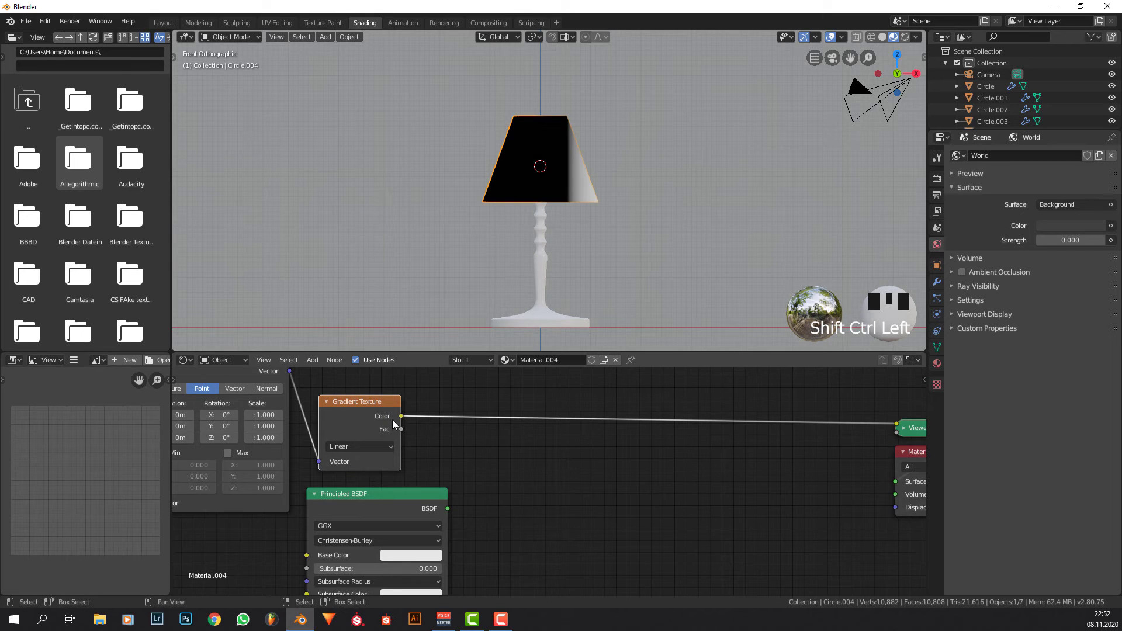
{"action": "middle_click_drag", "start_coordinate": [388, 425], "coordinate": [570, 401]}
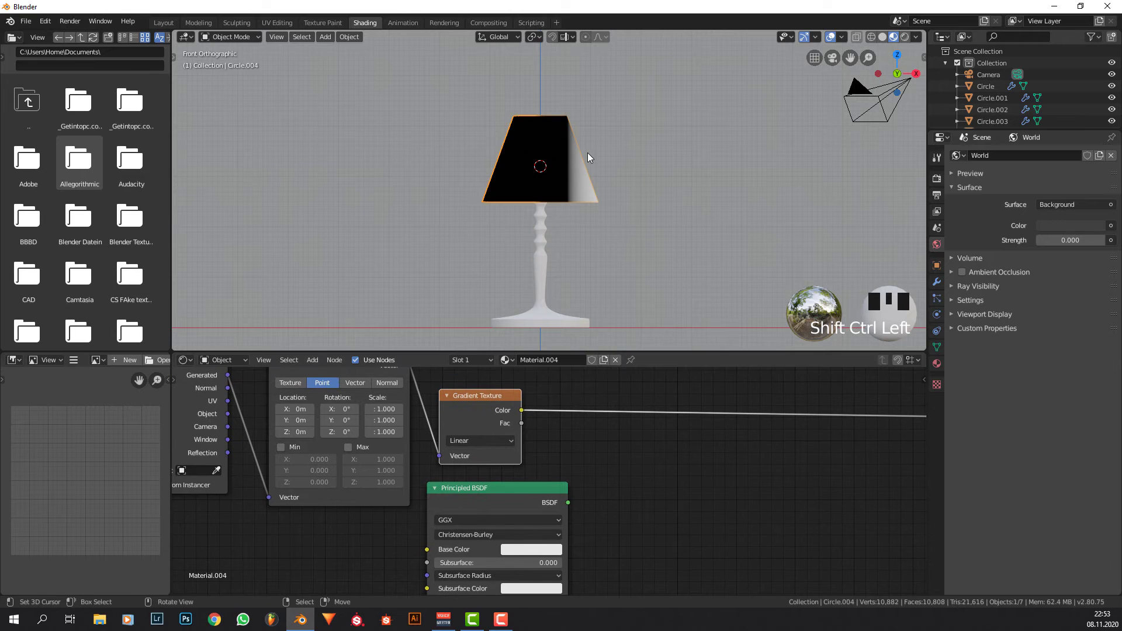
{"action": "scroll", "coordinate": [575, 228], "scroll_direction": "up", "scroll_amount": 1}
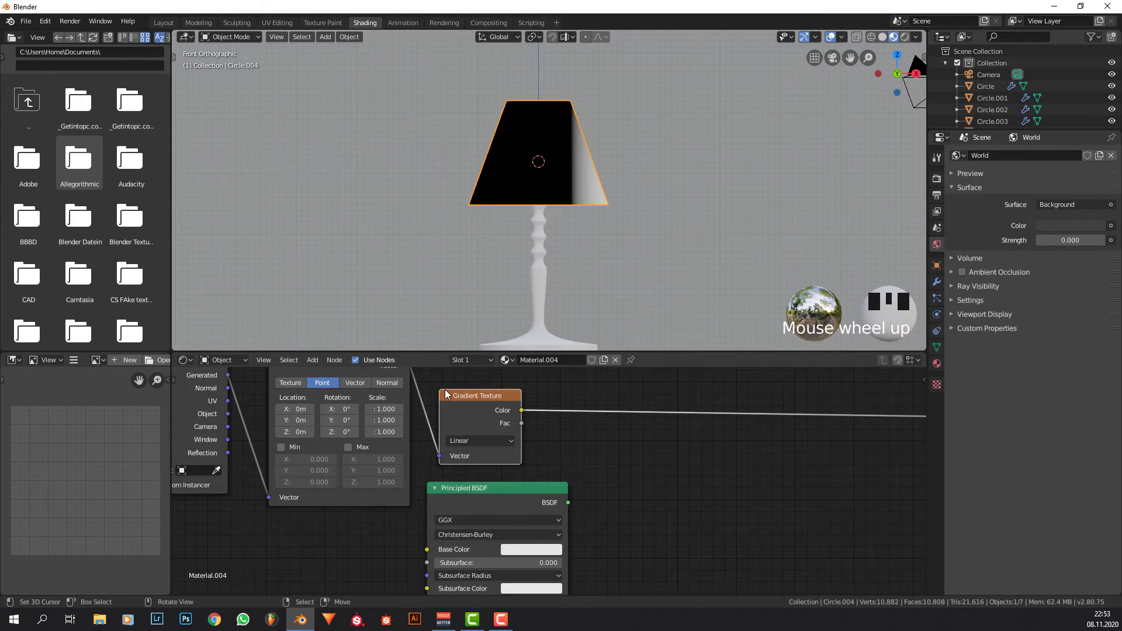
{"action": "left_click_drag", "start_coordinate": [341, 420], "coordinate": [358, 425]}
{"action": "left_click", "coordinate": [356, 421]}
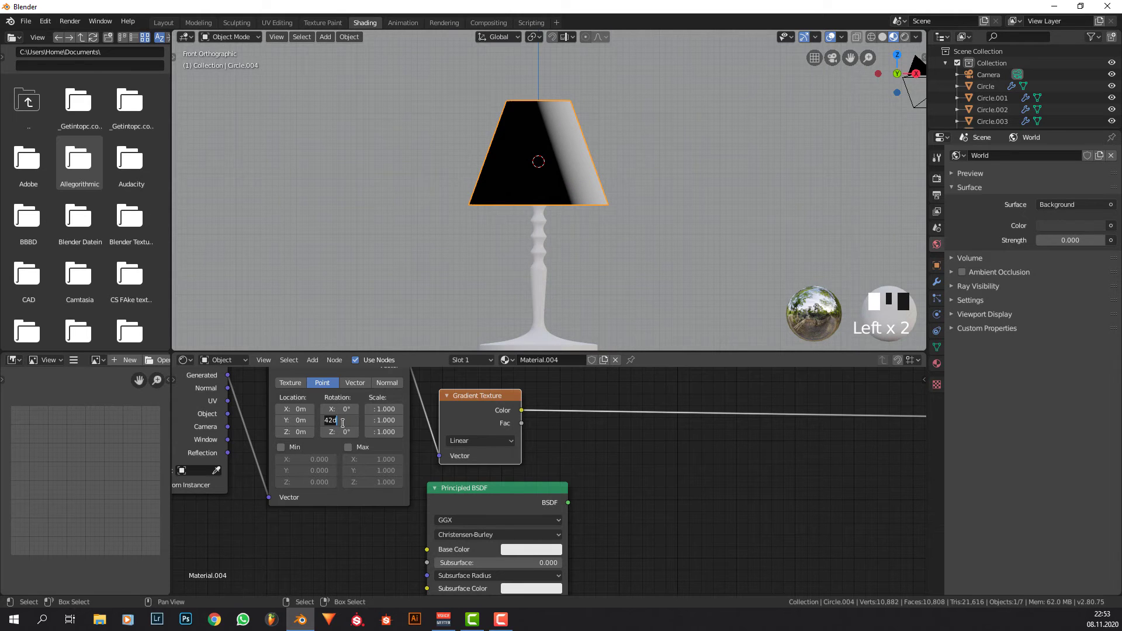
{"action": "type", "text": "90"}
{"action": "key", "text": "Return"}
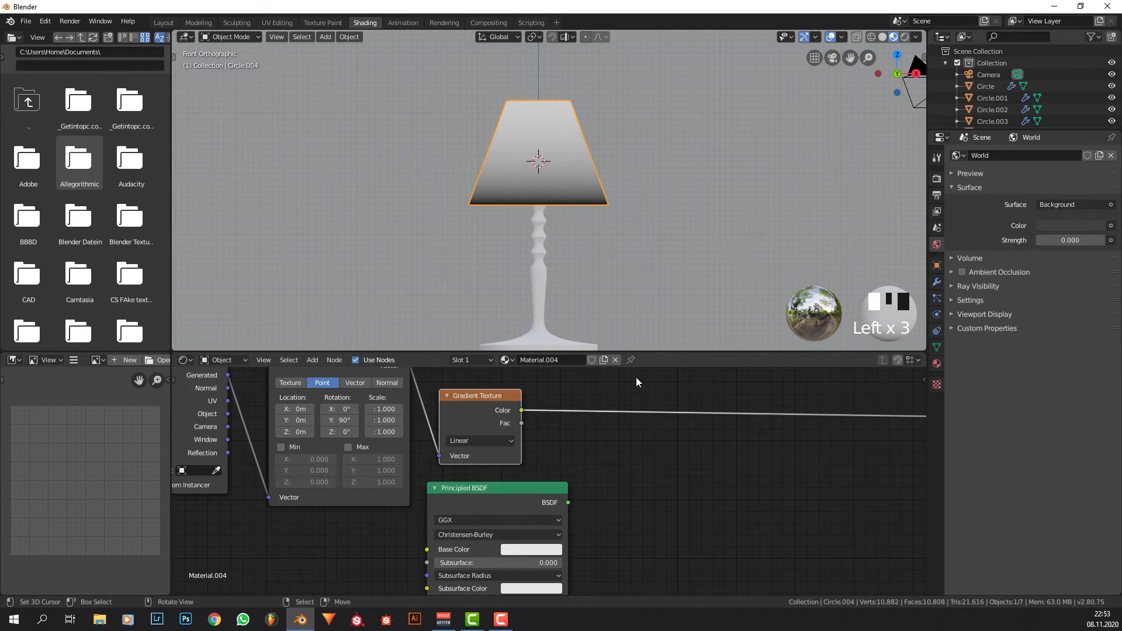
Insert a ColorRamp node into the link between the Gradient Texture and the Viewer.
{"action": "middle_click_drag", "start_coordinate": [654, 405], "coordinate": [486, 411]}
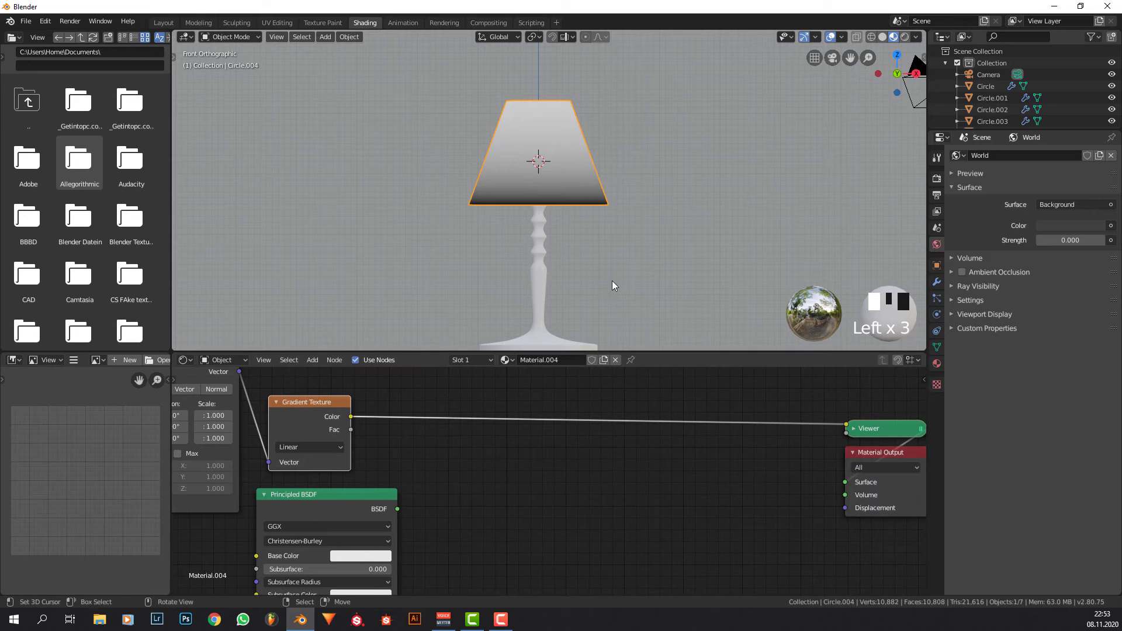
{"action": "key", "text": "shift+a"}
{"action": "left_click", "coordinate": [458, 401]}
{"action": "type", "text": "color ramp"}
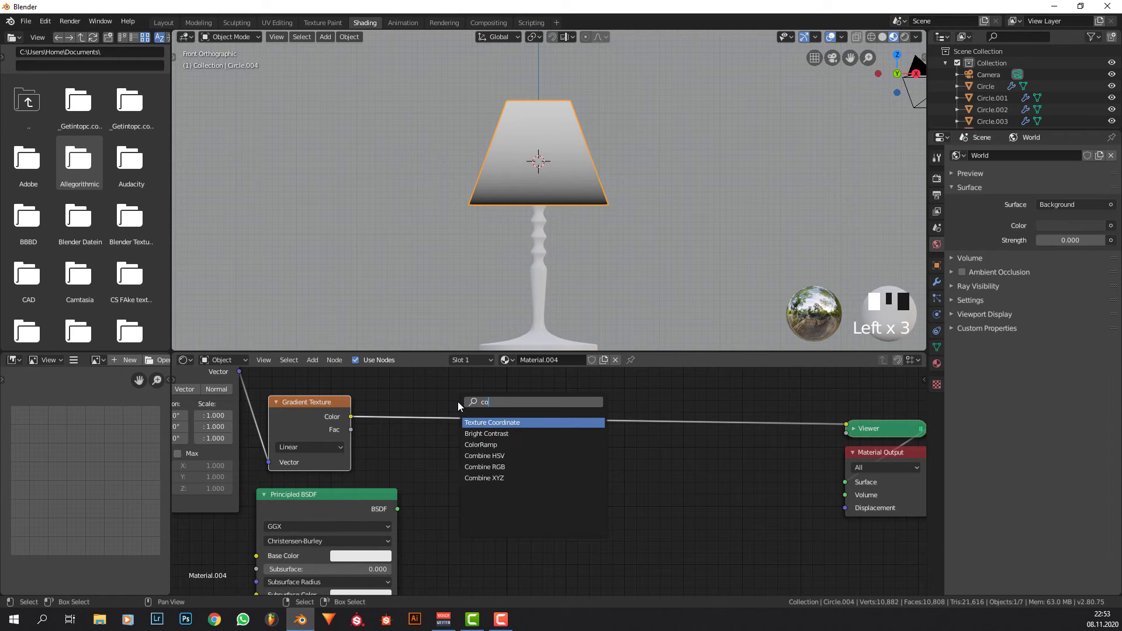
{"action": "key", "text": "Return"}
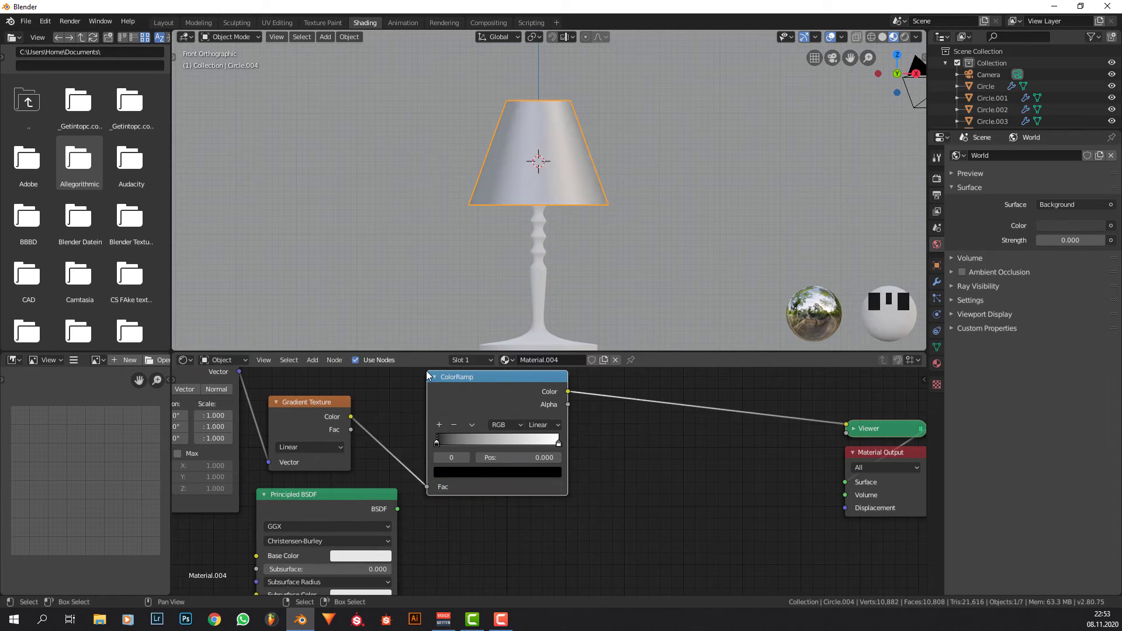
{"action": "left_click", "coordinate": [426, 370]}
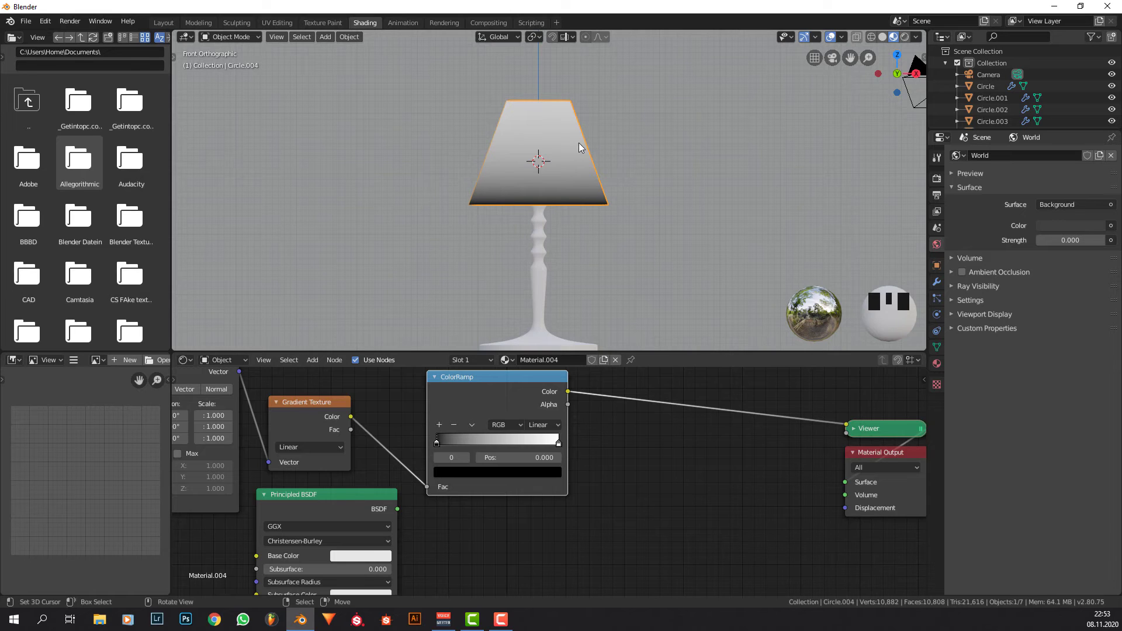
Set the ColorRamp interpolation to Constant and the black start stop's position to 0.0.
{"action": "scroll", "coordinate": [526, 403], "scroll_direction": "up", "scroll_amount": 3}
{"action": "scroll", "coordinate": [557, 188], "scroll_direction": "up", "scroll_amount": 3}
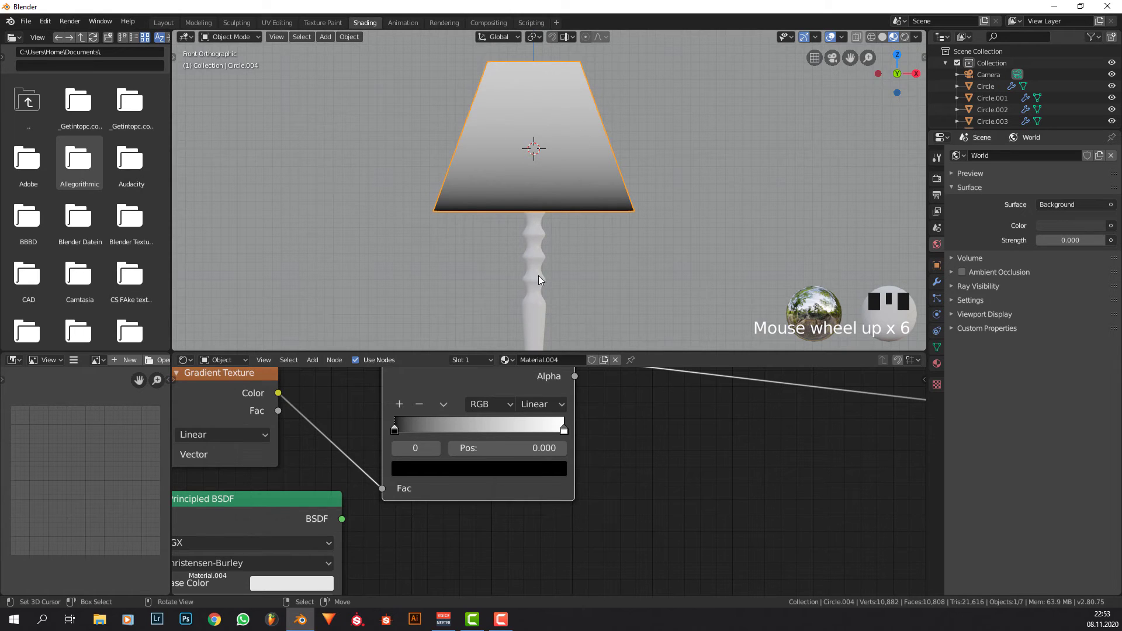
{"action": "left_click_drag", "start_coordinate": [563, 429], "coordinate": [583, 417]}
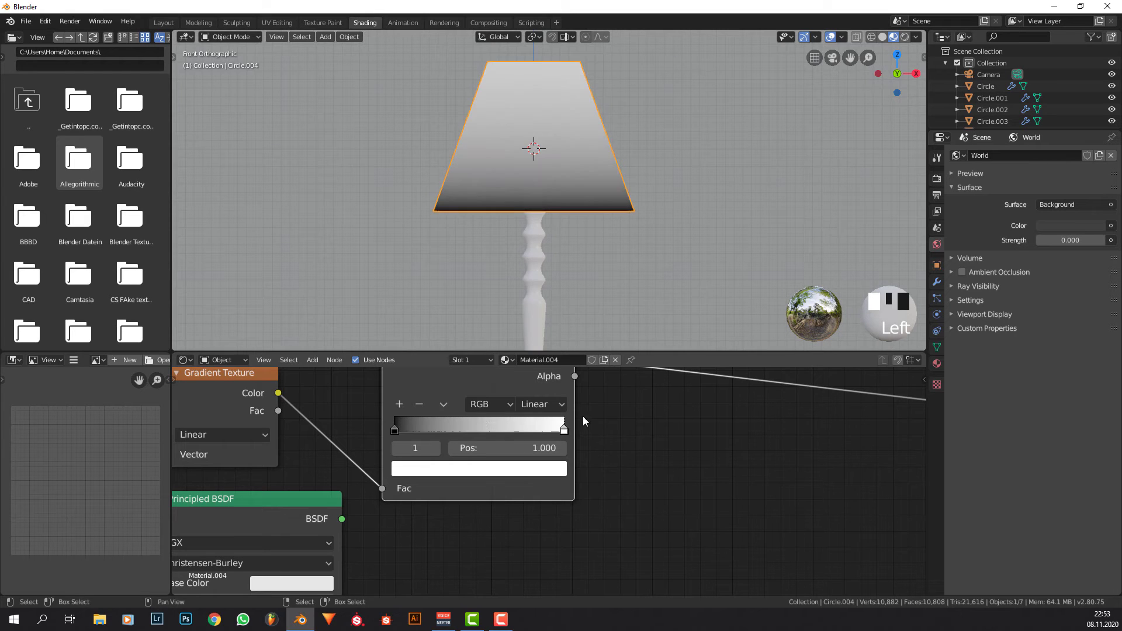
{"action": "left_click_drag", "start_coordinate": [412, 423], "coordinate": [366, 423]}
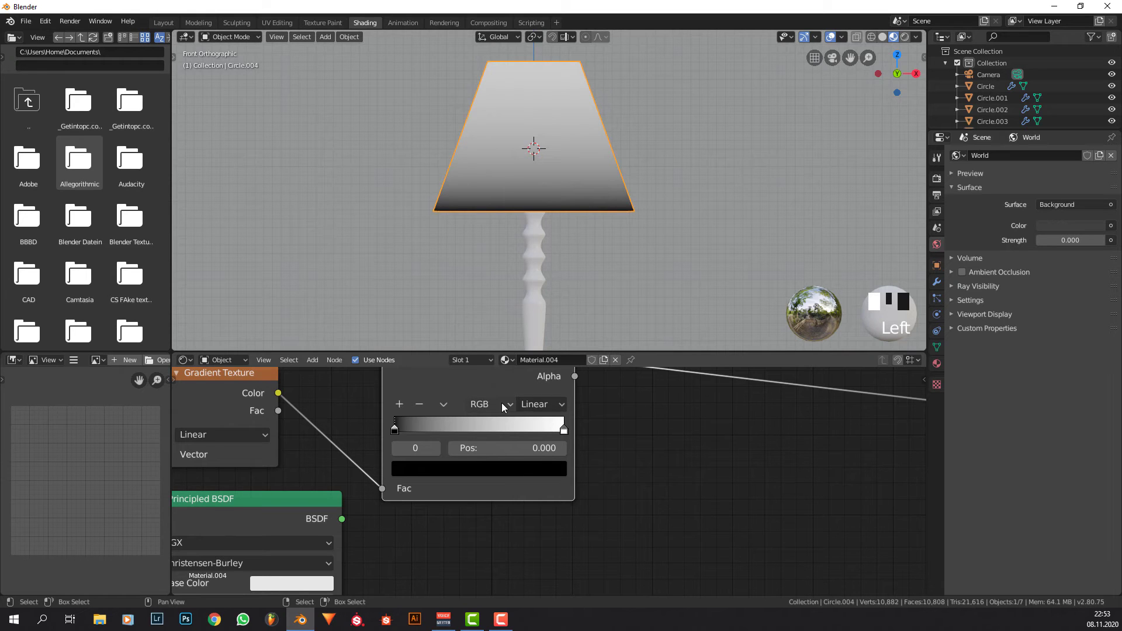
{"action": "left_click", "coordinate": [549, 406]}
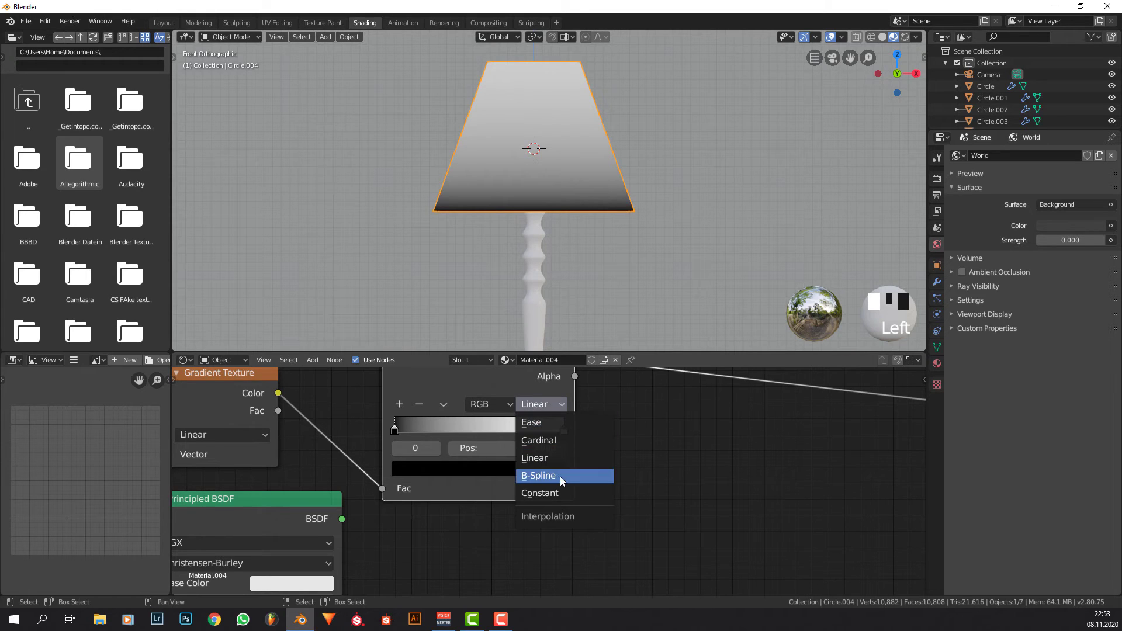
{"action": "left_click", "coordinate": [560, 493]}
{"action": "left_click", "coordinate": [526, 448]}
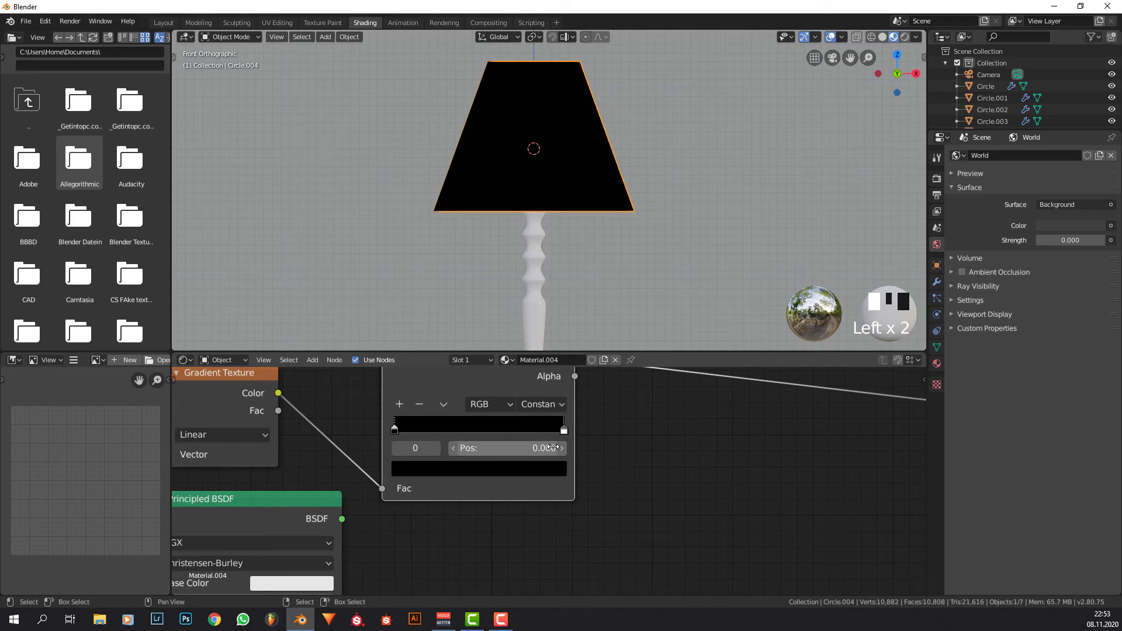
{"action": "type", "text": "0.0"}
{"action": "key", "text": "Return"}
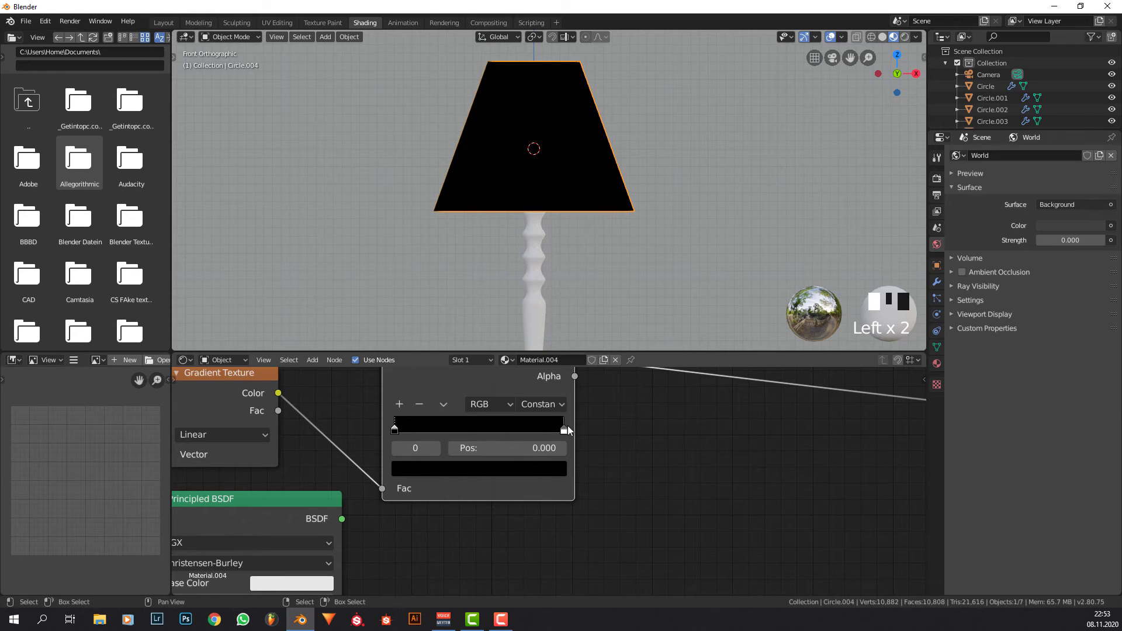
Add another stop to the ColorRamp and set the black end stop's position to 0.95.
{"action": "left_click_drag", "start_coordinate": [562, 430], "coordinate": [536, 434]}
{"action": "left_click", "coordinate": [400, 406]}
{"action": "left_click", "coordinate": [544, 453]}
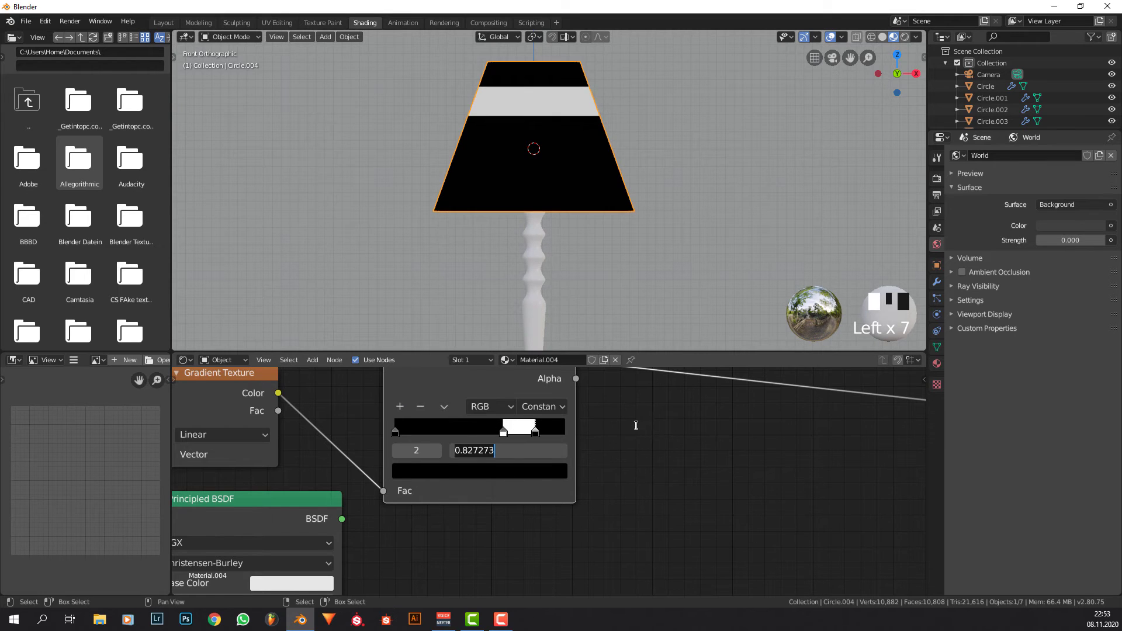
{"action": "type", "text": "0.95"}
{"action": "key", "text": "Return"}
Set the position of the ColorRamp's white middle stop to 0.05.
{"action": "left_click", "coordinate": [479, 431]}
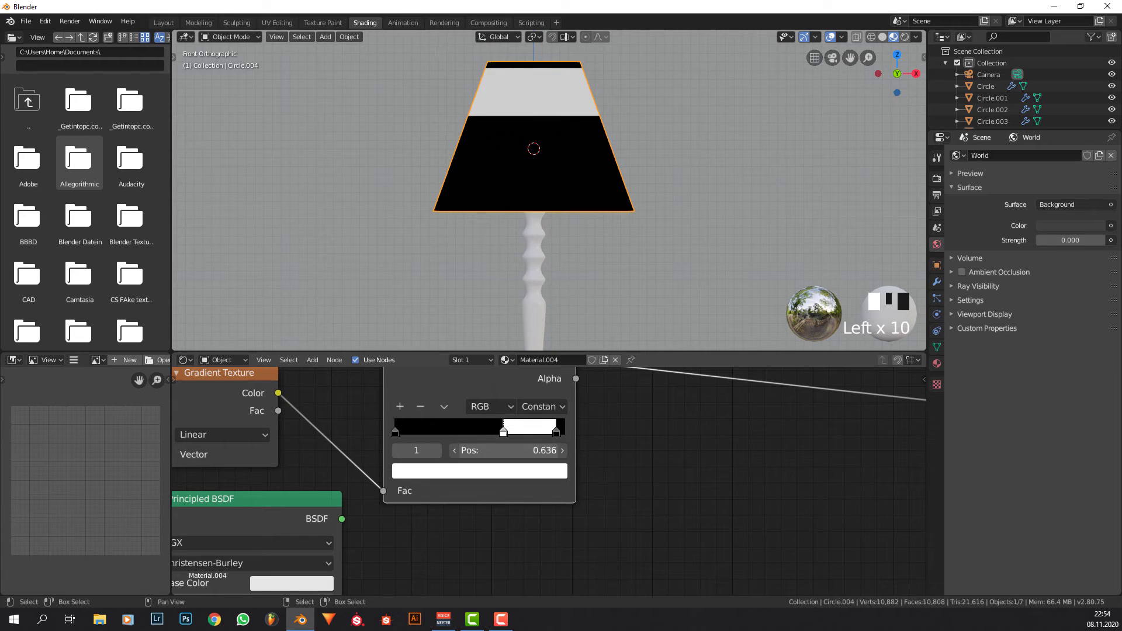
{"action": "left_click", "coordinate": [509, 450]}
{"action": "type", "text": ".05"}
{"action": "key", "text": "Return"}
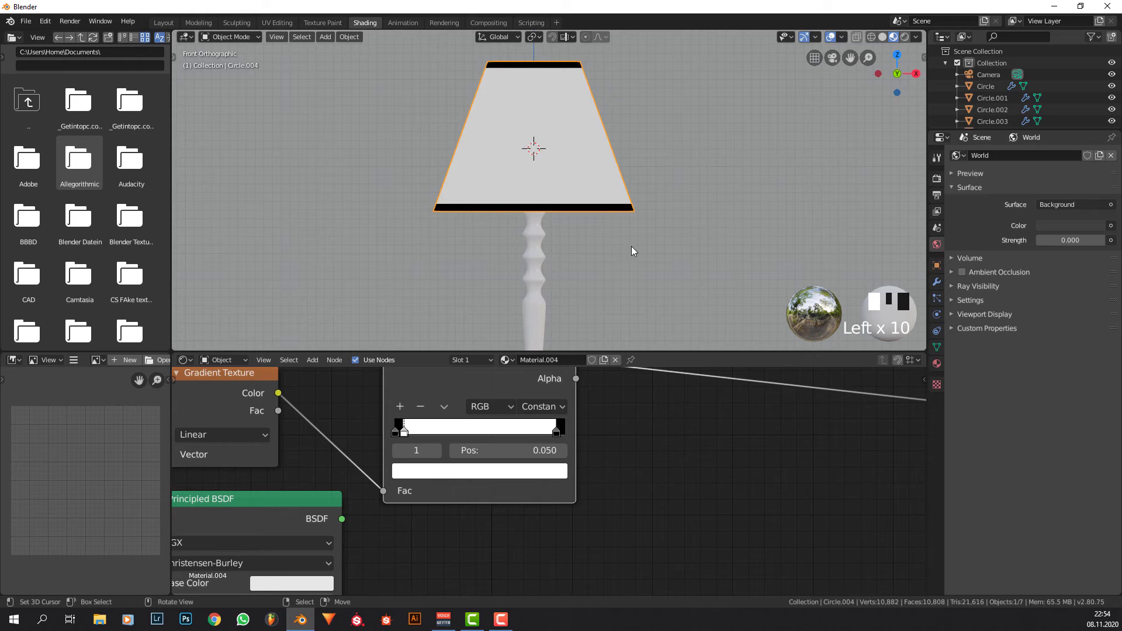
Move the ColorRamp's black end stop inward and set its position back to 0.95.
{"action": "left_click_drag", "start_coordinate": [555, 433], "coordinate": [535, 422]}
{"action": "double_click", "coordinate": [508, 450]}
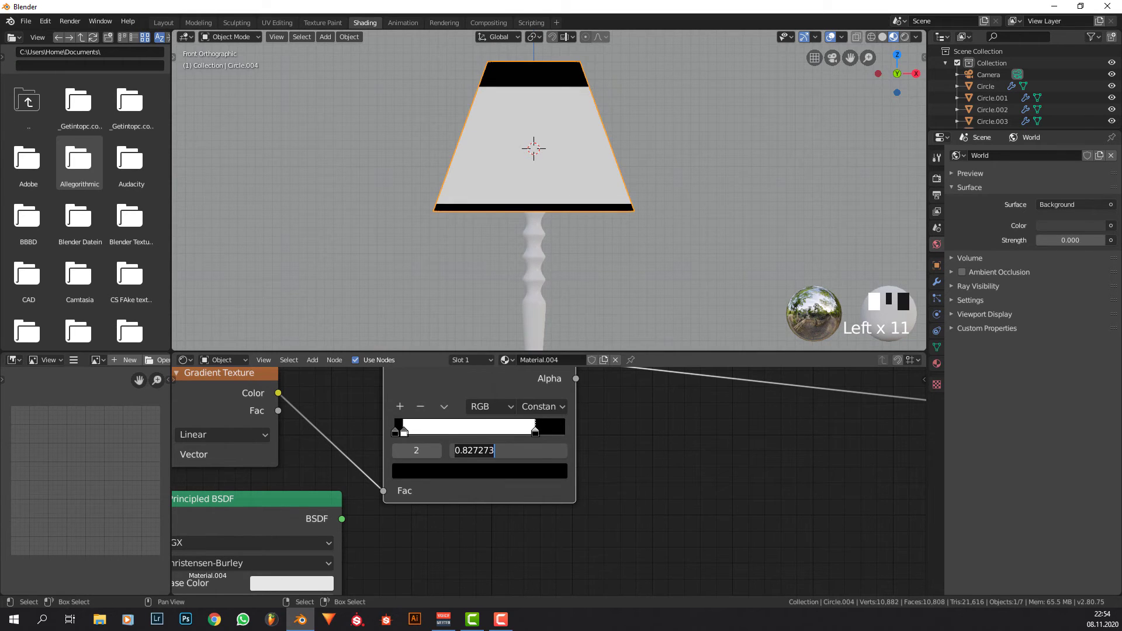
{"action": "type", "text": ".95"}
{"action": "left_click", "coordinate": [569, 311]}
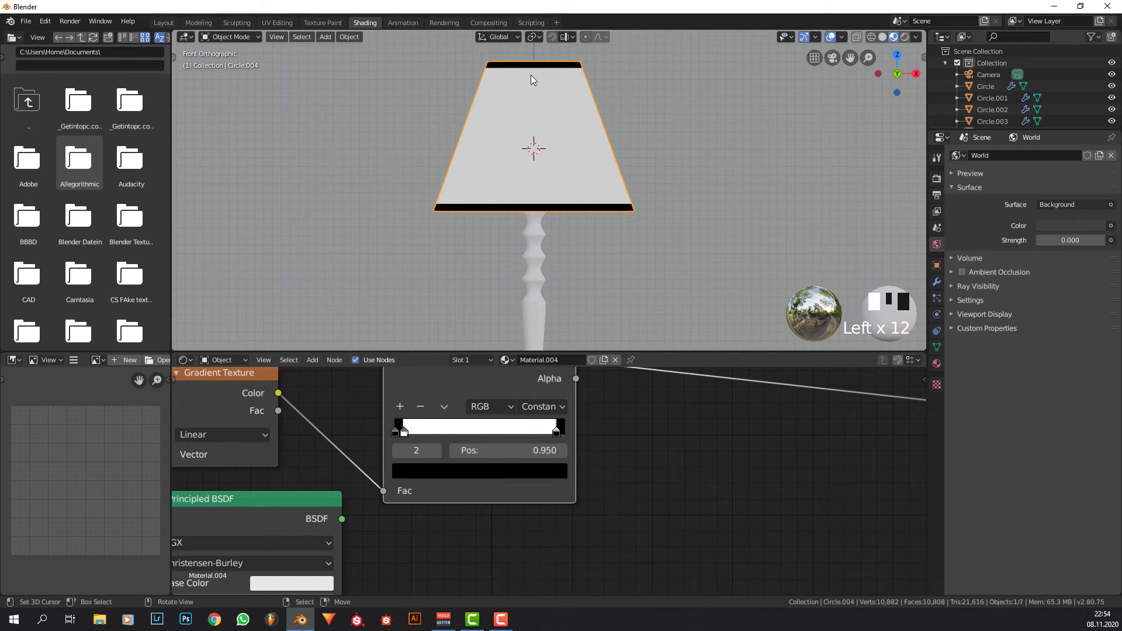
Raise the lampshade's top vertex slightly in Edit Mode and toggle the mode to refresh the gradient bands.
{"action": "scroll", "coordinate": [552, 123], "scroll_direction": "down", "scroll_amount": 3}
{"action": "middle_click_drag", "start_coordinate": [653, 442], "coordinate": [558, 467]}
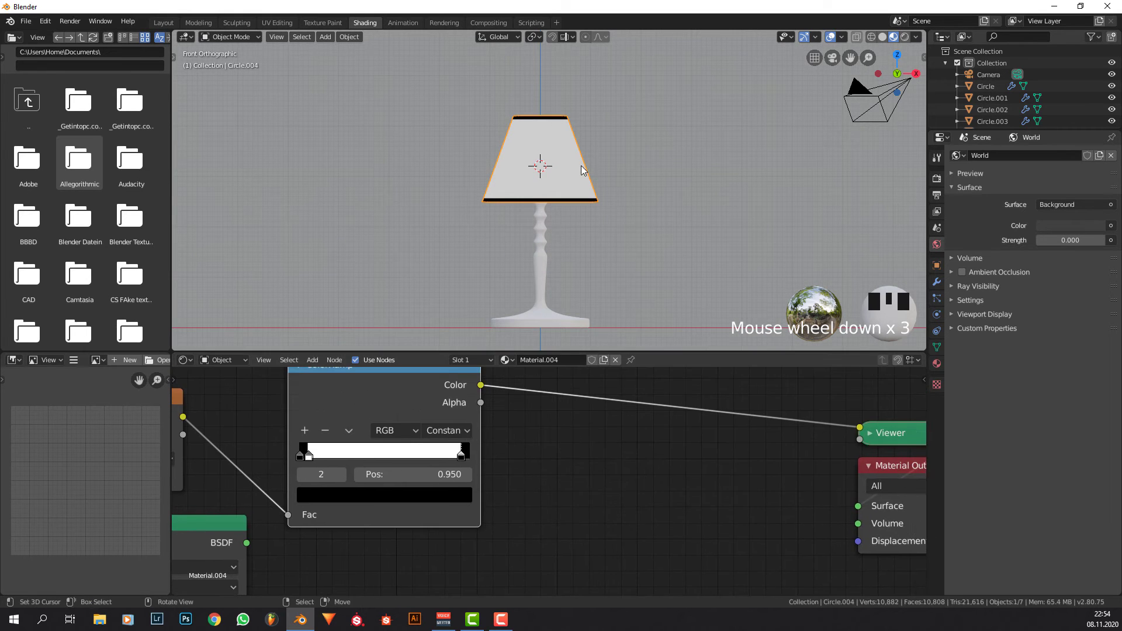
{"action": "key", "text": "Tab"}
{"action": "key", "text": "g"}
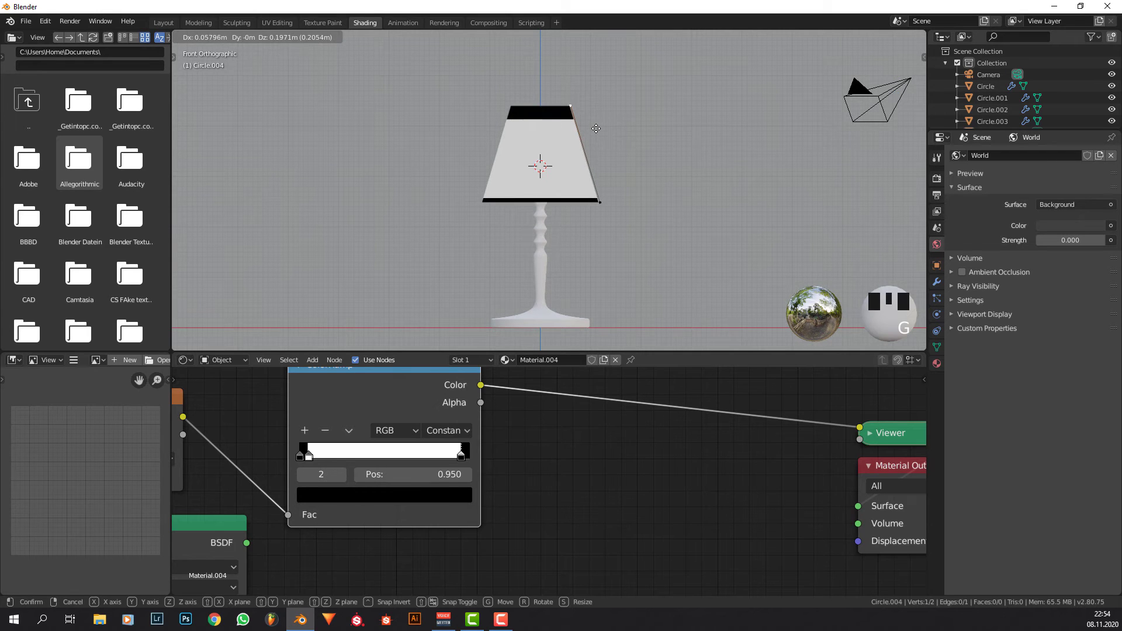
{"action": "left_click", "coordinate": [595, 134]}
{"action": "key", "text": "Tab"}
{"action": "key", "text": "Tab"}
{"action": "key", "text": "Tab"}
{"action": "key", "text": "Tab"}
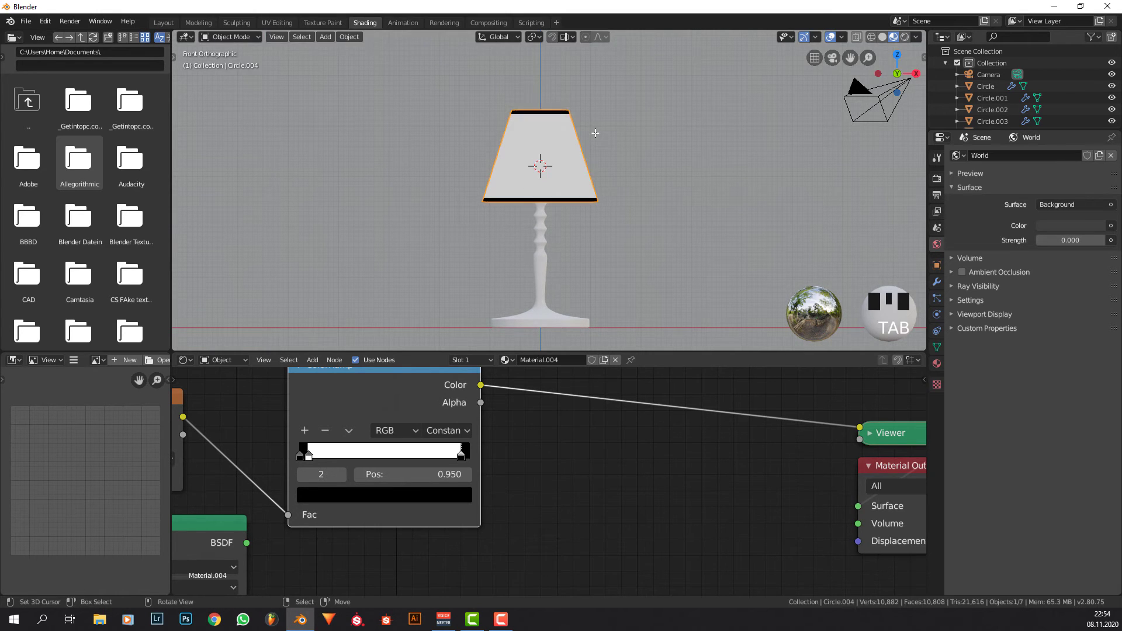
Try a much shorter lampshade by lowering its top vertex, undo the move and return to Object Mode.
{"action": "key", "text": "g"}
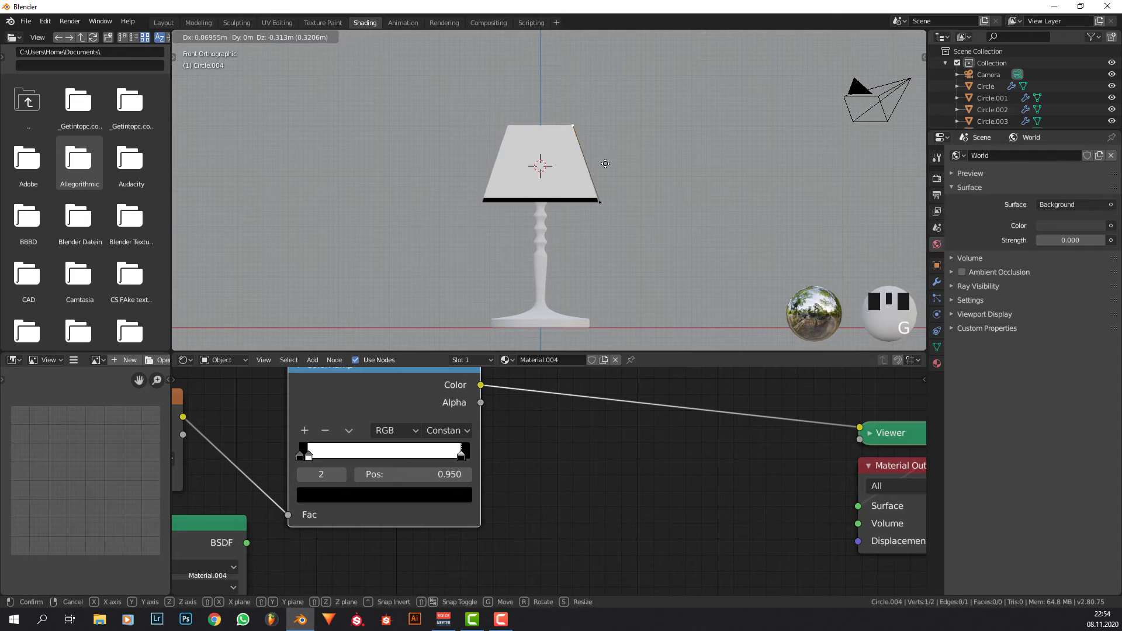
{"action": "left_click", "coordinate": [604, 185]}
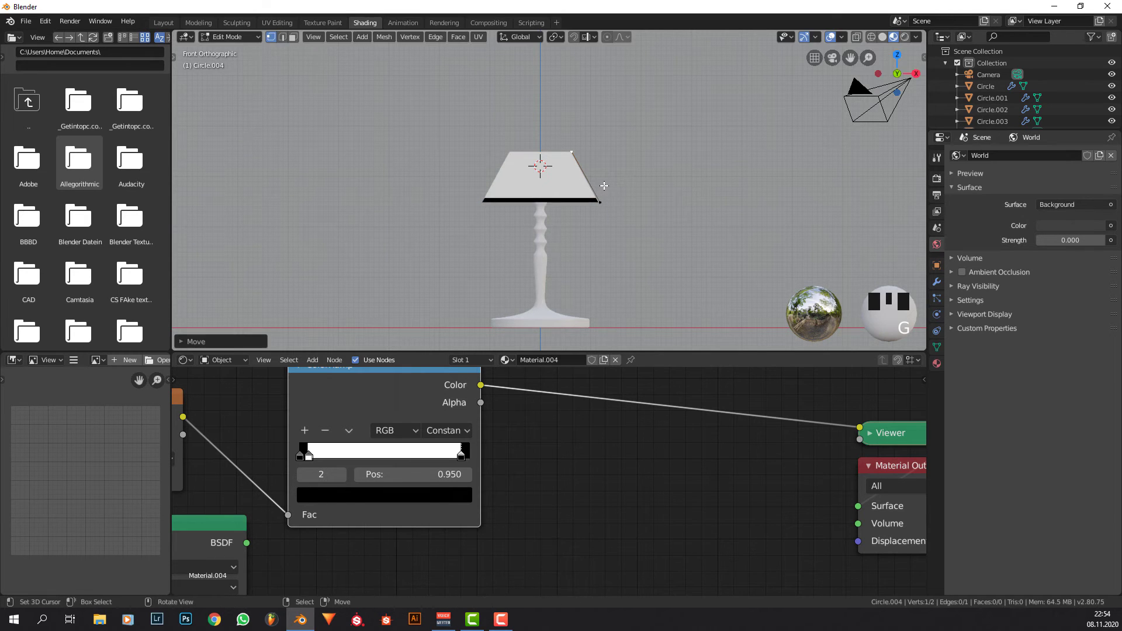
{"action": "key", "text": "Tab"}
{"action": "key", "text": "Tab"}
{"action": "key", "text": "Tab"}
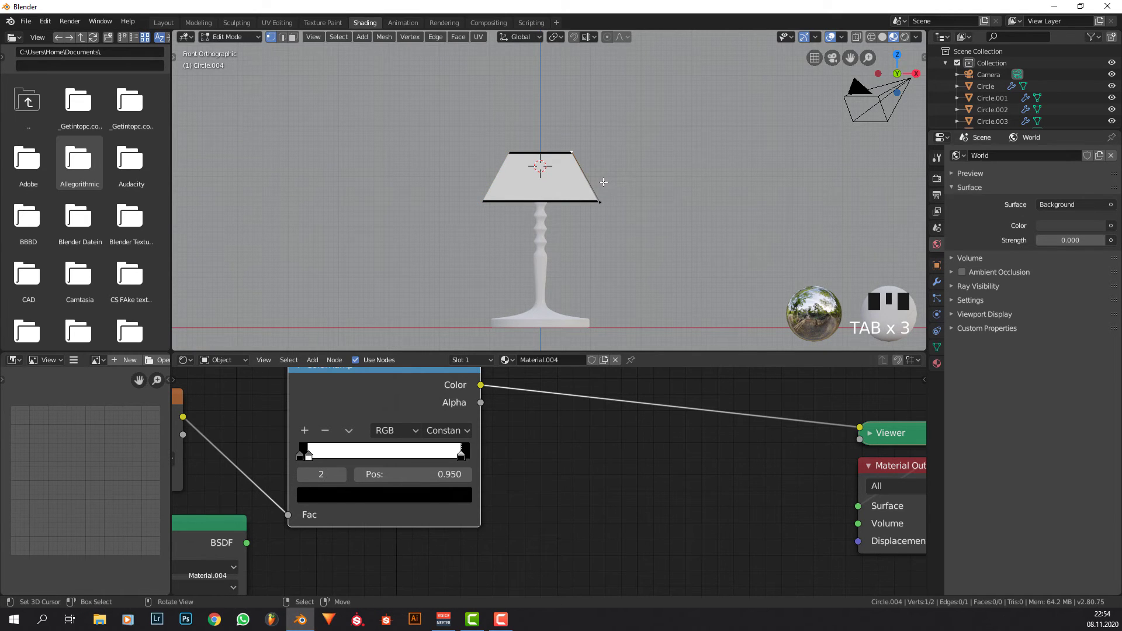
{"action": "key", "text": "ctrl+z"}
{"action": "key", "text": "ctrl+z"}
{"action": "key", "text": "ctrl+z"}
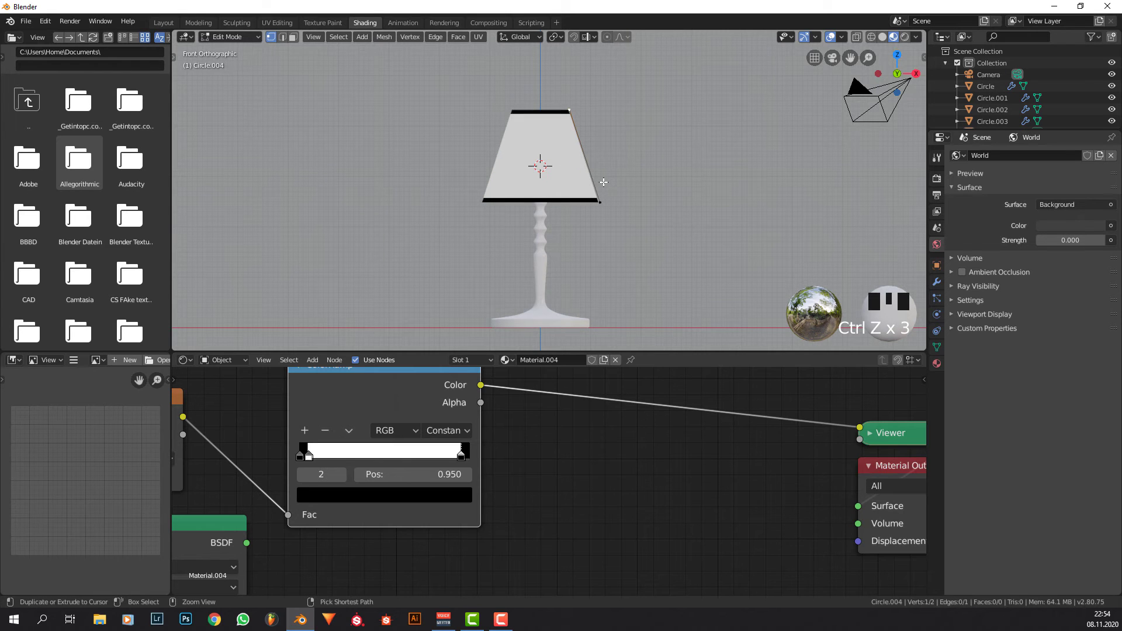
{"action": "key", "text": "Tab"}
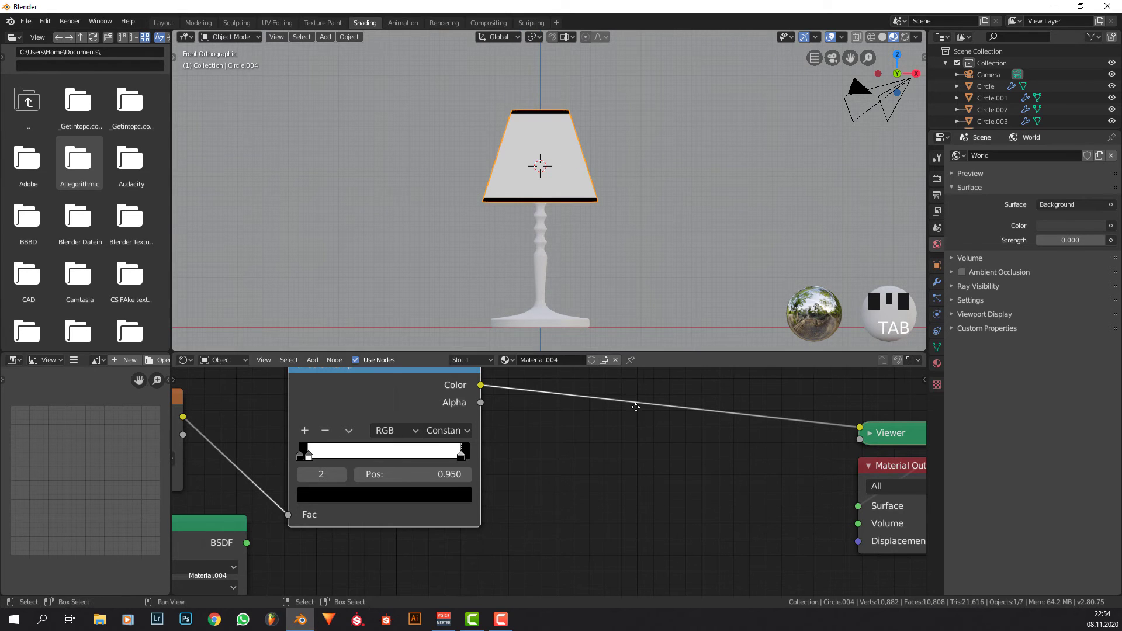
Move the lampshade's top vertex slightly up and outward, toggling Edit Mode to refresh the gradient bands.
{"action": "scroll", "coordinate": [556, 383], "scroll_direction": "up", "scroll_amount": 1}
{"action": "middle_click_drag", "start_coordinate": [636, 408], "coordinate": [522, 457]}
{"action": "key", "text": "Tab"}
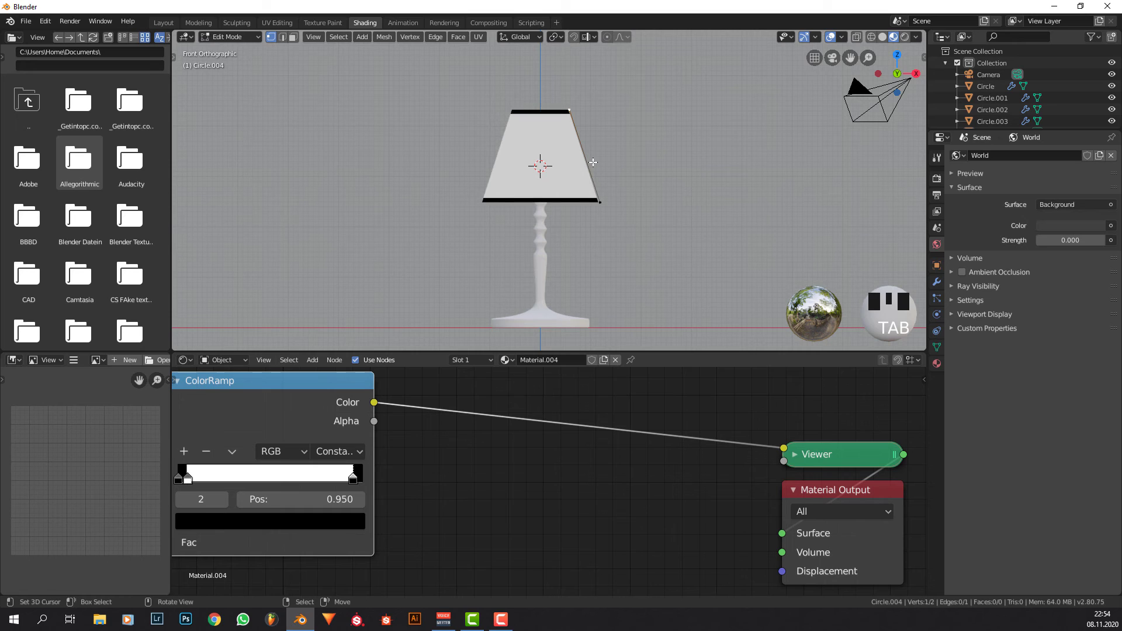
{"action": "key", "text": "Tab"}
{"action": "key", "text": "Tab"}
{"action": "key", "text": "Tab"}
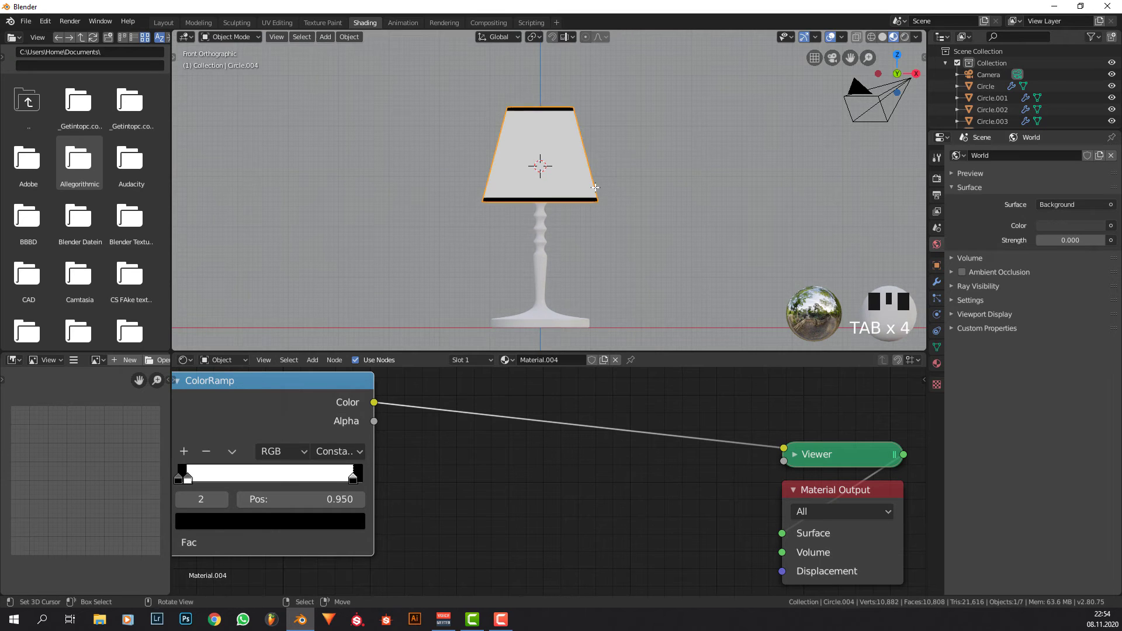
{"action": "key", "text": "Tab"}
{"action": "key", "text": "Tab"}
{"action": "middle_click_drag", "start_coordinate": [573, 589], "coordinate": [573, 551]}
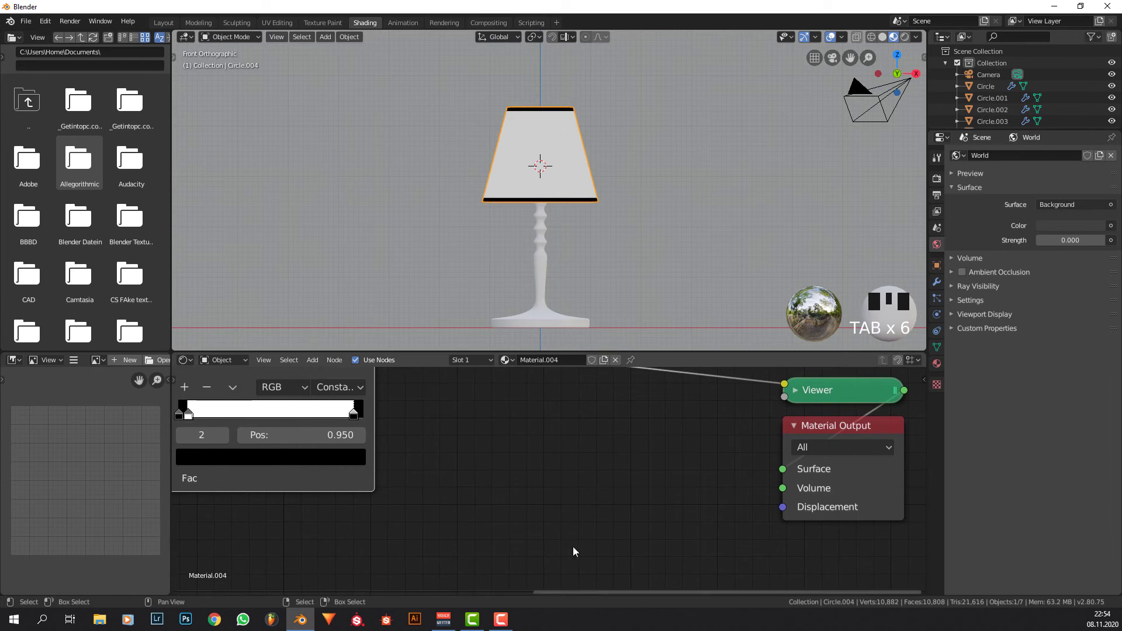
Move the lampshade's top vertex slightly inward along the global X axis and return to Object Mode.
{"action": "key", "text": "Tab"}
{"action": "left_click", "coordinate": [576, 110]}
{"action": "key", "text": "g"}
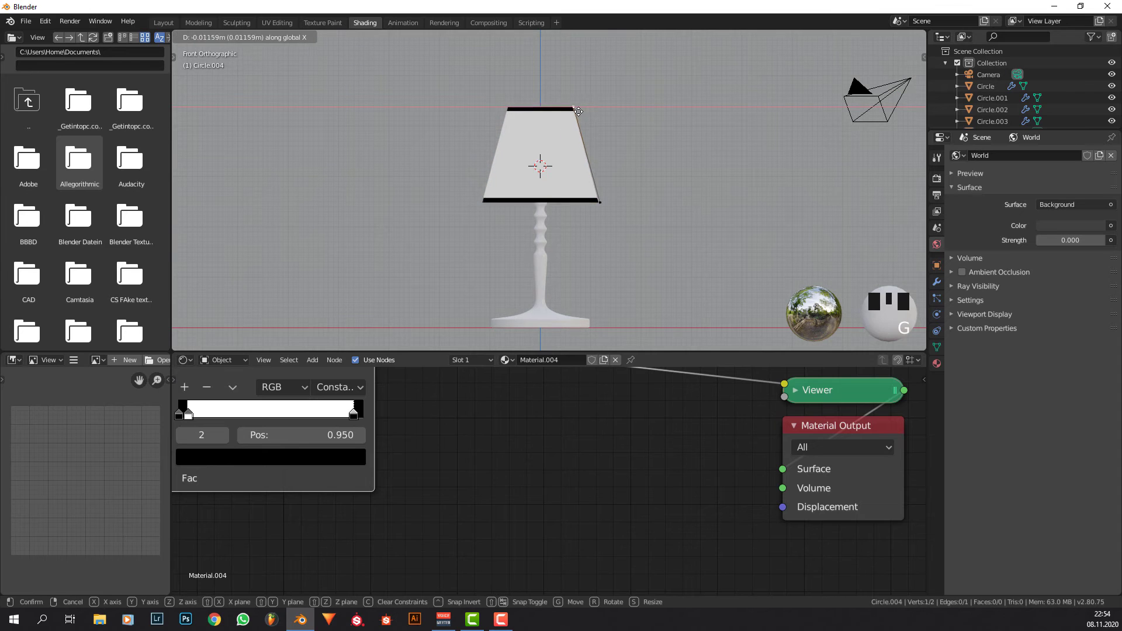
{"action": "left_click", "coordinate": [579, 111]}
{"action": "key", "text": "Tab"}
{"action": "key", "text": "Tab"}
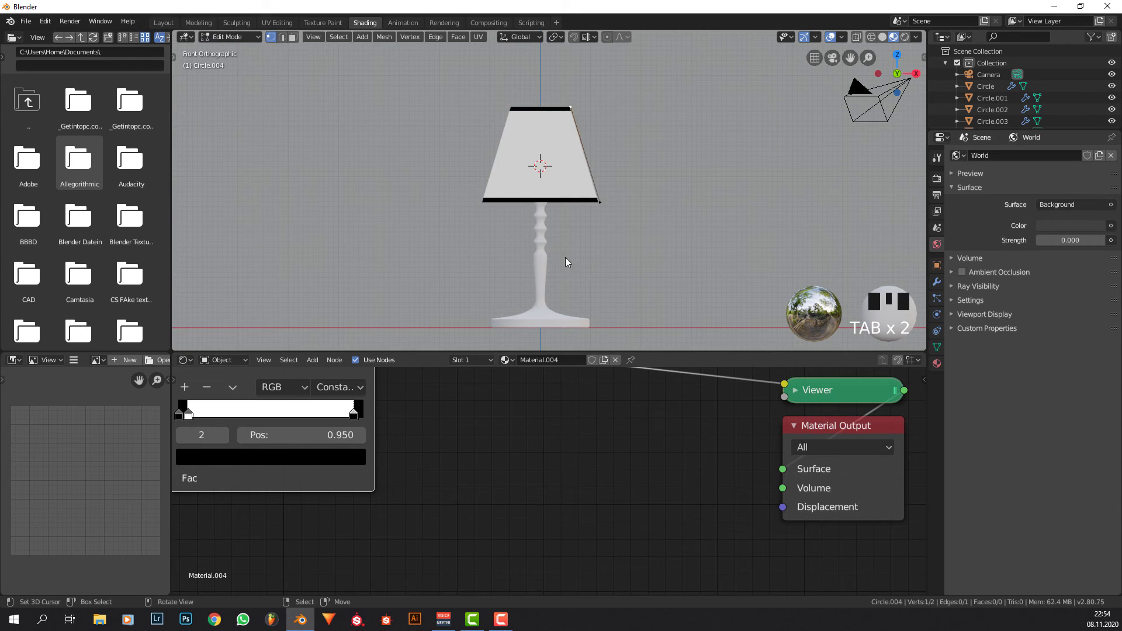
{"action": "key", "text": "Tab"}
Delete the Viewer node from the lampshade material's node tree.
{"action": "scroll", "coordinate": [534, 423], "scroll_direction": "down", "scroll_amount": 3}
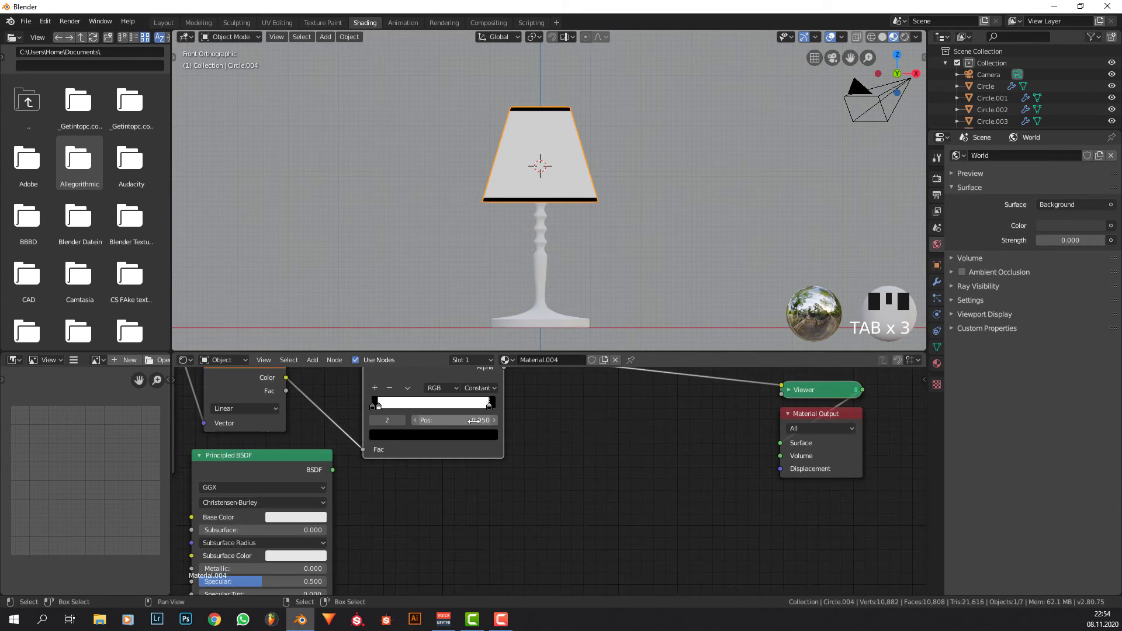
{"action": "scroll", "coordinate": [473, 421], "scroll_direction": "down", "scroll_amount": 1}
{"action": "middle_click_drag", "start_coordinate": [474, 421], "coordinate": [483, 477]}
{"action": "left_click_drag", "start_coordinate": [468, 415], "coordinate": [449, 395]}
{"action": "left_click", "coordinate": [803, 449]}
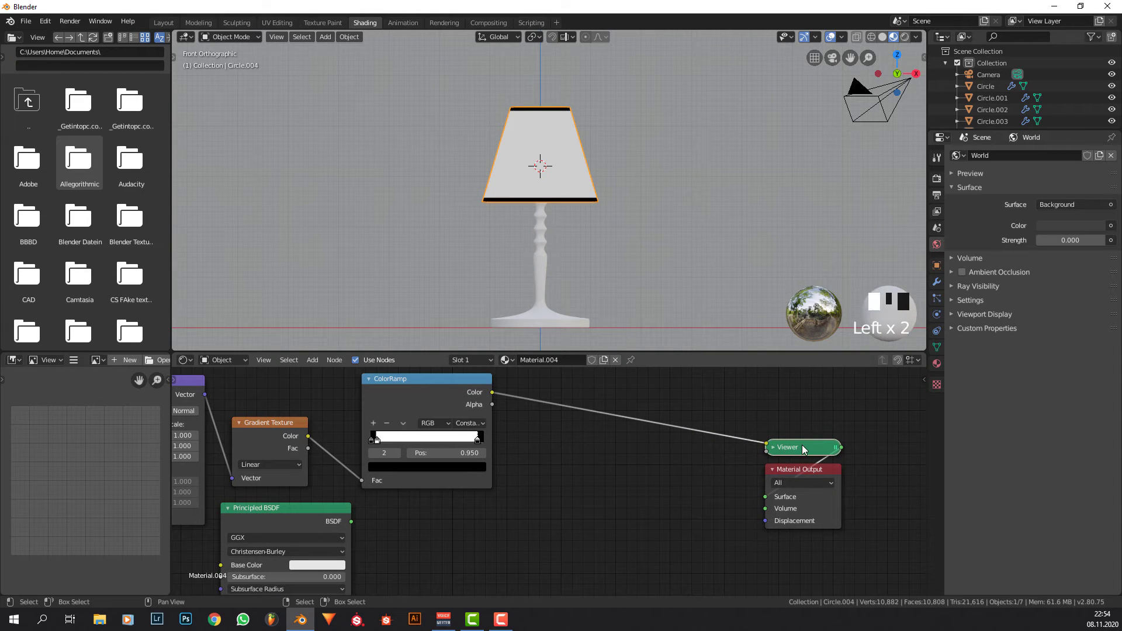
{"action": "key", "text": "x"}
Add a Mix Shader node between the ColorRamp and the Material Output.
{"action": "middle_click_drag", "start_coordinate": [574, 480], "coordinate": [583, 429]}
{"action": "key", "text": "shift+a"}
{"action": "left_click", "coordinate": [552, 435]}
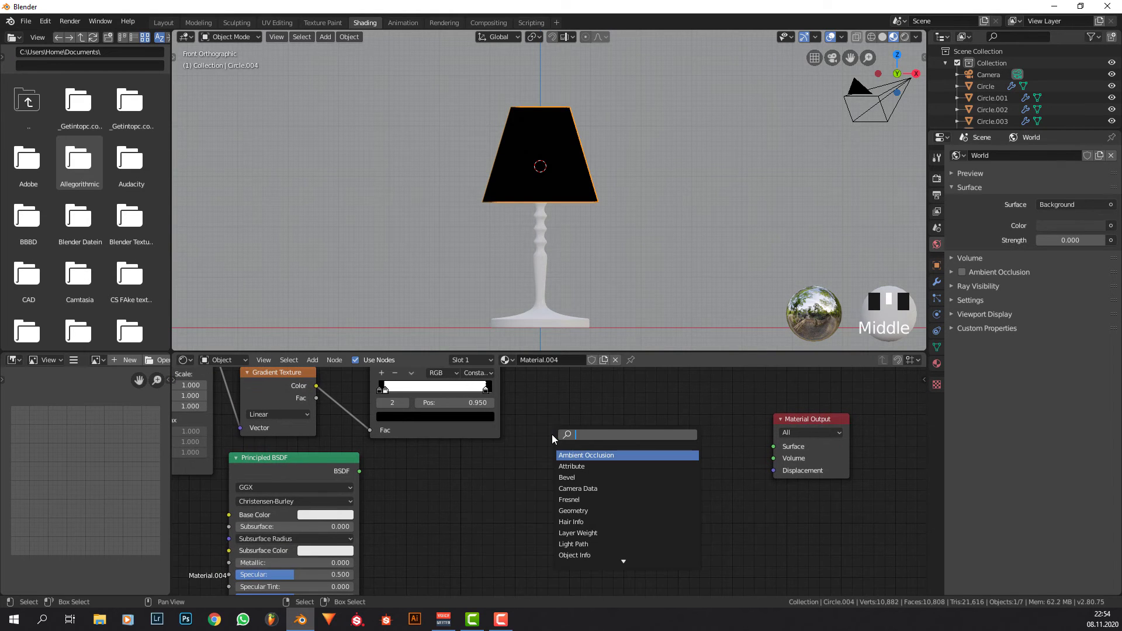
{"action": "type", "text": "mix"}
{"action": "key", "text": "Return"}
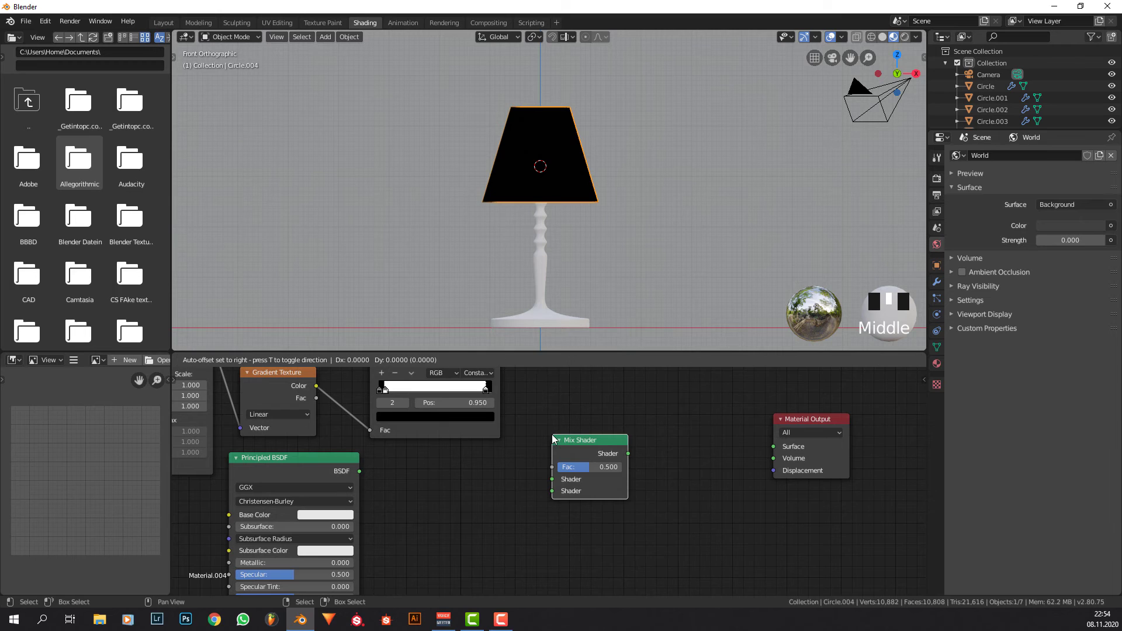
{"action": "left_click", "coordinate": [553, 439]}
Wire the Principled BSDF into the Mix Shader's first Shader input, the ColorRamp Color into Fac, and the mix into the output's Surface.
{"action": "left_click_drag", "start_coordinate": [359, 472], "coordinate": [549, 479]}
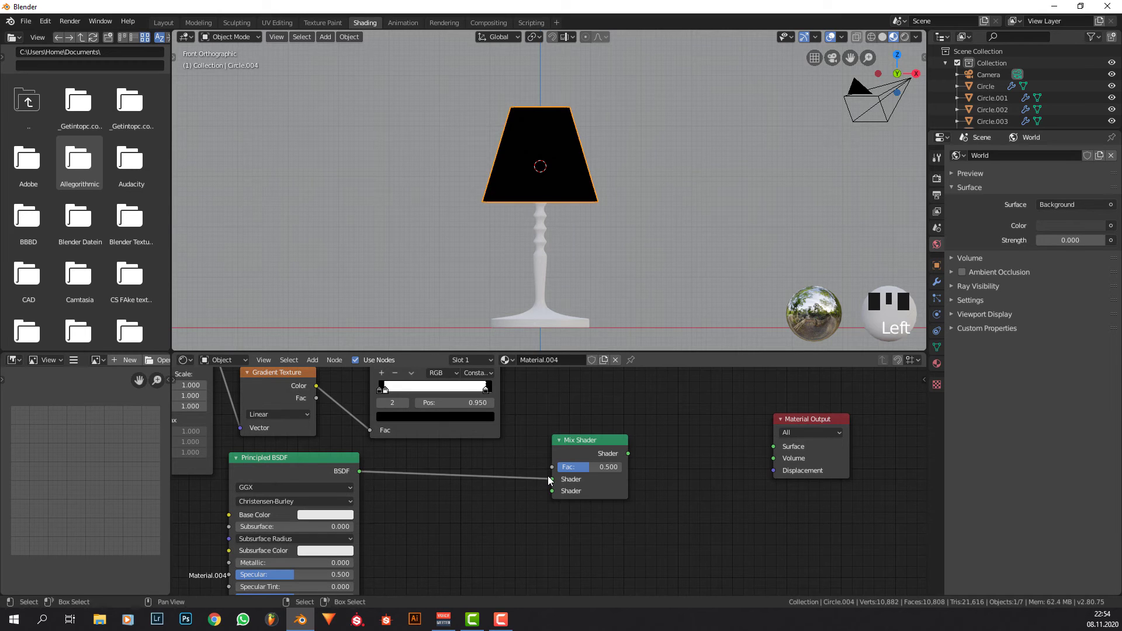
{"action": "middle_click_drag", "start_coordinate": [518, 417], "coordinate": [493, 447]}
{"action": "left_click_drag", "start_coordinate": [476, 372], "coordinate": [528, 497]}
{"action": "left_click_drag", "start_coordinate": [596, 490], "coordinate": [748, 477]}
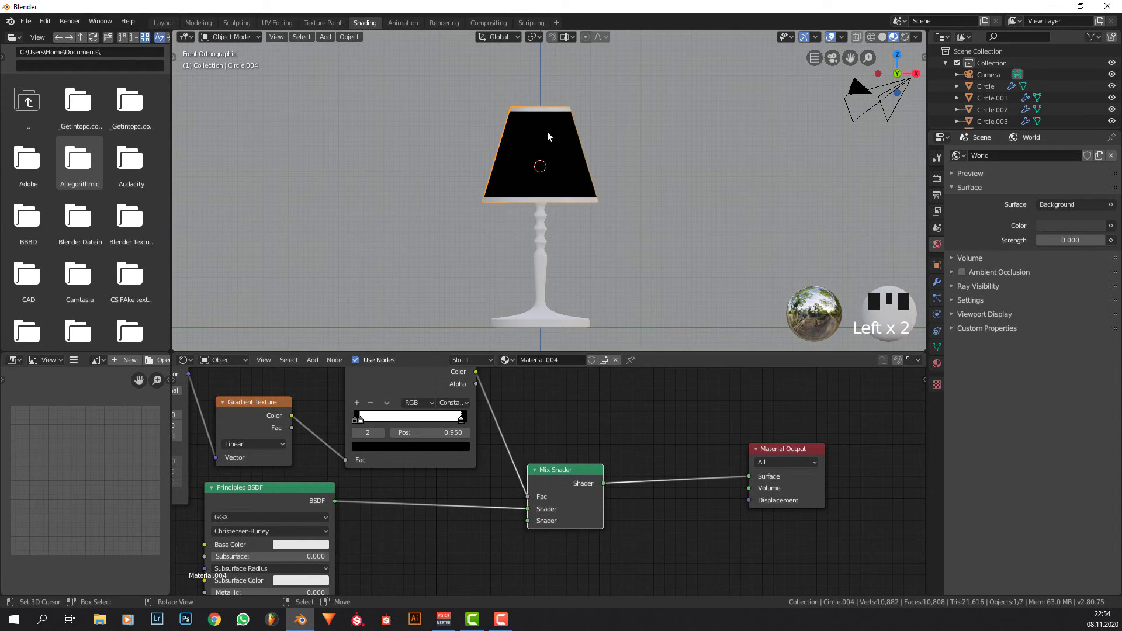
Set the Principled BSDF's Metallic to 1.000 for the lampshade's top and bottom bands.
{"action": "scroll", "coordinate": [528, 184], "scroll_direction": "up", "scroll_amount": 3}
{"action": "middle_click_drag", "start_coordinate": [410, 409], "coordinate": [454, 104]}
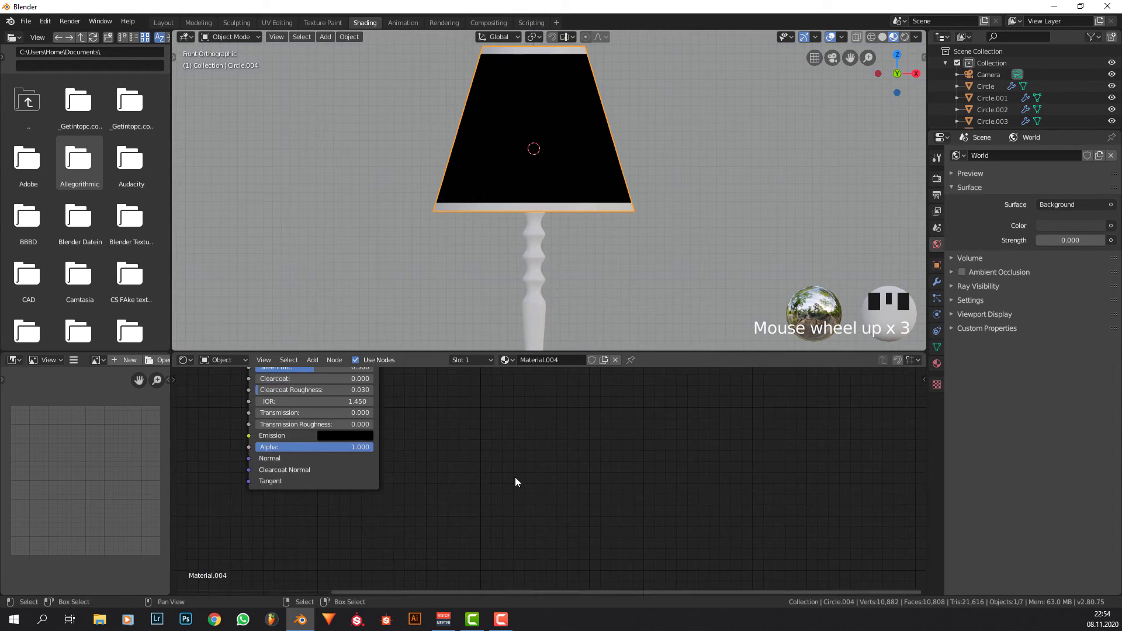
{"action": "middle_click_drag", "start_coordinate": [396, 447], "coordinate": [391, 592]}
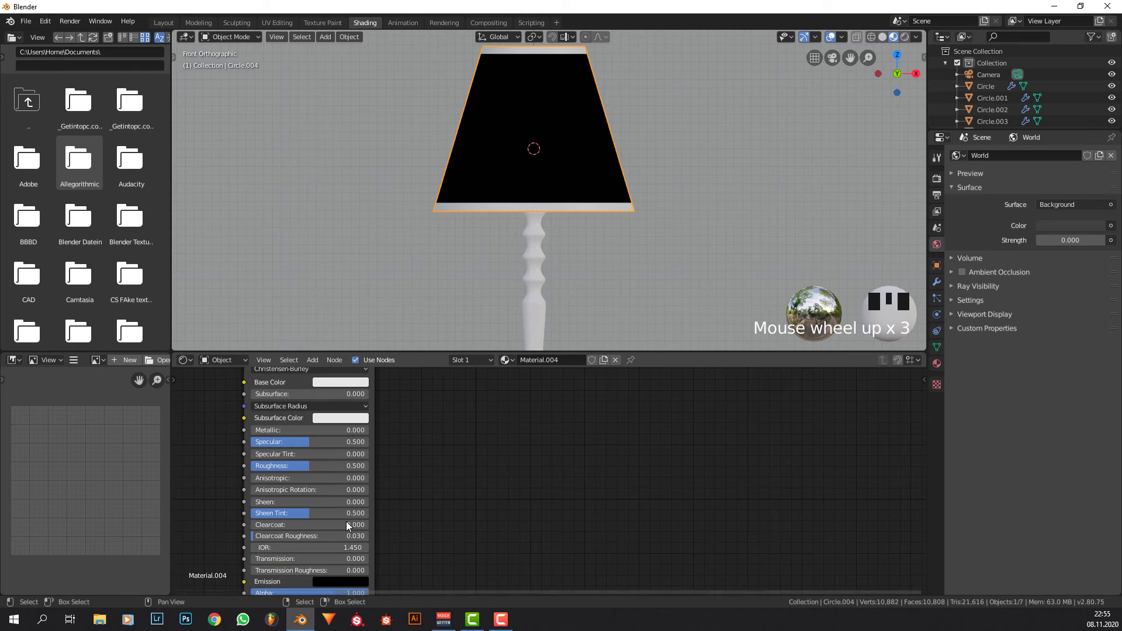
{"action": "left_click_drag", "start_coordinate": [309, 431], "coordinate": [392, 419]}
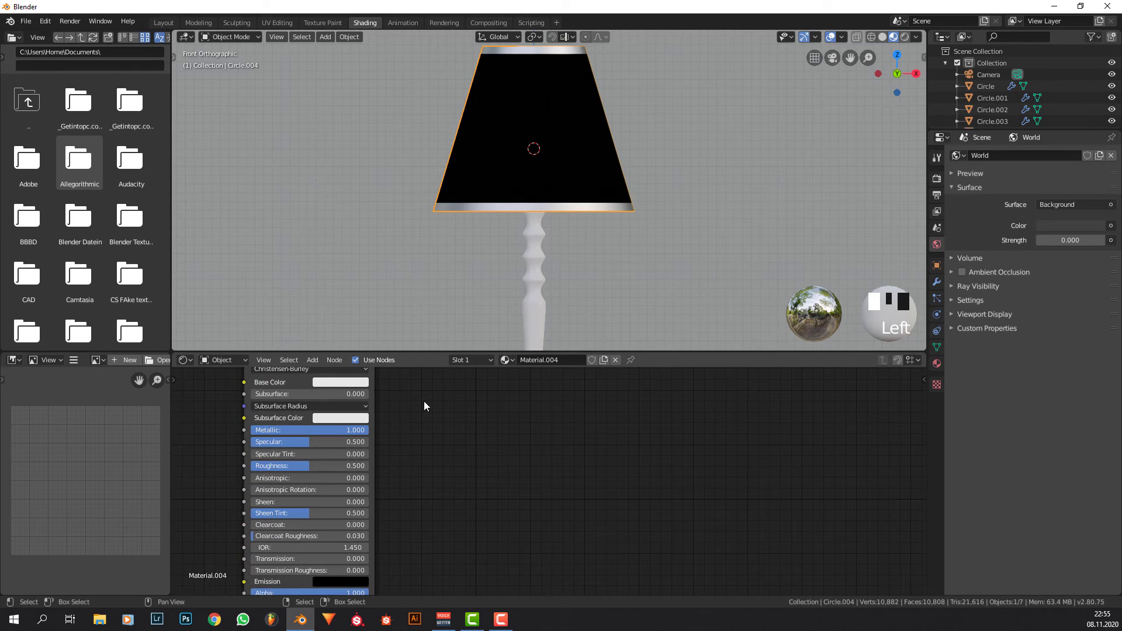
{"action": "scroll", "coordinate": [531, 194], "scroll_direction": "up", "scroll_amount": 5}
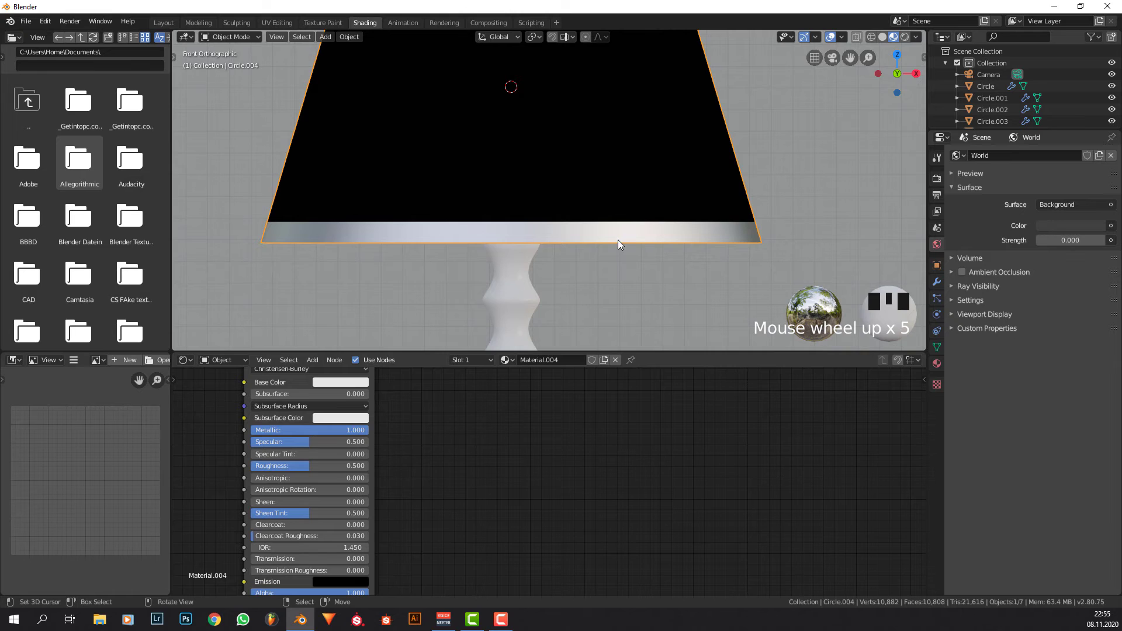
{"action": "scroll", "coordinate": [545, 304], "scroll_direction": "down", "scroll_amount": 6}
Duplicate the metallic Principled BSDF below the original and connect the copy to the Mix Shader's second Shader input.
{"action": "middle_click_drag", "start_coordinate": [466, 458], "coordinate": [410, 528]}
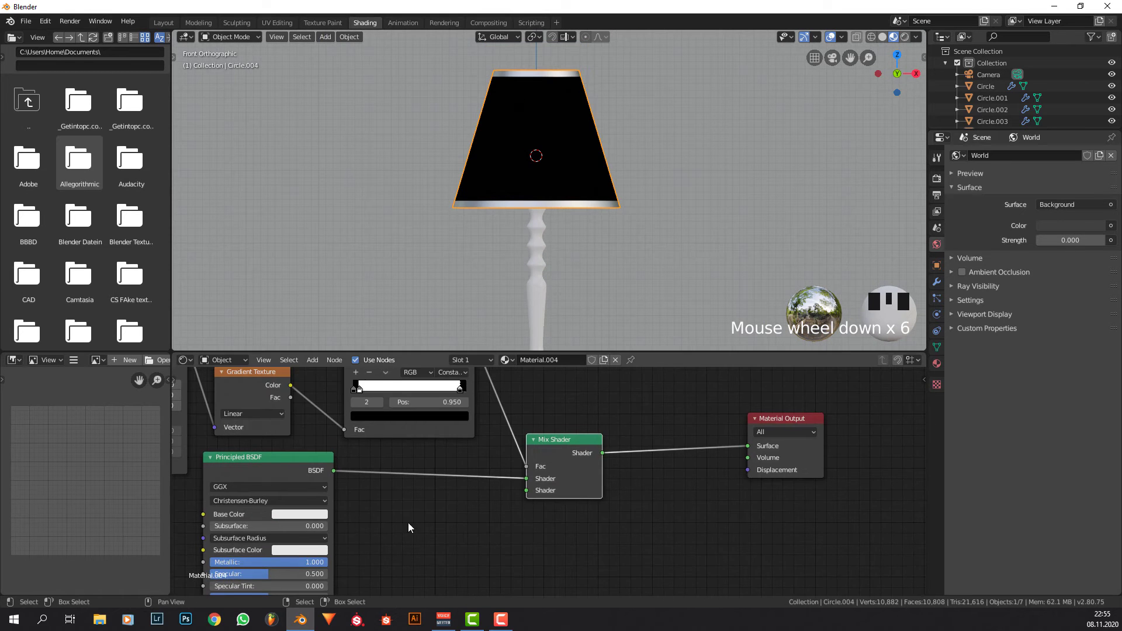
{"action": "middle_click_drag", "start_coordinate": [359, 493], "coordinate": [373, 460]}
{"action": "scroll", "coordinate": [483, 480], "scroll_direction": "down", "scroll_amount": 2}
{"action": "middle_click_drag", "start_coordinate": [487, 479], "coordinate": [490, 418]}
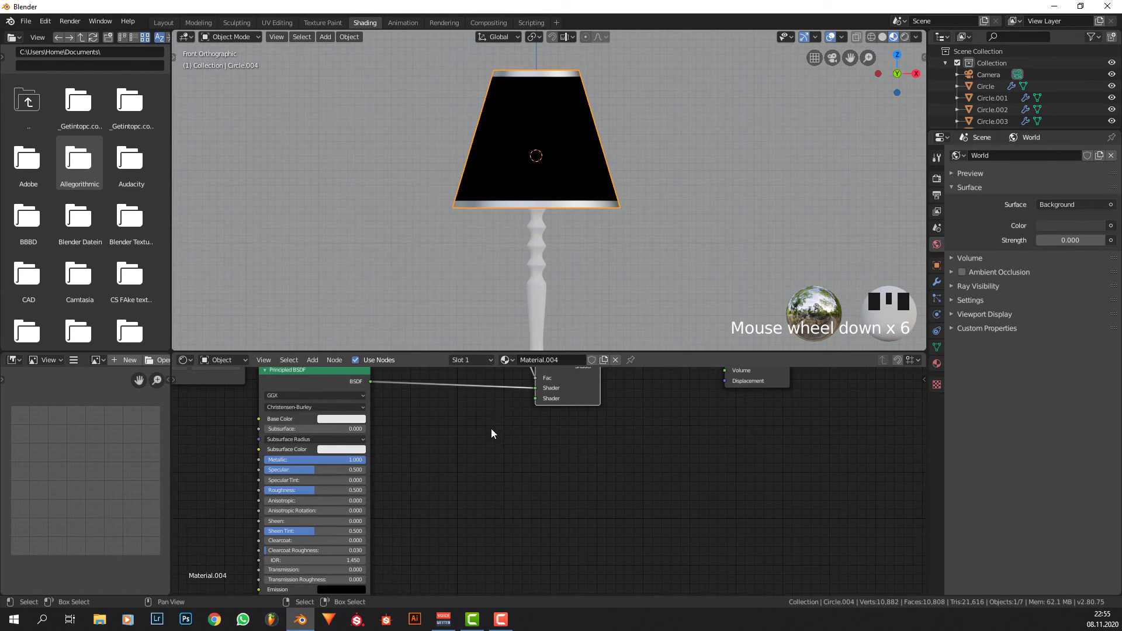
{"action": "left_click", "coordinate": [327, 384]}
{"action": "key", "text": "shift+d"}
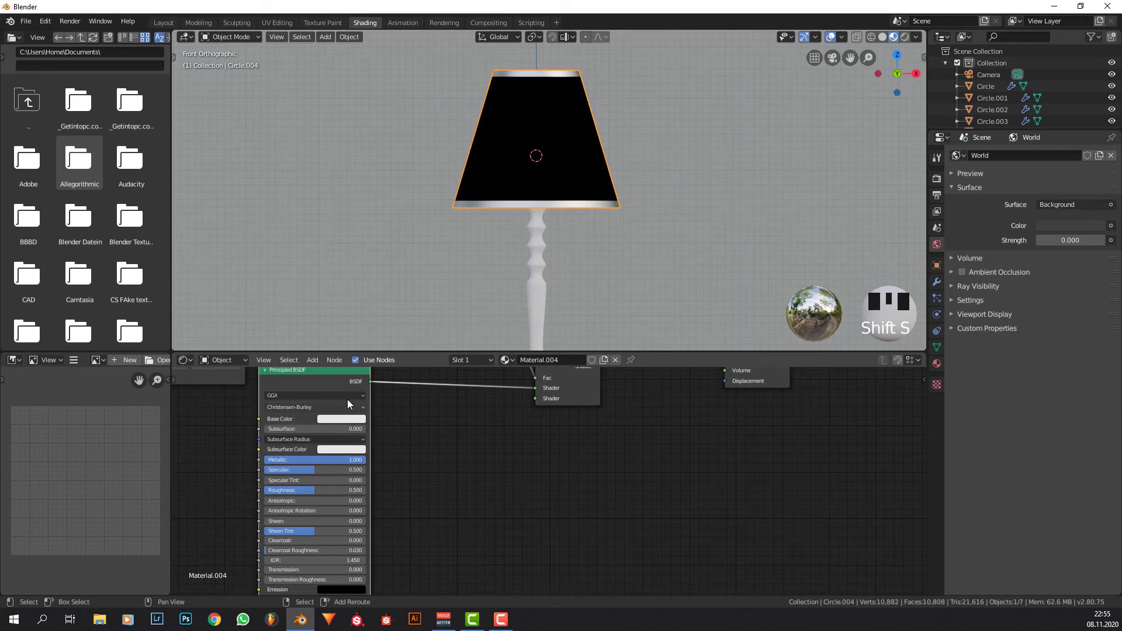
{"action": "left_click", "coordinate": [444, 590]}
{"action": "left_click_drag", "start_coordinate": [444, 558], "coordinate": [536, 399]}
Collapse the original Principled BSDF node and set the copy's Metallic to 0.000.
{"action": "left_click", "coordinate": [264, 370]}
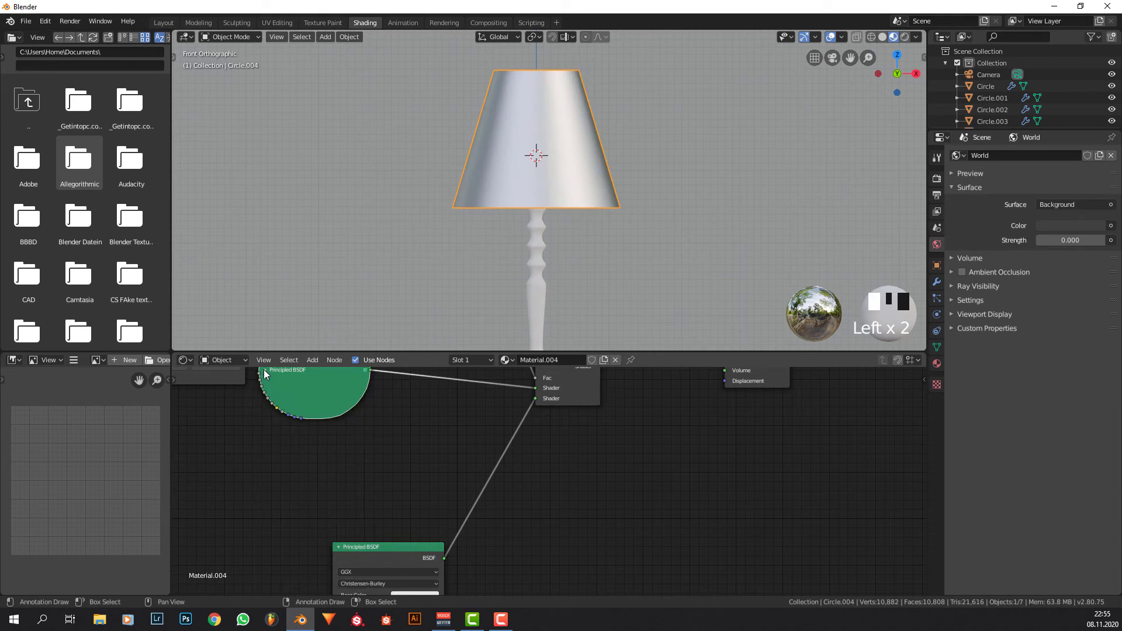
{"action": "middle_click_drag", "start_coordinate": [419, 414], "coordinate": [430, 320]}
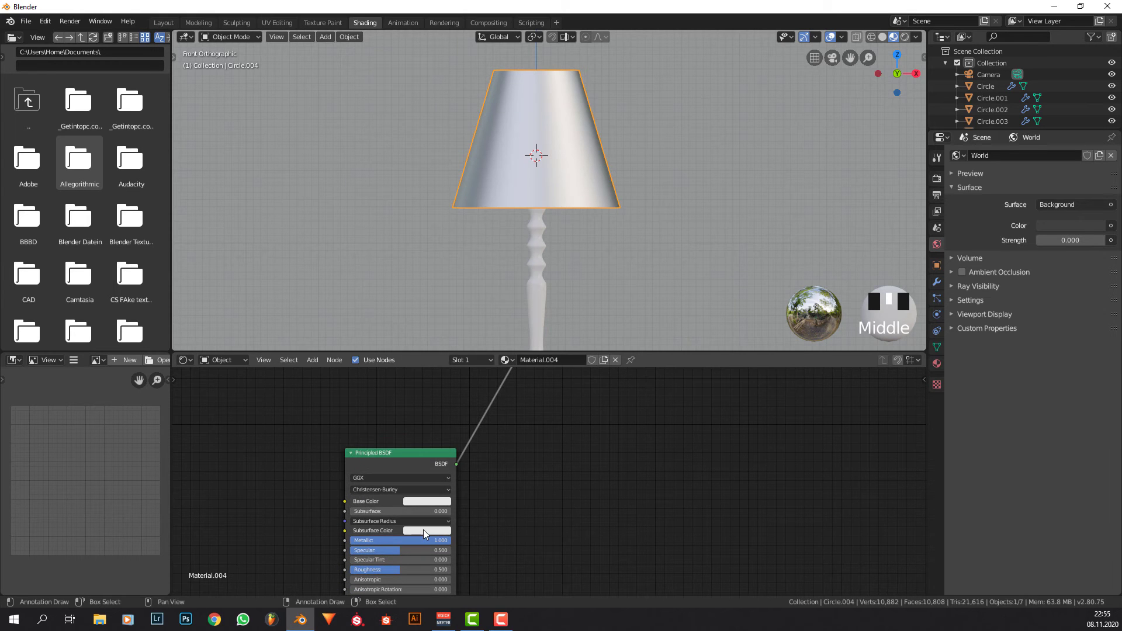
{"action": "left_click_drag", "start_coordinate": [422, 543], "coordinate": [315, 542]}
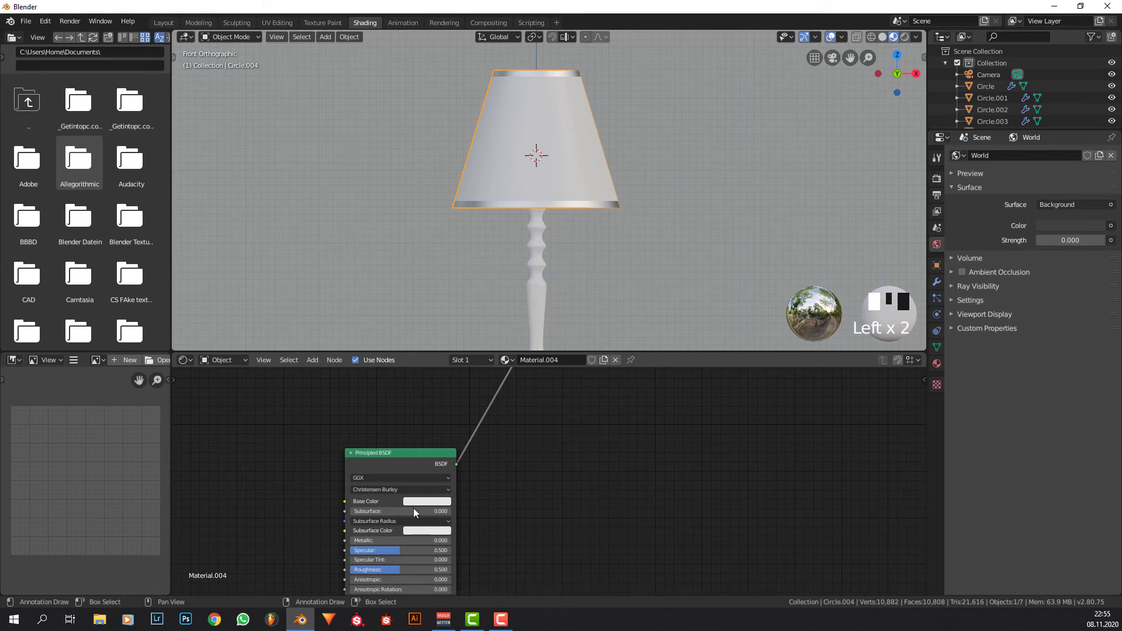
Add a Solidify modifier to the lampshade after the Screw and Subdivision modifiers, with a thickness of 0.02 m.
{"action": "middle_click_drag", "start_coordinate": [609, 103], "coordinate": [546, 170]}
{"action": "scroll", "coordinate": [561, 166], "scroll_direction": "up", "scroll_amount": 4}
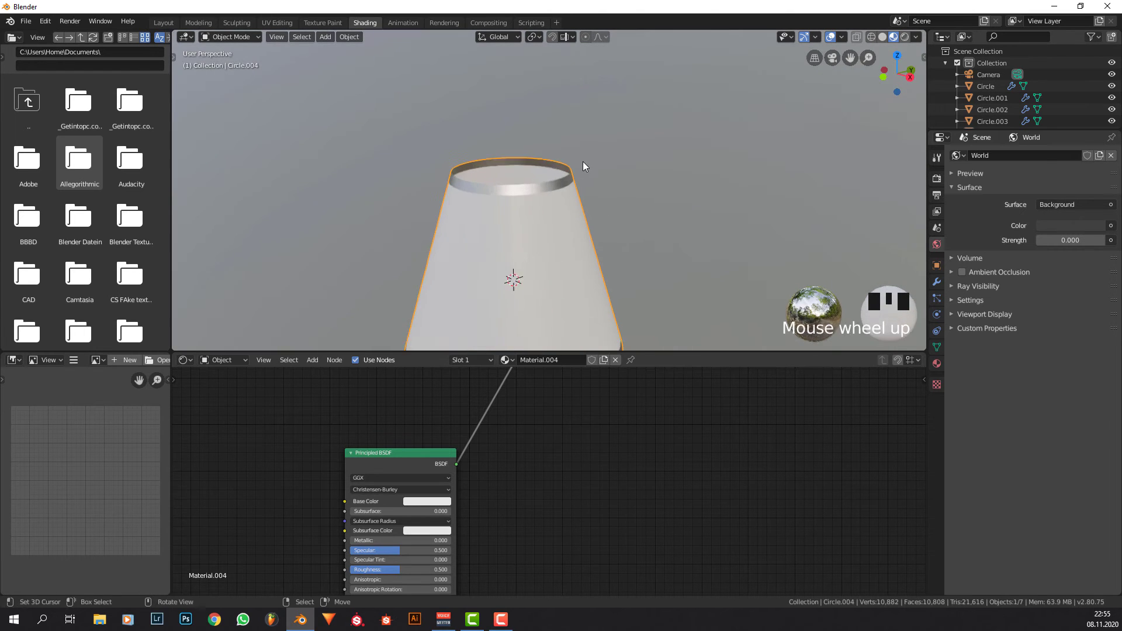
{"action": "left_click", "coordinate": [937, 282]}
{"action": "left_click", "coordinate": [960, 172]}
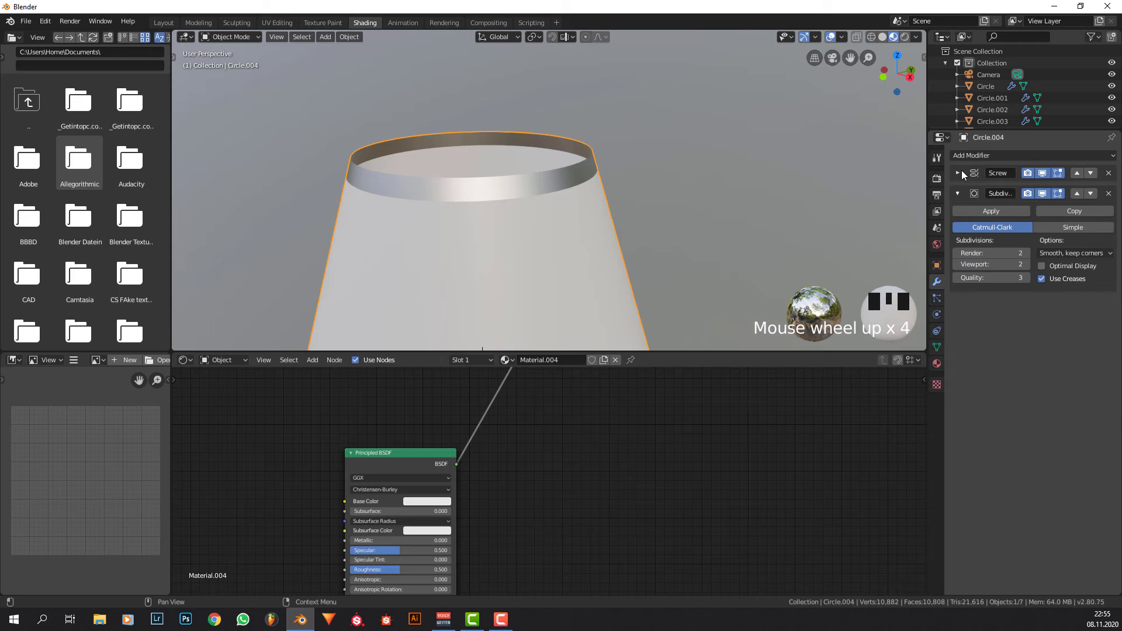
{"action": "left_click", "coordinate": [960, 193]}
{"action": "left_click", "coordinate": [975, 154]}
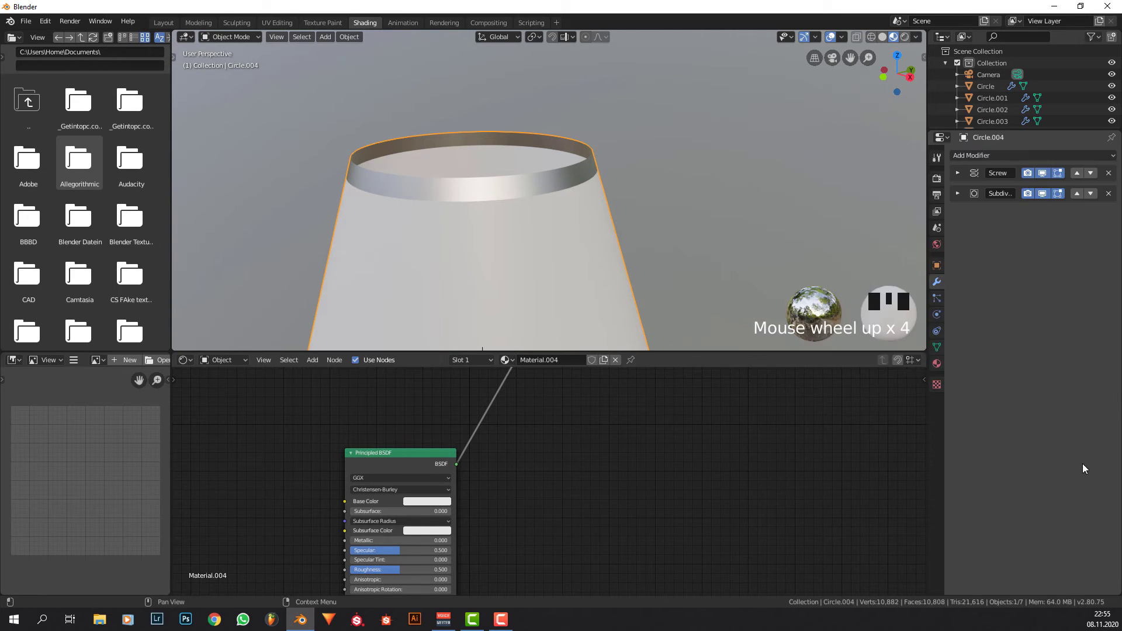
{"action": "left_click", "coordinate": [987, 156]}
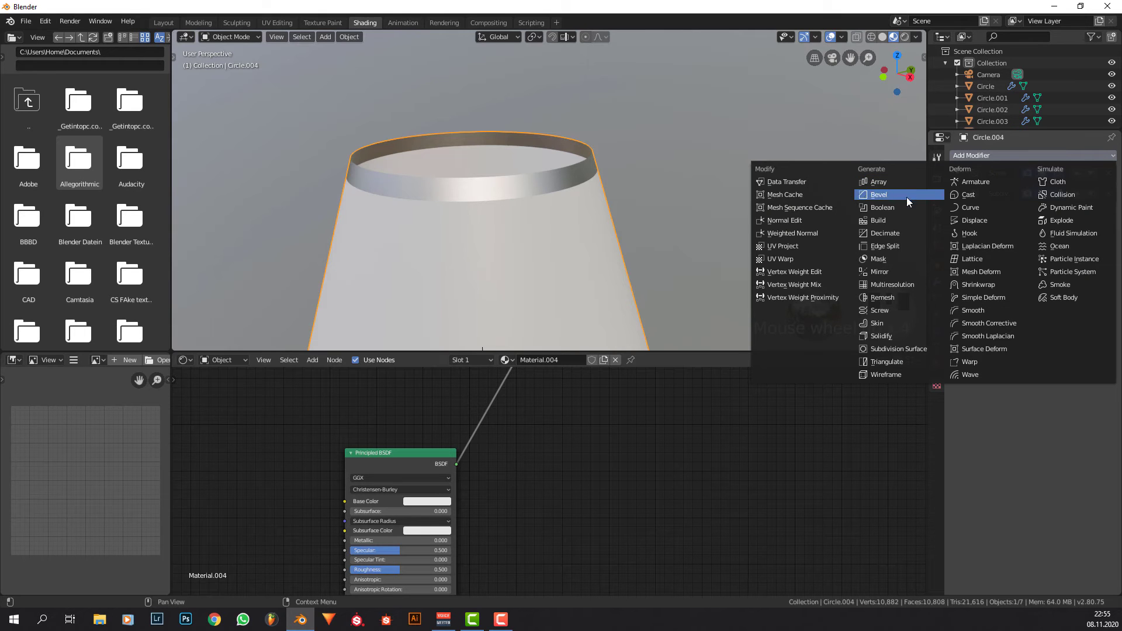
{"action": "left_click", "coordinate": [907, 336]}
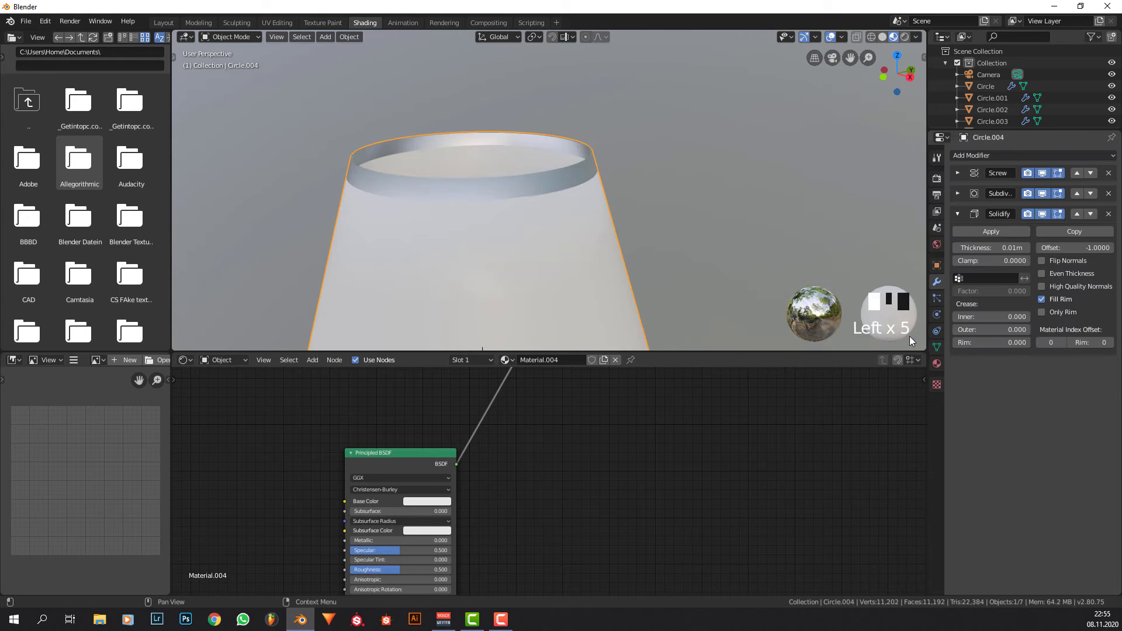
{"action": "middle_click_drag", "start_coordinate": [764, 198], "coordinate": [784, 220]}
{"action": "scroll", "coordinate": [784, 219], "scroll_direction": "up", "scroll_amount": 2}
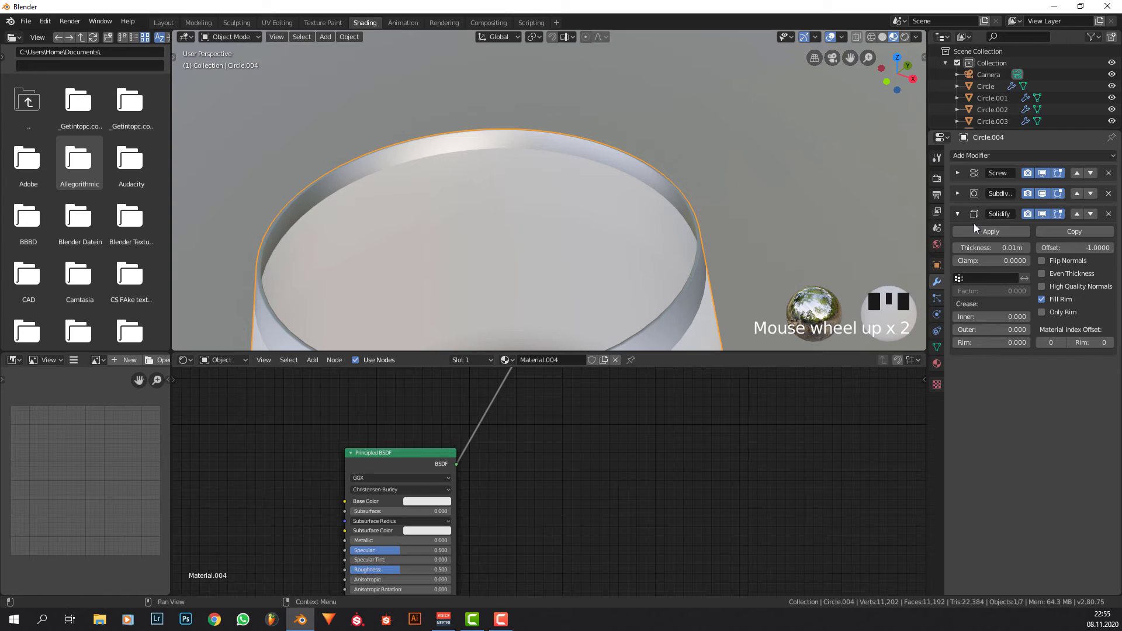
{"action": "left_click", "coordinate": [1027, 248]}
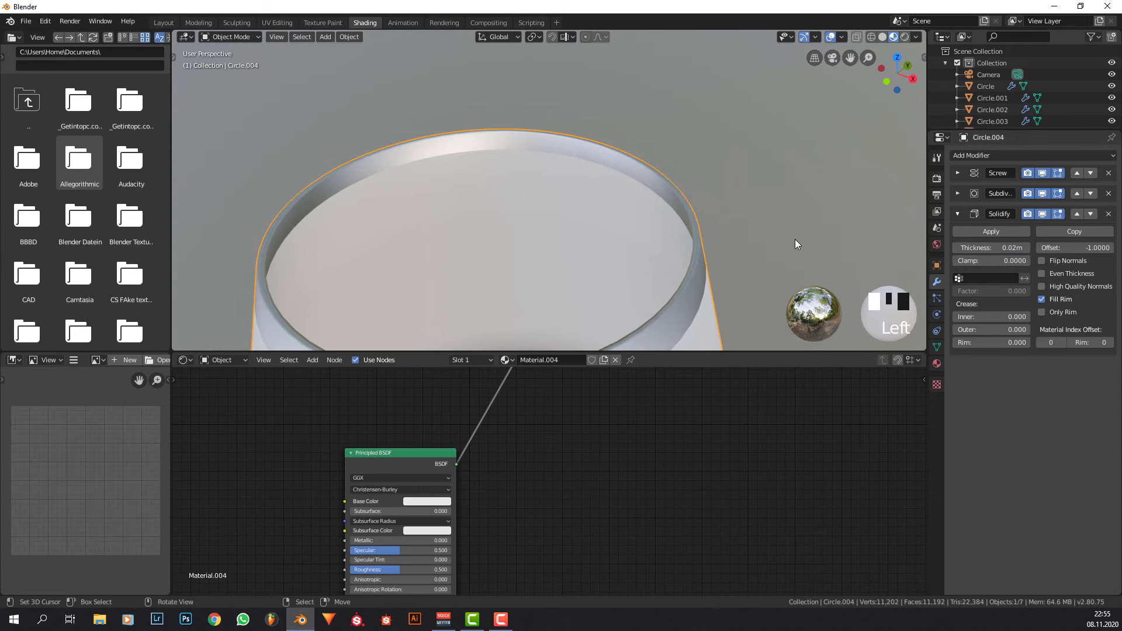
Add a Bevel modifier to the lampshade with the Angle limit method and 3 segments.
{"action": "middle_click_drag", "start_coordinate": [795, 240], "coordinate": [831, 194]}
{"action": "left_click", "coordinate": [979, 155]}
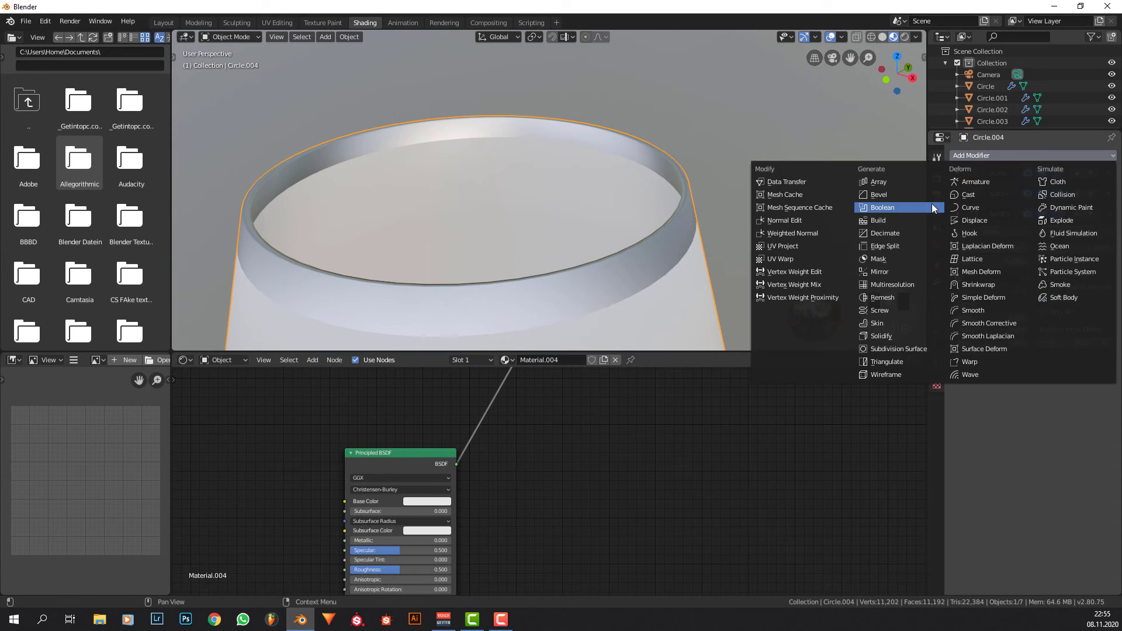
{"action": "left_click", "coordinate": [899, 195]}
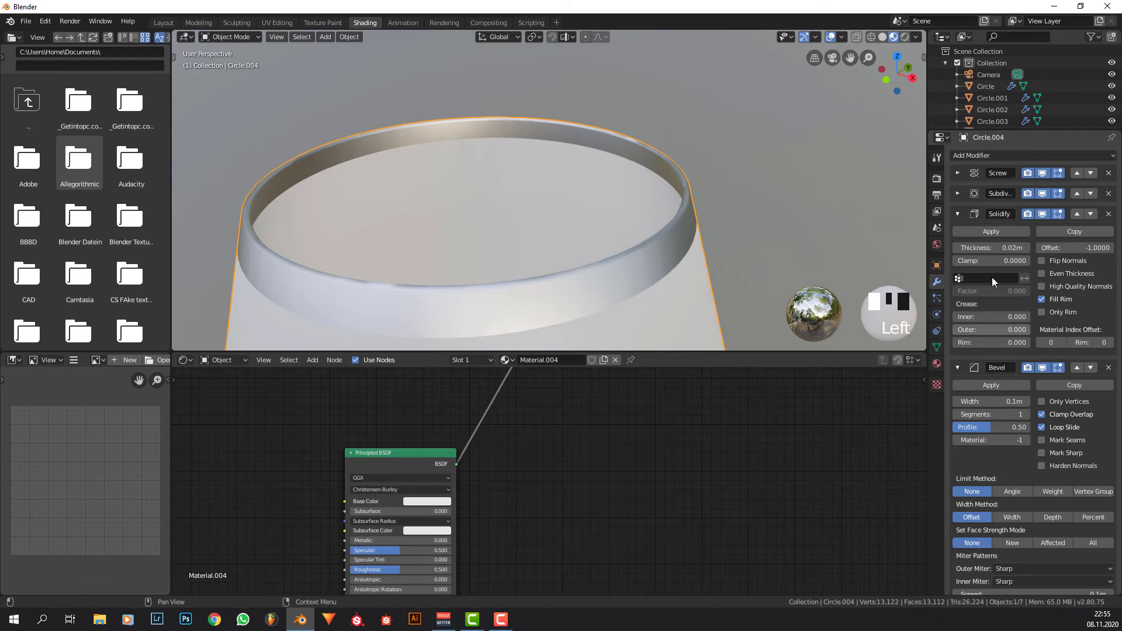
{"action": "left_click", "coordinate": [955, 214]}
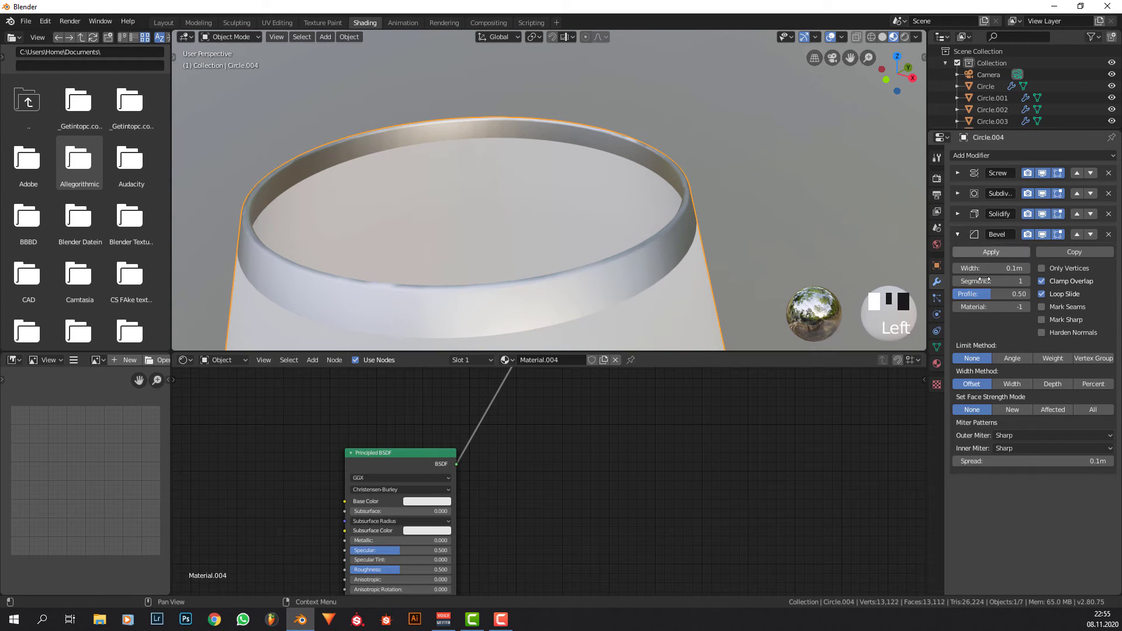
{"action": "left_click", "coordinate": [1017, 358]}
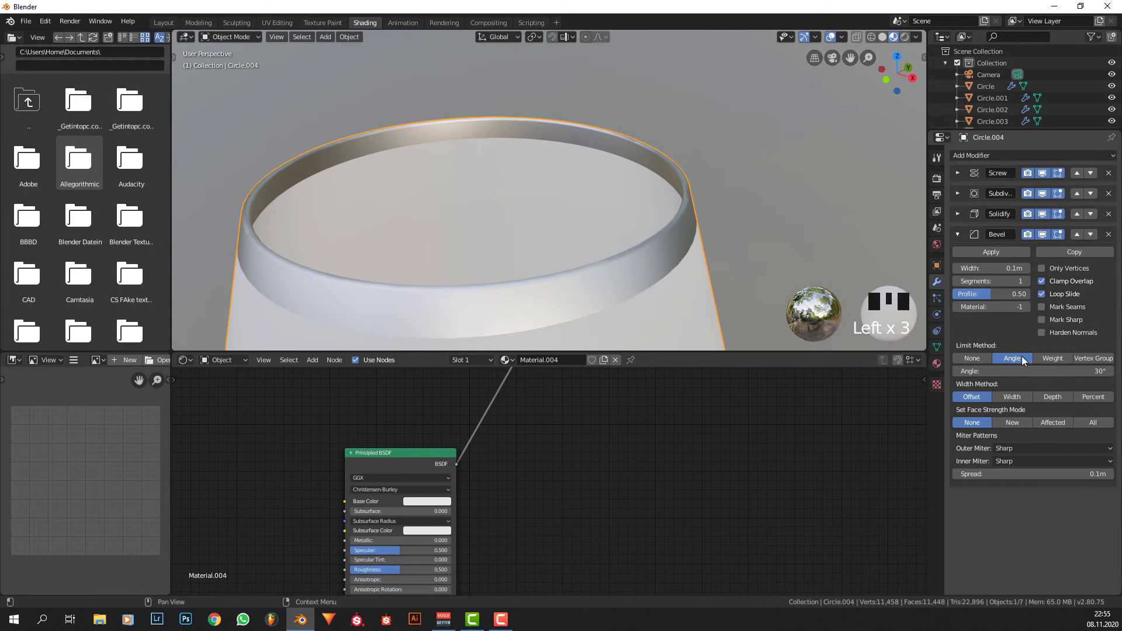
{"action": "left_click", "coordinate": [1026, 281]}
{"action": "left_click", "coordinate": [1026, 281]}
Return to the front view, move the copied Principled BSDF node upward and open its Base Color for editing.
{"action": "scroll", "coordinate": [641, 216], "scroll_direction": "down", "scroll_amount": 2}
{"action": "middle_click_drag", "start_coordinate": [640, 215], "coordinate": [645, 190]}
{"action": "key", "text": "KP_1"}
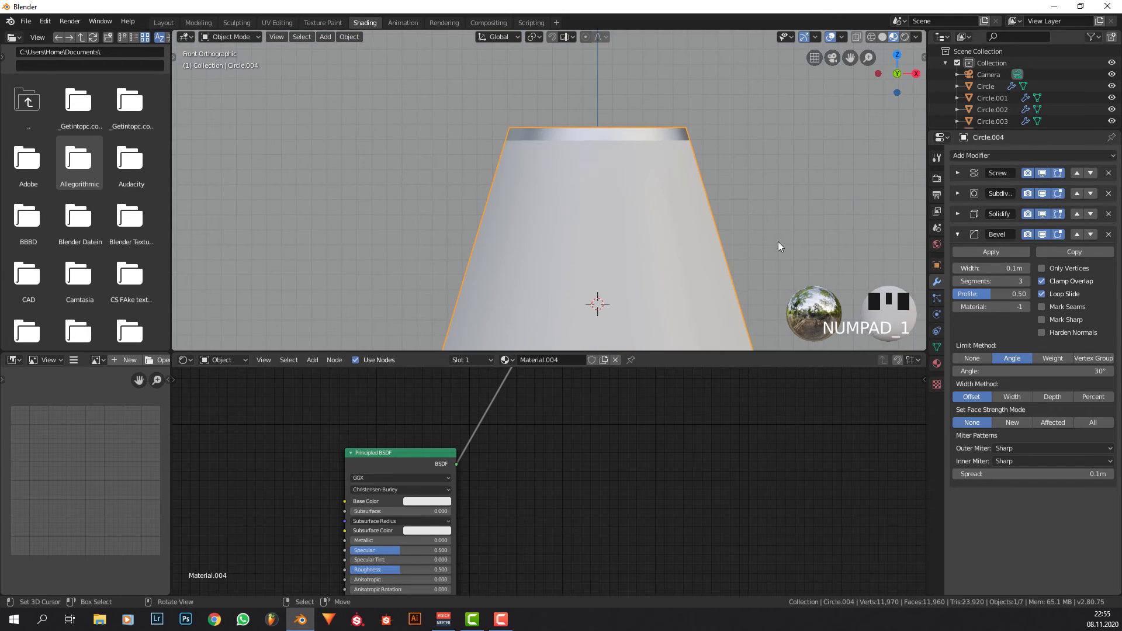
{"action": "scroll", "coordinate": [714, 276], "scroll_direction": "down", "scroll_amount": 4}
{"action": "middle_click_drag", "start_coordinate": [695, 238], "coordinate": [678, 210], "text": "shift"}
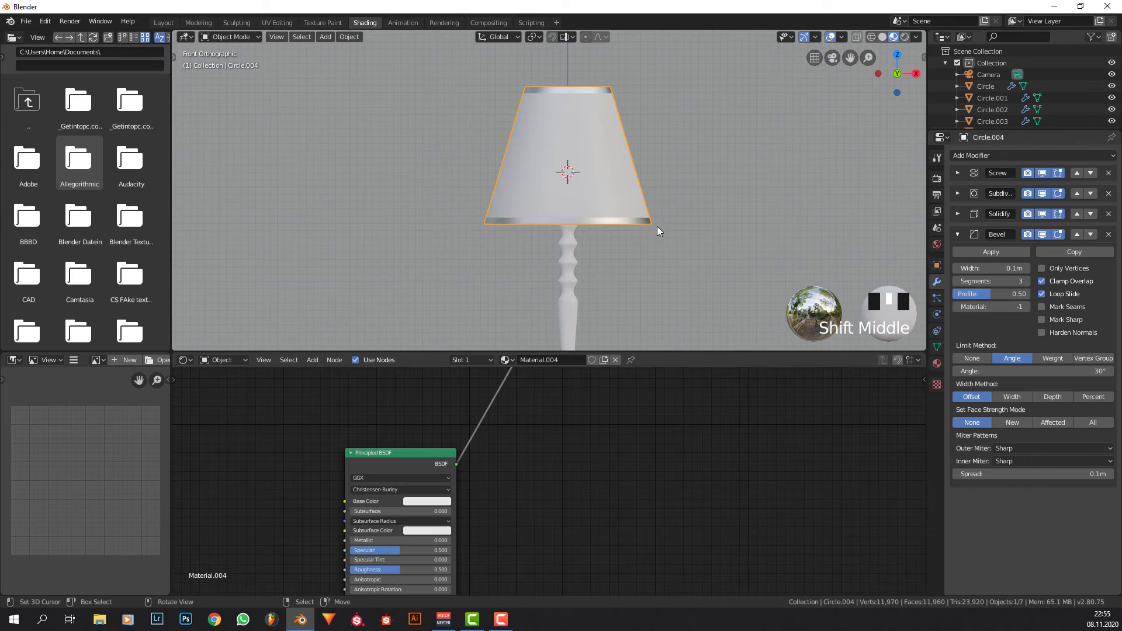
{"action": "middle_click_drag", "start_coordinate": [473, 461], "coordinate": [575, 544]}
{"action": "left_click_drag", "start_coordinate": [505, 541], "coordinate": [507, 462]}
{"action": "middle_click_drag", "start_coordinate": [507, 462], "coordinate": [545, 374]}
{"action": "scroll", "coordinate": [590, 374], "scroll_direction": "up", "scroll_amount": 2}
{"action": "left_click", "coordinate": [570, 414]}
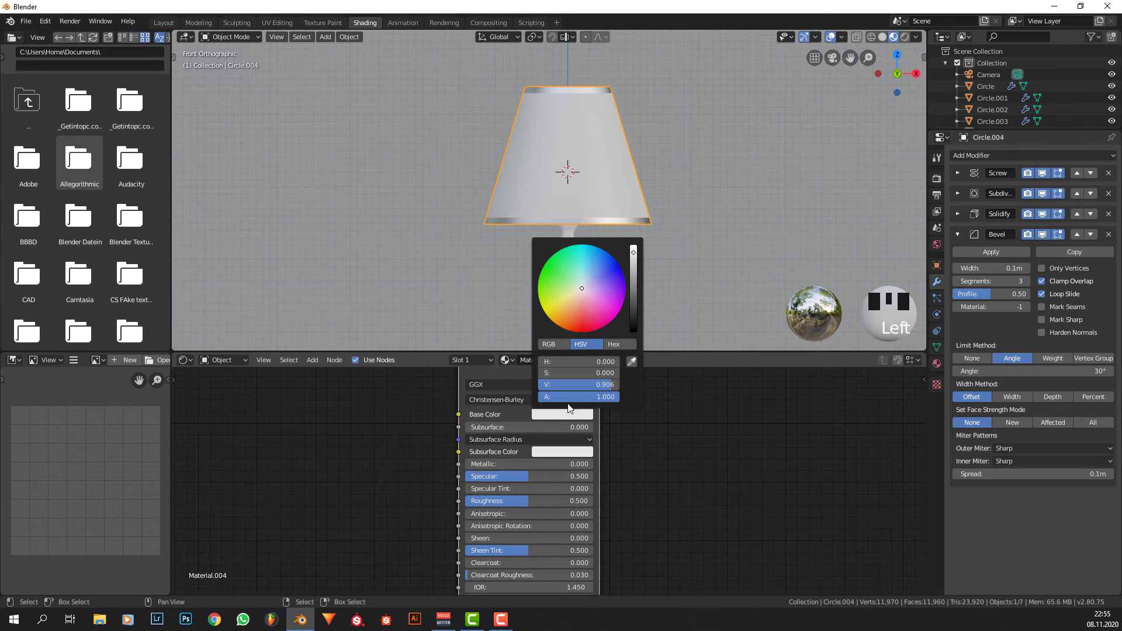
Try darkening the copied Principled BSDF's Subsurface Color to a value of 0.806.
{"action": "left_click", "coordinate": [546, 453]}
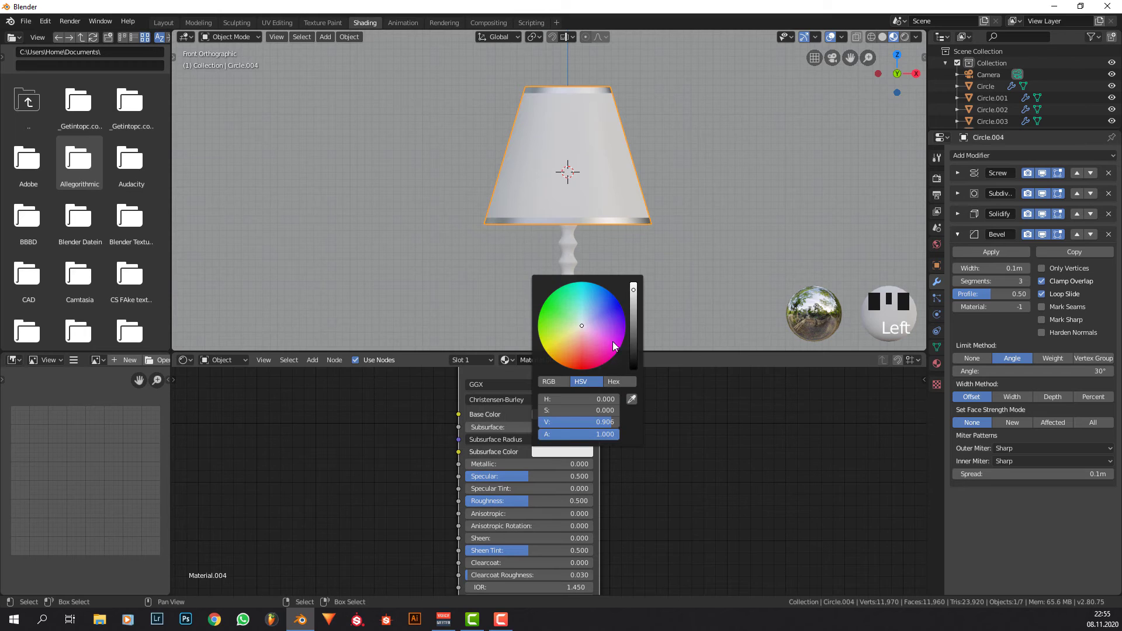
{"action": "key", "text": "Left"}
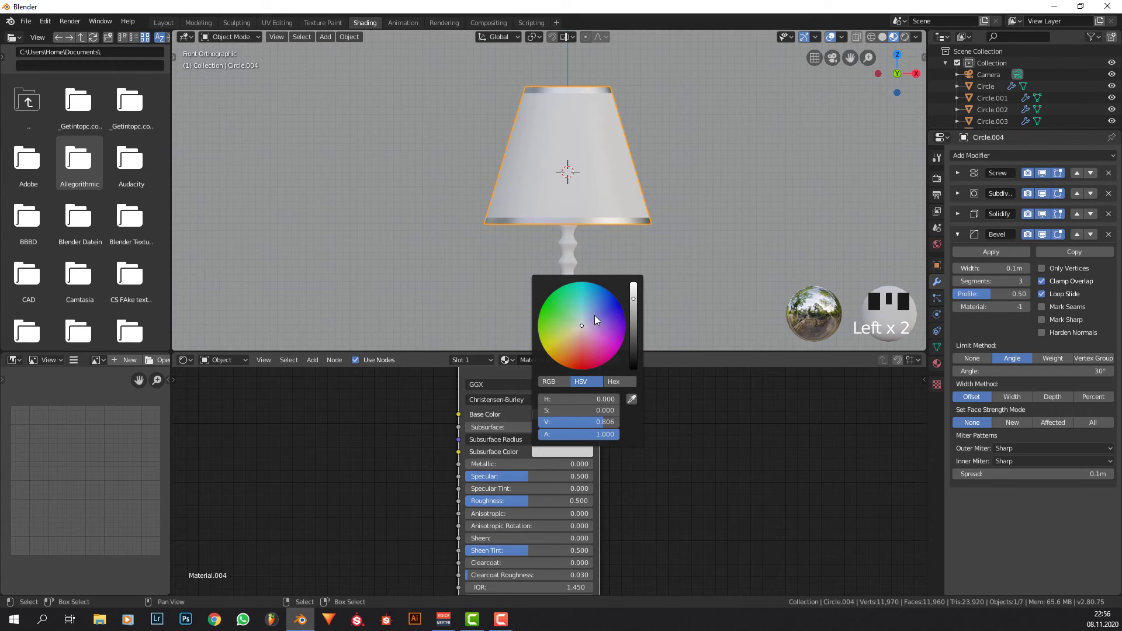
{"action": "right_click", "coordinate": [564, 261]}
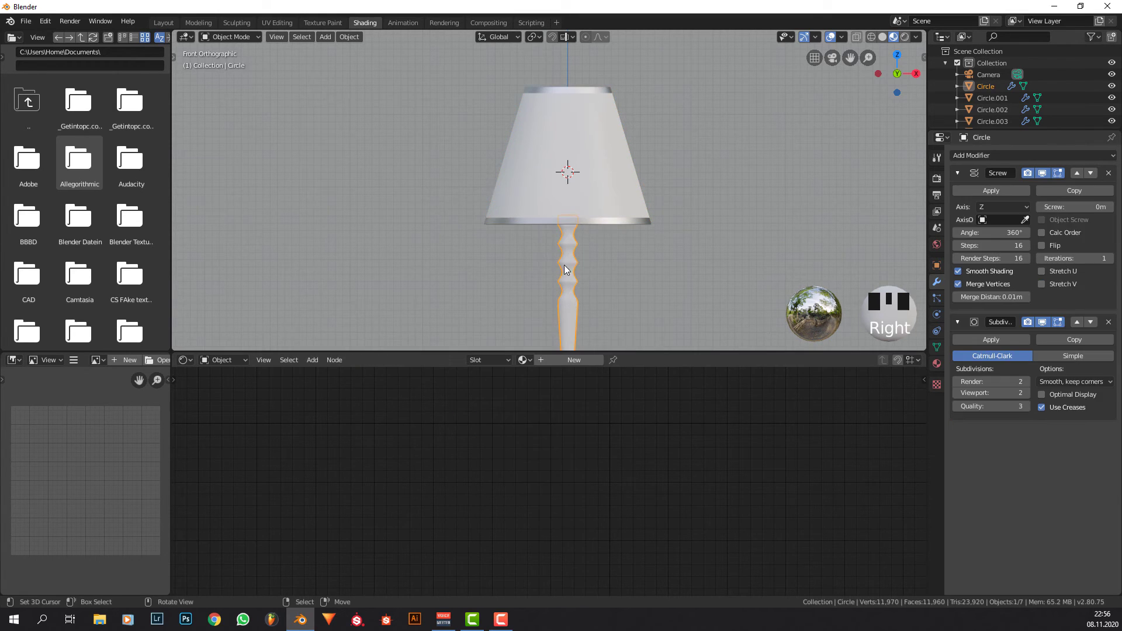
Reselect the lampshade and darken the copied Principled BSDF's Subsurface Color to a value of 0.806.
{"action": "right_click", "coordinate": [582, 220]}
{"action": "left_click", "coordinate": [553, 452]}
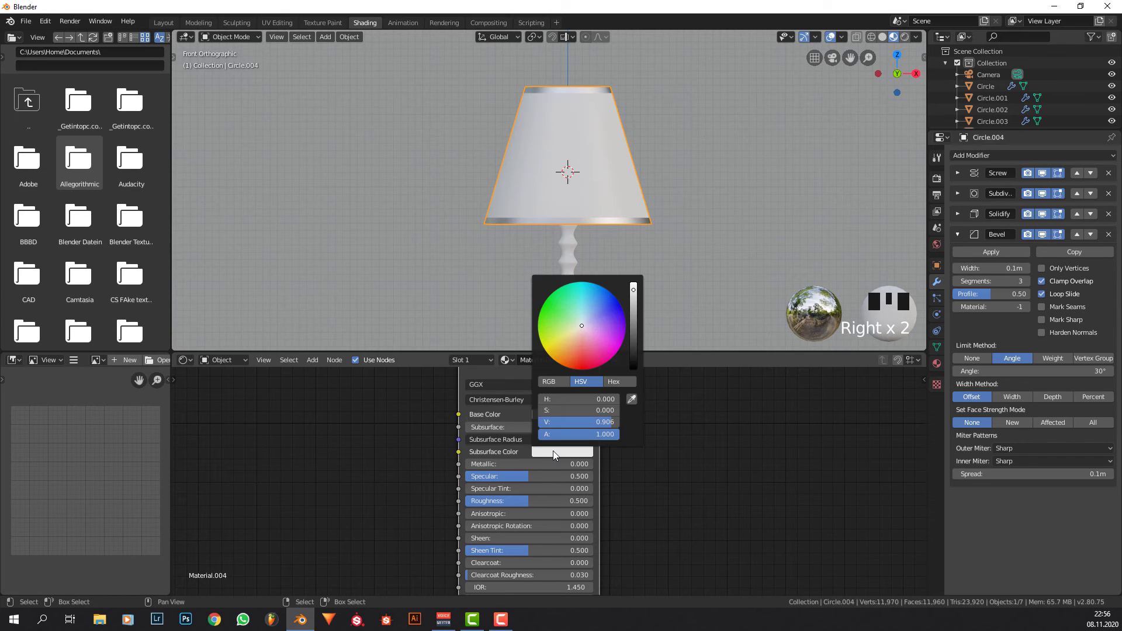
{"action": "left_click", "coordinate": [561, 450]}
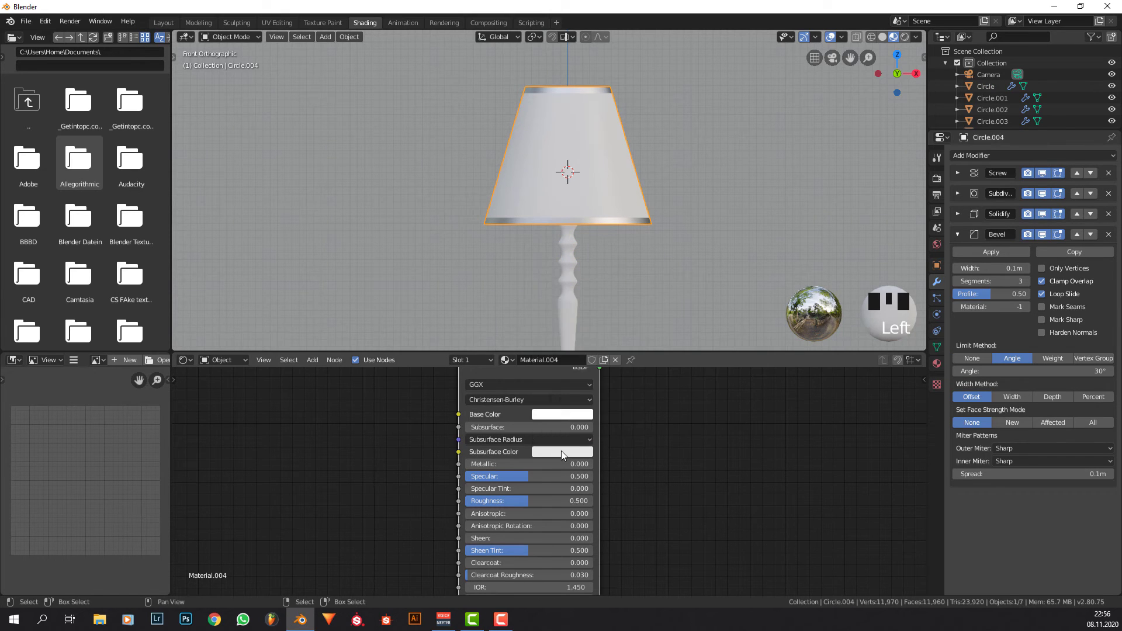
{"action": "left_click", "coordinate": [561, 451]}
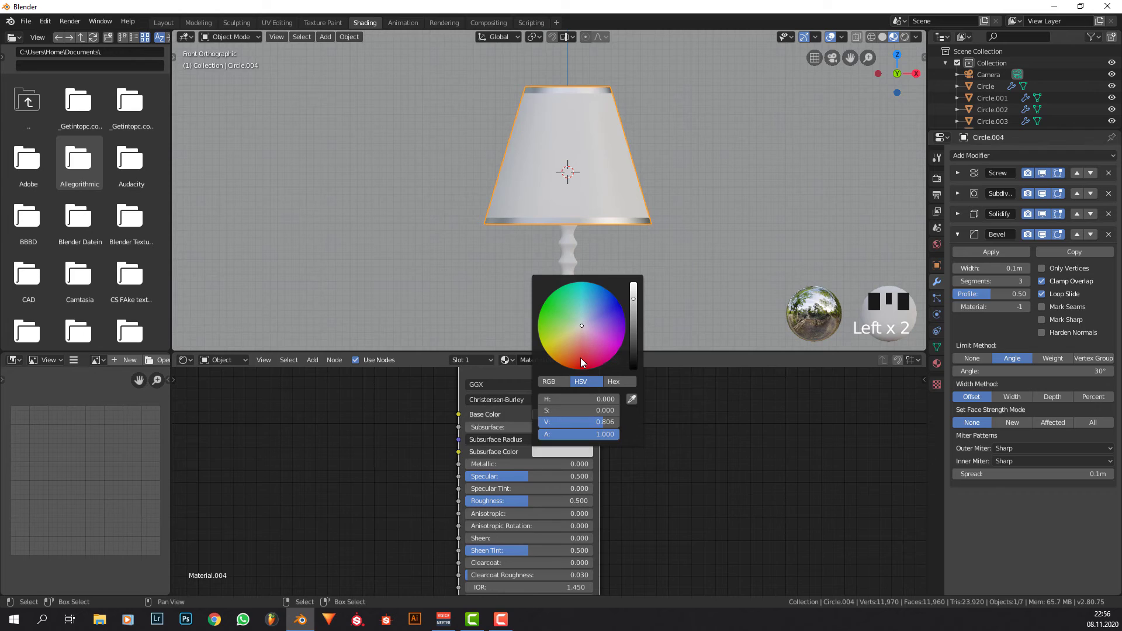
{"action": "scroll", "coordinate": [580, 362], "scroll_direction": "down", "scroll_amount": 1}
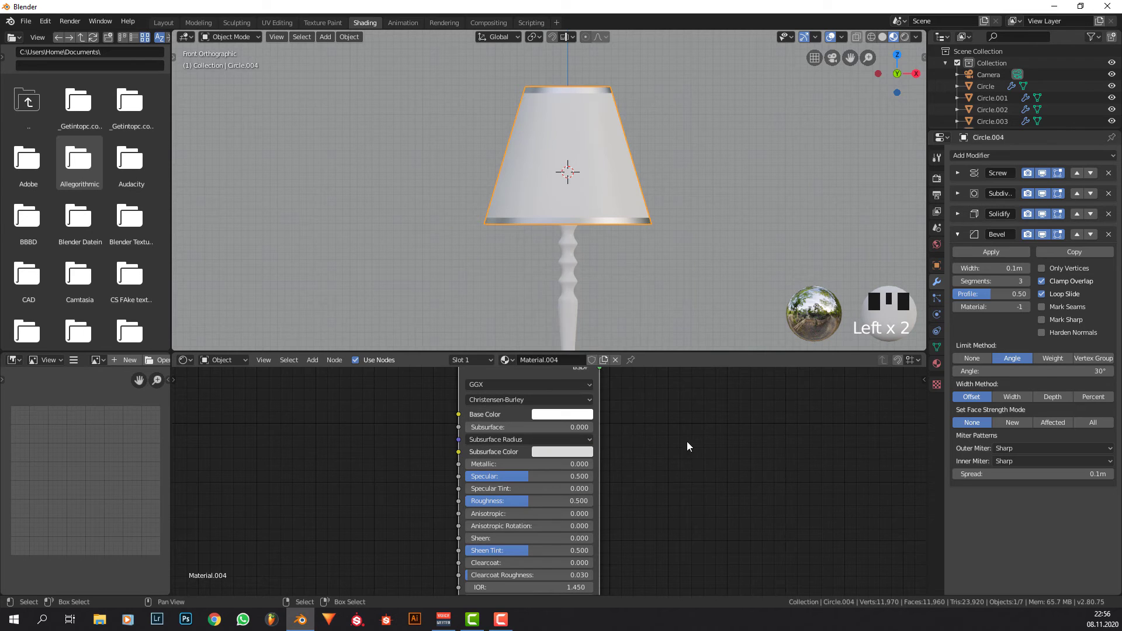
Collapse both Principled BSDF nodes of the lampshade material and arrange them below the Mix Shader.
{"action": "left_click_drag", "start_coordinate": [515, 427], "coordinate": [590, 426]}
{"action": "middle_click_drag", "start_coordinate": [525, 459], "coordinate": [608, 526]}
{"action": "scroll", "coordinate": [535, 445], "scroll_direction": "up", "scroll_amount": 1}
{"action": "left_click", "coordinate": [531, 435]}
{"action": "scroll", "coordinate": [593, 416], "scroll_direction": "down", "scroll_amount": 5}
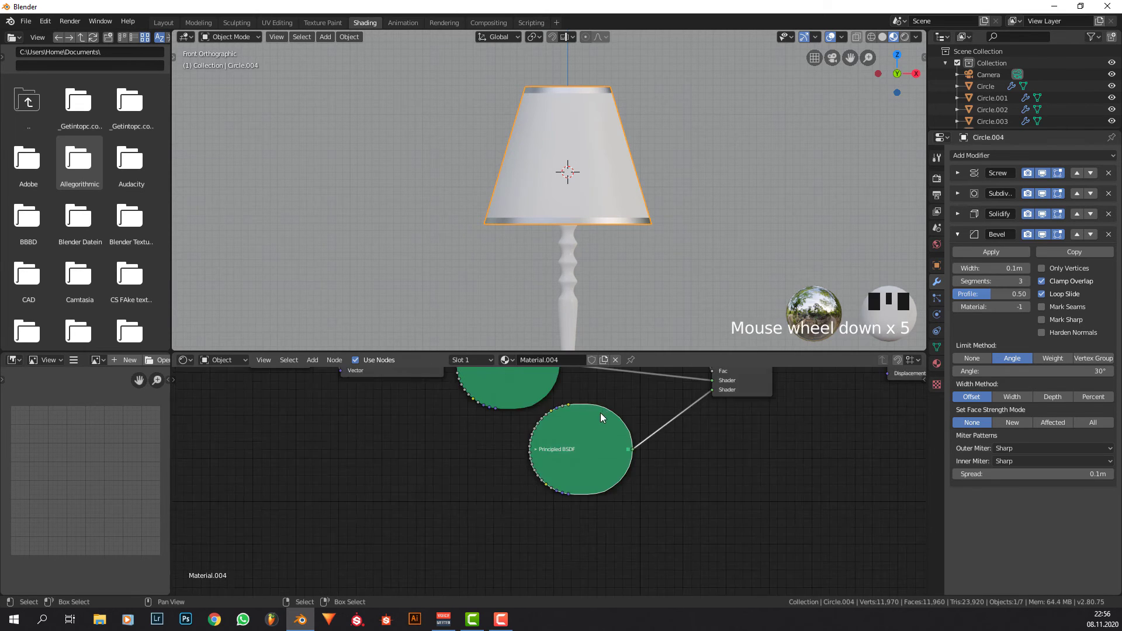
{"action": "left_click_drag", "start_coordinate": [586, 442], "coordinate": [679, 530]}
{"action": "middle_click_drag", "start_coordinate": [589, 489], "coordinate": [636, 566]}
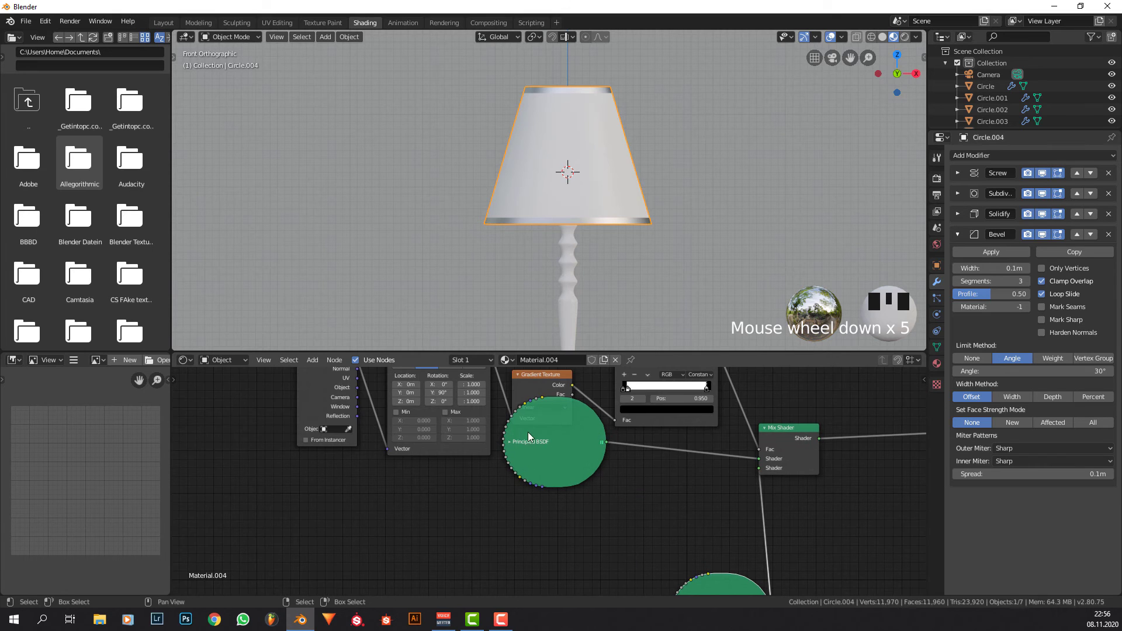
{"action": "left_click_drag", "start_coordinate": [528, 433], "coordinate": [521, 528]}
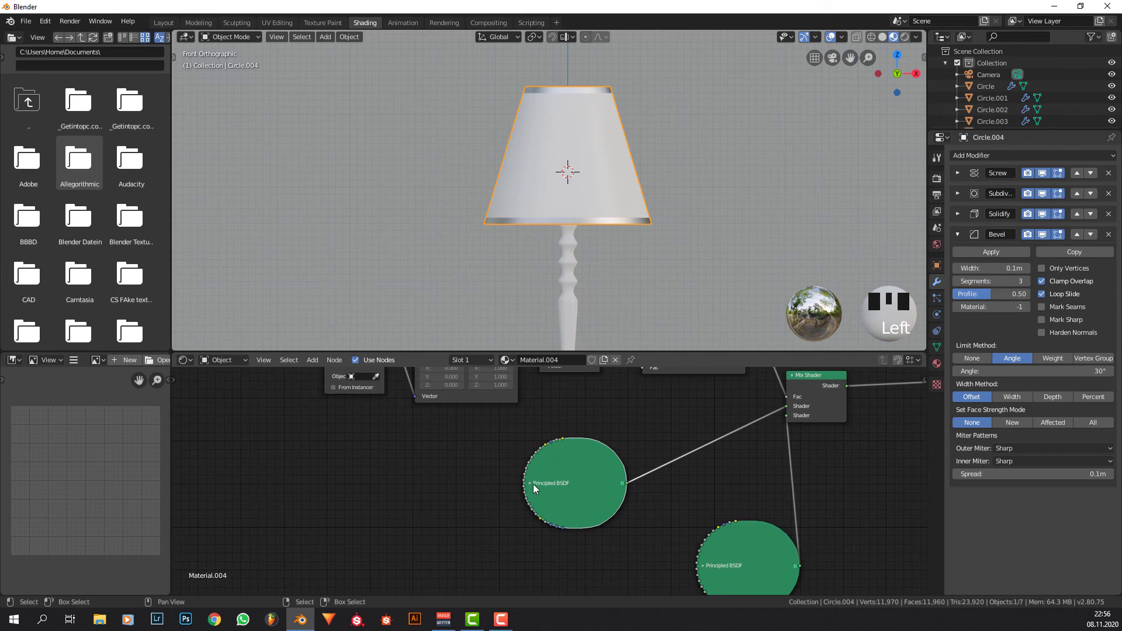
Expand the metallic Principled BSDF node to review its settings and collapse it again.
{"action": "left_click", "coordinate": [533, 484]}
{"action": "middle_click_drag", "start_coordinate": [555, 484], "coordinate": [577, 404]}
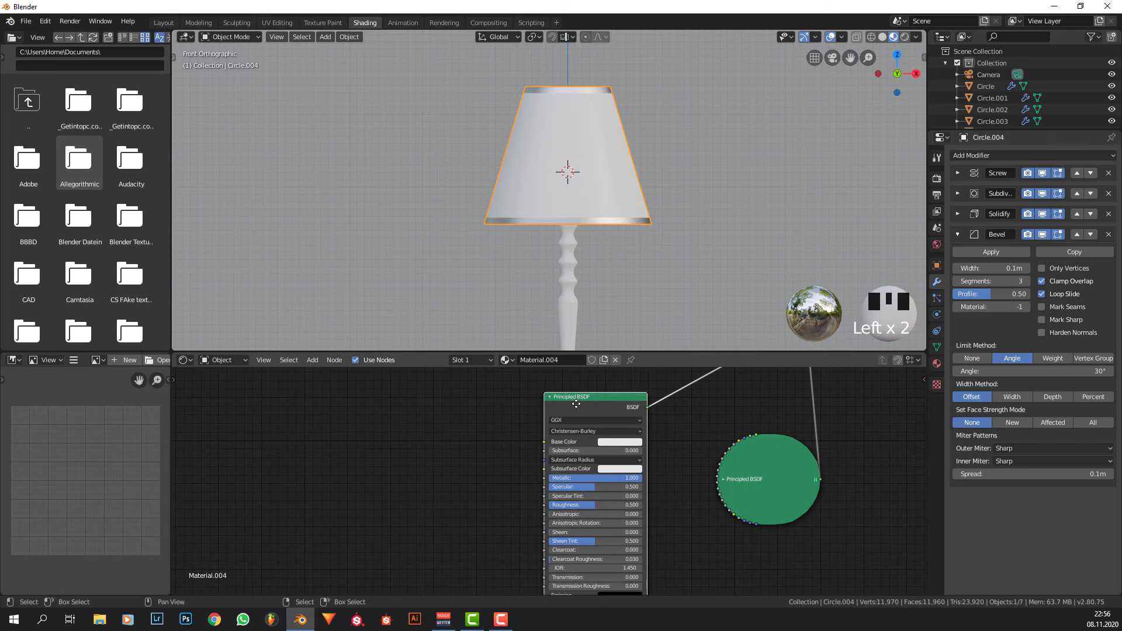
{"action": "scroll", "coordinate": [564, 411], "scroll_direction": "down", "scroll_amount": 3}
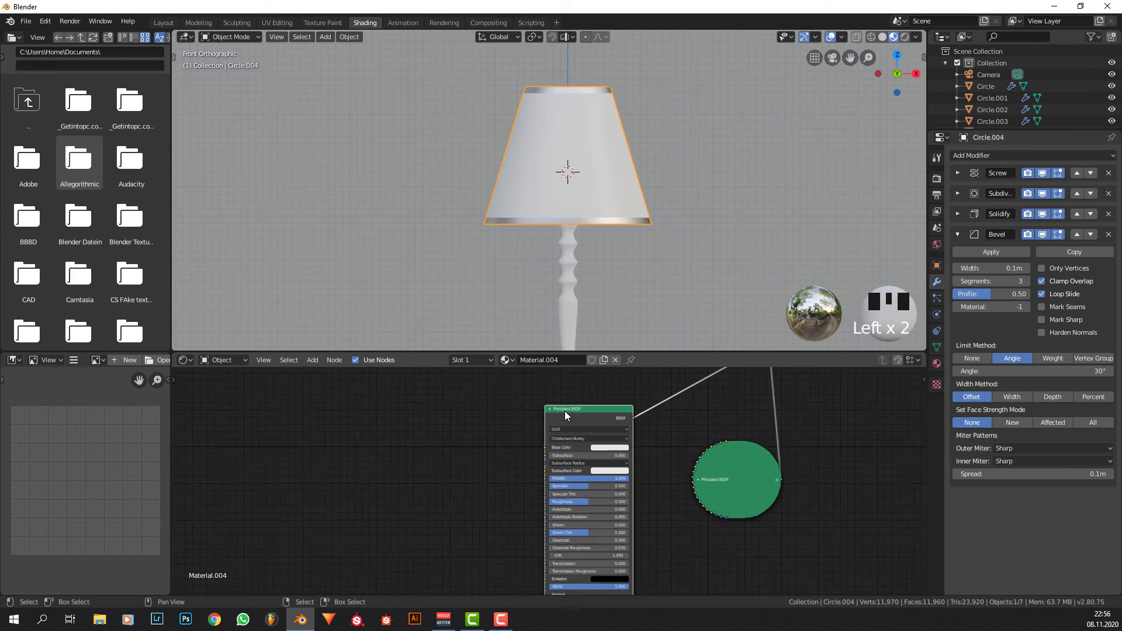
{"action": "middle_click_drag", "start_coordinate": [573, 424], "coordinate": [573, 410]}
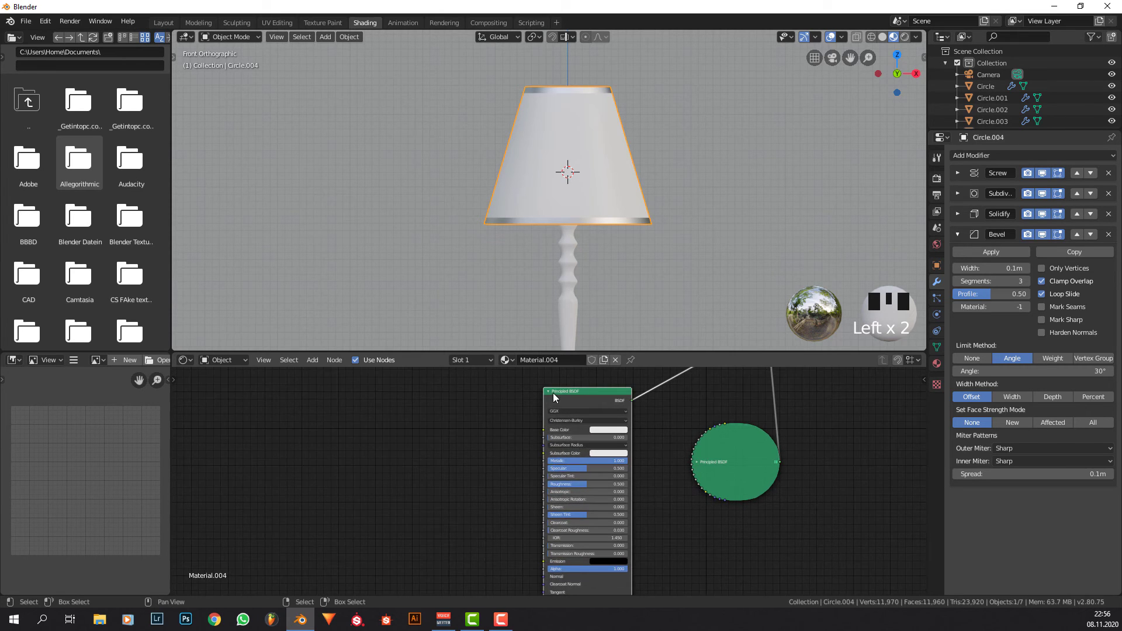
{"action": "left_click", "coordinate": [552, 391]}
Select the turned lamp stem and base and create a new material for it.
{"action": "right_click", "coordinate": [572, 269]}
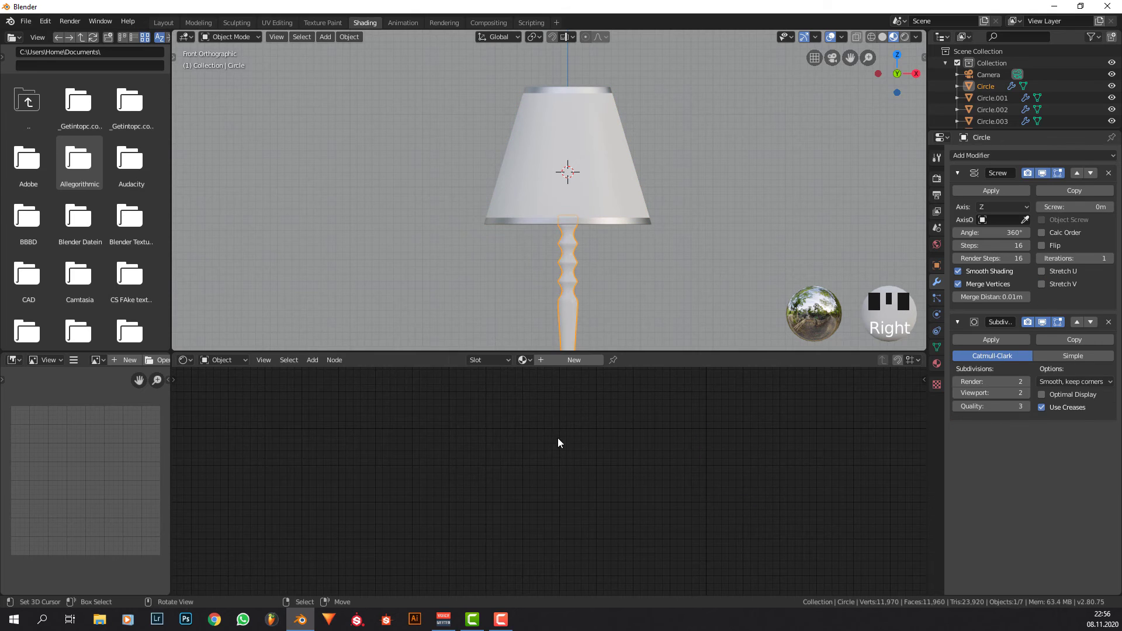
{"action": "left_click", "coordinate": [569, 360]}
{"action": "middle_click_drag", "start_coordinate": [667, 445], "coordinate": [467, 583]}
{"action": "middle_click_drag", "start_coordinate": [606, 414], "coordinate": [588, 394]}
{"action": "scroll", "coordinate": [573, 280], "scroll_direction": "up", "scroll_amount": 1}
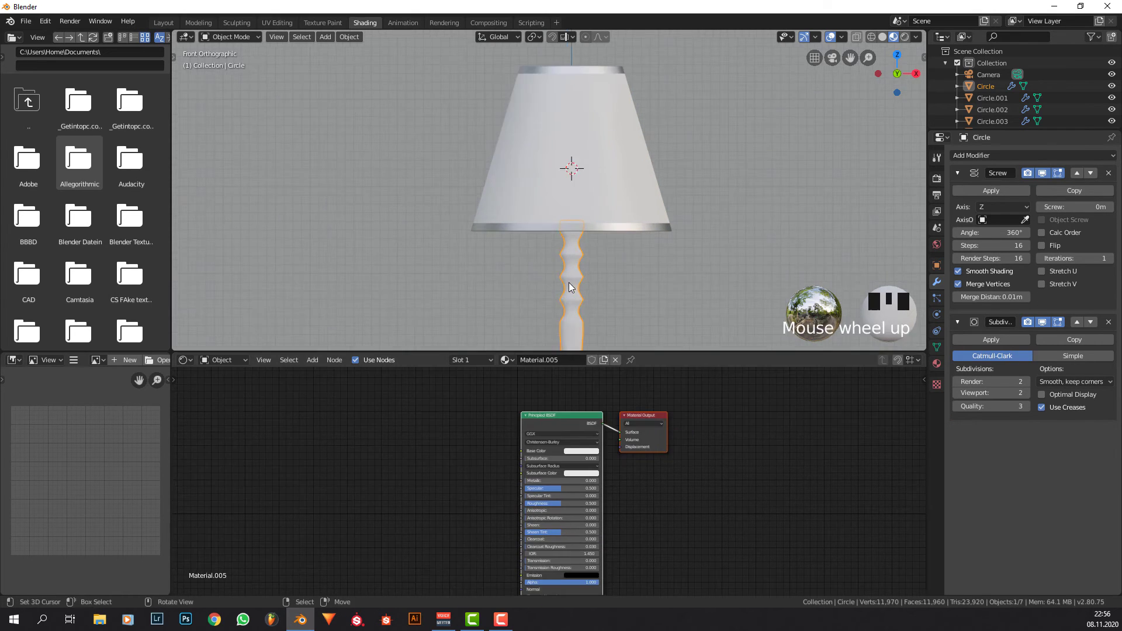
Examine the lamp stem and base from several angles, including its profile vertices in Edit Mode.
{"action": "scroll", "coordinate": [572, 286], "scroll_direction": "down", "scroll_amount": 3}
{"action": "middle_click_drag", "start_coordinate": [568, 228], "coordinate": [566, 218], "text": "shift"}
{"action": "scroll", "coordinate": [567, 223], "scroll_direction": "up", "scroll_amount": 3}
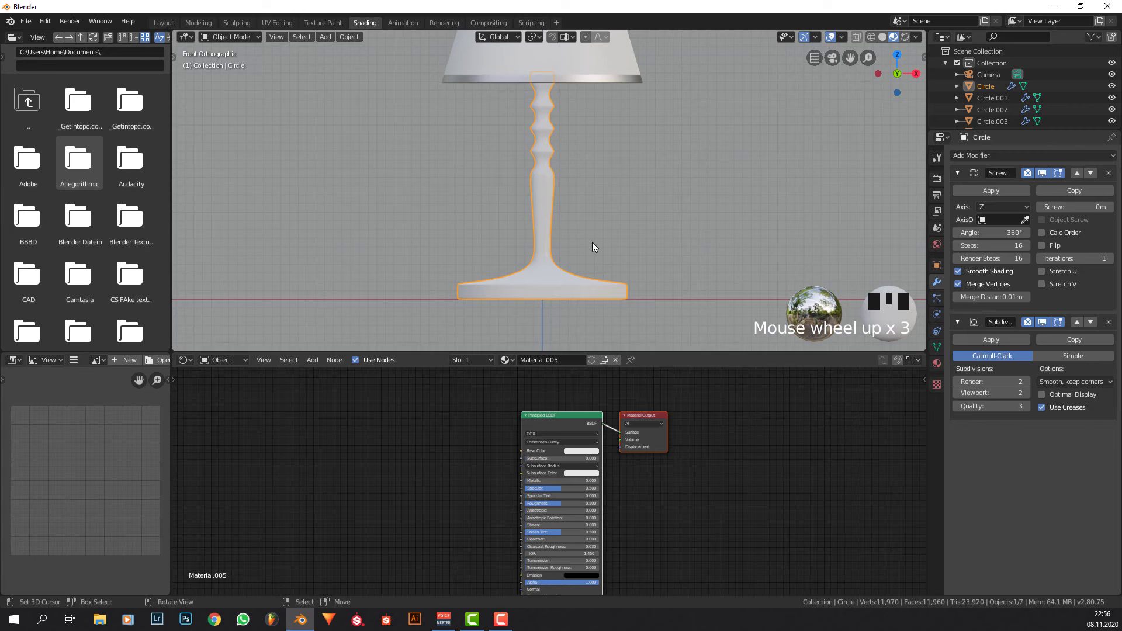
{"action": "middle_click_drag", "start_coordinate": [591, 242], "coordinate": [481, 325]}
{"action": "key", "text": "Tab"}
{"action": "key", "text": "a"}
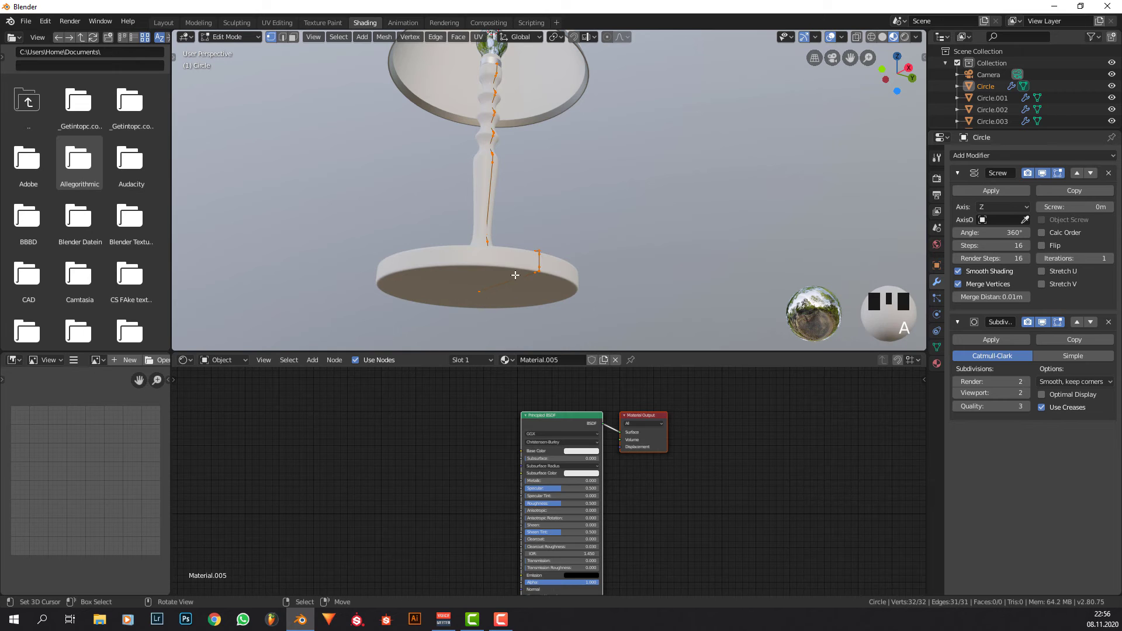
{"action": "middle_click_drag", "start_coordinate": [521, 188], "coordinate": [525, 222]}
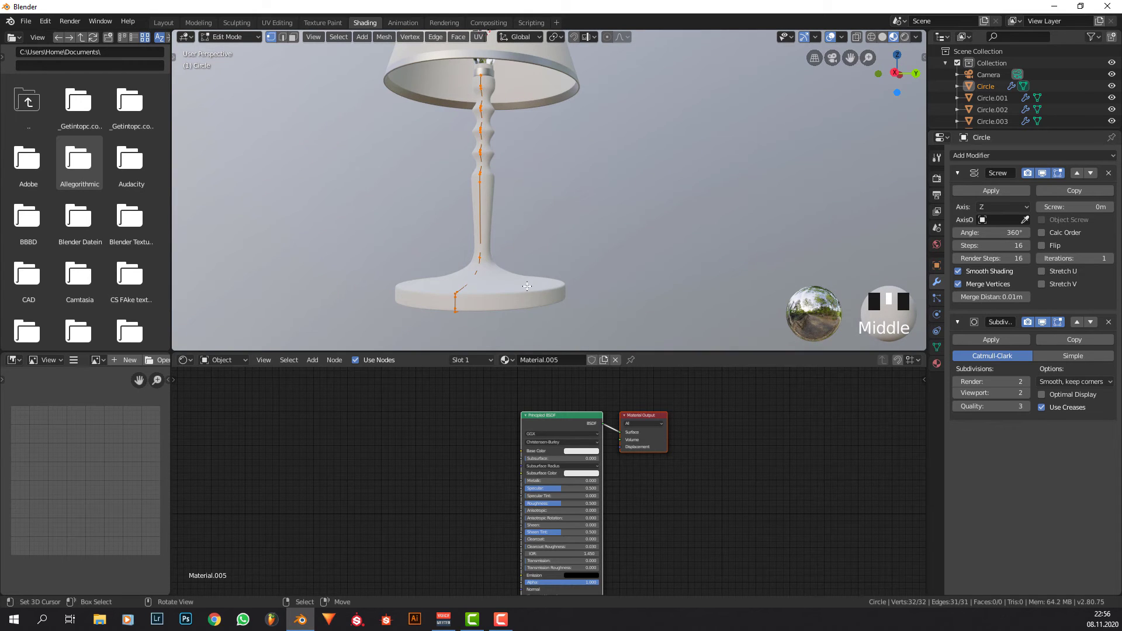
{"action": "key", "text": "Tab"}
{"action": "middle_click_drag", "start_coordinate": [402, 280], "coordinate": [466, 305]}
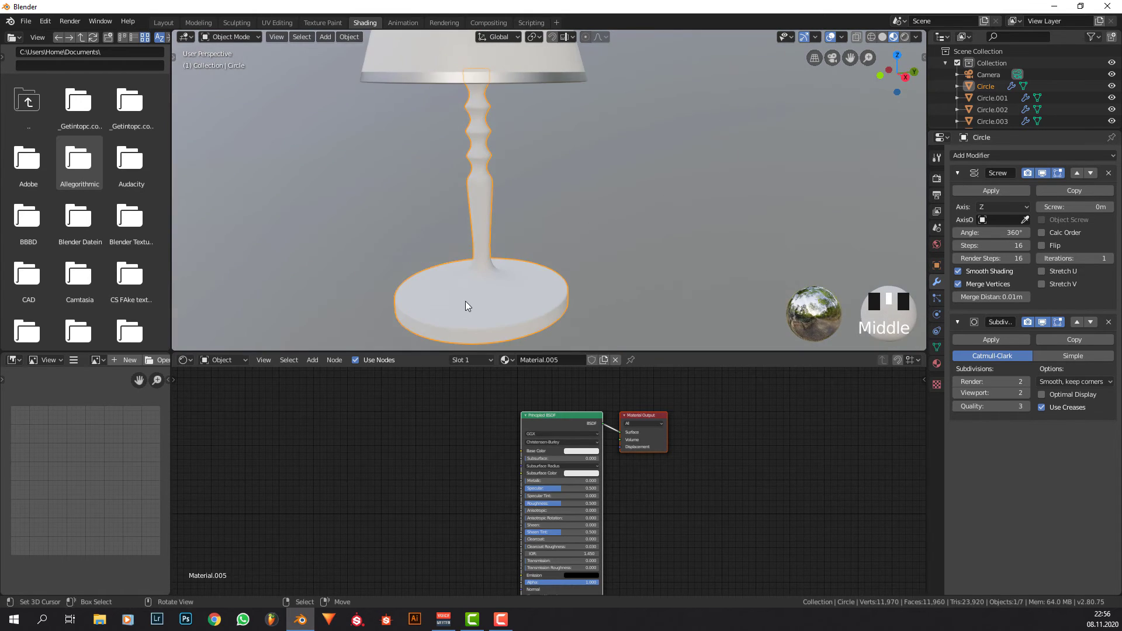
{"action": "scroll", "coordinate": [500, 283], "scroll_direction": "down", "scroll_amount": 2}
{"action": "middle_click_drag", "start_coordinate": [506, 272], "coordinate": [604, 233]}
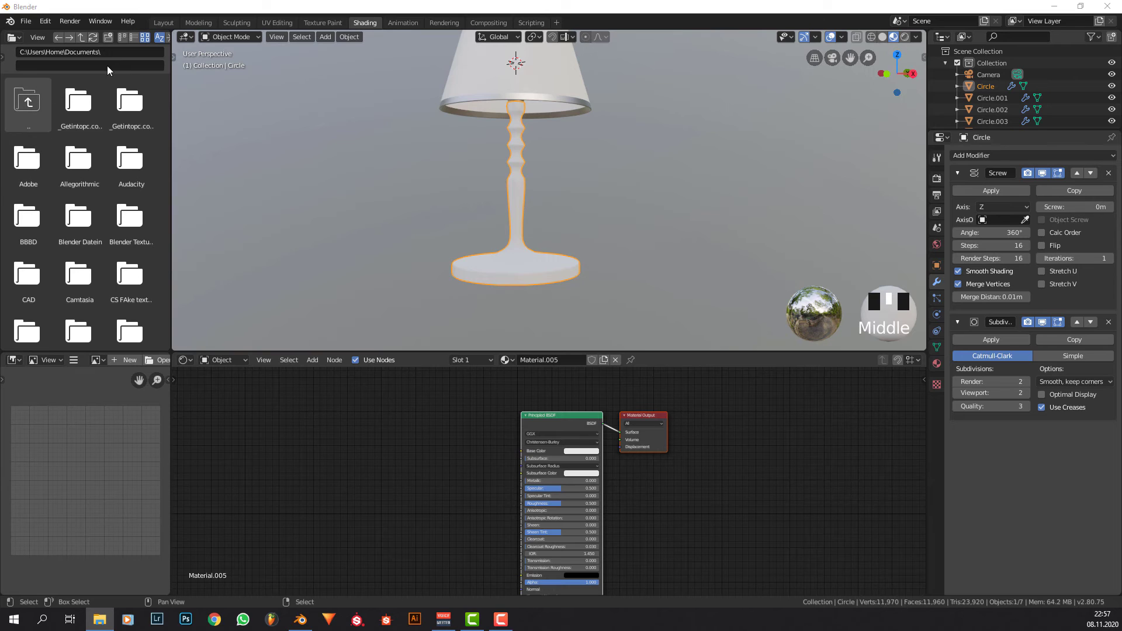
Browse the texture files to the 4K folder of the WoodFineDark004 wood set.
{"action": "left_click_drag", "start_coordinate": [107, 65], "coordinate": [31, 110]}
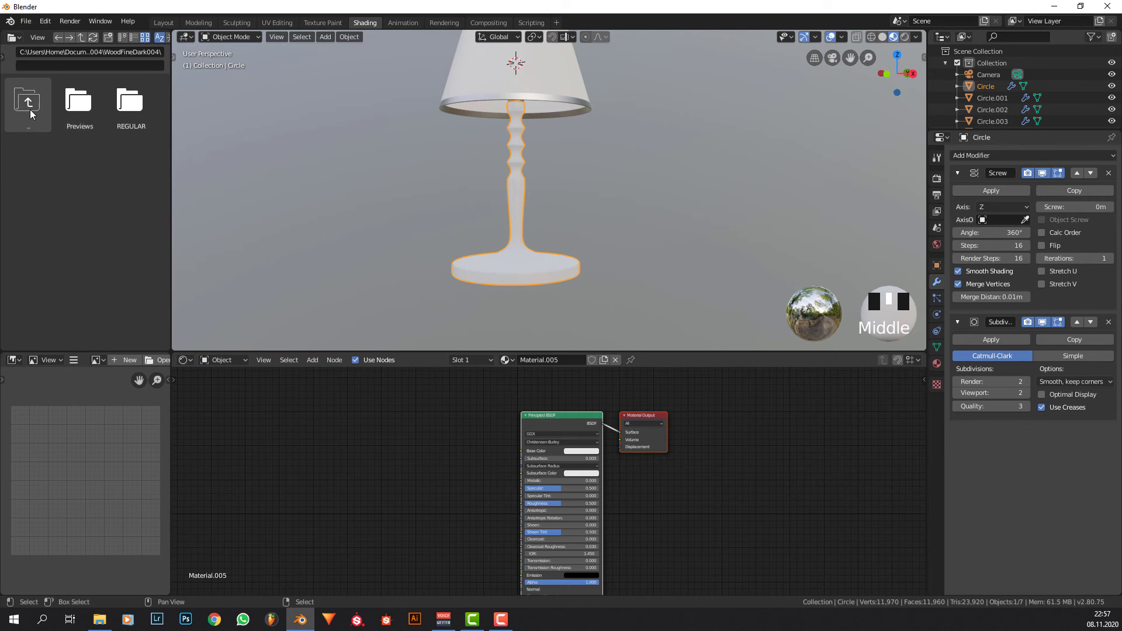
{"action": "double_click", "coordinate": [31, 113]}
{"action": "double_click", "coordinate": [107, 110]}
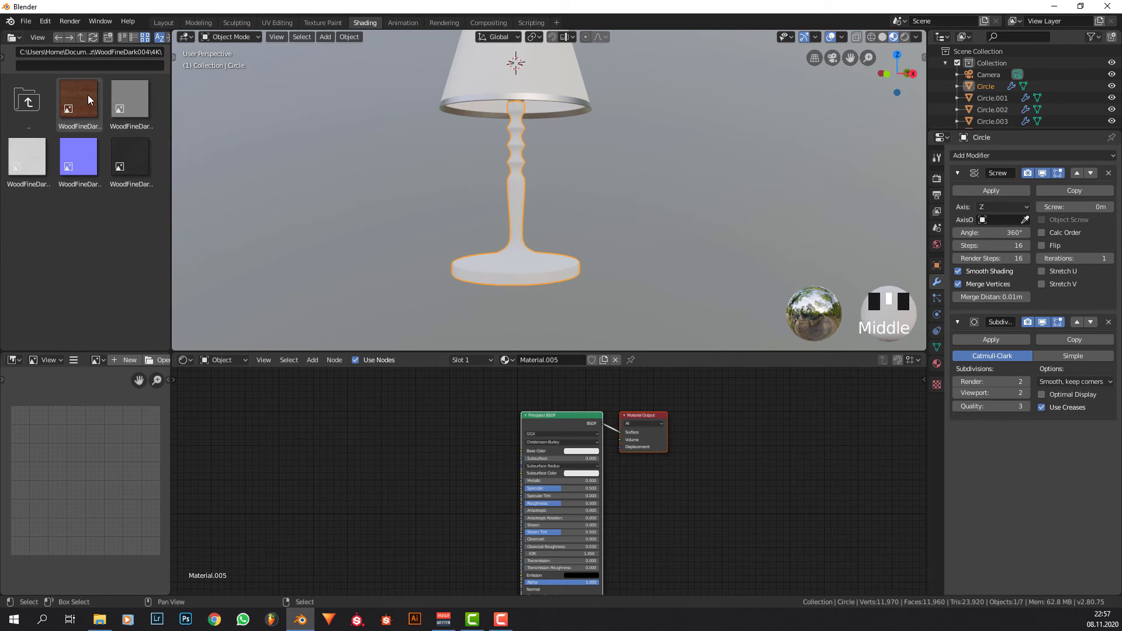
Add WoodFineDark004_COL_4K.jpg as an image texture and connect its Color to the Principled BSDF's Base Color.
{"action": "left_click_drag", "start_coordinate": [87, 107], "coordinate": [348, 450]}
{"action": "scroll", "coordinate": [360, 455], "scroll_direction": "up", "scroll_amount": 2}
{"action": "middle_click_drag", "start_coordinate": [362, 460], "coordinate": [395, 402]}
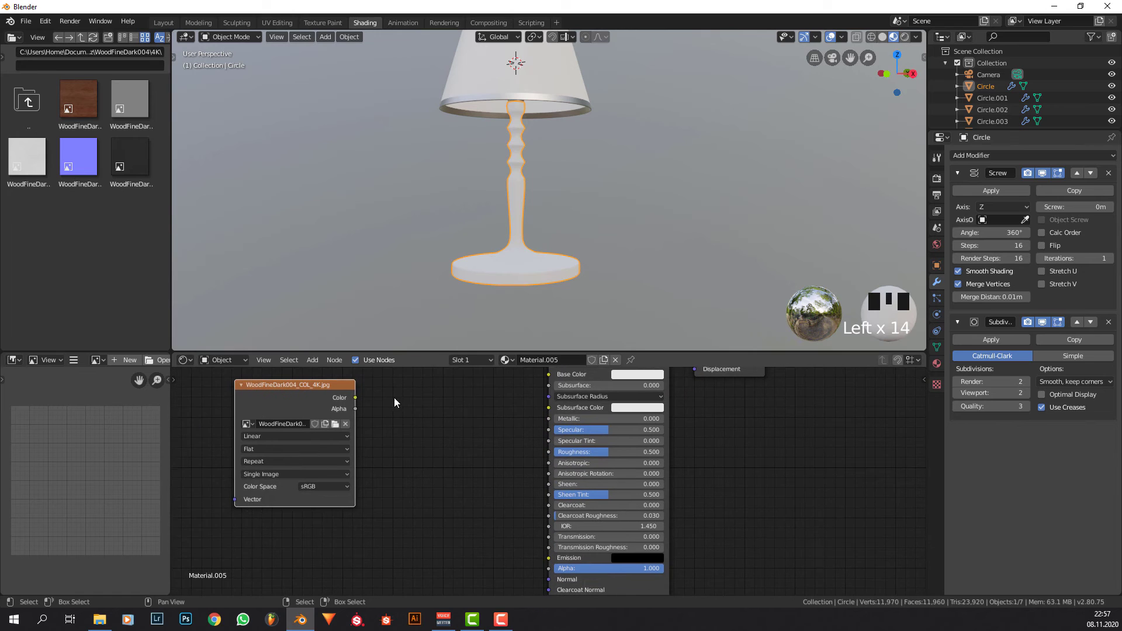
{"action": "left_click_drag", "start_coordinate": [354, 397], "coordinate": [549, 374]}
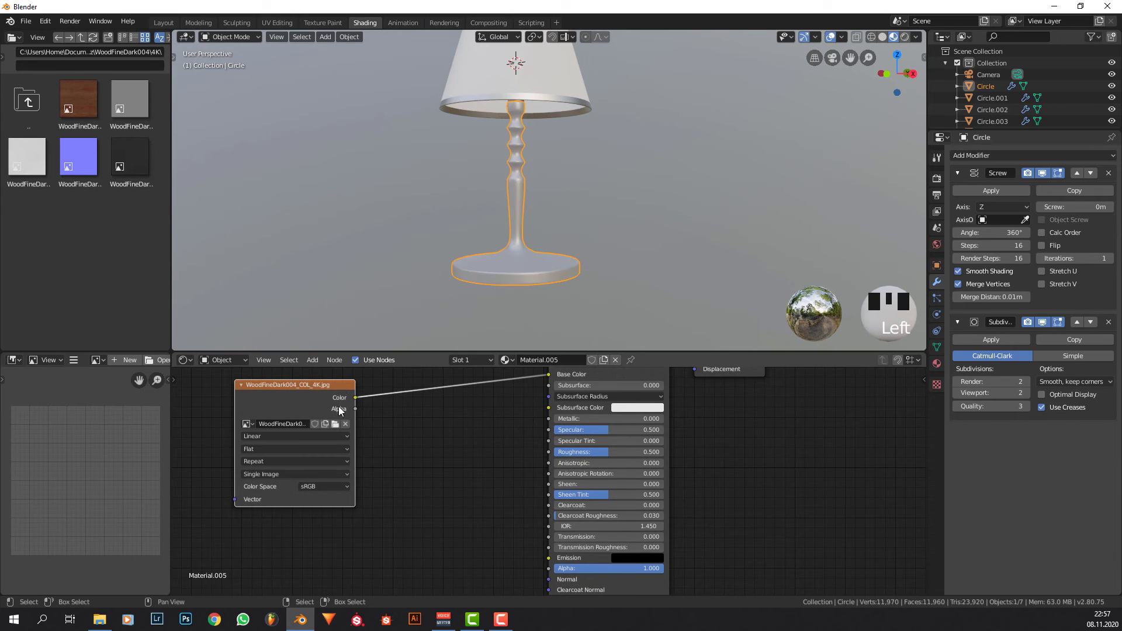
{"action": "middle_click_drag", "start_coordinate": [328, 400], "coordinate": [261, 428]}
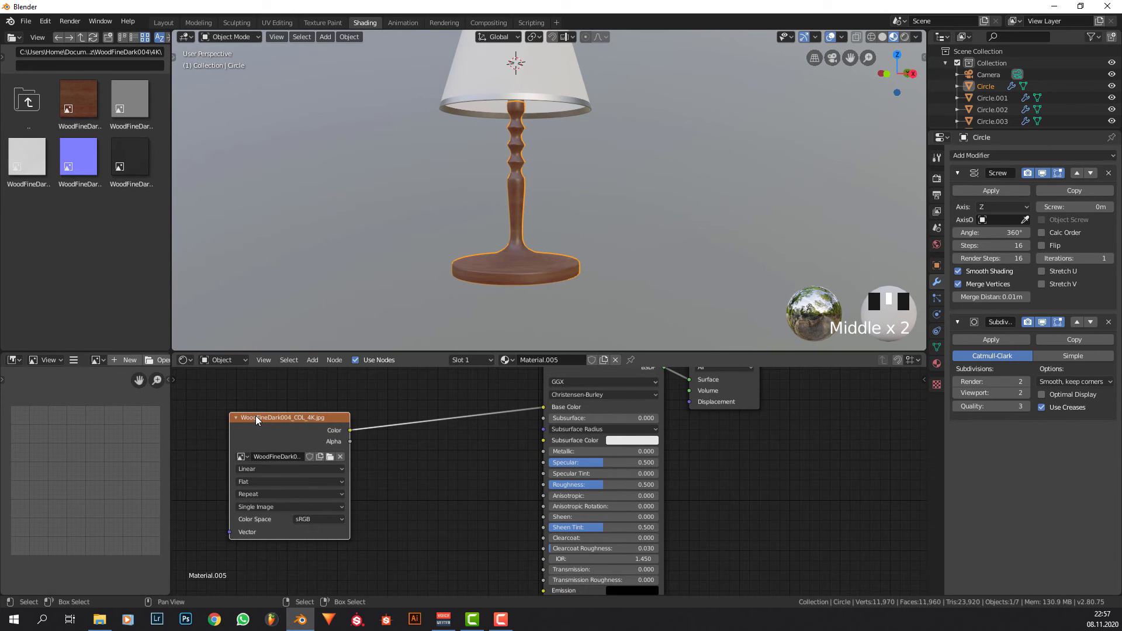
Collapse the wood color texture node, move it closer to the Principled BSDF and inspect the wood grain on the base.
{"action": "left_click", "coordinate": [237, 418]}
{"action": "left_click_drag", "start_coordinate": [245, 417], "coordinate": [334, 414]}
{"action": "middle_click_drag", "start_coordinate": [542, 278], "coordinate": [482, 251]}
{"action": "scroll", "coordinate": [518, 325], "scroll_direction": "up", "scroll_amount": 2}
{"action": "scroll", "coordinate": [519, 327], "scroll_direction": "up", "scroll_amount": 1}
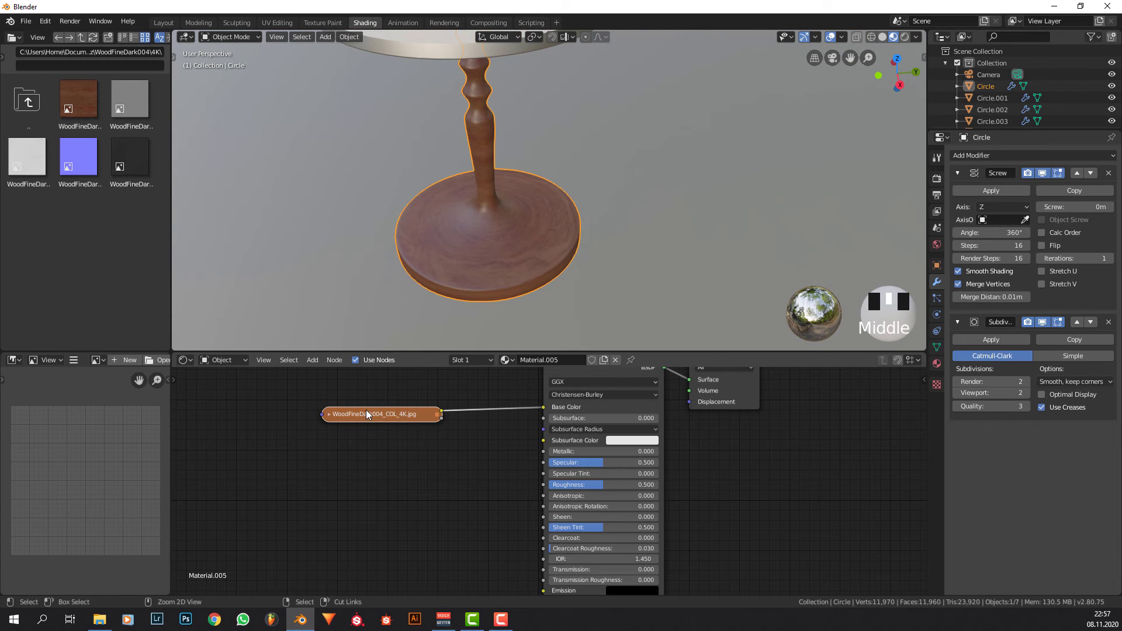
Add Texture Coordinate and Mapping nodes to the wood color texture and feed the Mapping from the Object output.
{"action": "key", "text": "ctrl+z"}
{"action": "key", "text": "ctrl+z"}
{"action": "key", "text": "ctrl+z"}
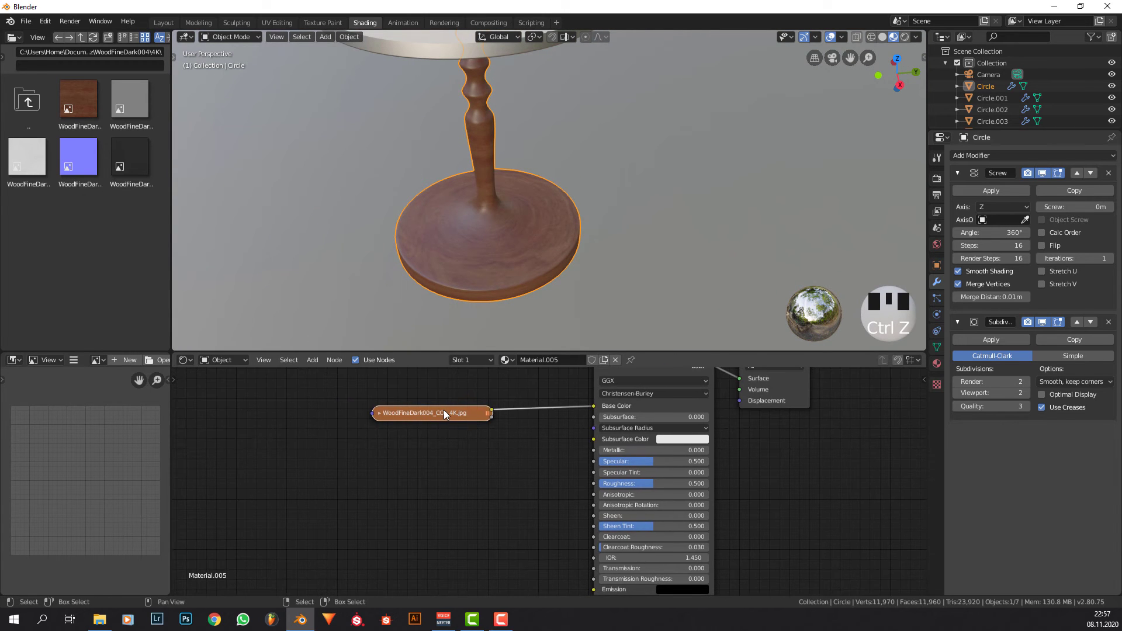
{"action": "mouse_move", "coordinate": [435, 411]}
{"action": "middle_mouse_down"}
{"action": "mouse_move", "coordinate": [462, 418]}
{"action": "mouse_move", "coordinate": [436, 433]}
{"action": "middle_mouse_up"}
{"action": "scroll", "coordinate": [436, 433], "scroll_direction": "up", "scroll_amount": 1}
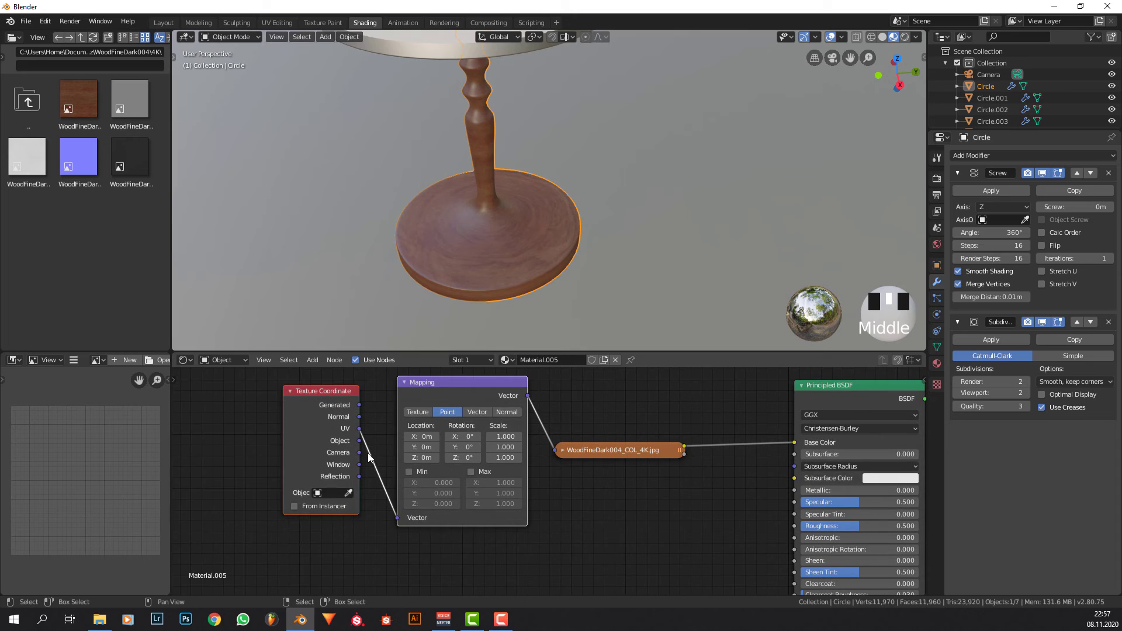
{"action": "left_click_drag", "start_coordinate": [359, 440], "coordinate": [399, 519]}
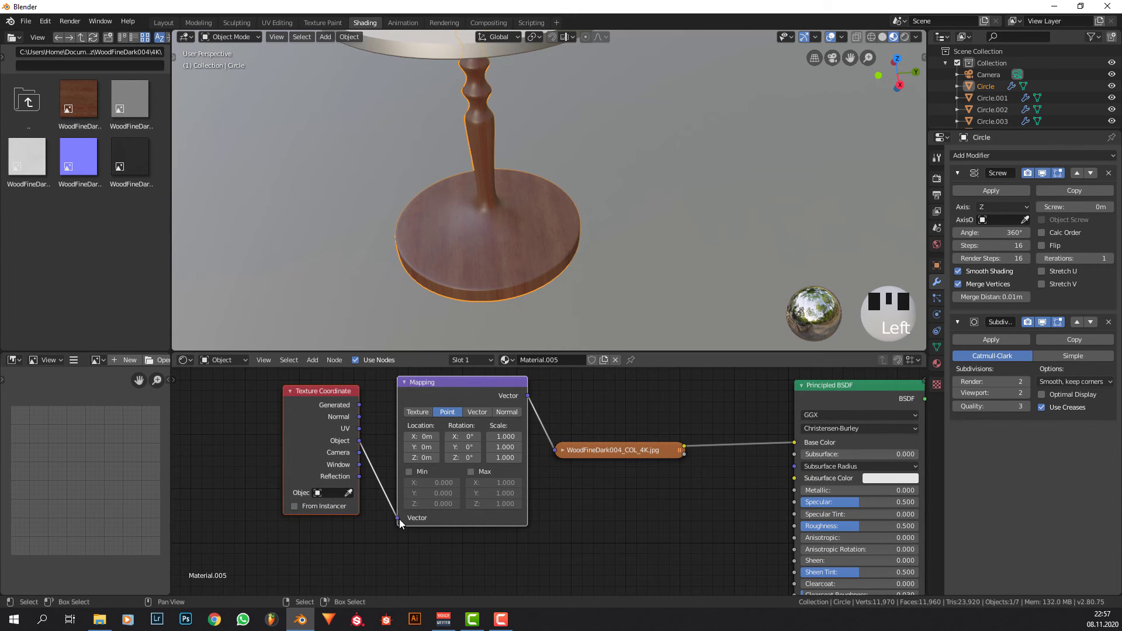
Expand the wood color texture node, set its projection to Box and check the grain on the stem and base.
{"action": "middle_click_drag", "start_coordinate": [492, 281], "coordinate": [541, 229]}
{"action": "left_click", "coordinate": [563, 450]}
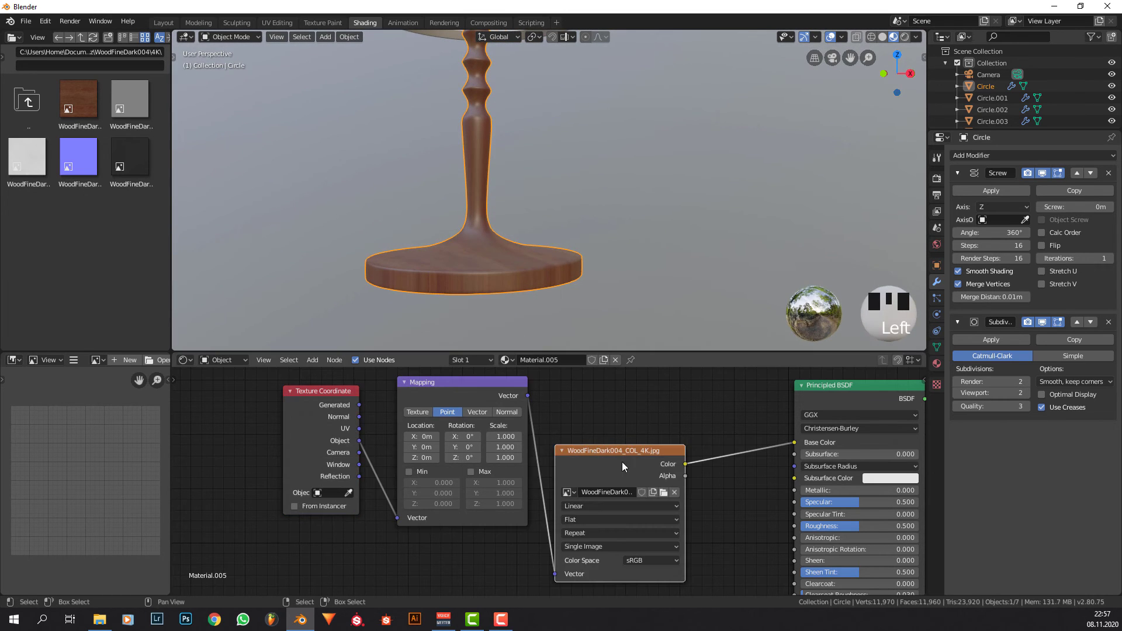
{"action": "middle_click_drag", "start_coordinate": [622, 462], "coordinate": [641, 419]}
{"action": "scroll", "coordinate": [640, 418], "scroll_direction": "up", "scroll_amount": 1}
{"action": "middle_click_drag", "start_coordinate": [550, 292], "coordinate": [545, 274]}
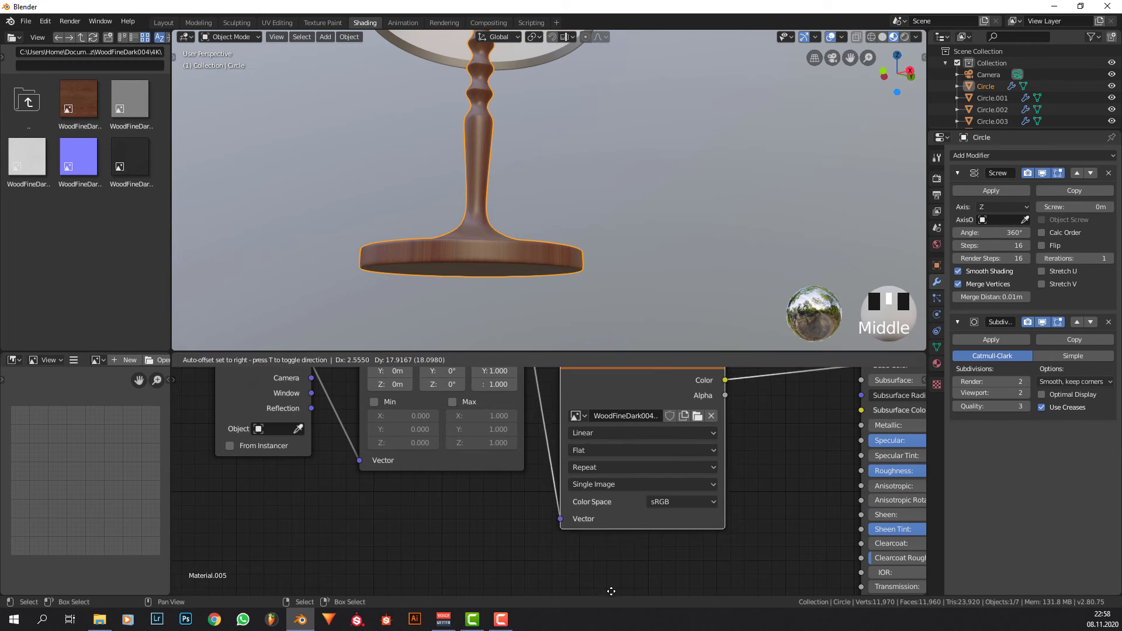
{"action": "middle_click_drag", "start_coordinate": [668, 520], "coordinate": [634, 543]}
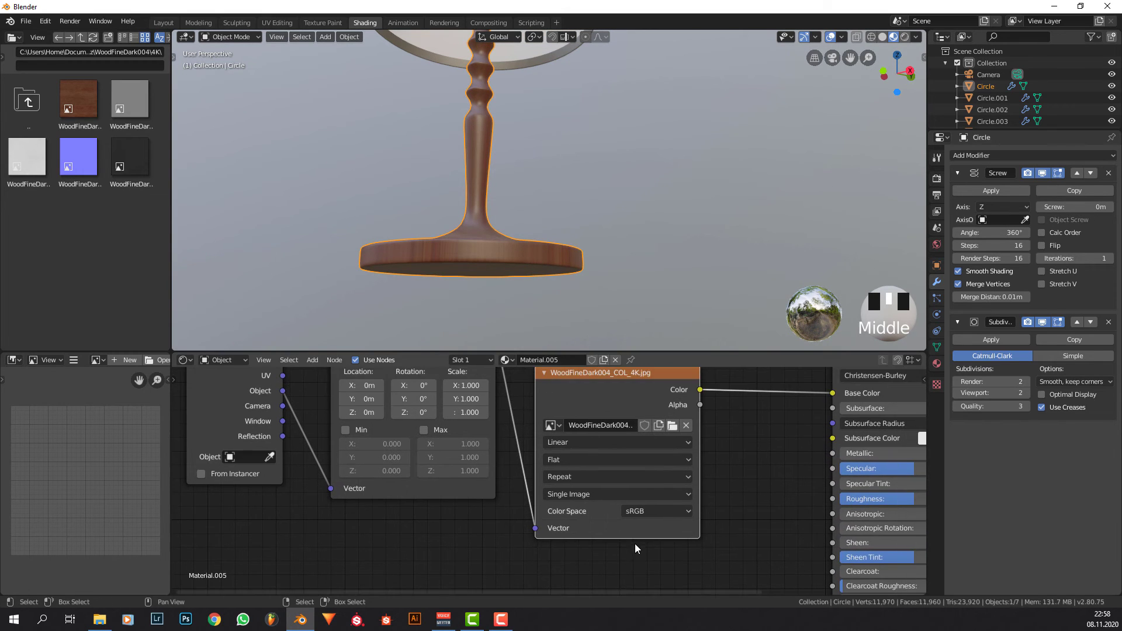
{"action": "left_click", "coordinate": [613, 464]}
{"action": "left_click", "coordinate": [611, 492]}
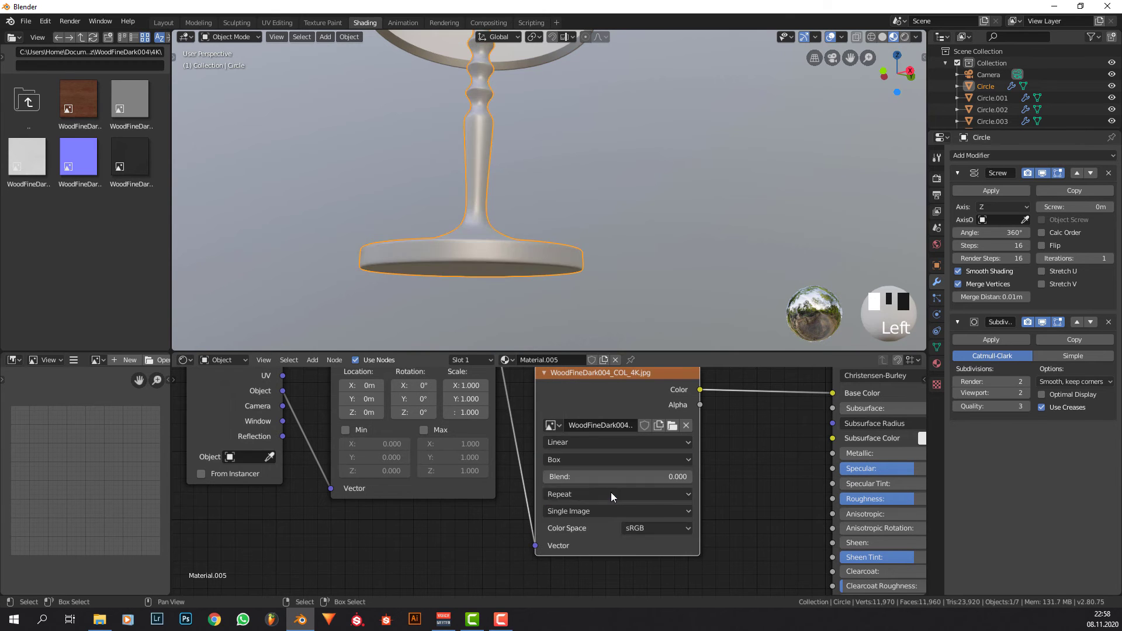
{"action": "middle_click_drag", "start_coordinate": [588, 40], "coordinate": [631, 307]}
{"action": "scroll", "coordinate": [639, 332], "scroll_direction": "up", "scroll_amount": 3}
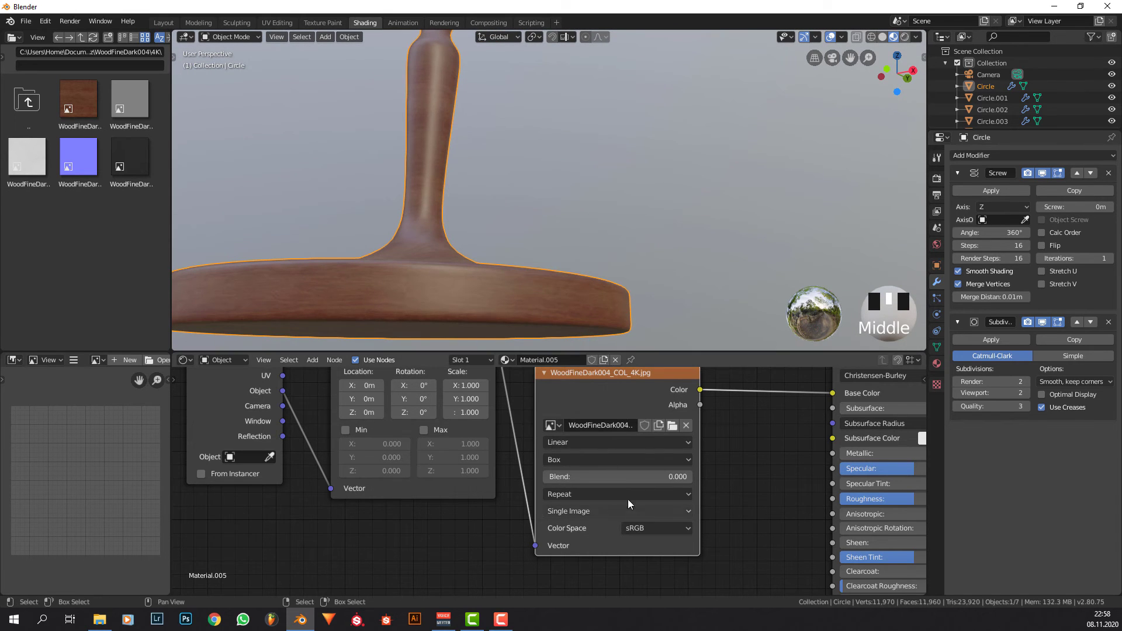
Set the Box projection's Blend to 0.25 on the wood color texture and check the base.
{"action": "left_click", "coordinate": [628, 476]}
{"action": "type", "text": ".25"}
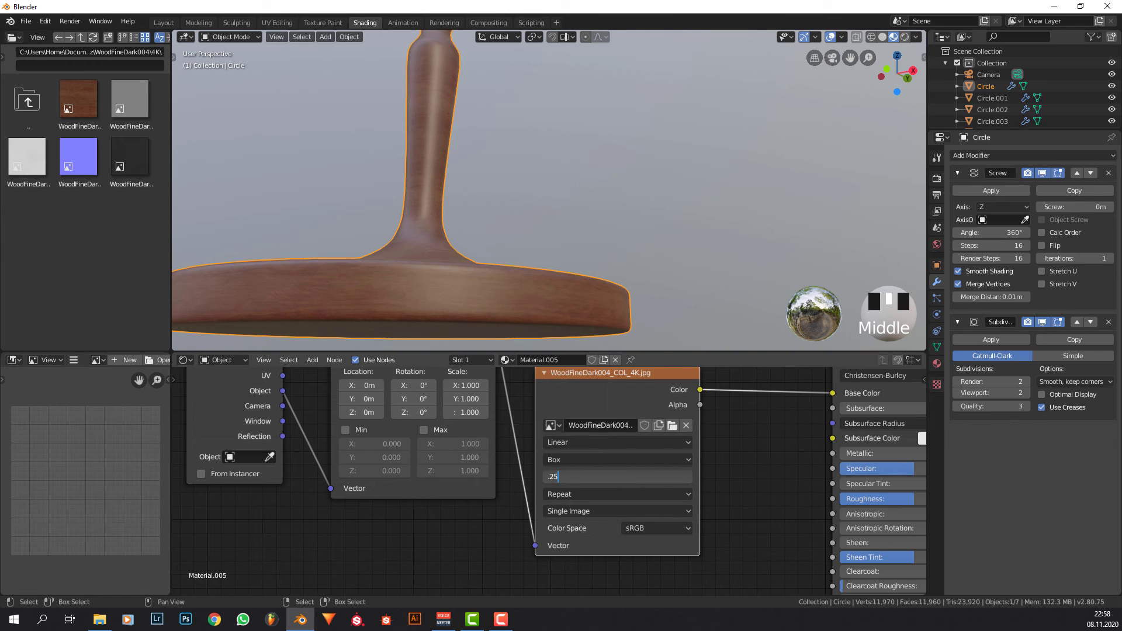
{"action": "key", "text": "Return"}
{"action": "middle_click_drag", "start_coordinate": [594, 335], "coordinate": [636, 220]}
{"action": "scroll", "coordinate": [614, 230], "scroll_direction": "down", "scroll_amount": 5}
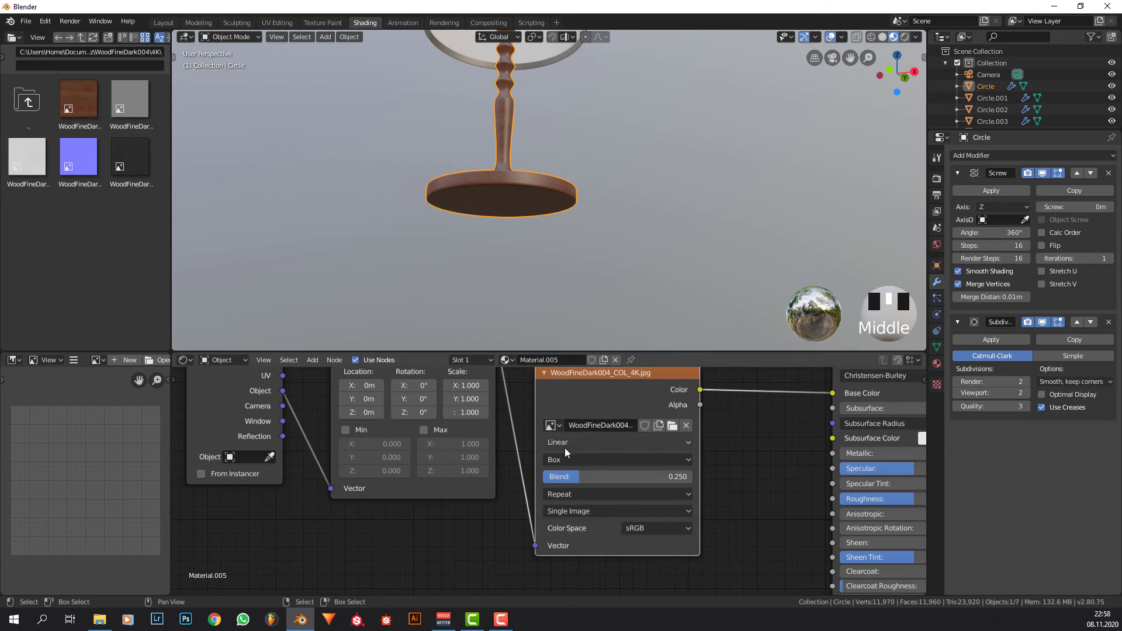
Collapse the wood color texture node and move it up beside the top of the Mapping node.
{"action": "scroll", "coordinate": [564, 448], "scroll_direction": "down", "scroll_amount": 2}
{"action": "left_click", "coordinate": [546, 408]}
{"action": "left_click_drag", "start_coordinate": [610, 382], "coordinate": [640, 349]}
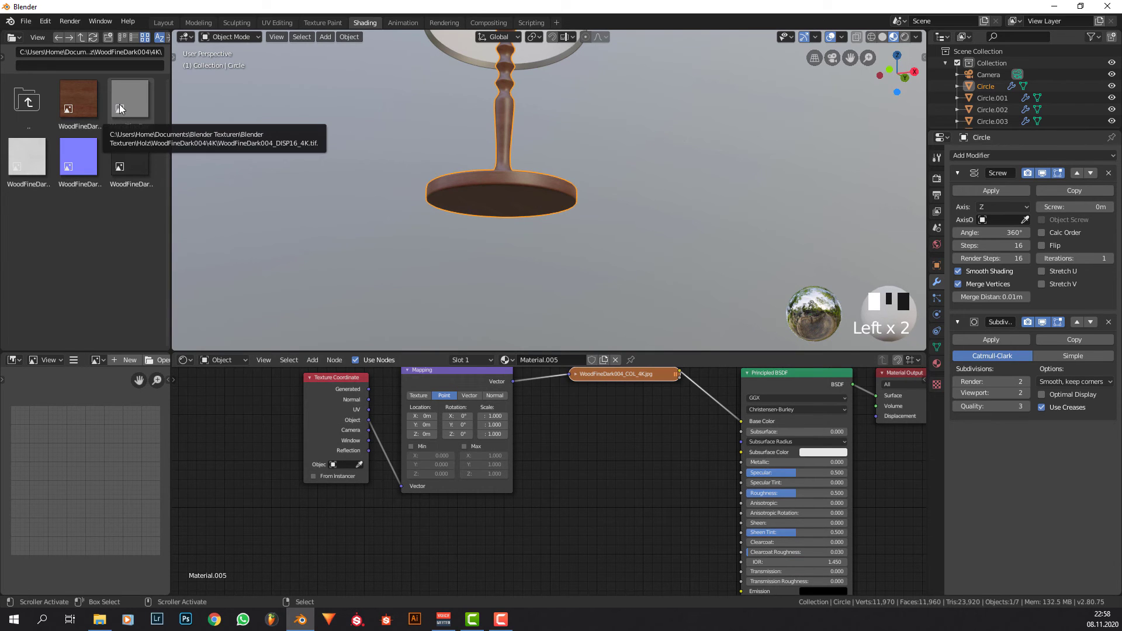
Add WoodFineDark004_DISP16_4K.tif as an image texture node in the free space below the color texture.
{"action": "left_click_drag", "start_coordinate": [119, 104], "coordinate": [540, 542]}
{"action": "middle_click_drag", "start_coordinate": [543, 520], "coordinate": [559, 389]}
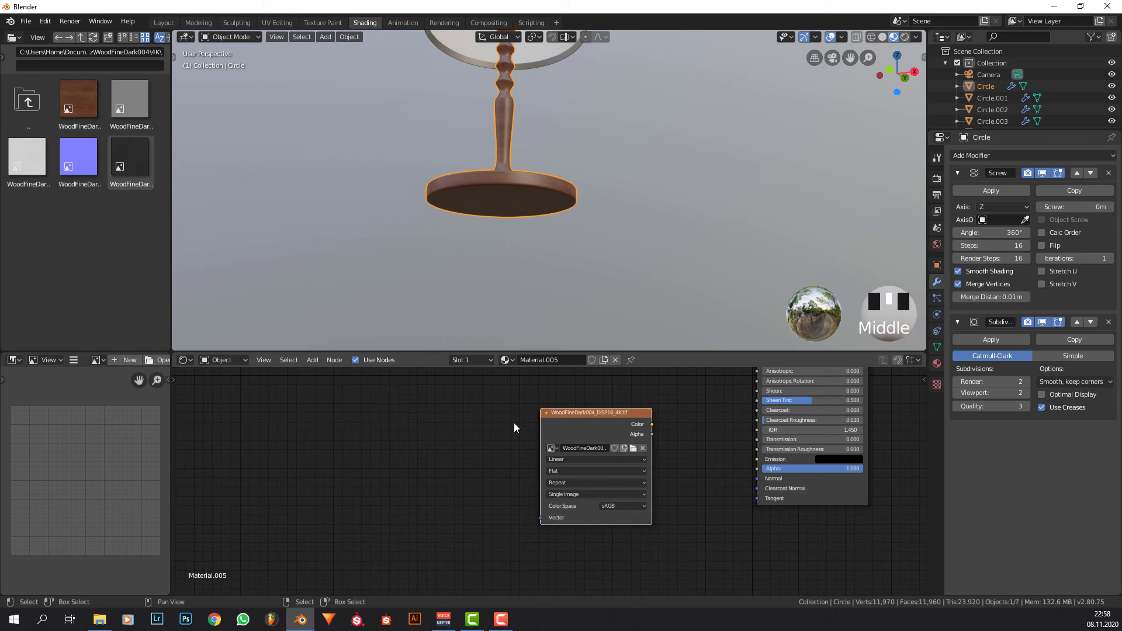
Link the Mapping node's Vector output to the Vector input of the WoodFineDark004_DISP16_4K.tif texture.
{"action": "middle_click_drag", "start_coordinate": [514, 423], "coordinate": [481, 469]}
{"action": "scroll", "coordinate": [483, 411], "scroll_direction": "up", "scroll_amount": 1}
{"action": "left_click", "coordinate": [478, 402], "text": "shift"}
{"action": "key", "text": "f"}
{"action": "middle_click_drag", "start_coordinate": [591, 470], "coordinate": [596, 479]}
{"action": "scroll", "coordinate": [595, 479], "scroll_direction": "down", "scroll_amount": 2}
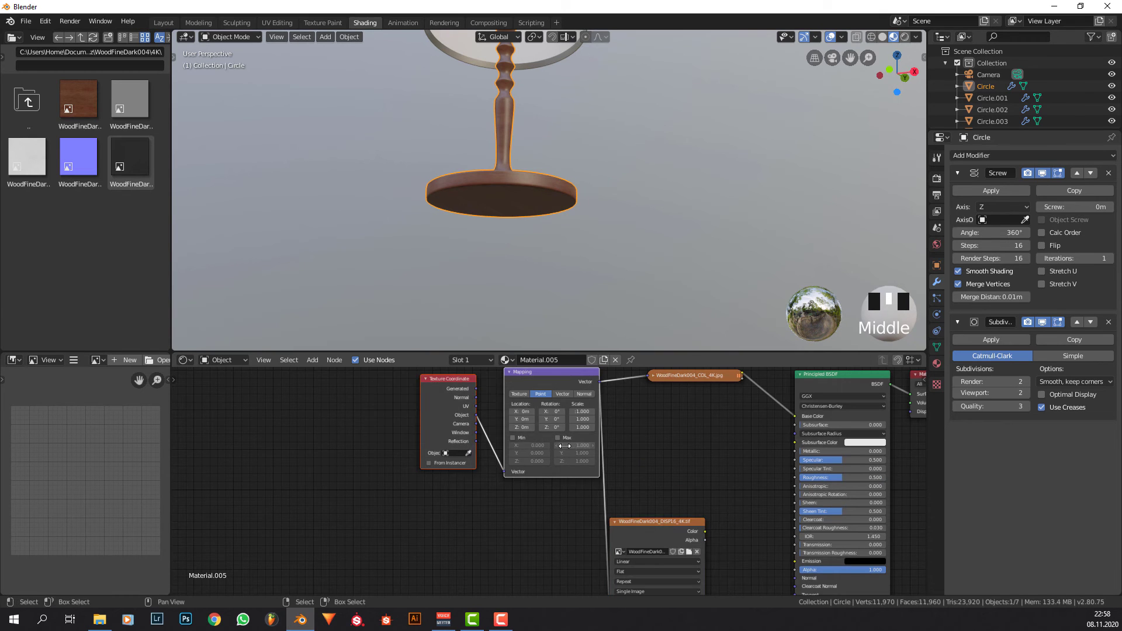
Collapse the Texture Coordinate and Mapping nodes and move them further left, away from the image textures.
{"action": "key", "text": "h"}
{"action": "key", "text": "g"}
{"action": "left_click", "coordinate": [335, 498]}
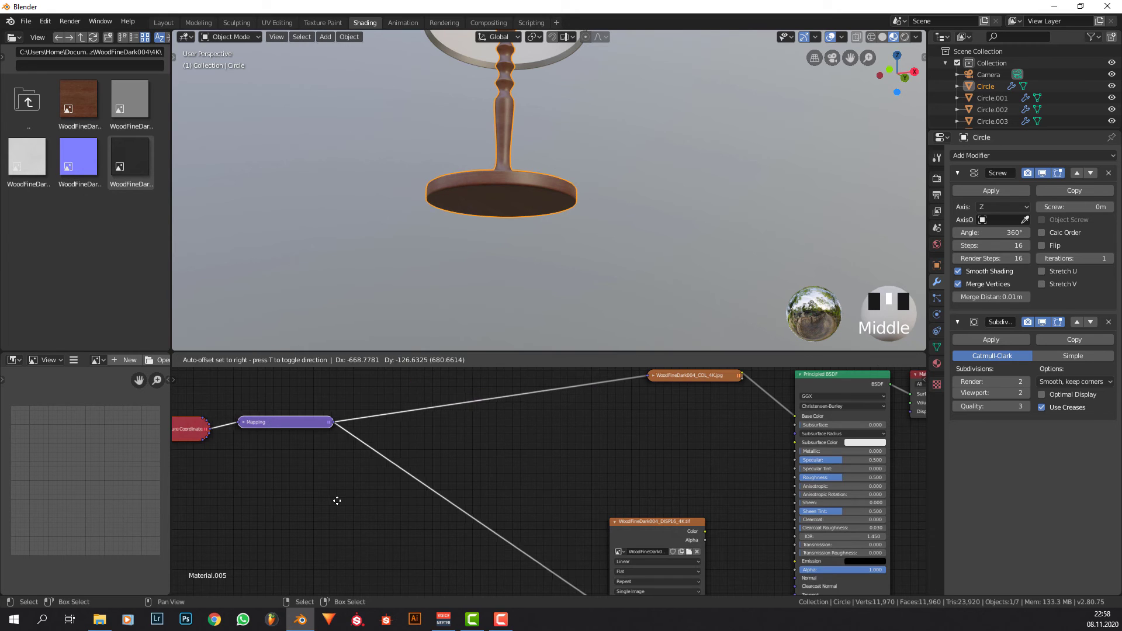
Link the displacement texture's Color to the Principled BSDF's Normal, move the texture away and set its color space to Non-Color.
{"action": "left_click_drag", "start_coordinate": [622, 433], "coordinate": [712, 480]}
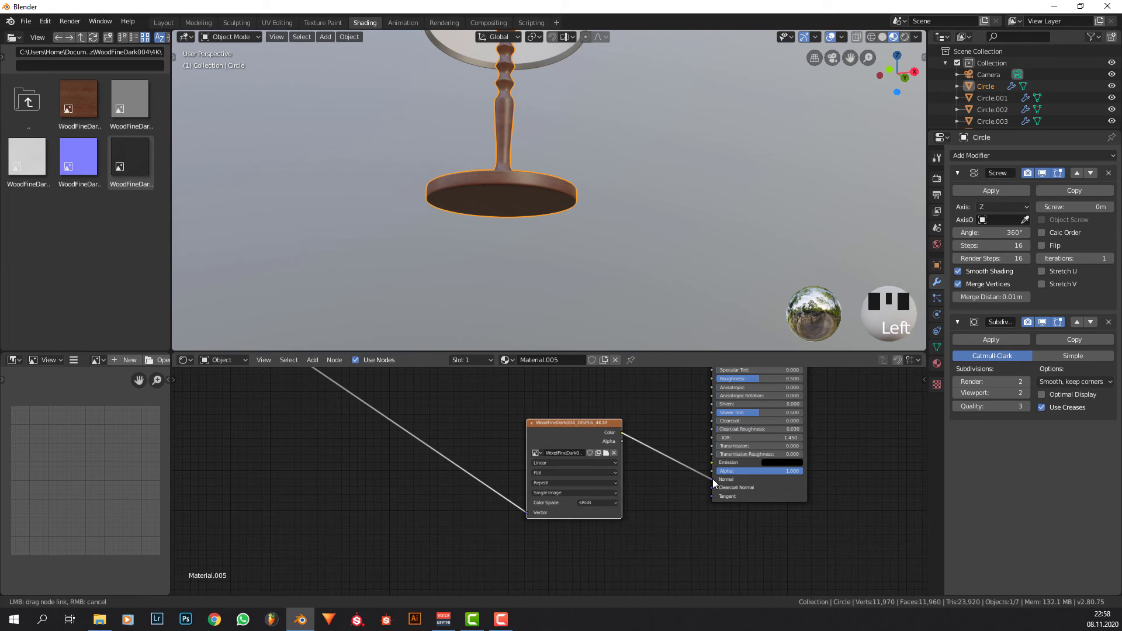
{"action": "right_click", "coordinate": [592, 413]}
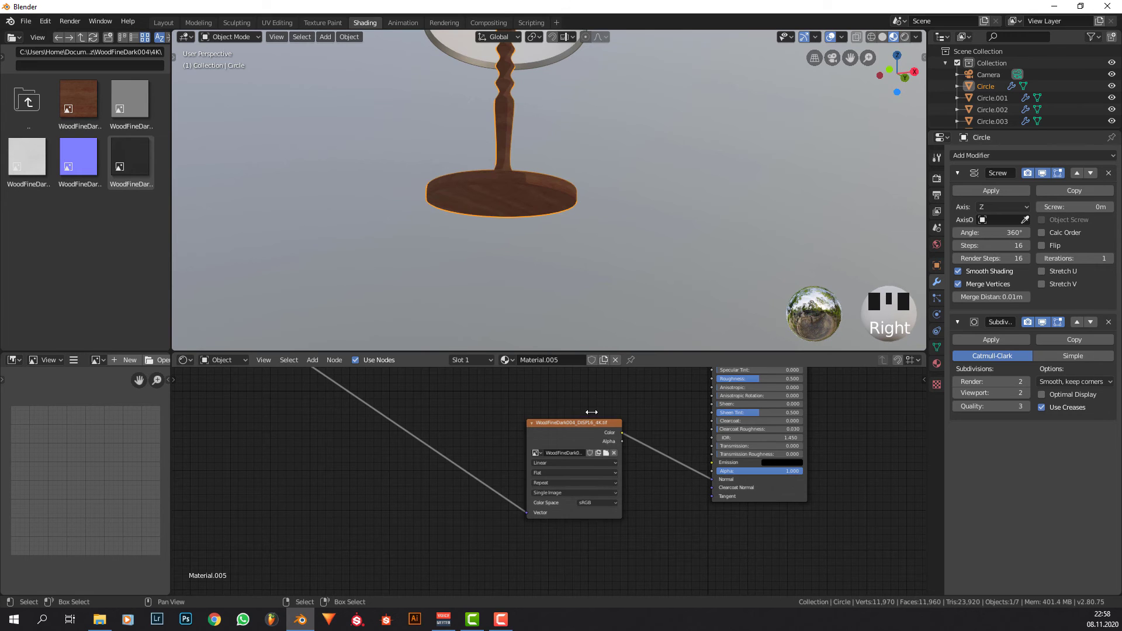
{"action": "left_click_drag", "start_coordinate": [584, 431], "coordinate": [488, 485]}
{"action": "left_click", "coordinate": [504, 554]}
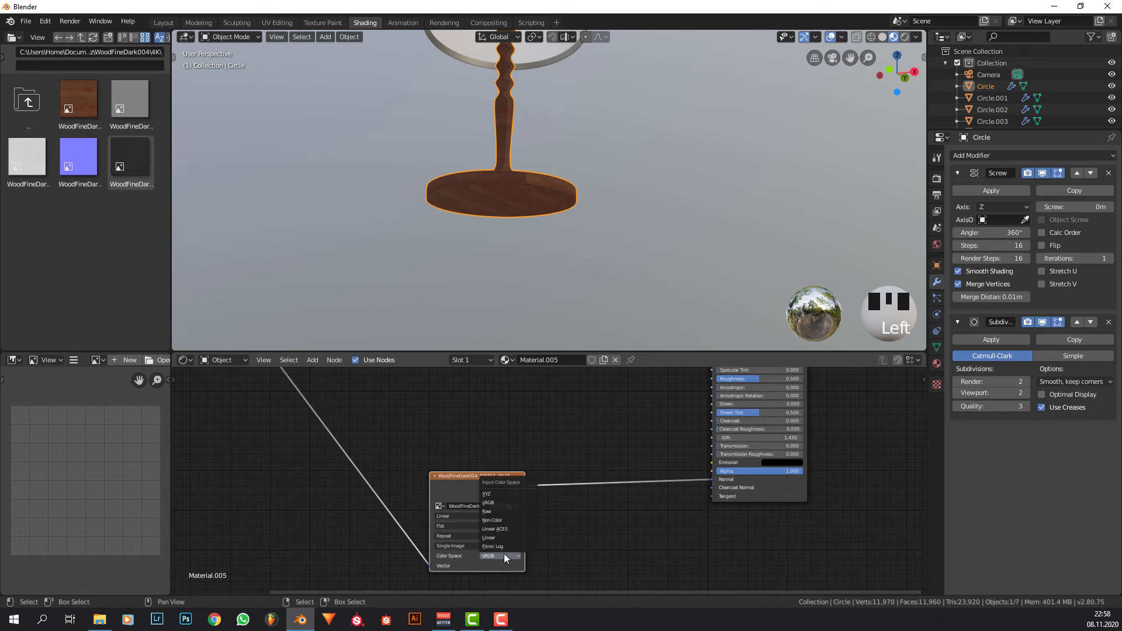
Insert a Bump node between the displacement texture and the Principled BSDF, with the texture feeding its Height input.
{"action": "key", "text": "shift+a"}
{"action": "left_click", "coordinate": [631, 455]}
{"action": "type", "text": "u"}
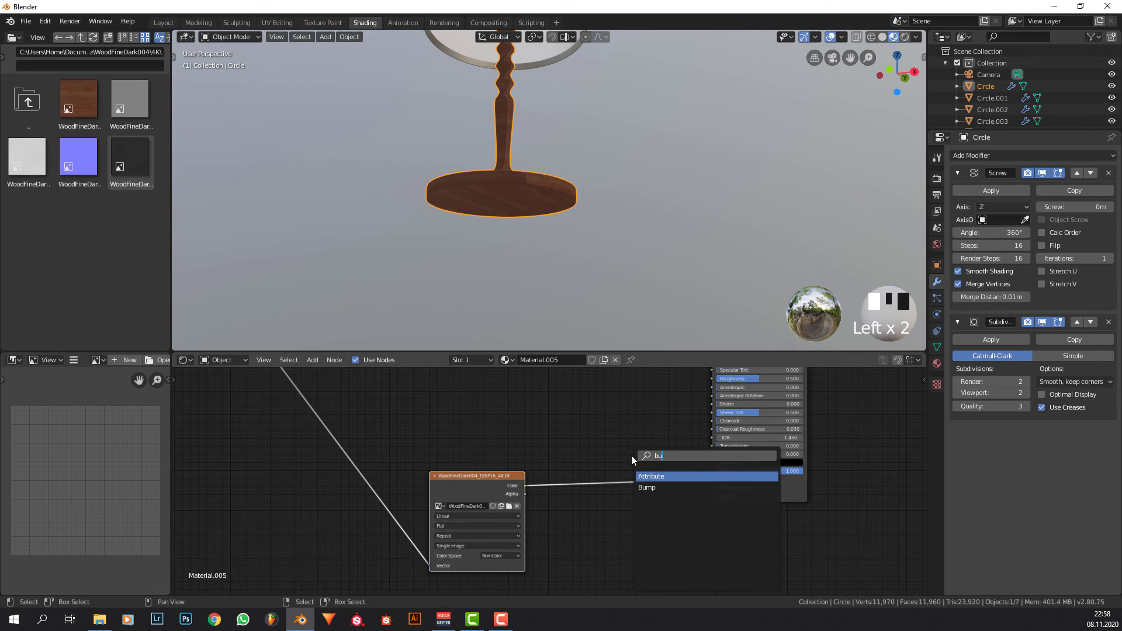
{"action": "key", "text": "Down"}
{"action": "key", "text": "Return"}
{"action": "left_click", "coordinate": [631, 455]}
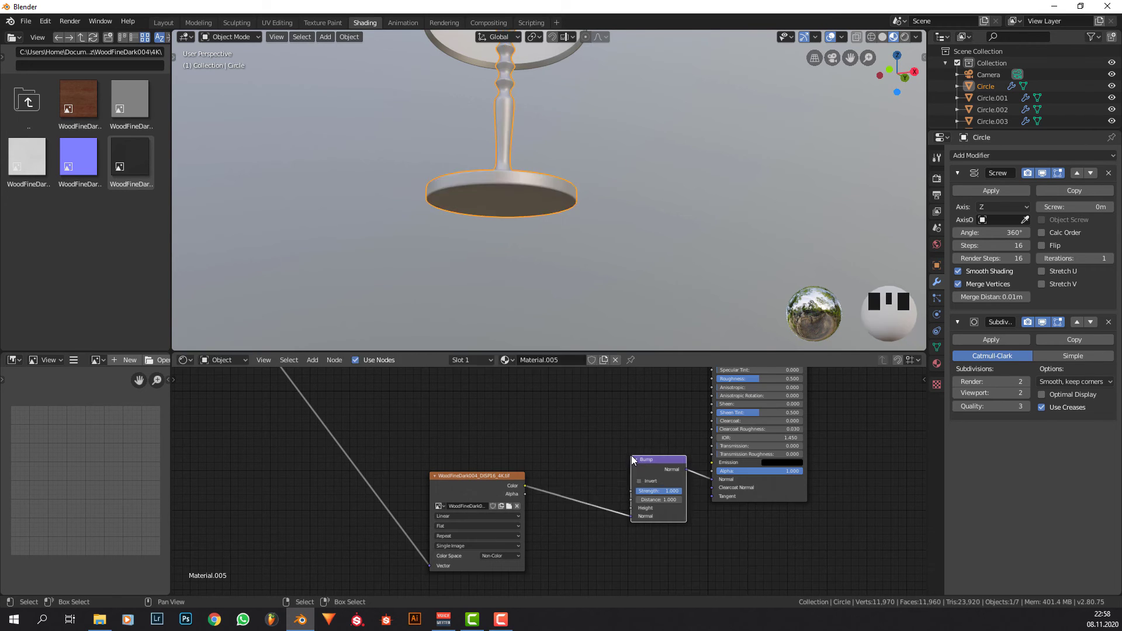
{"action": "left_click_drag", "start_coordinate": [625, 517], "coordinate": [622, 510]}
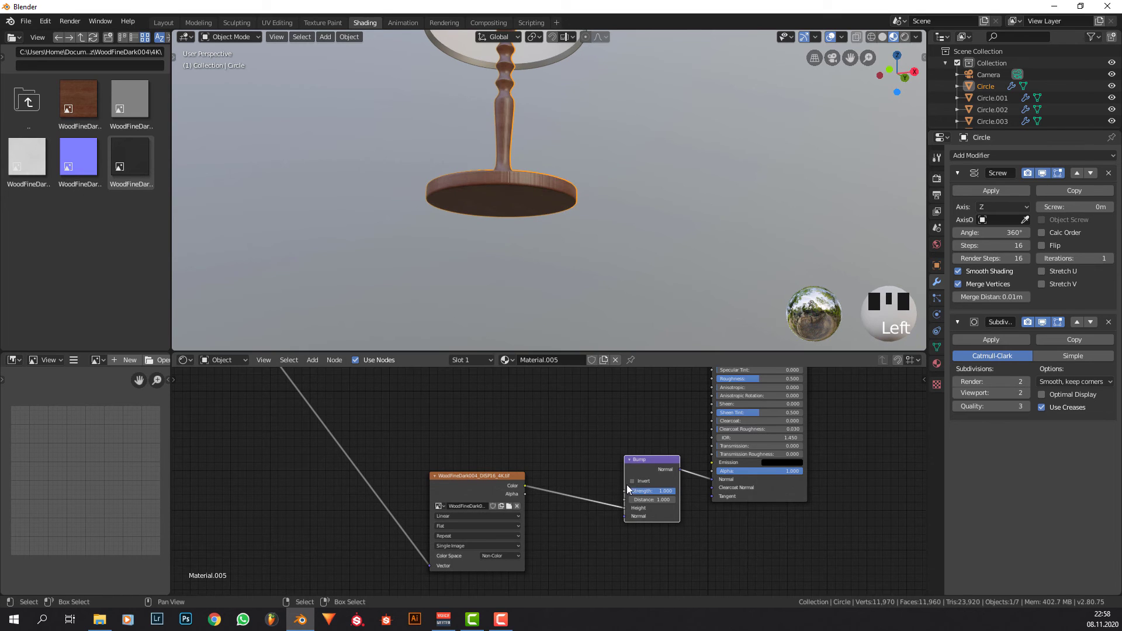
Set the Bump node's Distance to 0.5.
{"action": "scroll", "coordinate": [625, 482], "scroll_direction": "up", "scroll_amount": 2}
{"action": "middle_click_drag", "start_coordinate": [622, 475], "coordinate": [420, 407]}
{"action": "scroll", "coordinate": [429, 410], "scroll_direction": "up", "scroll_amount": 2}
{"action": "left_click", "coordinate": [497, 443]}
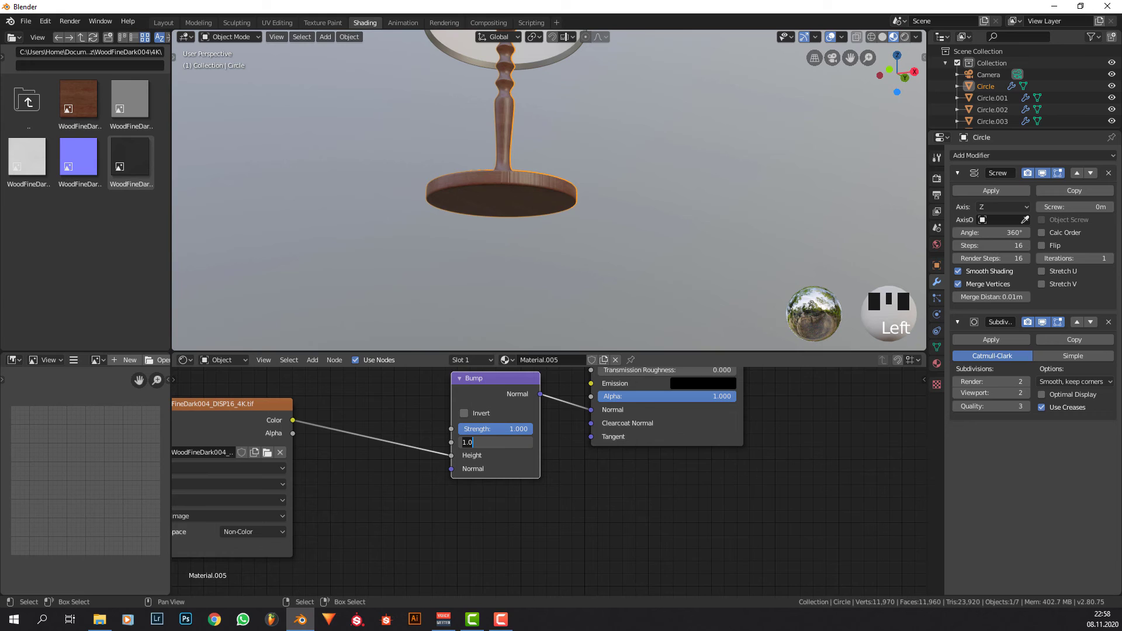
{"action": "type", "text": ".5"}
{"action": "key", "text": "Return"}
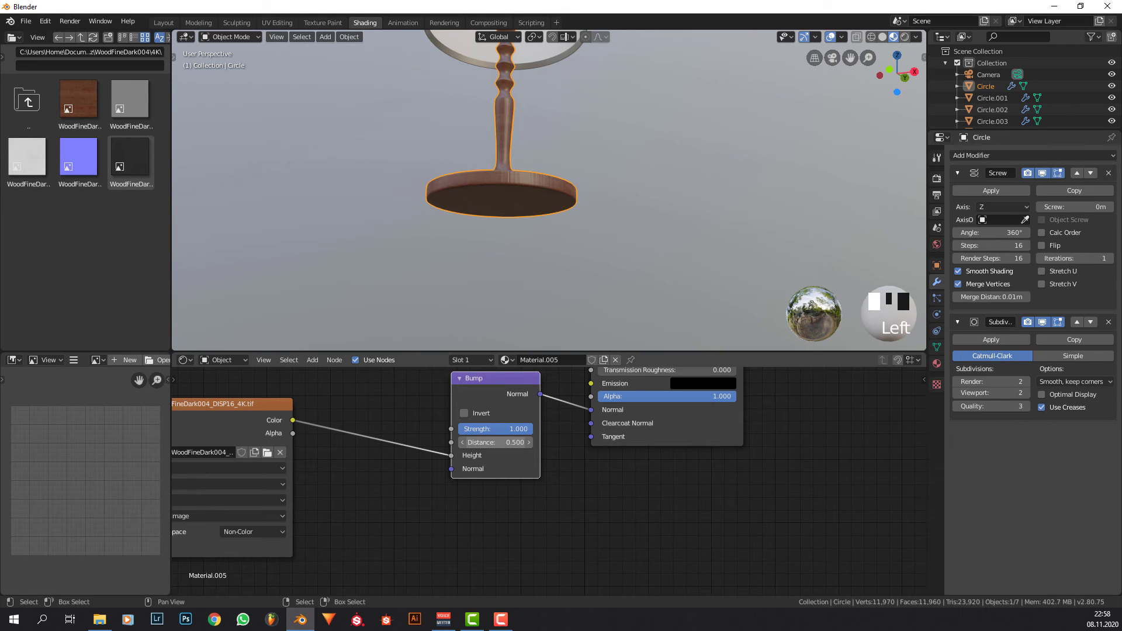
Set the Bump node's Distance to 0.1 and check the wood on the base from above.
{"action": "left_click", "coordinate": [486, 443]}
{"action": "type", "text": "."}
{"action": "key", "text": "Left"}
{"action": "type", "text": "05"}
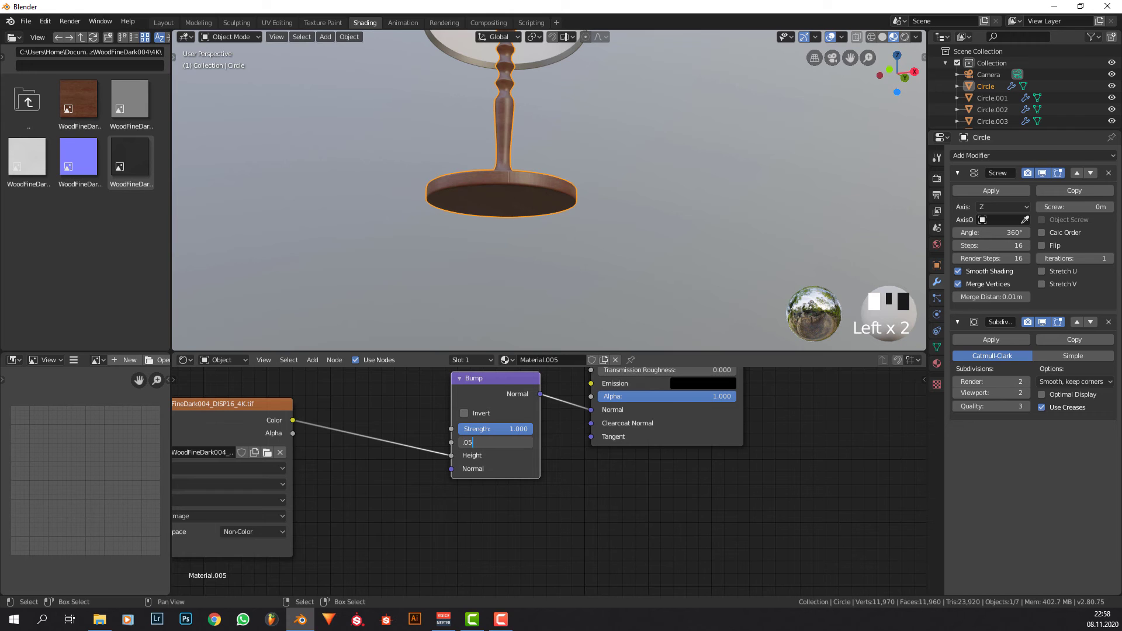
{"action": "key", "text": "Left"}
{"action": "type", "text": "0"}
{"action": "left_click", "coordinate": [462, 422]}
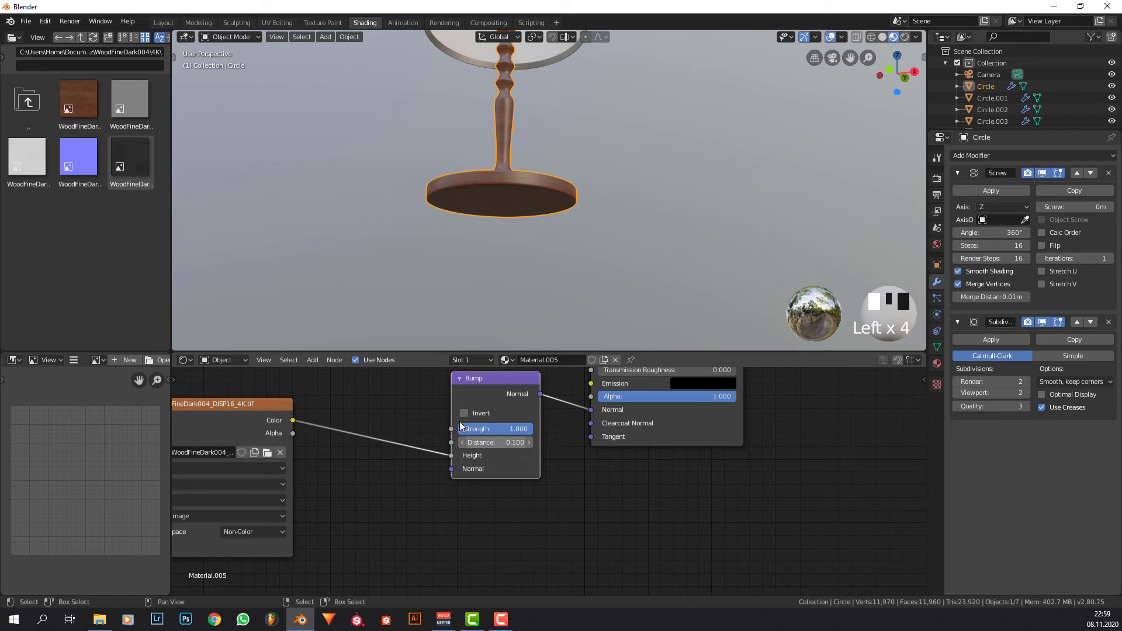
{"action": "middle_click_drag", "start_coordinate": [515, 207], "coordinate": [493, 248]}
Add WoodFineDark004_NRM_4K.jpg as an image texture below the displacement texture and set its color space to Non-Color.
{"action": "left_click", "coordinate": [73, 170]}
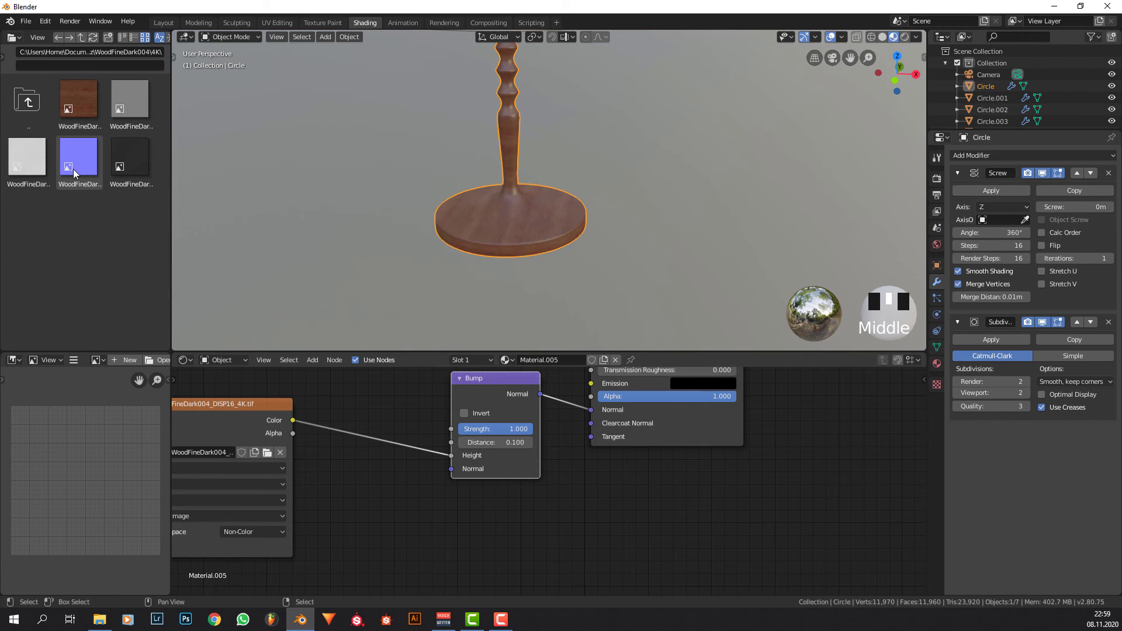
{"action": "left_click_drag", "start_coordinate": [83, 181], "coordinate": [237, 546]}
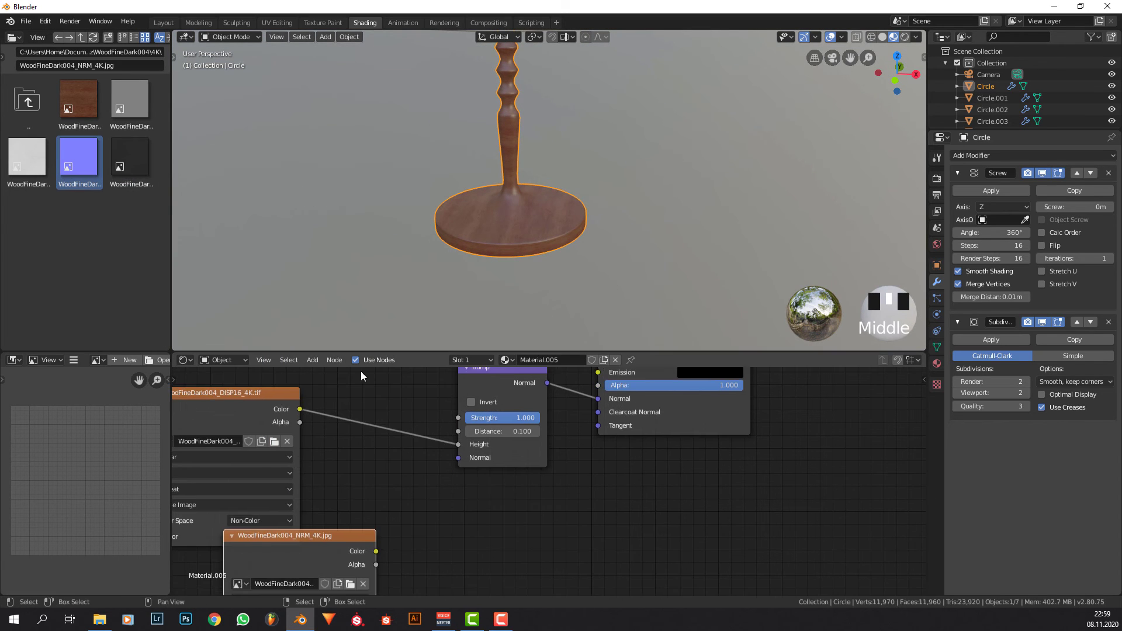
{"action": "middle_click_drag", "start_coordinate": [350, 526], "coordinate": [450, 376]}
{"action": "left_click", "coordinate": [431, 523]}
{"action": "left_click", "coordinate": [437, 468]}
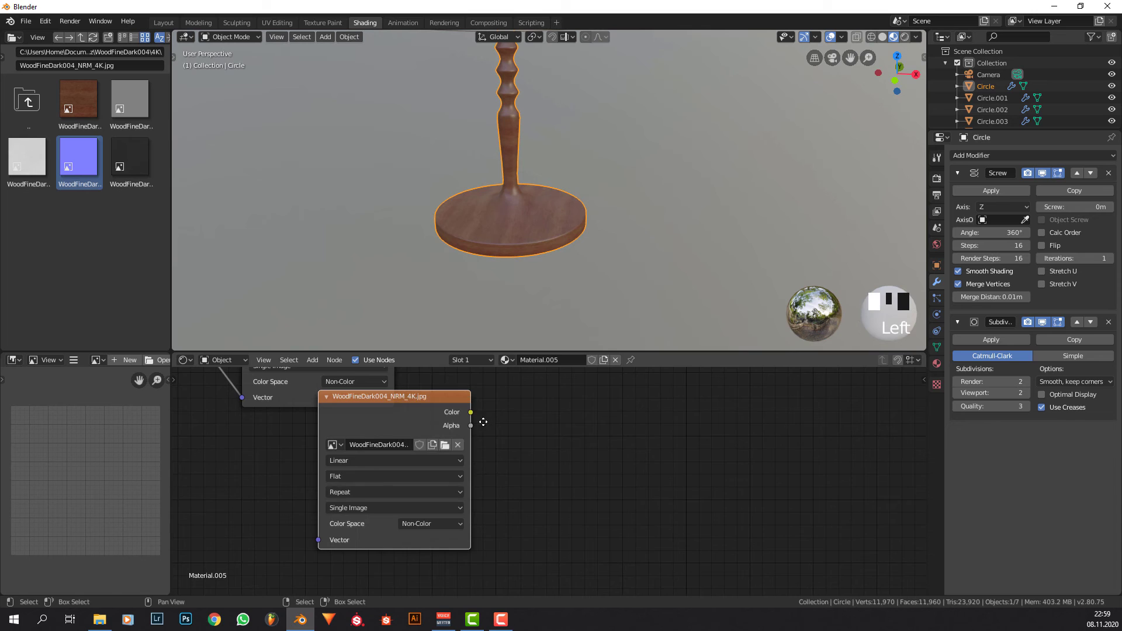
Link the normal texture's Color output to the Bump node's Normal input.
{"action": "middle_click_drag", "start_coordinate": [481, 418], "coordinate": [426, 458]}
{"action": "left_click_drag", "start_coordinate": [426, 458], "coordinate": [503, 368]}
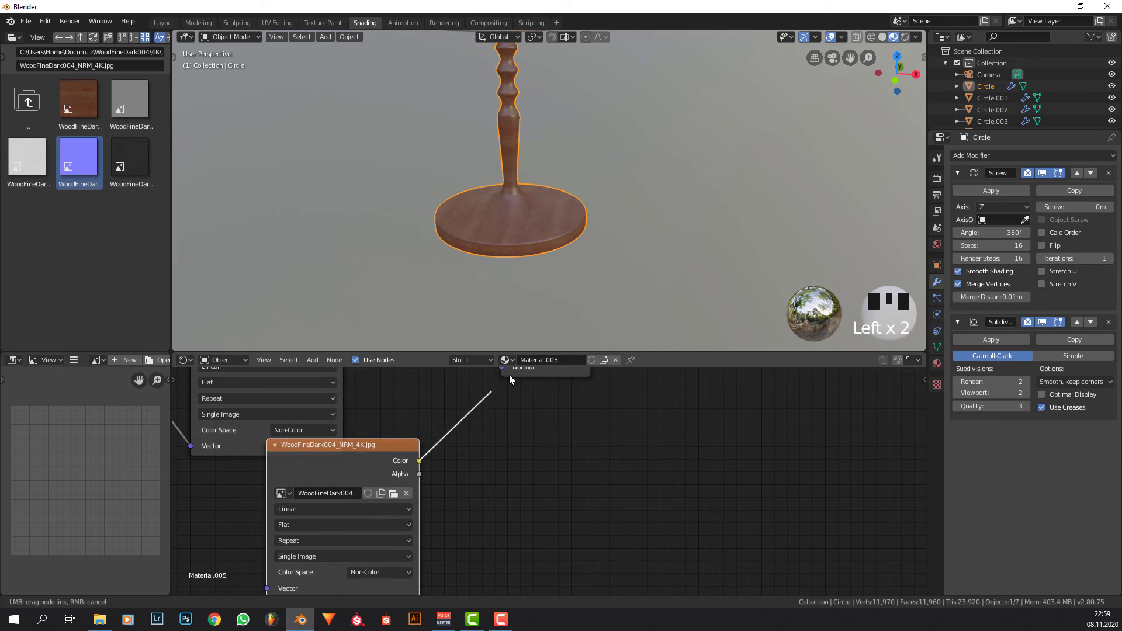
{"action": "middle_click_drag", "start_coordinate": [495, 404], "coordinate": [469, 447]}
{"action": "scroll", "coordinate": [469, 448], "scroll_direction": "down", "scroll_amount": 2}
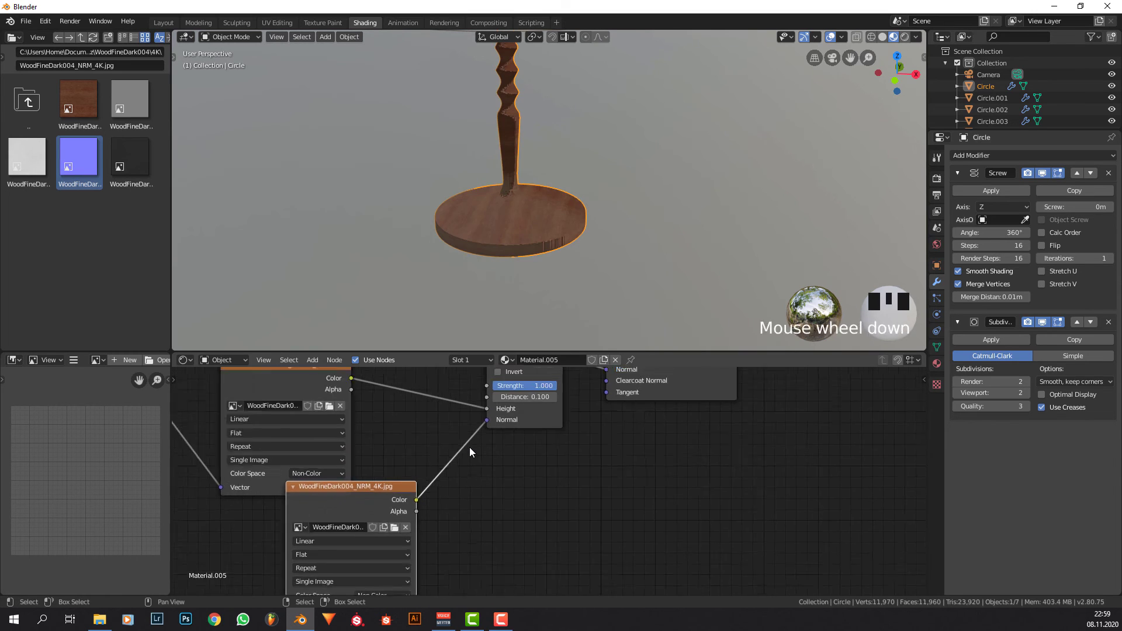
Insert a Normal Map node on the link between the normal texture and the Bump node.
{"action": "key", "text": "shift+a"}
{"action": "left_click", "coordinate": [454, 453]}
{"action": "type", "text": "norm"}
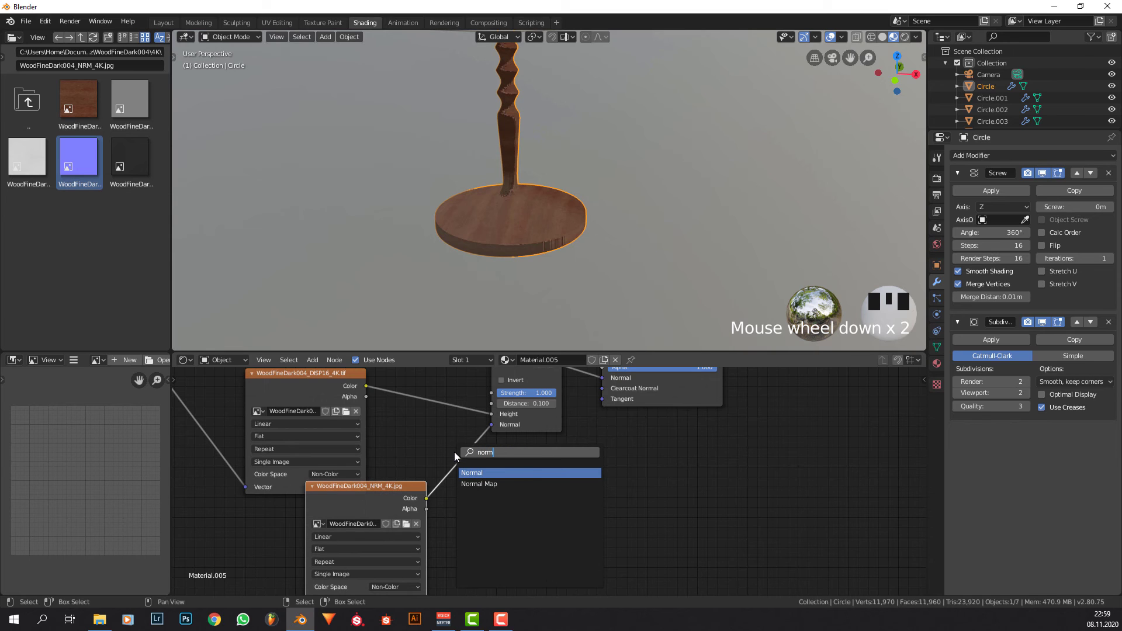
{"action": "key", "text": "Down"}
{"action": "key", "text": "Return"}
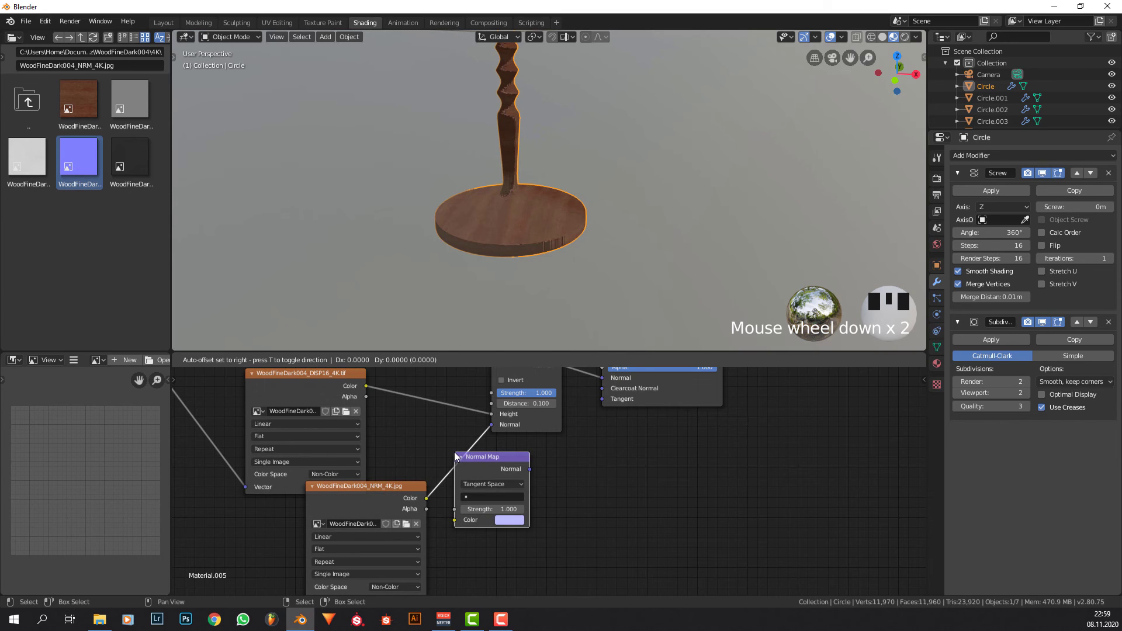
{"action": "left_click", "coordinate": [469, 456]}
Set the Normal Map node's Strength to 0.5.
{"action": "left_click", "coordinate": [491, 509]}
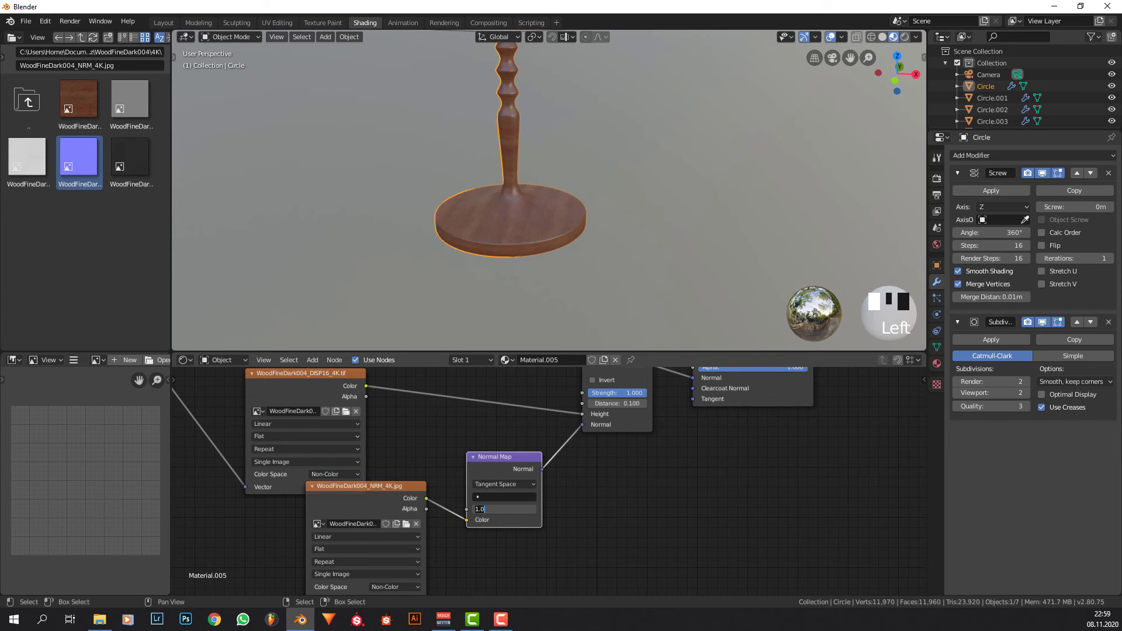
{"action": "key", "text": "BackSpace"}
{"action": "key", "text": "BackSpace"}
{"action": "key", "text": "BackSpace"}
{"action": "type", "text": "0.5"}
{"action": "key", "text": "Return"}
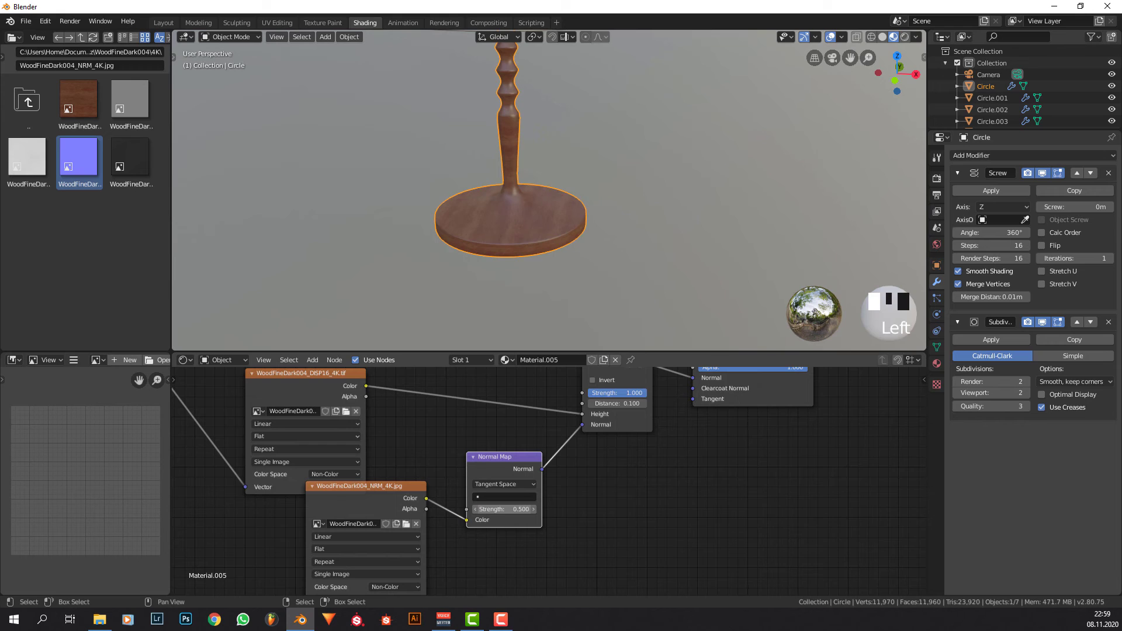
Add WoodFineDark004_GLOSS_4K.jpg as an image texture node above the displacement texture.
{"action": "left_click", "coordinate": [129, 156]}
{"action": "left_click", "coordinate": [27, 157]}
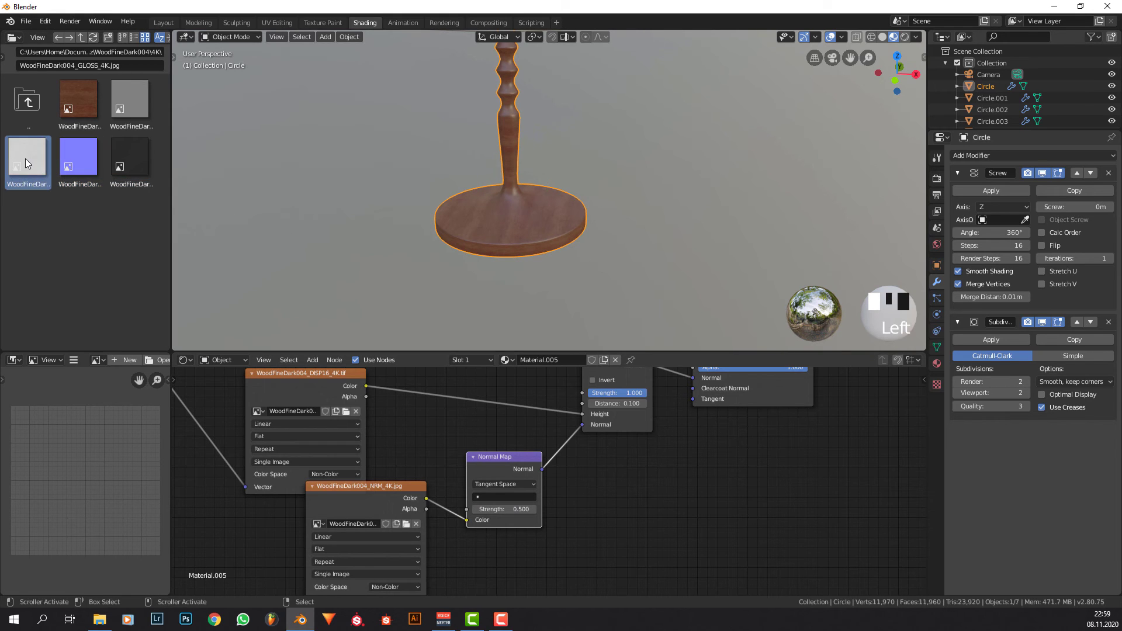
{"action": "left_click_drag", "start_coordinate": [26, 159], "coordinate": [324, 403]}
{"action": "middle_click_drag", "start_coordinate": [324, 404], "coordinate": [336, 533]}
{"action": "left_click_drag", "start_coordinate": [337, 533], "coordinate": [373, 573]}
Link the Mapping node's Vector output to the normal texture's Vector input.
{"action": "middle_click_drag", "start_coordinate": [494, 447], "coordinate": [534, 474]}
{"action": "scroll", "coordinate": [468, 531], "scroll_direction": "down", "scroll_amount": 4}
{"action": "scroll", "coordinate": [542, 474], "scroll_direction": "down", "scroll_amount": 5}
{"action": "left_click_drag", "start_coordinate": [507, 546], "coordinate": [489, 562]}
{"action": "left_click", "coordinate": [311, 389], "text": "shift"}
{"action": "key", "text": "f"}
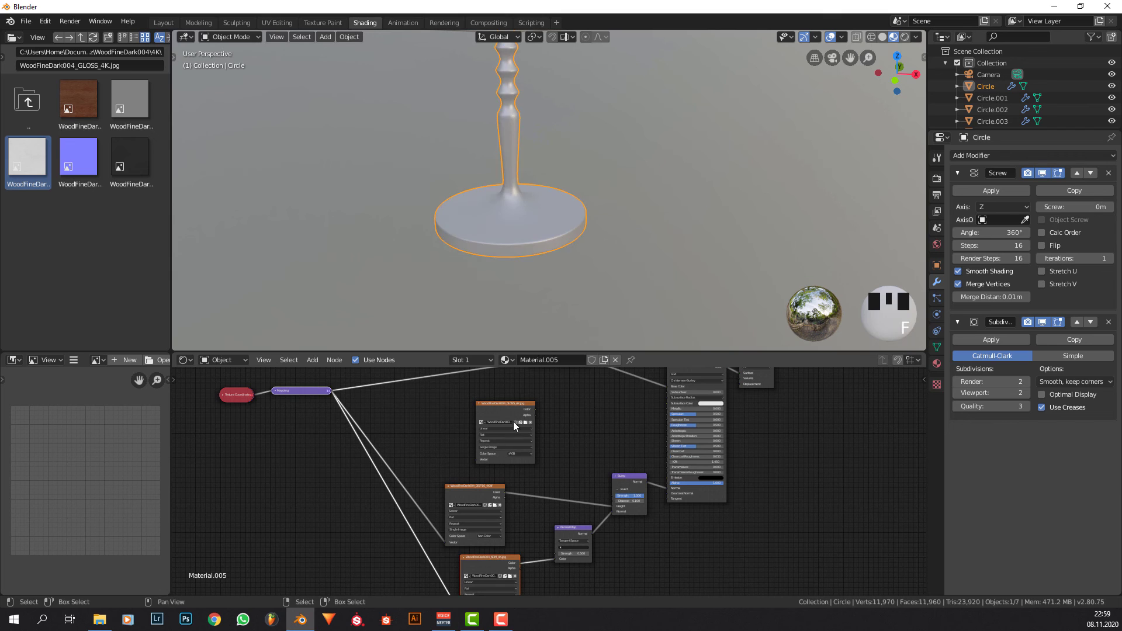
Link the Mapping node to the gloss texture's Vector input and set the gloss texture's color space to Non-Color.
{"action": "left_click", "coordinate": [507, 414]}
{"action": "left_click", "coordinate": [307, 391], "text": "shift"}
{"action": "key", "text": "f"}
{"action": "middle_click_drag", "start_coordinate": [342, 401], "coordinate": [362, 444]}
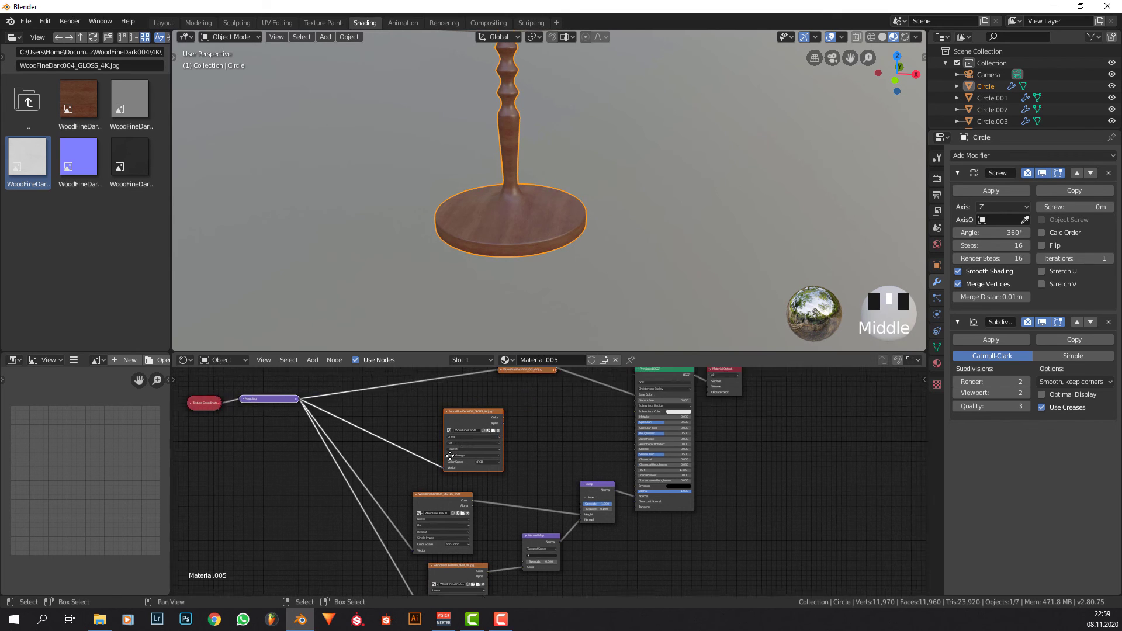
{"action": "scroll", "coordinate": [387, 481], "scroll_direction": "up", "scroll_amount": 2}
{"action": "left_click", "coordinate": [387, 481]}
{"action": "left_click", "coordinate": [401, 507]}
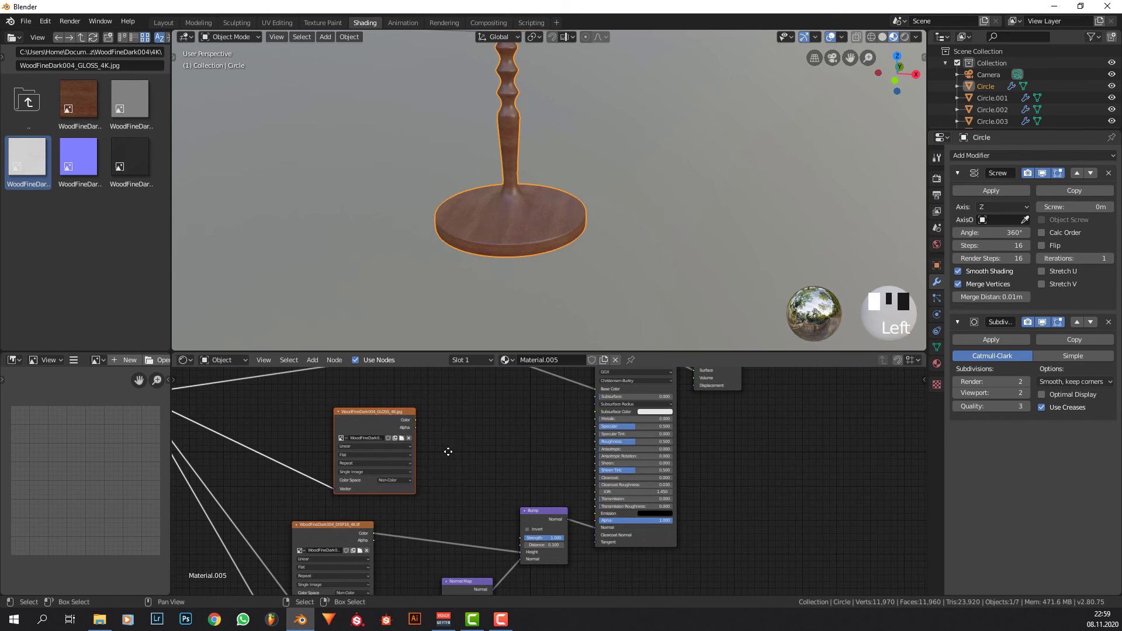
Link the gloss texture's Color to the Principled BSDF's Roughness and preview the gloss map alone on the stem and base.
{"action": "scroll", "coordinate": [398, 451], "scroll_direction": "up", "scroll_amount": 2}
{"action": "left_click_drag", "start_coordinate": [331, 451], "coordinate": [557, 478]}
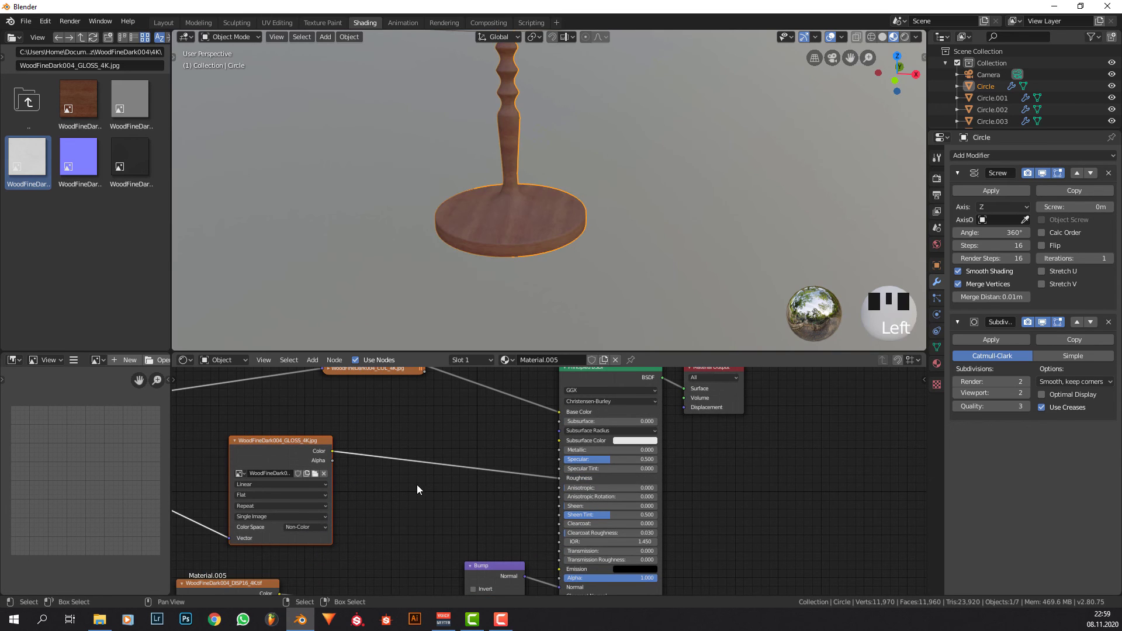
{"action": "scroll", "coordinate": [418, 486], "scroll_direction": "up", "scroll_amount": 2}
{"action": "middle_click_drag", "start_coordinate": [434, 485], "coordinate": [458, 463]}
{"action": "left_click", "coordinate": [462, 429]}
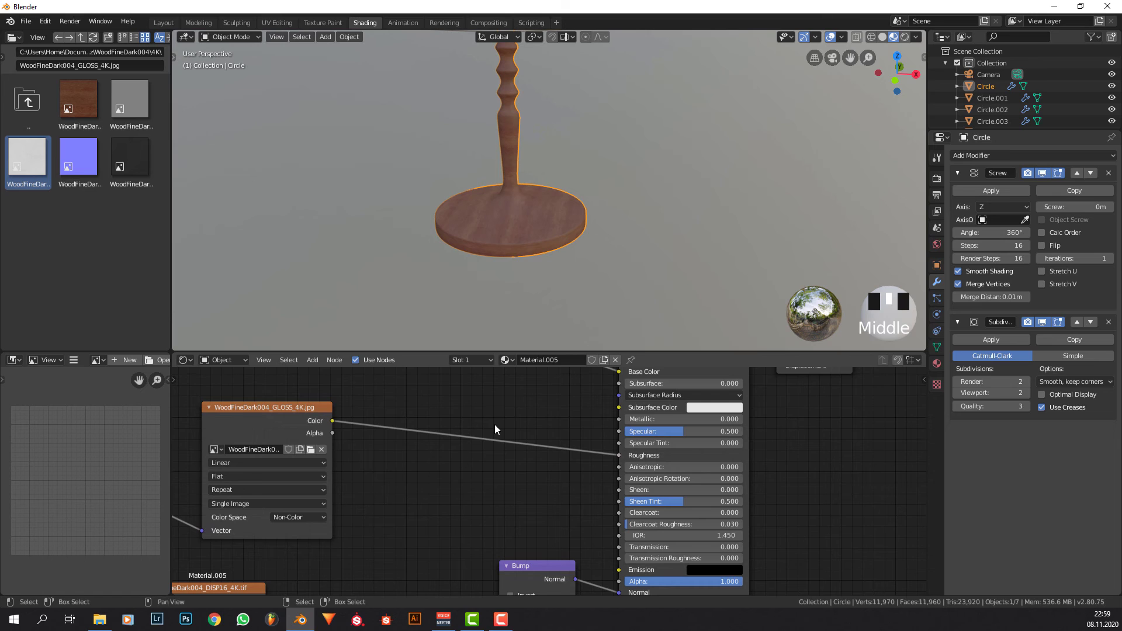
{"action": "left_click", "coordinate": [283, 419], "text": "ctrl+shift"}
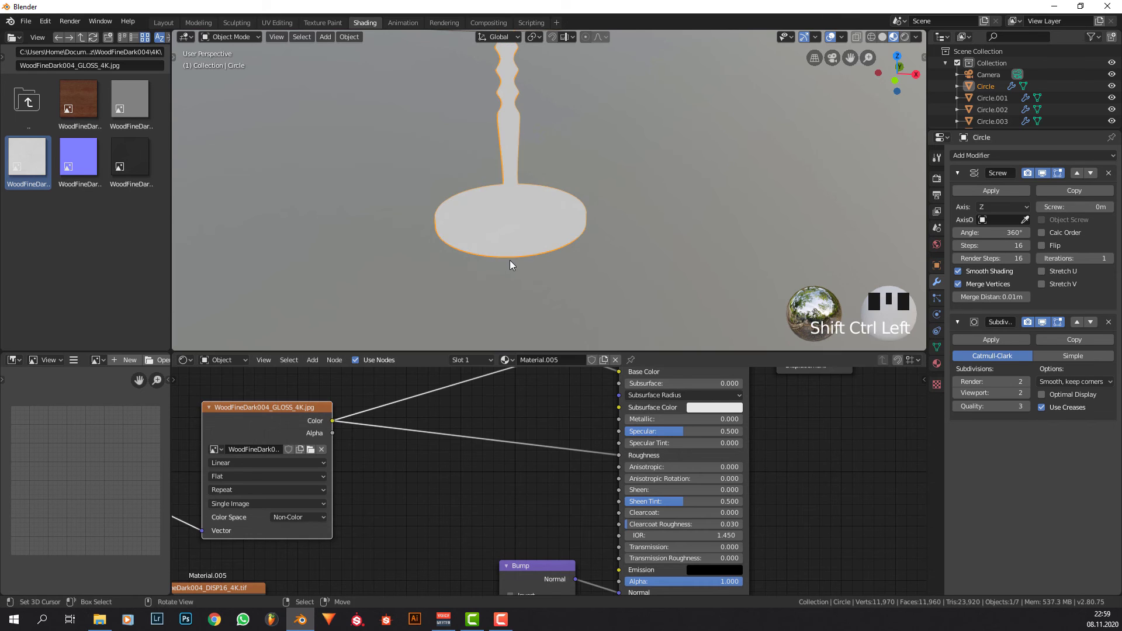
{"action": "mouse_move", "coordinate": [510, 260]}
{"action": "middle_mouse_down"}
{"action": "mouse_move", "coordinate": [497, 238]}
{"action": "mouse_move", "coordinate": [537, 254]}
{"action": "mouse_move", "coordinate": [540, 290]}
{"action": "mouse_move", "coordinate": [515, 245]}
{"action": "middle_mouse_up"}
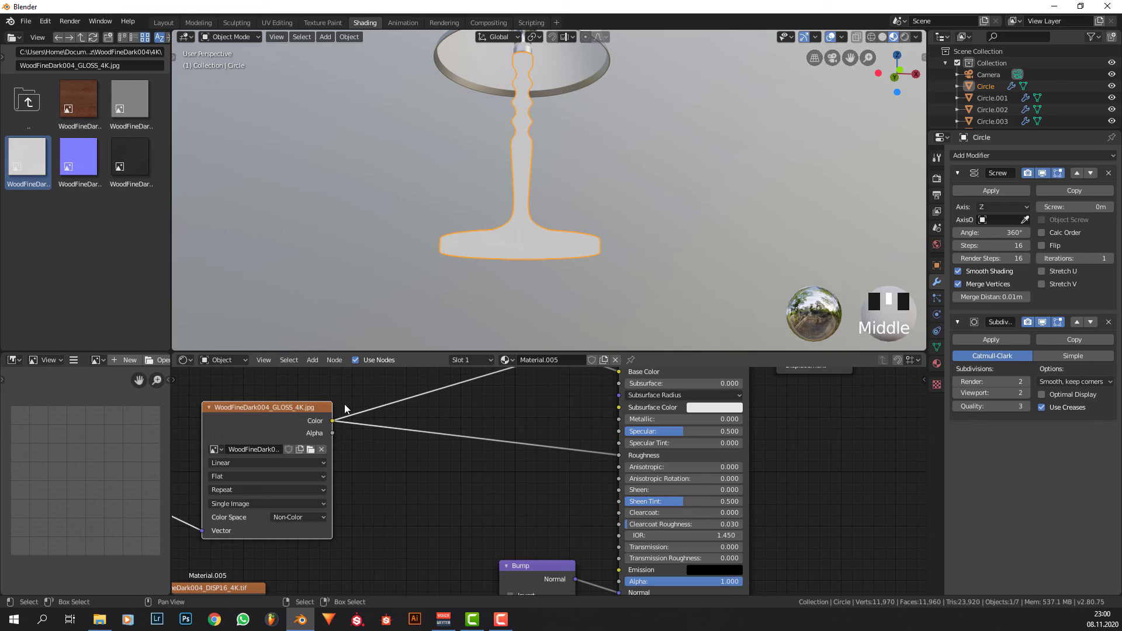
Insert an Invert node between the gloss texture and the Principled BSDF's Roughness input.
{"action": "key", "text": "shift+a"}
{"action": "left_click", "coordinate": [522, 412]}
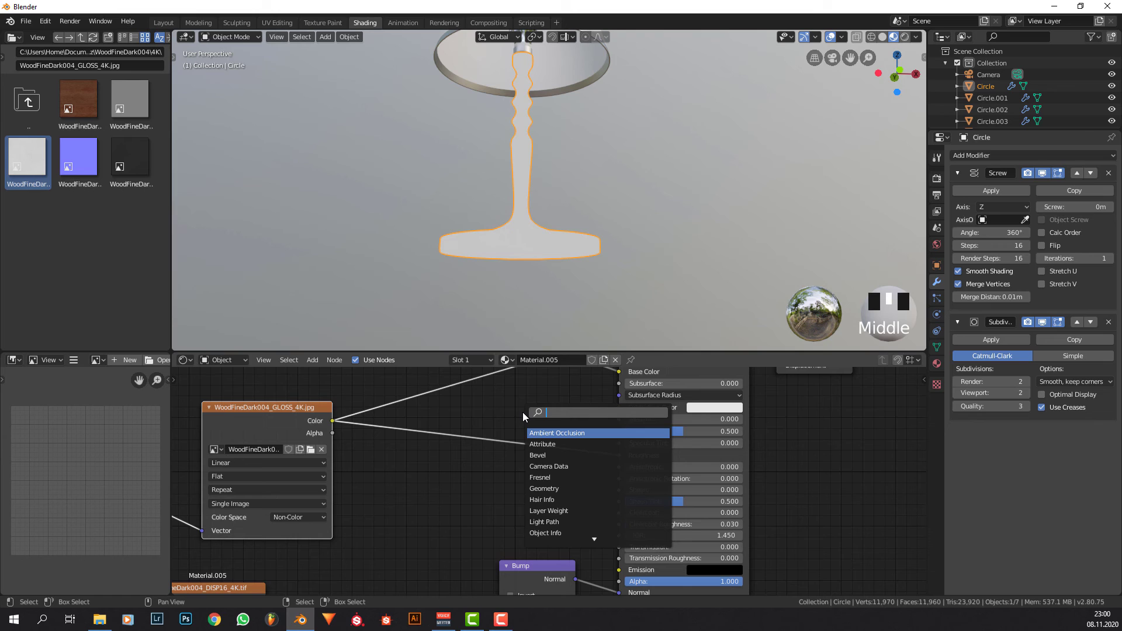
{"action": "type", "text": "invert"}
{"action": "key", "text": "Return"}
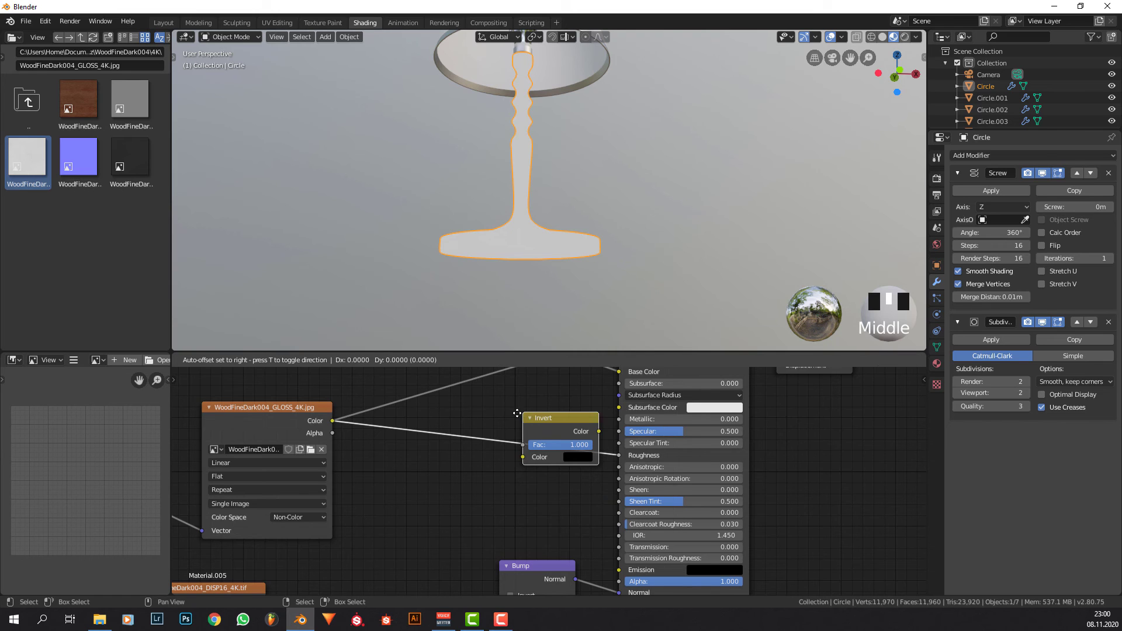
{"action": "left_click", "coordinate": [452, 417]}
Preview the Invert node's output on the lamp and examine the inverted gloss map around the base.
{"action": "left_click", "coordinate": [498, 422], "text": "ctrl+shift"}
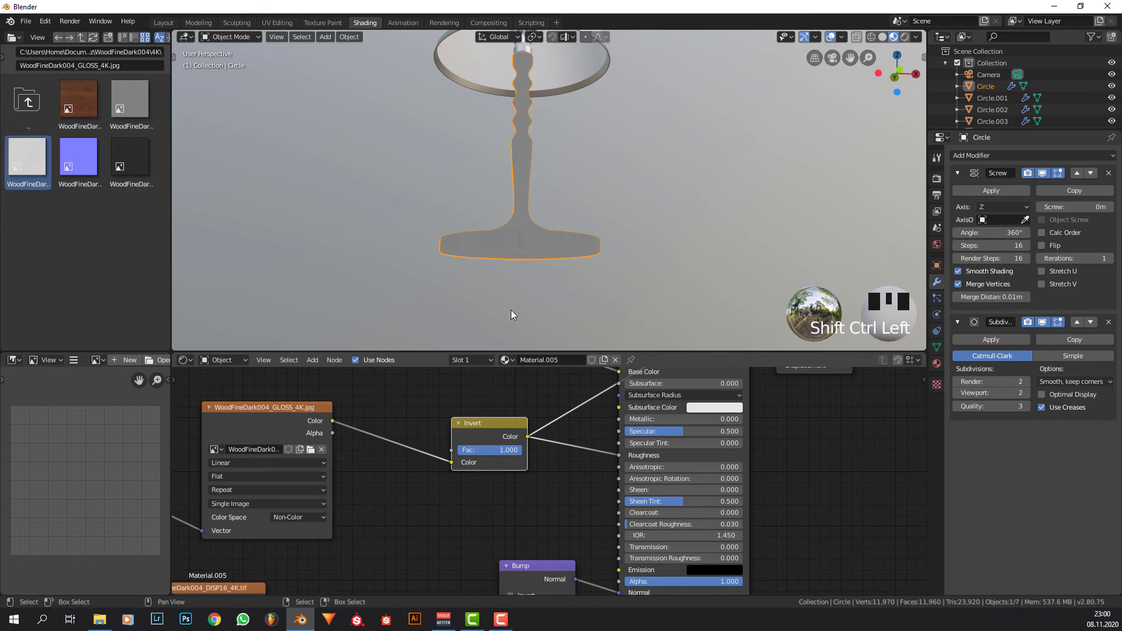
{"action": "middle_click_drag", "start_coordinate": [511, 313], "coordinate": [500, 128]}
{"action": "scroll", "coordinate": [483, 230], "scroll_direction": "up", "scroll_amount": 3}
{"action": "scroll", "coordinate": [653, 185], "scroll_direction": "down", "scroll_amount": 2}
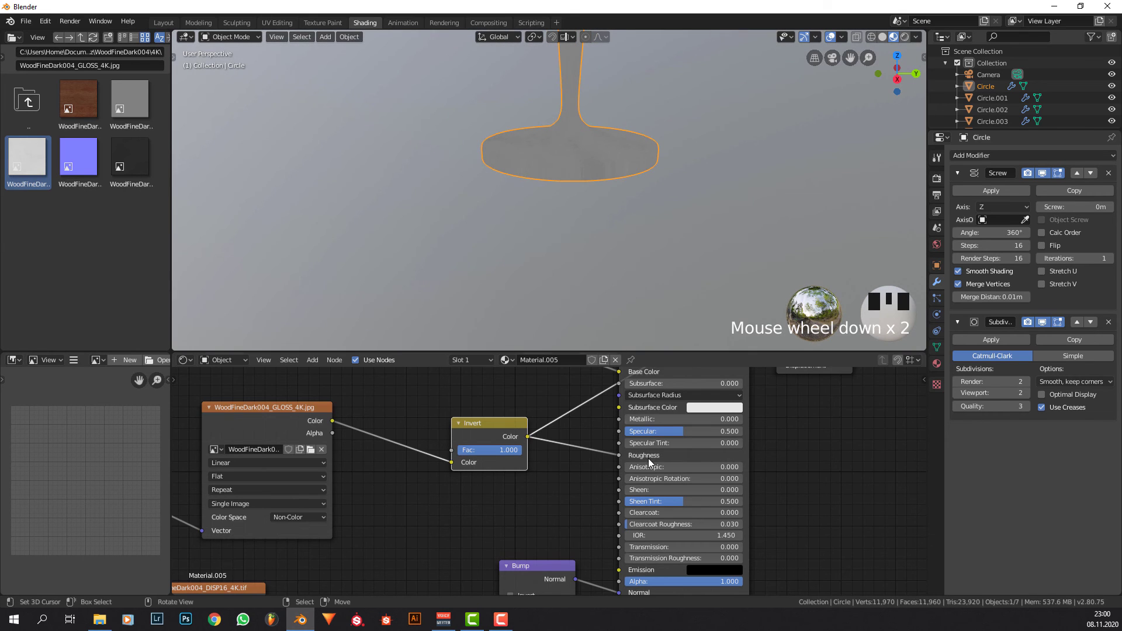
Reconnect the Principled BSDF to the Material Output's Surface and check the finished wood on the base.
{"action": "middle_click_drag", "start_coordinate": [648, 458], "coordinate": [538, 556]}
{"action": "left_click", "coordinate": [569, 420], "text": "ctrl+shift"}
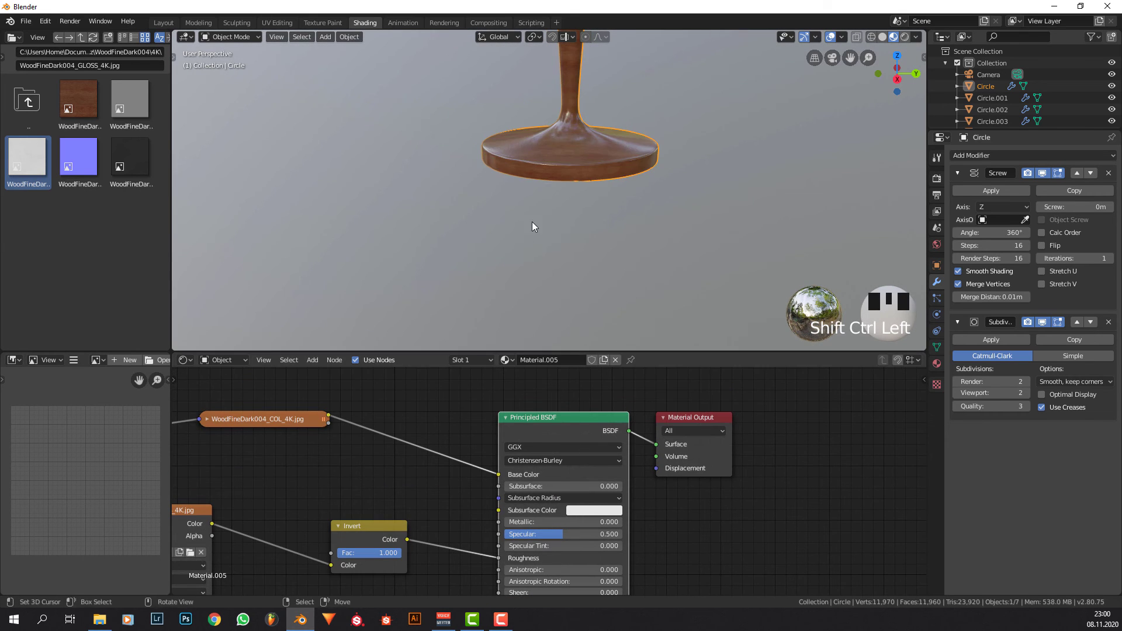
{"action": "middle_click_drag", "start_coordinate": [532, 222], "coordinate": [582, 193]}
Snap the 3D cursor to the centre of the lamp's base and add a mesh plane there.
{"action": "key", "text": "shift+s"}
{"action": "left_click", "coordinate": [570, 254]}
{"action": "middle_click_drag", "start_coordinate": [570, 255], "coordinate": [548, 194]}
{"action": "scroll", "coordinate": [570, 190], "scroll_direction": "down", "scroll_amount": 2}
{"action": "key", "text": "shift+a"}
{"action": "mouse_move", "coordinate": [548, 189]}
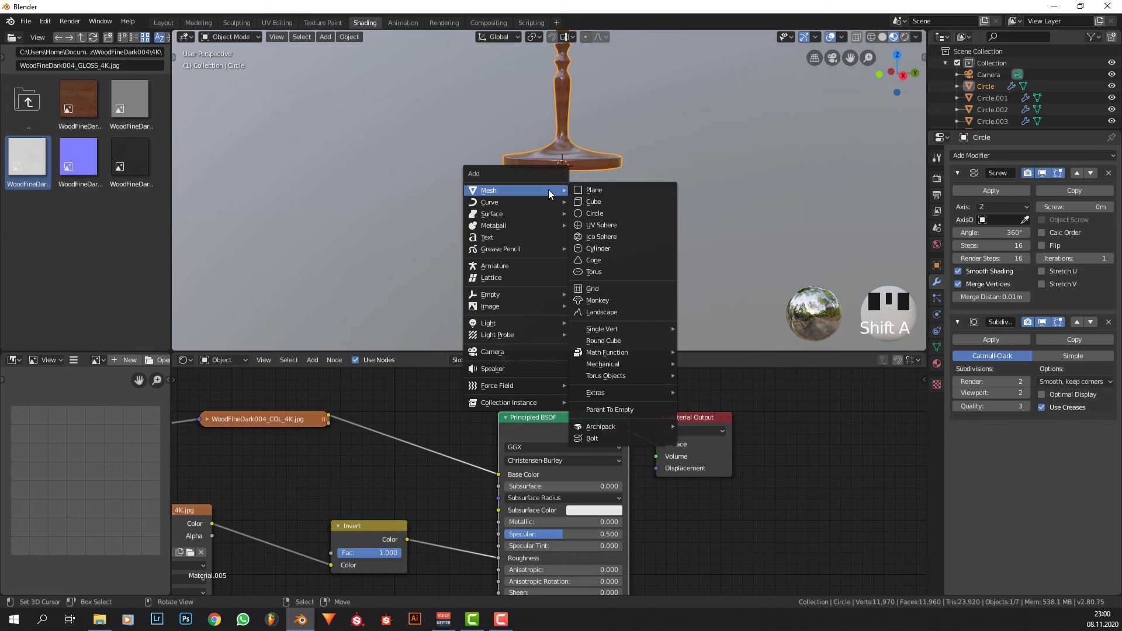
{"action": "left_click", "coordinate": [602, 191]}
Scale the new plane to about 2.1 so it extends beyond the lamp's base on all sides.
{"action": "scroll", "coordinate": [544, 198], "scroll_direction": "down", "scroll_amount": 4}
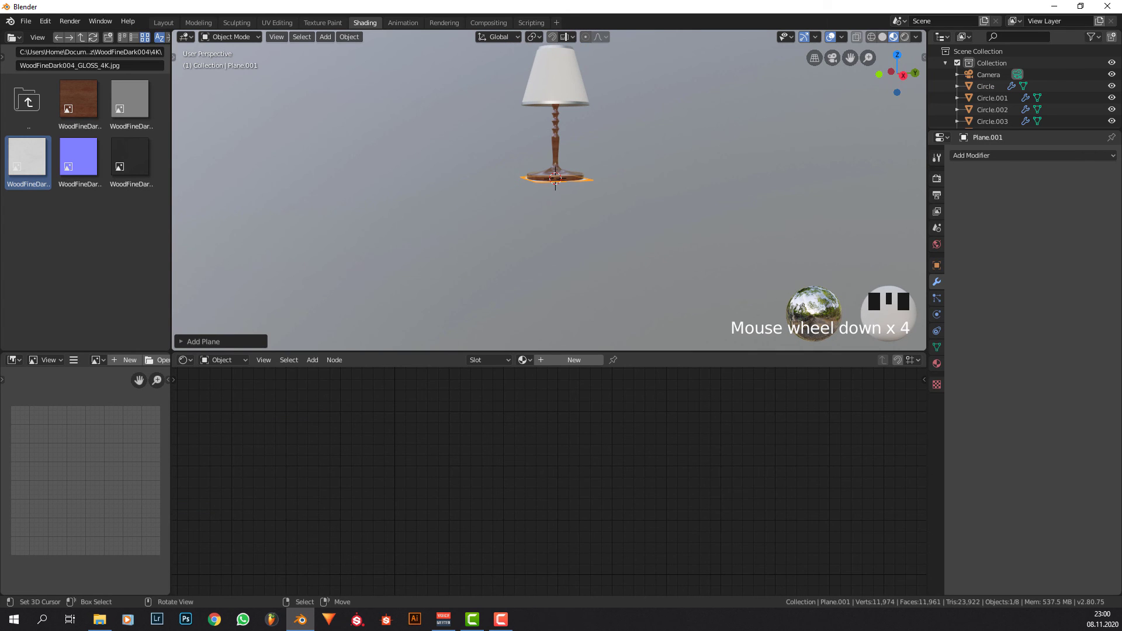
{"action": "key", "text": "s"}
{"action": "left_click", "coordinate": [451, 283]}
{"action": "scroll", "coordinate": [497, 257], "scroll_direction": "down", "scroll_amount": 1}
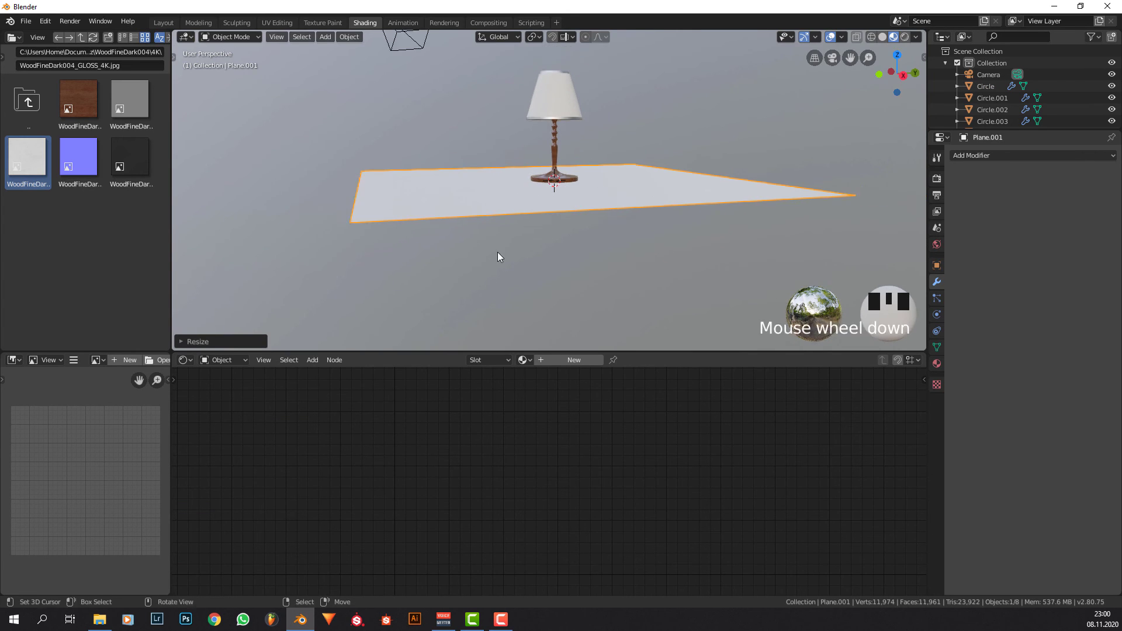
{"action": "middle_click_drag", "start_coordinate": [498, 257], "coordinate": [716, 269]}
{"action": "key", "text": "s"}
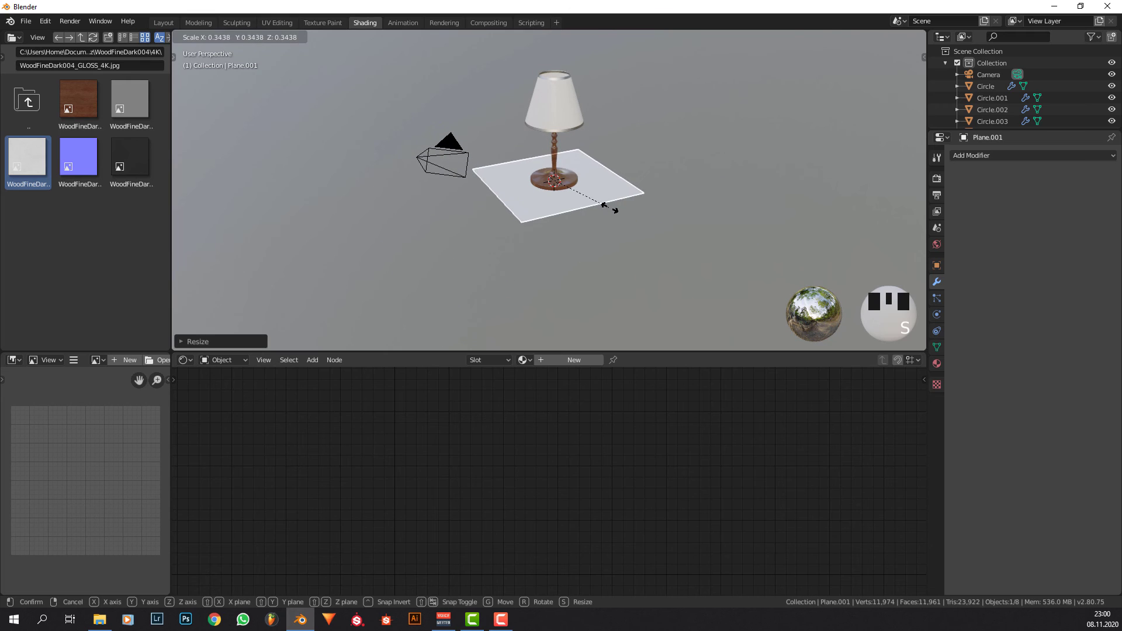
{"action": "left_click", "coordinate": [611, 207]}
Extrude the whole plane downward about 0.3 m in Edit Mode to form a slab under the lamp.
{"action": "middle_click_drag", "start_coordinate": [612, 251], "coordinate": [599, 230]}
{"action": "scroll", "coordinate": [598, 230], "scroll_direction": "up", "scroll_amount": 3}
{"action": "key", "text": "Tab"}
{"action": "right_click", "coordinate": [599, 230]}
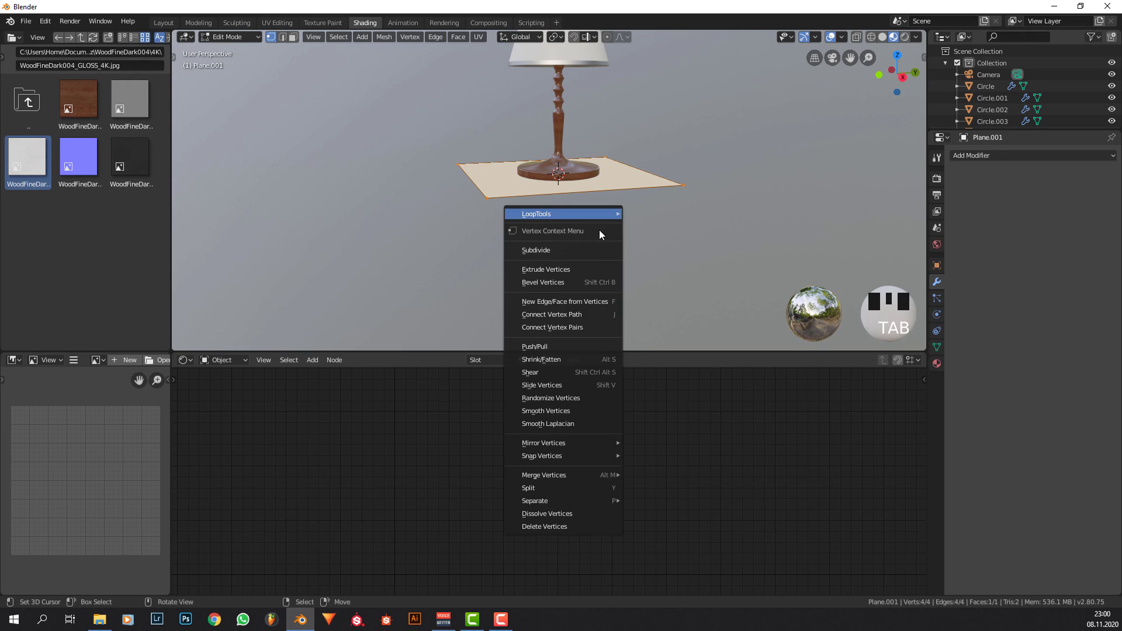
{"action": "left_click", "coordinate": [612, 143]}
{"action": "key", "text": "a"}
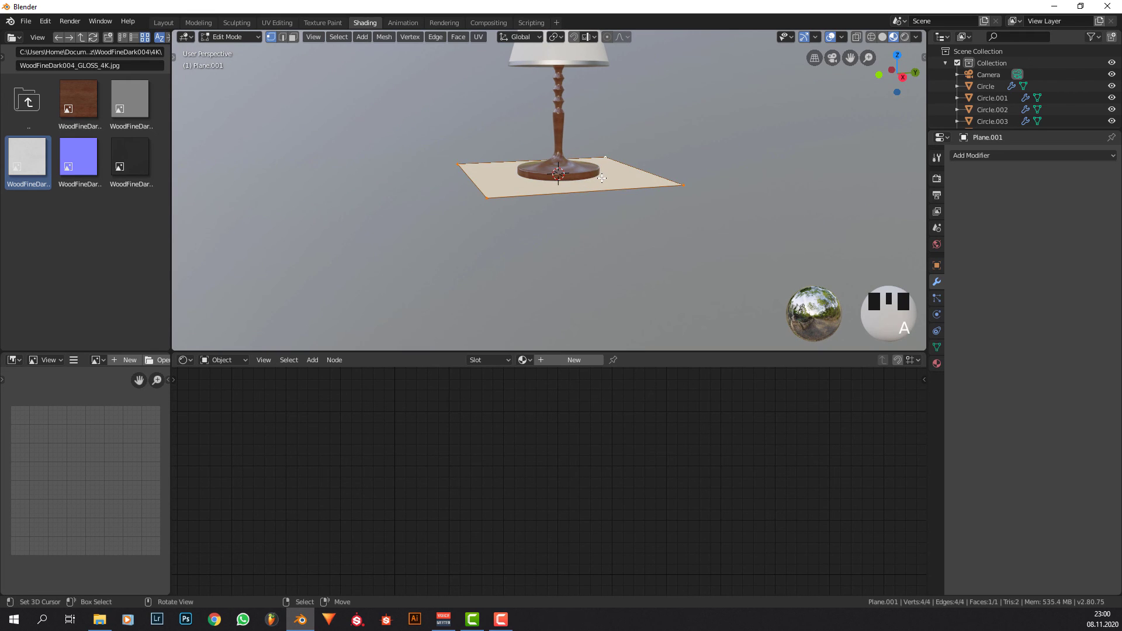
{"action": "key", "text": "e"}
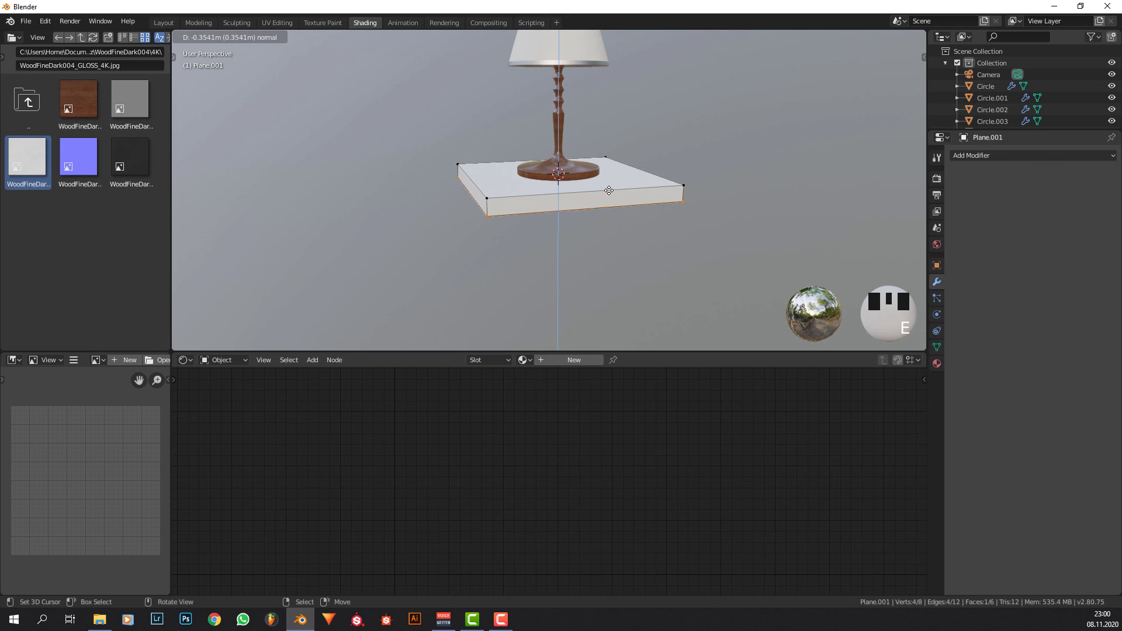
{"action": "left_click", "coordinate": [609, 190]}
Bevel all edges of the slab about 0.02 m with 3 segments and shade the object smooth.
{"action": "key", "text": "a"}
{"action": "key", "text": "ctrl+b"}
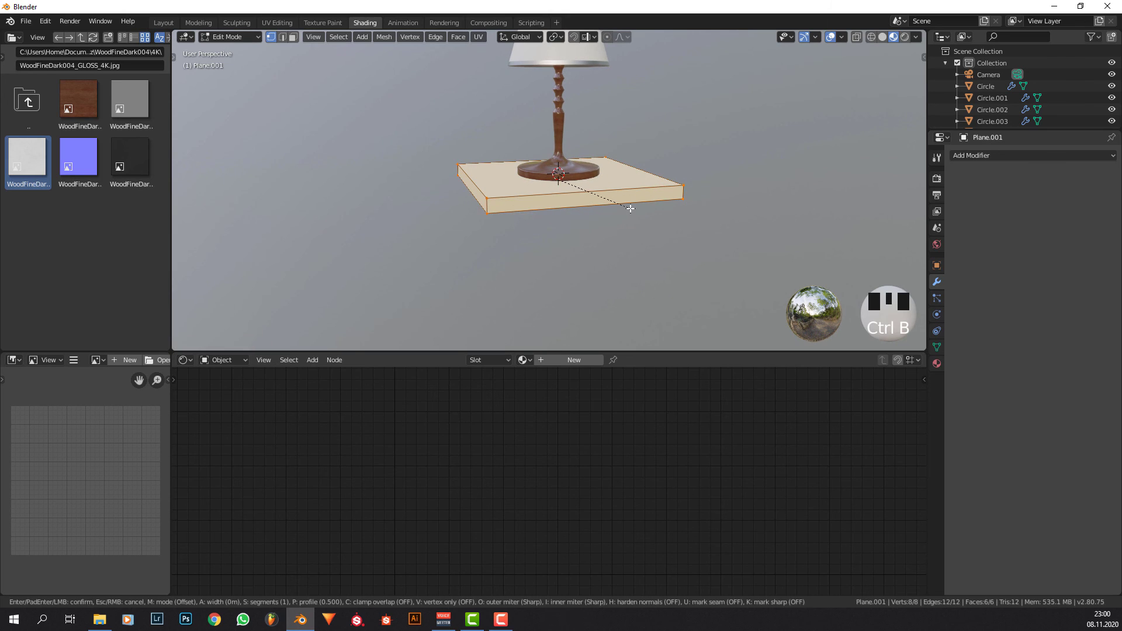
{"action": "scroll", "coordinate": [635, 208], "scroll_direction": "up", "scroll_amount": 2}
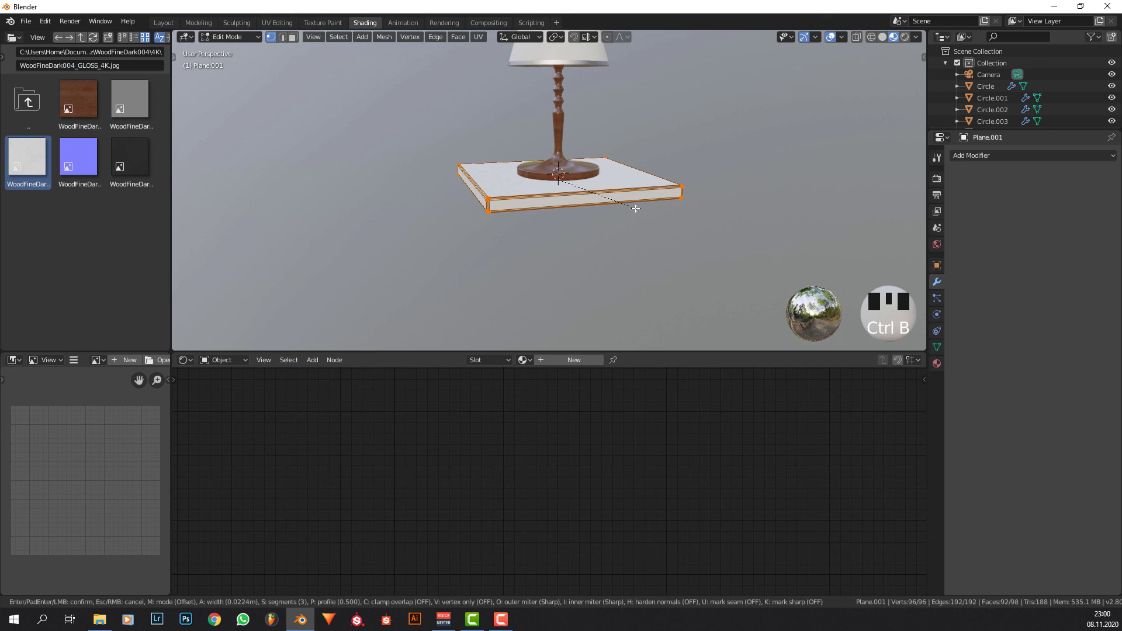
{"action": "left_click", "coordinate": [635, 208]}
{"action": "key", "text": "Tab"}
{"action": "right_click", "coordinate": [636, 208]}
{"action": "left_click", "coordinate": [636, 208]}
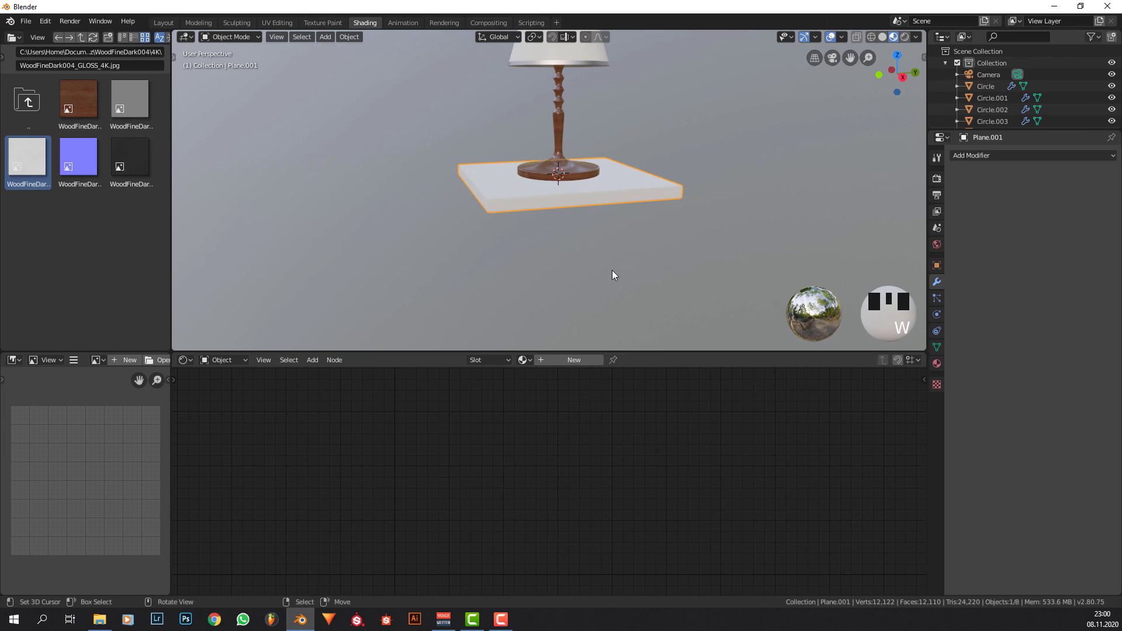
Create a new material for the slab and set its Base Color to black.
{"action": "left_click", "coordinate": [557, 361]}
{"action": "left_click", "coordinate": [508, 475]}
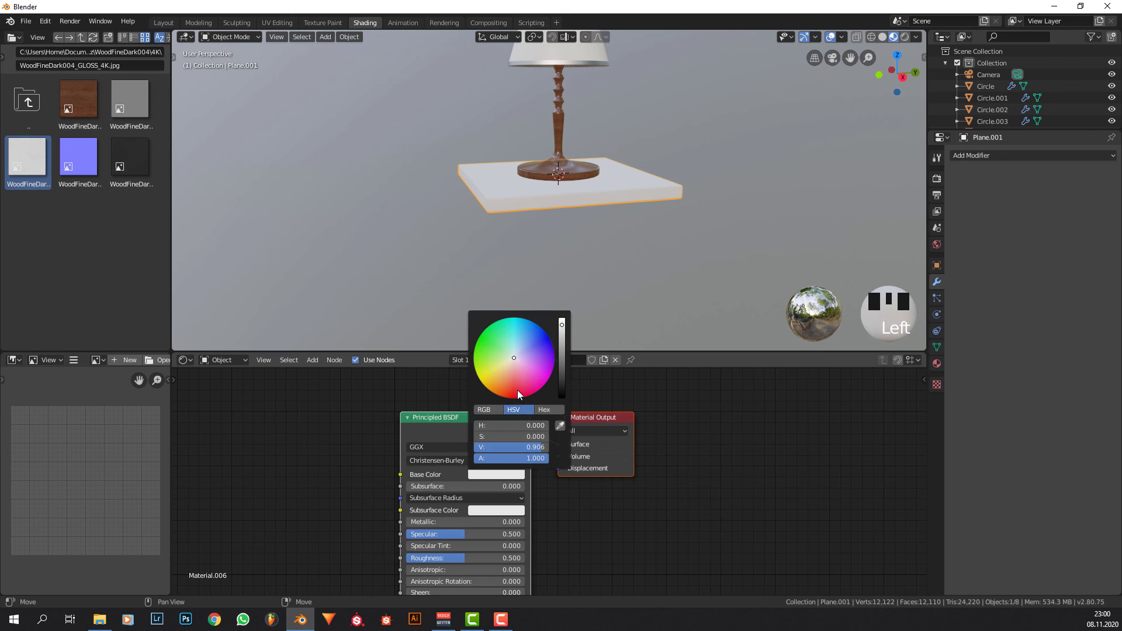
{"action": "left_click", "coordinate": [517, 375]}
{"action": "middle_click_drag", "start_coordinate": [890, 253], "coordinate": [617, 245]}
{"action": "scroll", "coordinate": [673, 197], "scroll_direction": "up", "scroll_amount": 4}
{"action": "scroll", "coordinate": [617, 245], "scroll_direction": "down", "scroll_amount": 5}
{"action": "middle_click_drag", "start_coordinate": [620, 186], "coordinate": [625, 164]}
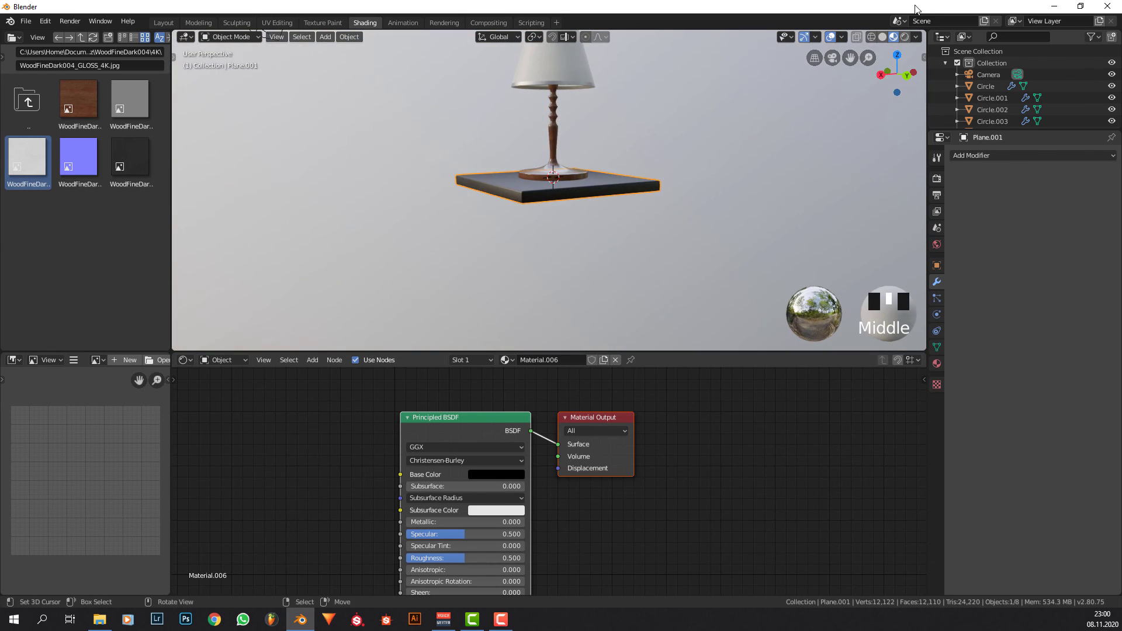
Look through the camera in rendered shading and walk it back until the whole lamp and slab are framed.
{"action": "left_click", "coordinate": [904, 37]}
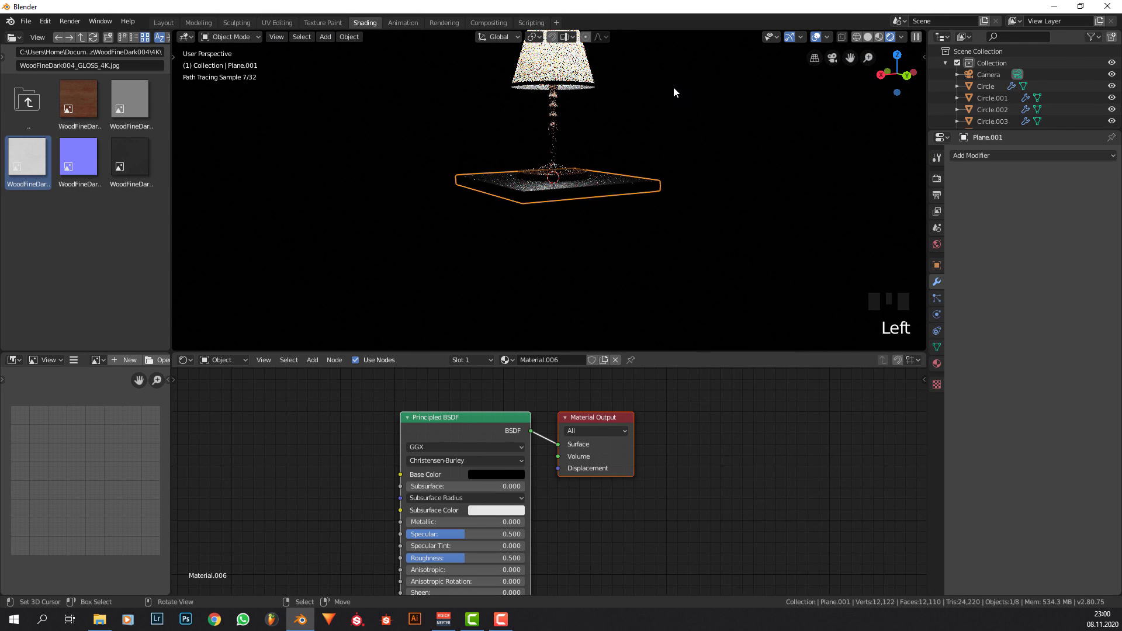
{"action": "middle_click_drag", "start_coordinate": [696, 93], "coordinate": [725, 96]}
{"action": "key", "text": "KP_0"}
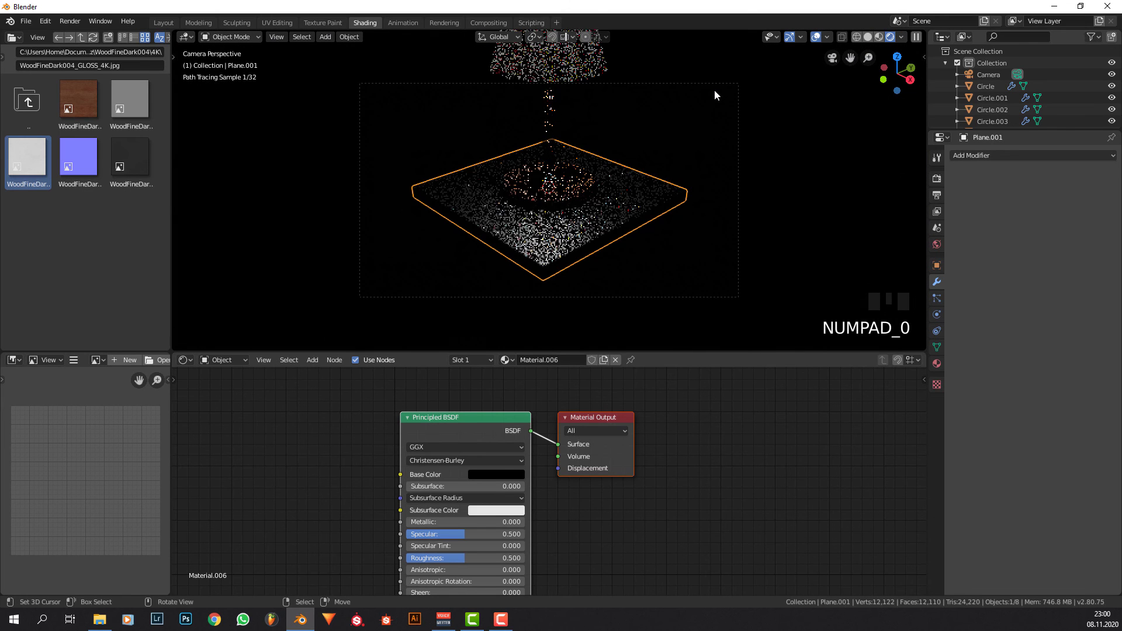
{"action": "key", "text": "shift+f"}
{"action": "key", "text": "s"}
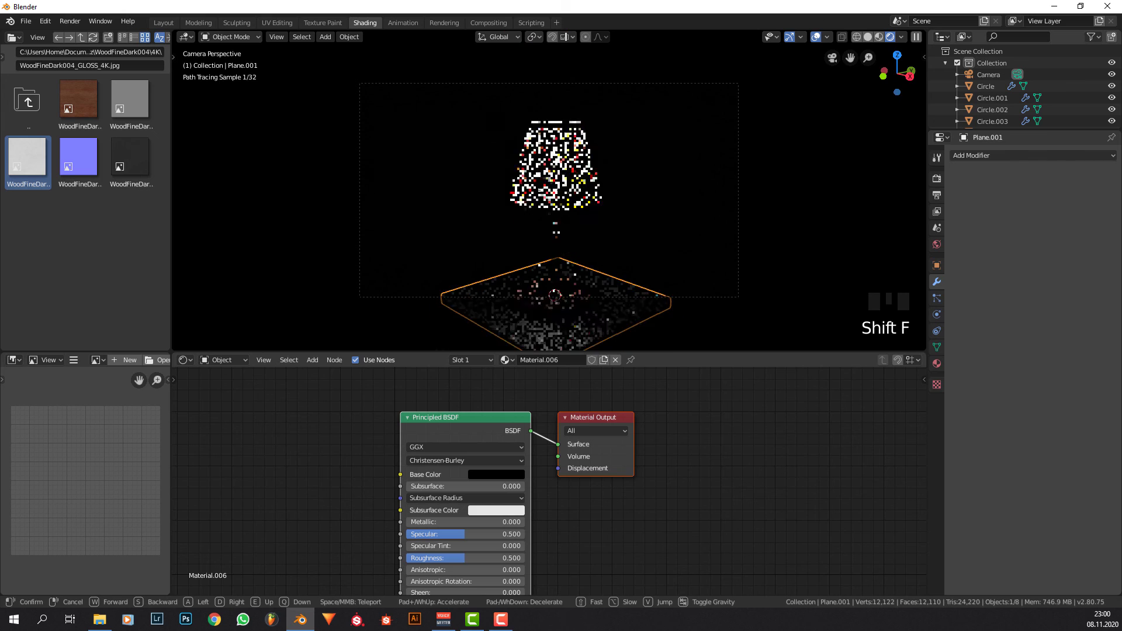
{"action": "key", "text": "w"}
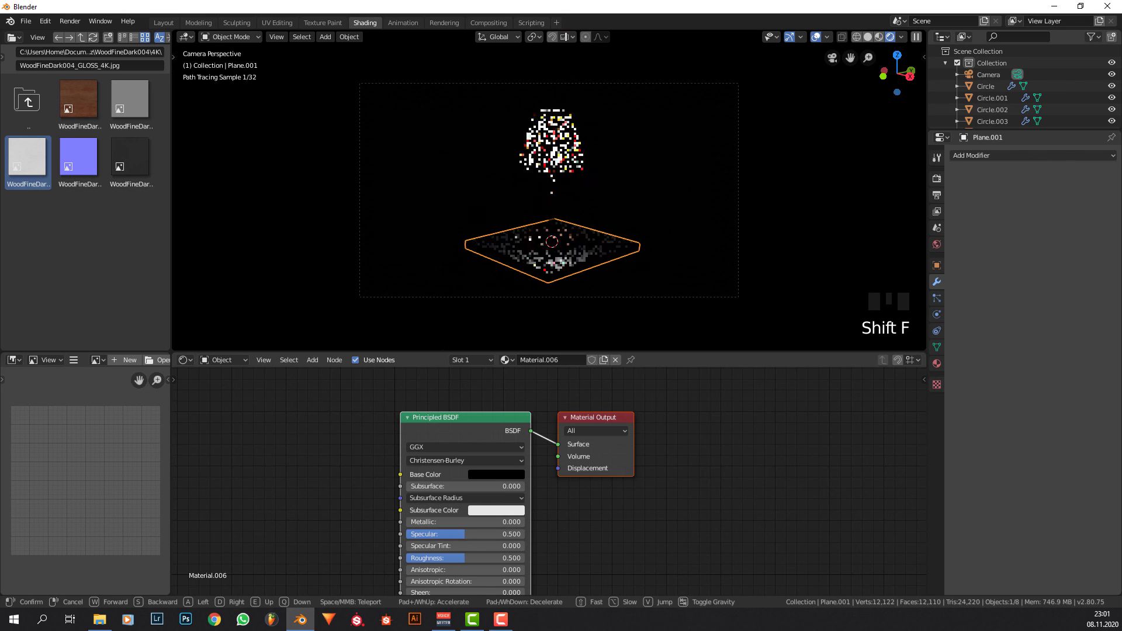
{"action": "left_click", "coordinate": [300, 288]}
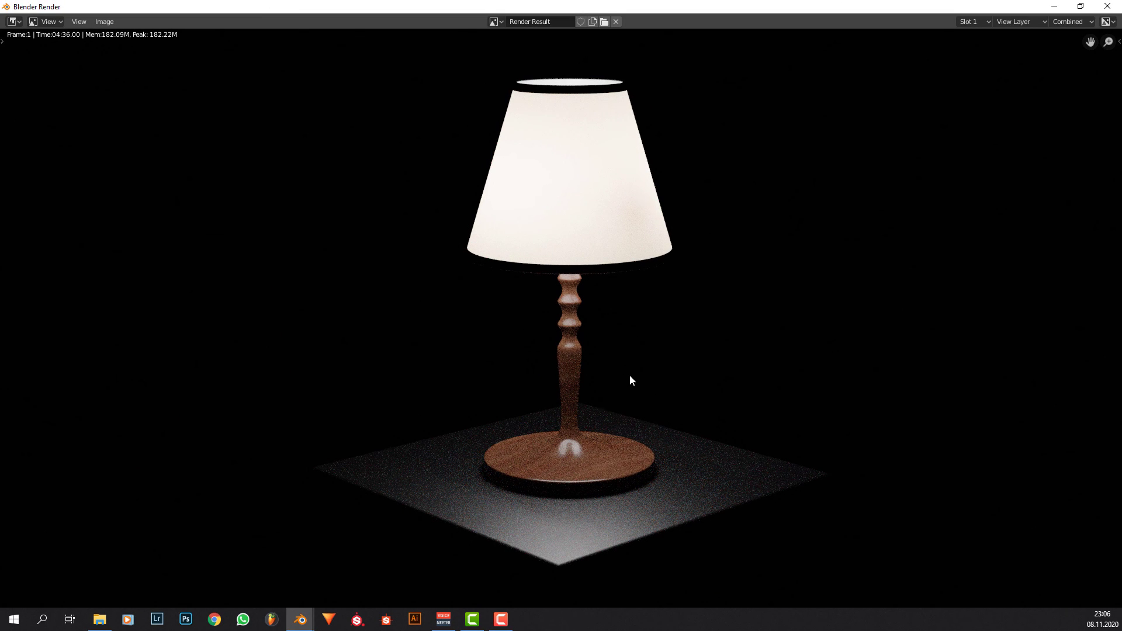
Examine the rendered image of the lamp on the black slab and close the render window.
{"action": "scroll", "coordinate": [630, 377], "scroll_direction": "up", "scroll_amount": 1}
{"action": "scroll", "coordinate": [602, 419], "scroll_direction": "down", "scroll_amount": 1}
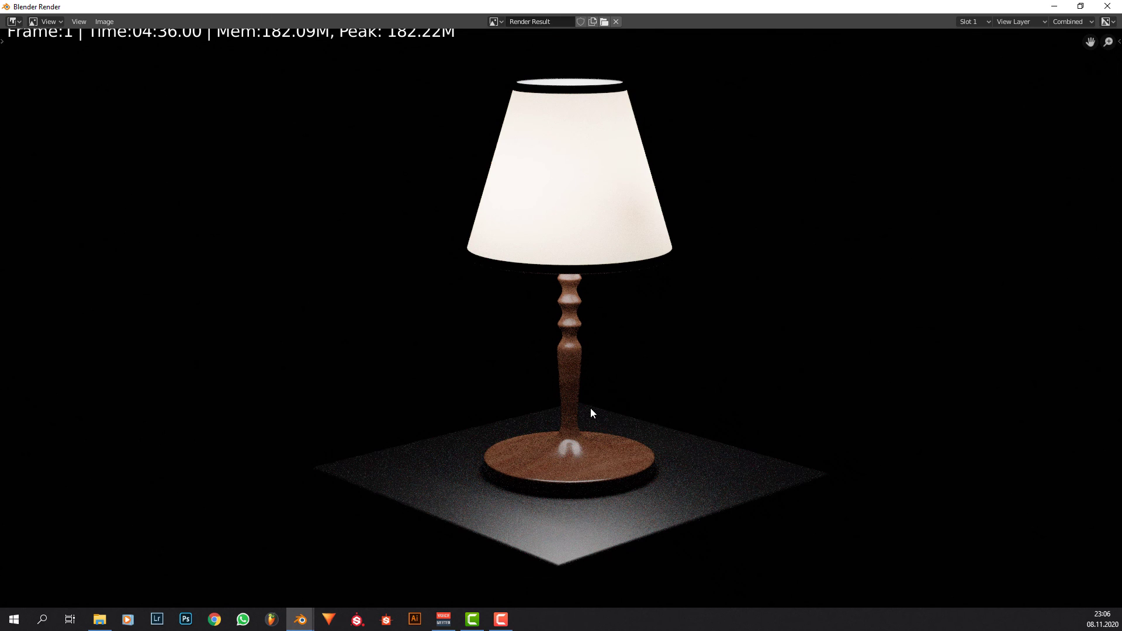
{"action": "scroll", "coordinate": [590, 408], "scroll_direction": "down", "scroll_amount": 2}
{"action": "scroll", "coordinate": [589, 405], "scroll_direction": "up", "scroll_amount": 2}
{"action": "scroll", "coordinate": [589, 406], "scroll_direction": "down", "scroll_amount": 1}
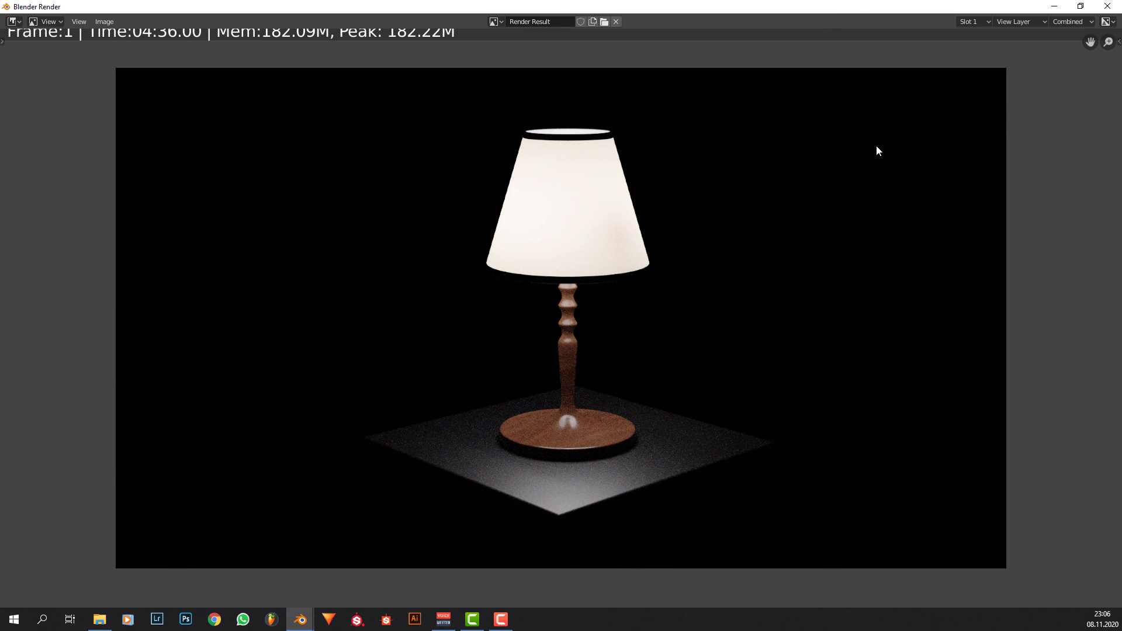
{"action": "left_click", "coordinate": [1108, 5]}
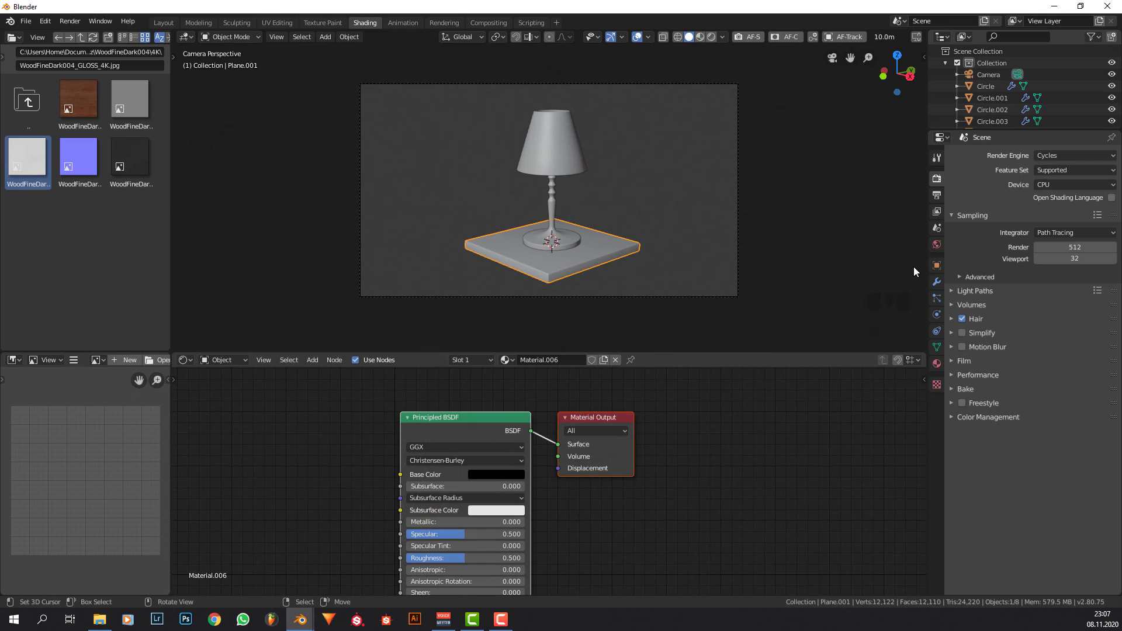
Assign an Environment Texture to the World background's Color.
{"action": "left_click", "coordinate": [937, 266]}
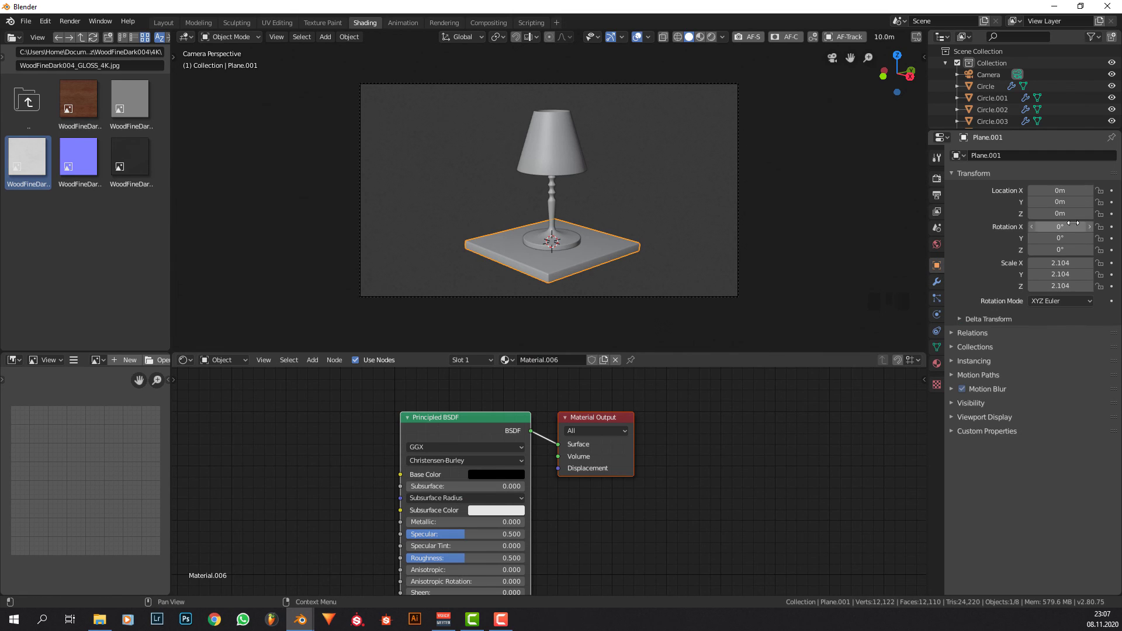
{"action": "left_click", "coordinate": [936, 245]}
{"action": "left_click", "coordinate": [1111, 226]}
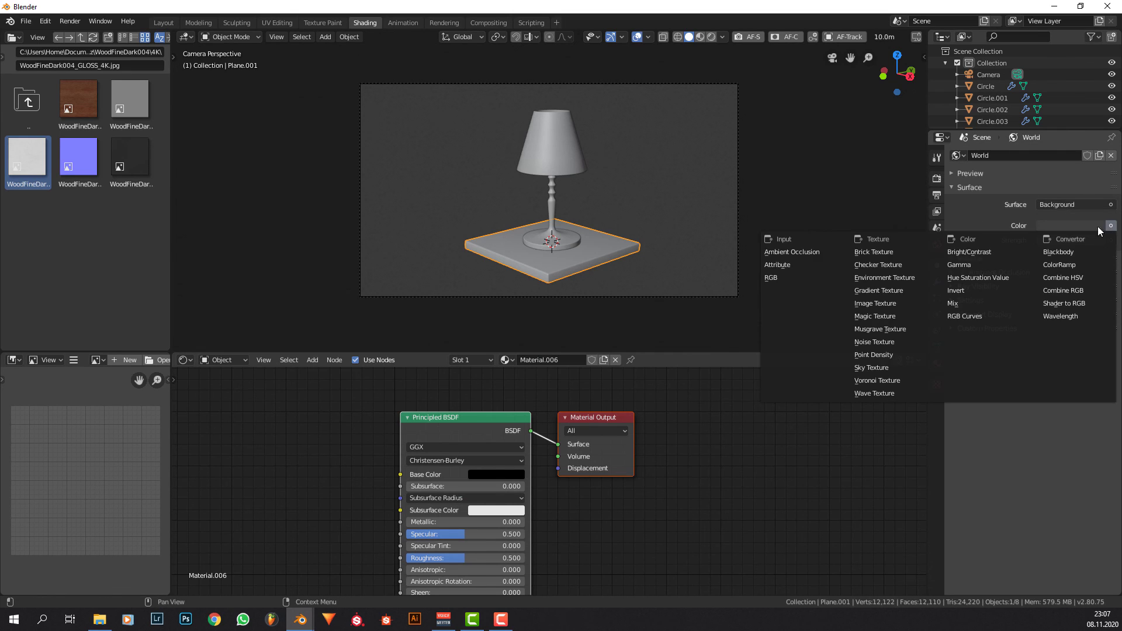
{"action": "left_click", "coordinate": [915, 279]}
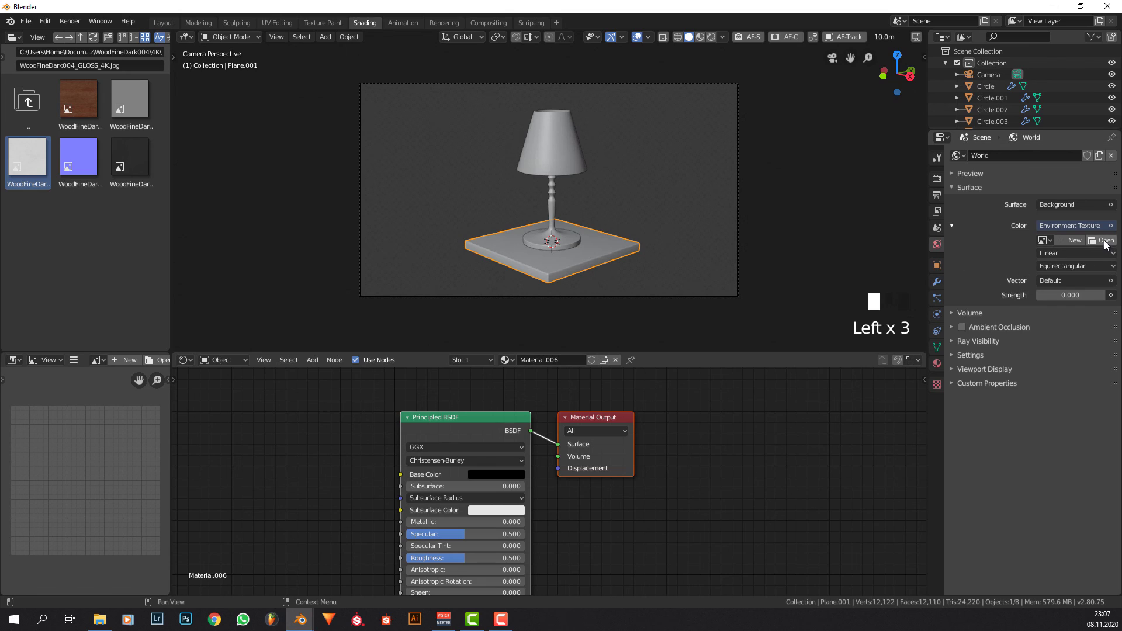
Load fireplace_4k.hdr from the HDRI folder as the world's environment image.
{"action": "left_click", "coordinate": [1102, 243]}
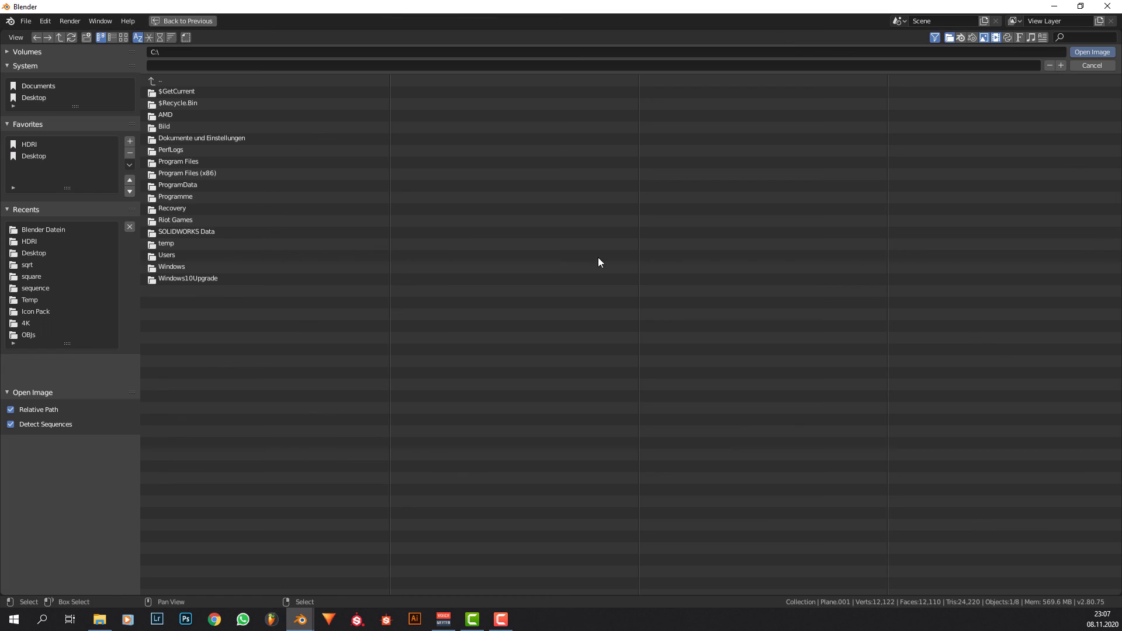
{"action": "left_click", "coordinate": [69, 142]}
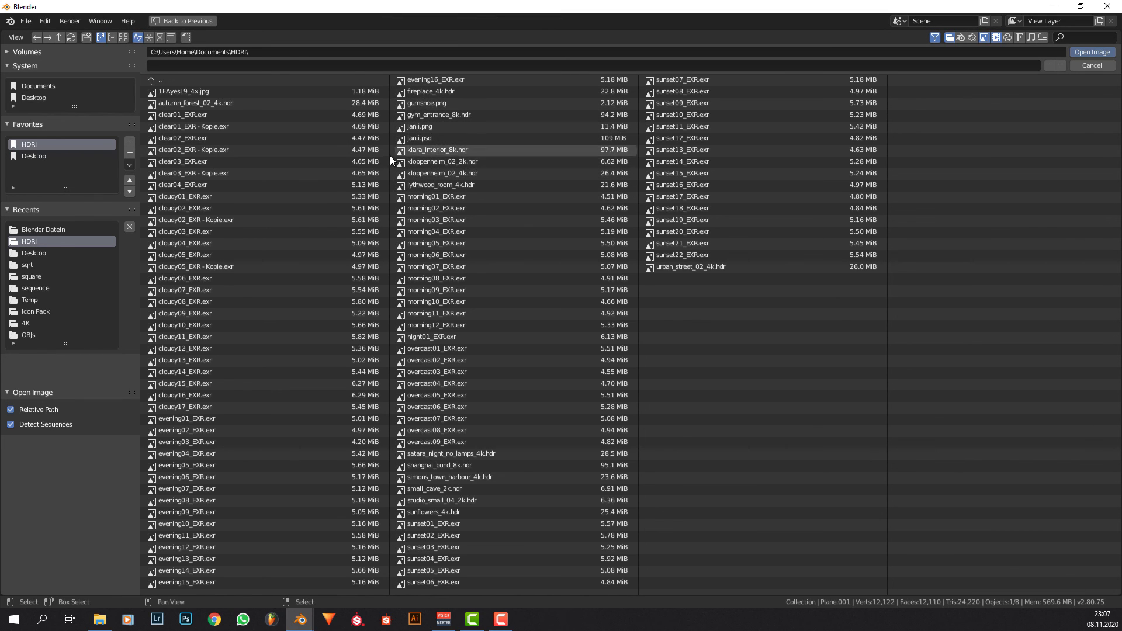
{"action": "left_click", "coordinate": [126, 38]}
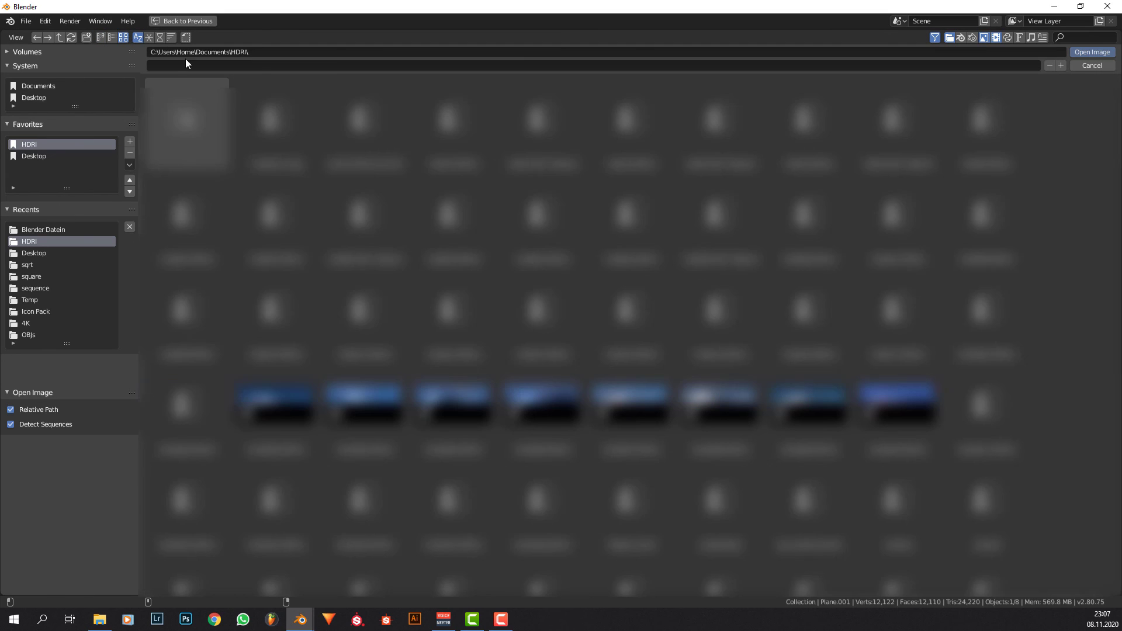
{"action": "scroll", "coordinate": [528, 374], "scroll_direction": "down", "scroll_amount": 2}
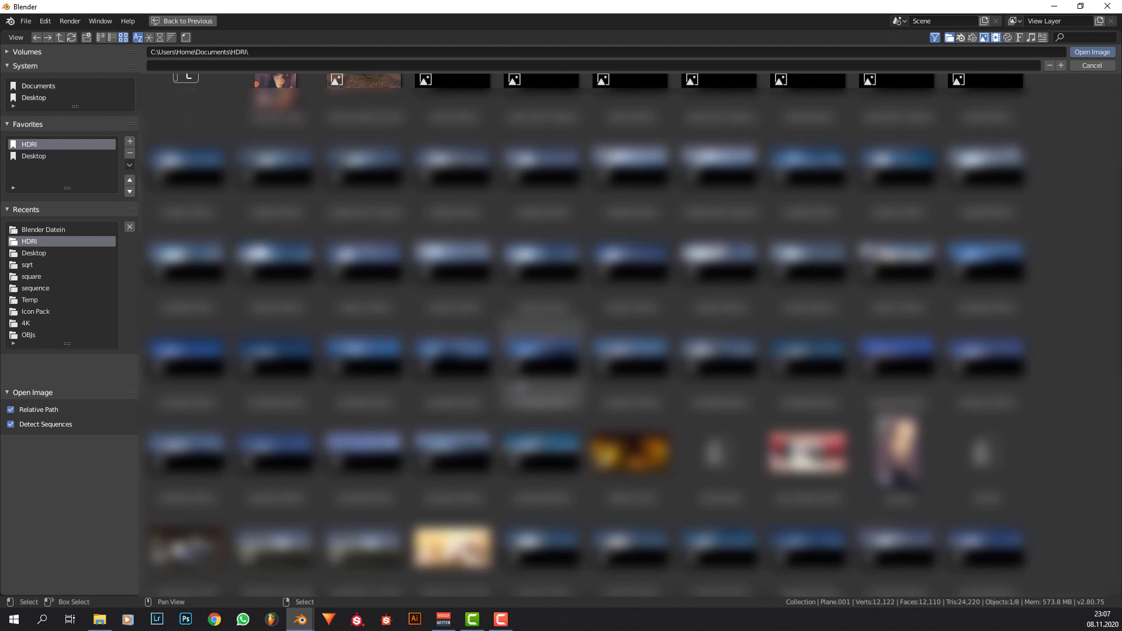
{"action": "double_click", "coordinate": [646, 406]}
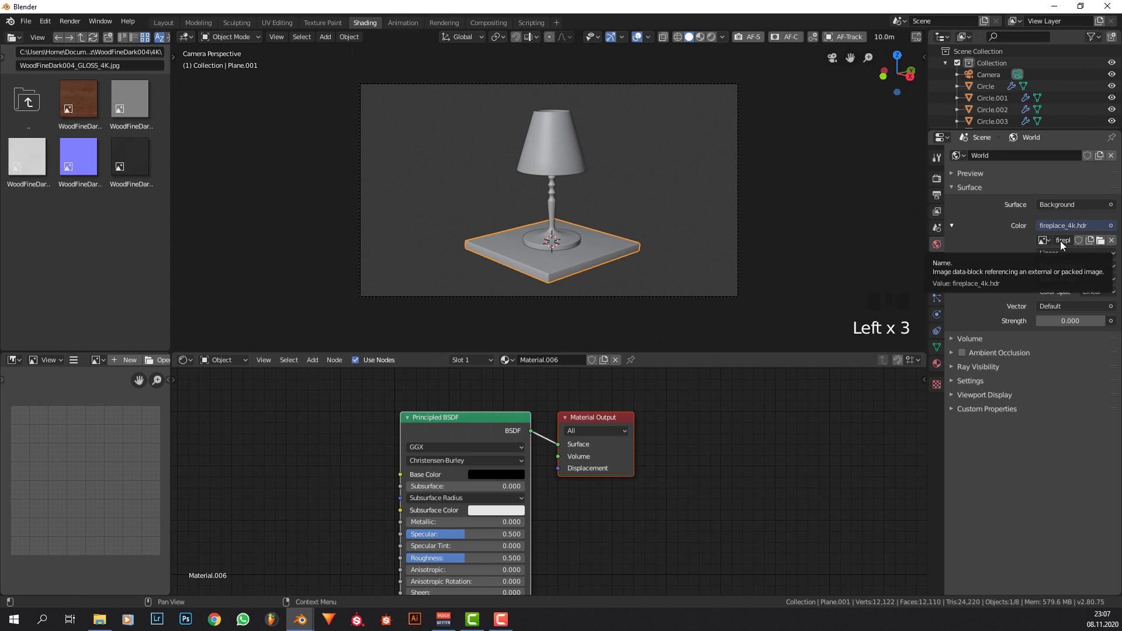
Set the world background Strength to 1 in rendered shading and limit the render region to the camera frame.
{"action": "left_click", "coordinate": [711, 37]}
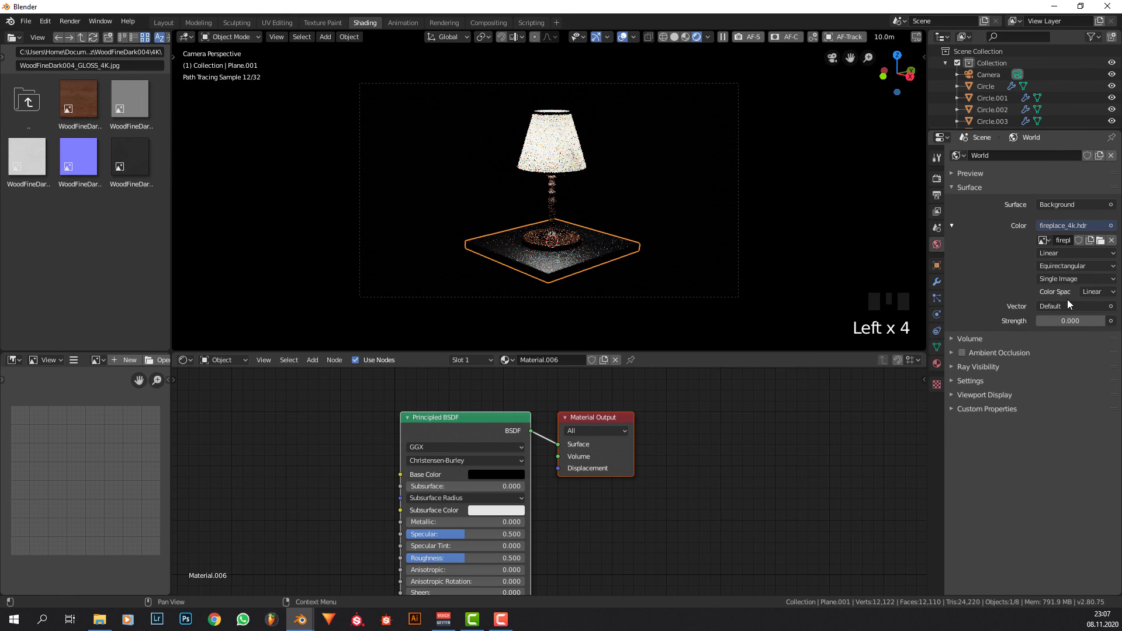
{"action": "left_click", "coordinate": [1069, 321]}
{"action": "type", "text": "1"}
{"action": "key", "text": "Return"}
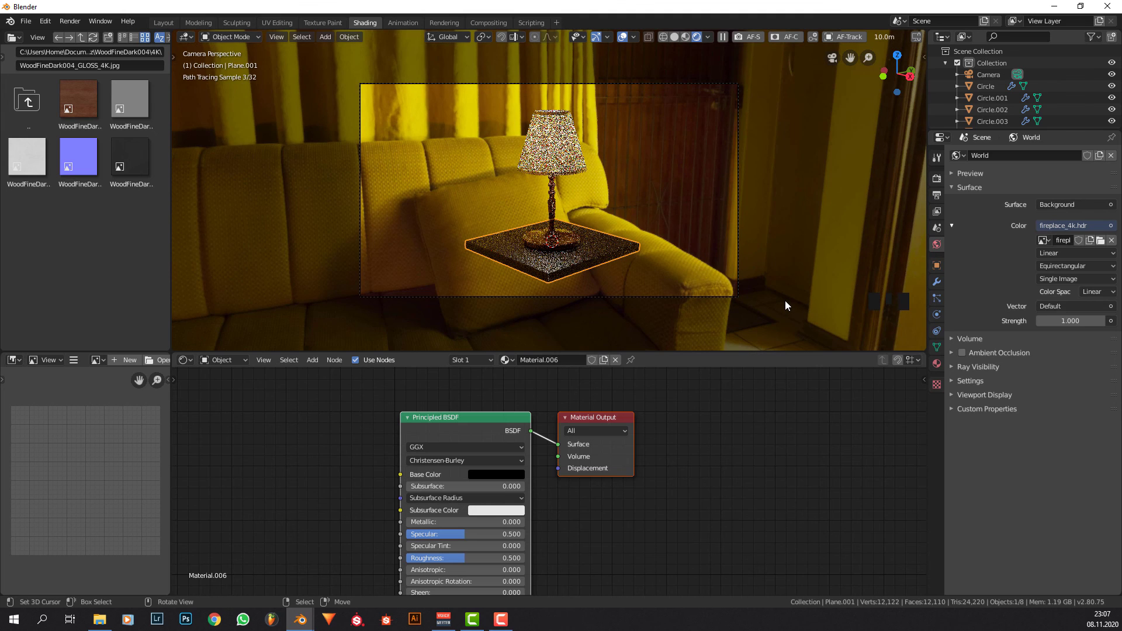
{"action": "key", "text": "ctrl+b"}
{"action": "mouse_move", "coordinate": [351, 56]}
{"action": "left_mouse_down"}
{"action": "mouse_move", "coordinate": [487, 194]}
{"action": "mouse_move", "coordinate": [782, 332]}
{"action": "left_mouse_up"}
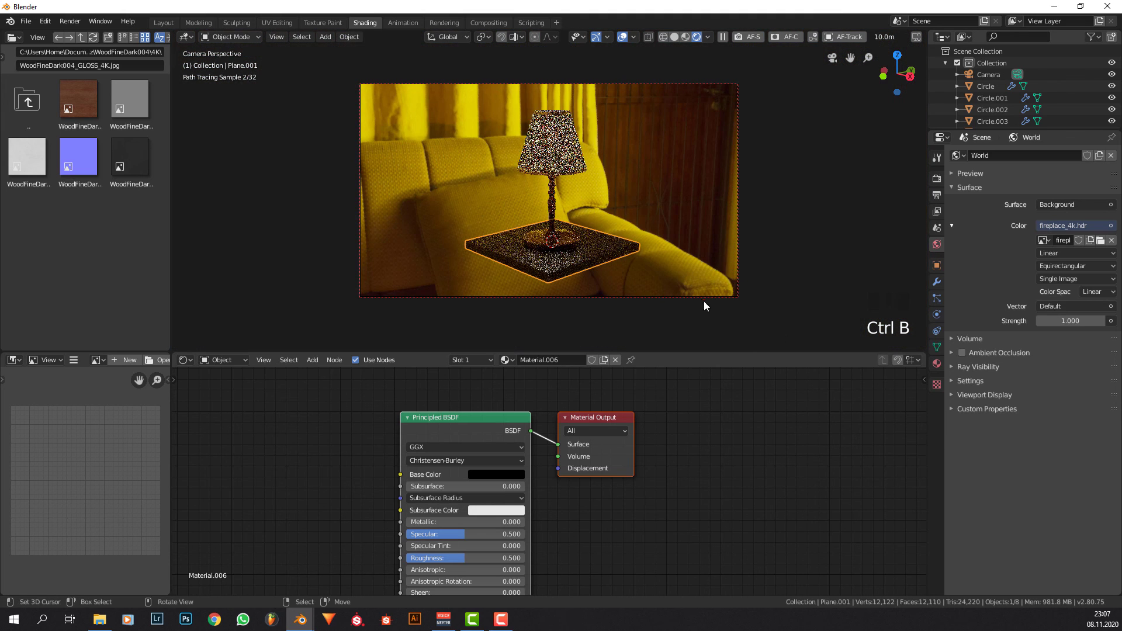
Fly the camera around the lamp until the lamp and slab stand centred before the plain wall, with the yellow curtain beside them.
{"action": "right_click", "coordinate": [738, 91]}
{"action": "key", "text": "shift+f"}
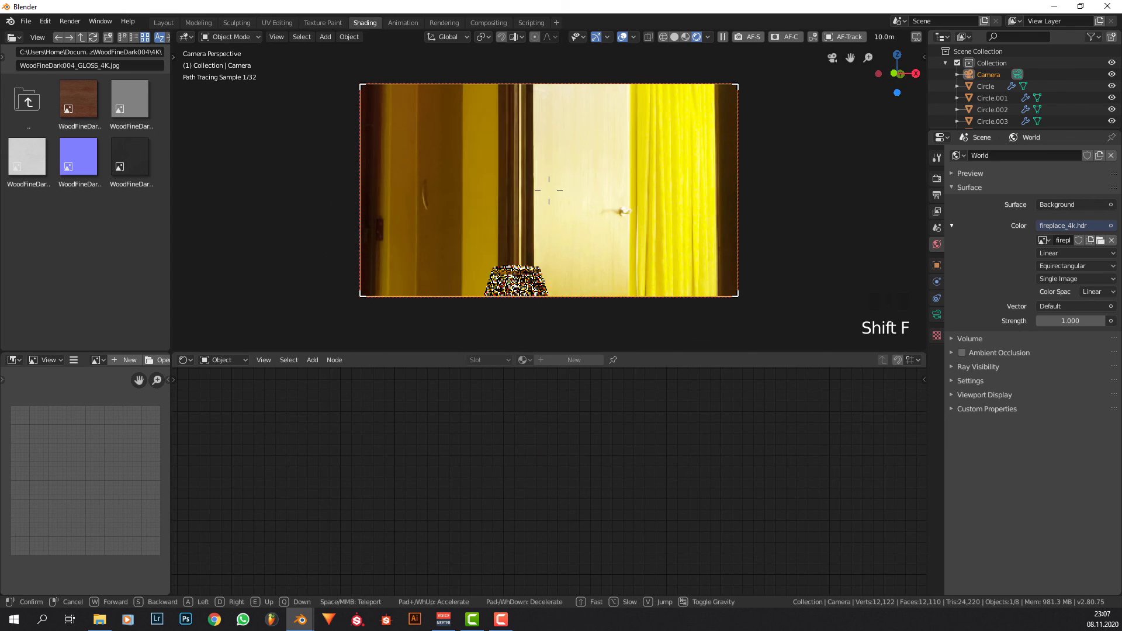
{"action": "key", "text": "d"}
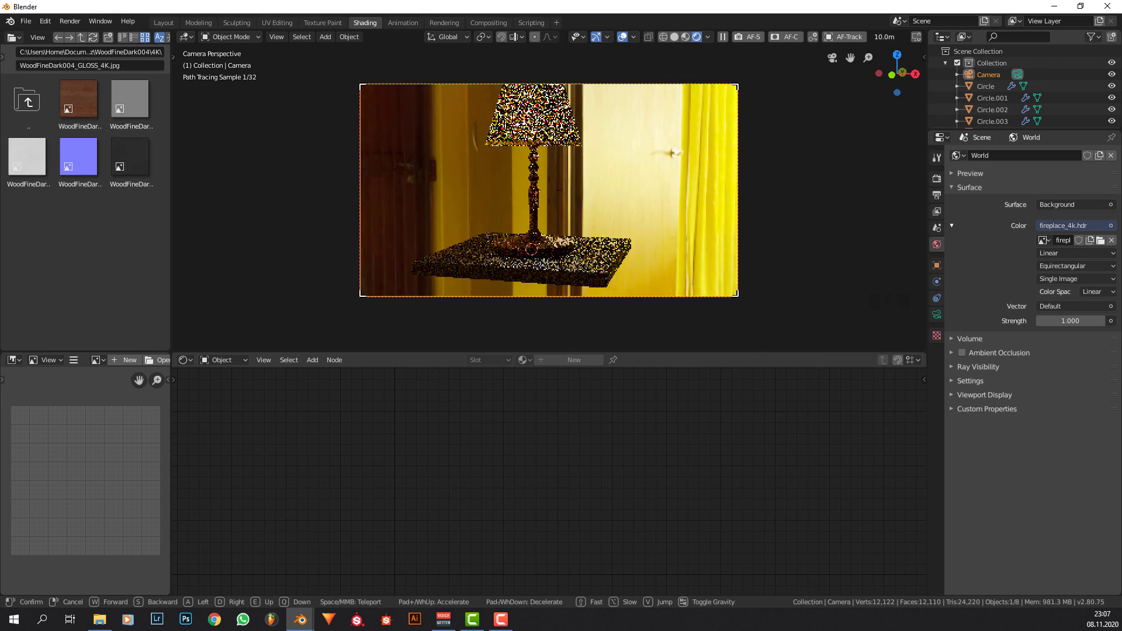
{"action": "key", "text": "a"}
{"action": "key", "text": "w"}
{"action": "key", "text": "a"}
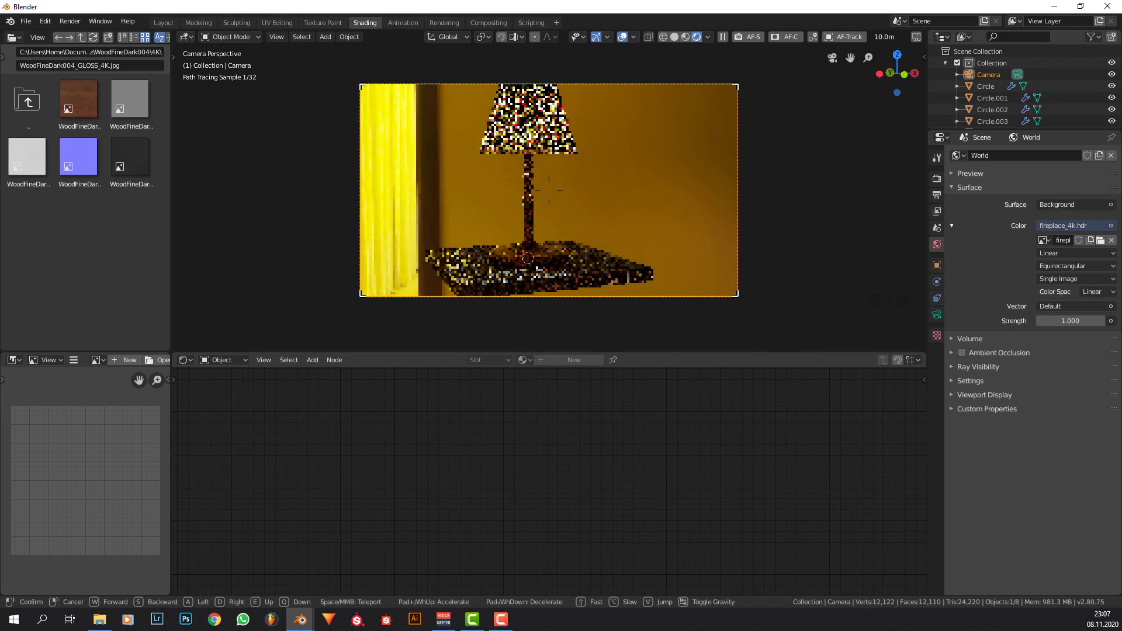
{"action": "key", "text": "w"}
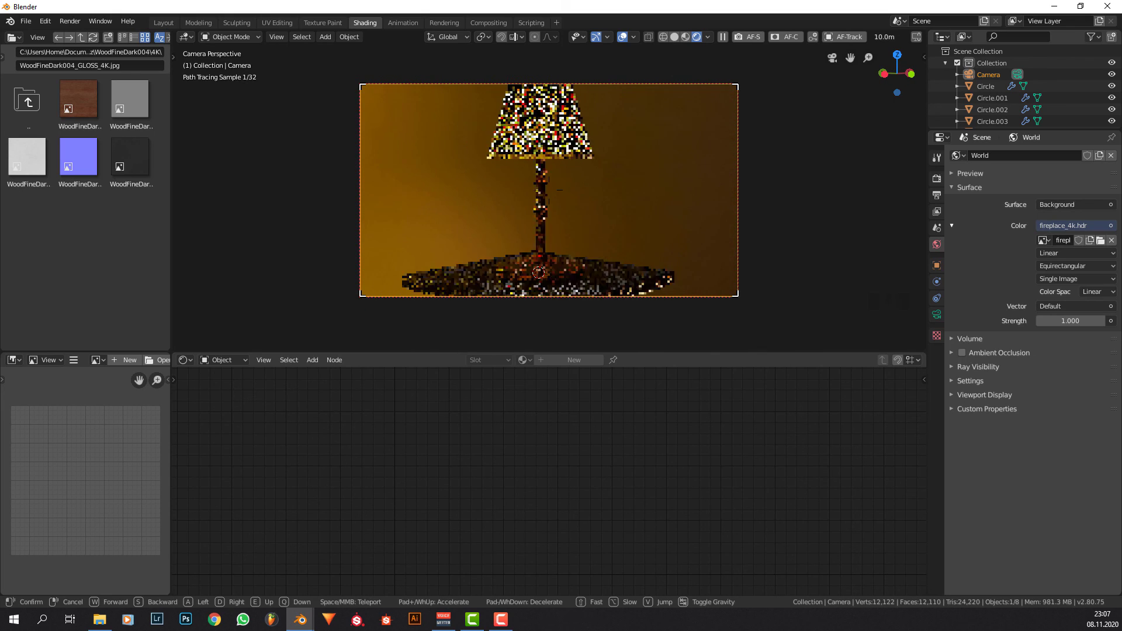
{"action": "key", "text": "d"}
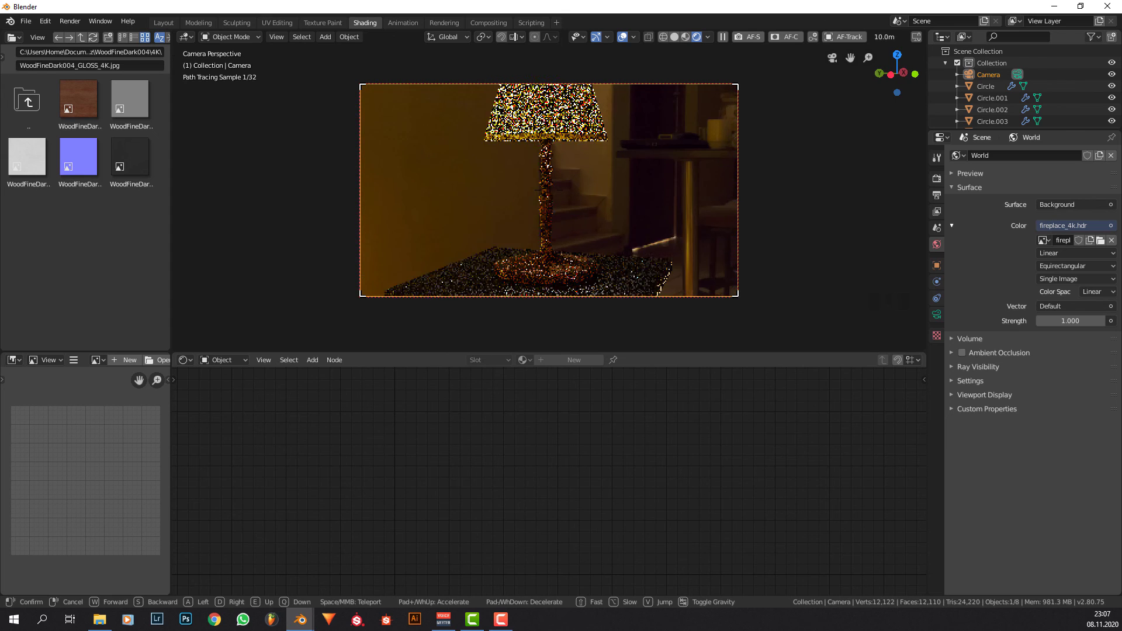
{"action": "key", "text": "a"}
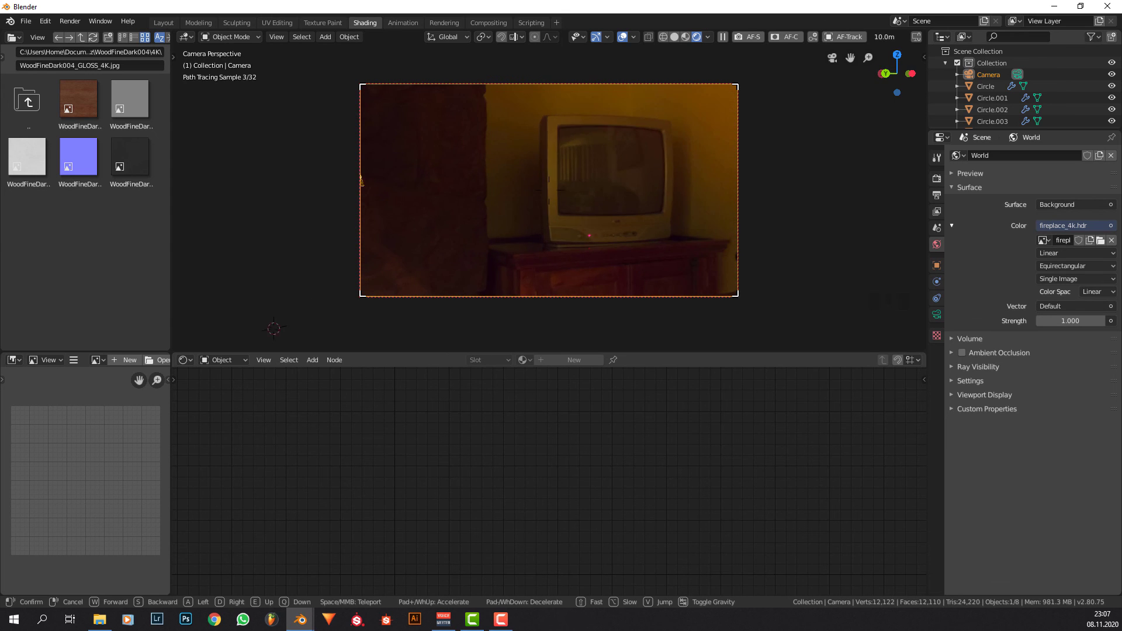
{"action": "key", "text": "d"}
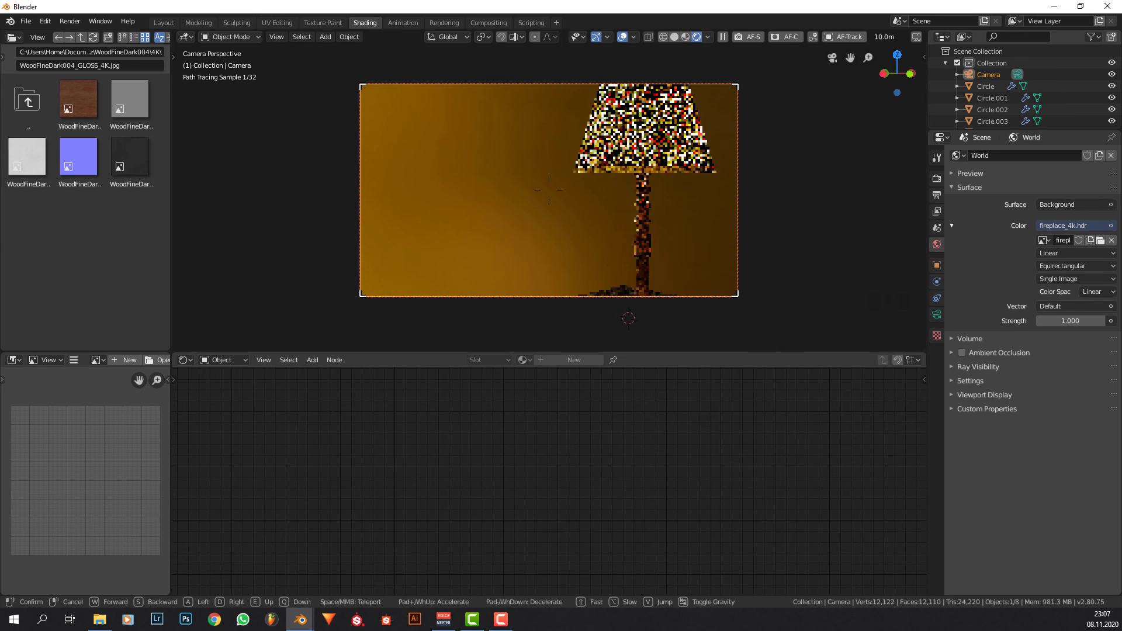
{"action": "key", "text": "d"}
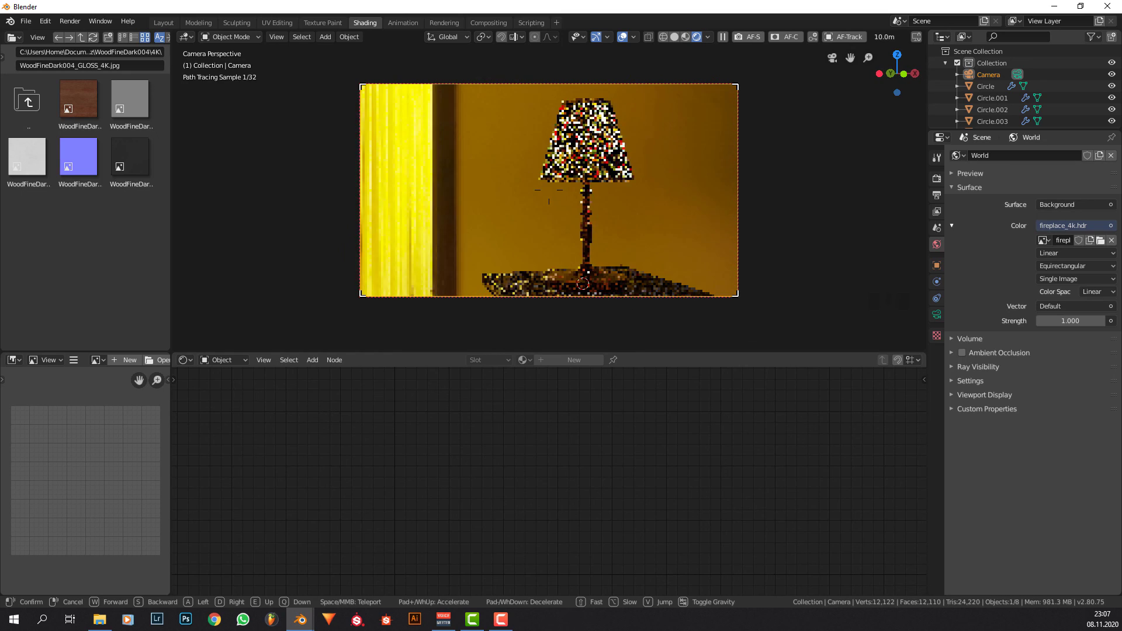
{"action": "key", "text": "d"}
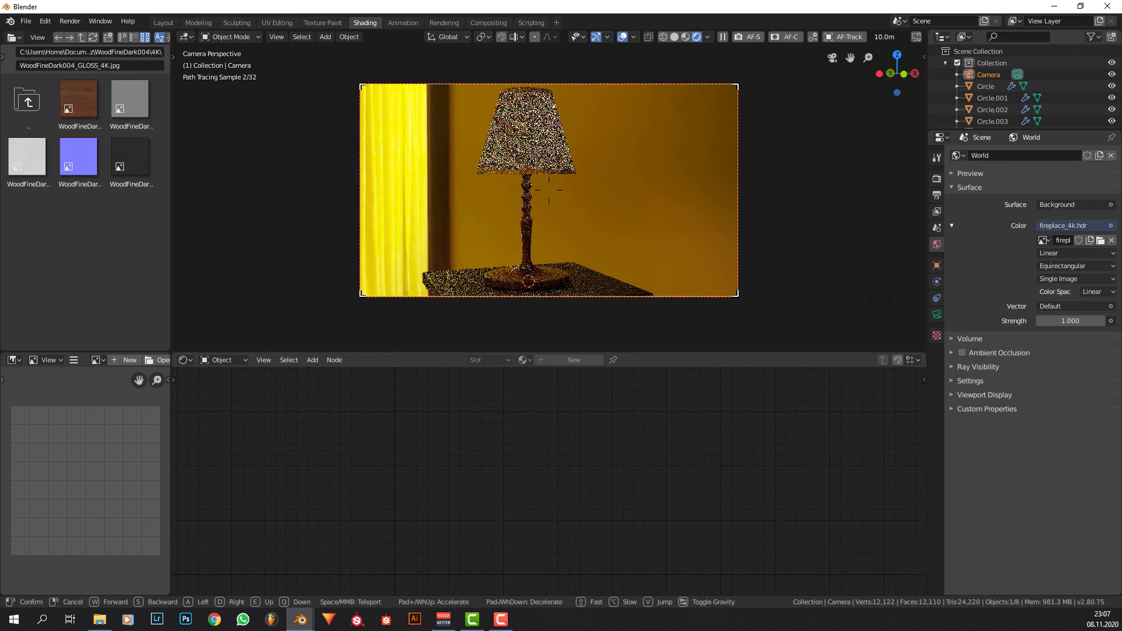
{"action": "key", "text": "s"}
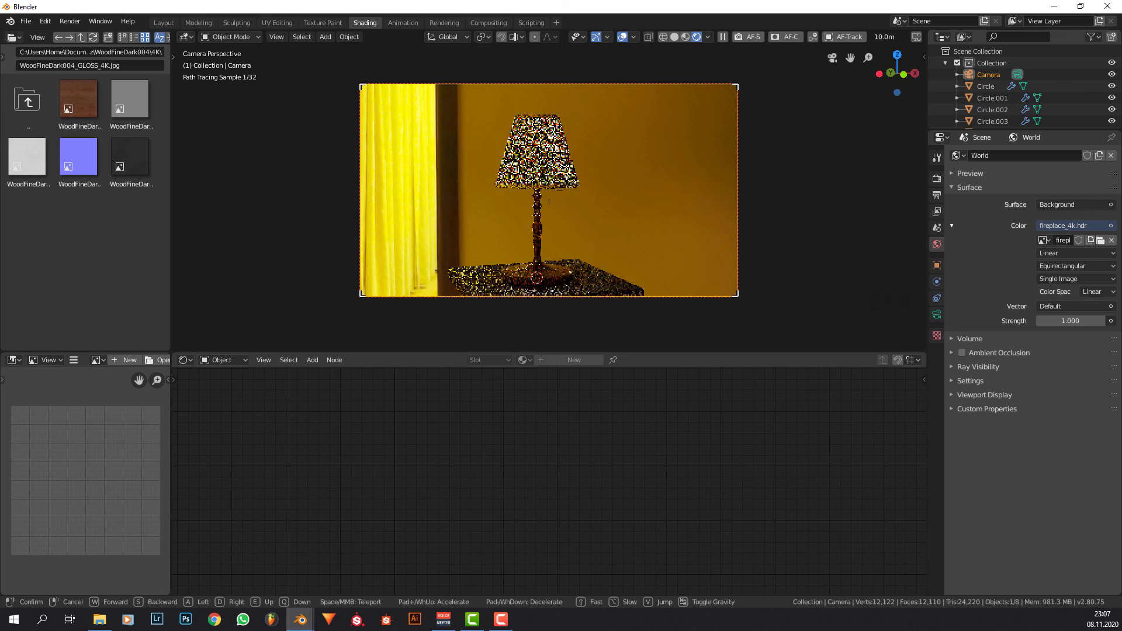
{"action": "key", "text": "w"}
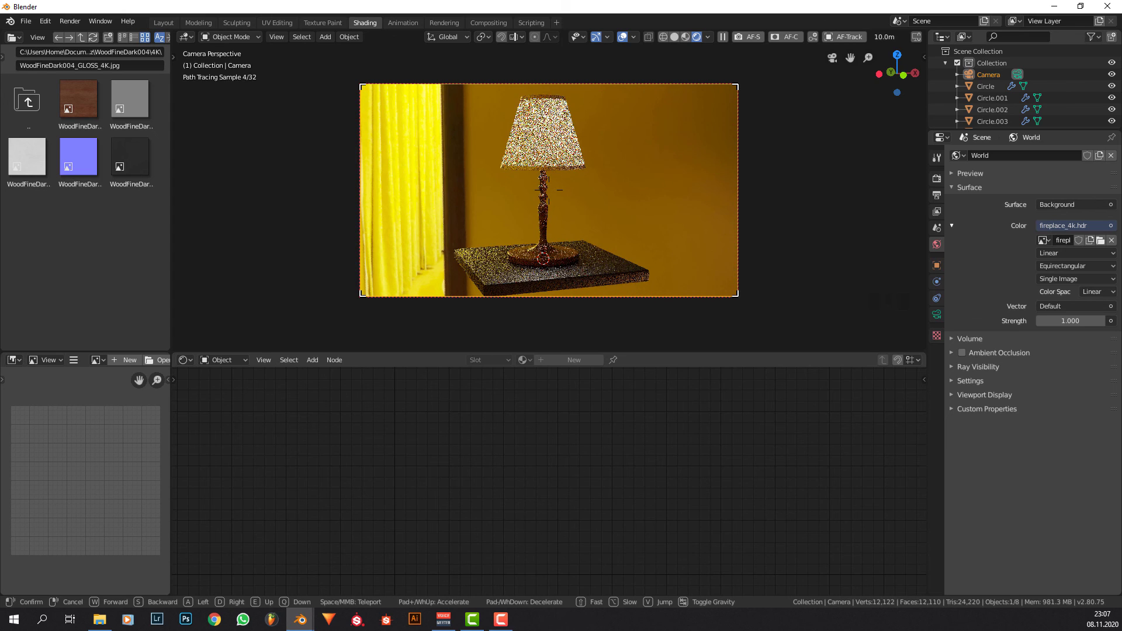
{"action": "key", "text": "Return"}
Rotate the black slab about the global Z axis until its front edge faces the camera squarely.
{"action": "right_click", "coordinate": [587, 274]}
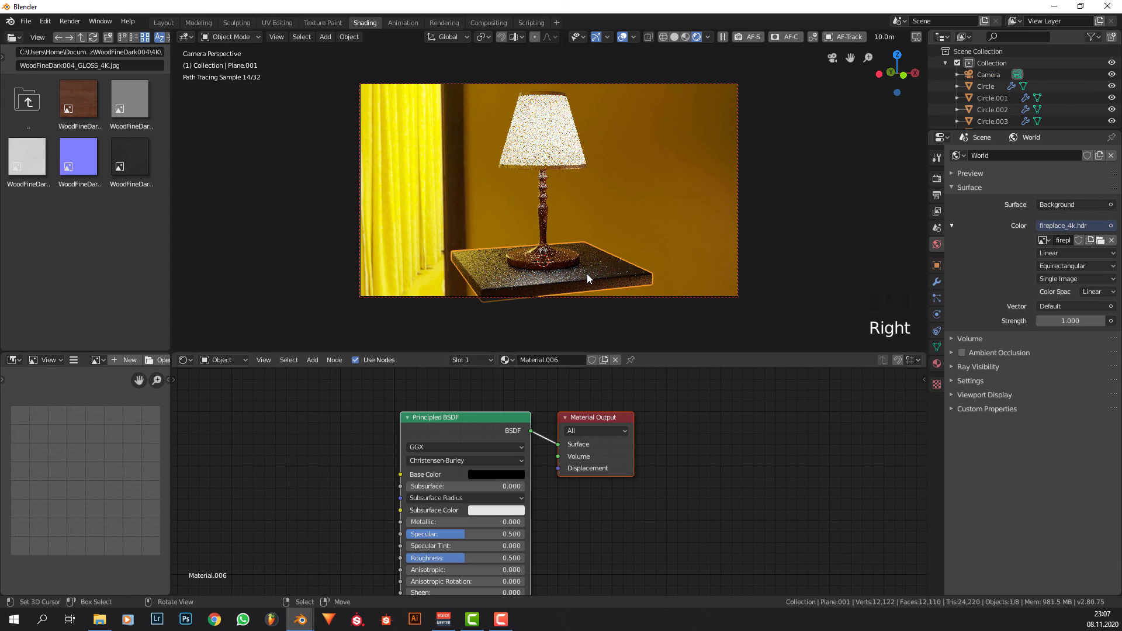
{"action": "key", "text": "r"}
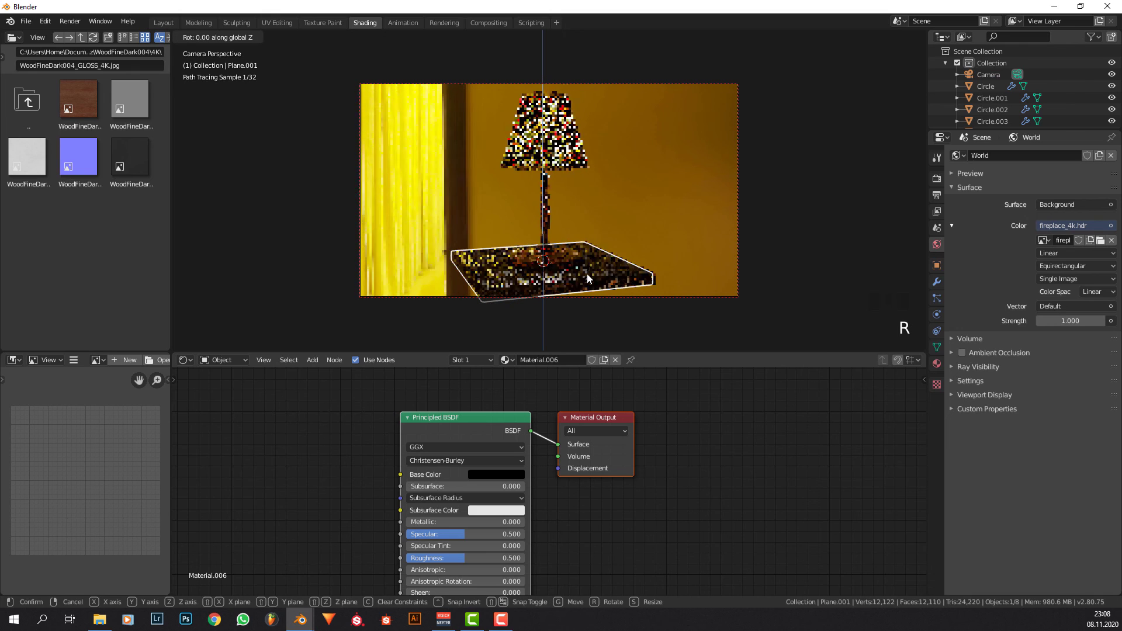
{"action": "left_click", "coordinate": [583, 292]}
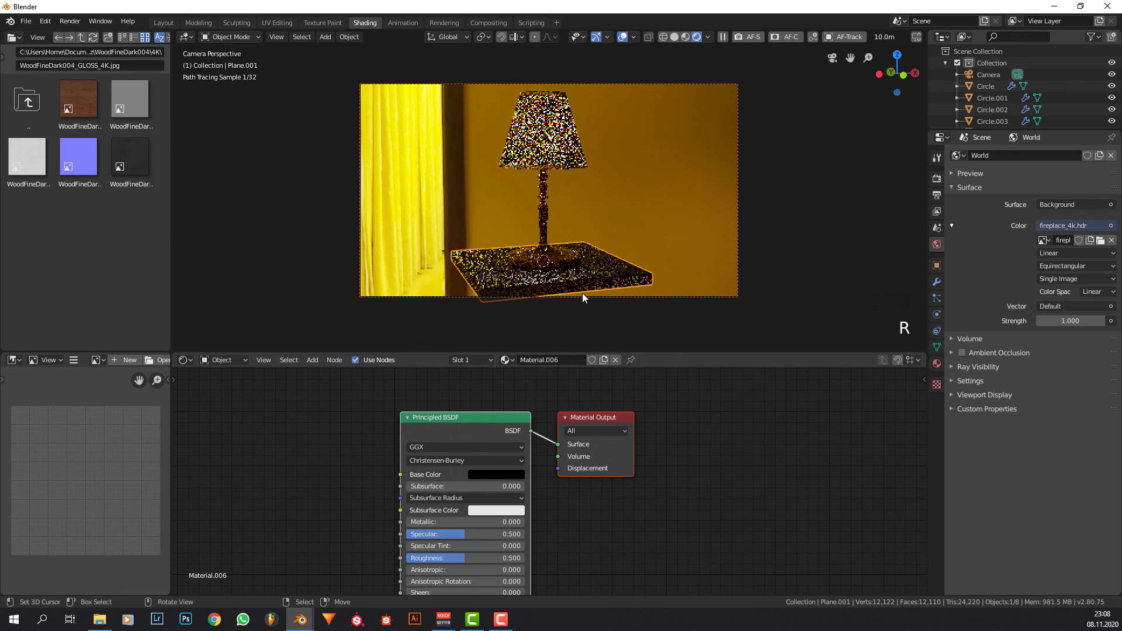
{"action": "key", "text": "r"}
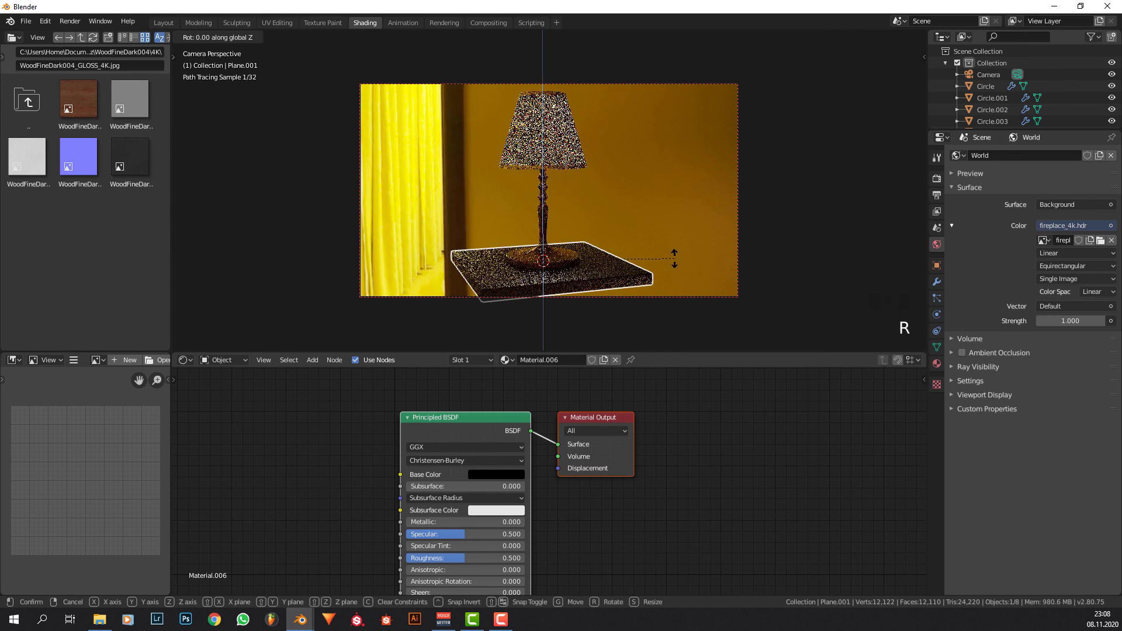
{"action": "right_click", "coordinate": [666, 267]}
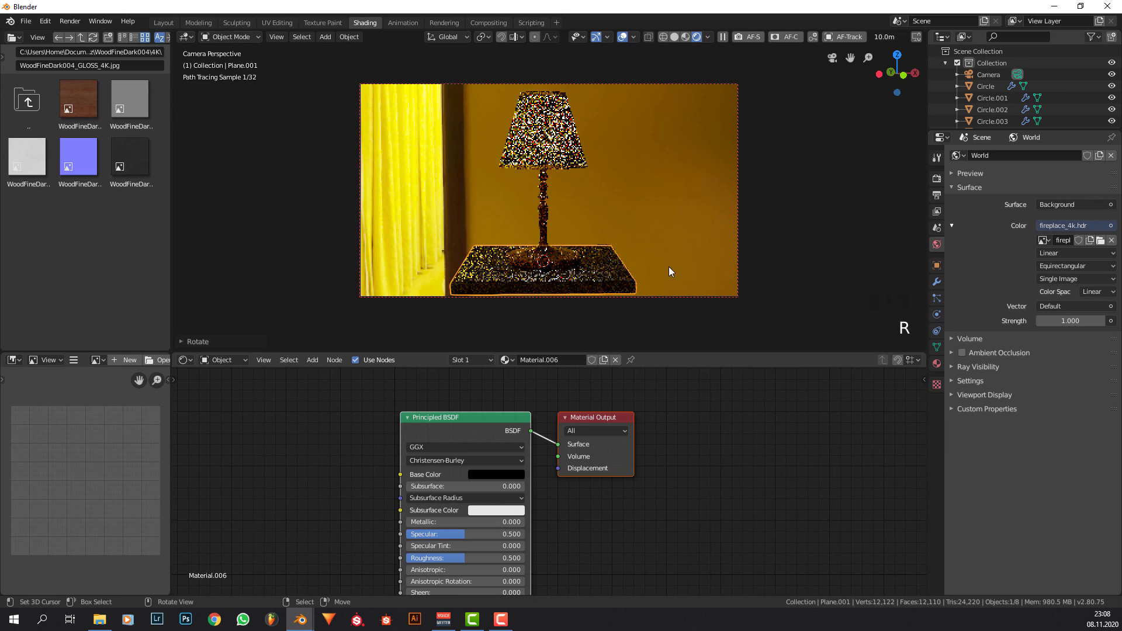
Reposition the camera along the global Y axis and about 0.5 m along global X to reframe the lamp.
{"action": "right_click", "coordinate": [737, 220]}
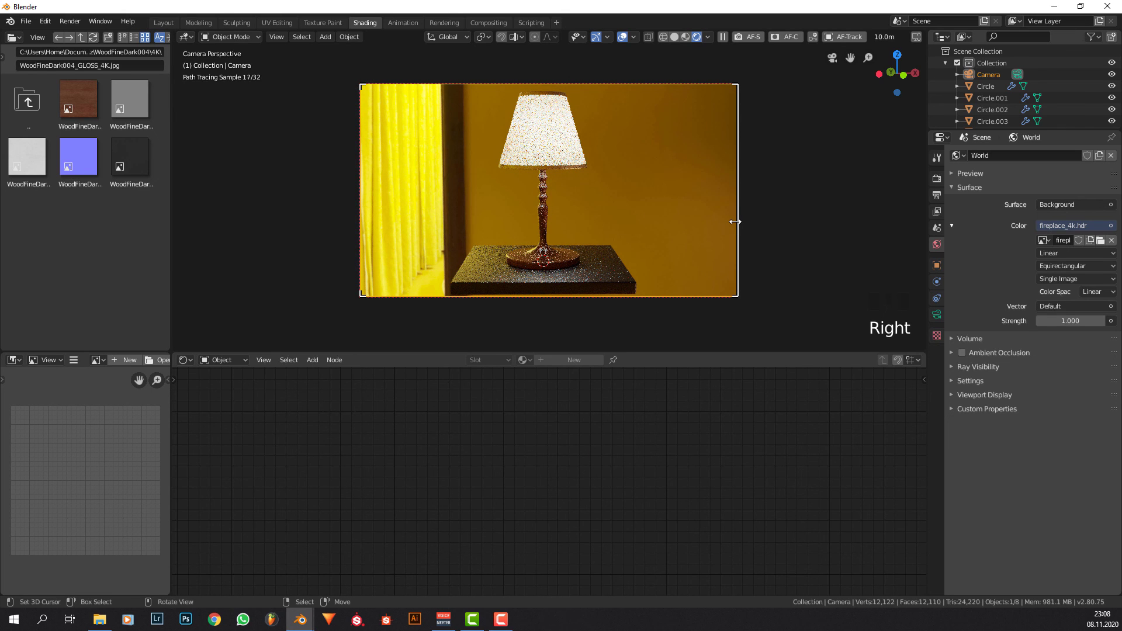
{"action": "key", "text": "g"}
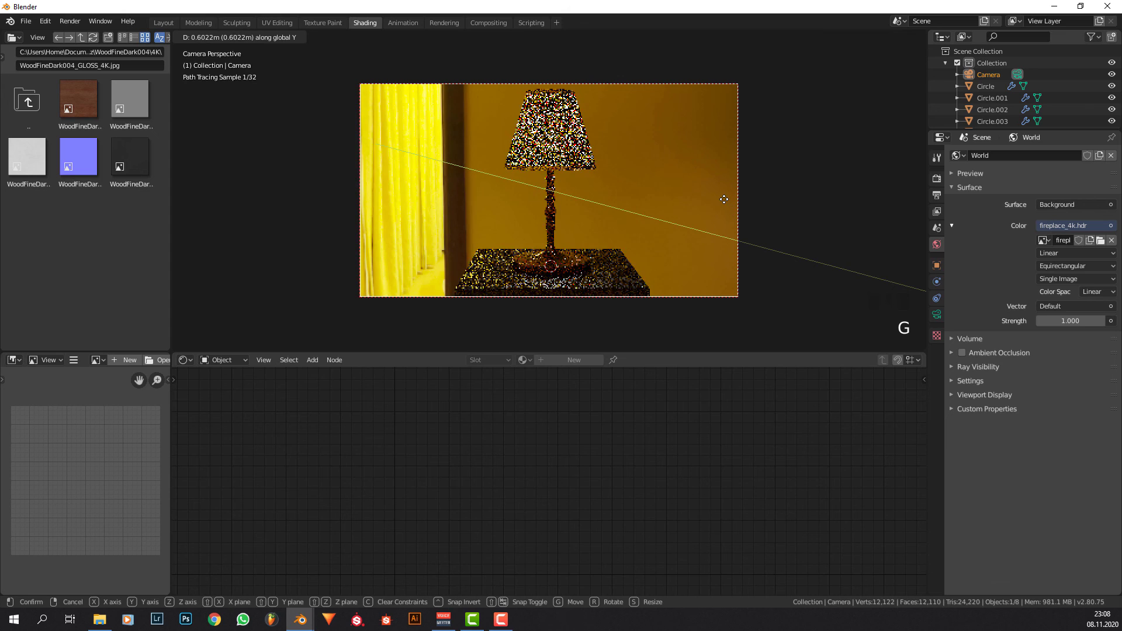
{"action": "key", "text": "x"}
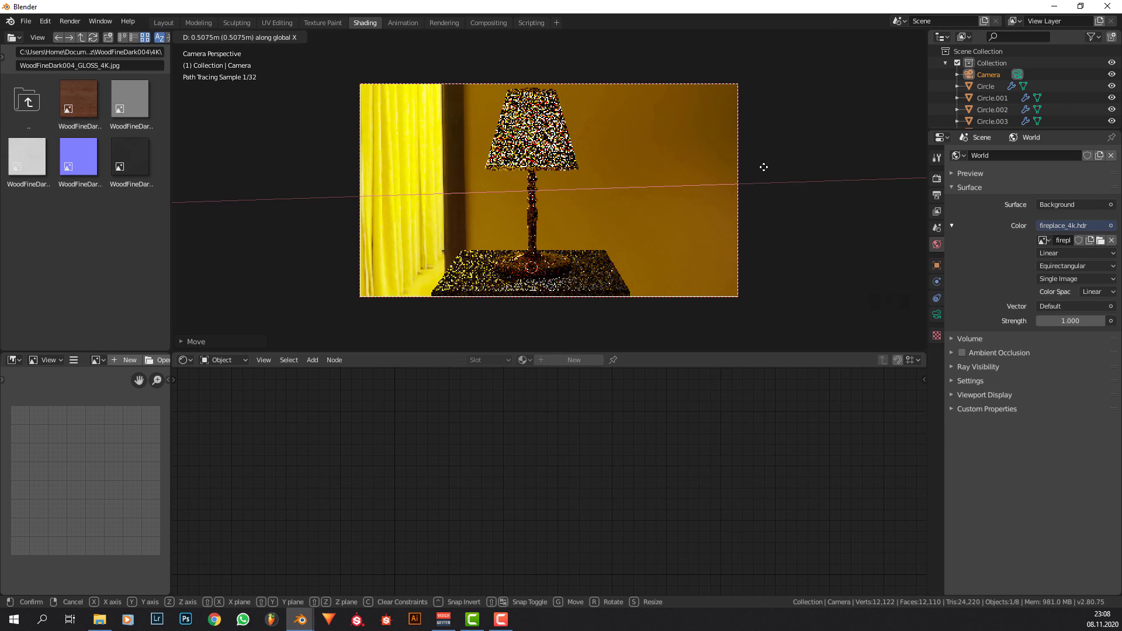
{"action": "left_click", "coordinate": [763, 169]}
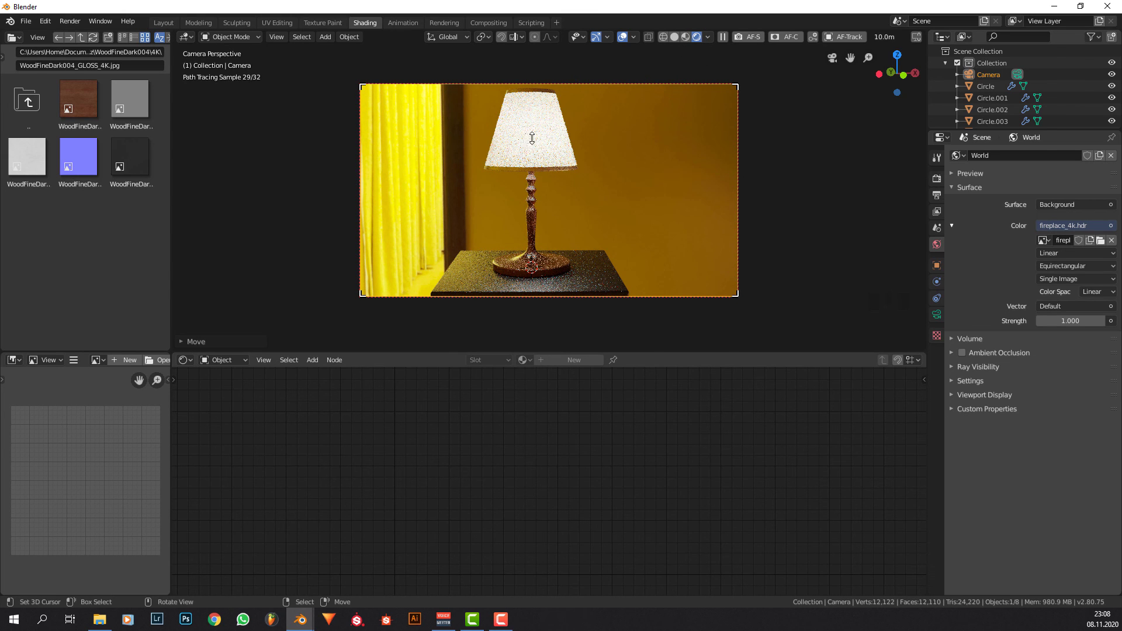
Place the 3D cursor on the lamp stem just below the shade and add an empty there.
{"action": "right_click", "coordinate": [533, 173]}
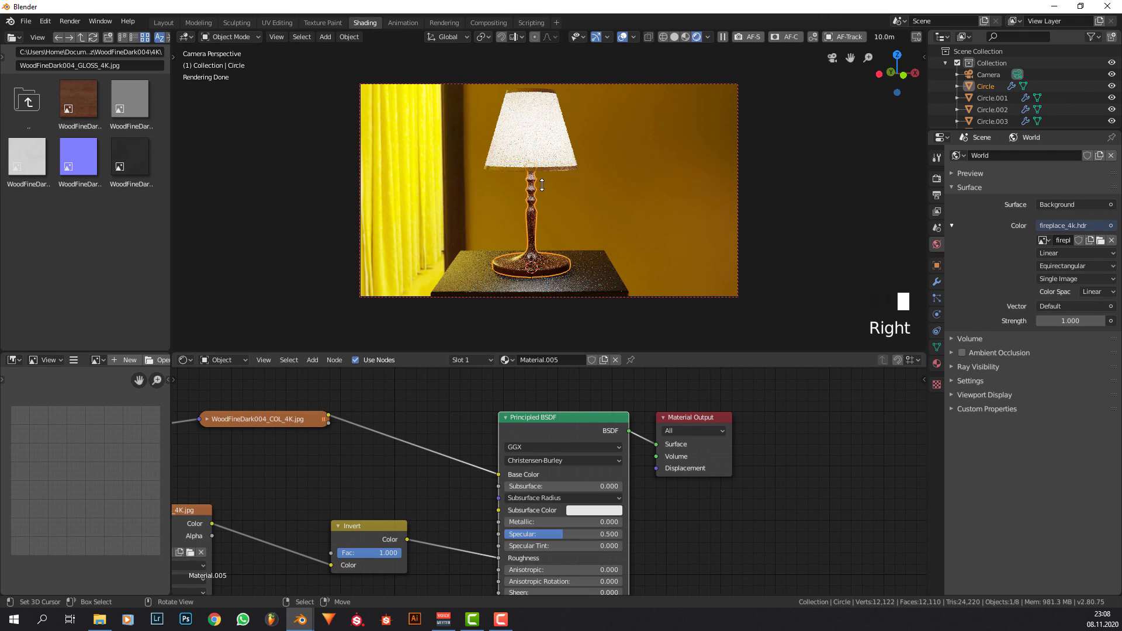
{"action": "left_click", "coordinate": [530, 180]}
{"action": "key", "text": "shift+a"}
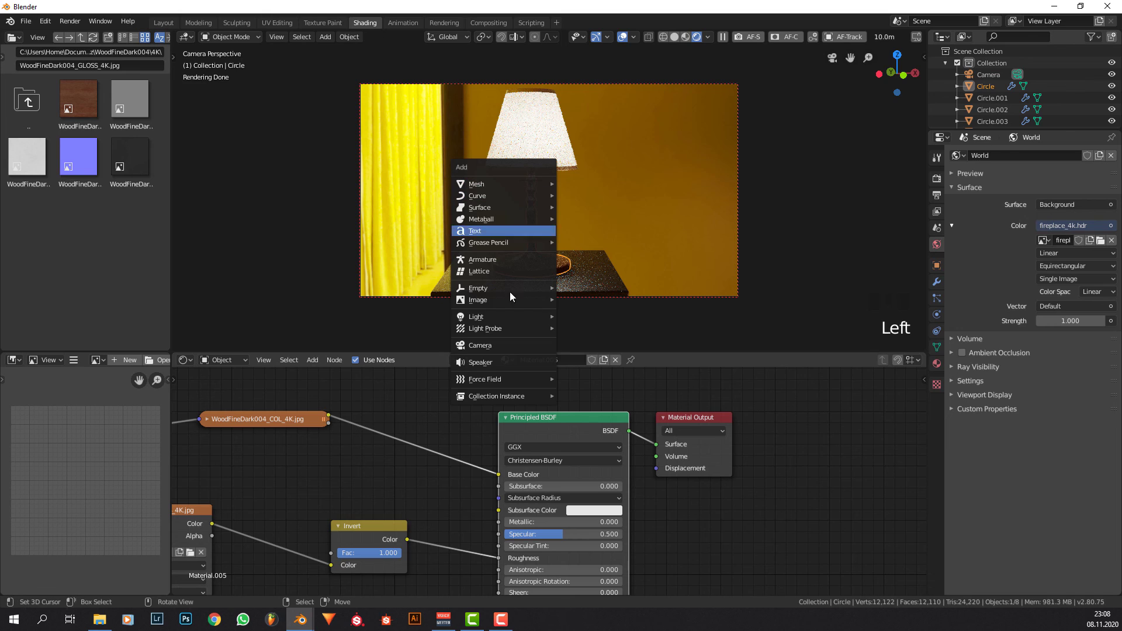
{"action": "mouse_move", "coordinate": [507, 290]}
{"action": "left_click", "coordinate": [600, 288]}
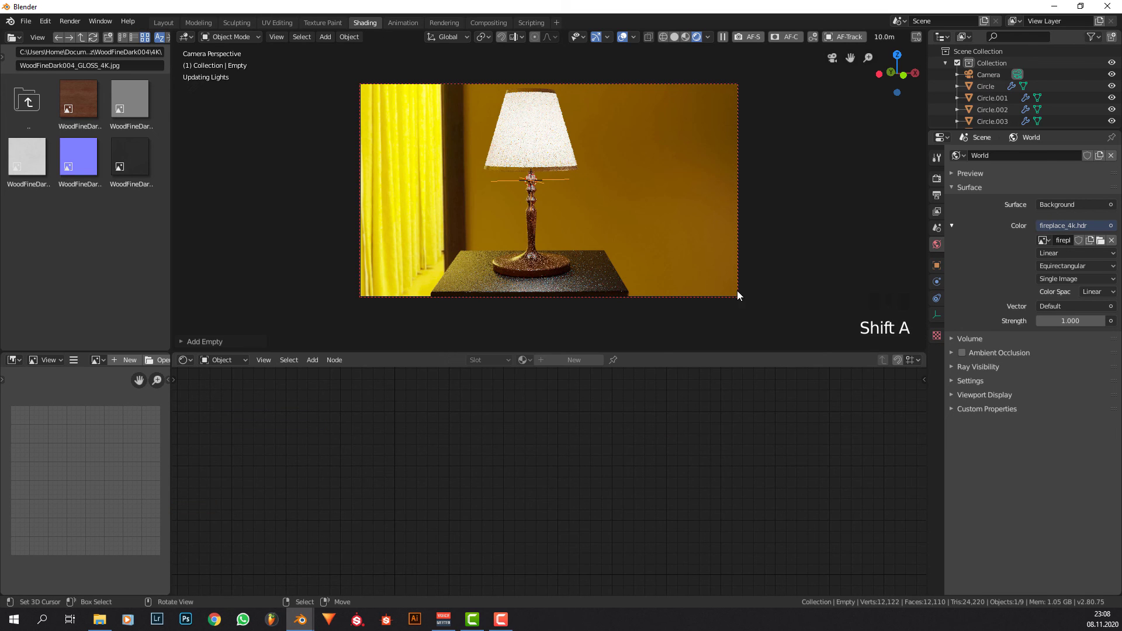
Enable the camera's Depth of Field with the Empty as Focus Object and an F-Stop of 0.8.
{"action": "right_click", "coordinate": [740, 196]}
{"action": "left_click", "coordinate": [937, 315]}
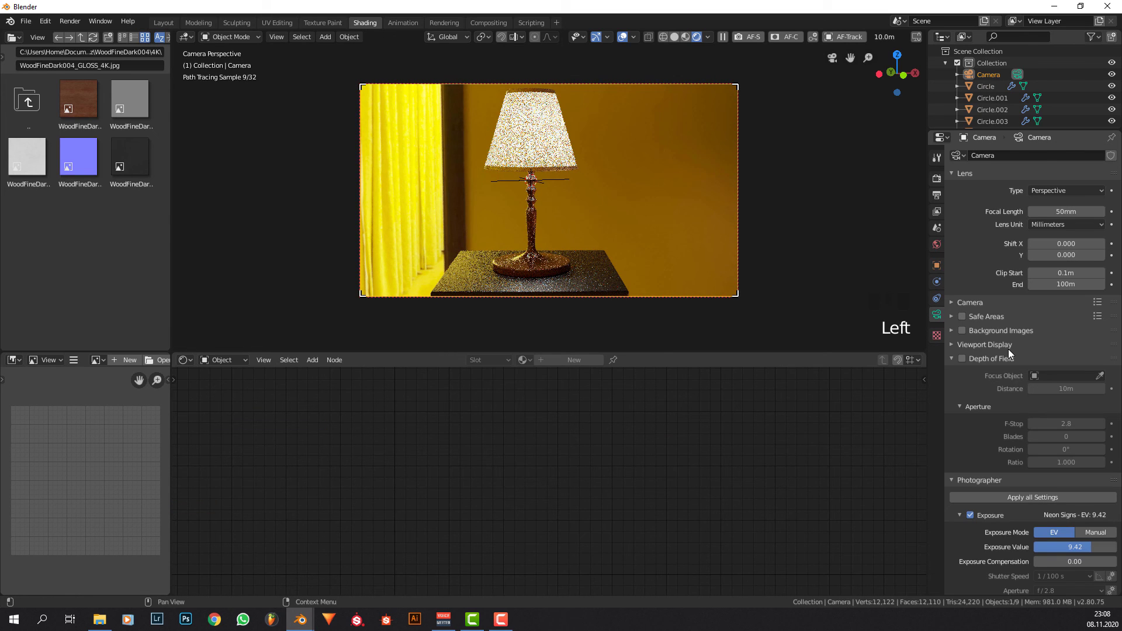
{"action": "left_click", "coordinate": [974, 358]}
{"action": "left_click", "coordinate": [1043, 376]}
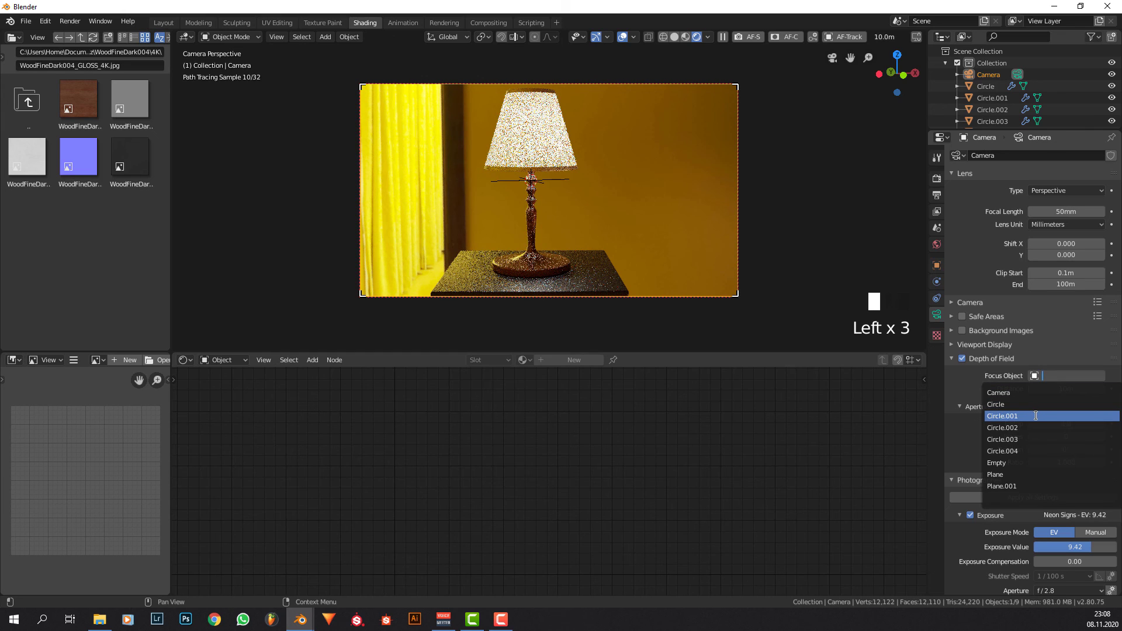
{"action": "left_click", "coordinate": [1033, 463]}
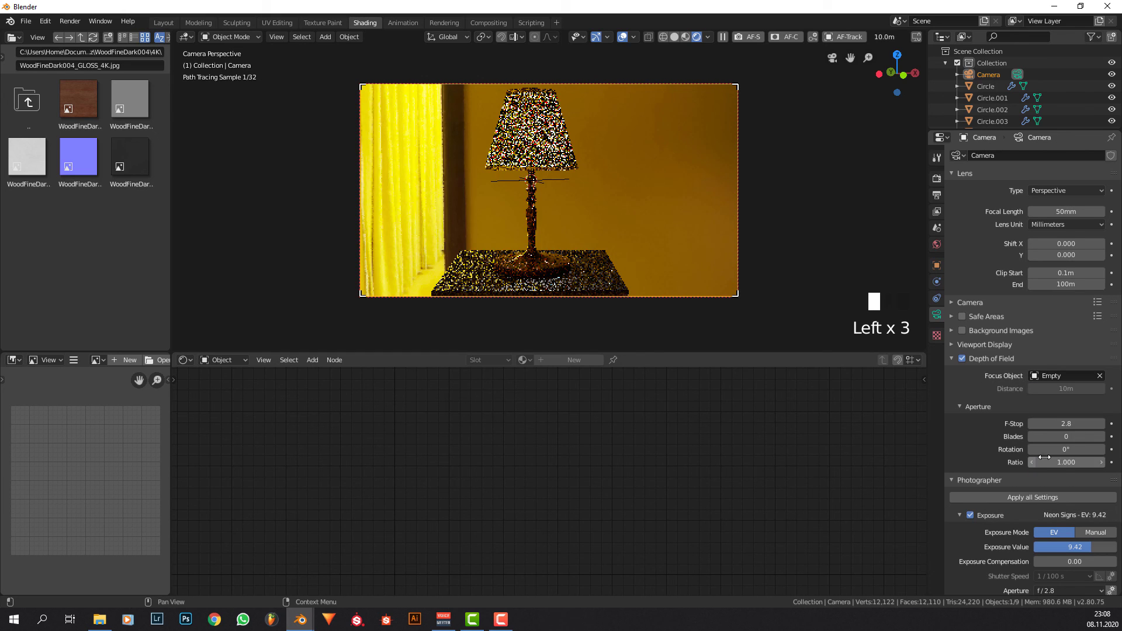
{"action": "left_click", "coordinate": [1082, 422]}
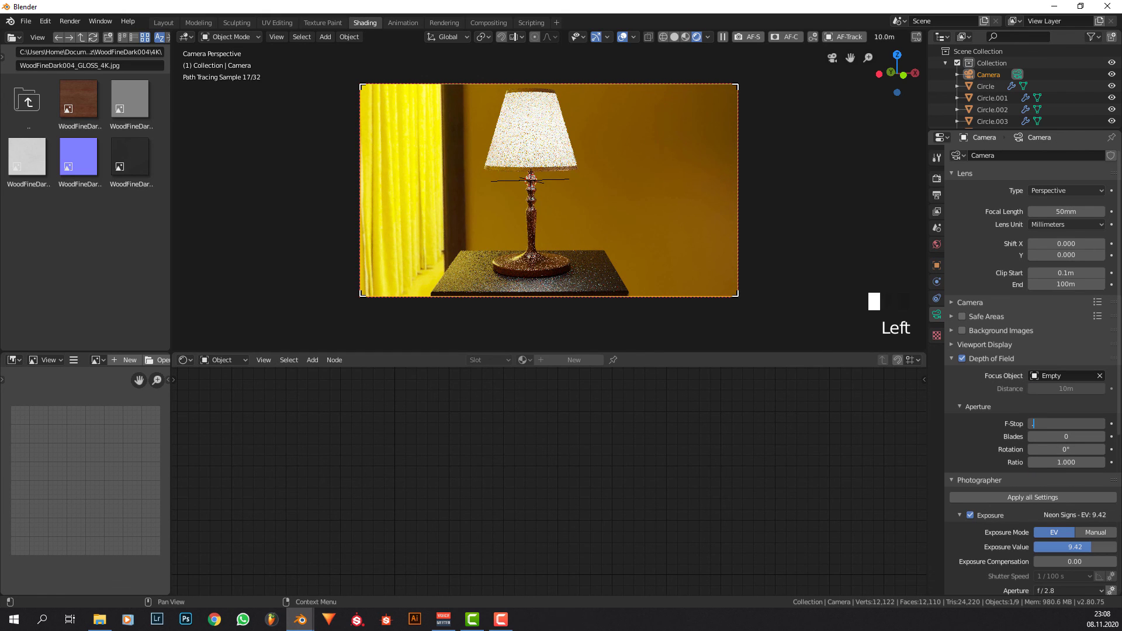
{"action": "type", "text": "0.8"}
{"action": "key", "text": "Return"}
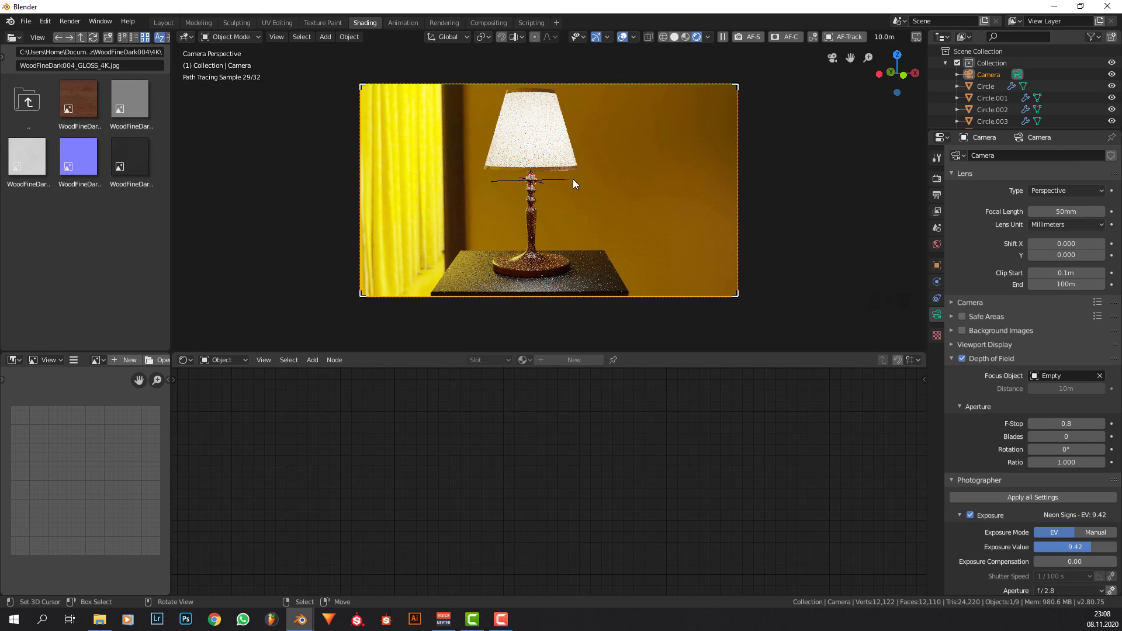
Delete all texture, mapping, invert and bump nodes from the lamp stand's material, keeping only the Principled BSDF and Material Output.
{"action": "right_click", "coordinate": [532, 207]}
{"action": "right_click", "coordinate": [531, 239]}
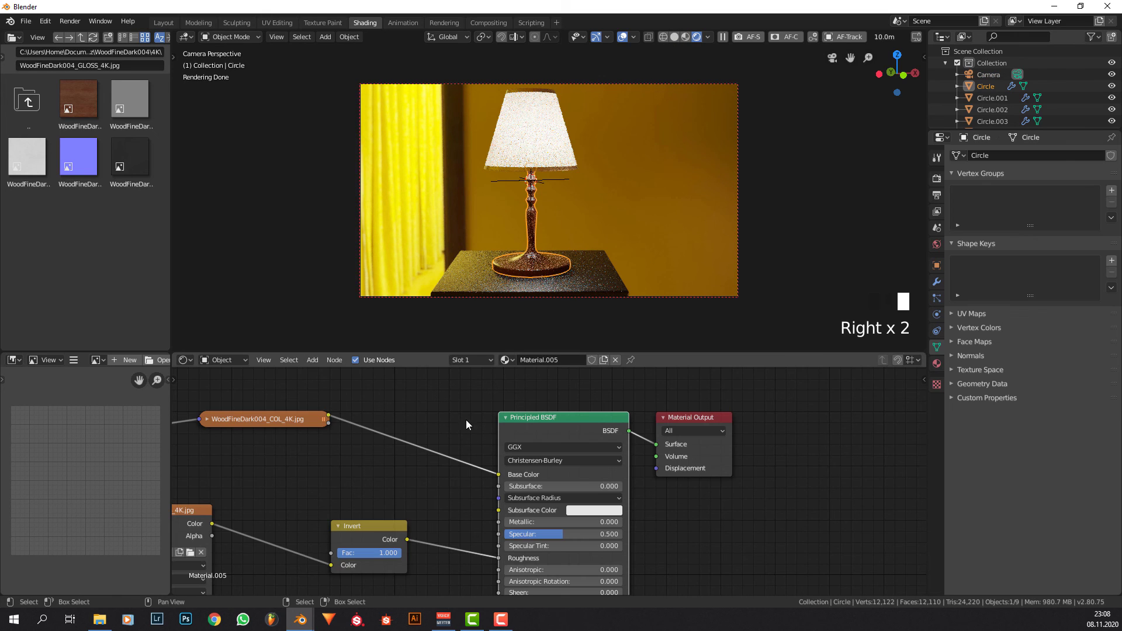
{"action": "scroll", "coordinate": [468, 421], "scroll_direction": "up", "scroll_amount": 2}
{"action": "scroll", "coordinate": [538, 509], "scroll_direction": "down", "scroll_amount": 6}
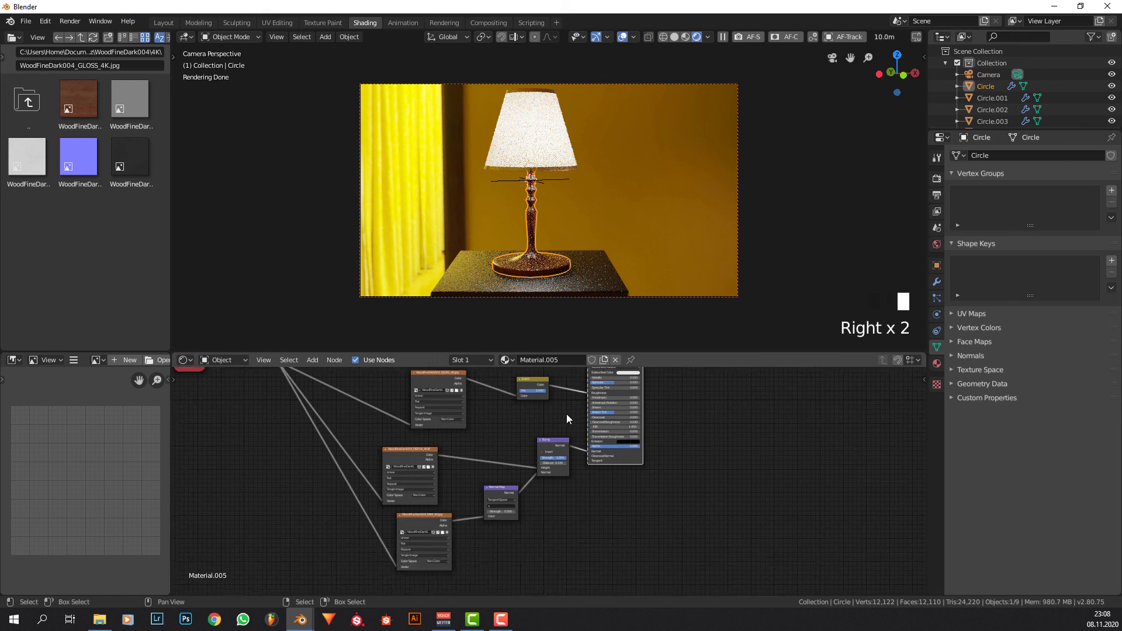
{"action": "left_click_drag", "start_coordinate": [548, 537], "coordinate": [336, 380]}
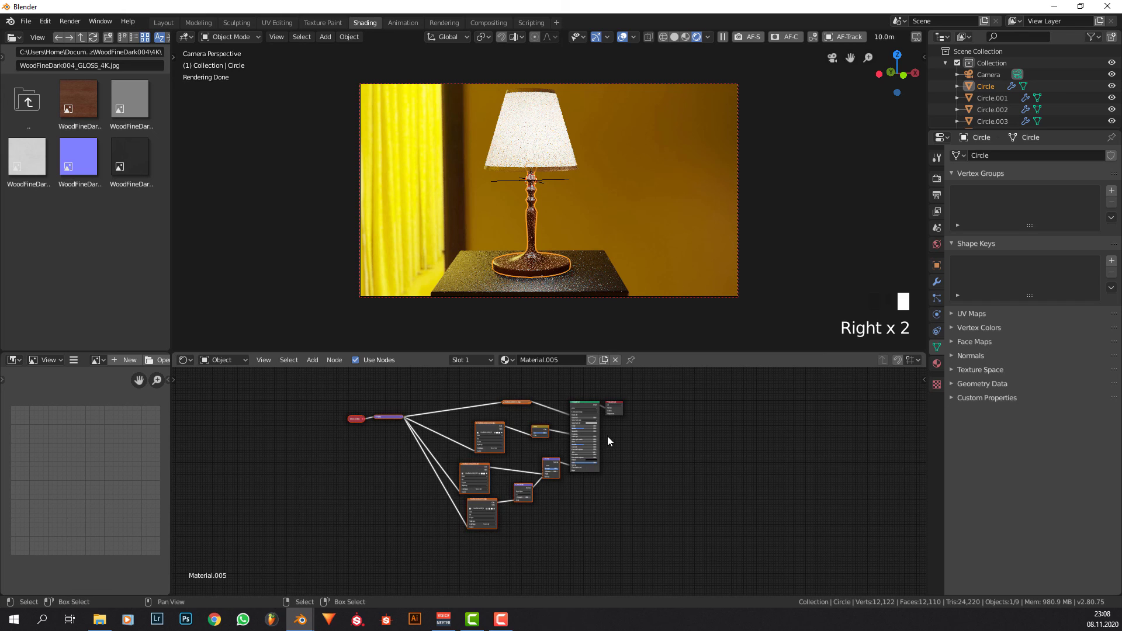
{"action": "key", "text": "Delete"}
{"action": "scroll", "coordinate": [515, 492], "scroll_direction": "up", "scroll_amount": 2}
{"action": "scroll", "coordinate": [515, 492], "scroll_direction": "up", "scroll_amount": 8}
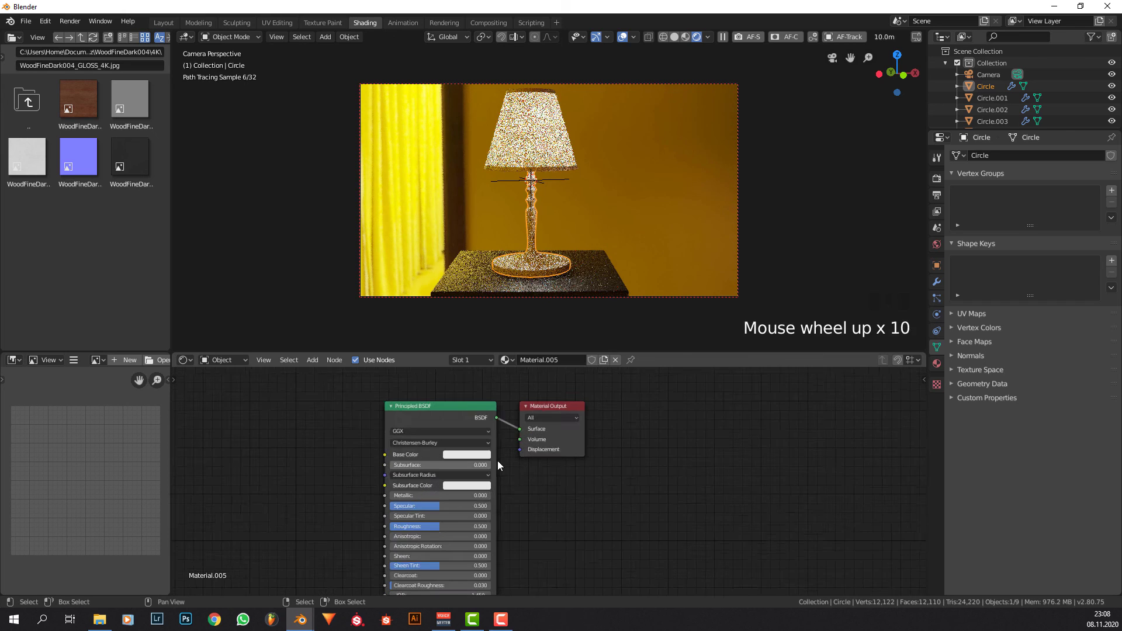
Make the lamp stand's Base Color black and set its Specular to 0.125.
{"action": "left_click", "coordinate": [476, 452]}
{"action": "scroll", "coordinate": [488, 342], "scroll_direction": "down", "scroll_amount": 18, "text": "ctrl"}
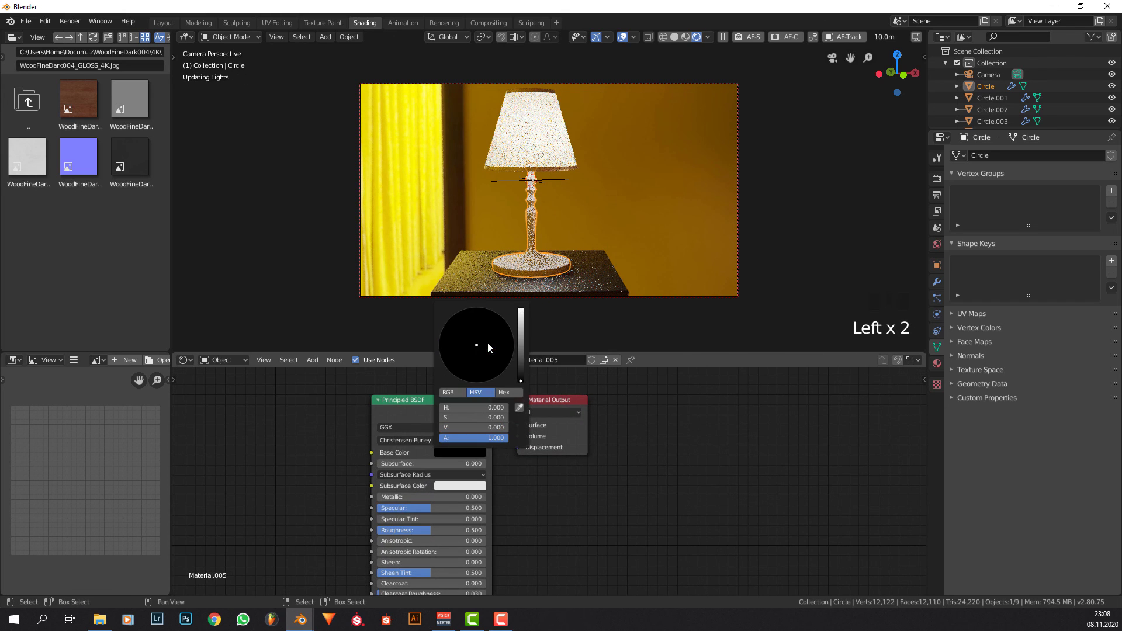
{"action": "middle_click_drag", "start_coordinate": [452, 482], "coordinate": [502, 434]}
{"action": "scroll", "coordinate": [502, 434], "scroll_direction": "up", "scroll_amount": 1}
{"action": "double_click", "coordinate": [493, 451]}
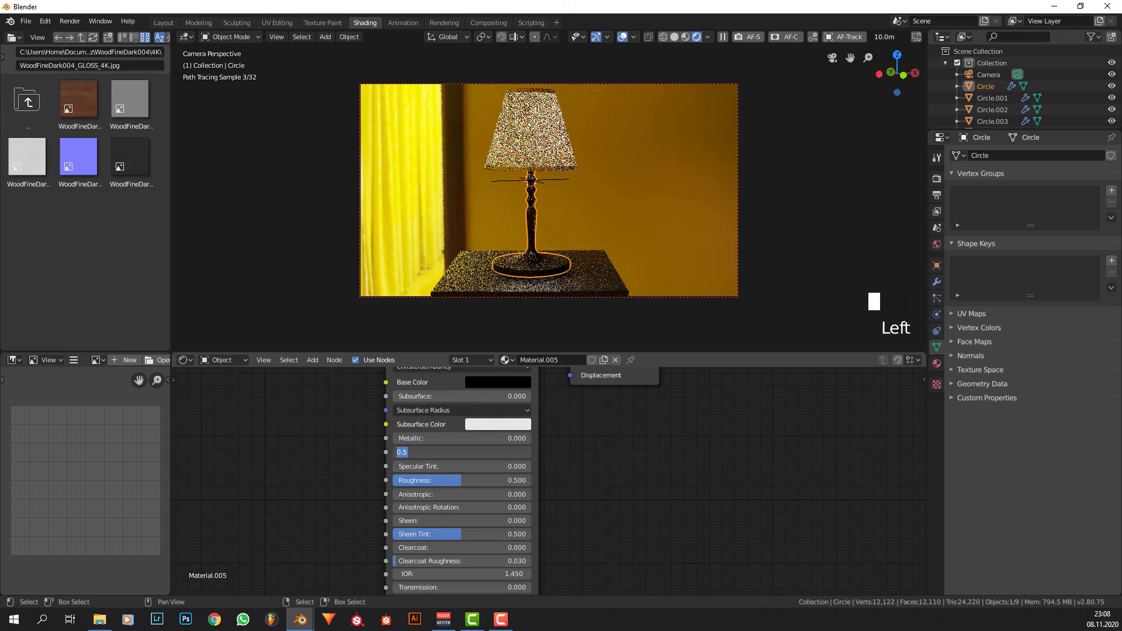
{"action": "type", "text": ".125"}
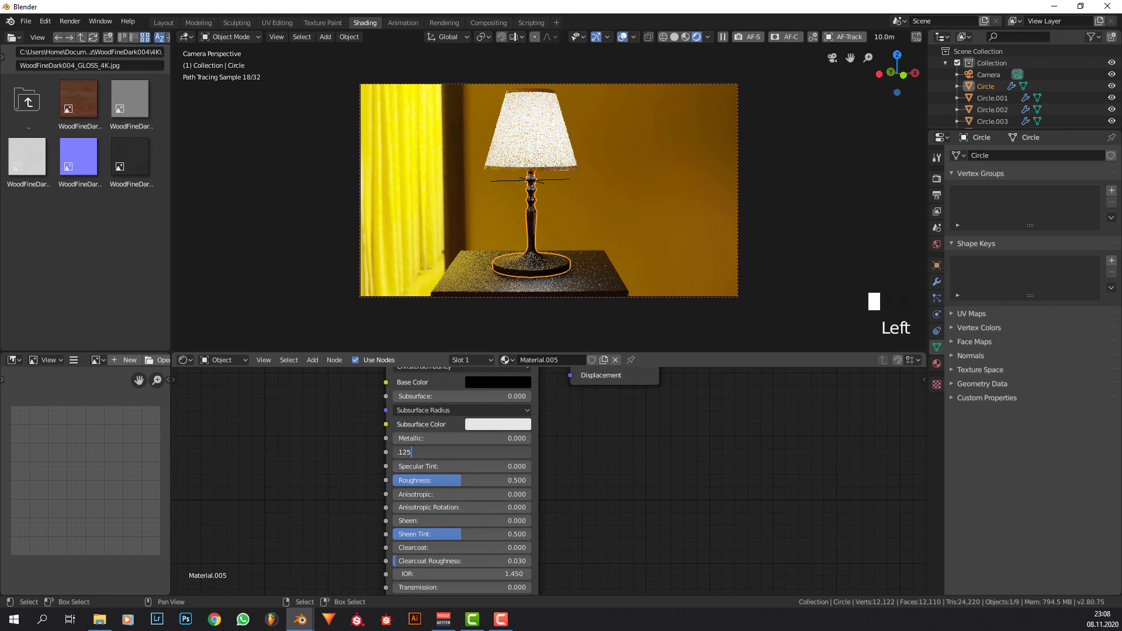
{"action": "key", "text": "Return"}
Set Roughness to 0.3 on the lampshade's metallic Principled BSDF and switch the viewport to solid shading.
{"action": "right_click", "coordinate": [552, 129]}
{"action": "middle_click_drag", "start_coordinate": [595, 468], "coordinate": [782, 502]}
{"action": "scroll", "coordinate": [497, 465], "scroll_direction": "down", "scroll_amount": 1}
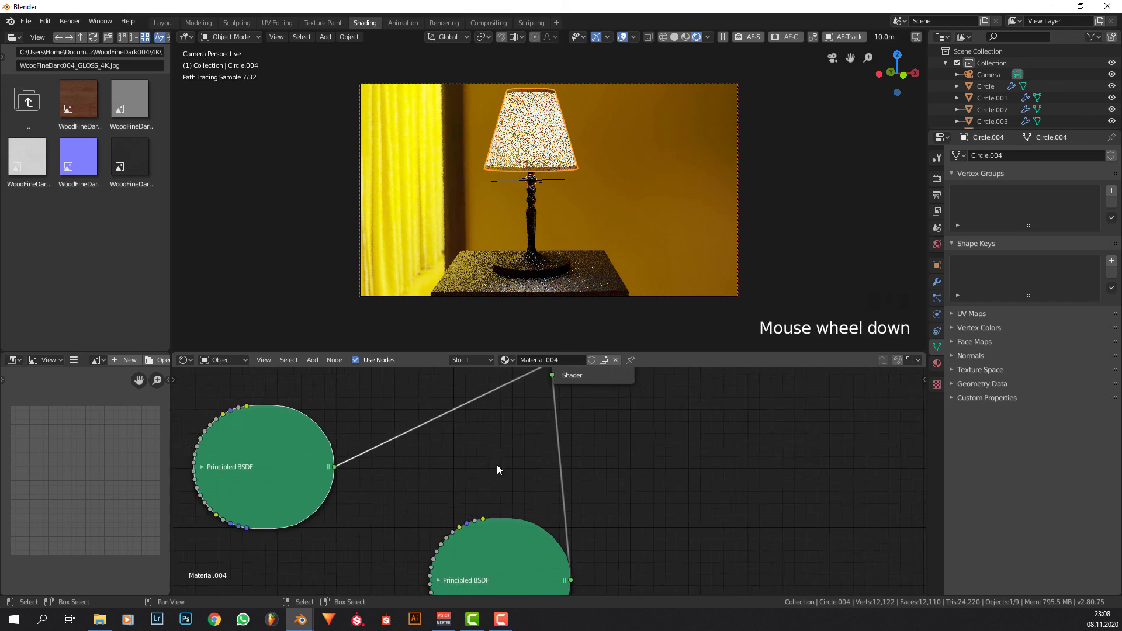
{"action": "mouse_move", "coordinate": [497, 470]}
{"action": "middle_mouse_down"}
{"action": "mouse_move", "coordinate": [515, 497]}
{"action": "mouse_move", "coordinate": [425, 491]}
{"action": "mouse_move", "coordinate": [486, 488]}
{"action": "middle_mouse_up"}
{"action": "scroll", "coordinate": [627, 492], "scroll_direction": "up", "scroll_amount": 1}
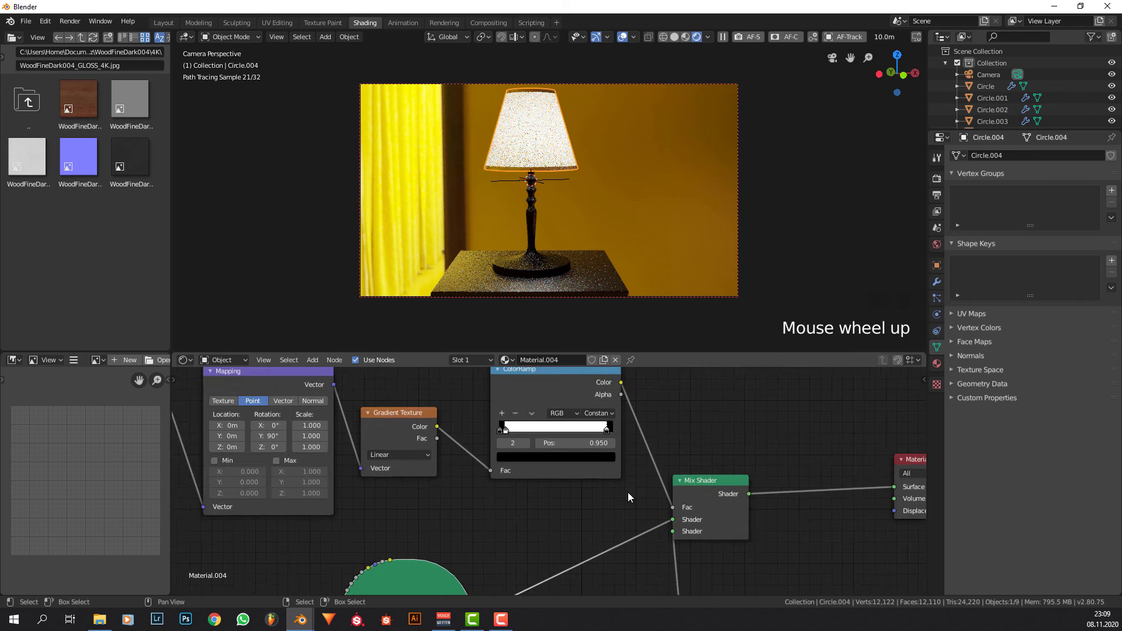
{"action": "middle_click_drag", "start_coordinate": [629, 493], "coordinate": [584, 417]}
{"action": "left_click", "coordinate": [345, 512]}
{"action": "scroll", "coordinate": [430, 508], "scroll_direction": "down", "scroll_amount": 4}
{"action": "middle_click_drag", "start_coordinate": [435, 503], "coordinate": [443, 398]}
{"action": "middle_click_drag", "start_coordinate": [425, 592], "coordinate": [447, 389]}
{"action": "scroll", "coordinate": [436, 507], "scroll_direction": "up", "scroll_amount": 2}
{"action": "left_click", "coordinate": [440, 472]}
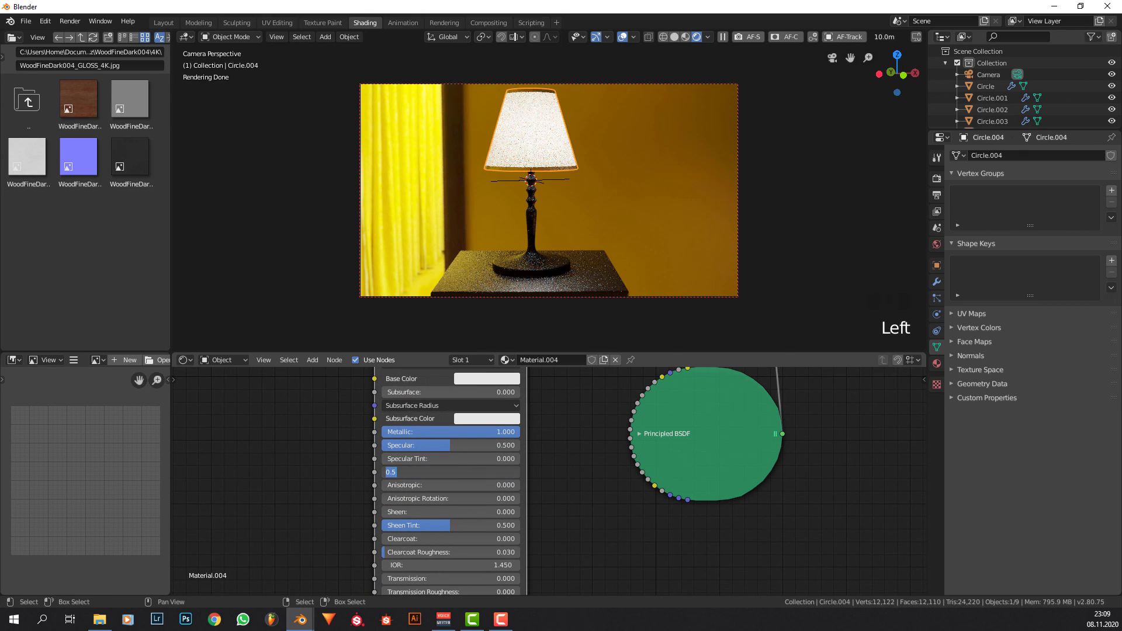
{"action": "type", "text": ".3"}
{"action": "key", "text": "Return"}
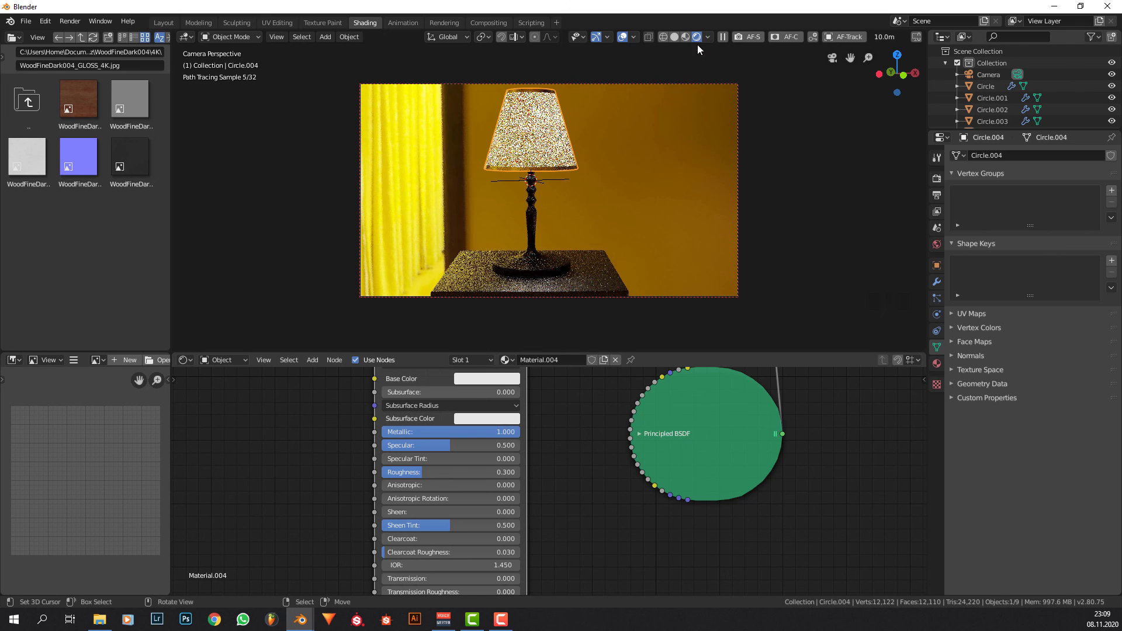
{"action": "left_click", "coordinate": [677, 38]}
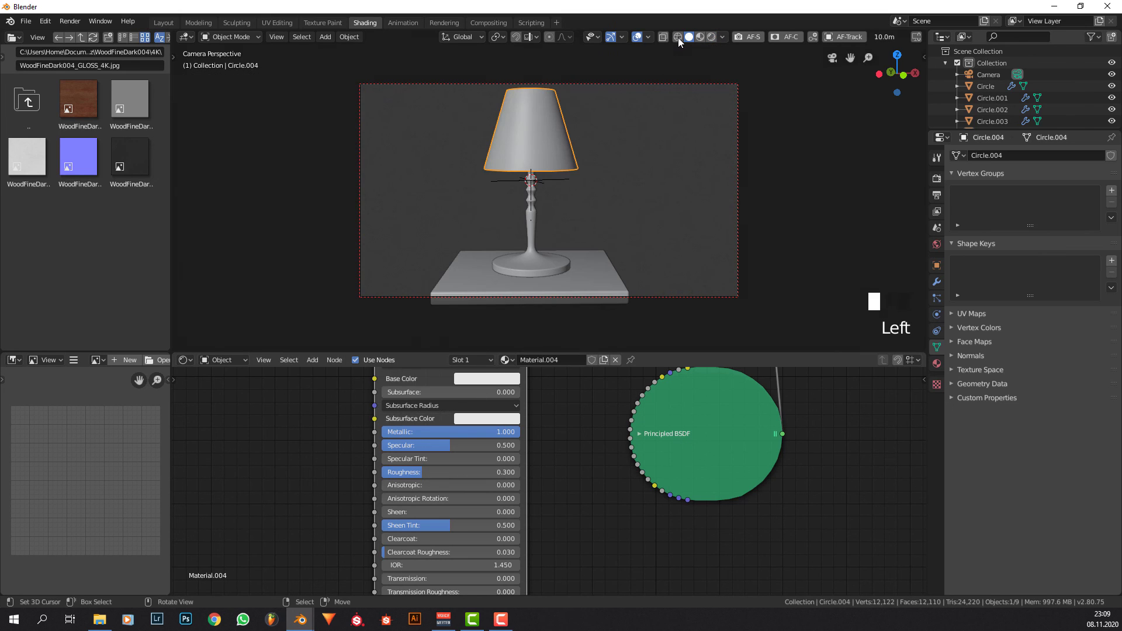